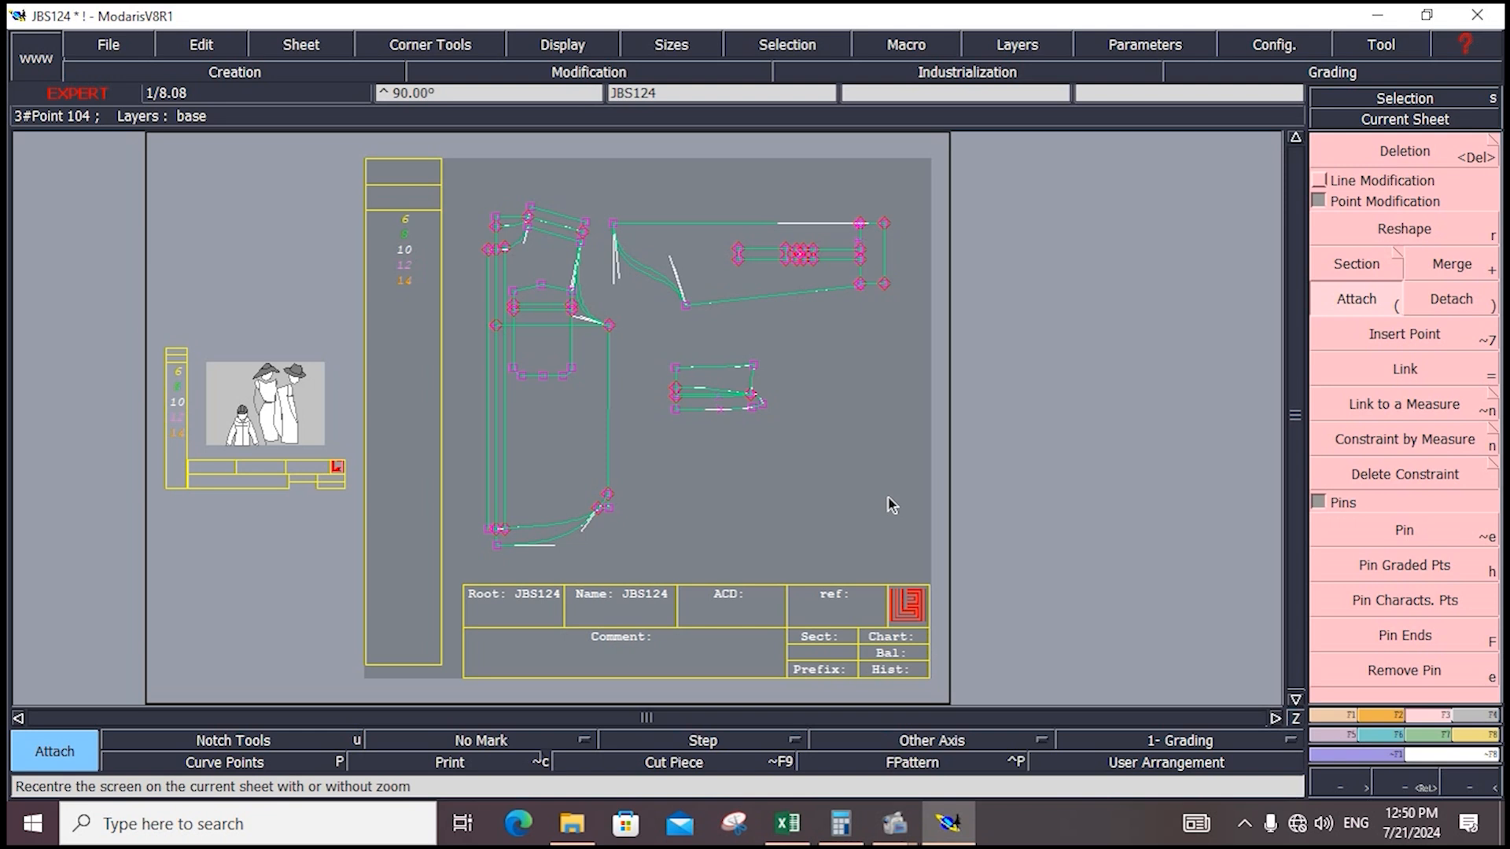
# Step: Open the model's access path settings
pyautogui.click(117, 41)
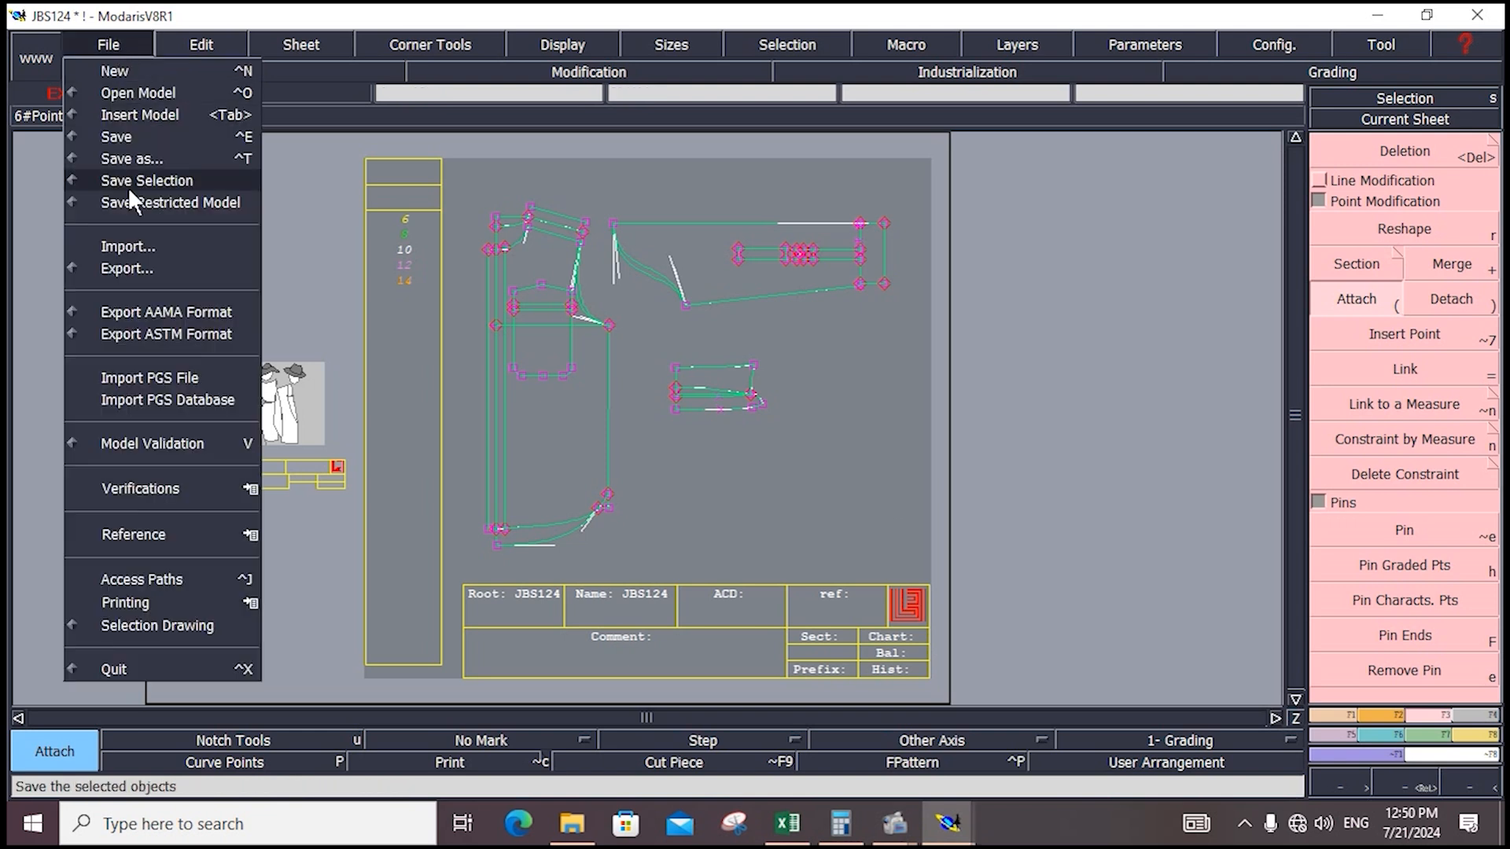
pyautogui.click(187, 582)
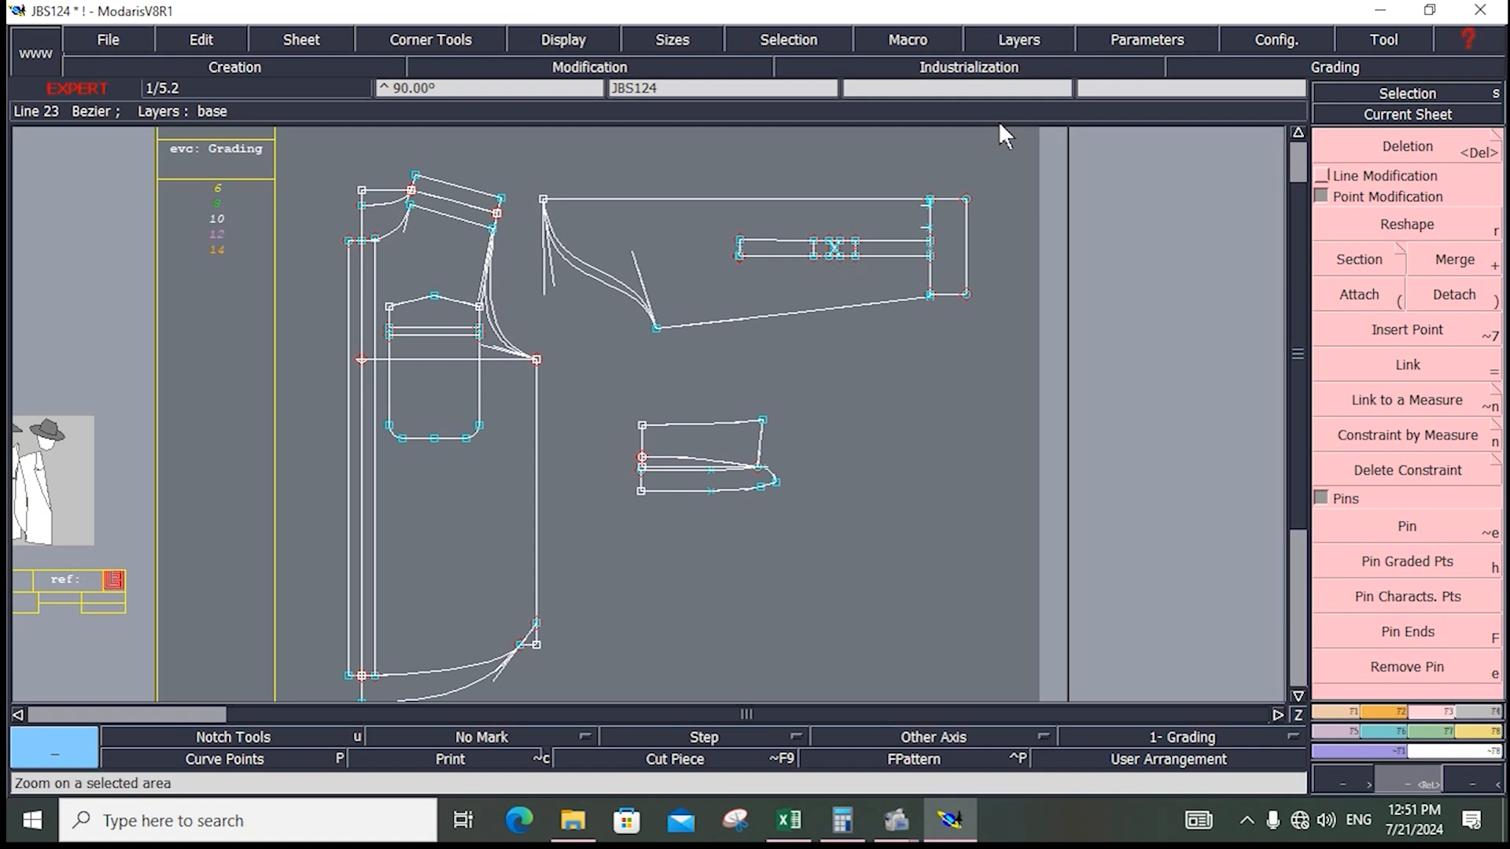
# Step: Display the nest of sizes 6 to 14 on the base pattern sheet and hide the curve handles
pyautogui.press('F10')
pyautogui.press('F12')
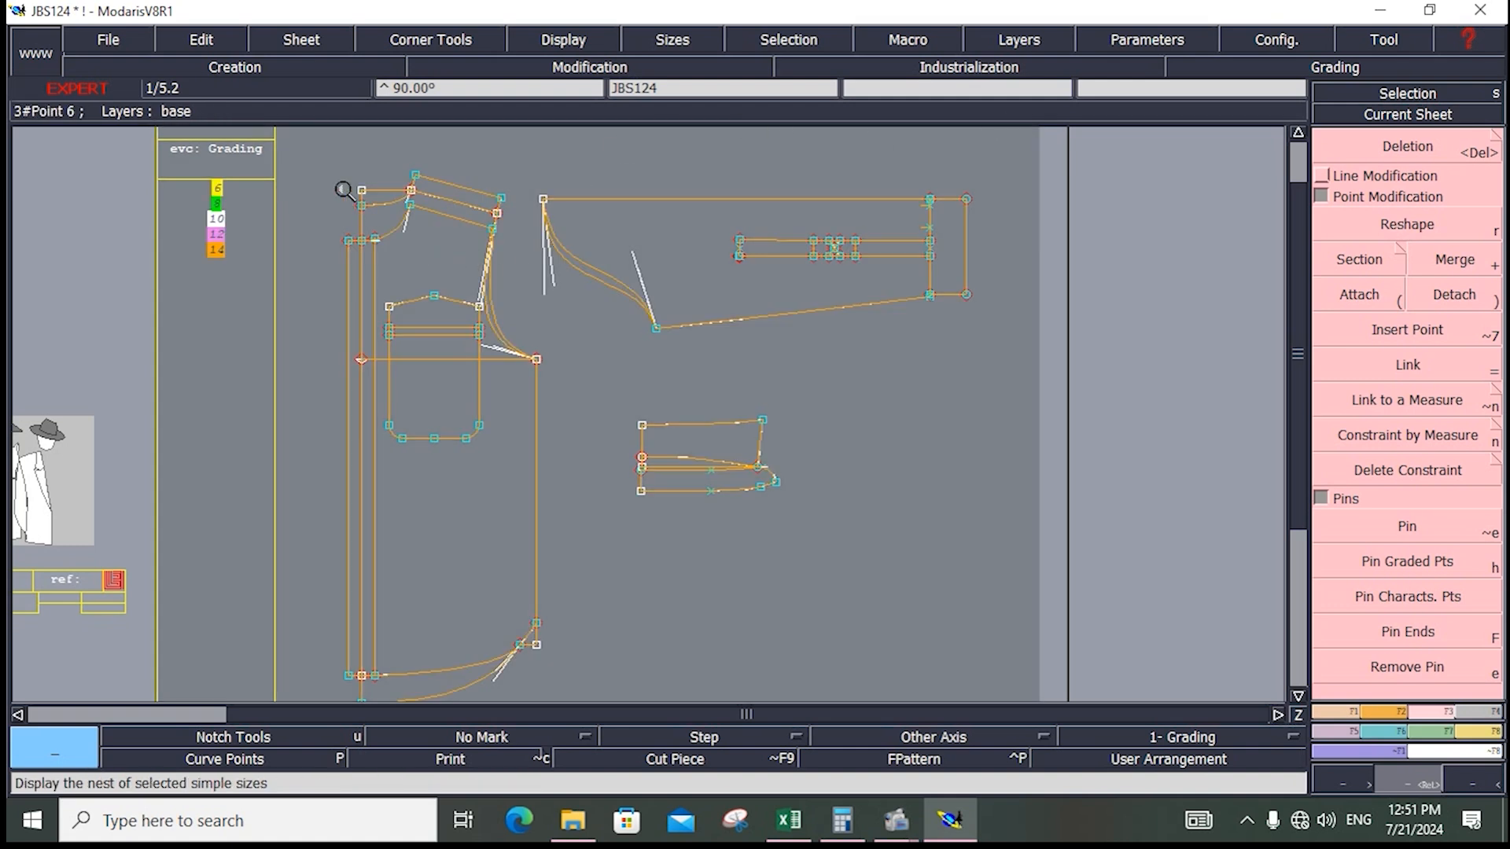
pyautogui.moveTo(352, 188); pyautogui.dragTo(556, 382)
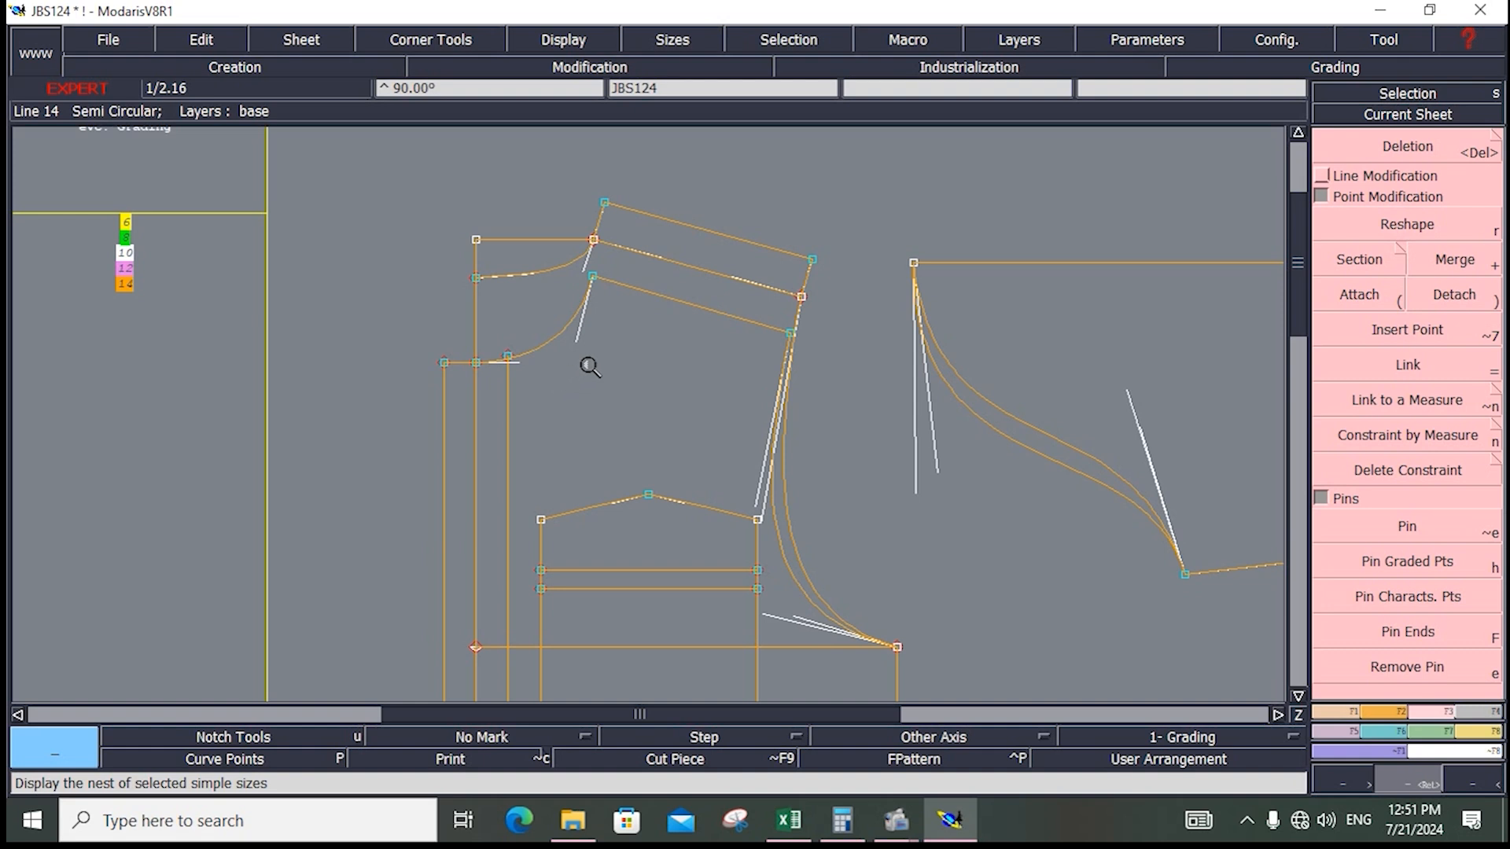
pyautogui.click(559, 41)
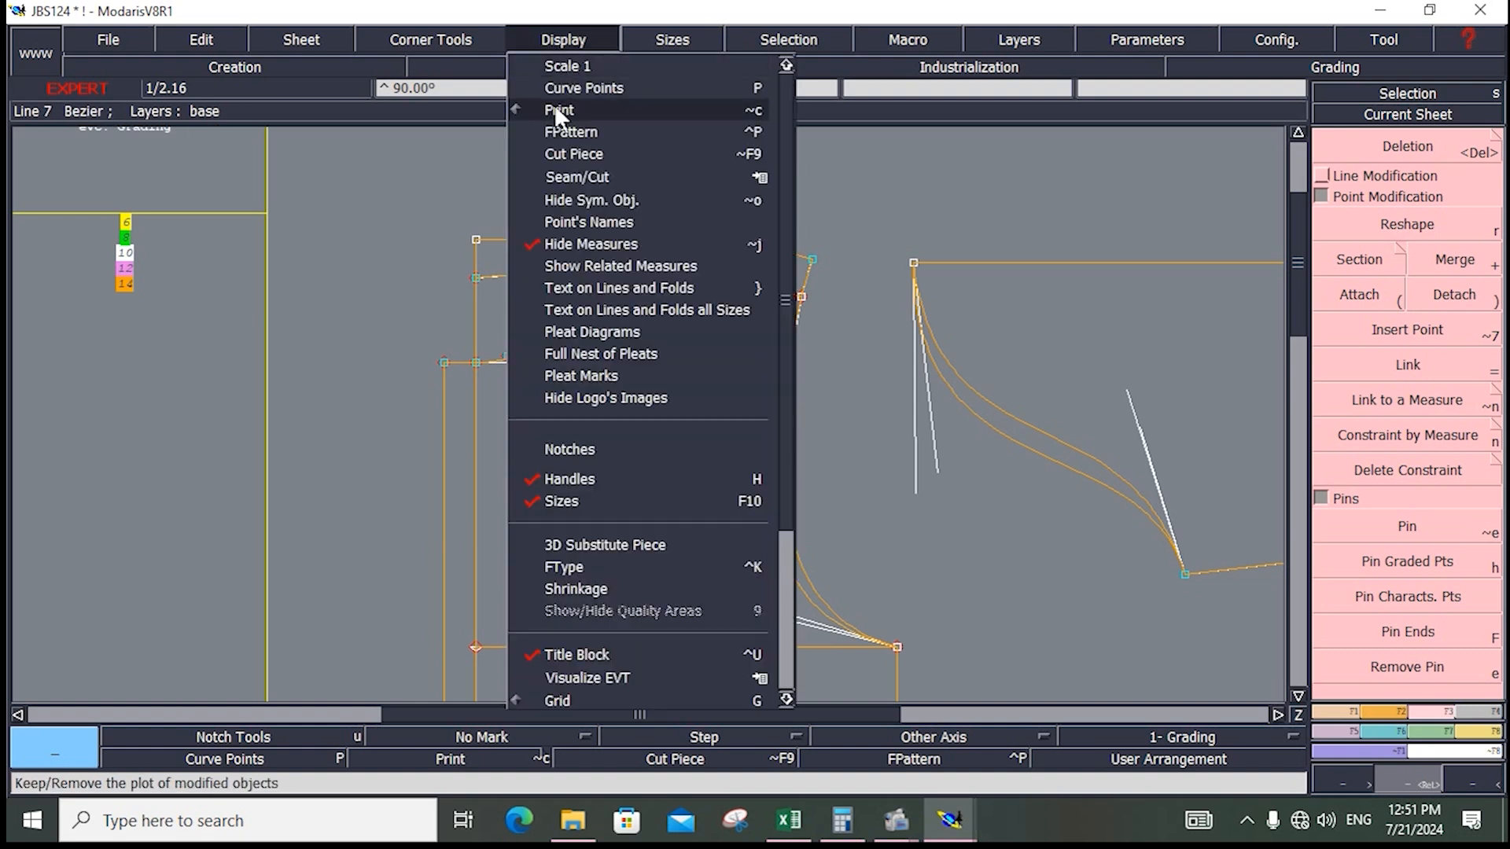
pyautogui.click(574, 475)
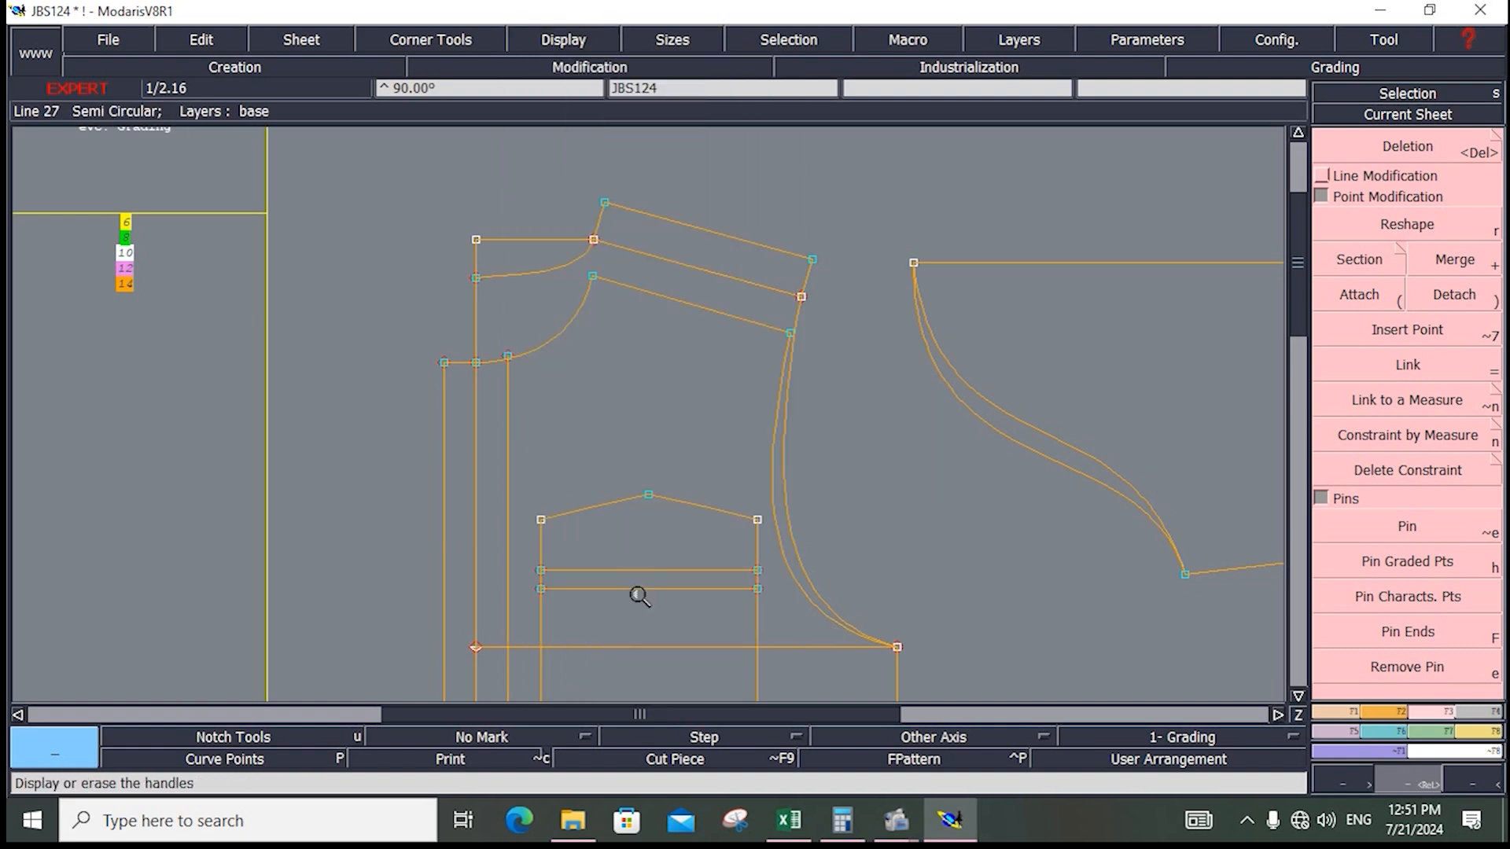
# Step: Check the front length in the Excel measurement chart and grade the front's lowest center hem point with a ddy of 1.5 between all sizes
pyautogui.click(773, 821)
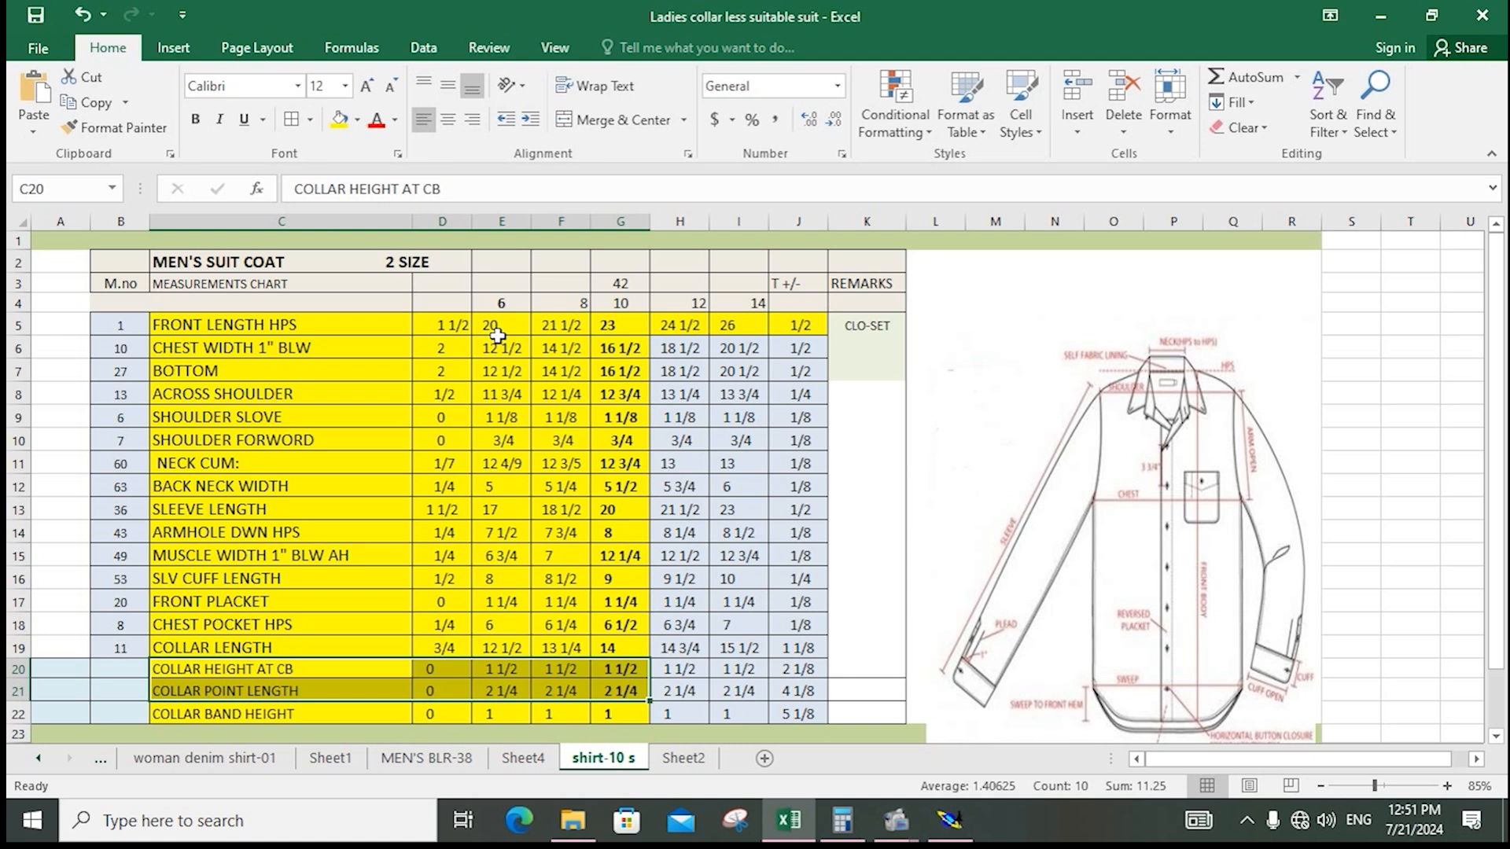
pyautogui.hotkey('alt', 'Tab')
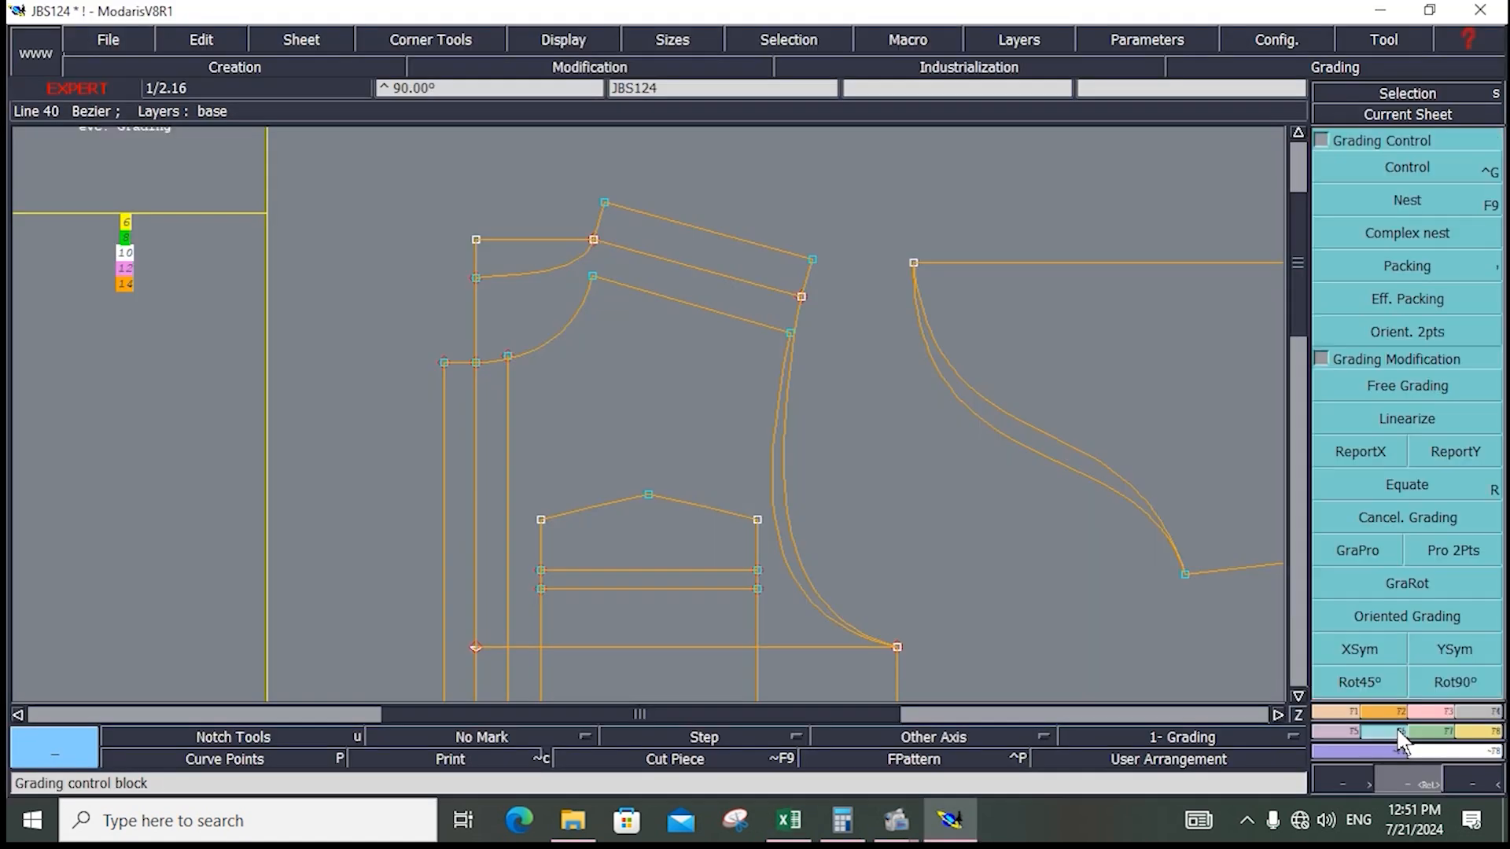
pyautogui.click(1417, 168)
pyautogui.press('Home')
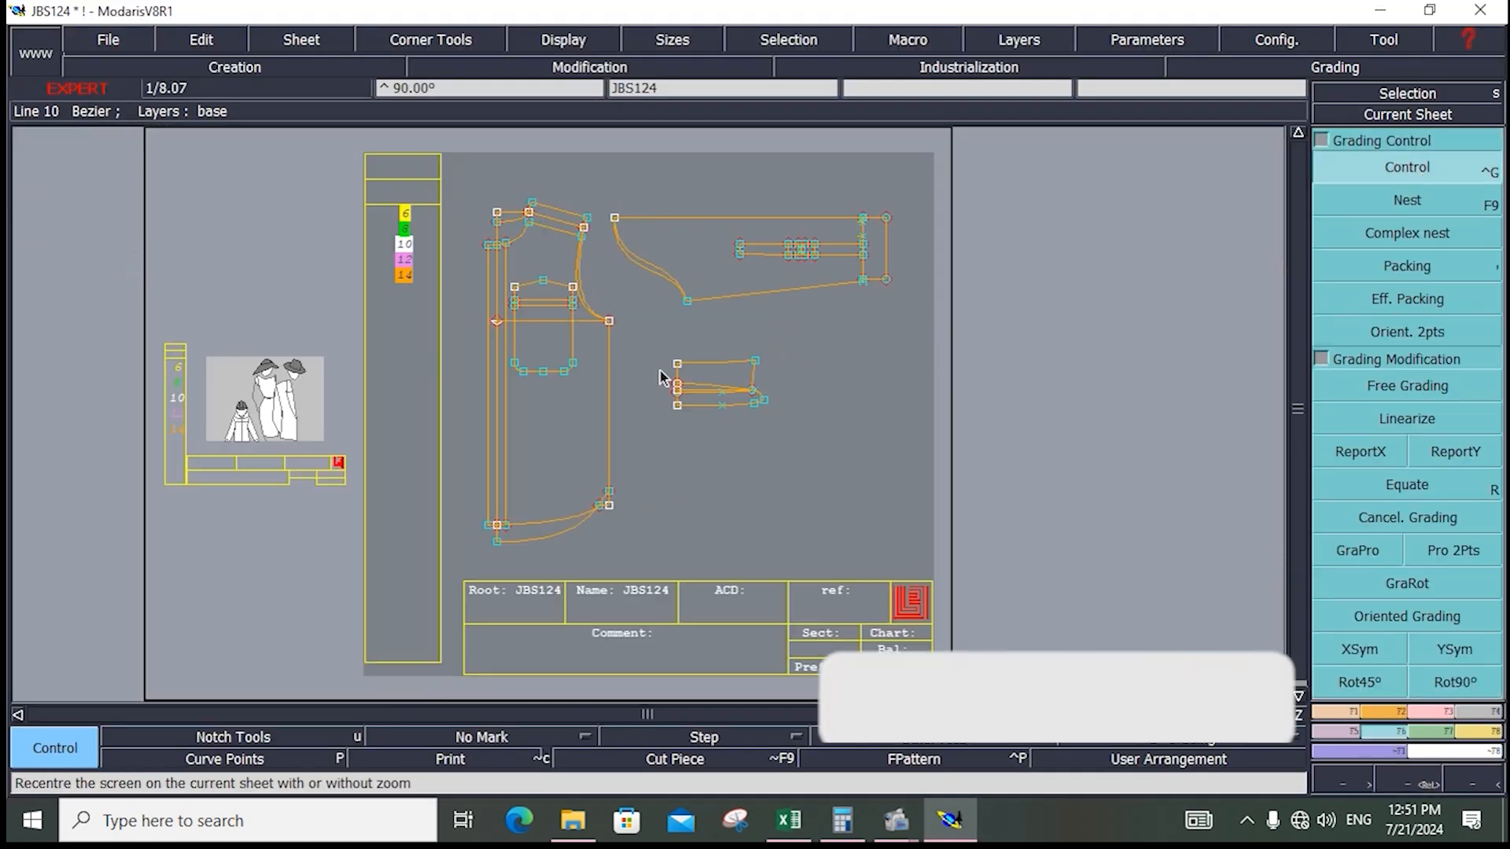
pyautogui.press('Return')
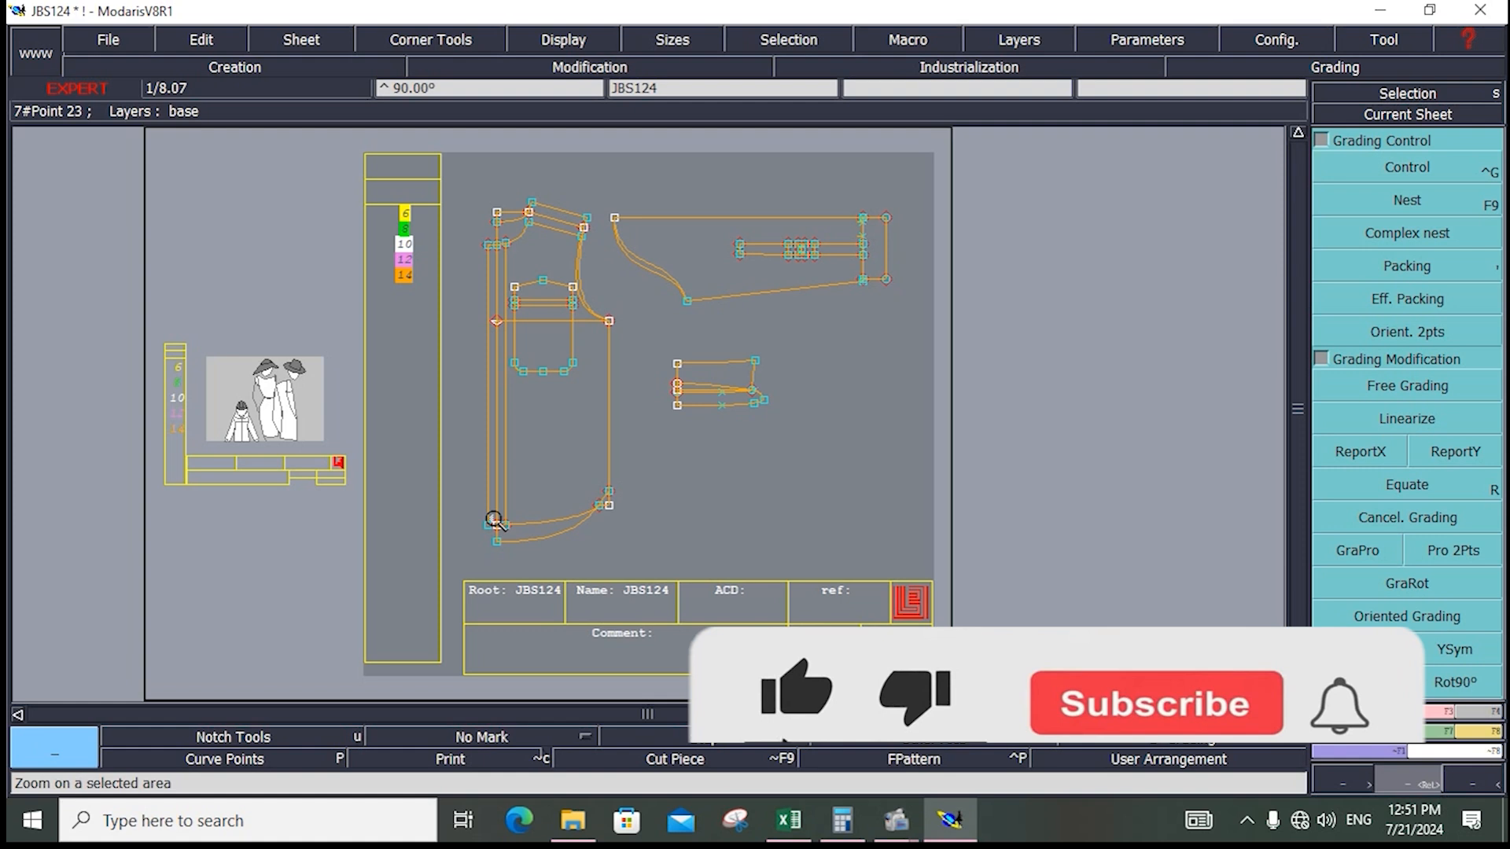
pyautogui.moveTo(445, 464); pyautogui.dragTo(677, 571)
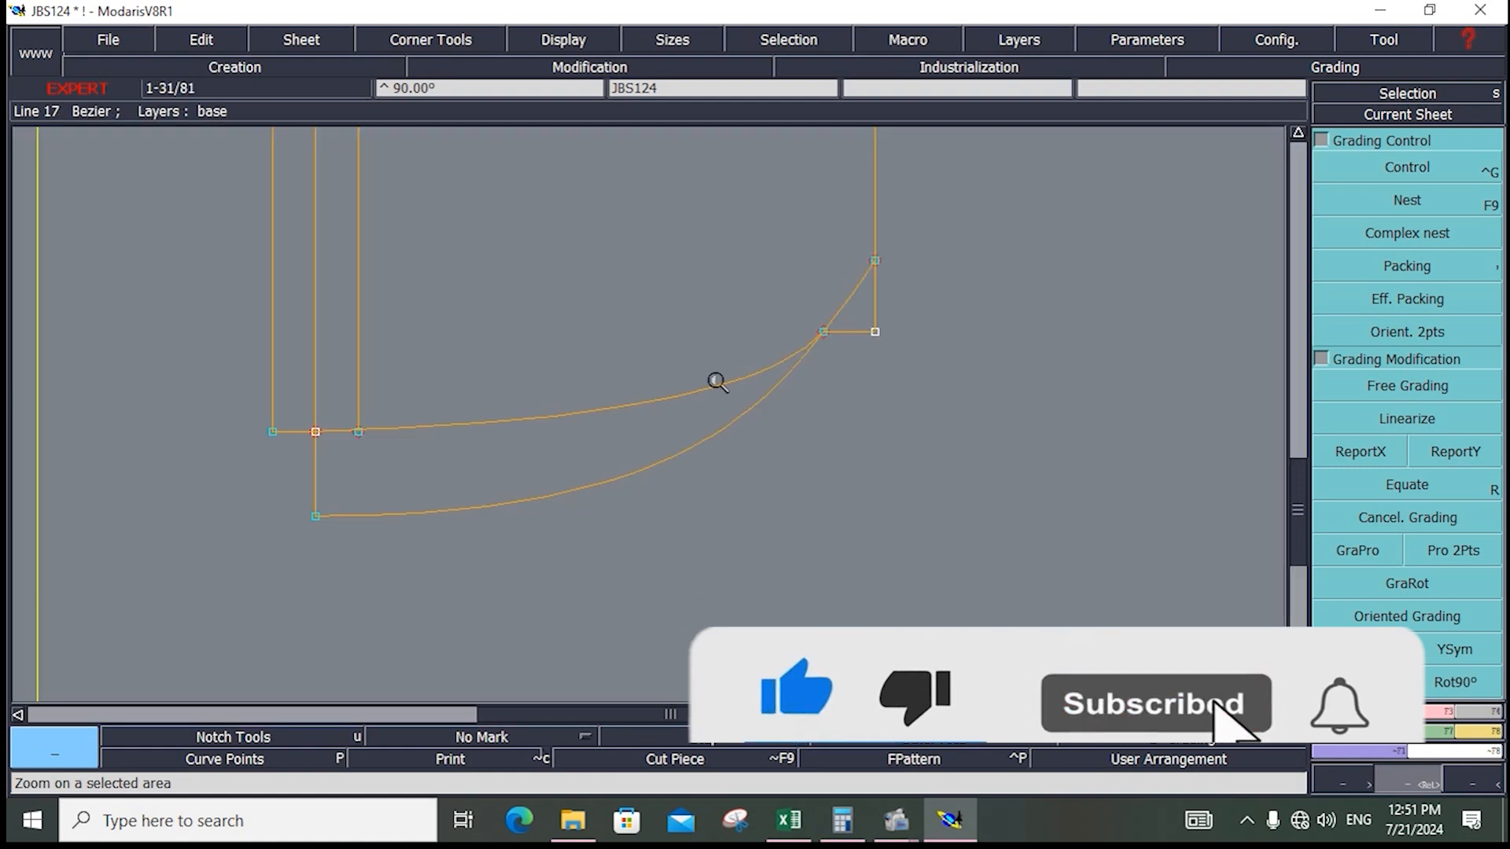
pyautogui.click(1408, 173)
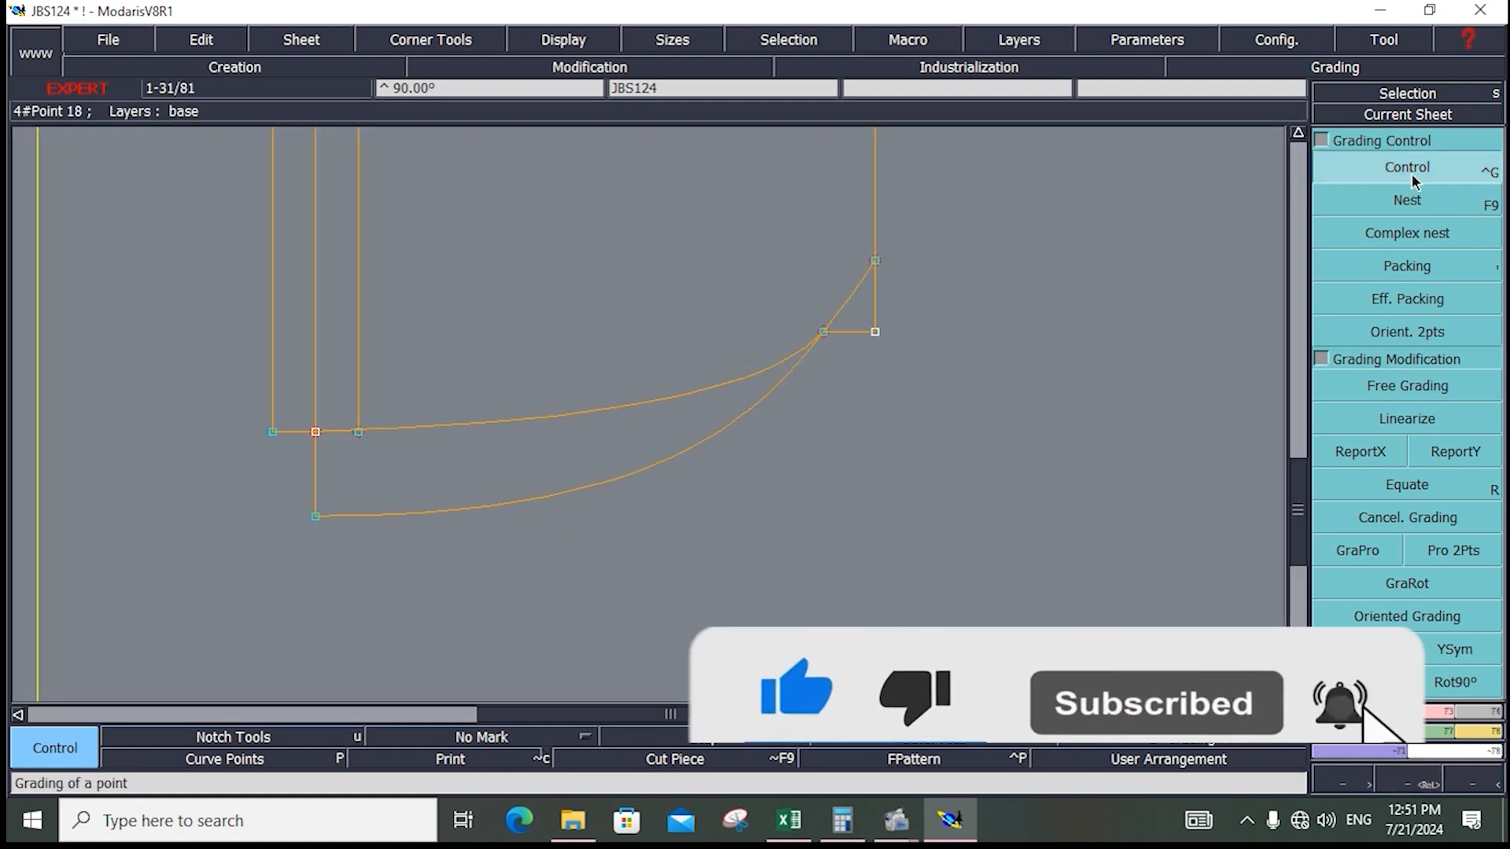
pyautogui.click(316, 517)
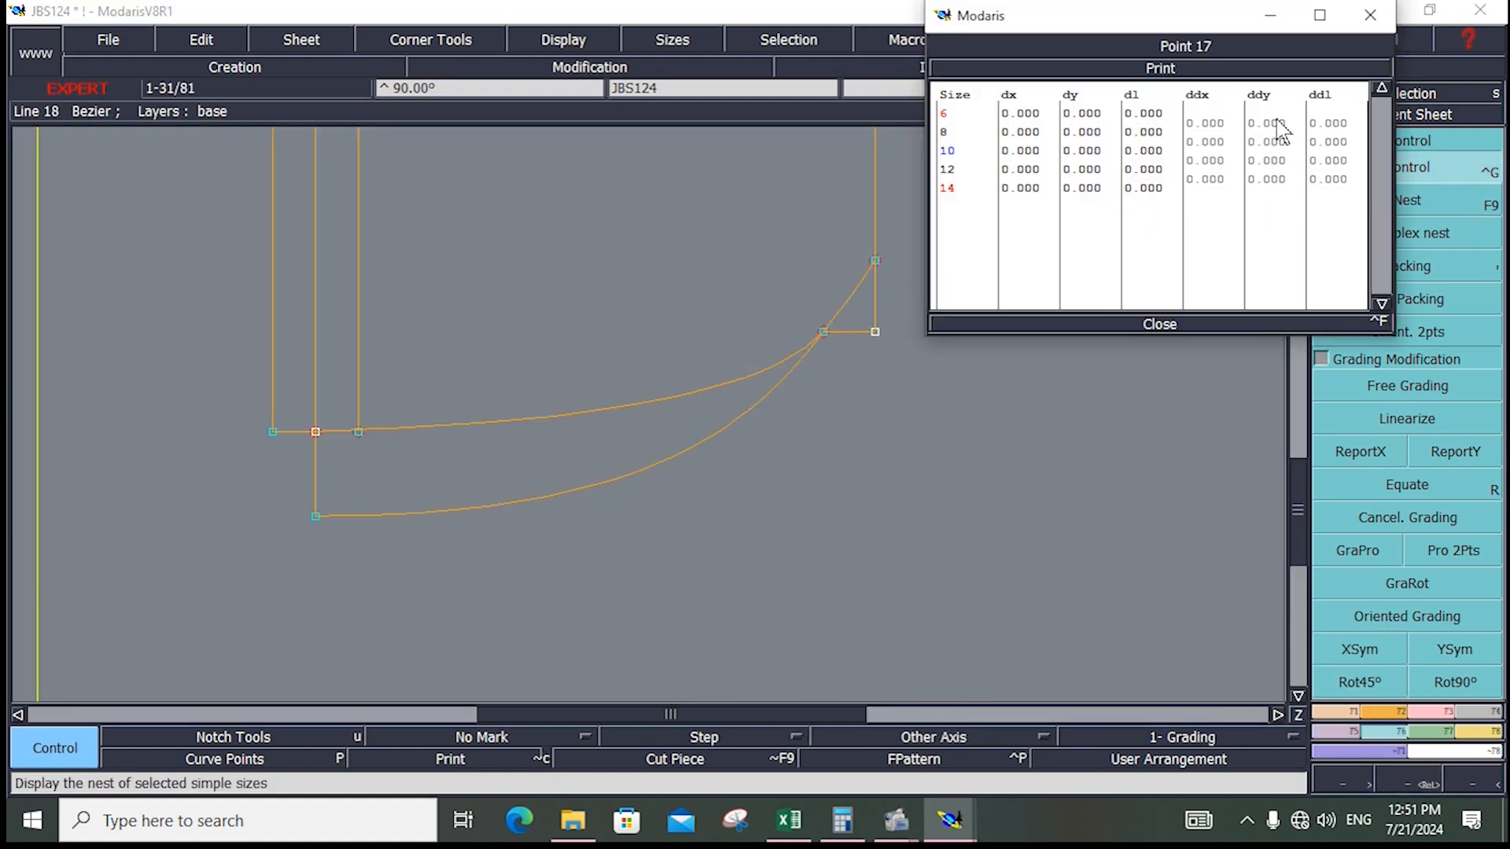
pyautogui.moveTo(1279, 124); pyautogui.dragTo(1282, 182)
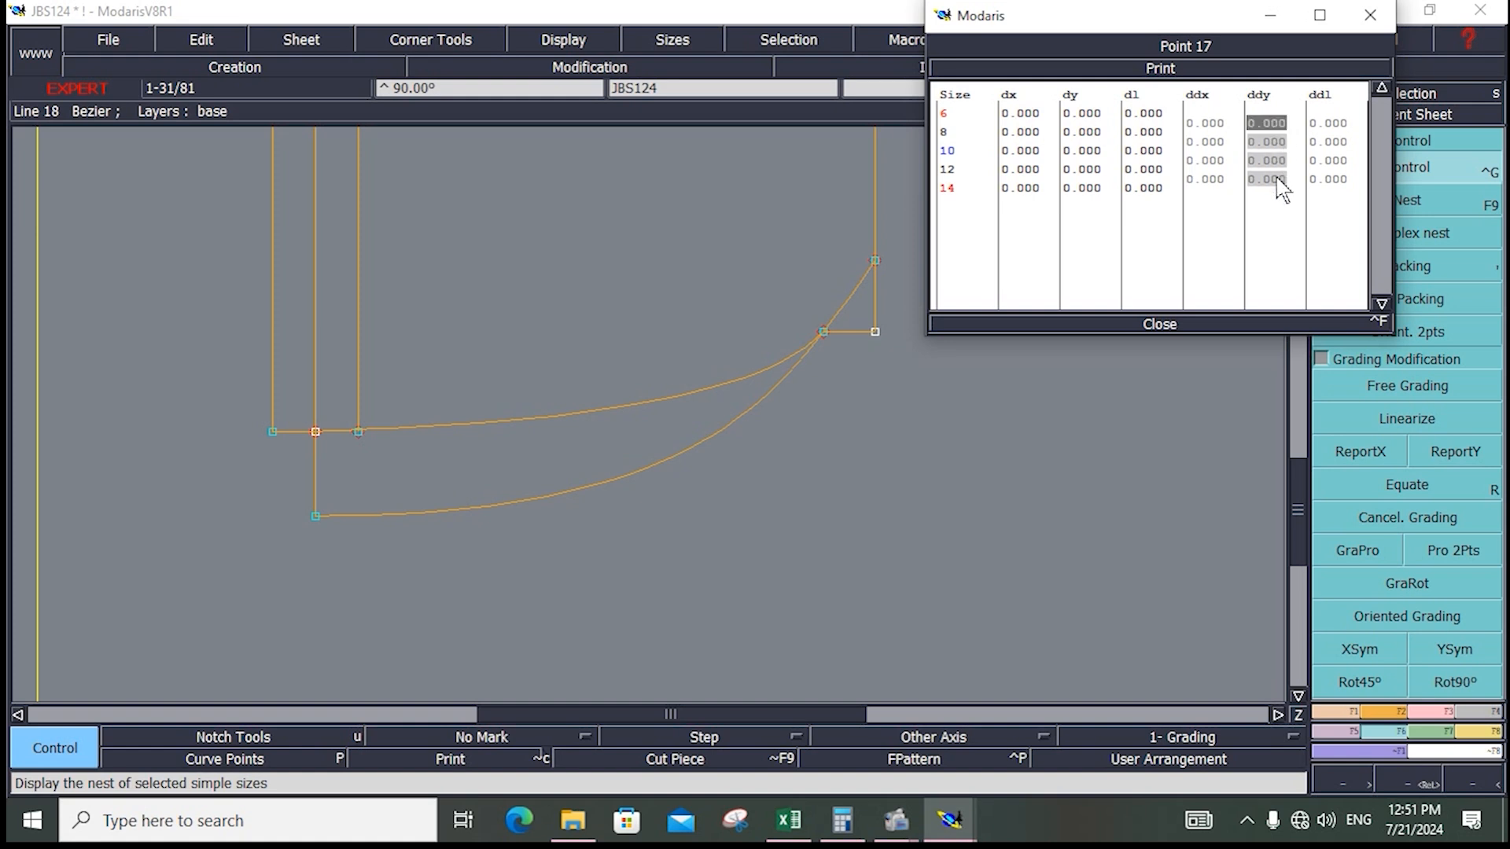
pyautogui.write('1.5')
pyautogui.press('Return')
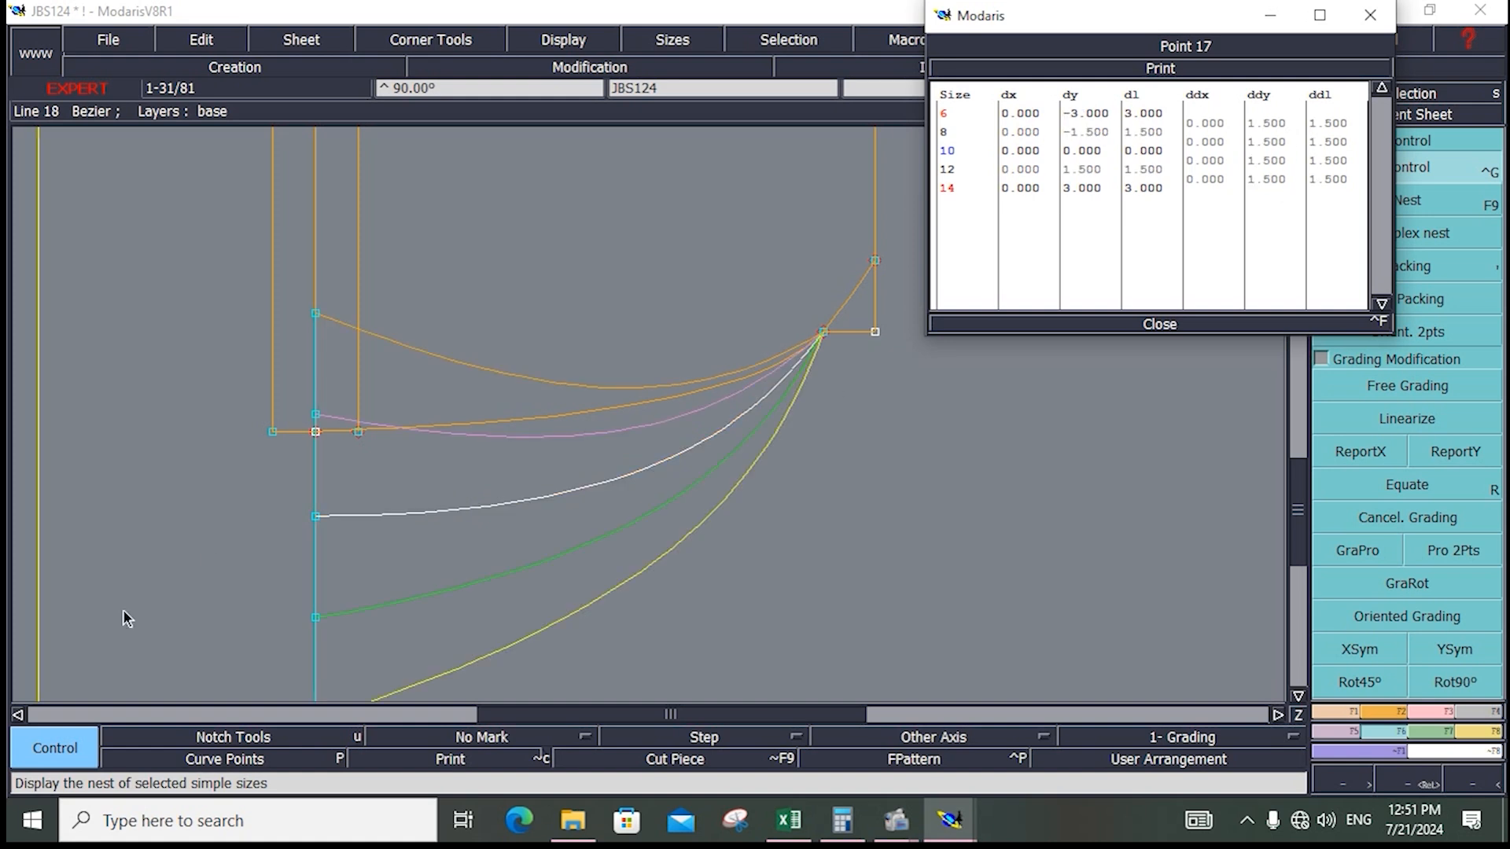
pyautogui.click(1161, 328)
# Step: Copy the Y grading of the lowest center hem point to all the other hem and placket-end points of the front
pyautogui.moveTo(184, 199); pyautogui.dragTo(941, 504)
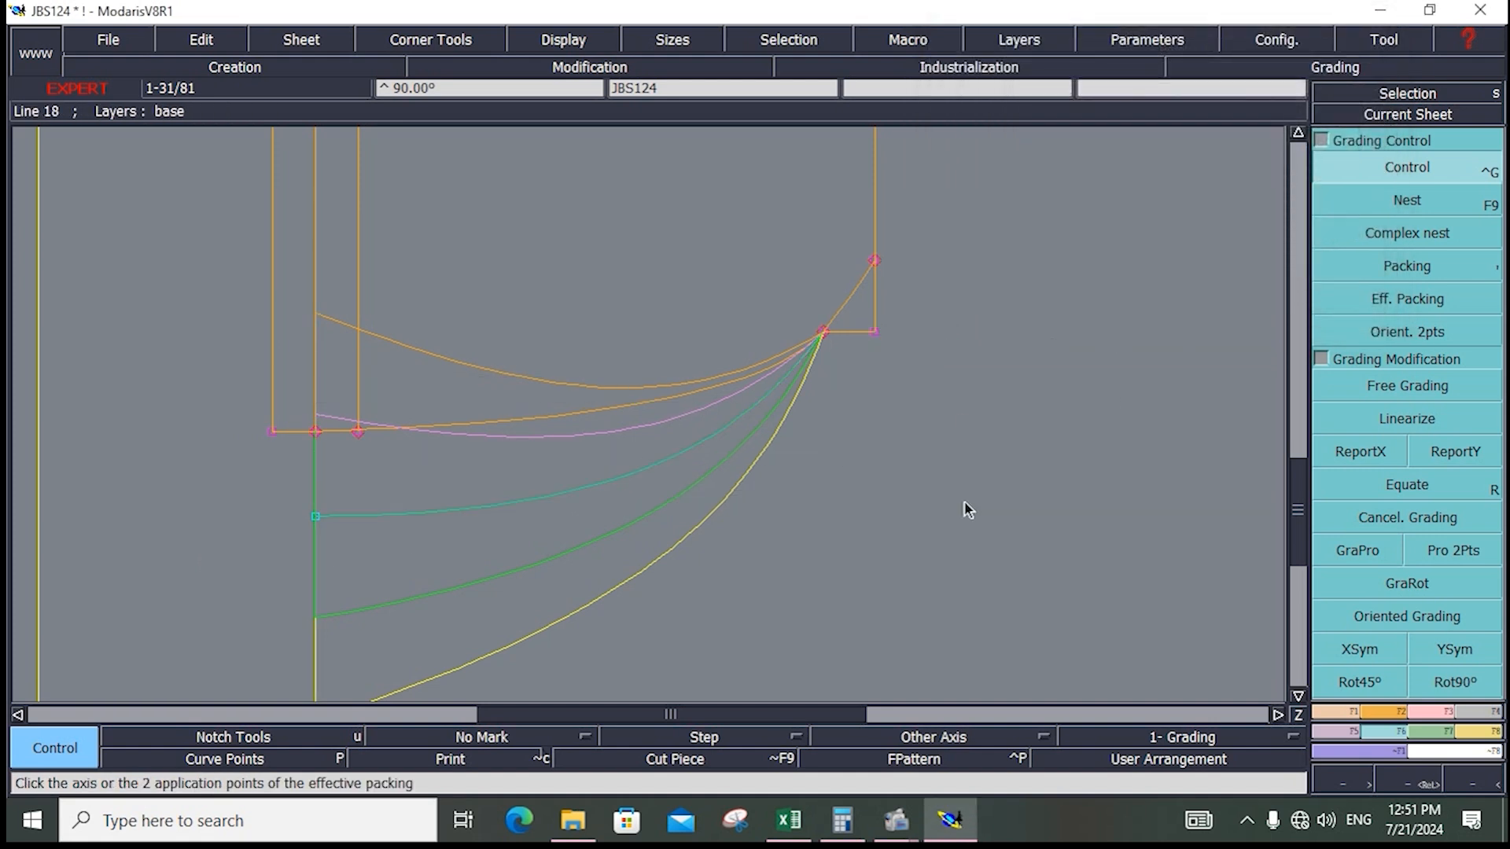
pyautogui.click(1445, 449)
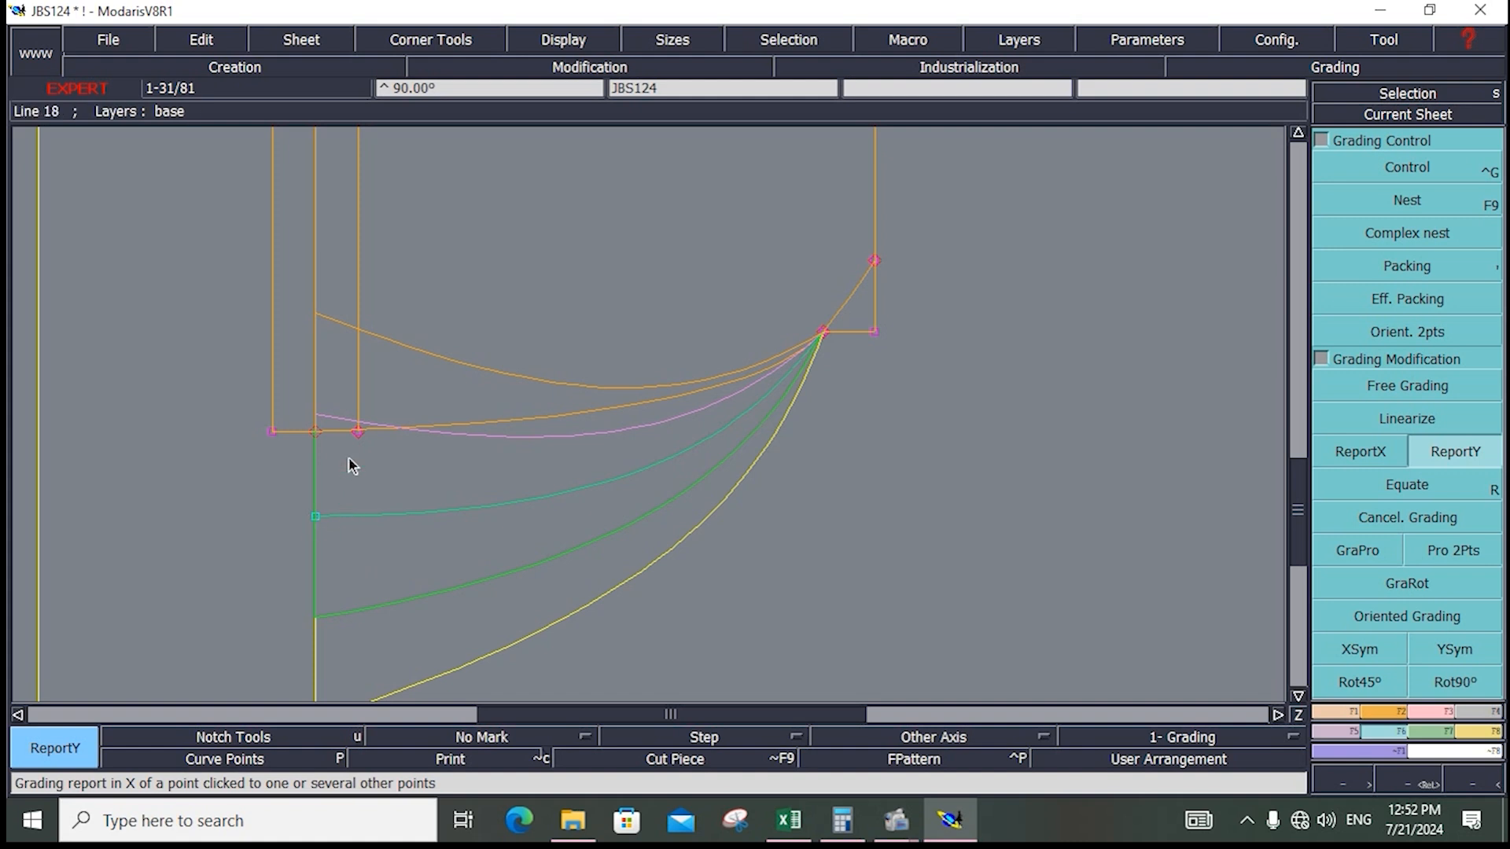
pyautogui.click(314, 517)
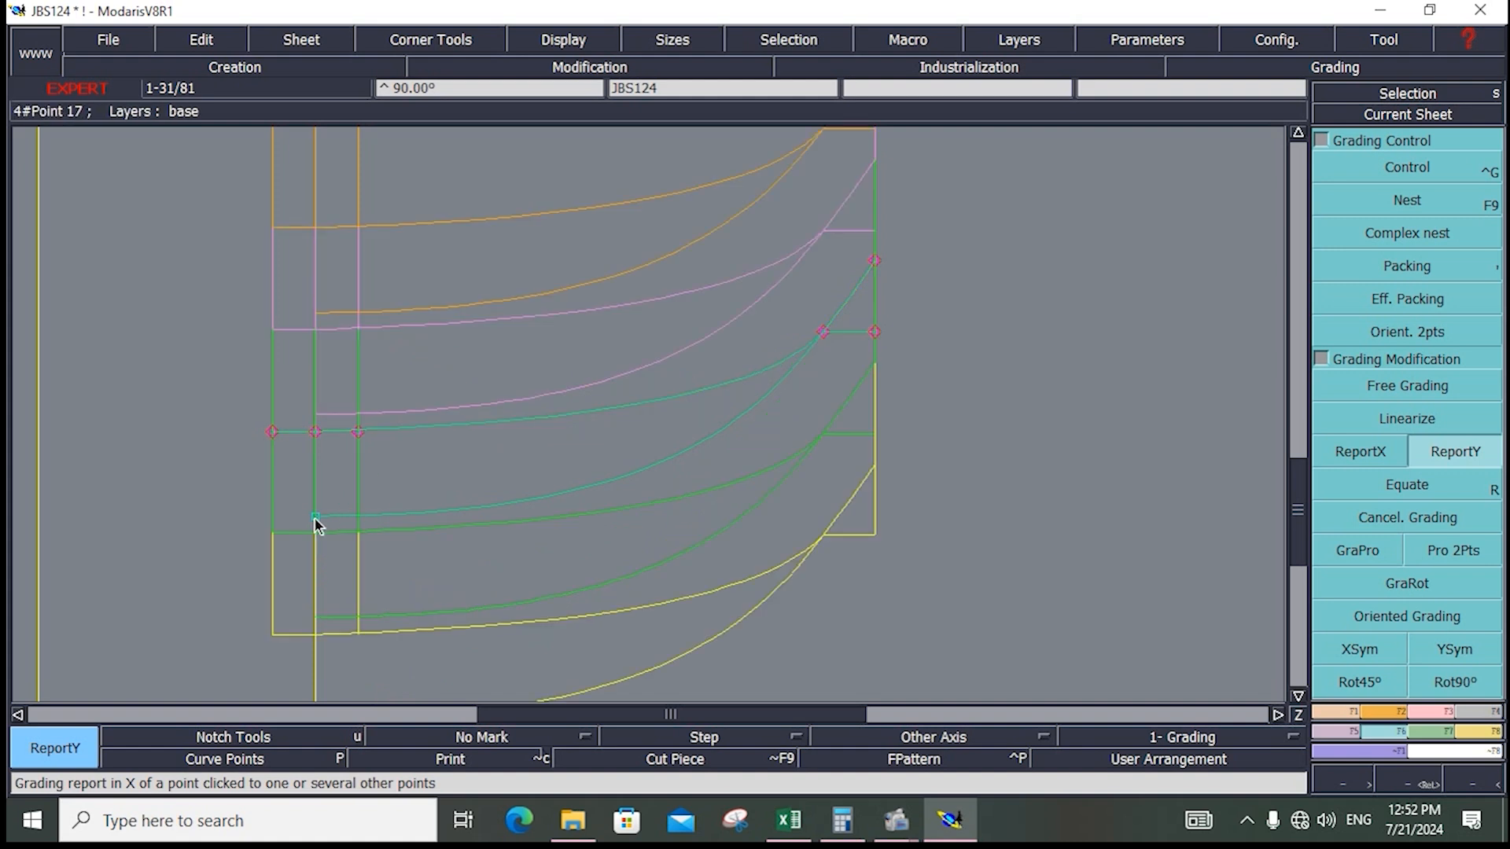
pyautogui.click(979, 263)
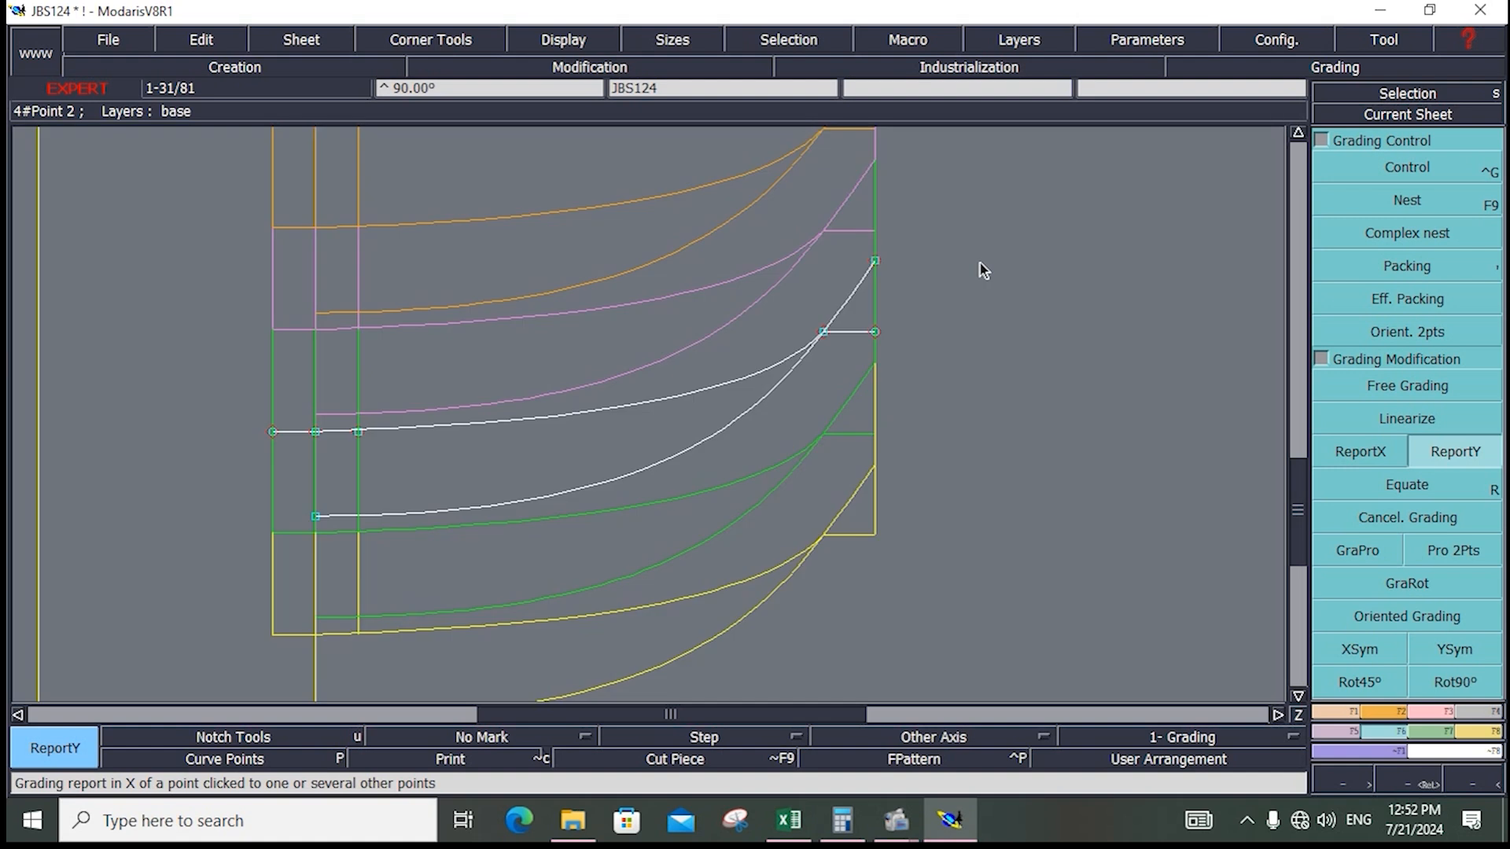
pyautogui.press('Home')
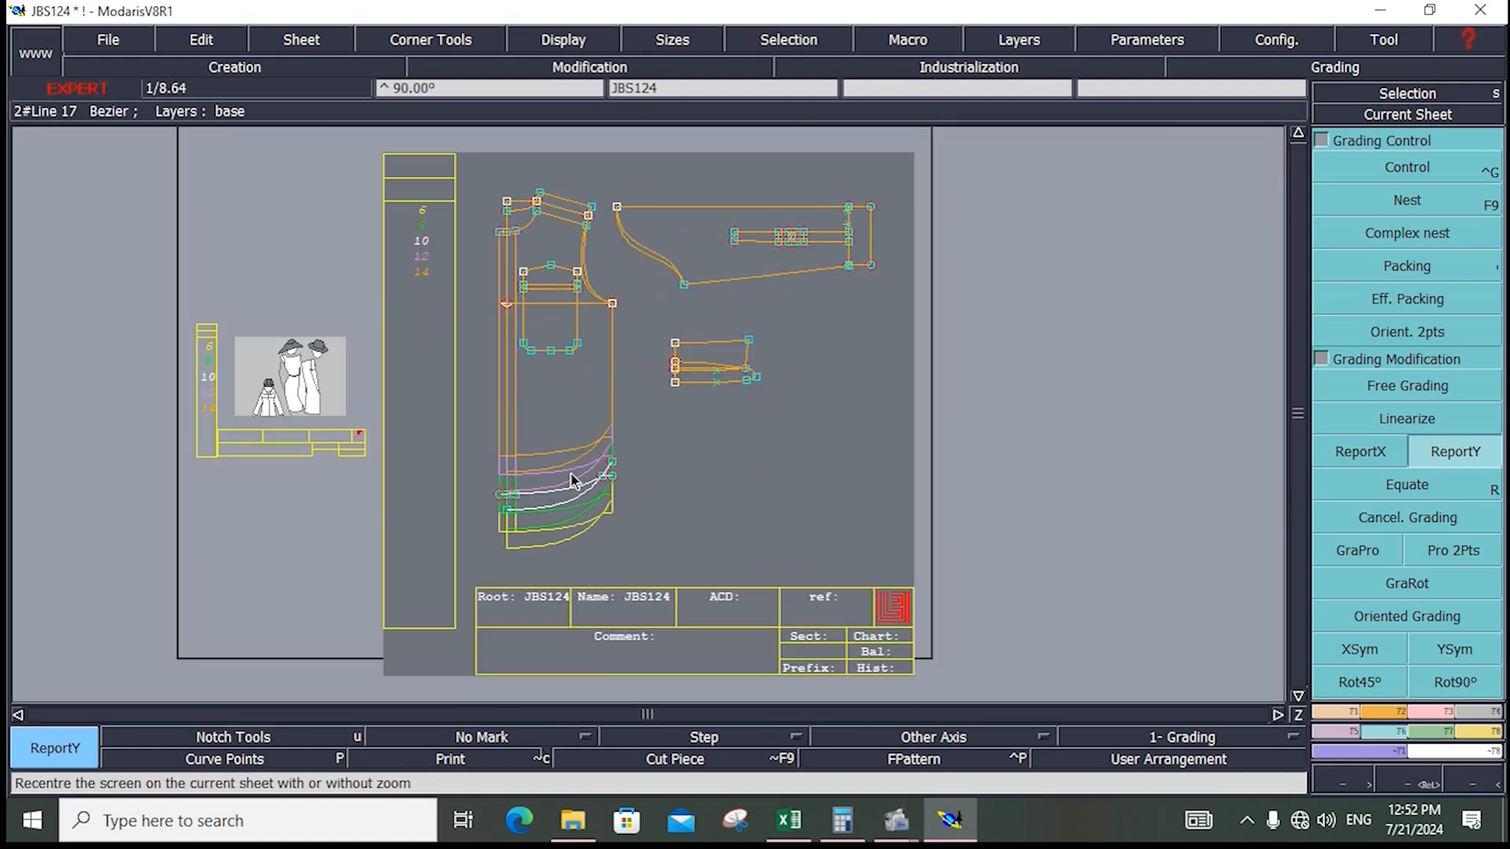
# Step: Switch to the Excel measurement chart and mark the FRONT LENGTH HPS values up to size 10 in red
pyautogui.click(789, 820)
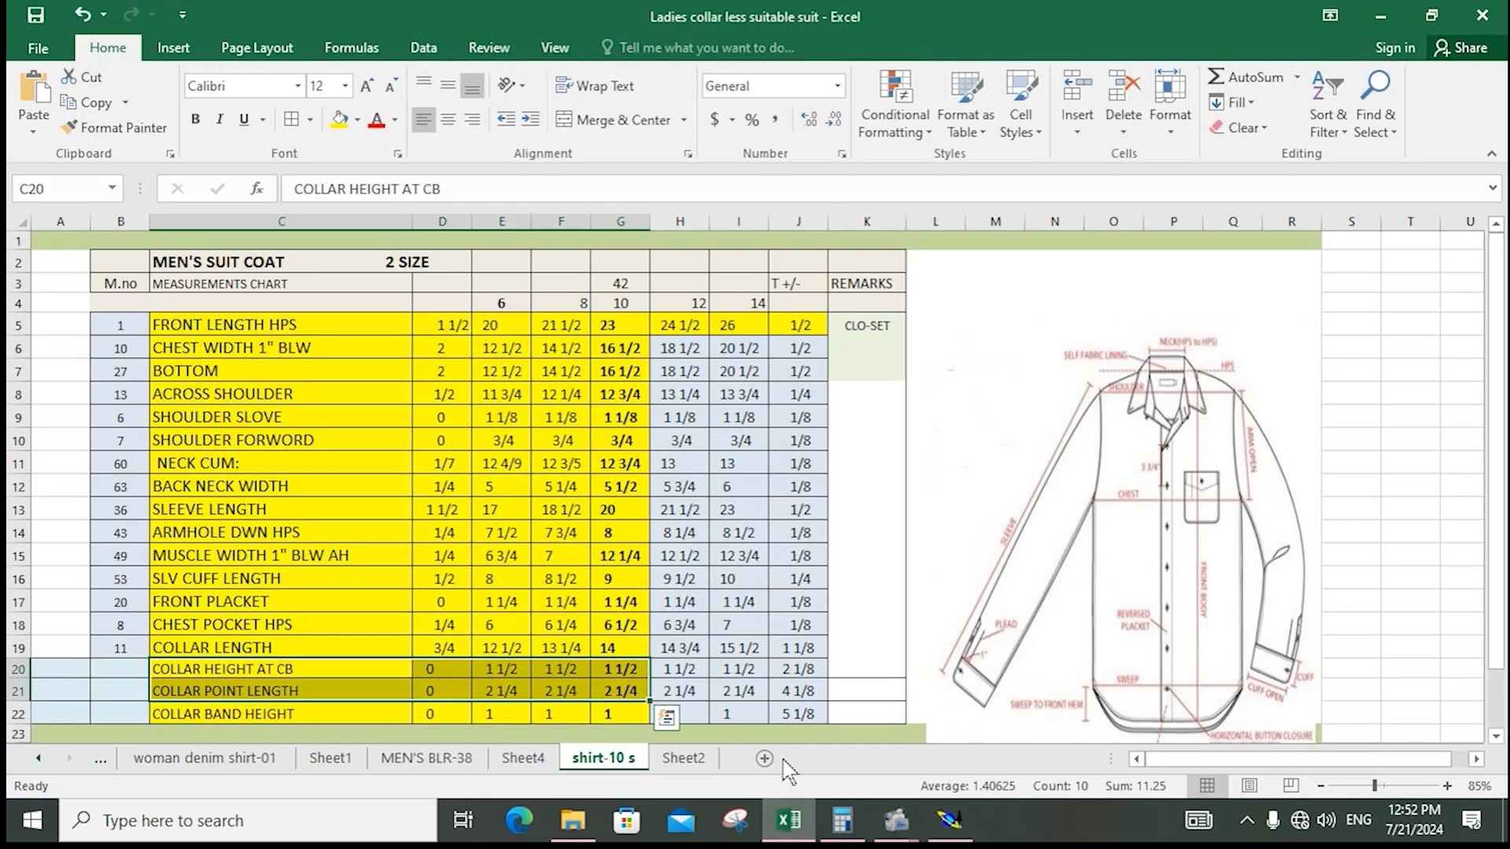
pyautogui.moveTo(435, 325); pyautogui.dragTo(719, 335)
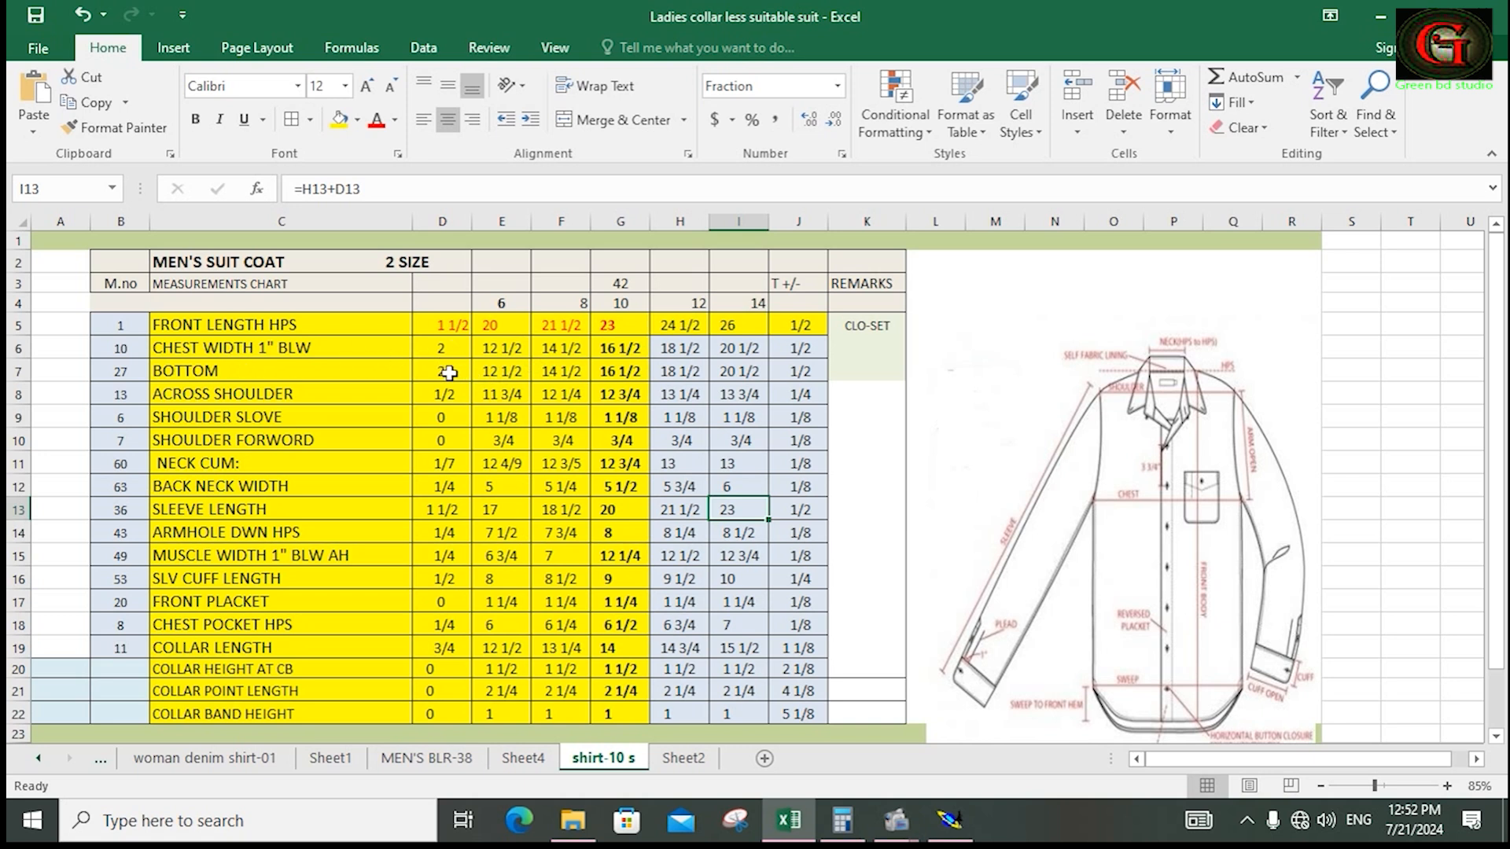
pyautogui.click(949, 820)
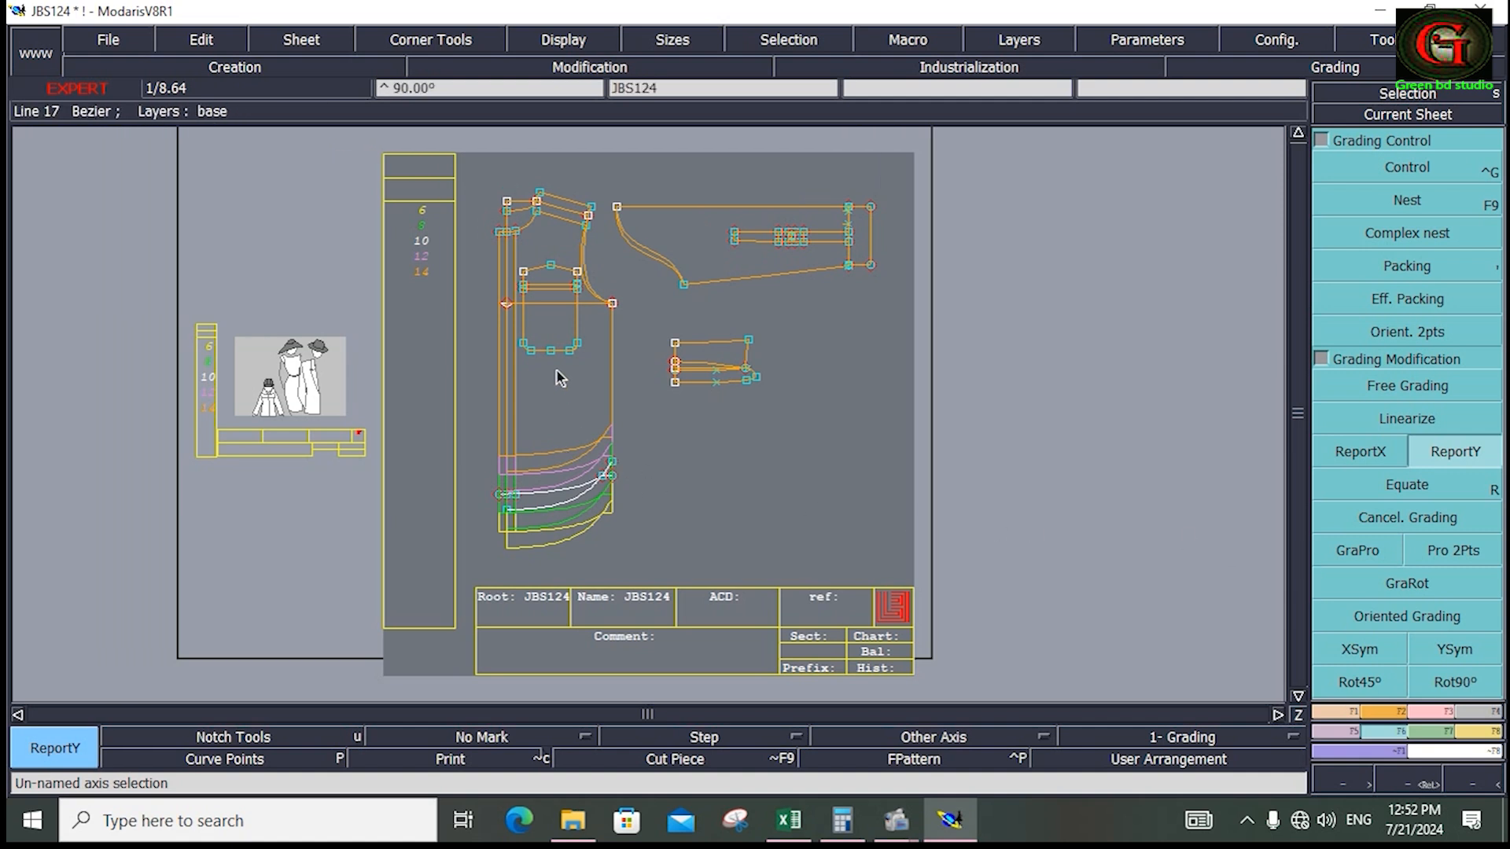
# Step: Grade the underarm point at the top of the front's side seam with a ddx of 0.5 between all sizes
pyautogui.press('z')
pyautogui.moveTo(472, 190); pyautogui.dragTo(649, 535)
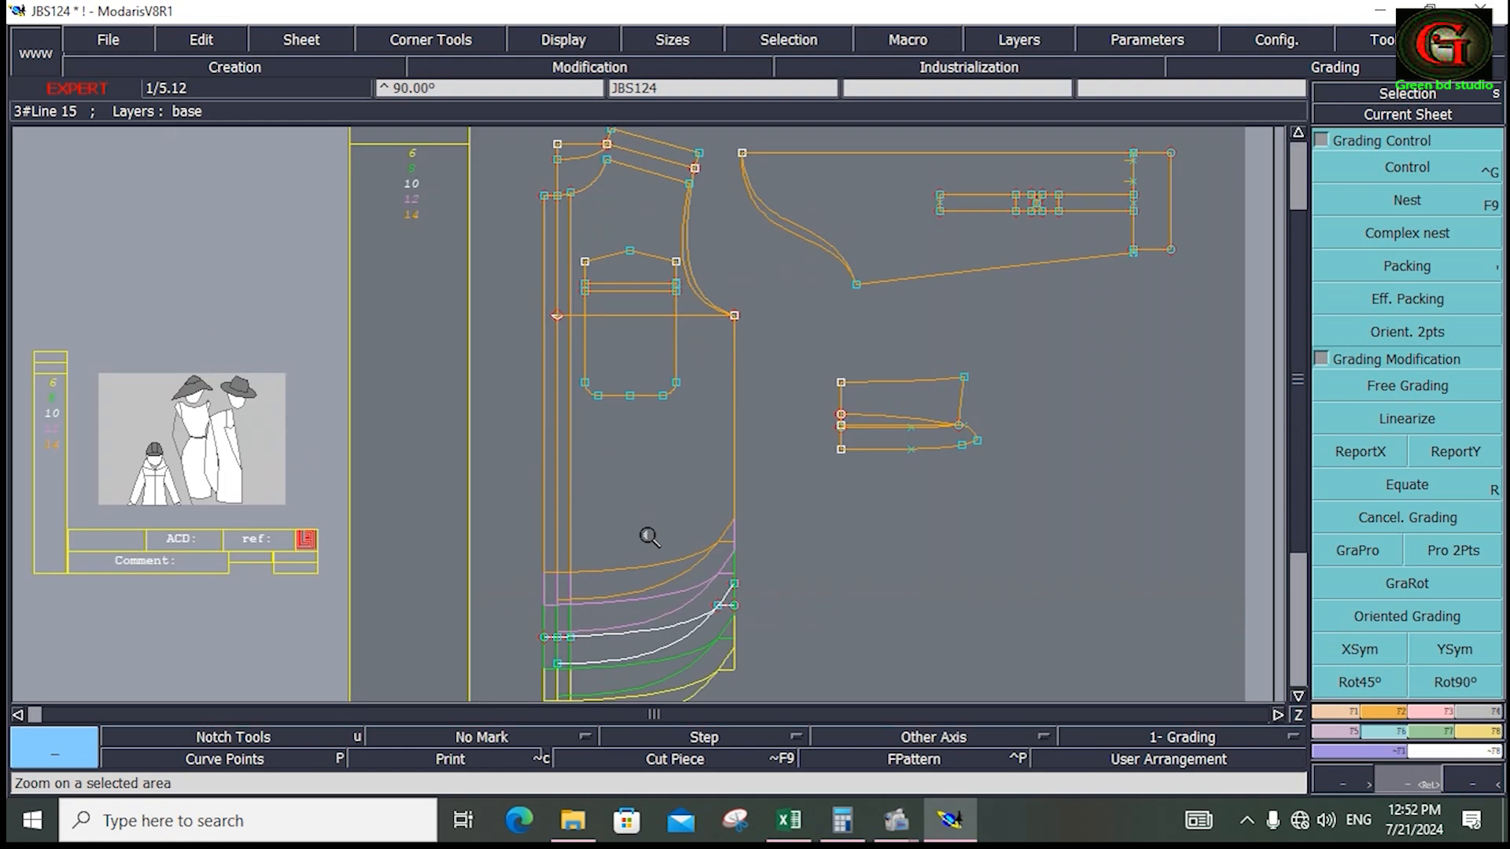
pyautogui.click(1420, 181)
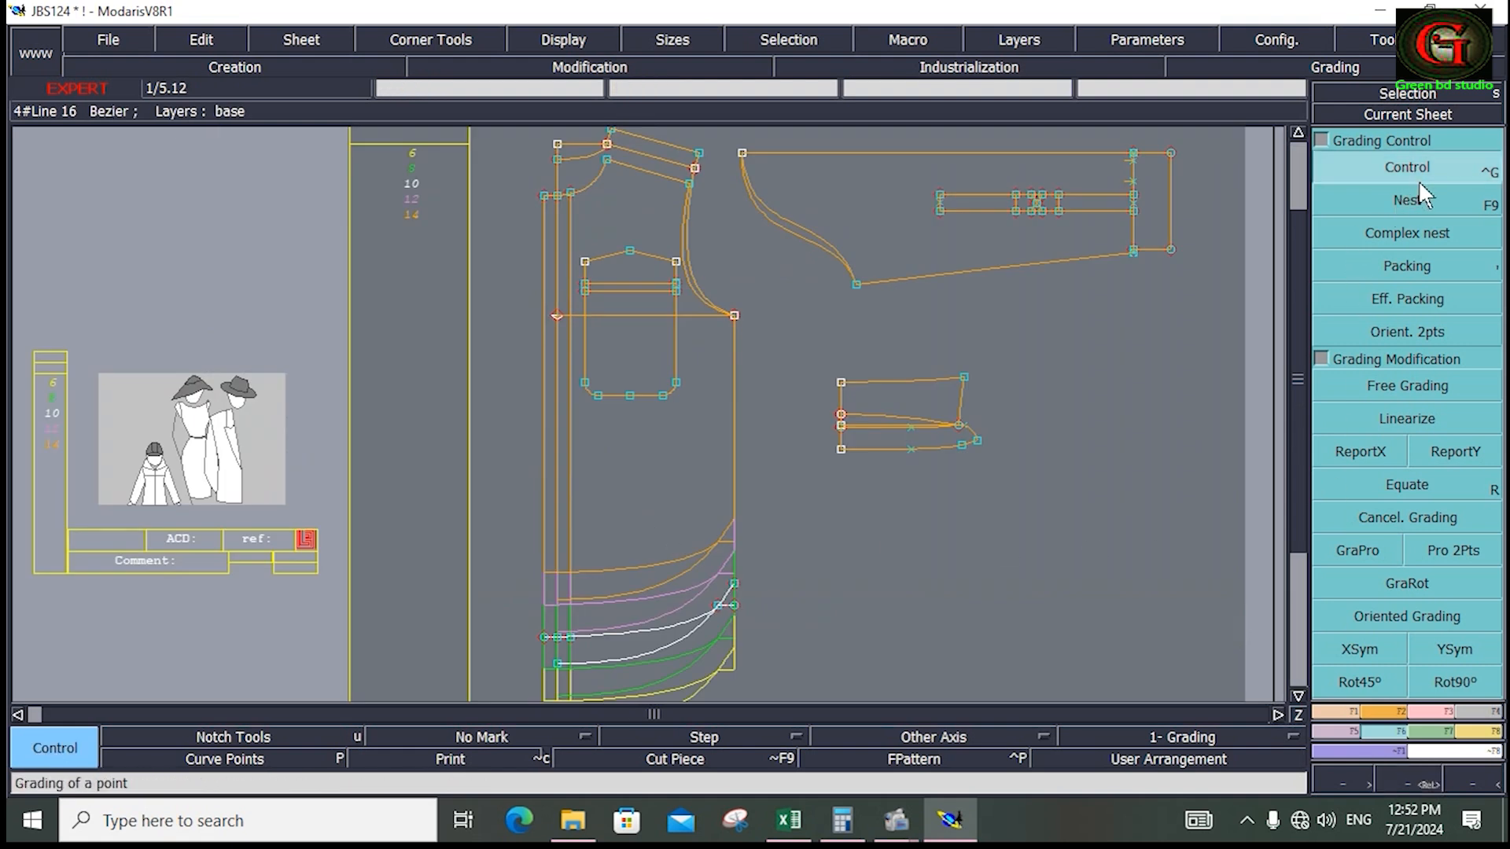
pyautogui.click(733, 316)
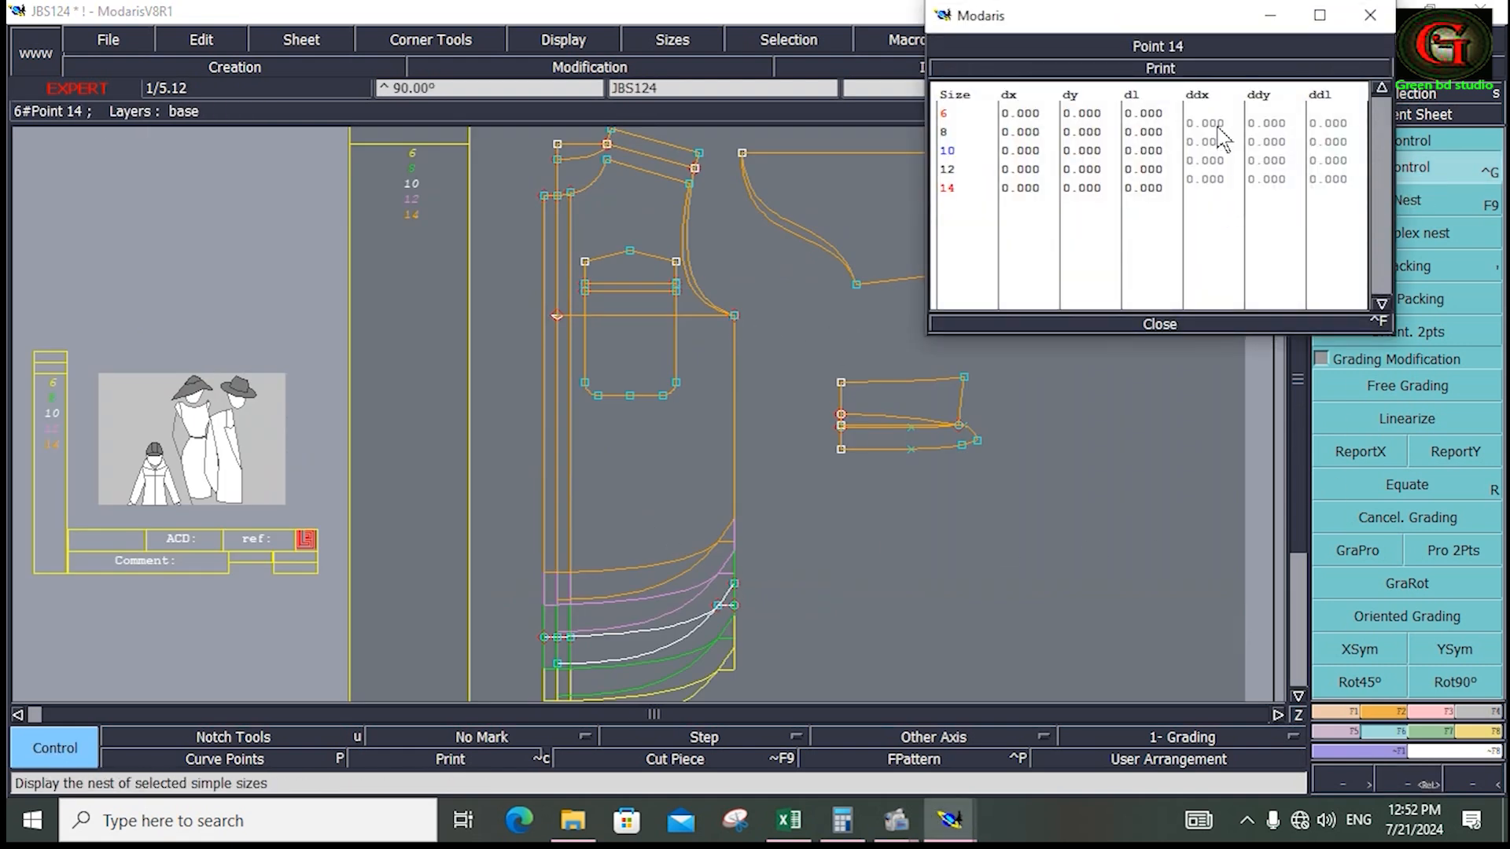
pyautogui.moveTo(1215, 124); pyautogui.dragTo(1220, 188)
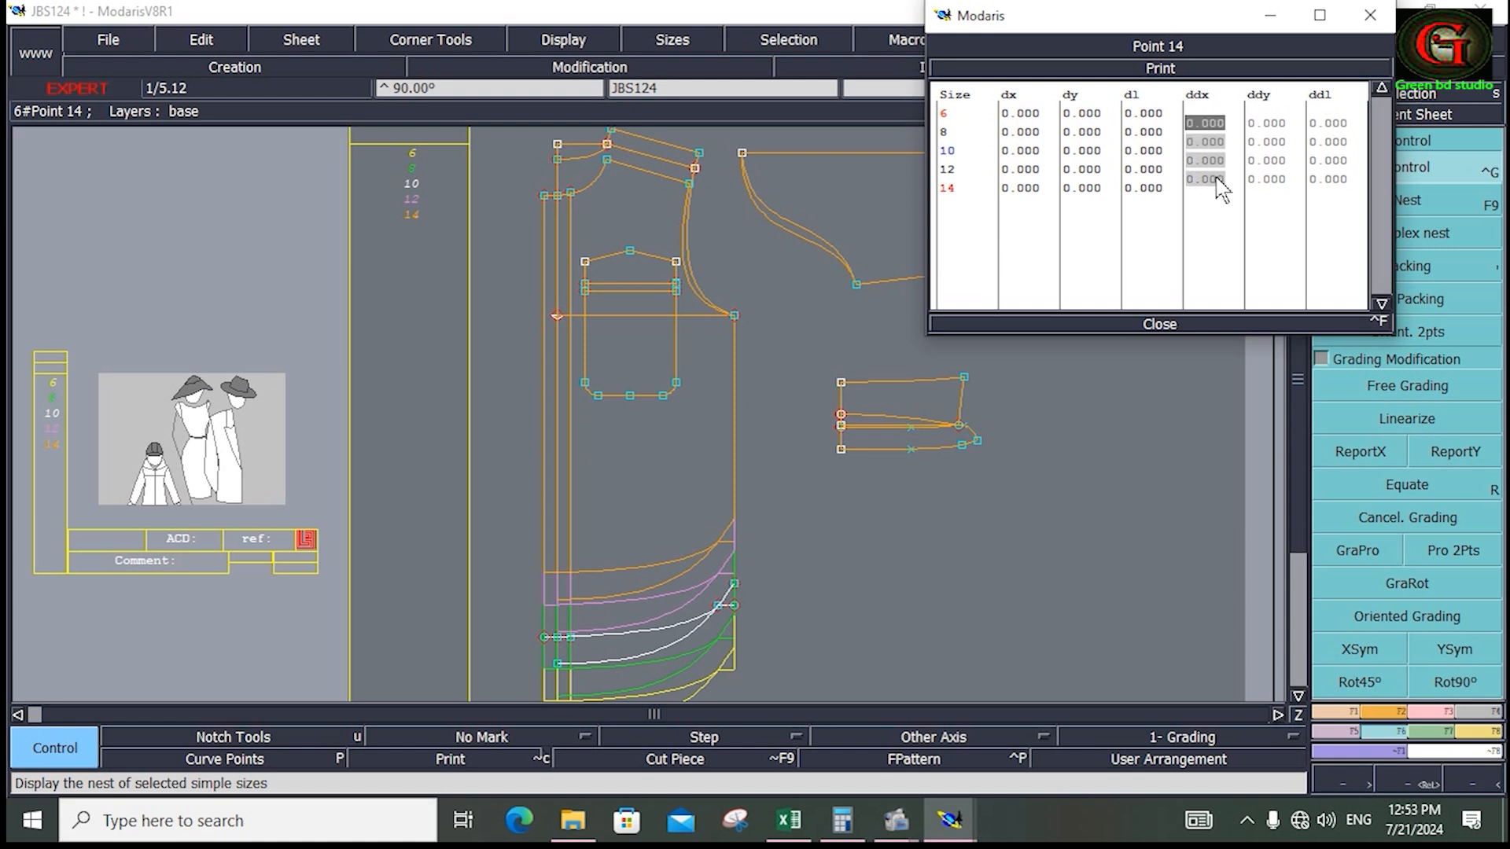
pyautogui.write('.5')
pyautogui.press('Return')
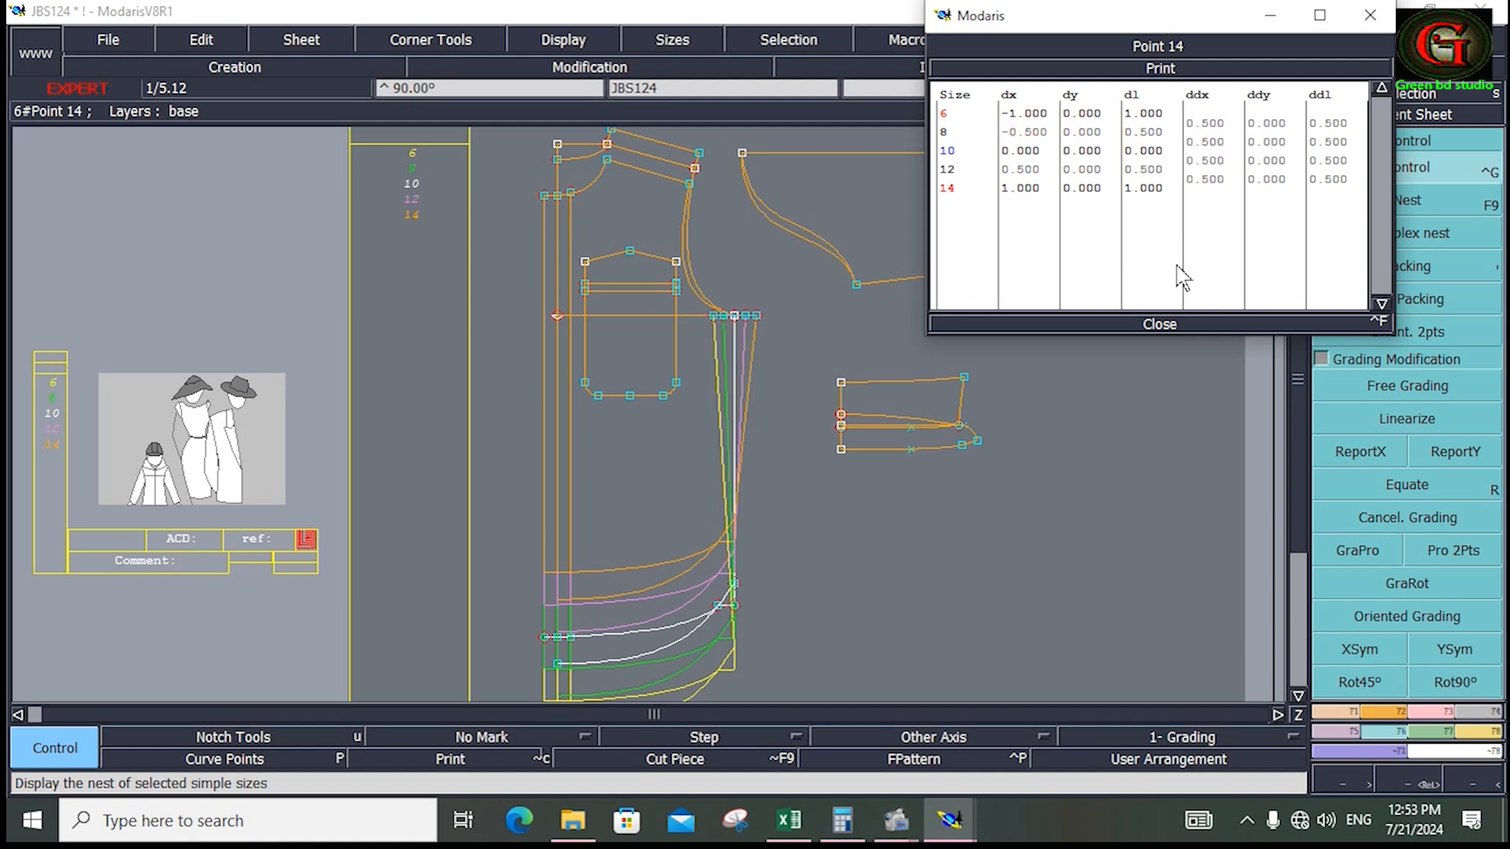
pyautogui.click(1146, 319)
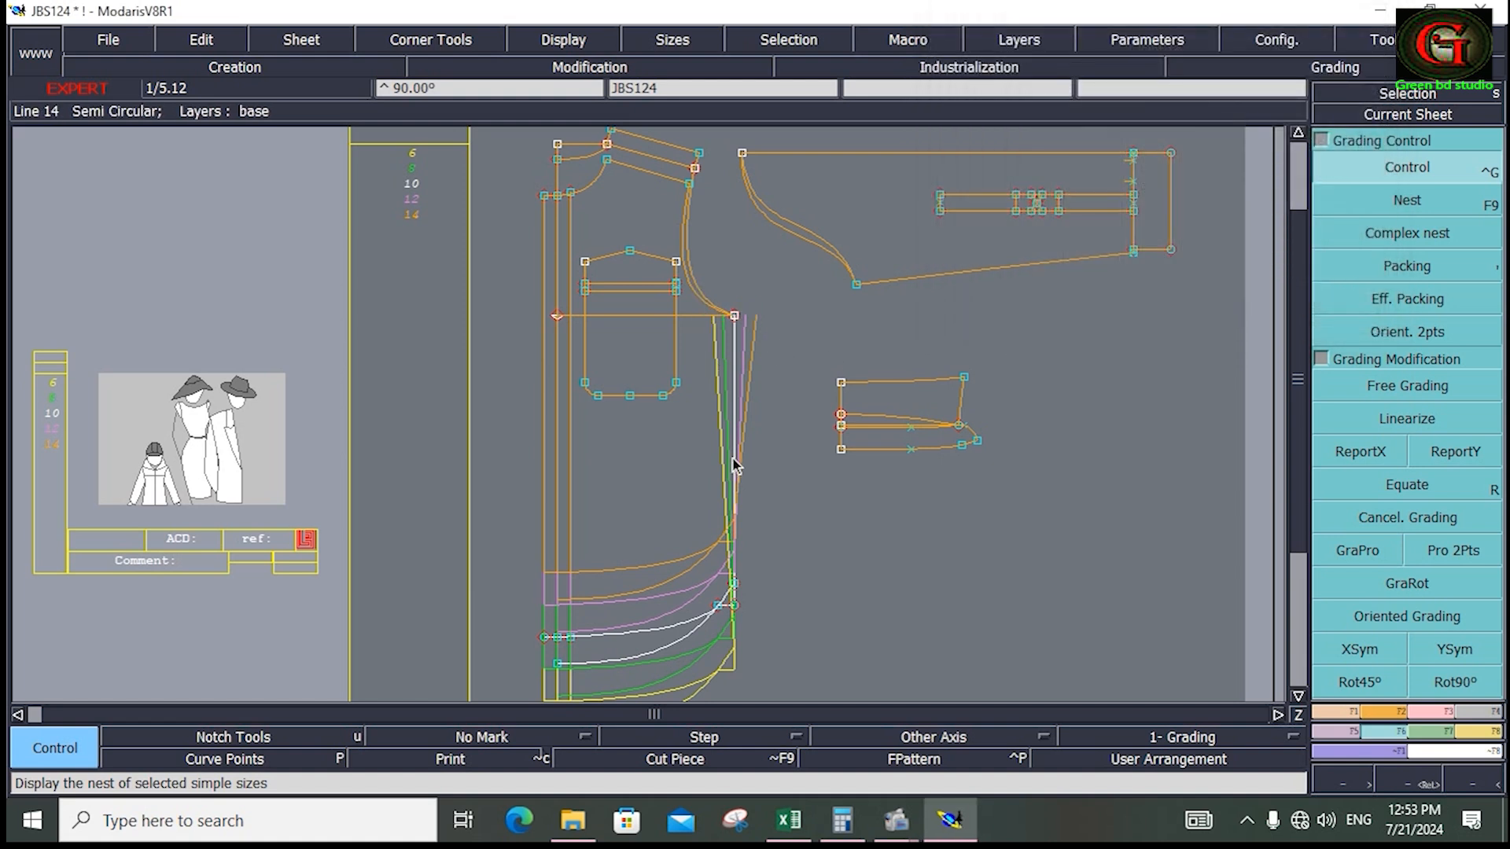
# Step: Copy the underarm point's X grading to the hem points at the lower end of the side seam
pyautogui.moveTo(697, 272); pyautogui.dragTo(785, 698)
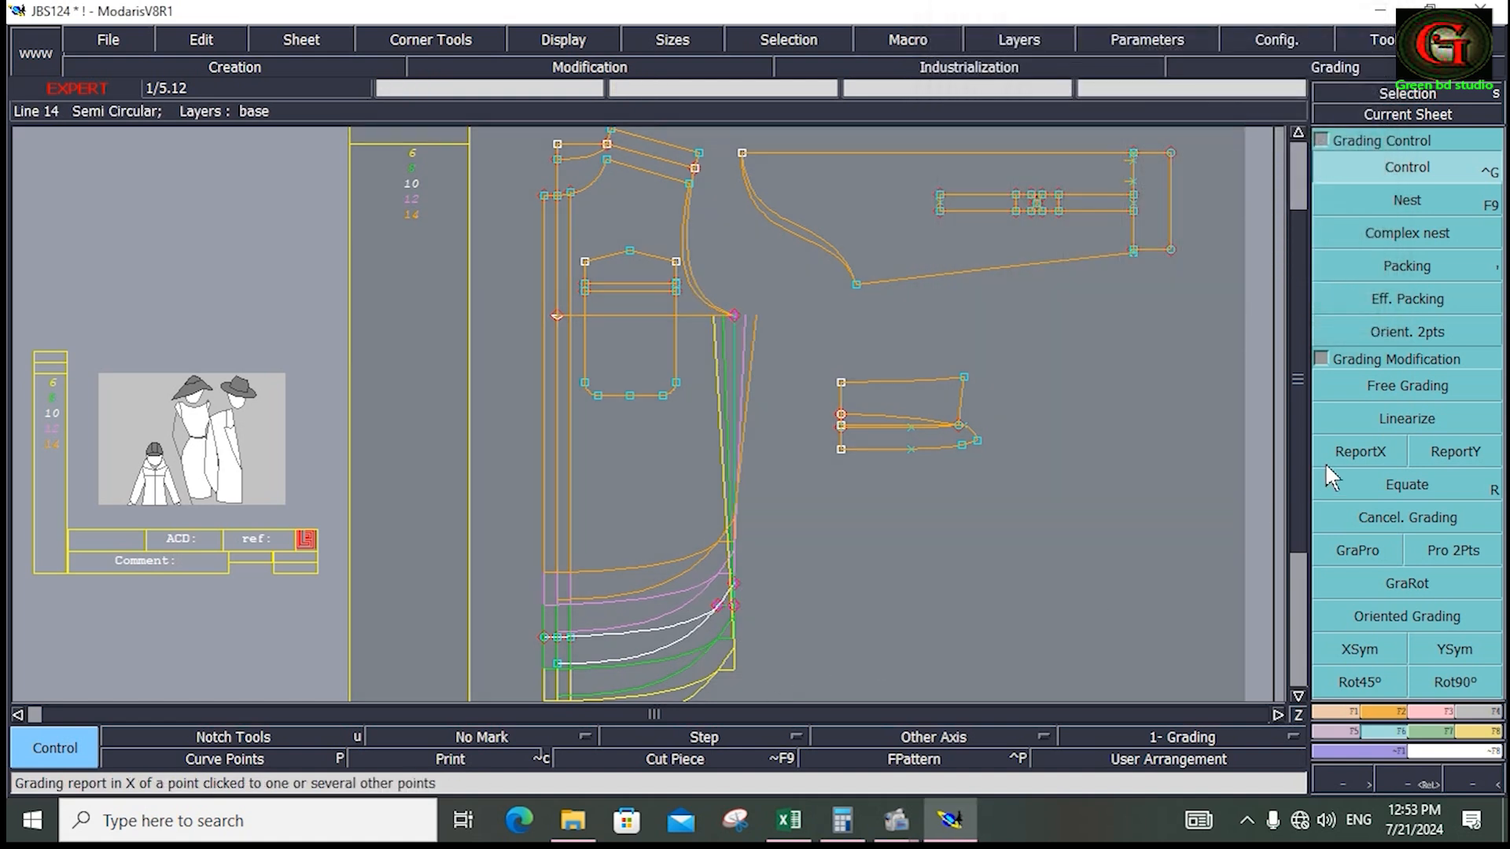
pyautogui.click(1360, 451)
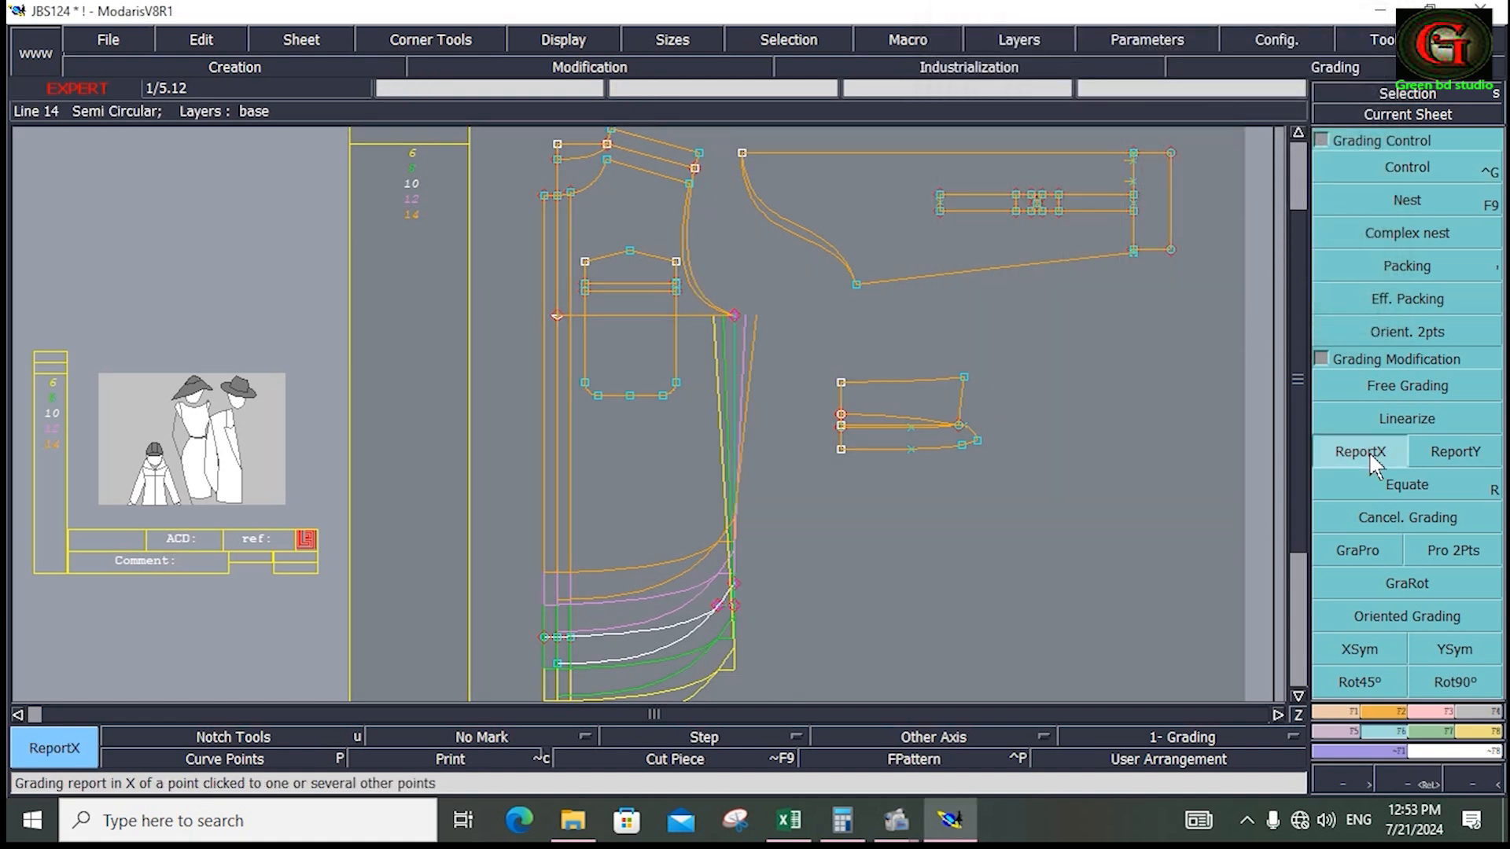
pyautogui.click(737, 321)
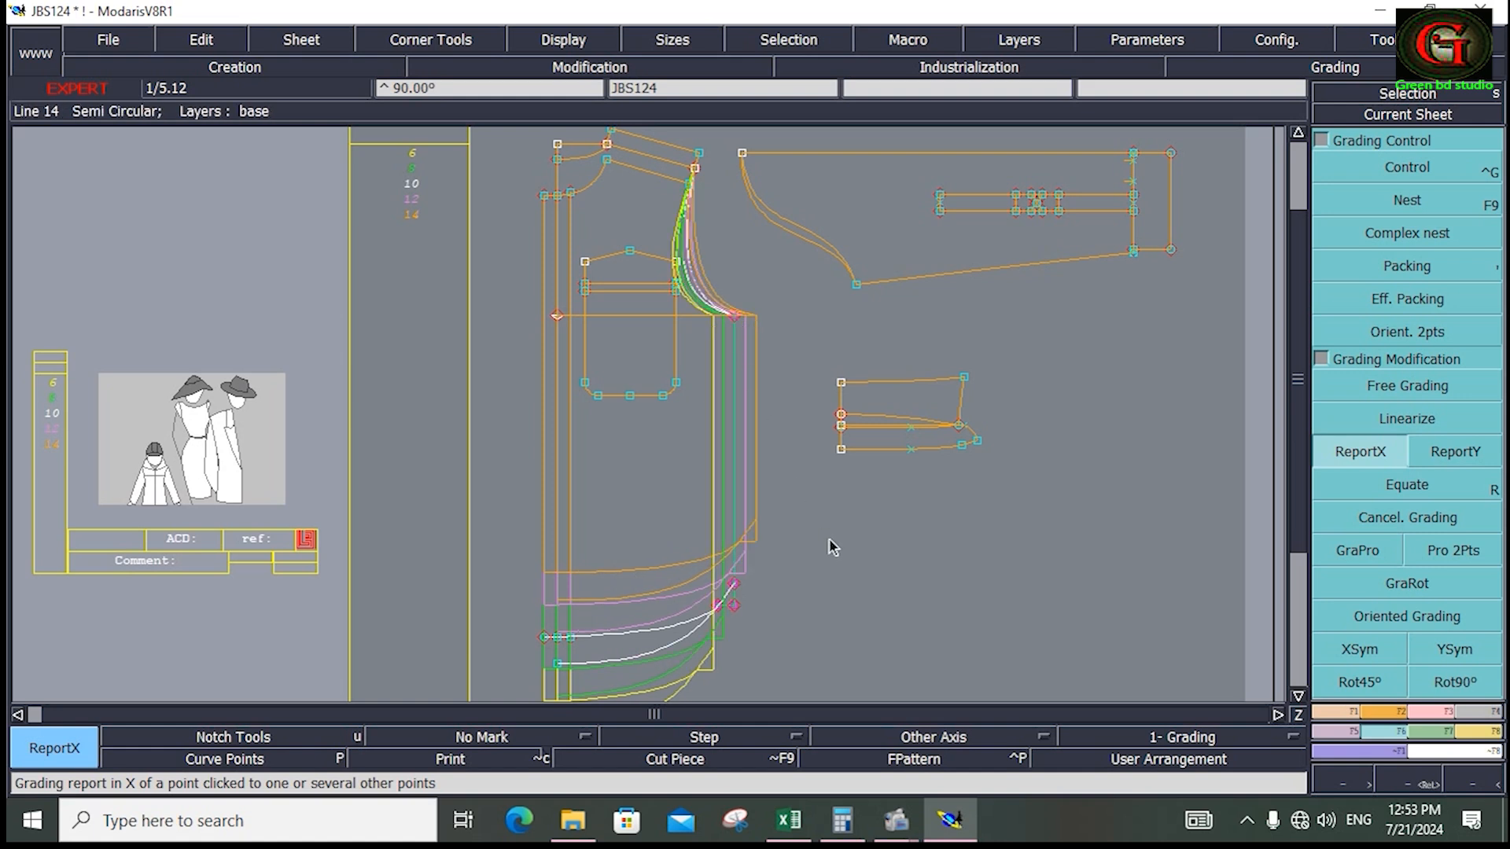
pyautogui.click(652, 481)
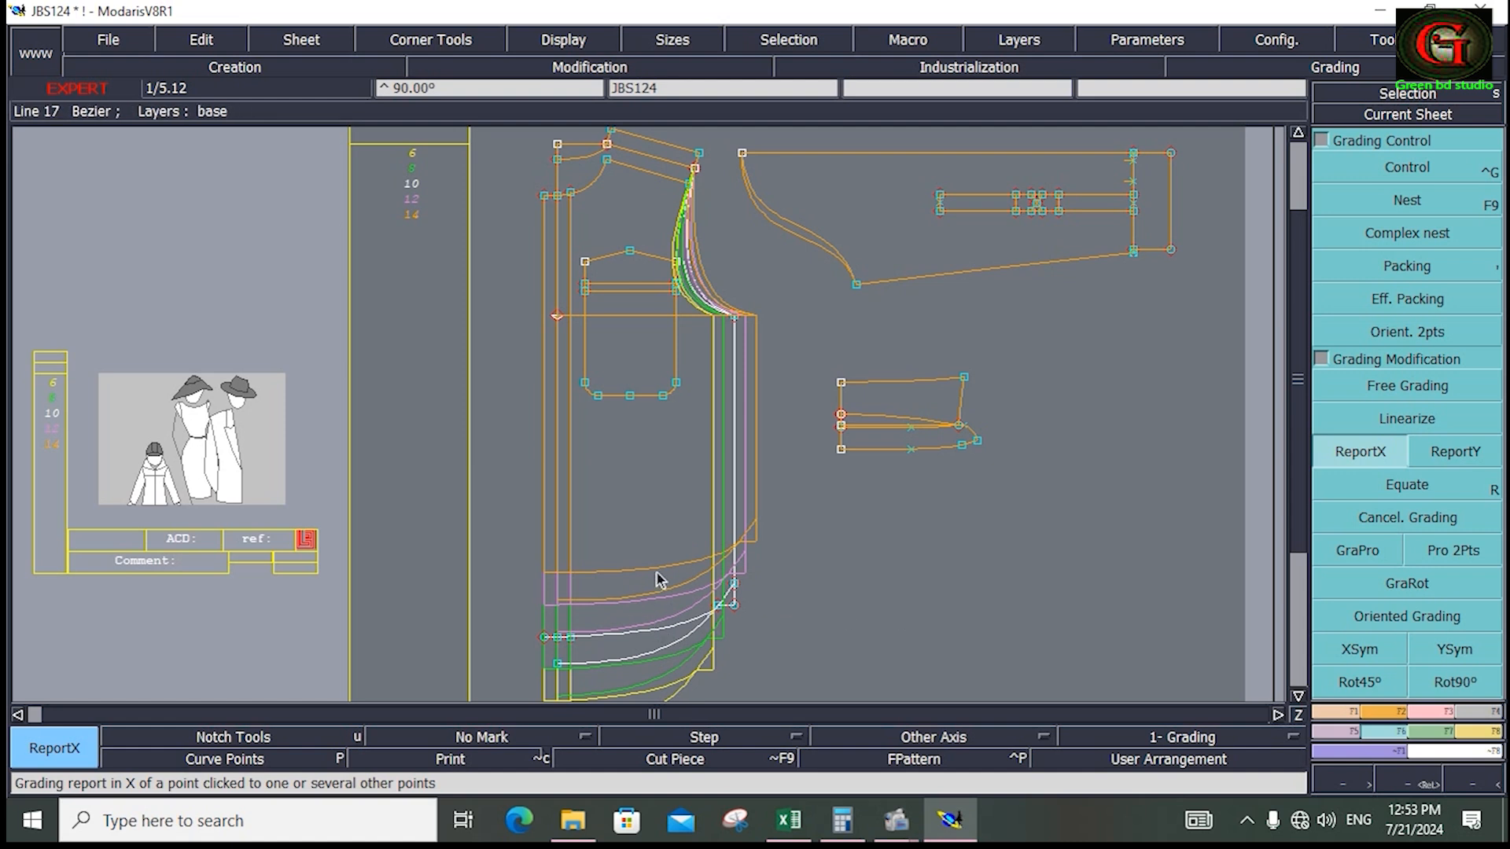
# Step: Select all the front's hem points and mirror their grading rules about the X axis
pyautogui.moveTo(425, 472); pyautogui.dragTo(813, 681)
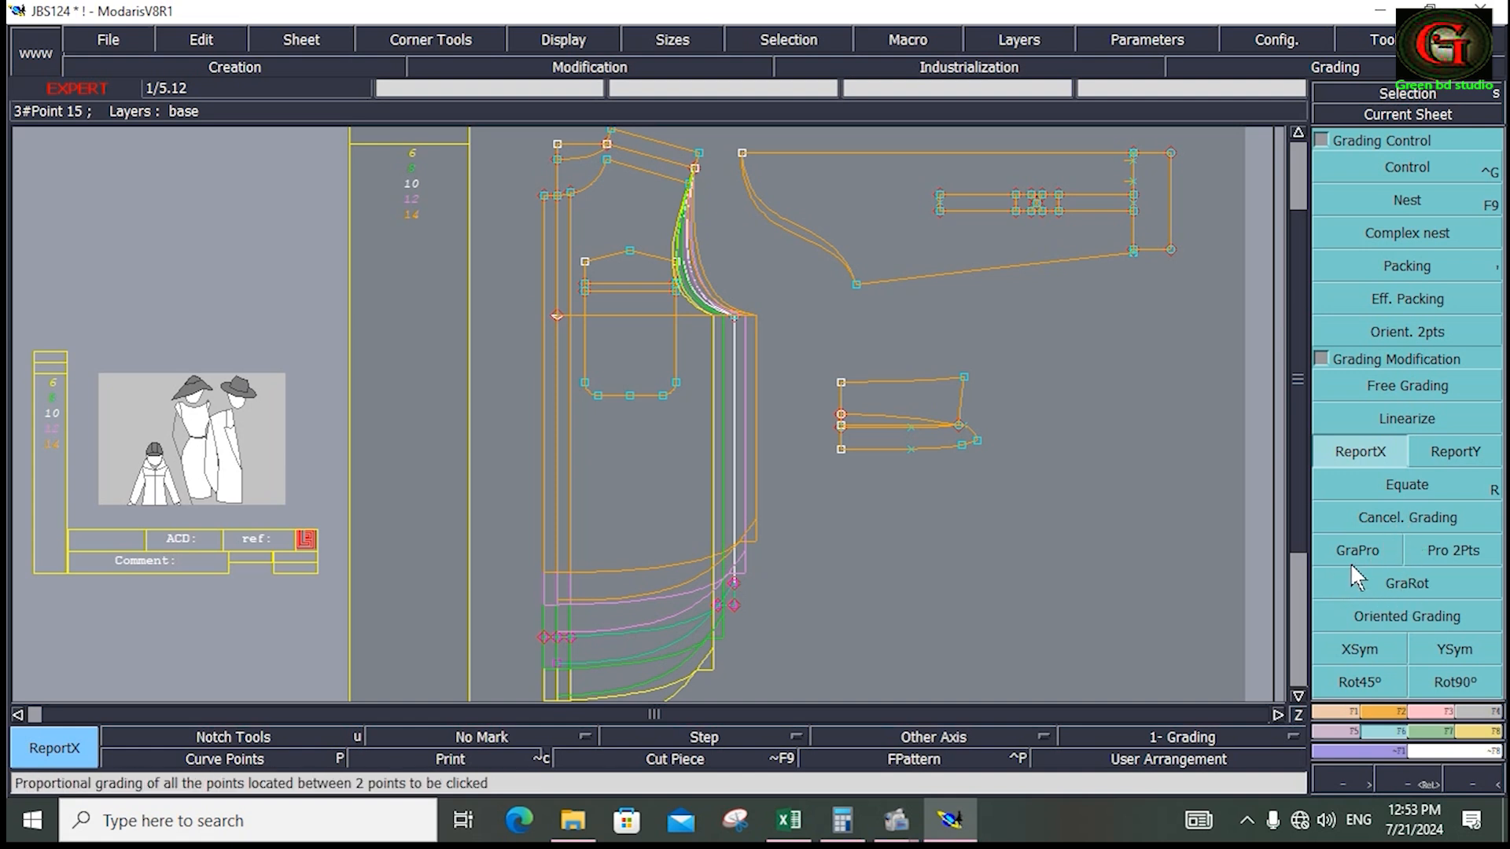
pyautogui.click(1358, 653)
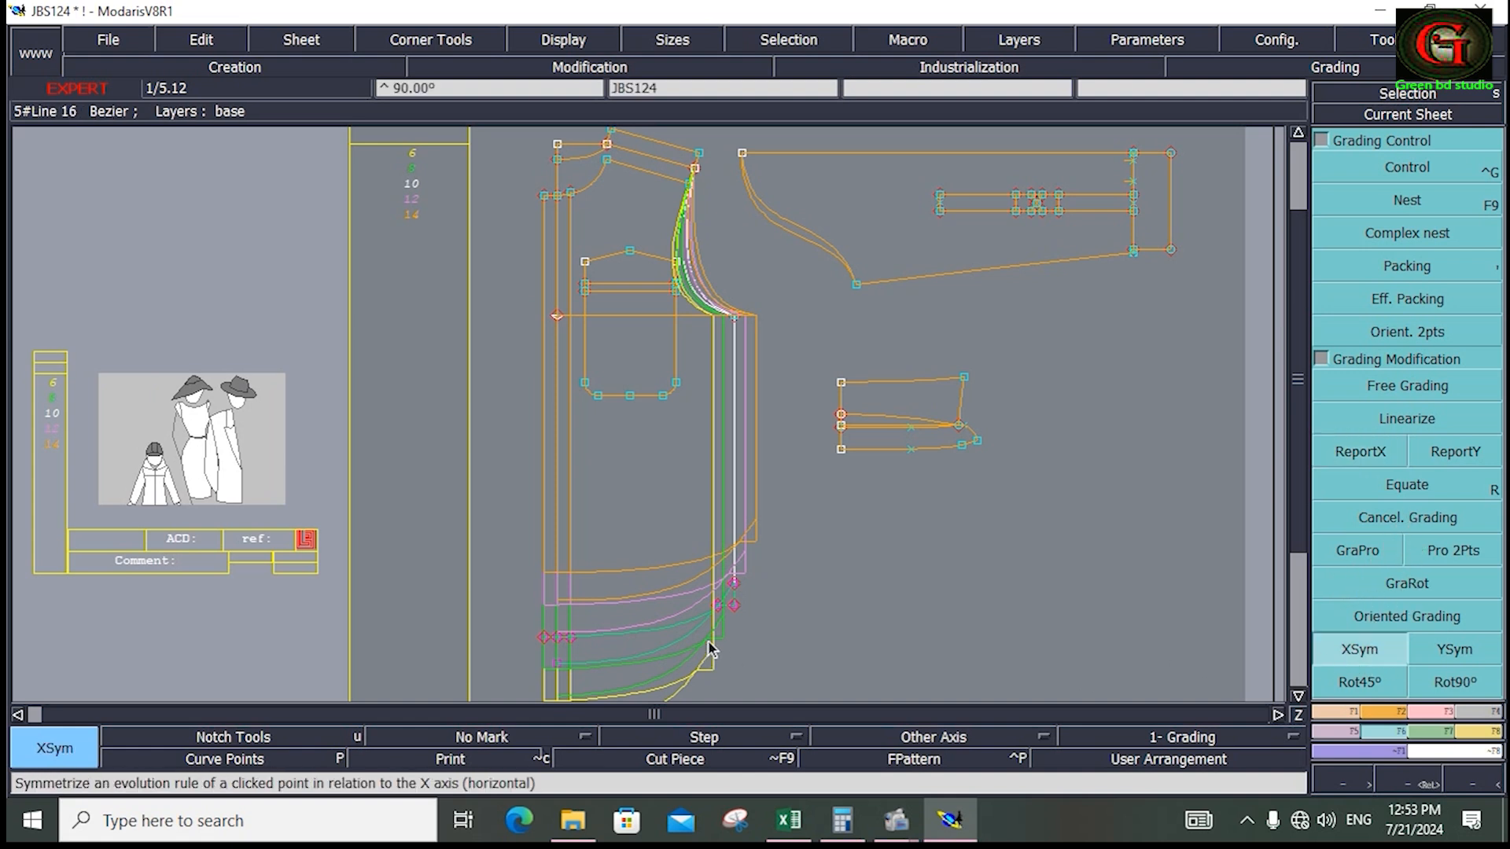
pyautogui.click(733, 607)
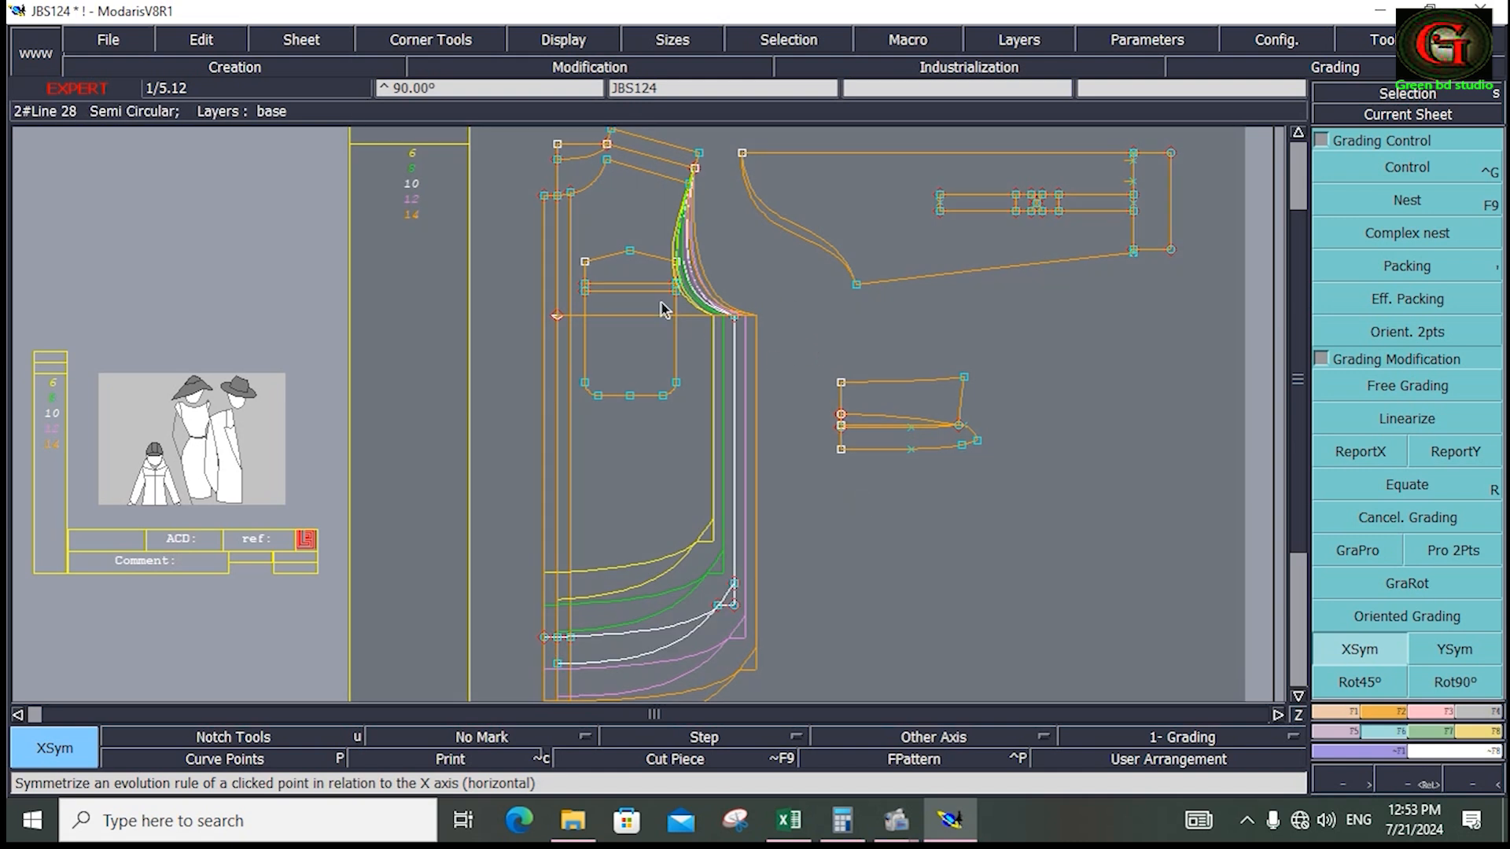
pyautogui.press('Return')
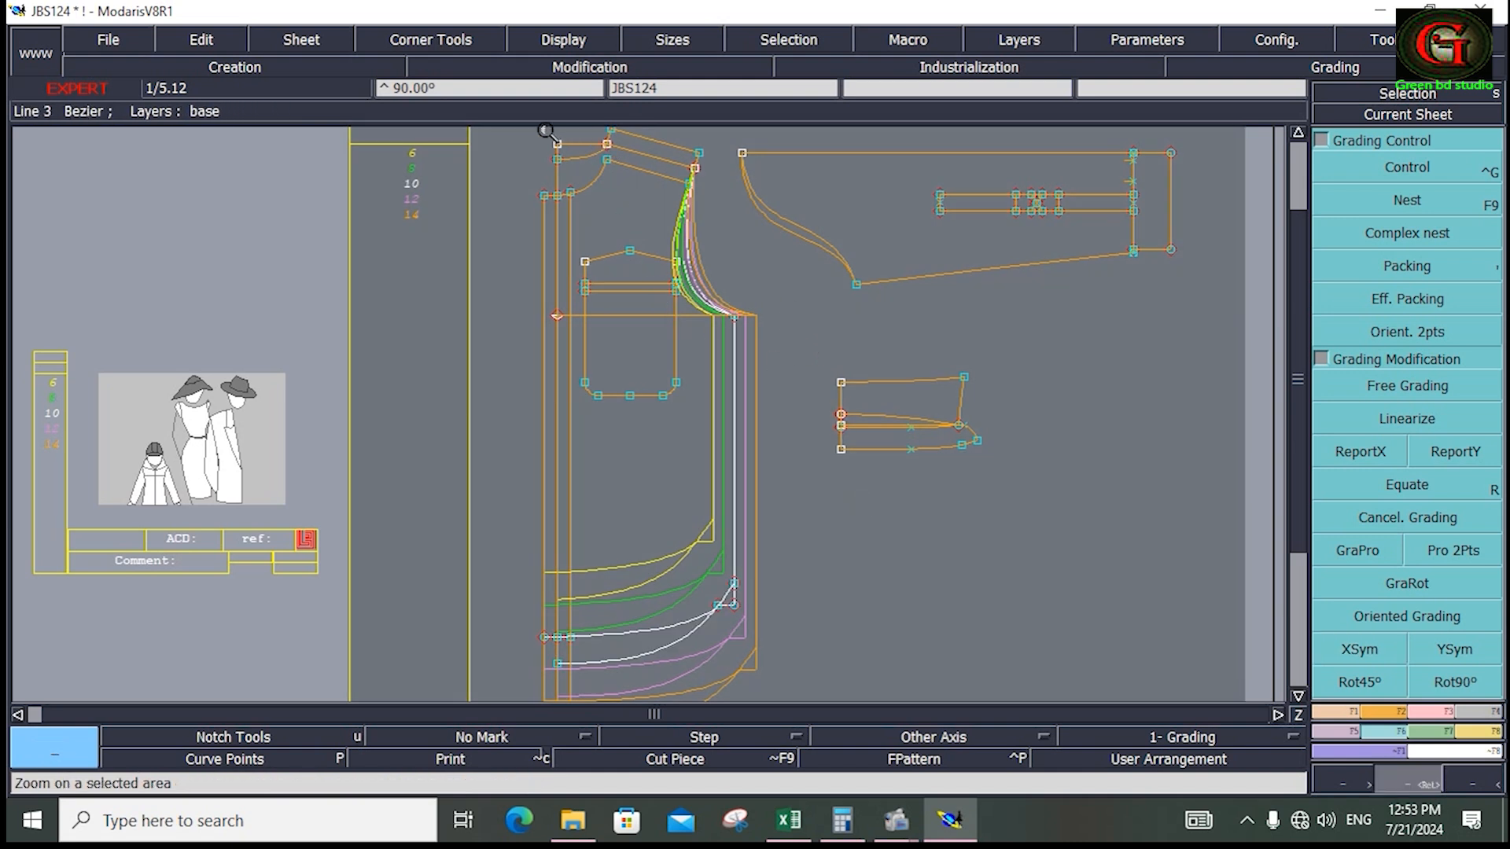
# Step: Open the grading values of the underarm point at the top of the front's side seam
pyautogui.moveTo(545, 130); pyautogui.dragTo(656, 248)
pyautogui.click(1401, 168)
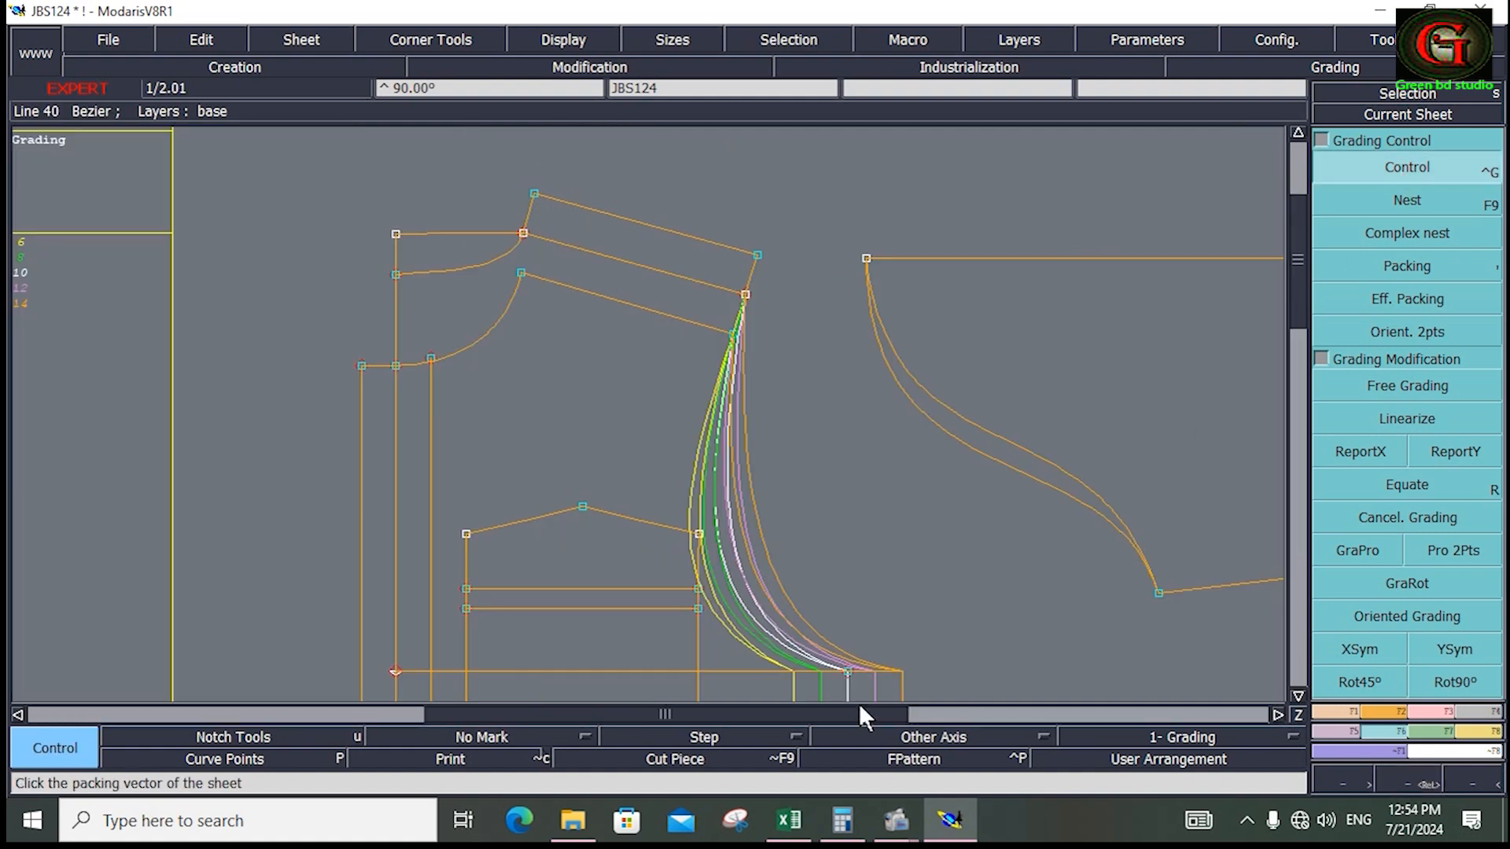
pyautogui.click(845, 673)
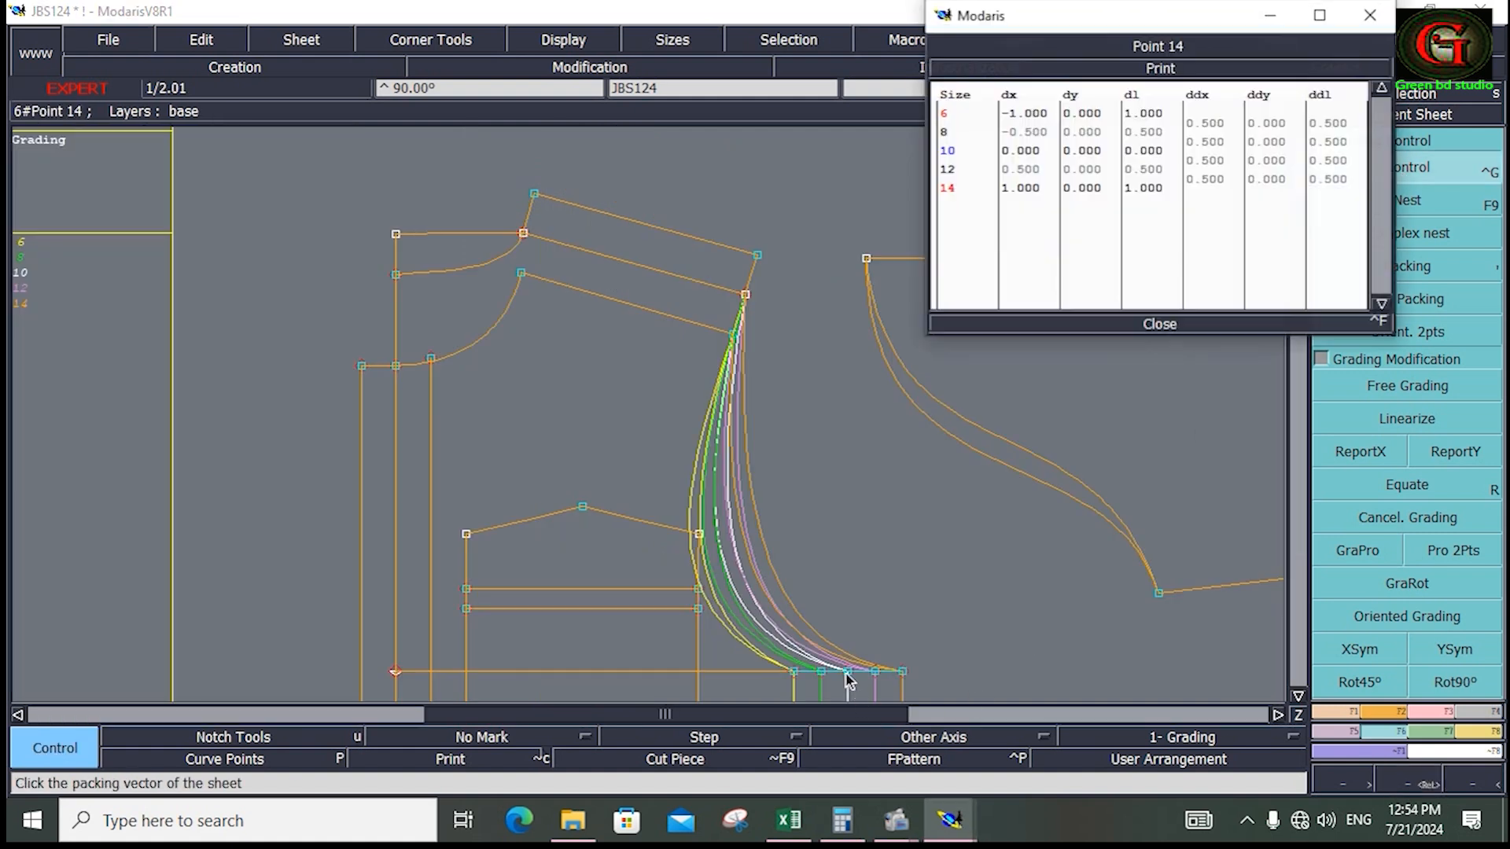
# Step: Switch to the Excel measurement chart and mark the ARMHOLE DWN HPS and CHEST WIDTH values up to size 10 in red
pyautogui.click(787, 821)
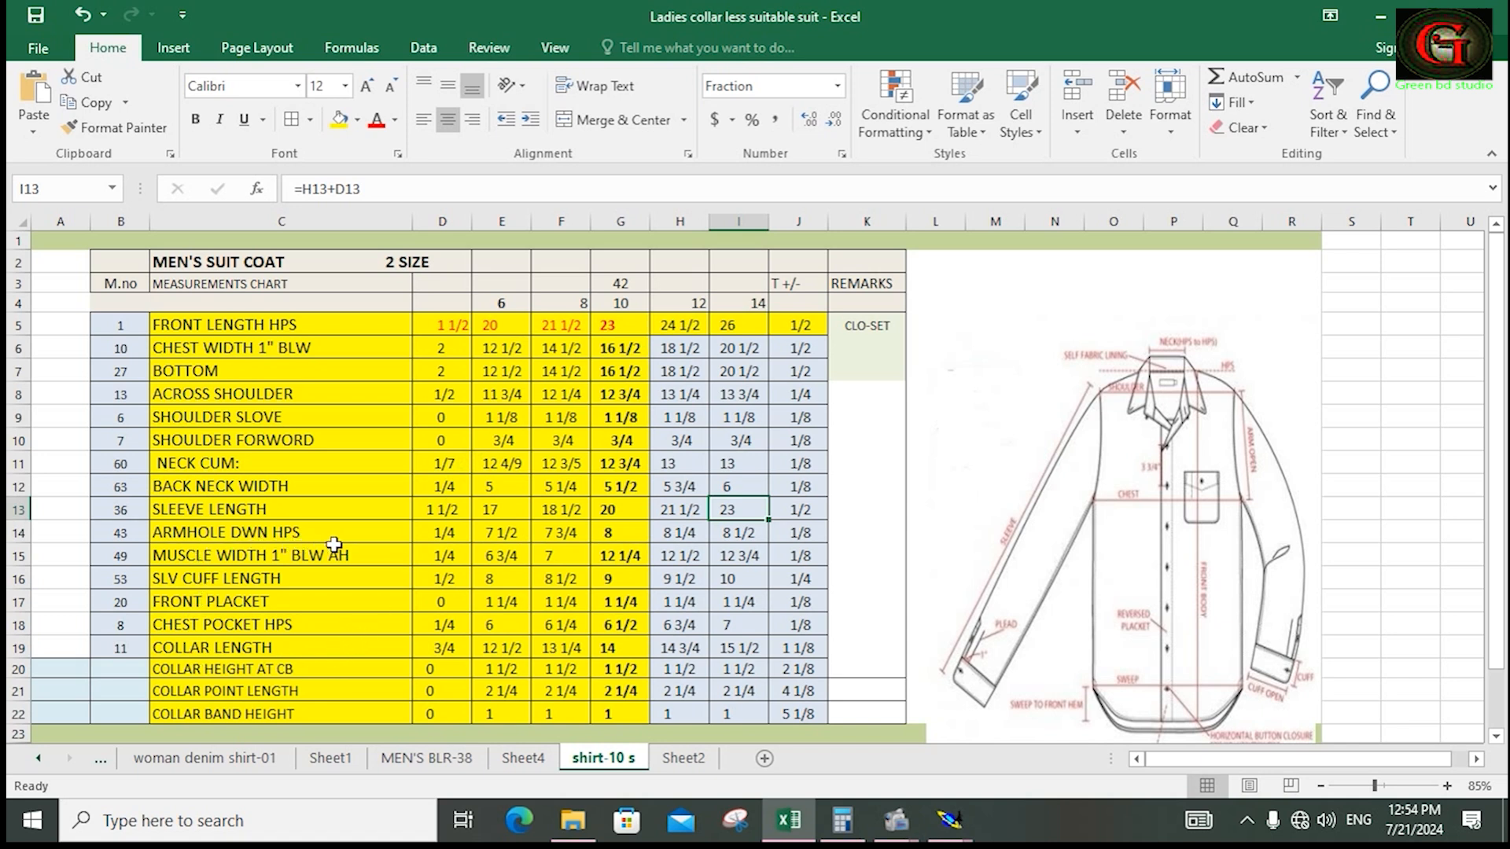
pyautogui.click(446, 537)
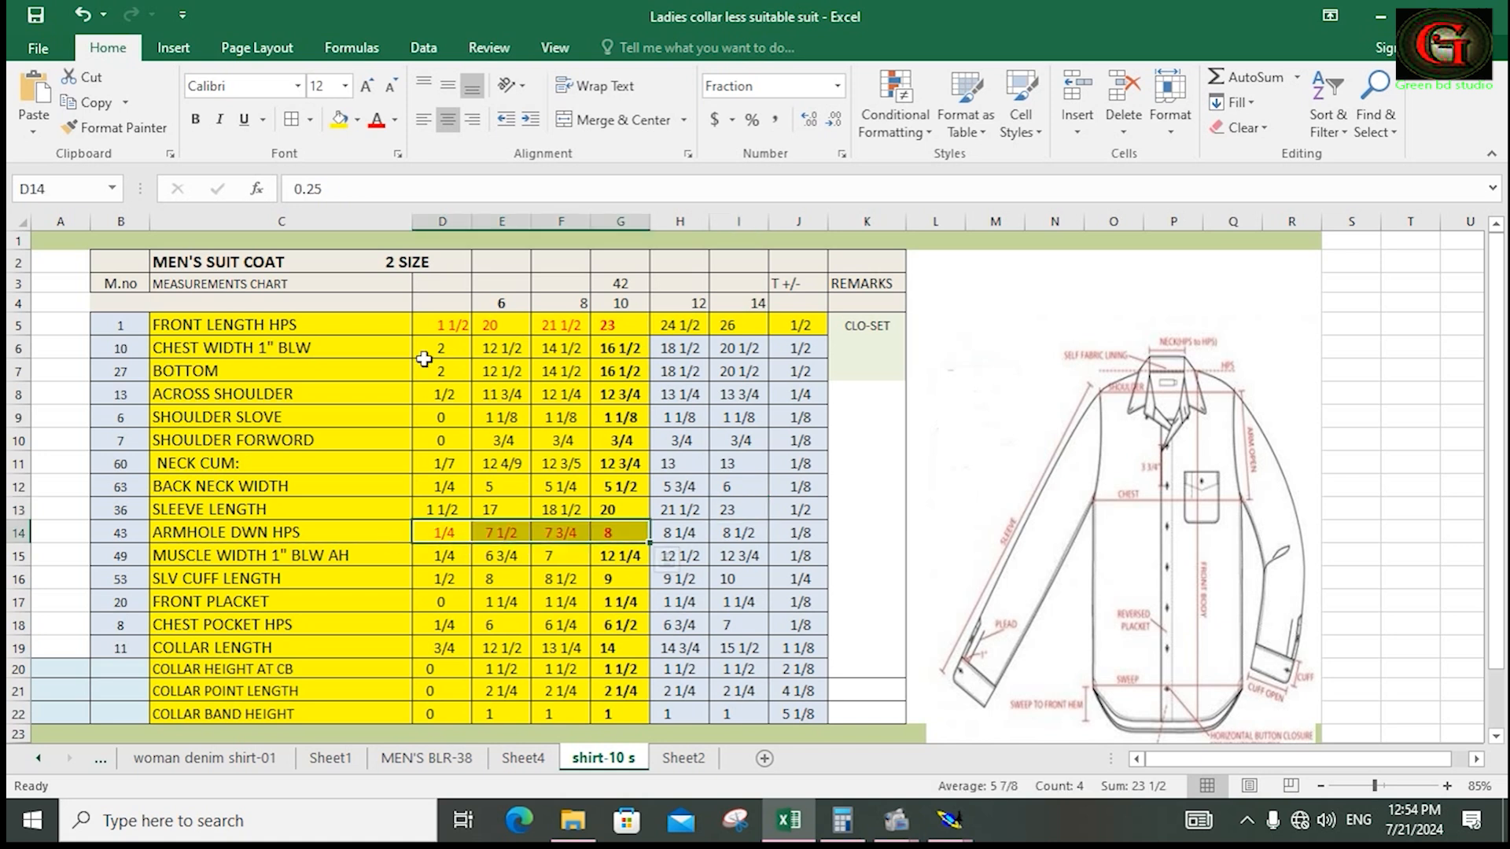
pyautogui.moveTo(427, 357); pyautogui.dragTo(610, 354)
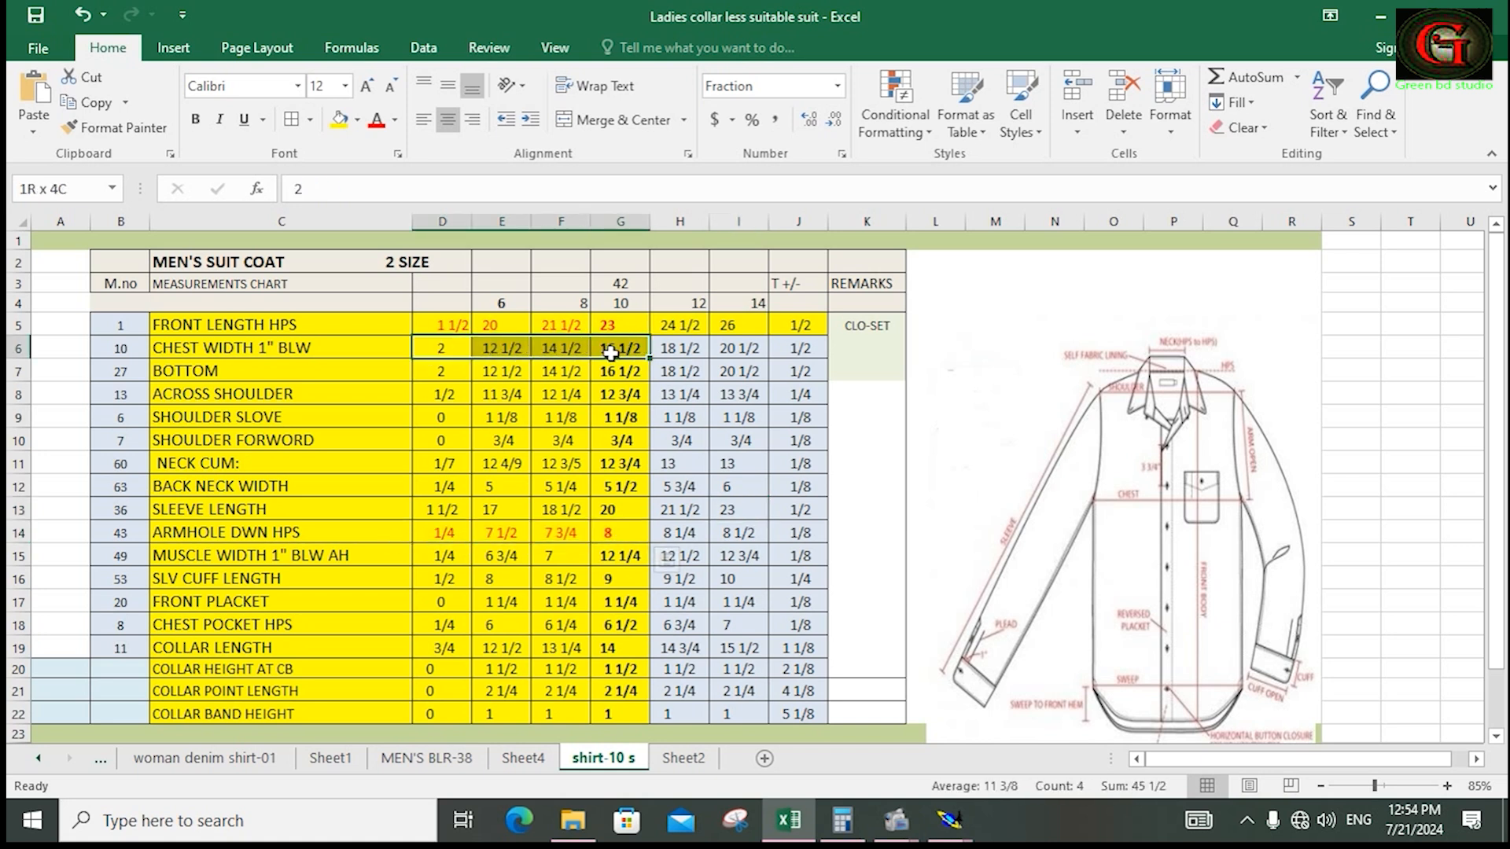
pyautogui.click(377, 120)
# Step: Try to grade the side seam's upper end in Y with a negative ddy between all sizes in Modaris
pyautogui.moveTo(1266, 126); pyautogui.dragTo(1268, 189)
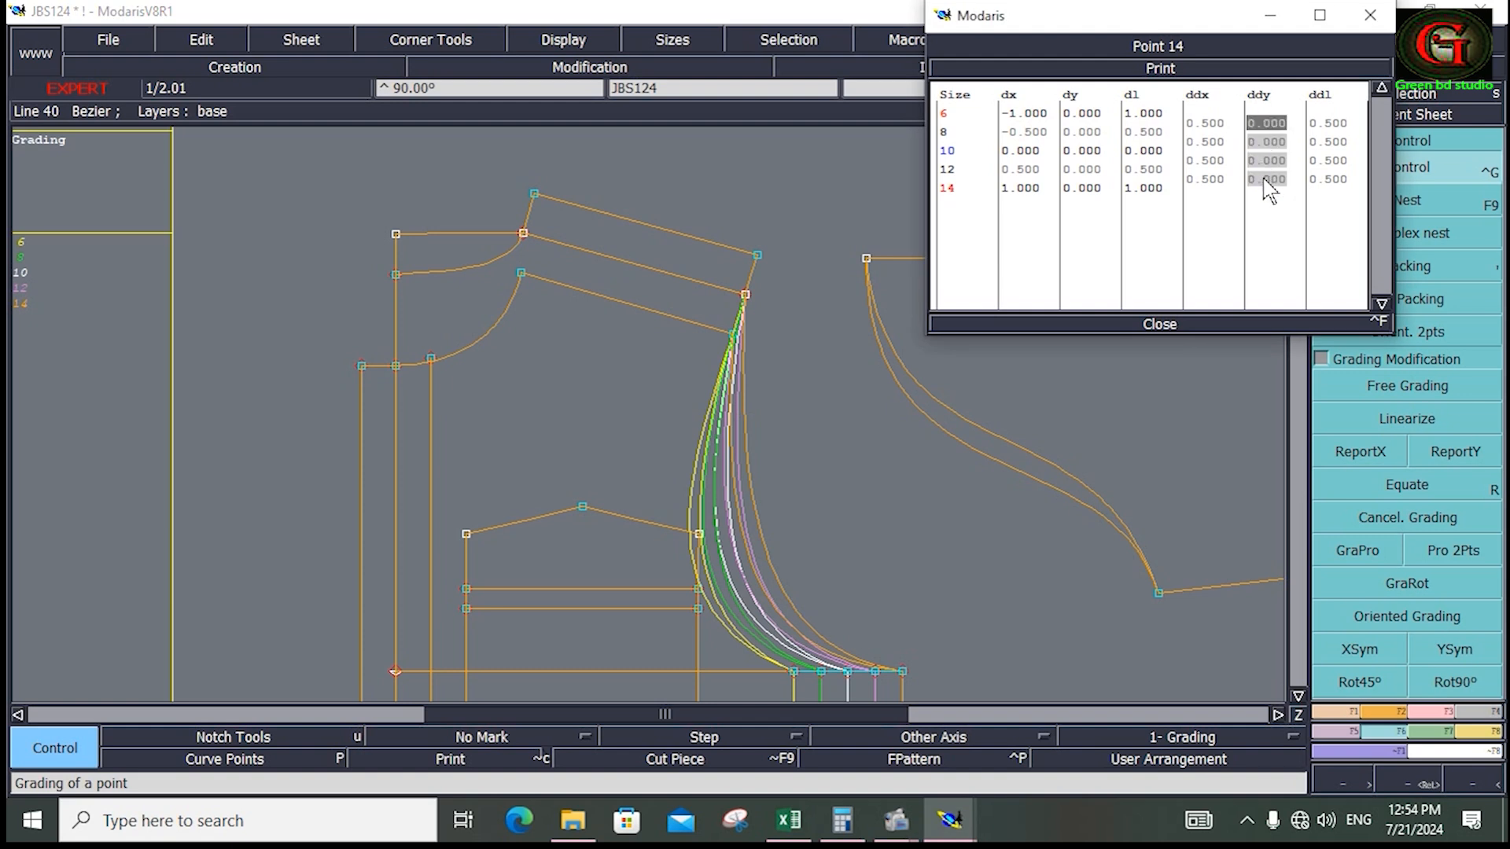
pyautogui.write('-')
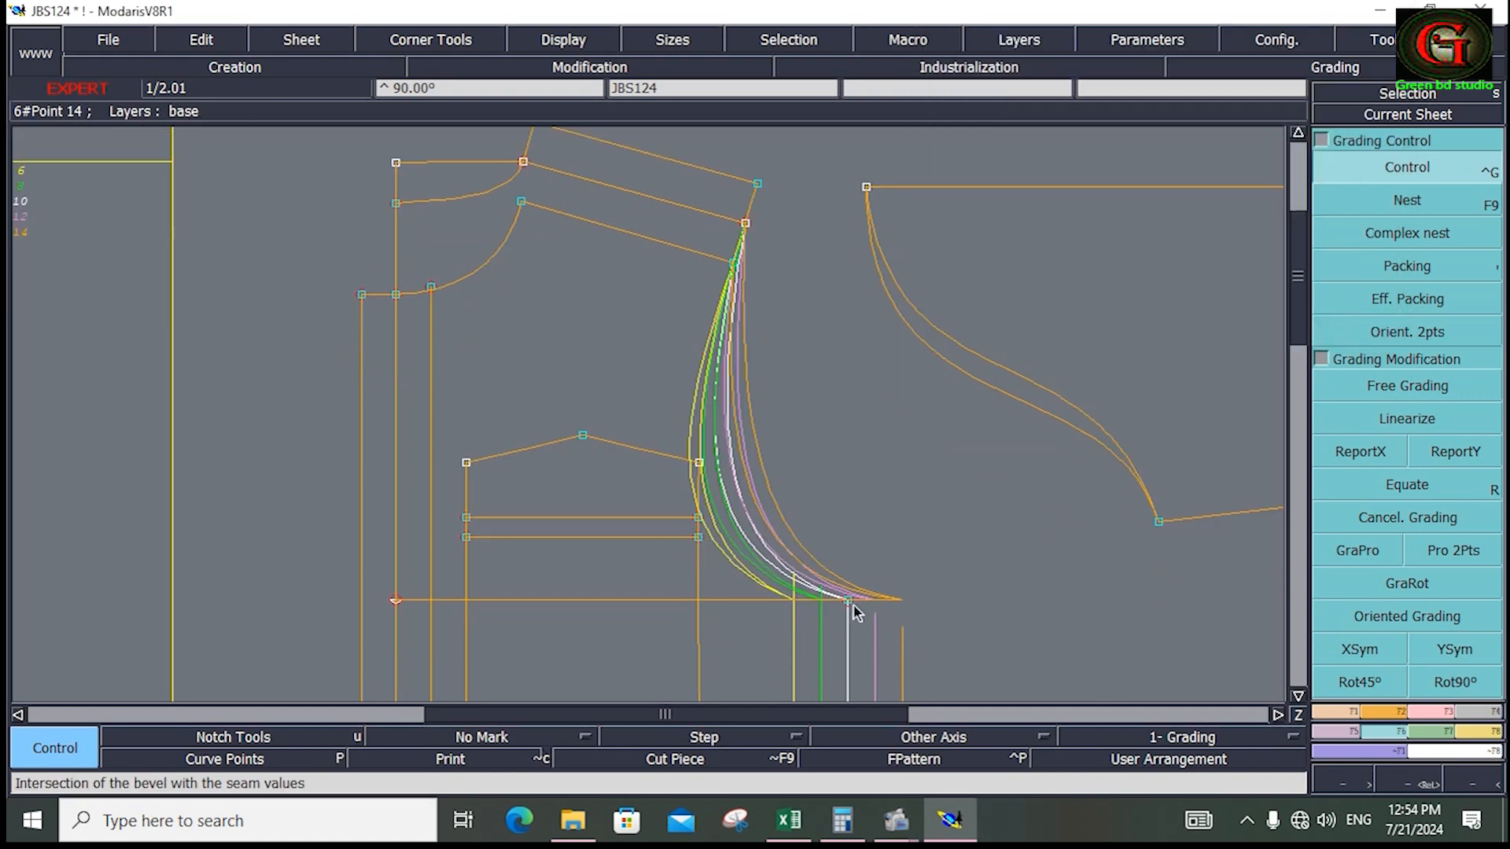
# Step: Attach the side seam's upper end to the armhole's underarm point
pyautogui.click(1432, 716)
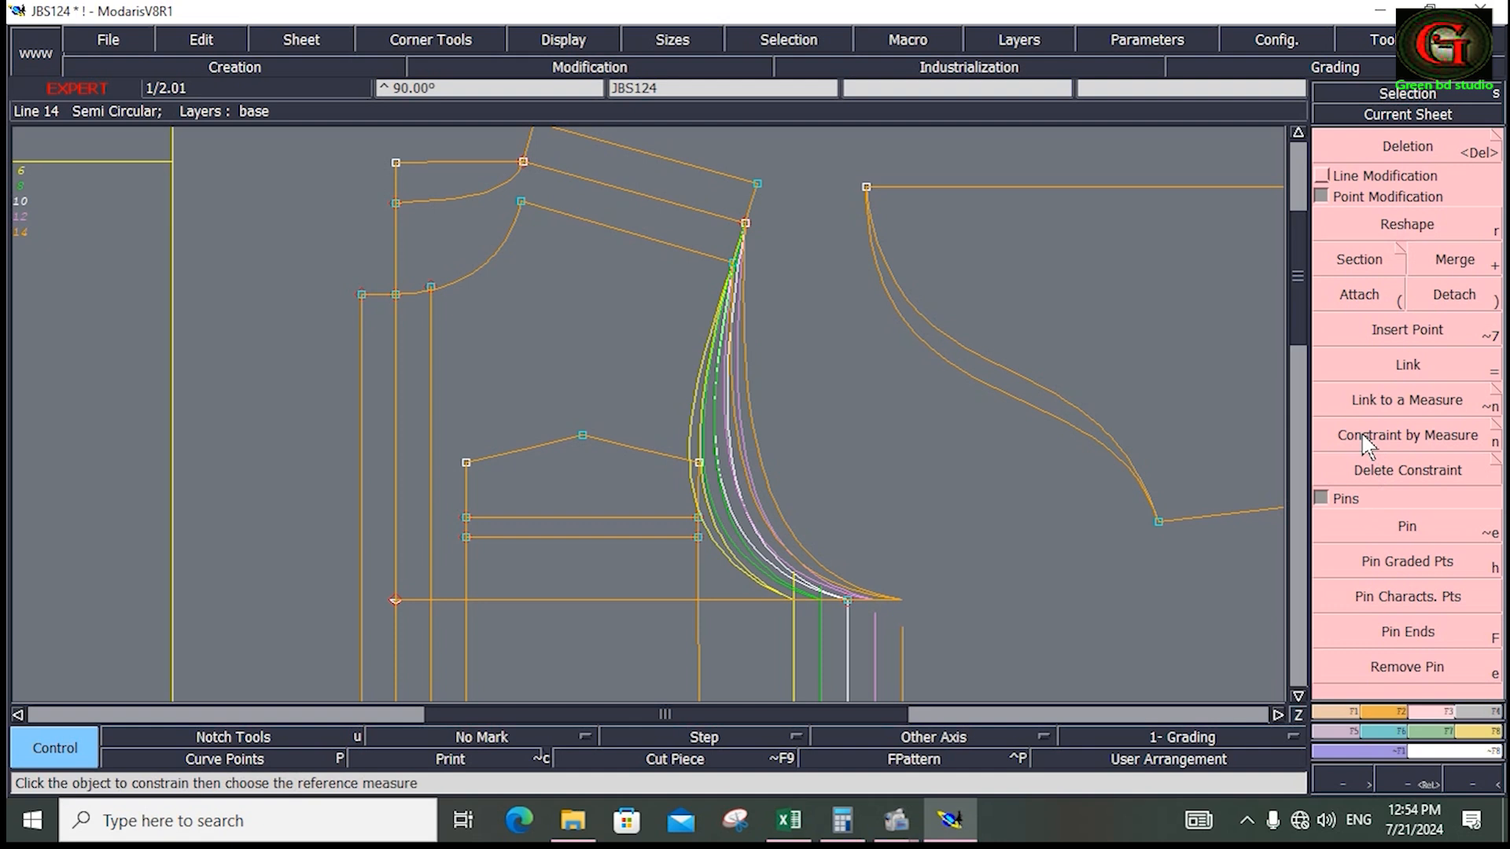
pyautogui.click(1357, 305)
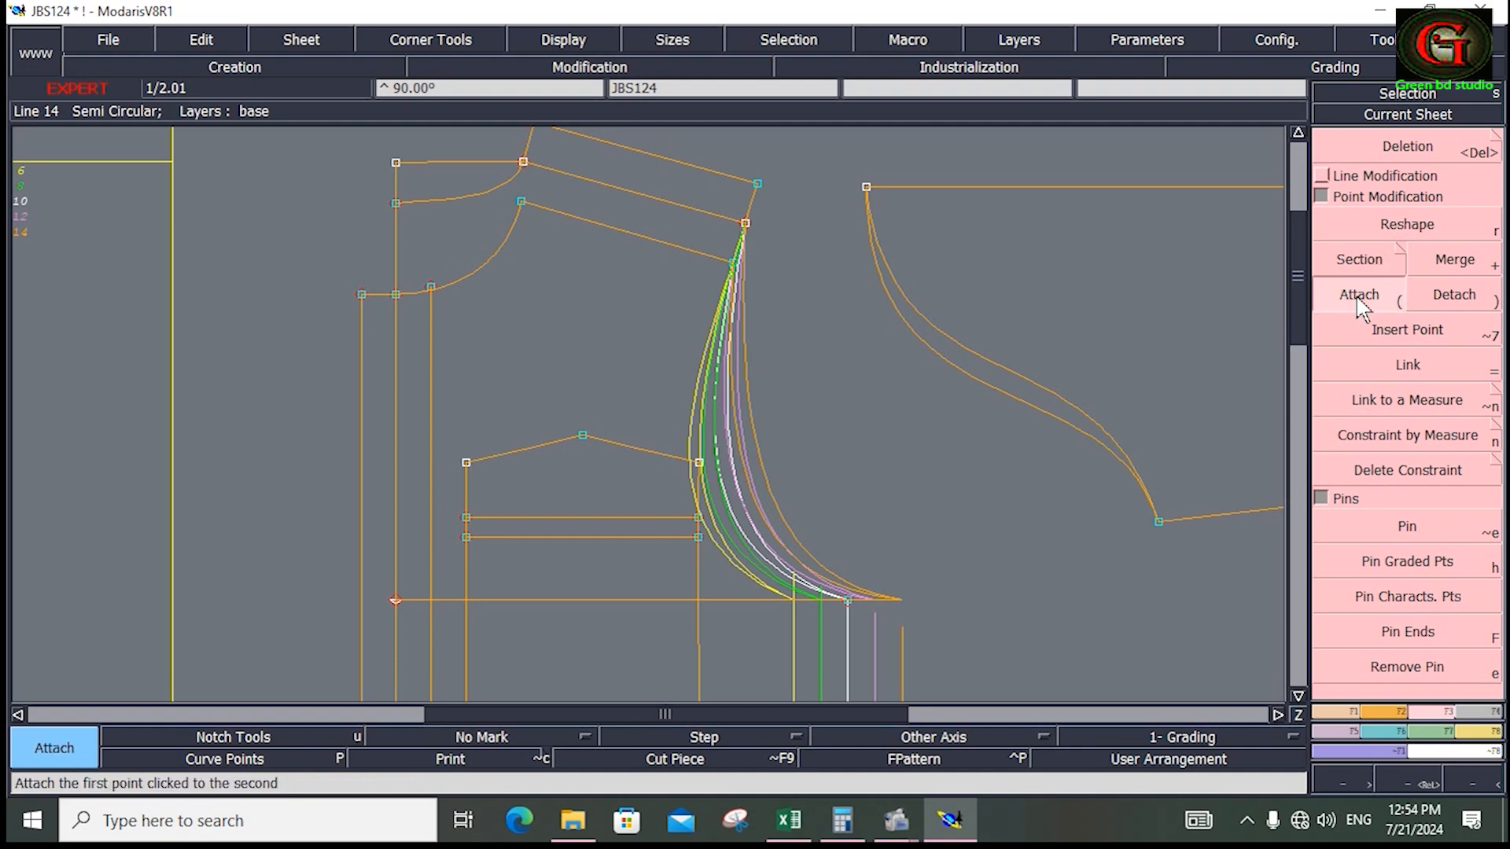
pyautogui.click(849, 603)
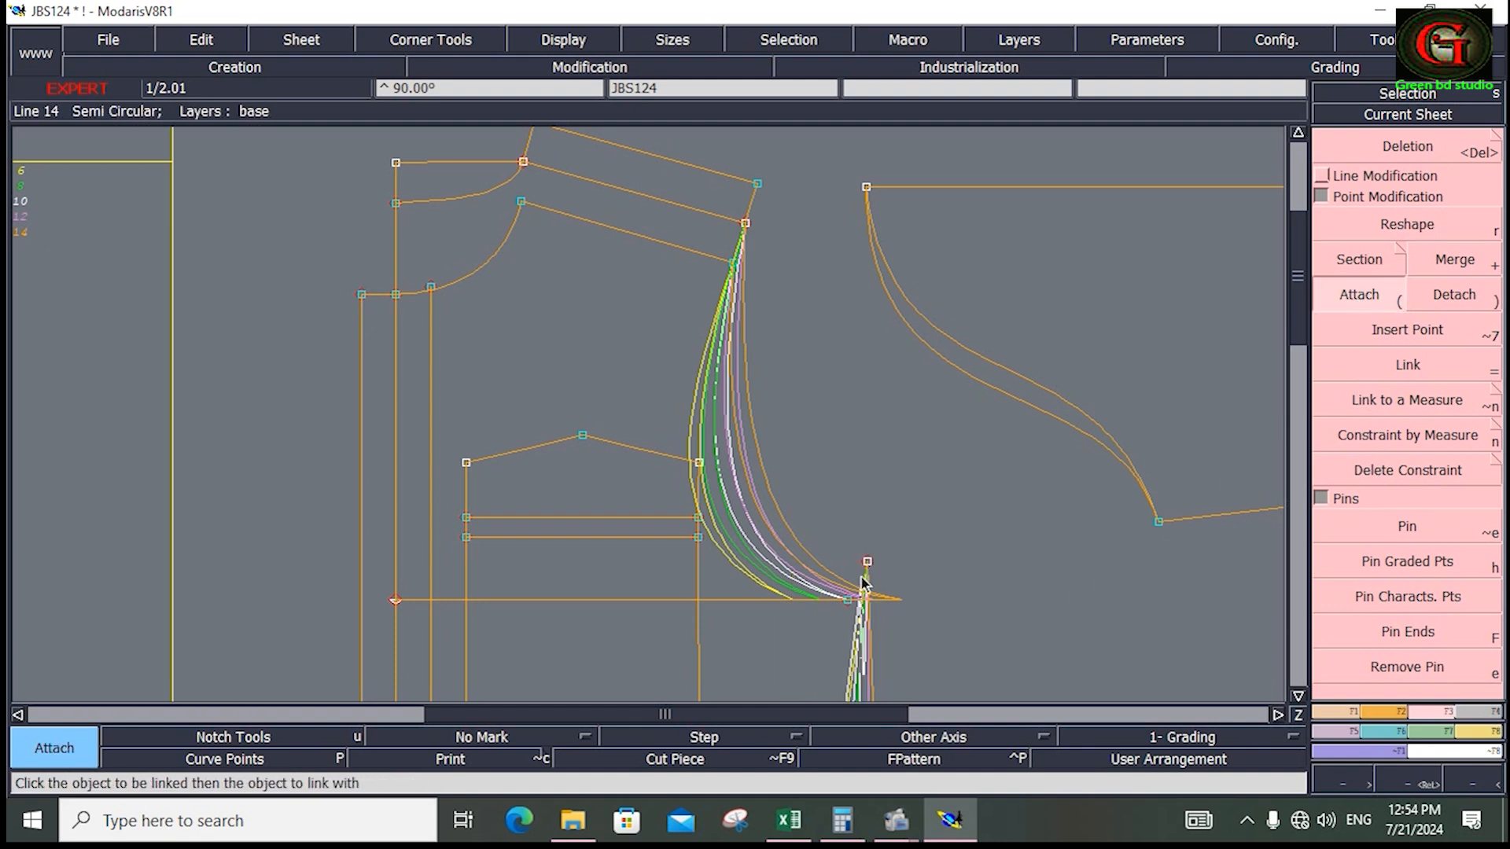
pyautogui.click(863, 642)
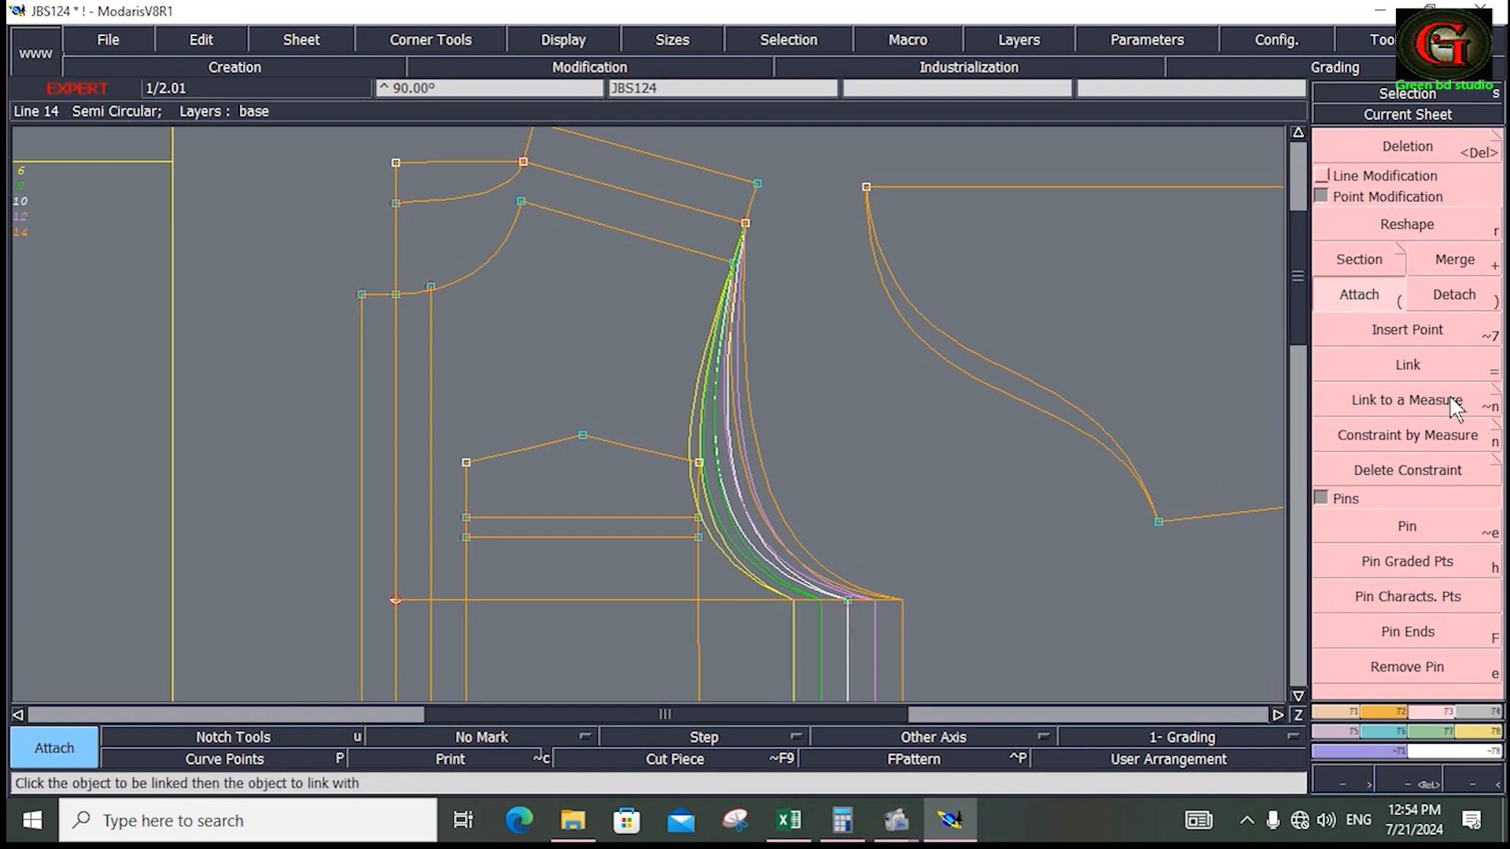
# Step: Grade the attached underarm point with a ddy of -0.25 between all sizes
pyautogui.hotkey('ctrl', 'g')
pyautogui.moveTo(1271, 122); pyautogui.dragTo(1274, 178)
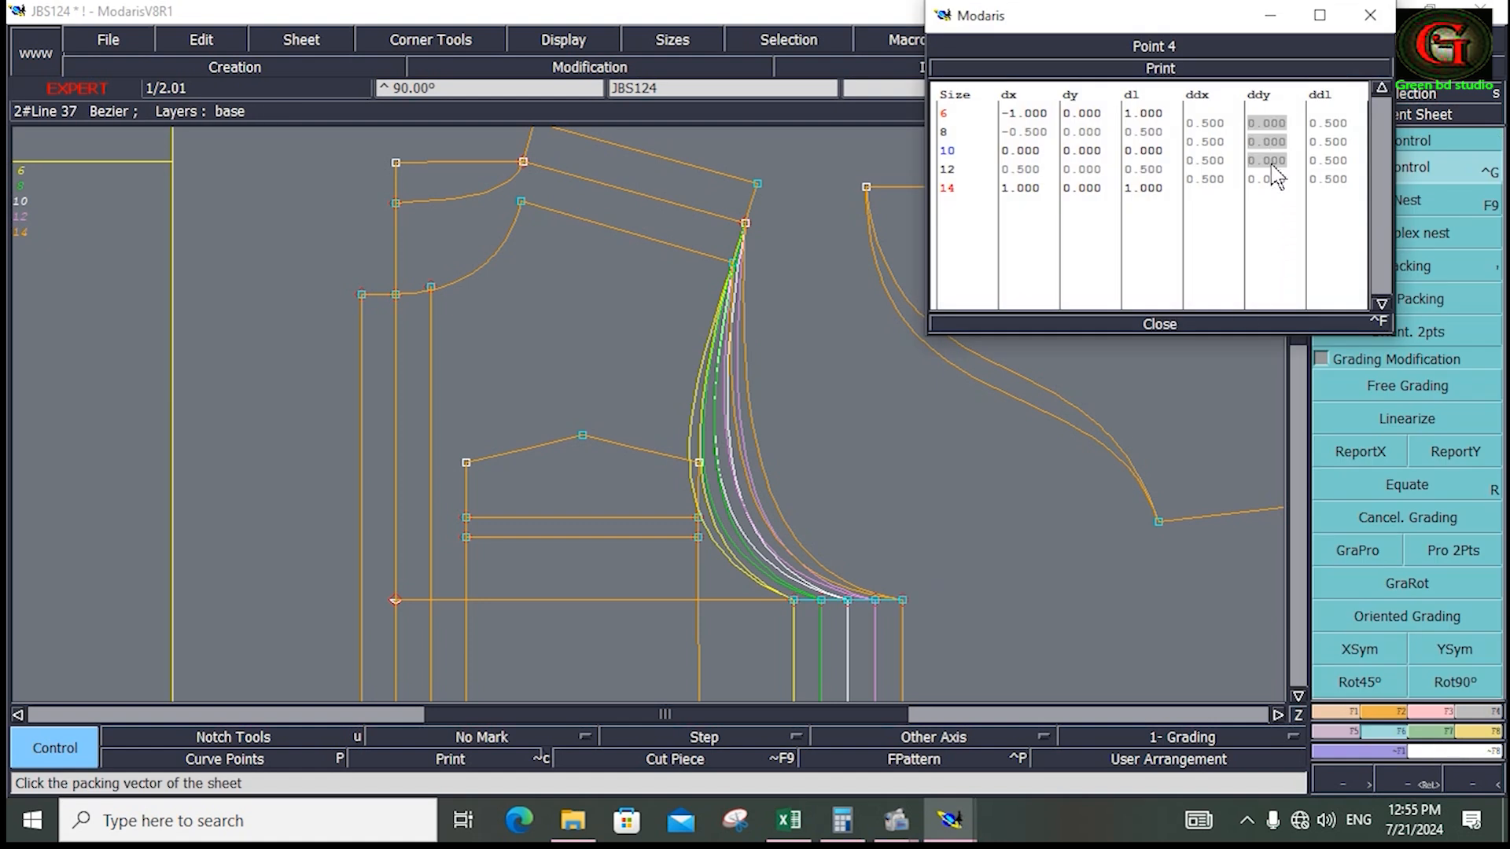
pyautogui.write('-.25')
pyautogui.press('Return')
pyautogui.click(1160, 324)
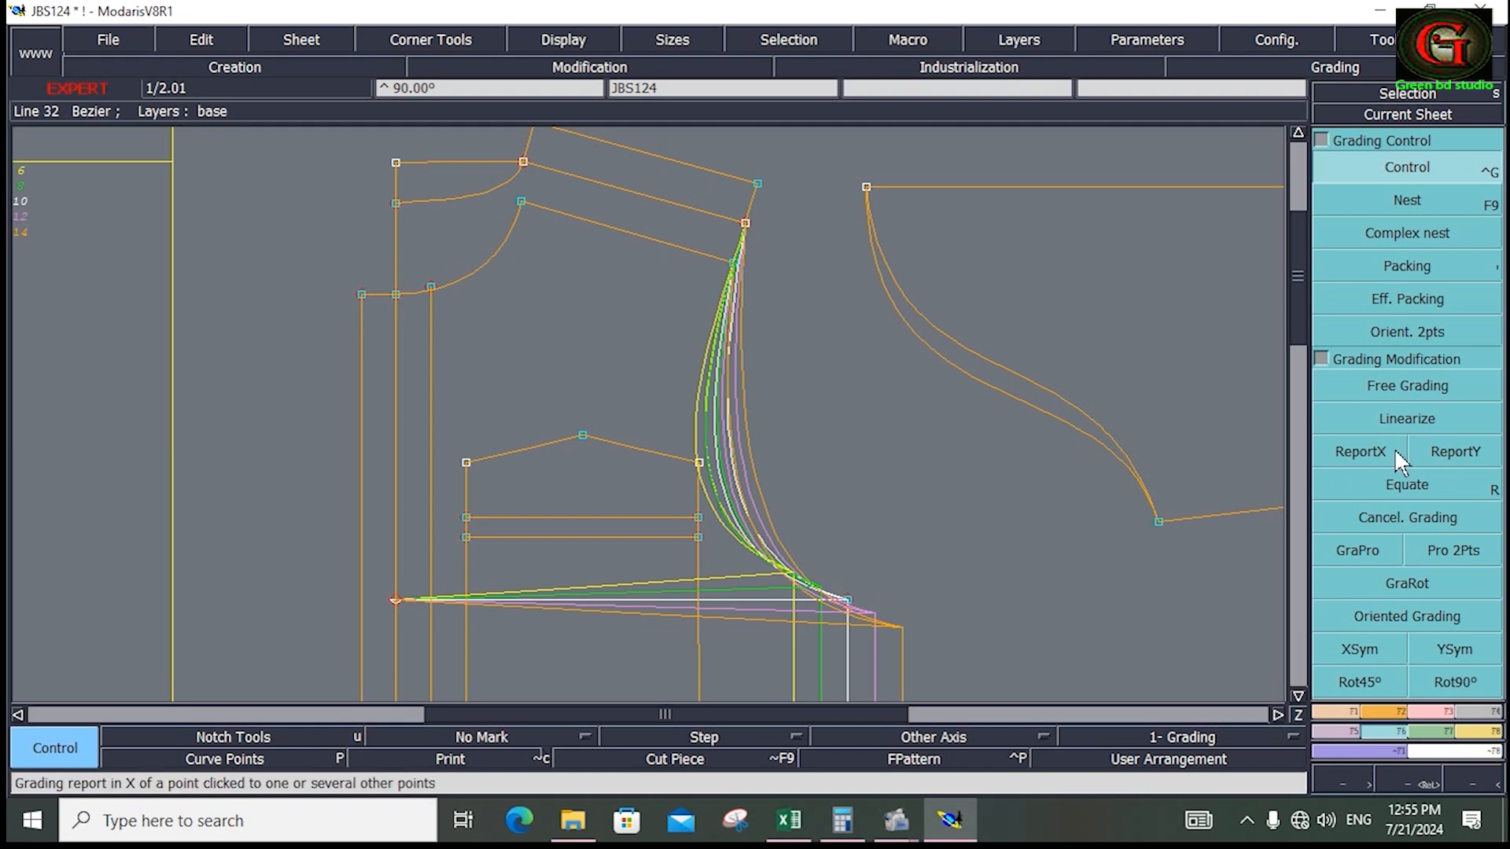
# Step: Insert a point at the centre-front end of the chest line and copy the underarm point's Y grading to it
pyautogui.click(1453, 450)
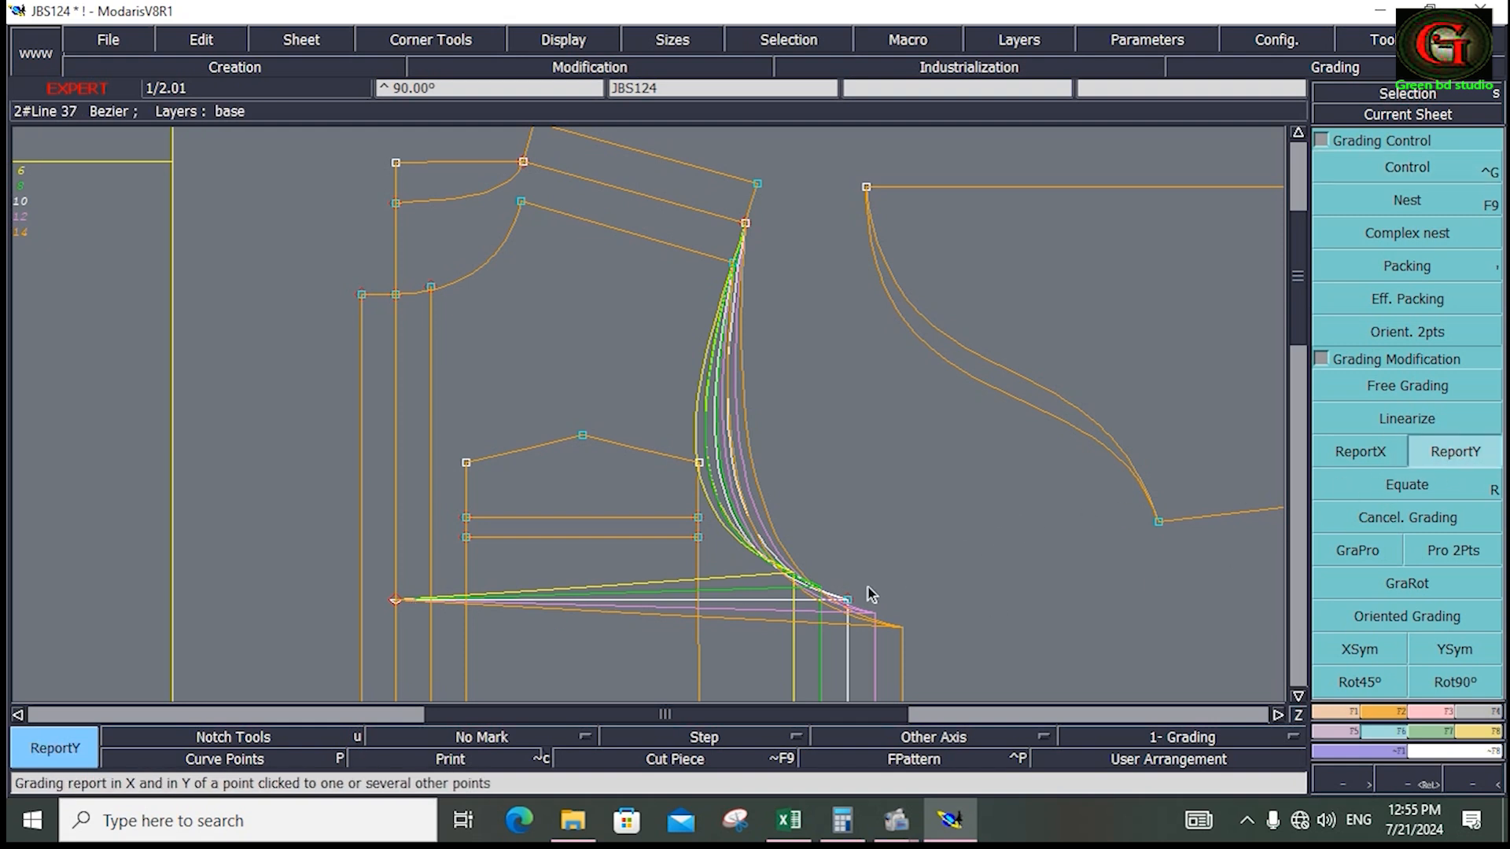
pyautogui.click(849, 596)
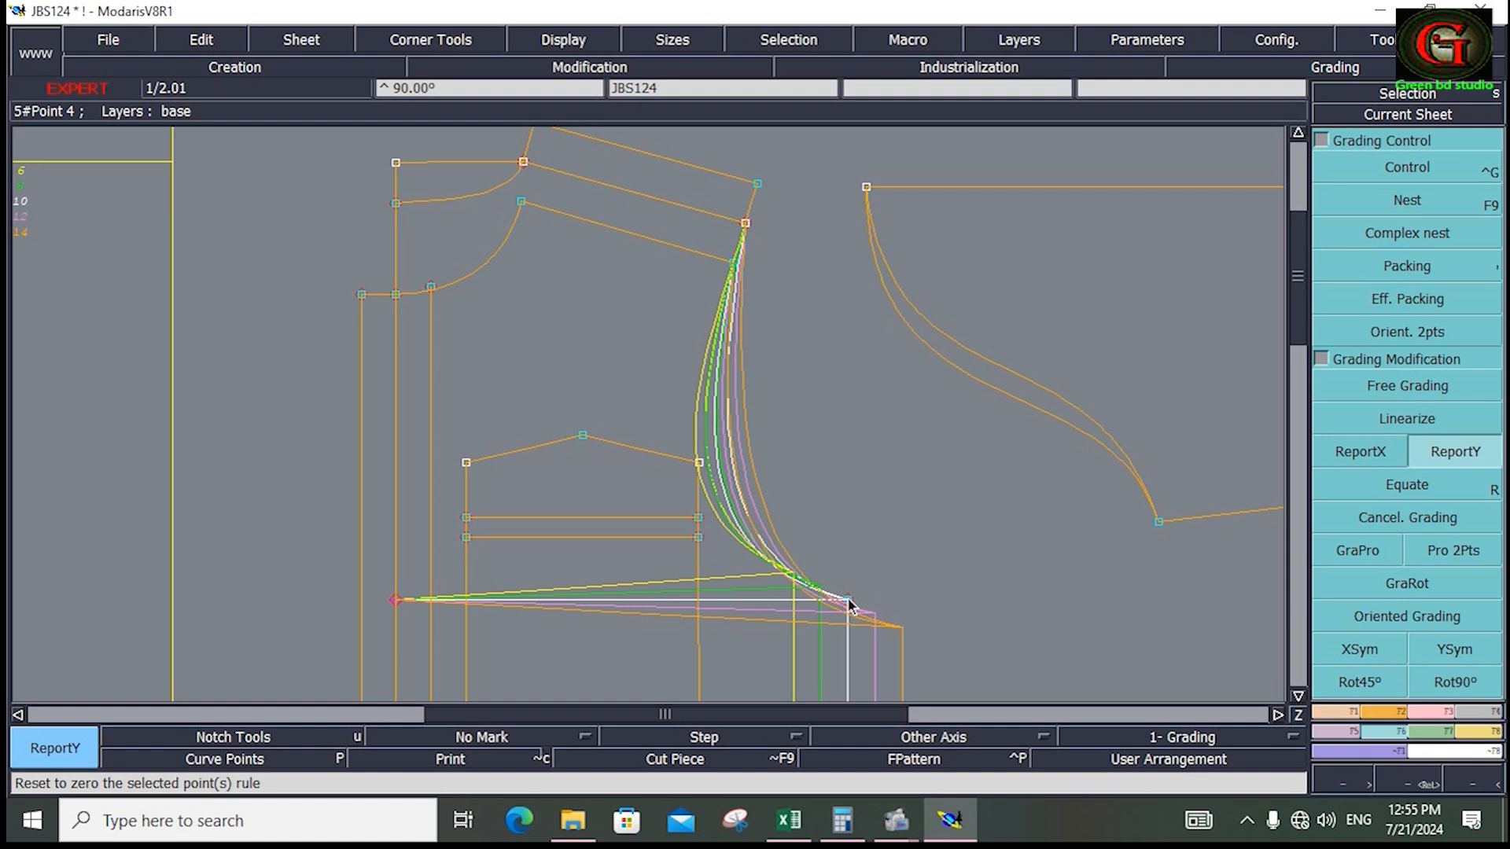
pyautogui.click(404, 607)
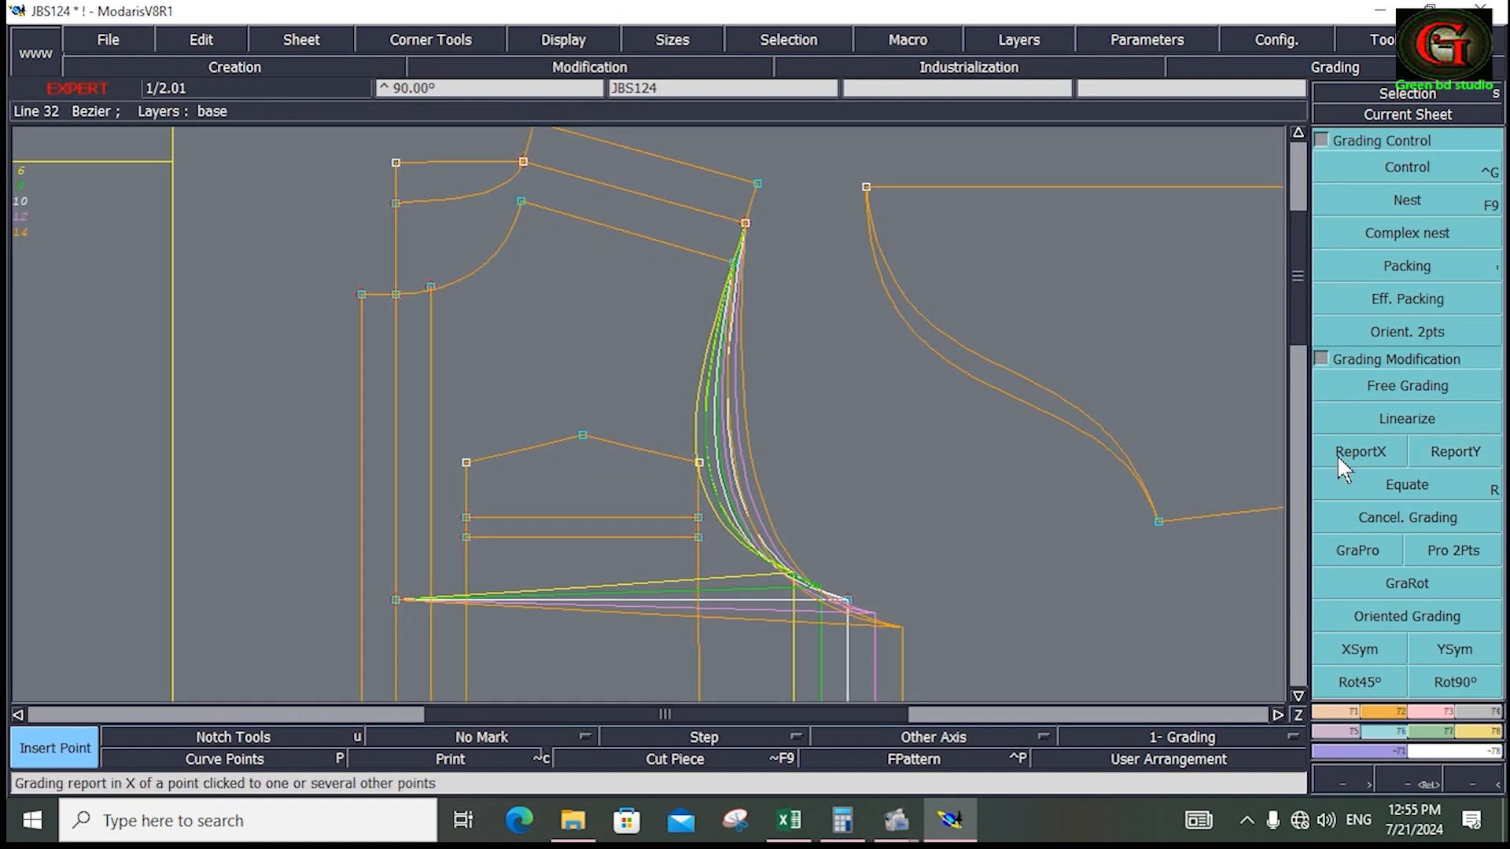
pyautogui.click(1433, 454)
pyautogui.click(847, 600)
pyautogui.click(397, 600)
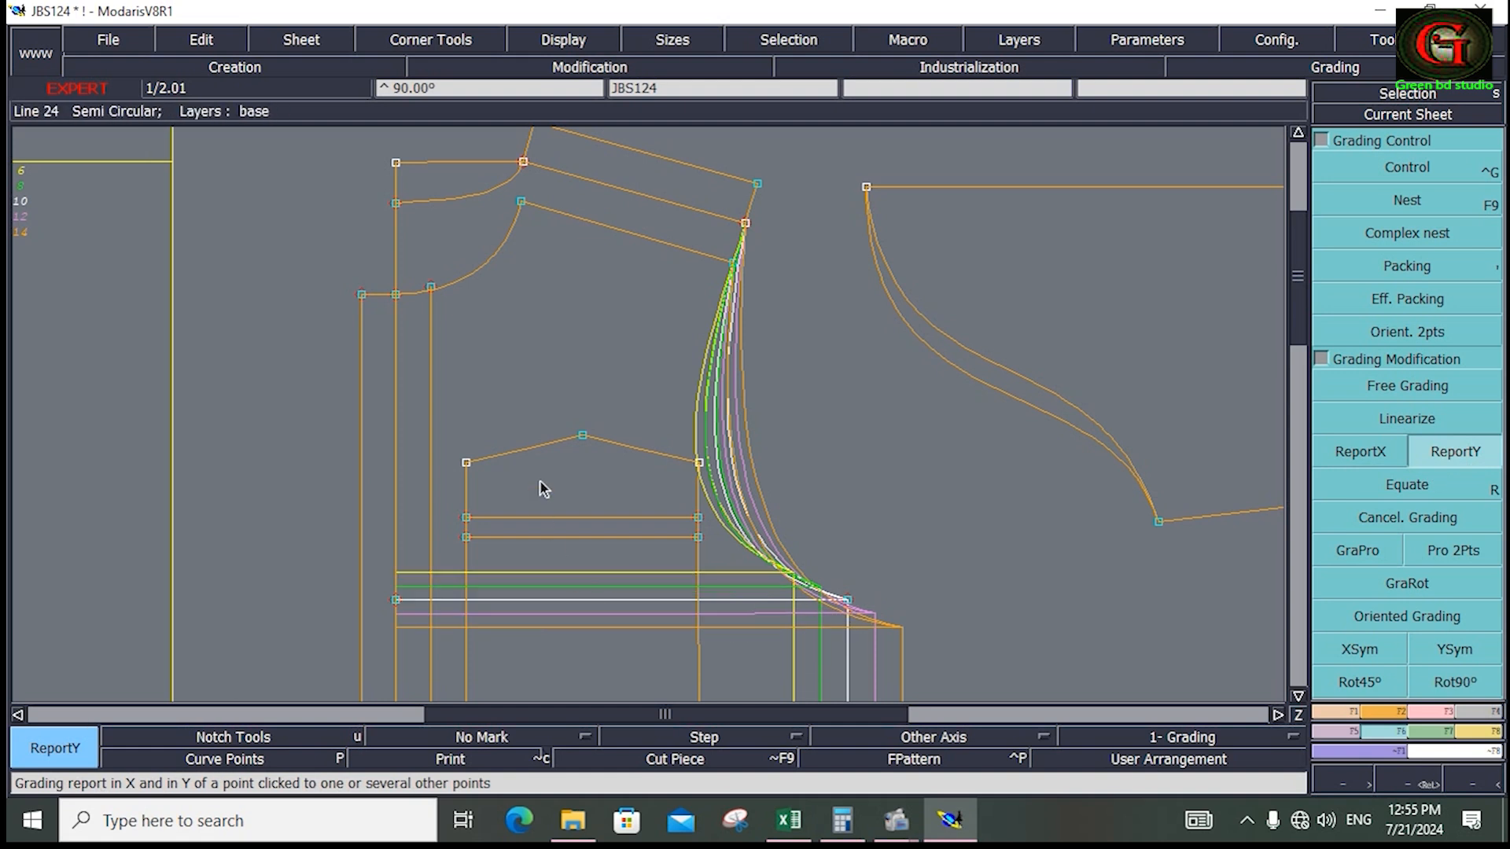
# Step: Delete the horizontal chest line across the front
pyautogui.press('Delete')
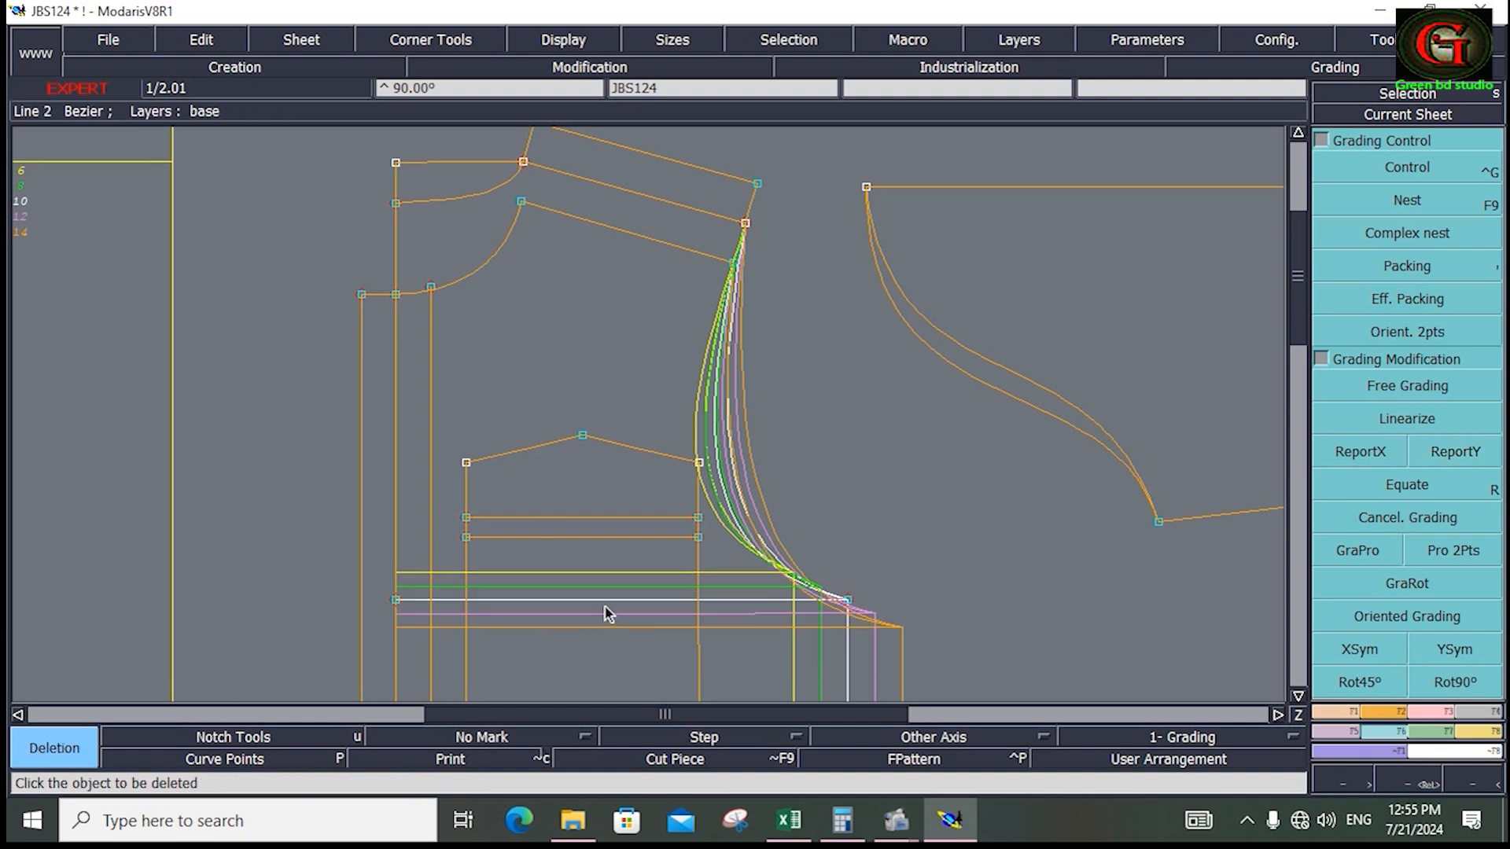
pyautogui.click(619, 614)
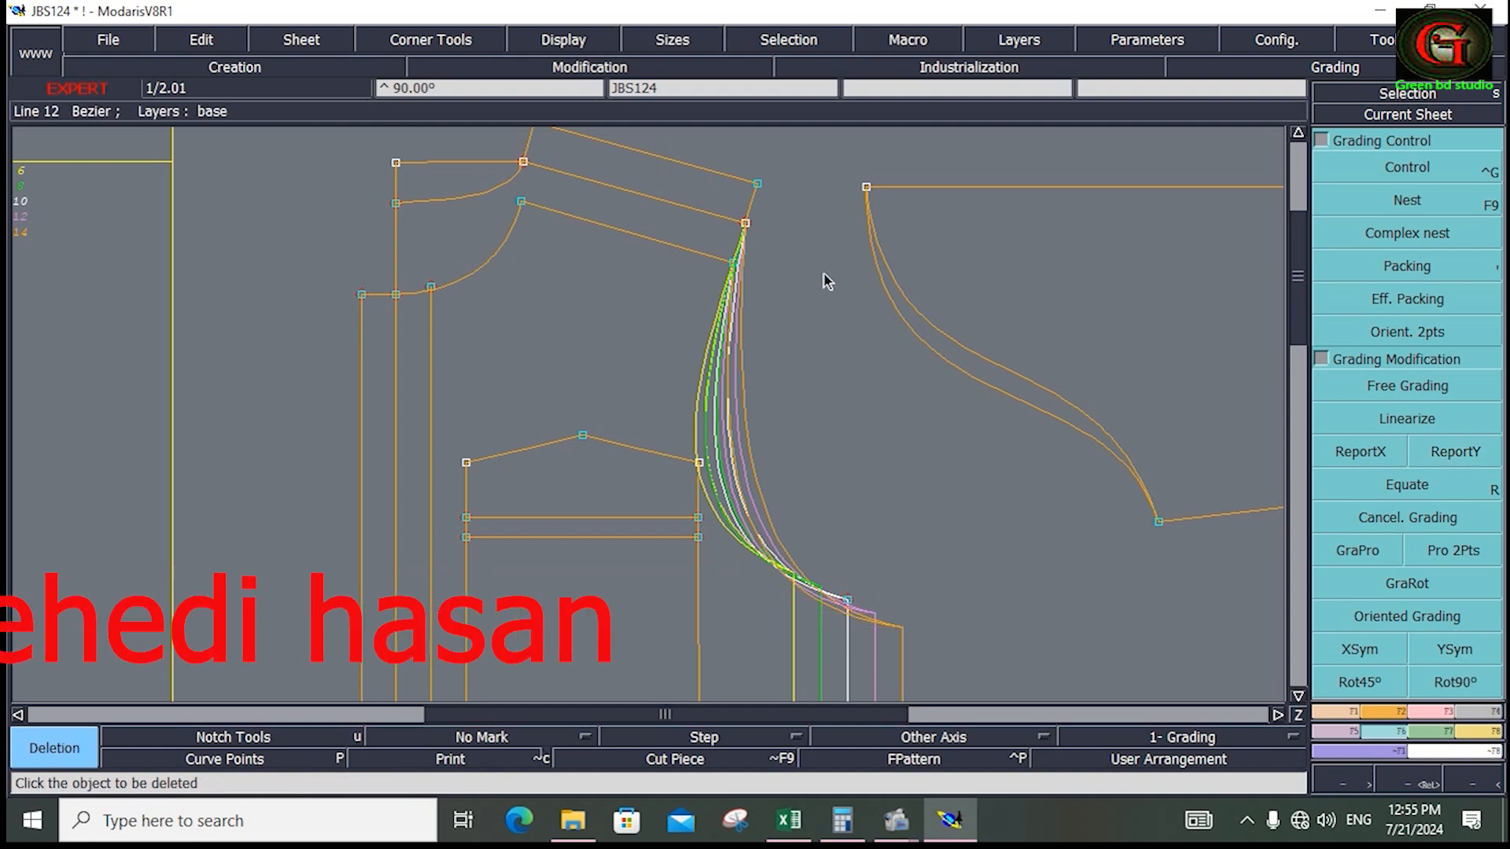
# Step: Grade the outer end of the uppermost shoulder line with a ddx of 0.25 between all sizes, and check ACROSS SHOULDER in the Excel chart
pyautogui.click(1297, 131)
pyautogui.click(1440, 288)
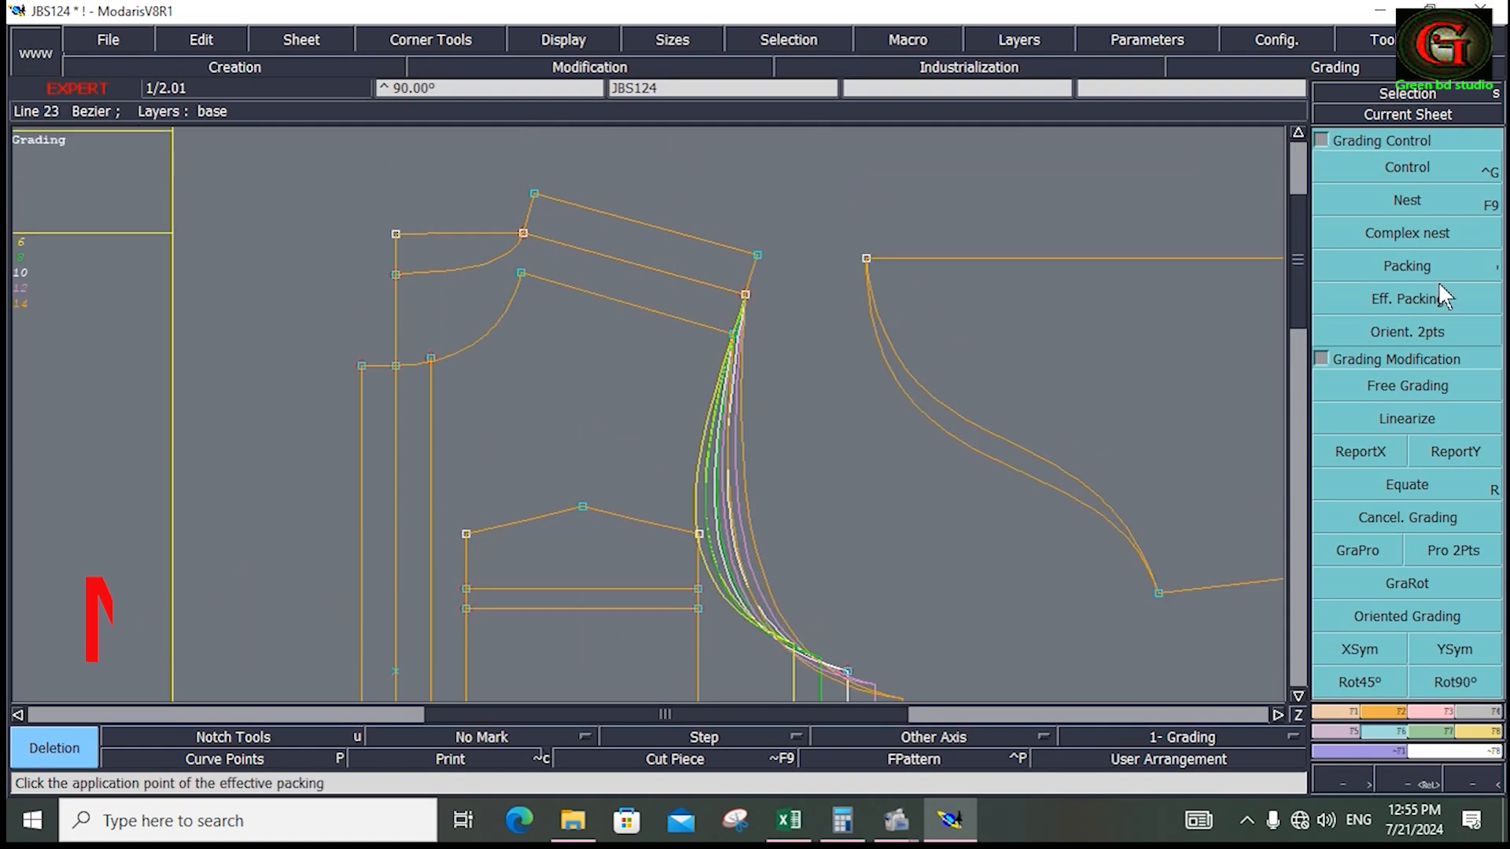
pyautogui.click(1435, 171)
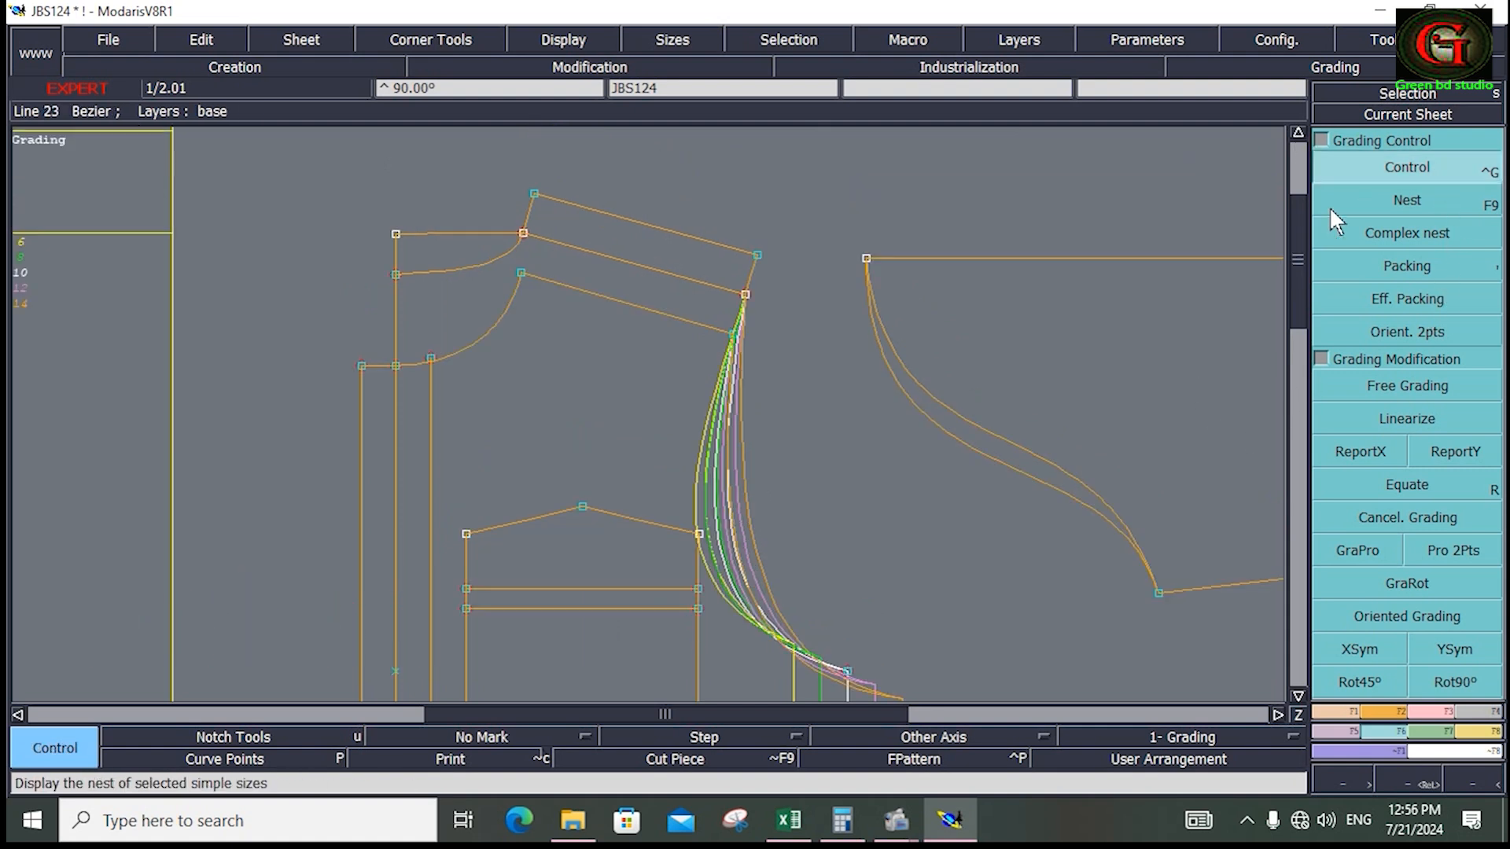
pyautogui.click(761, 261)
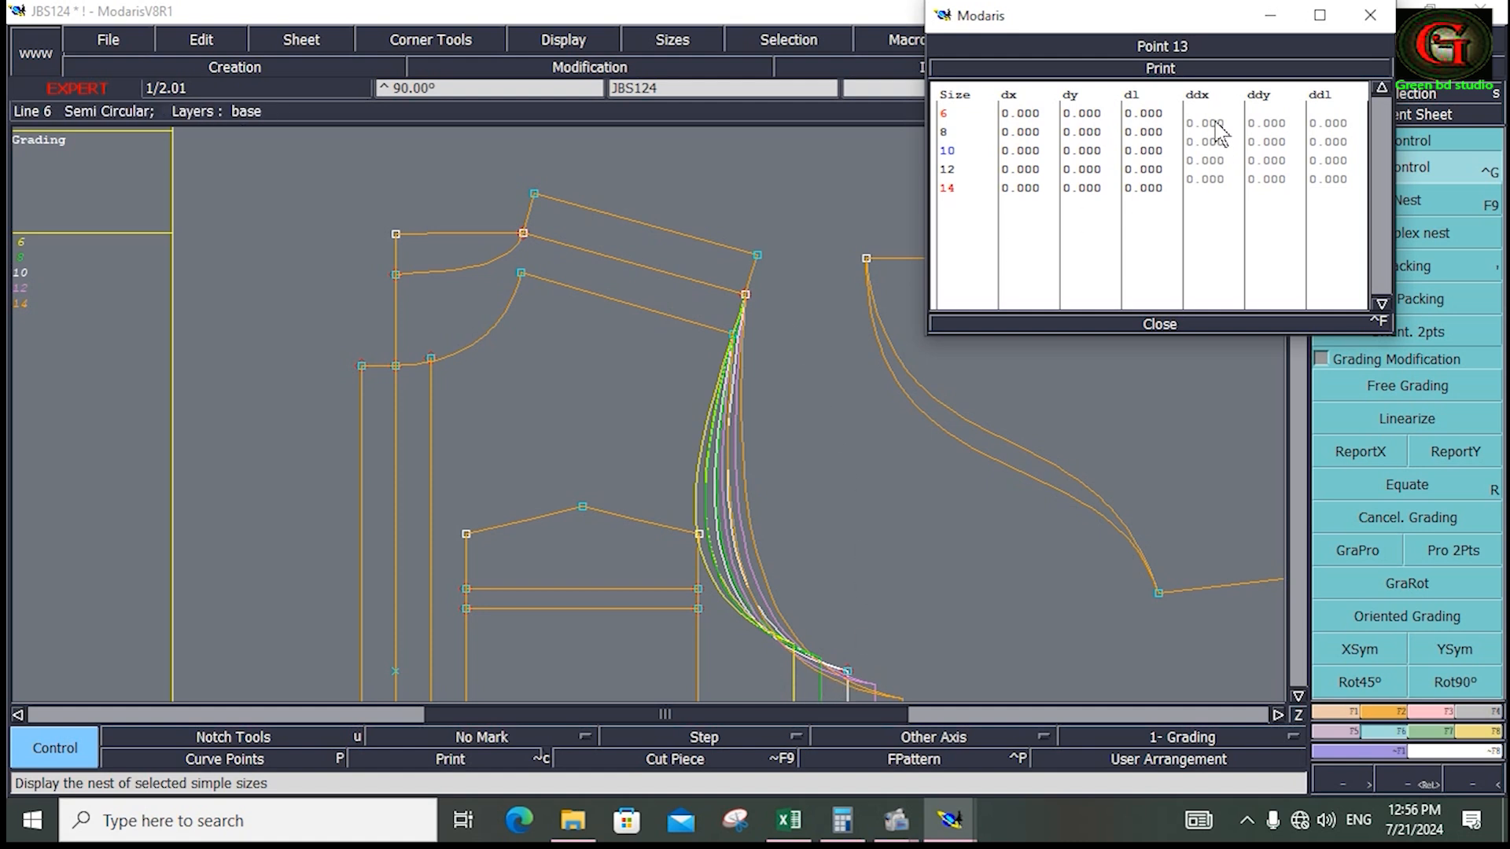
pyautogui.moveTo(1209, 124); pyautogui.dragTo(1220, 190)
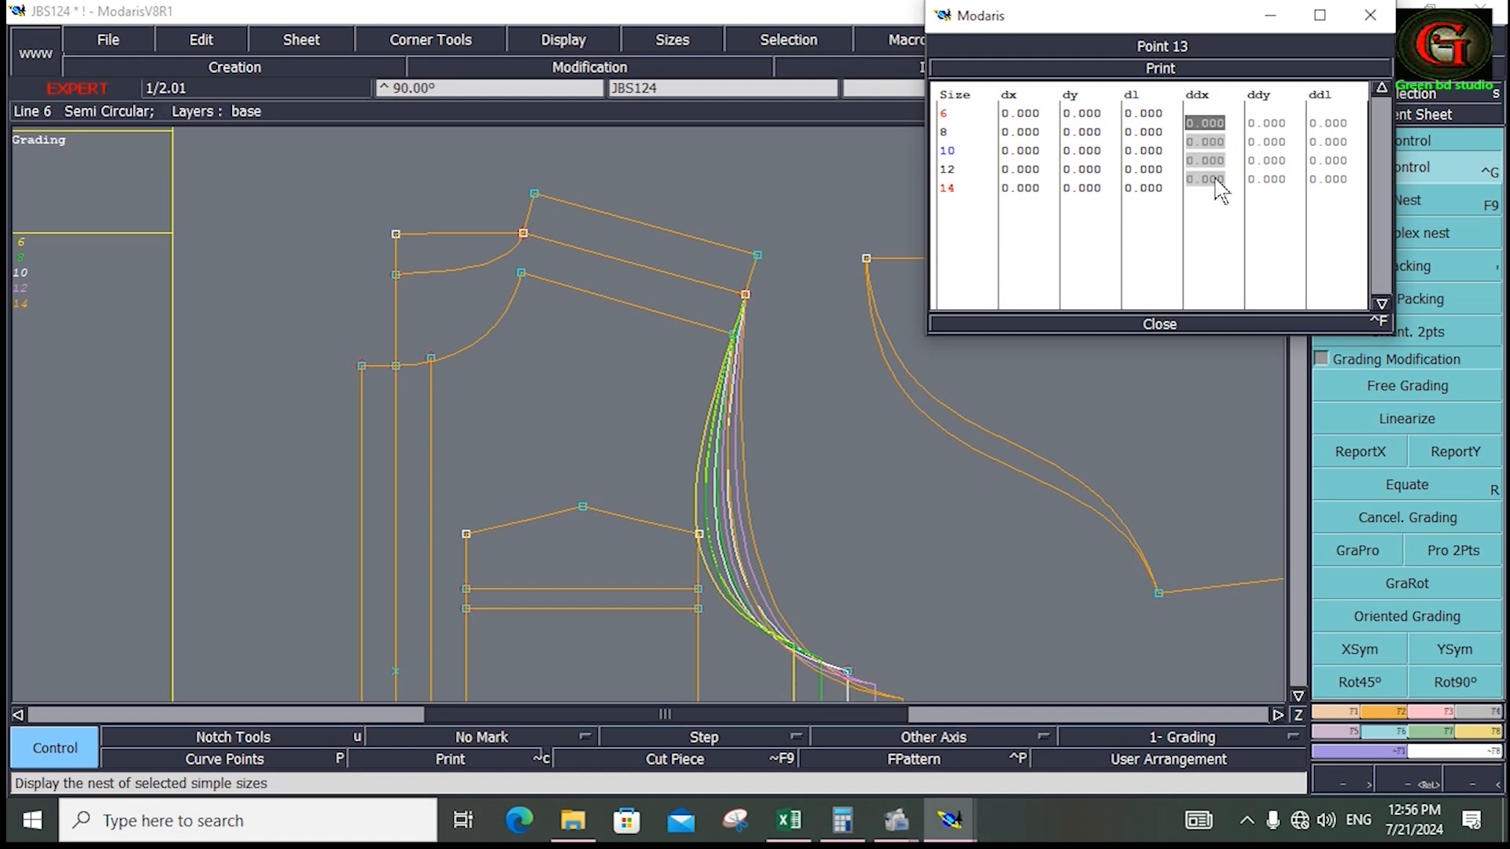
pyautogui.write('.25')
pyautogui.press('Return')
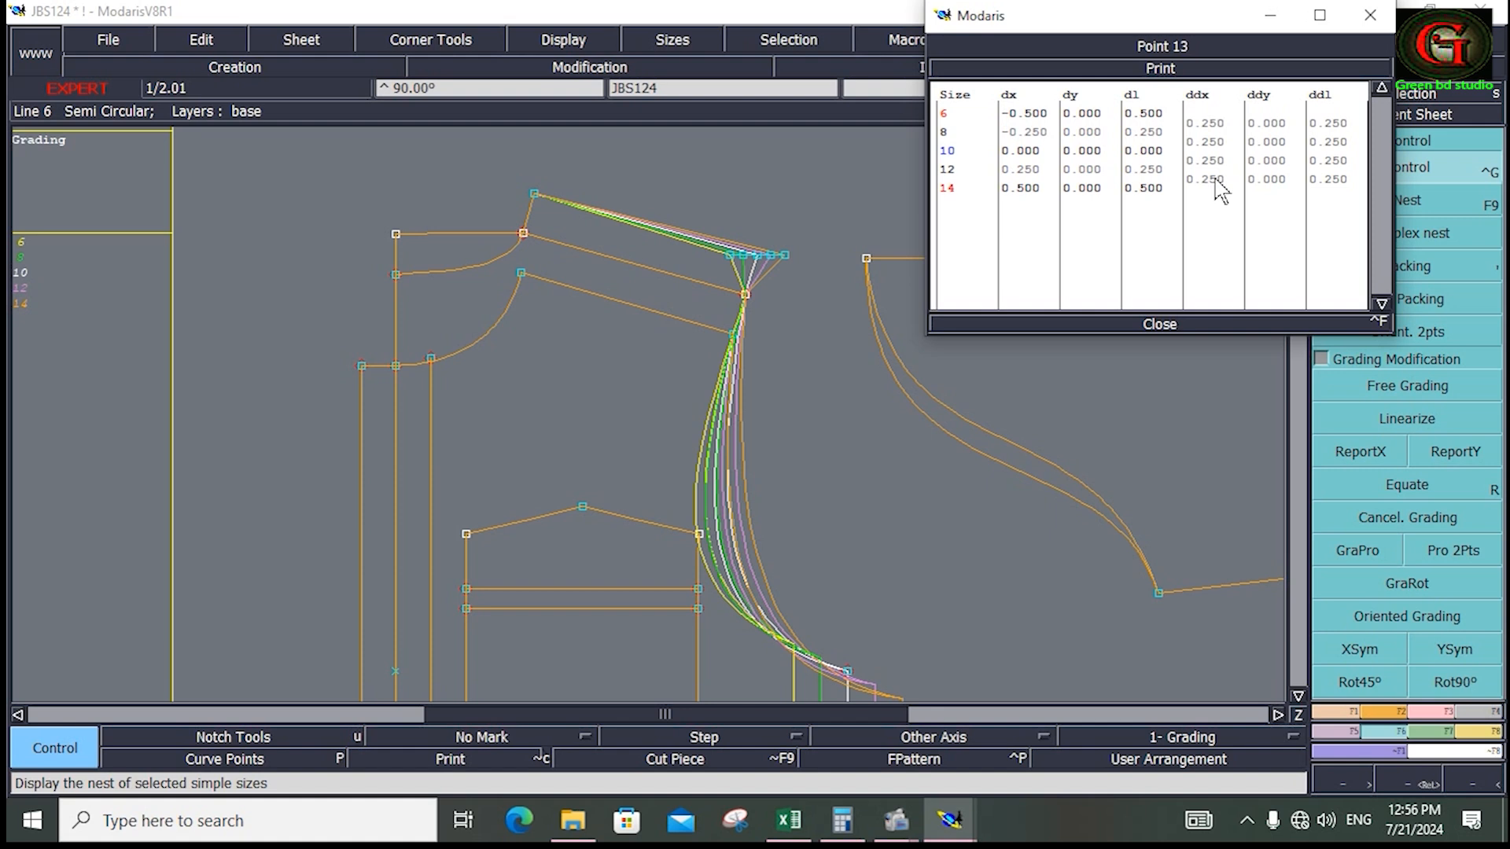
pyautogui.click(788, 820)
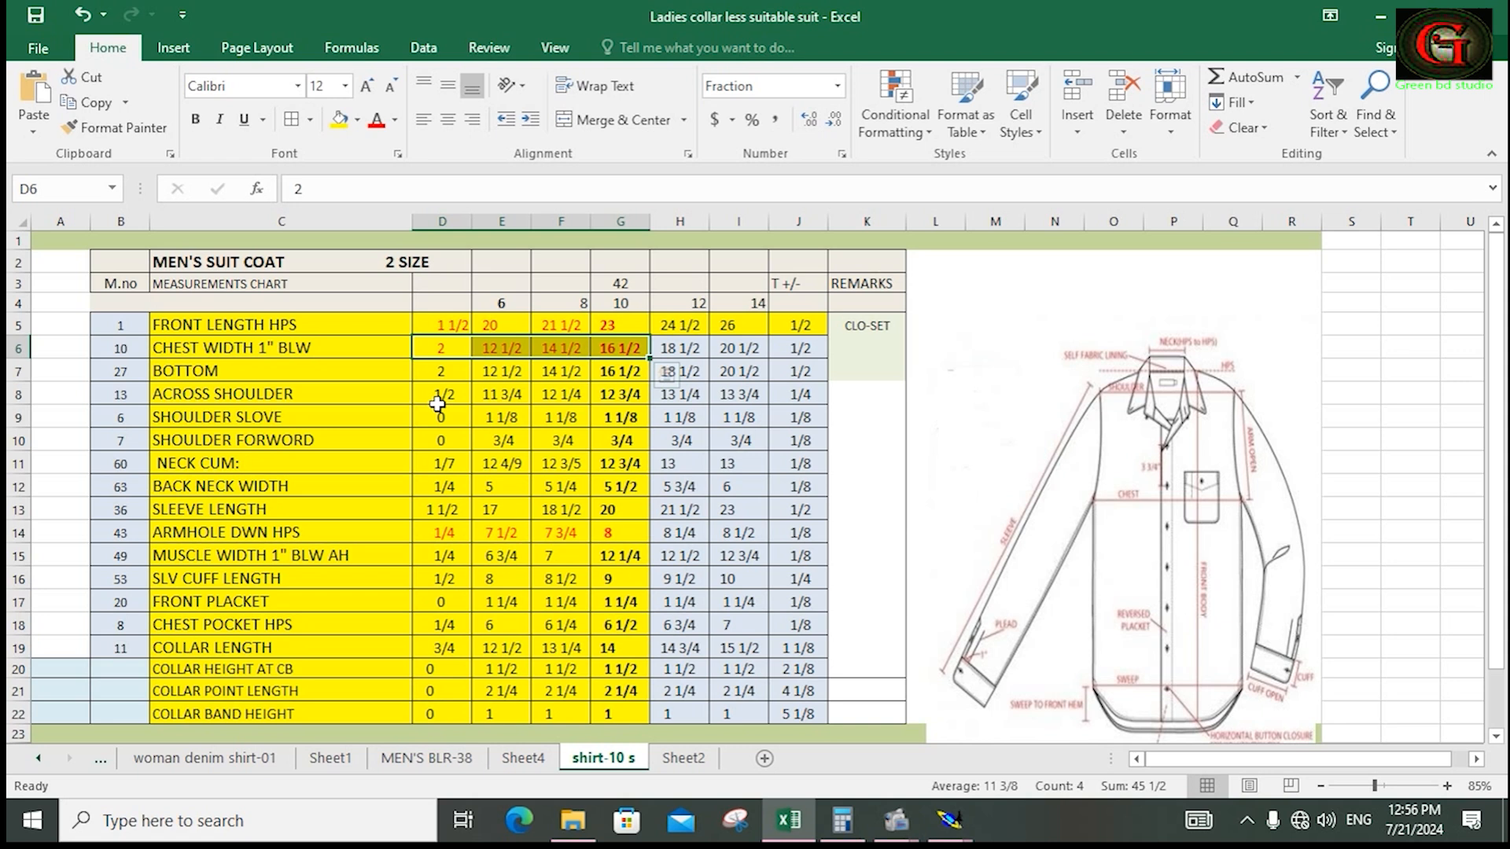
pyautogui.click(947, 820)
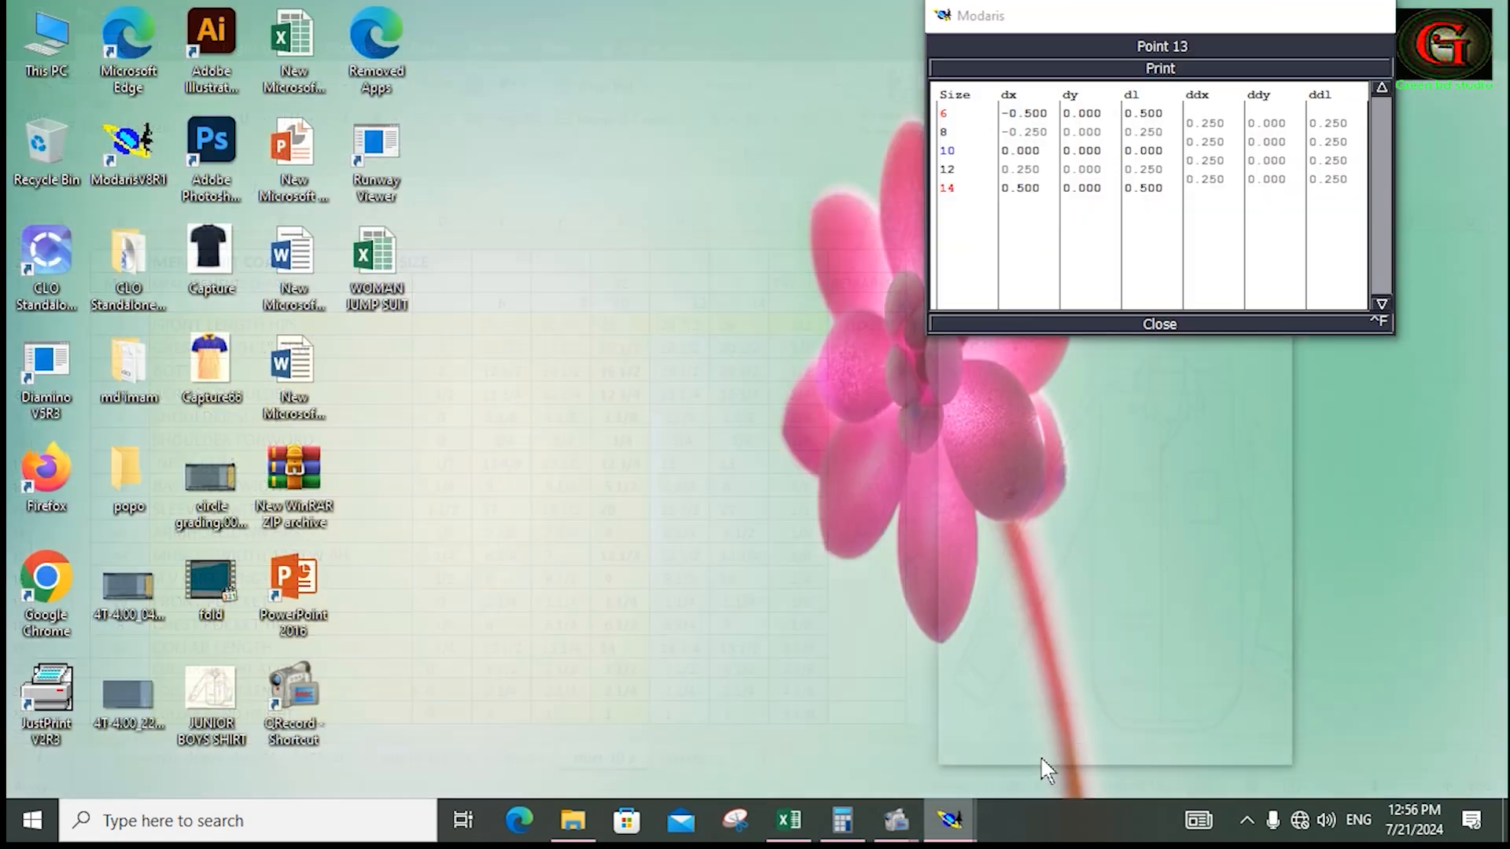
pyautogui.click(1040, 757)
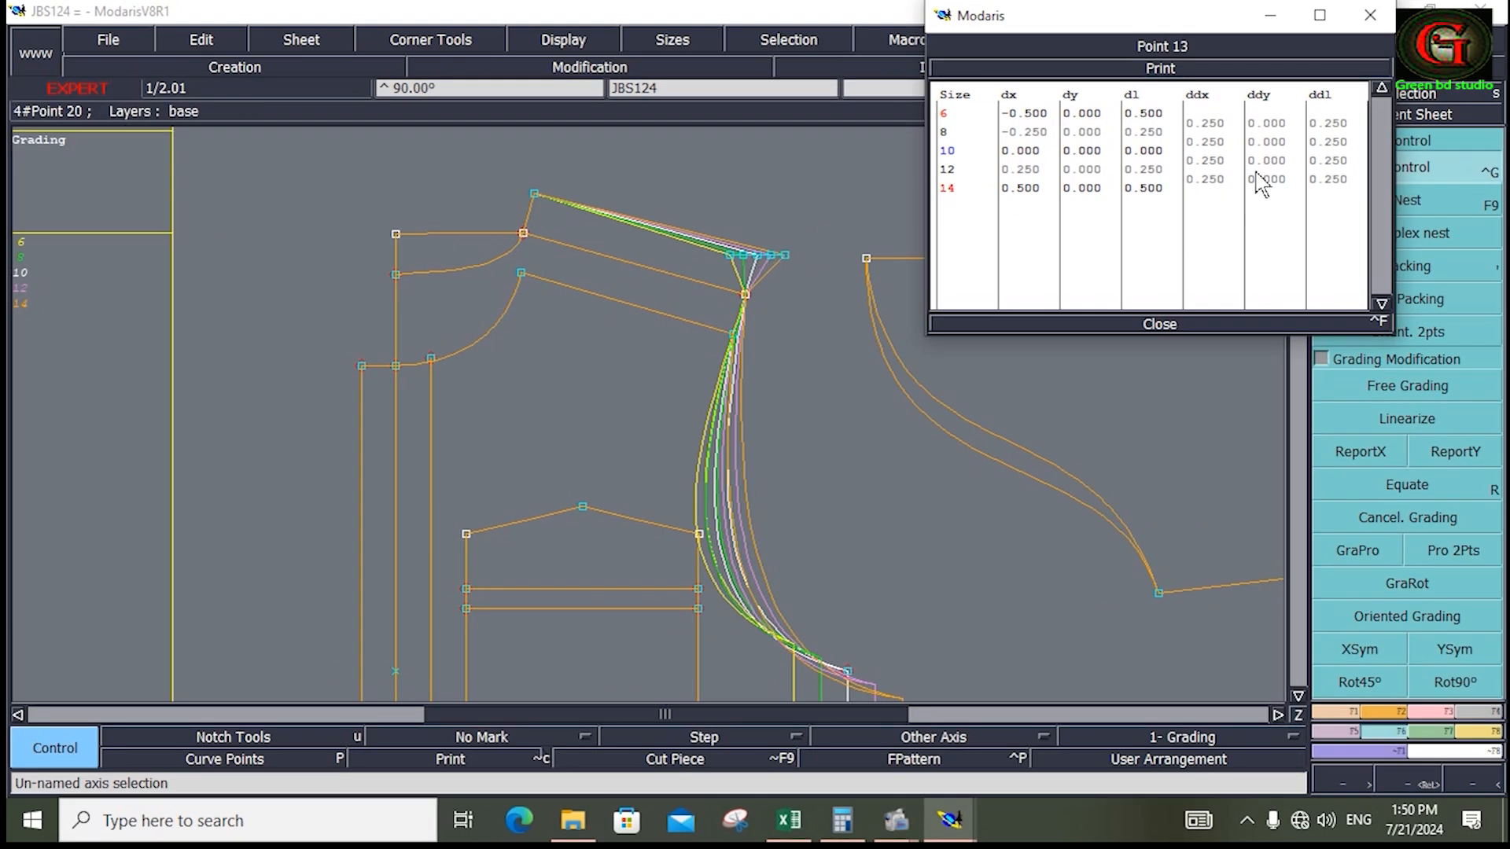
# Step: Try a ddy of 0.05 between all sizes for the outer shoulder point
pyautogui.moveTo(1275, 123); pyautogui.dragTo(1280, 188)
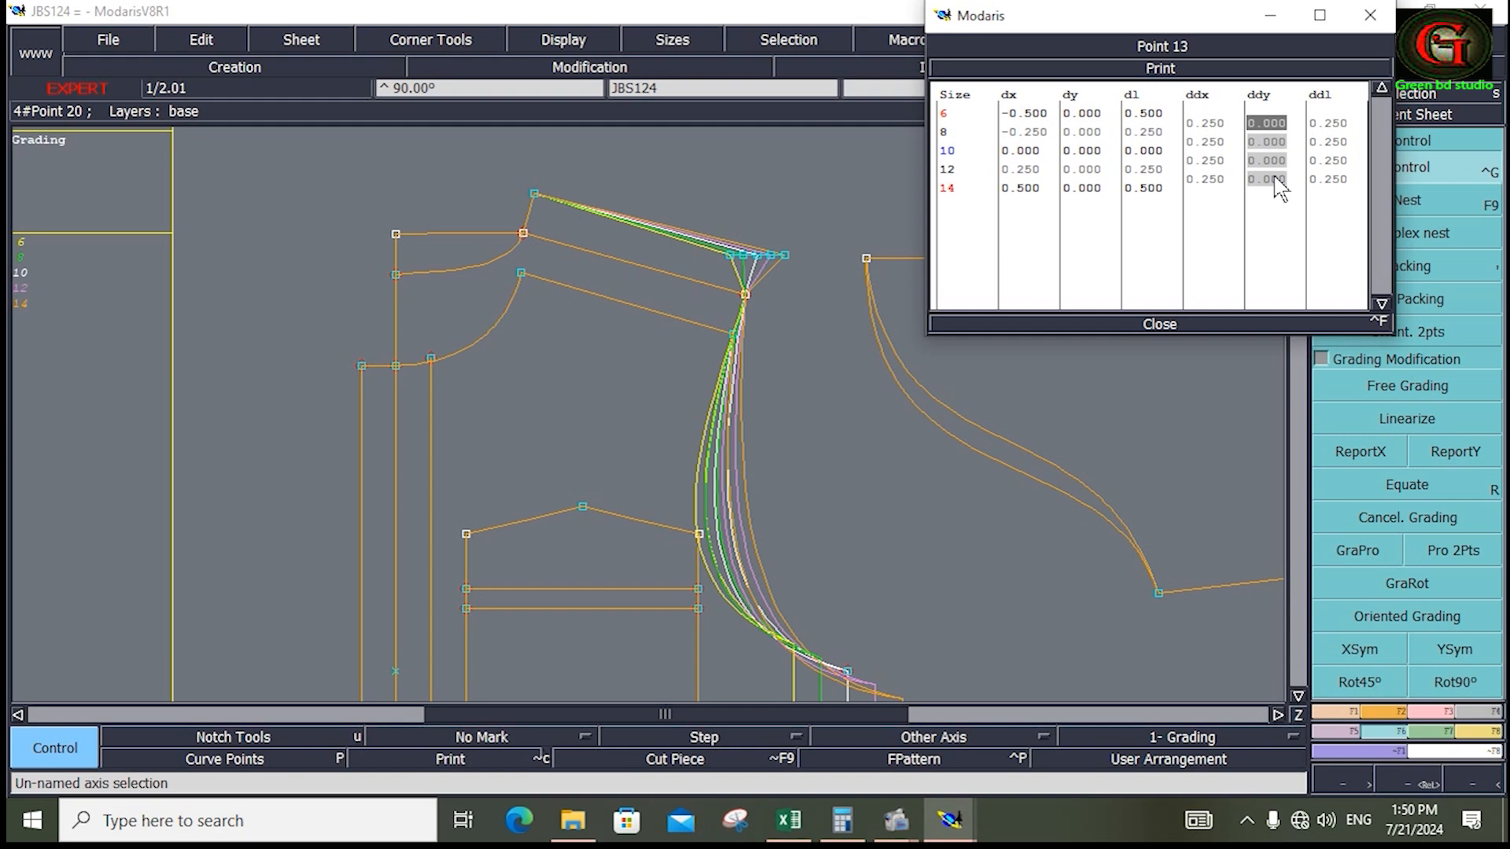
pyautogui.write('.05')
pyautogui.press('Return')
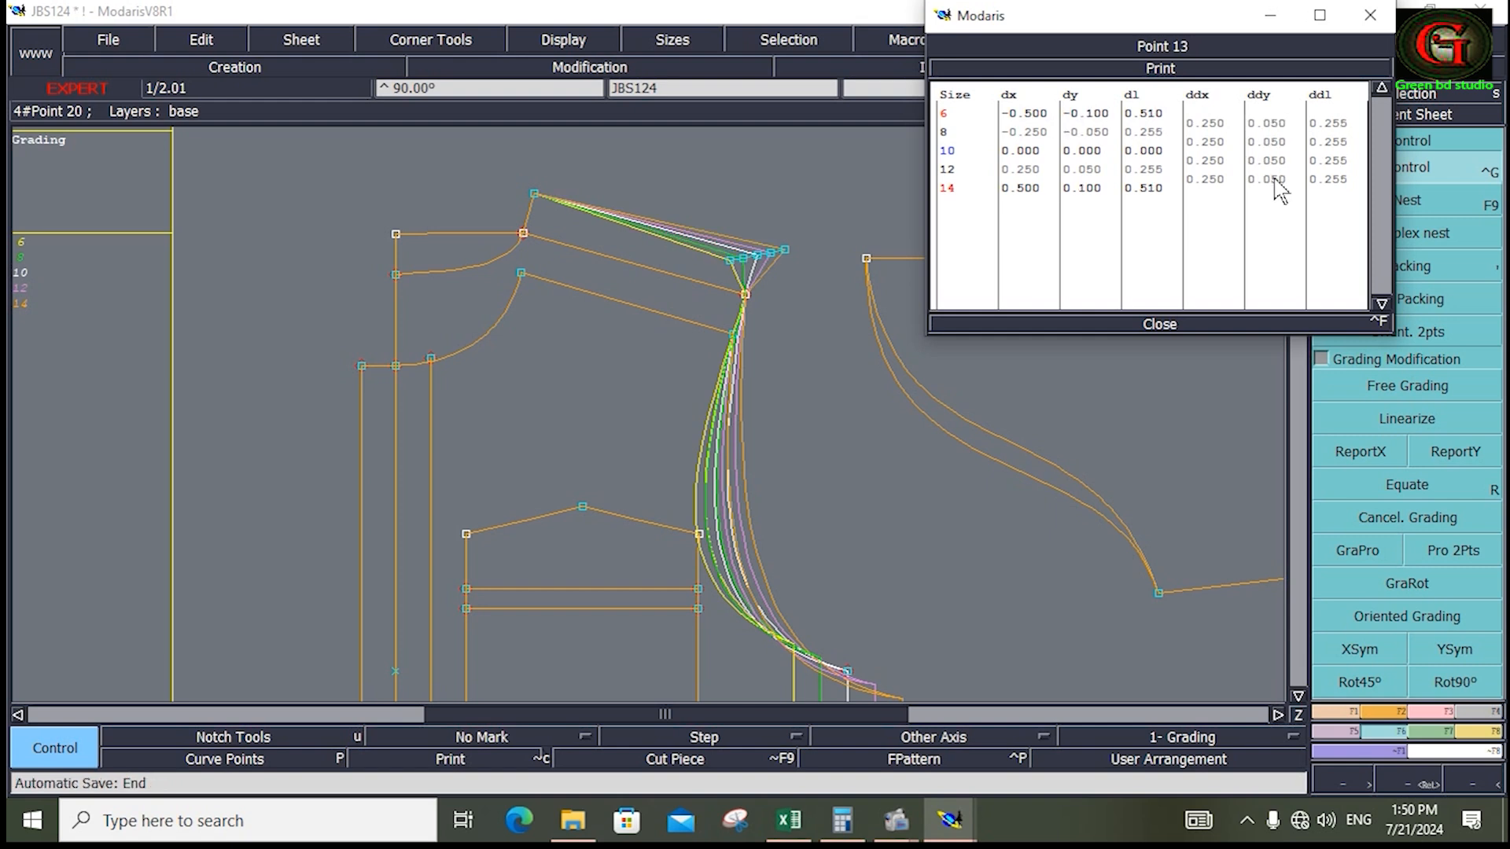
# Step: Set the outer shoulder point's ddy to -0.05 between all sizes
pyautogui.moveTo(1274, 123); pyautogui.dragTo(1275, 188)
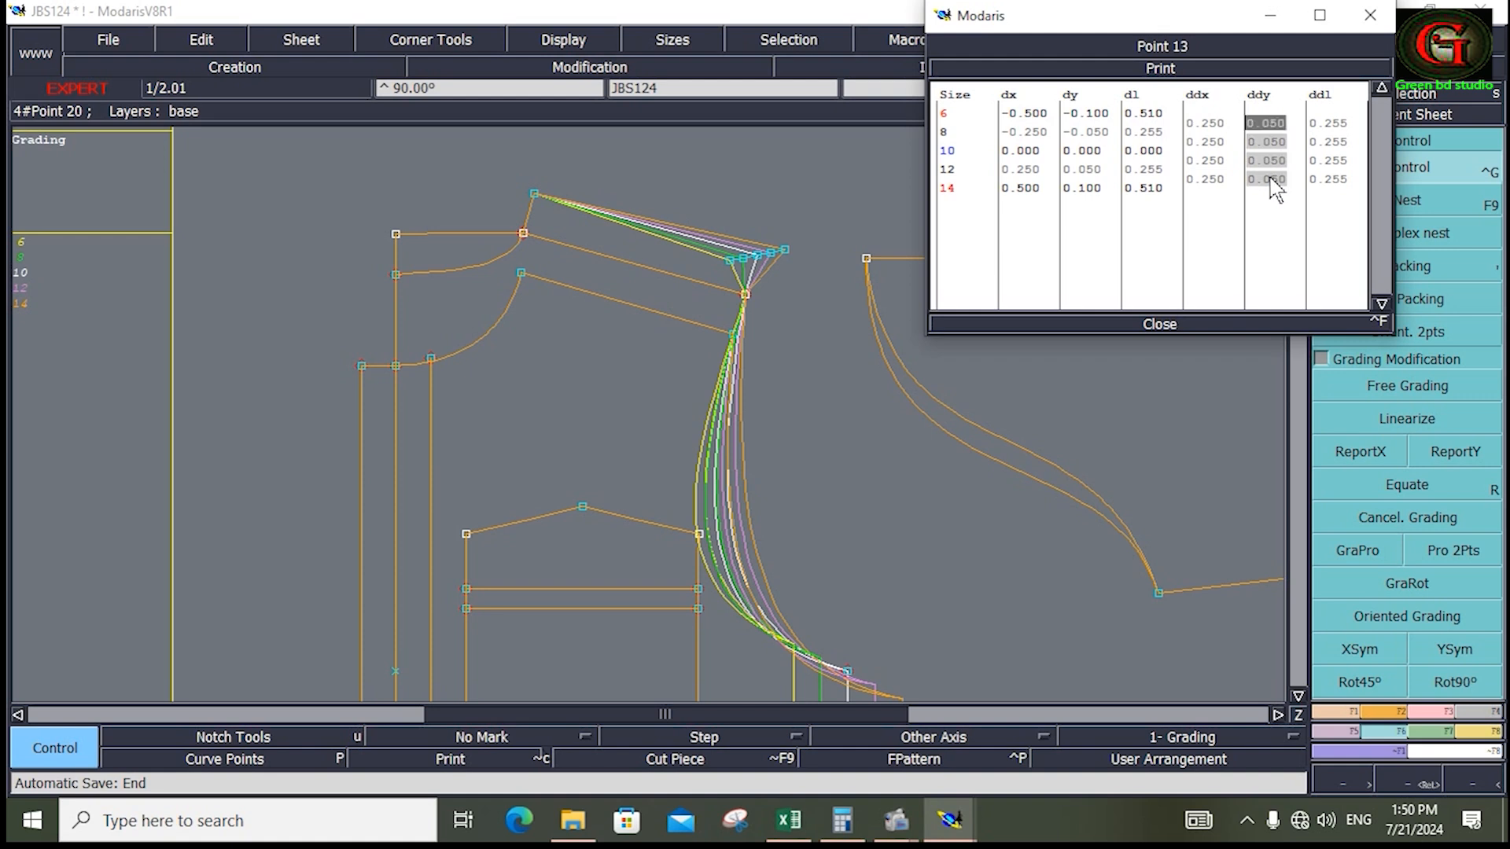
pyautogui.write('-')
pyautogui.press('Return')
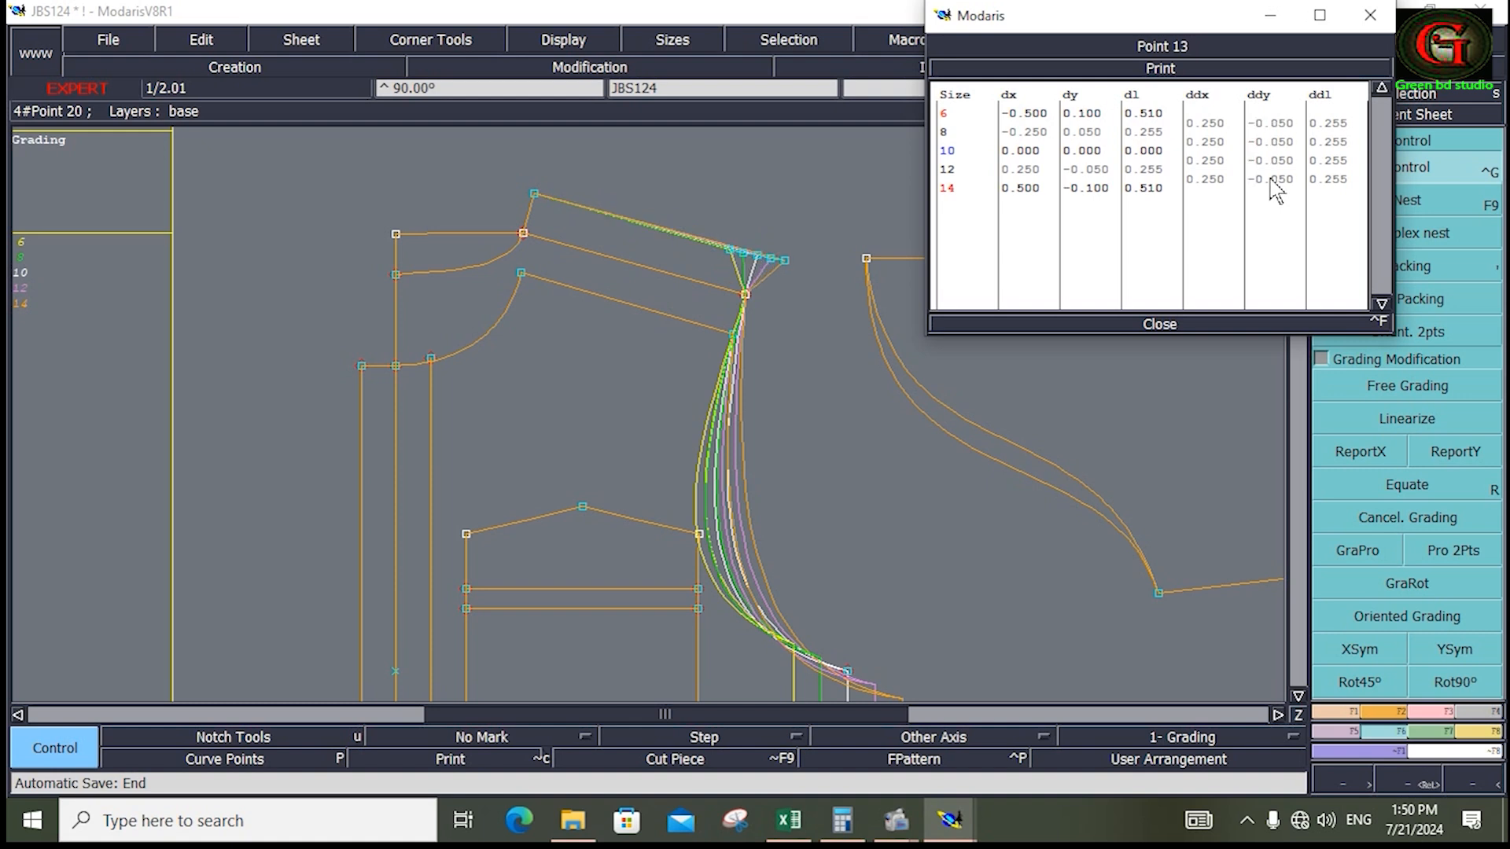
# Step: Open the grading values of the uppermost shoulder line's neck point, and in Excel colour the NECK CUM and BACK NECK WIDTH values in D11:G12 red
pyautogui.click(1156, 324)
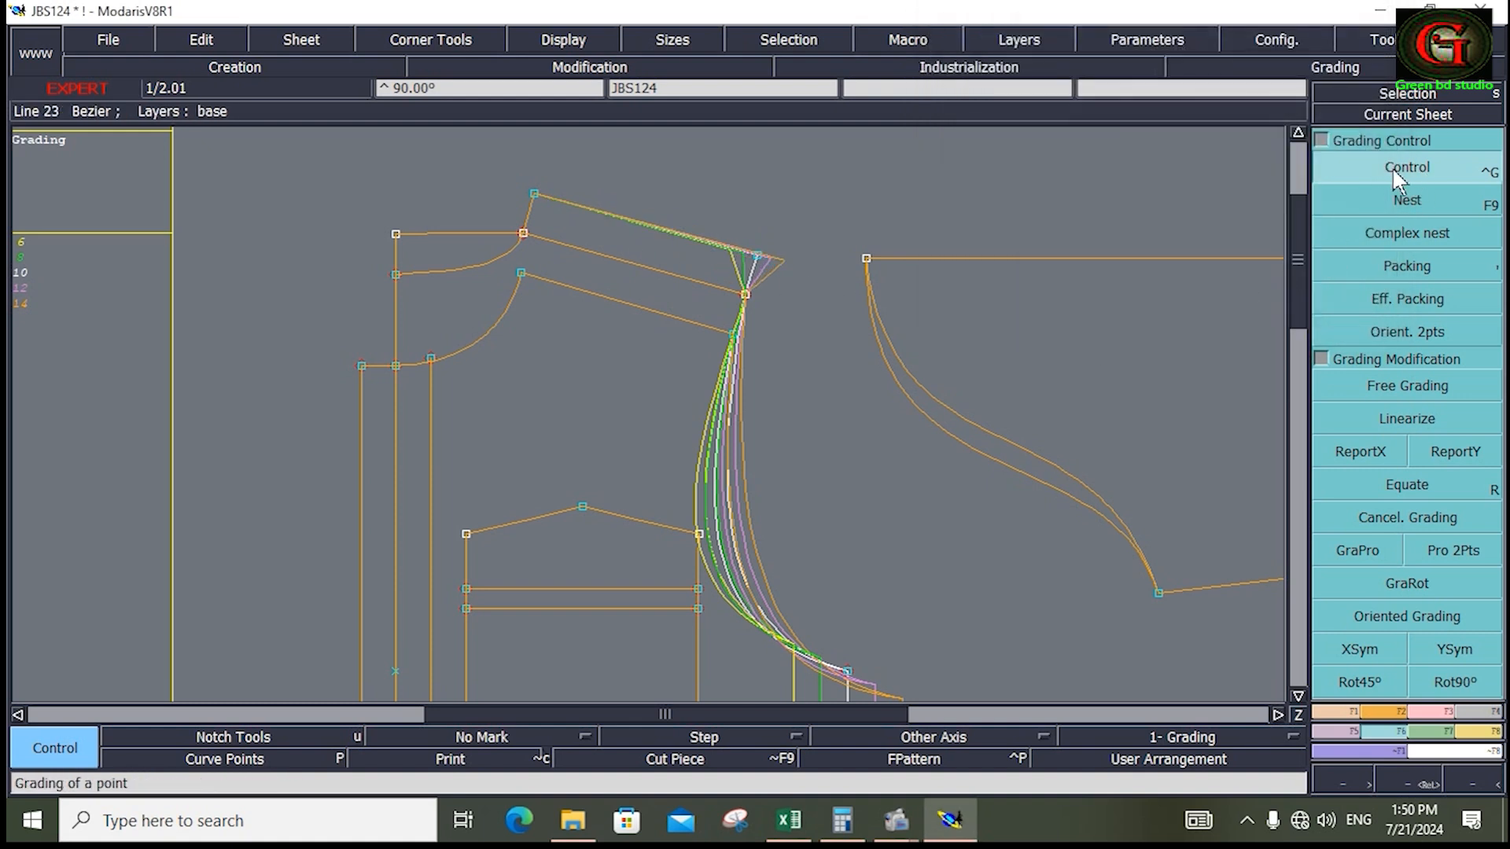
pyautogui.click(537, 202)
pyautogui.hotkey('alt', 'Tab')
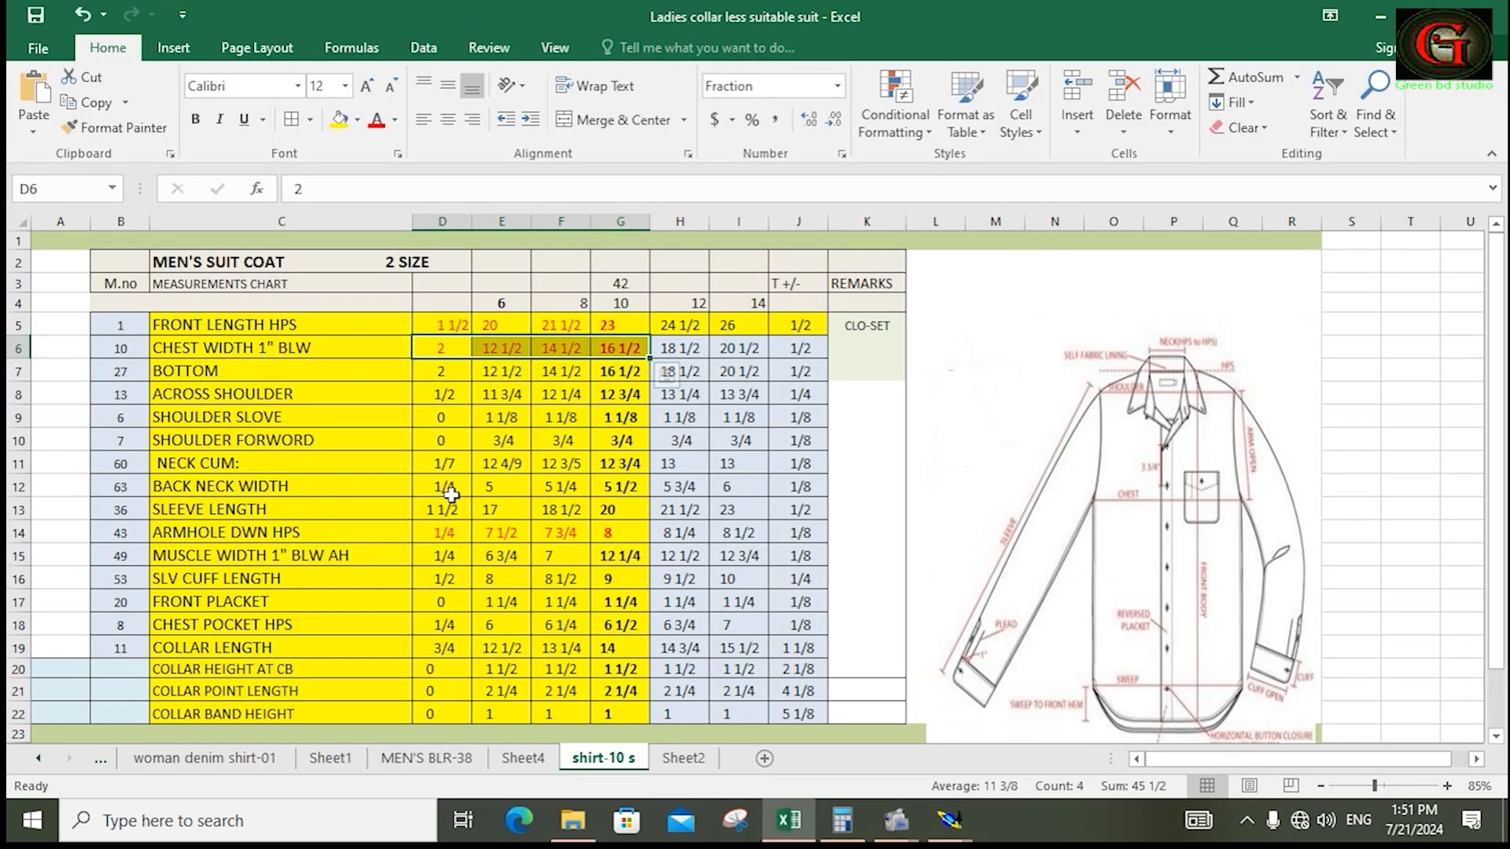
pyautogui.click(450, 494)
pyautogui.moveTo(428, 465); pyautogui.dragTo(625, 487)
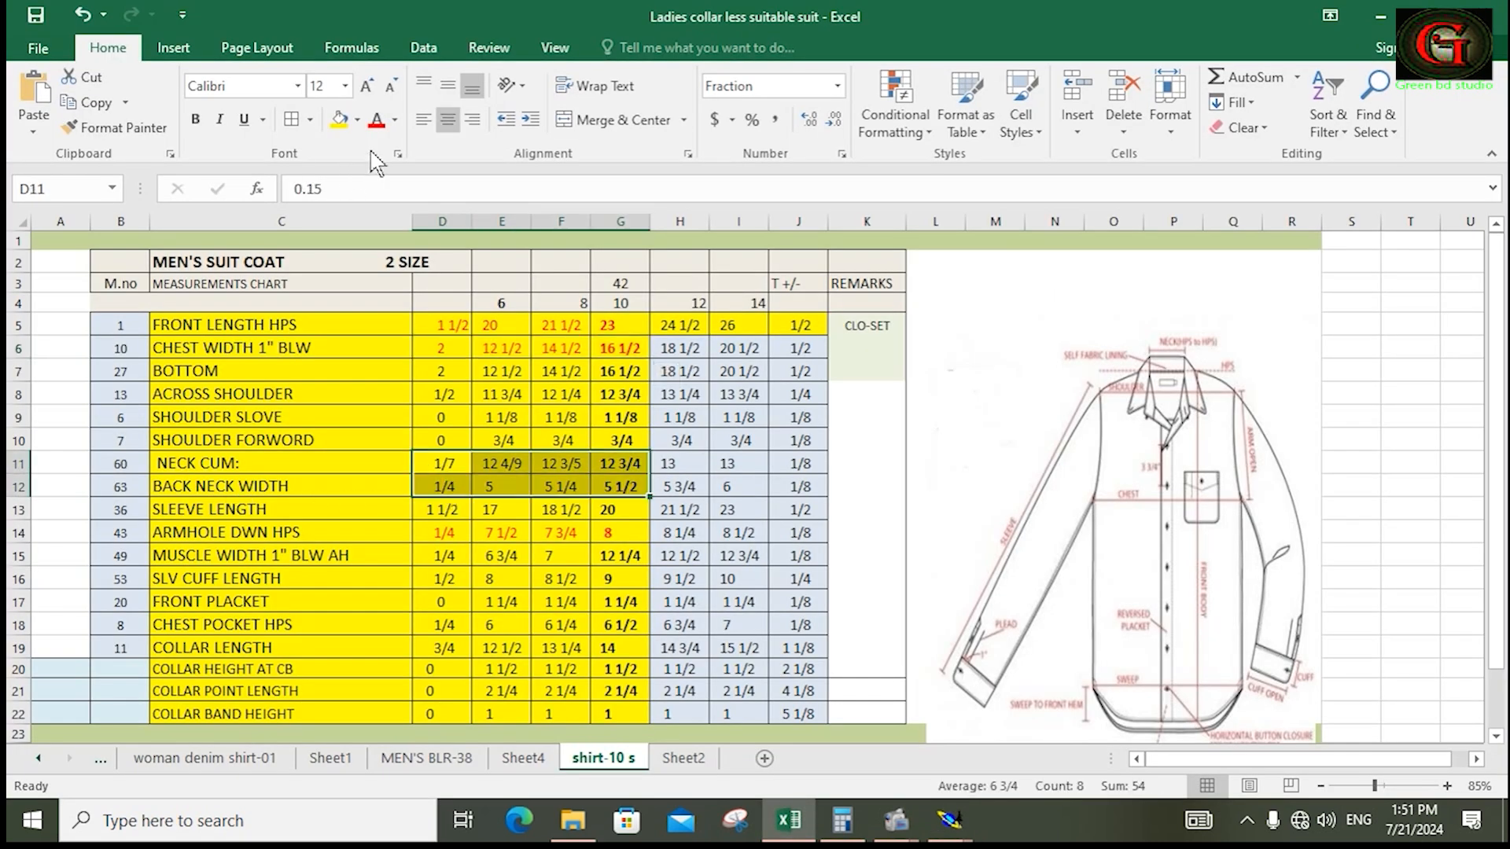
pyautogui.click(377, 120)
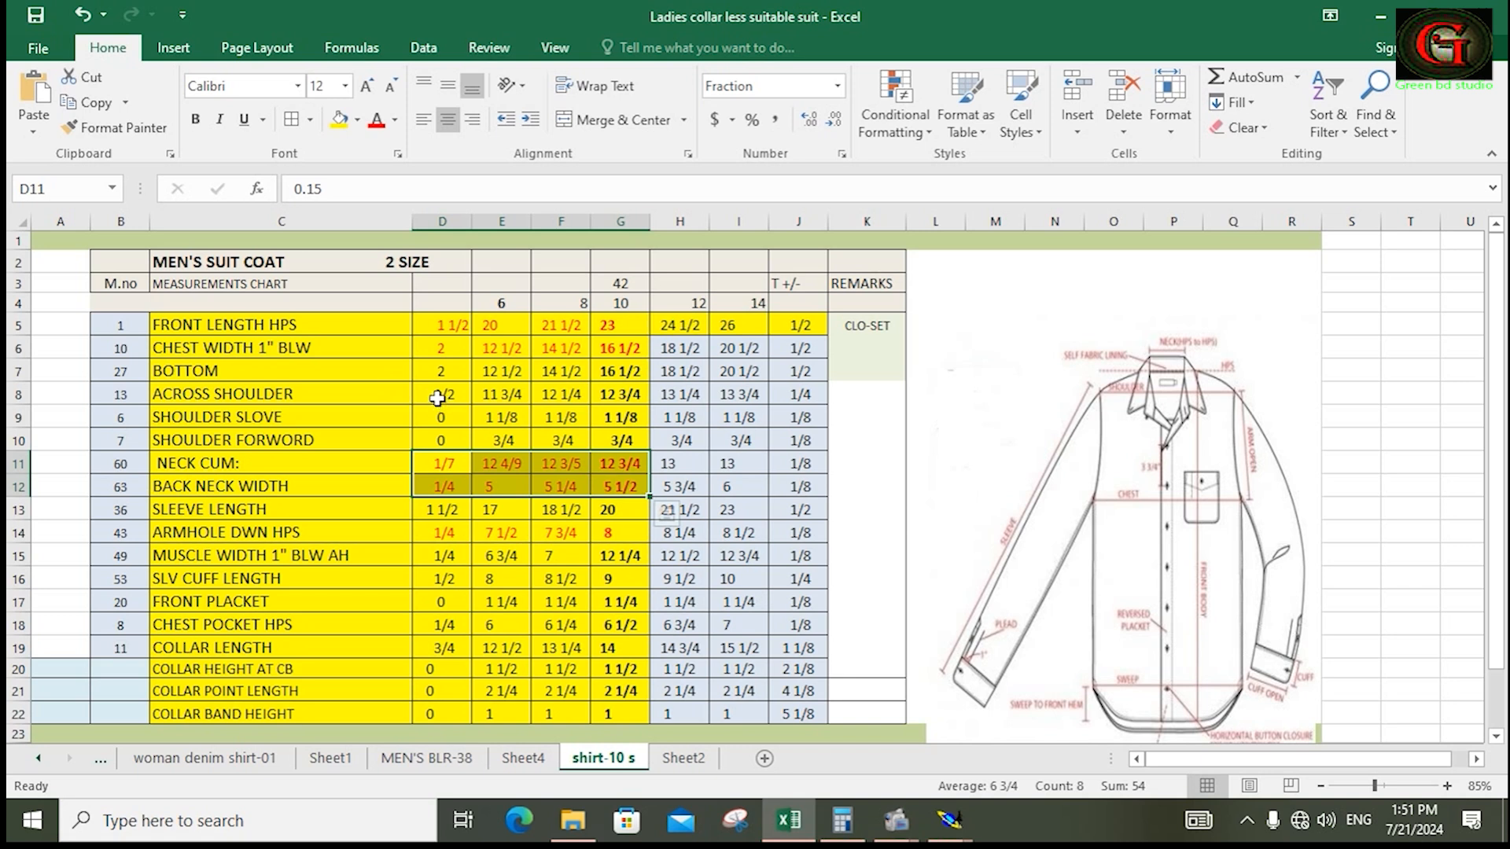
# Step: Colour the ACROSS SHOULDER, SHOULDER SLOVE and SHOULDER FORWORD values in D8:G10 red, and select the BOTTOM values in D7:G7
pyautogui.moveTo(437, 399); pyautogui.dragTo(616, 438)
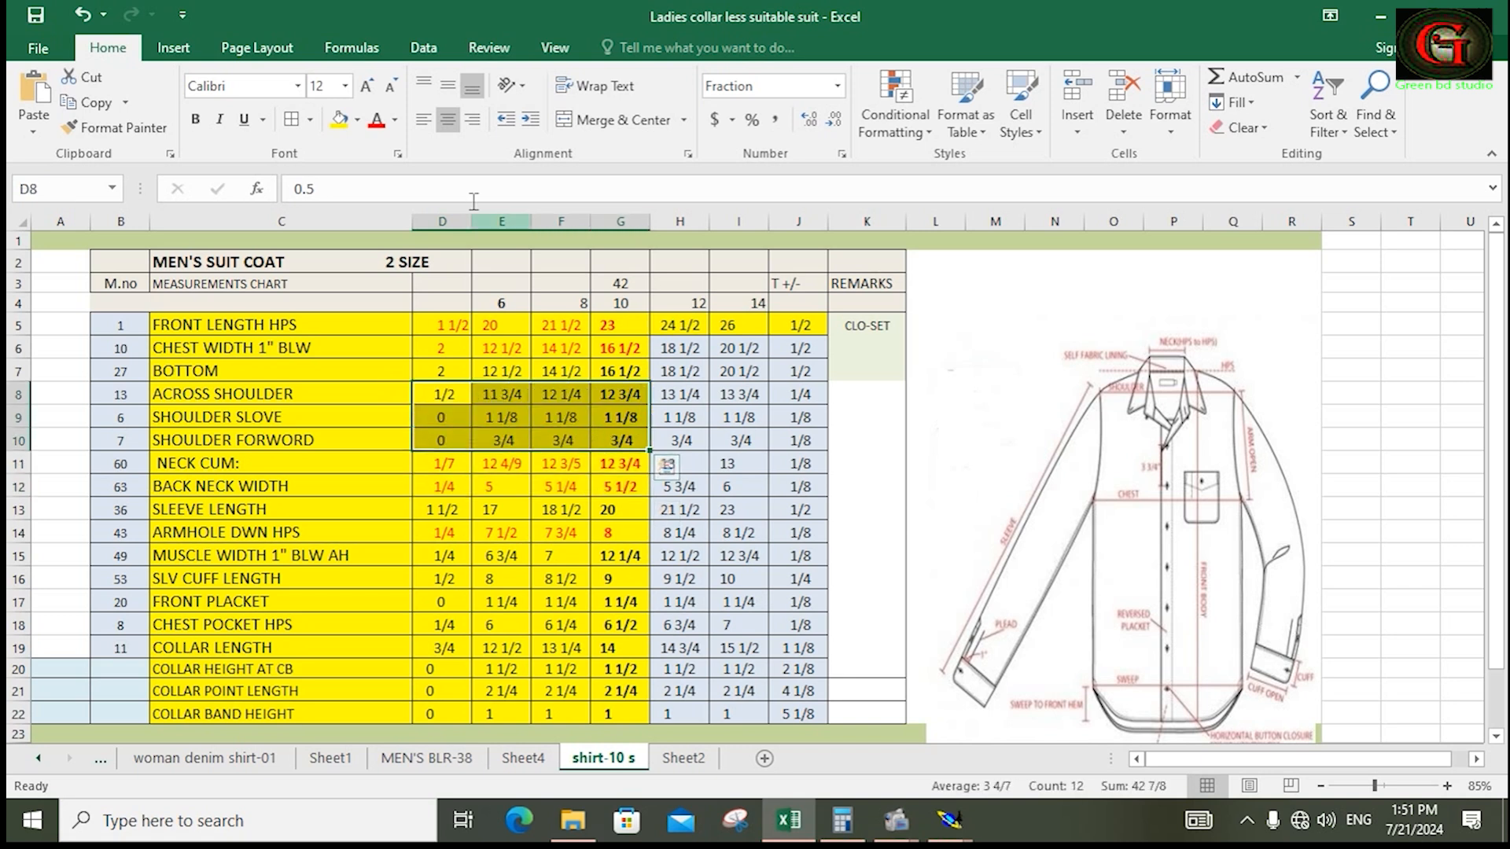
pyautogui.click(377, 120)
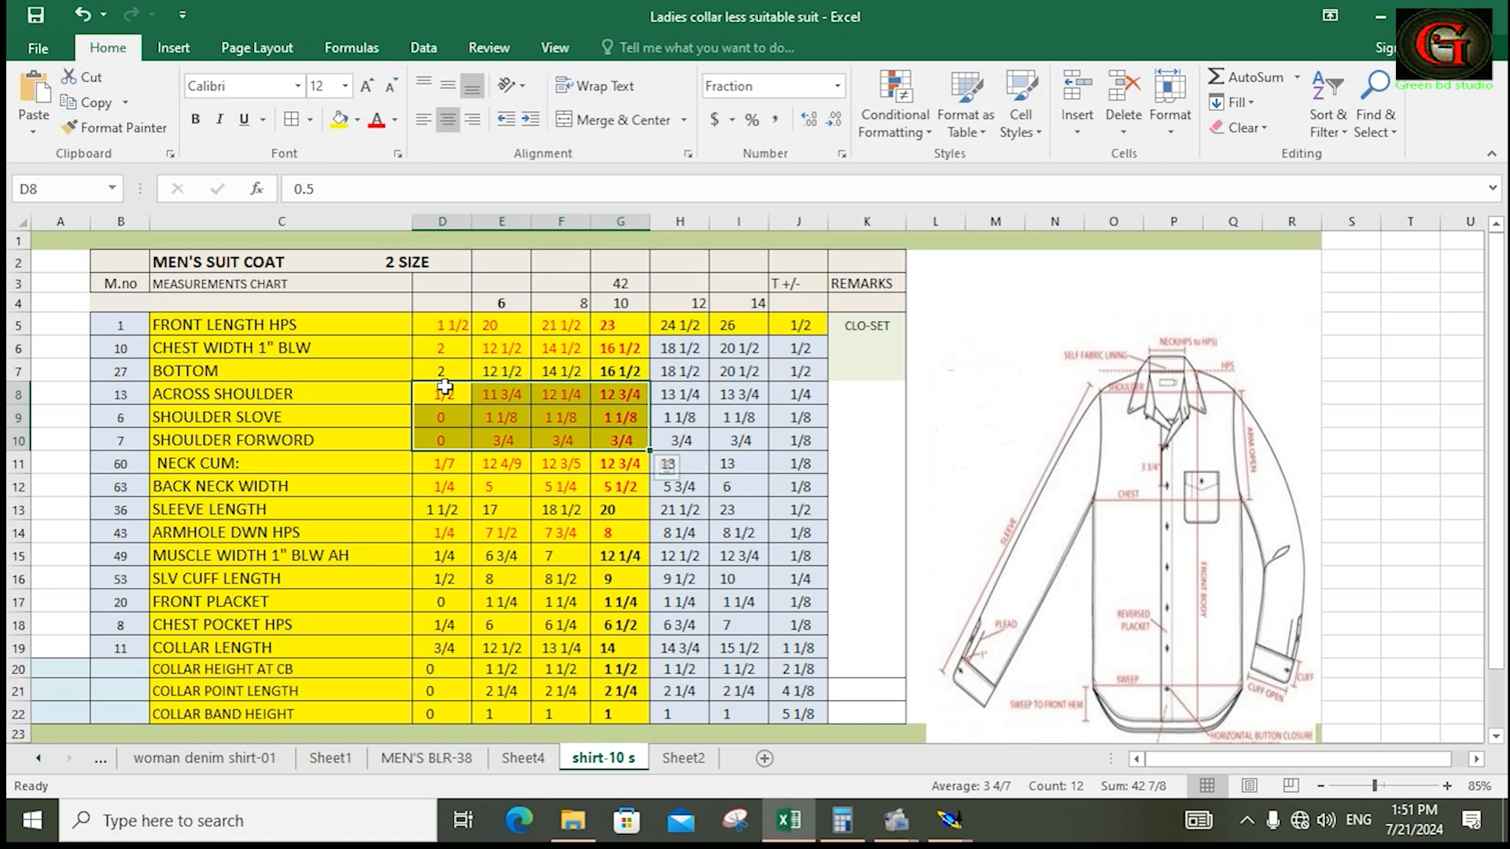
pyautogui.moveTo(442, 371); pyautogui.dragTo(612, 371)
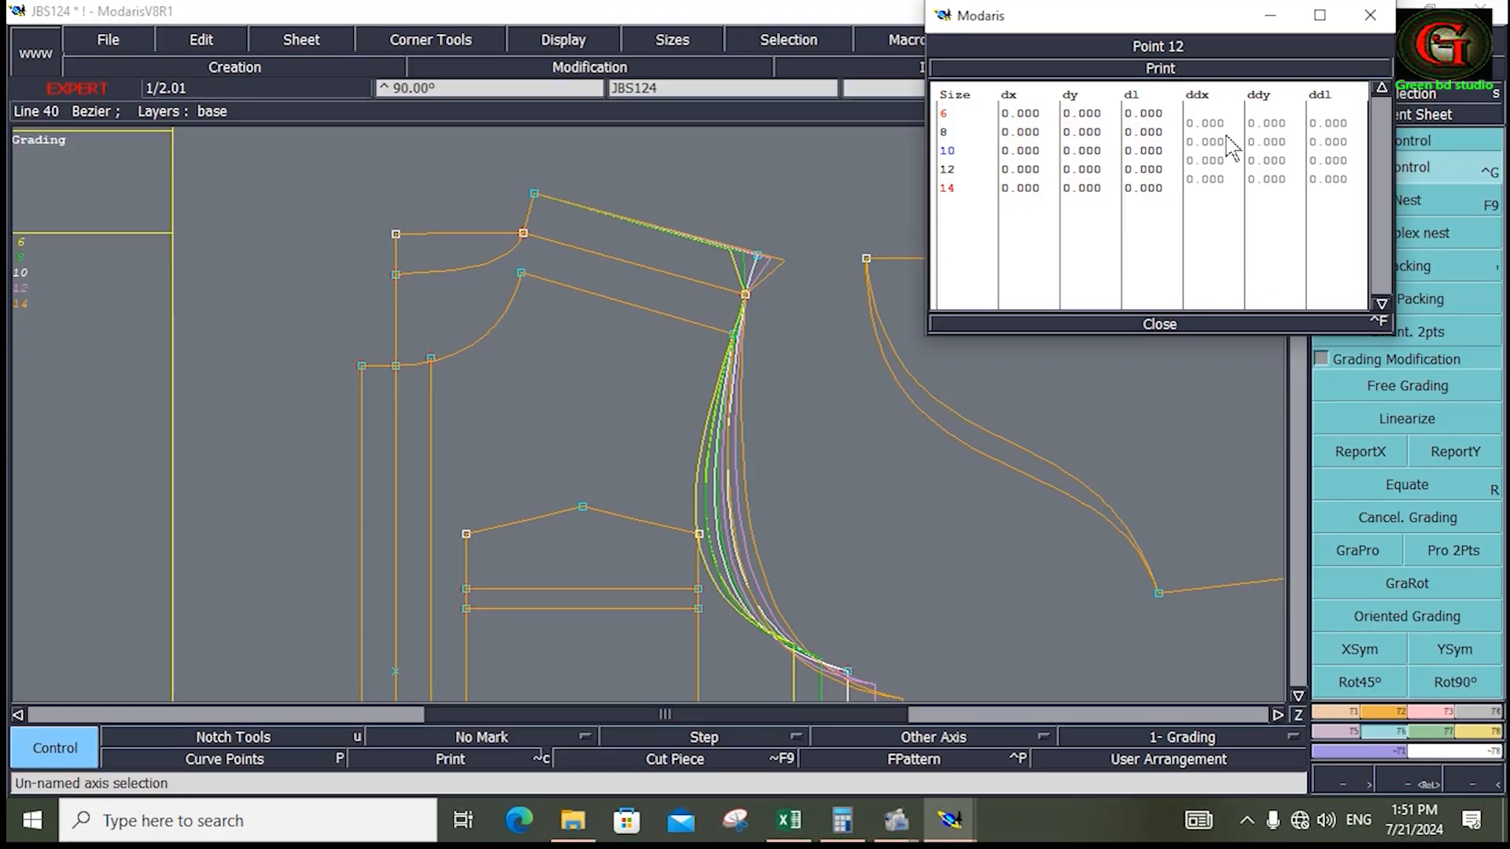
# Step: In Modaris, set the ddx of the uppermost shoulder line's neck point to 0.125 between all sizes
pyautogui.moveTo(1213, 123); pyautogui.dragTo(1217, 186)
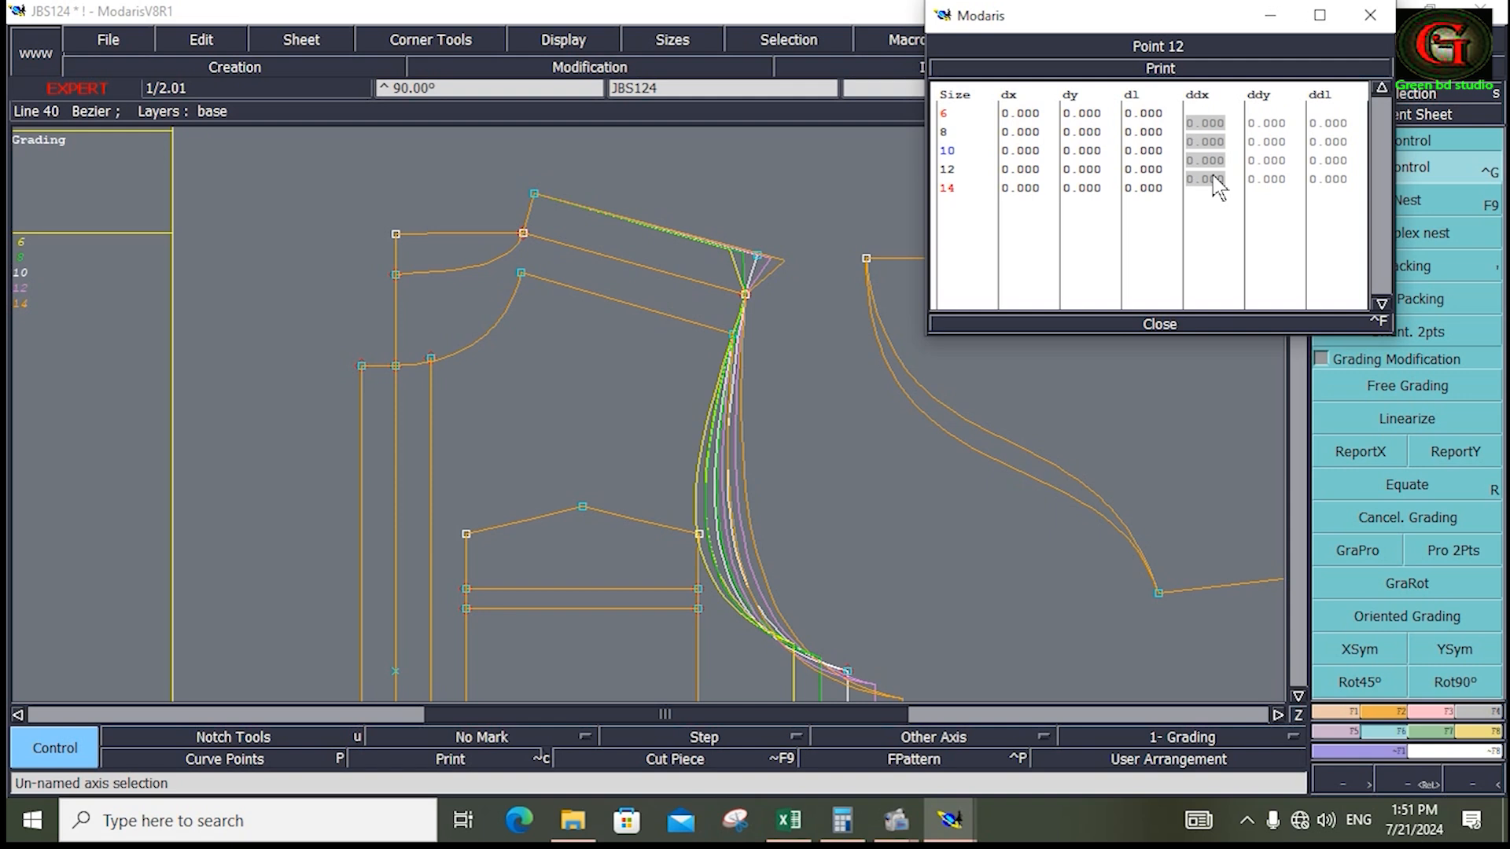
pyautogui.write('.125')
pyautogui.press('Return')
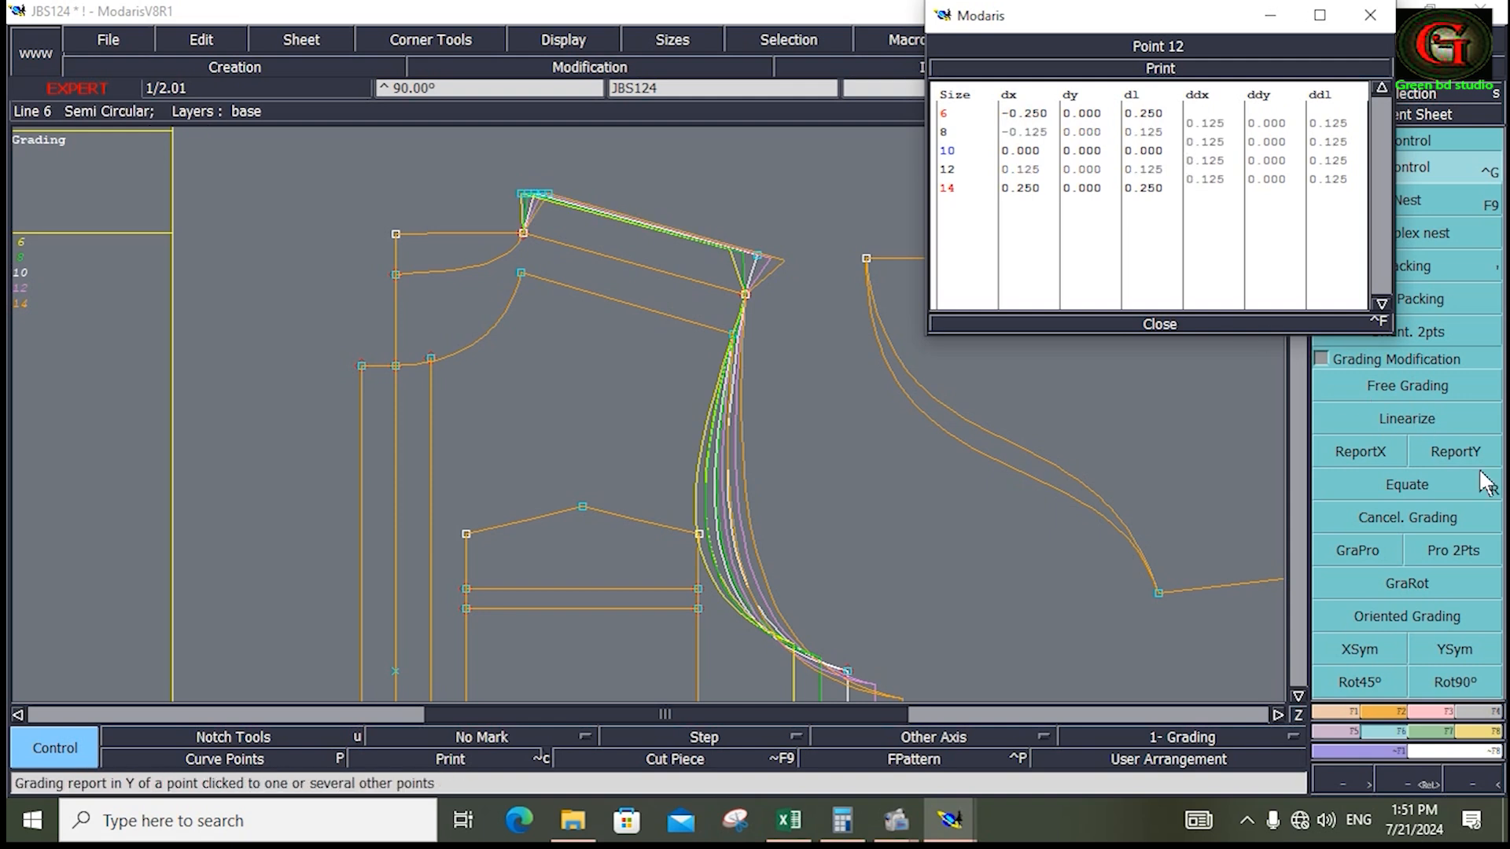
# Step: Try equating the neck point's grading onto the inner end of the middle shoulder line and giving the back neck centre point a ddy of -0.125
pyautogui.click(1420, 478)
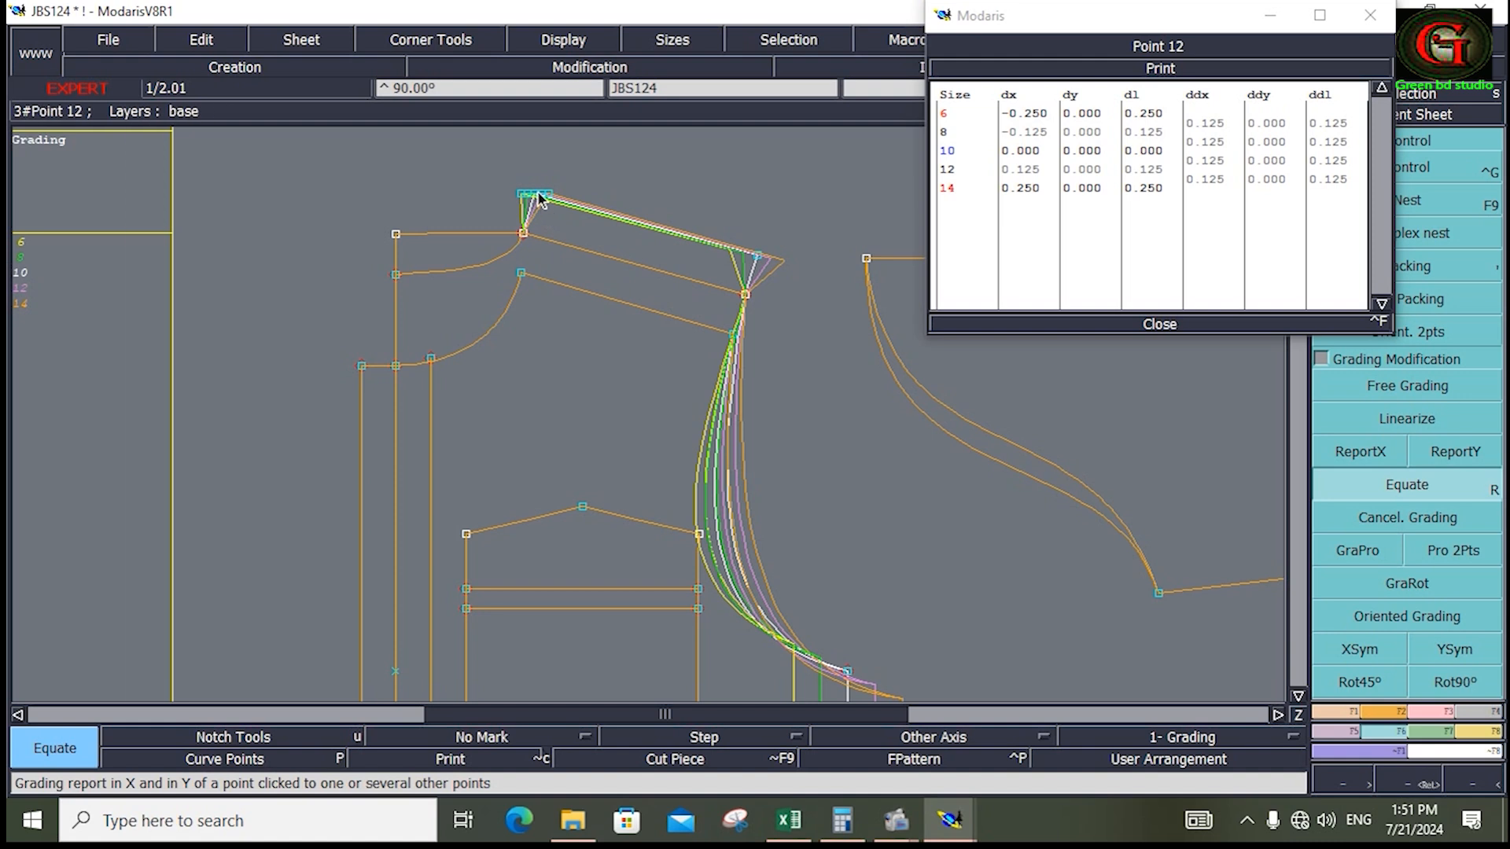
pyautogui.click(523, 234)
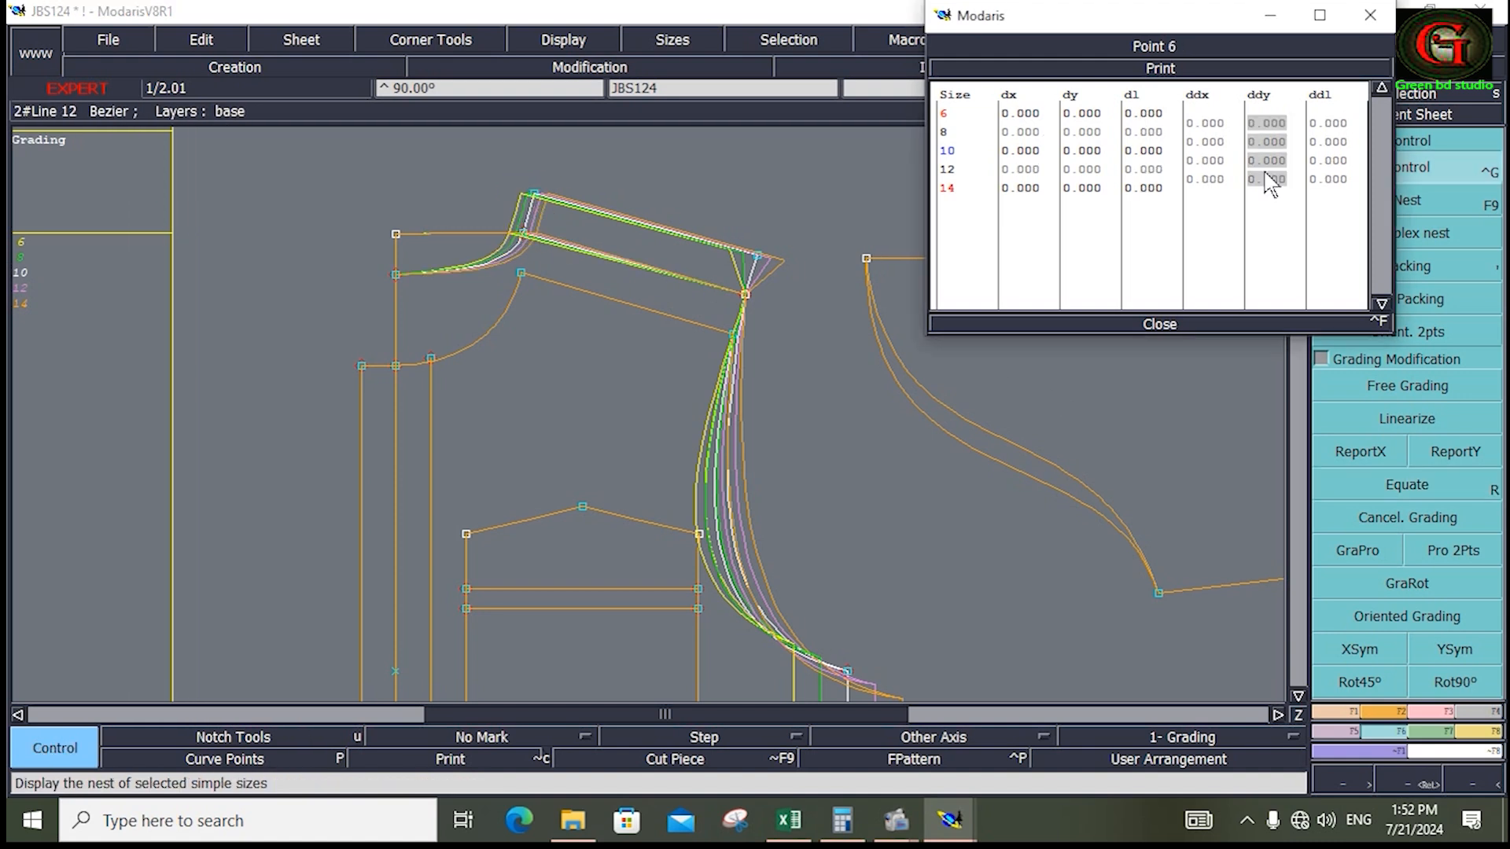
pyautogui.moveTo(1266, 123); pyautogui.dragTo(1265, 174)
pyautogui.write('-.125')
pyautogui.press('Return')
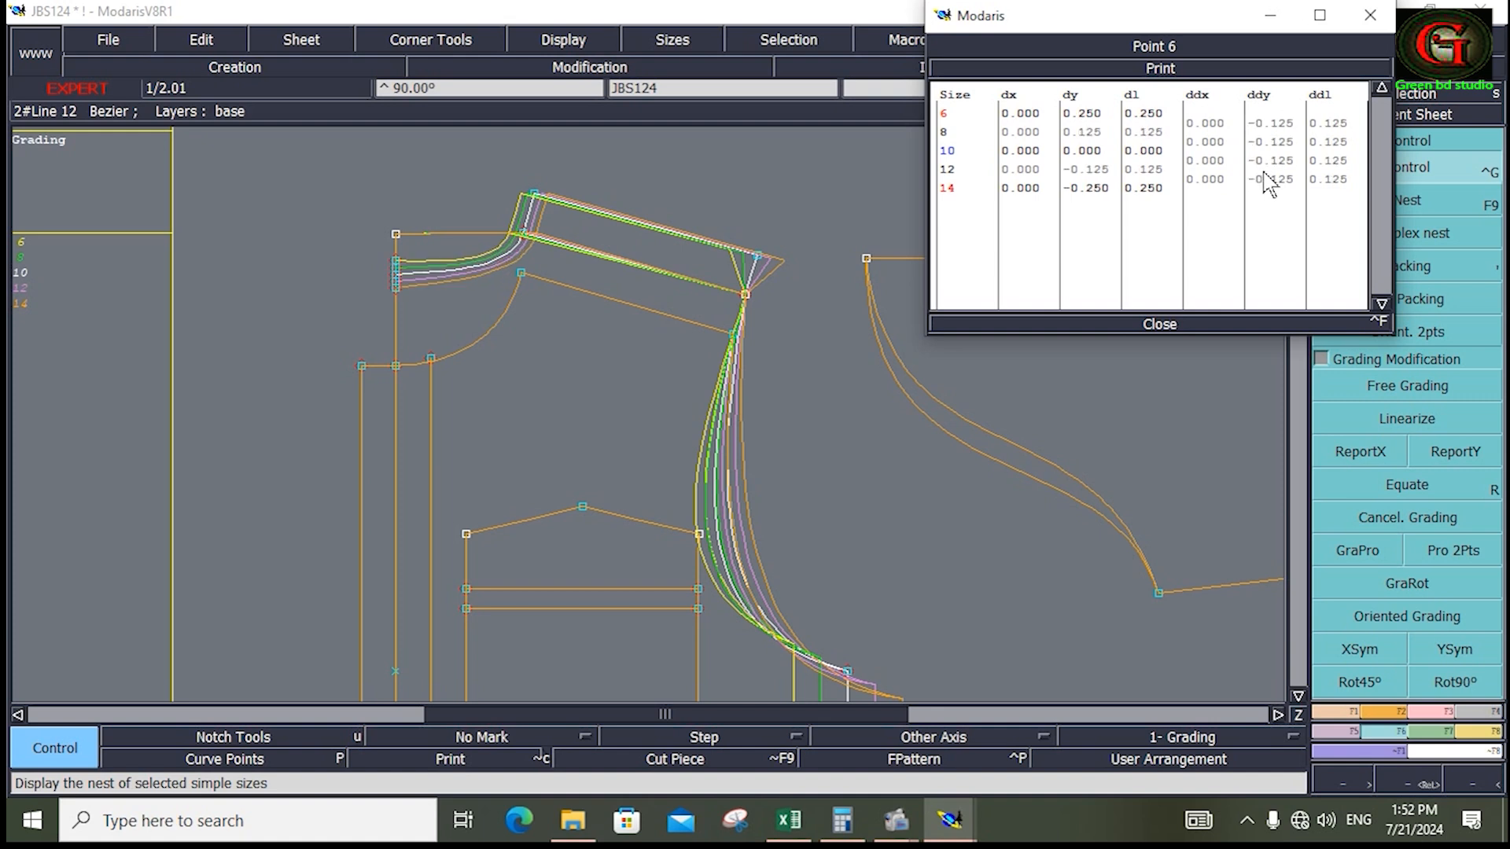
# Step: Try proportional grading along the back neck curve with a Y report onto the top centre point, and undo the back neck grading
pyautogui.click(1357, 551)
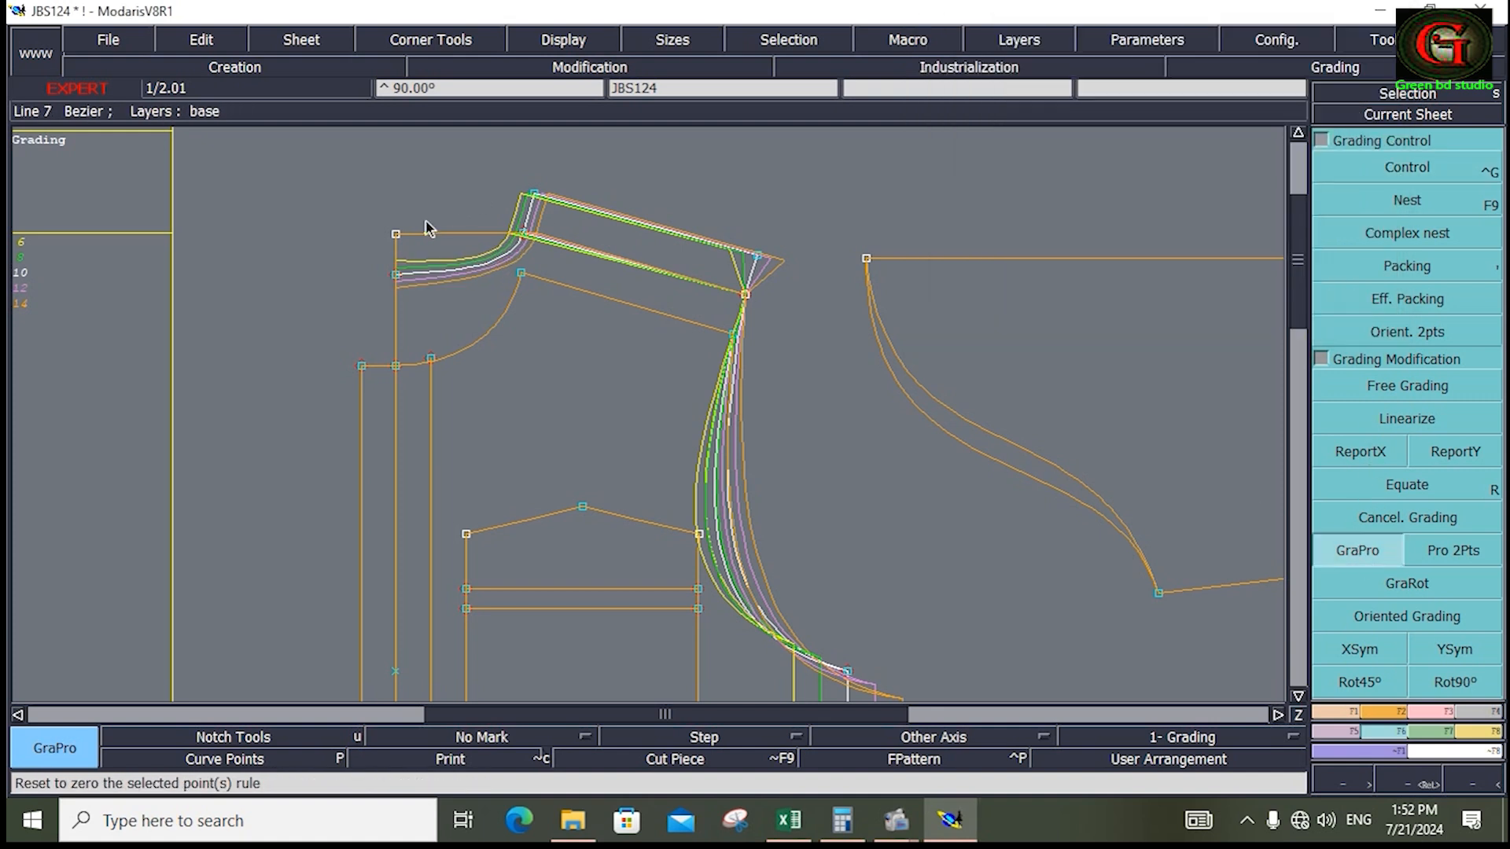
pyautogui.click(395, 275)
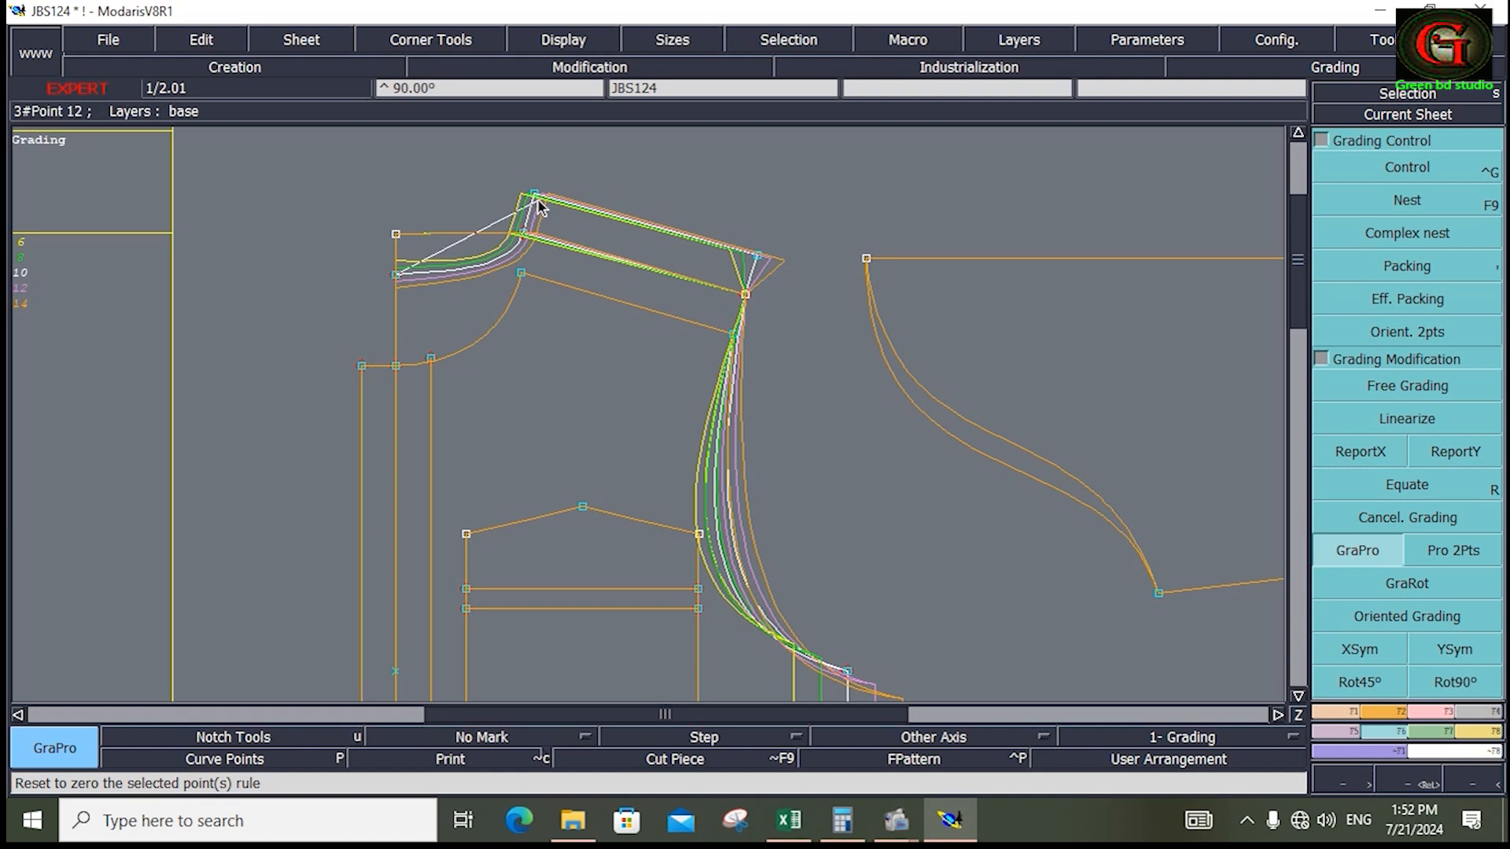
pyautogui.click(535, 194)
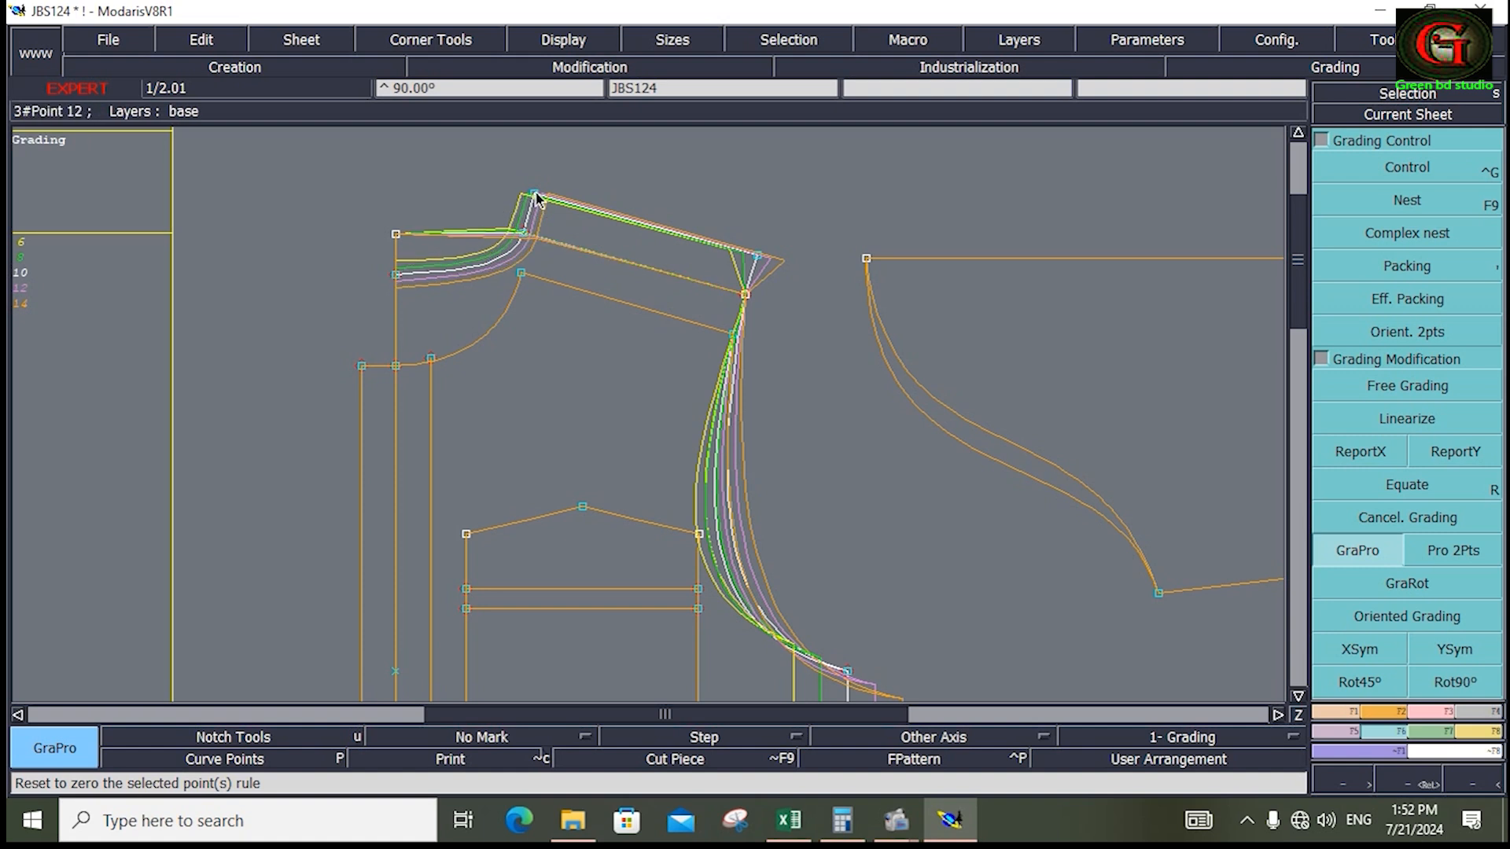
pyautogui.click(1437, 451)
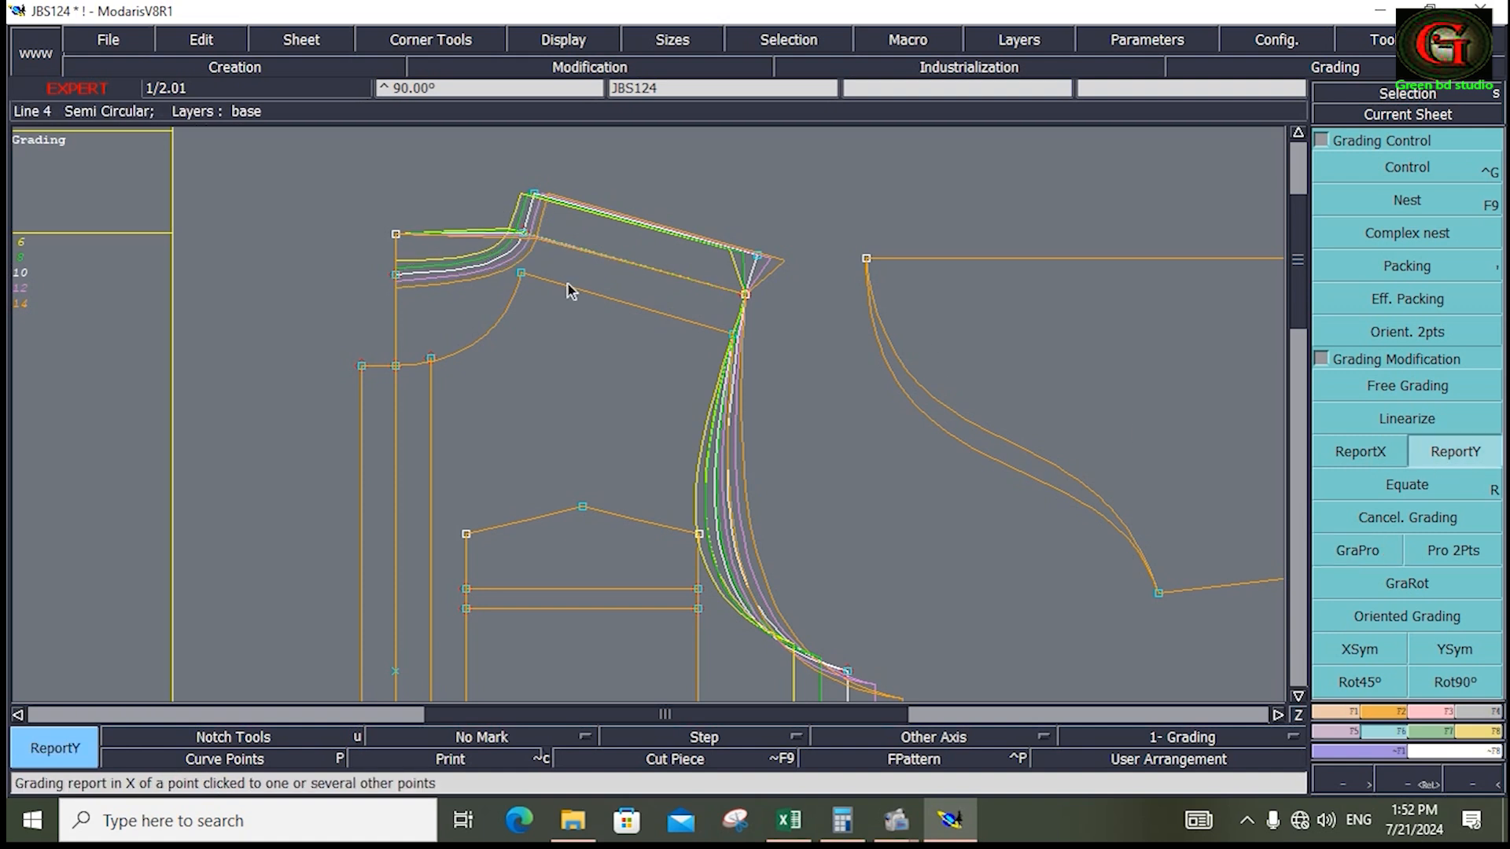
pyautogui.click(524, 236)
pyautogui.click(396, 233)
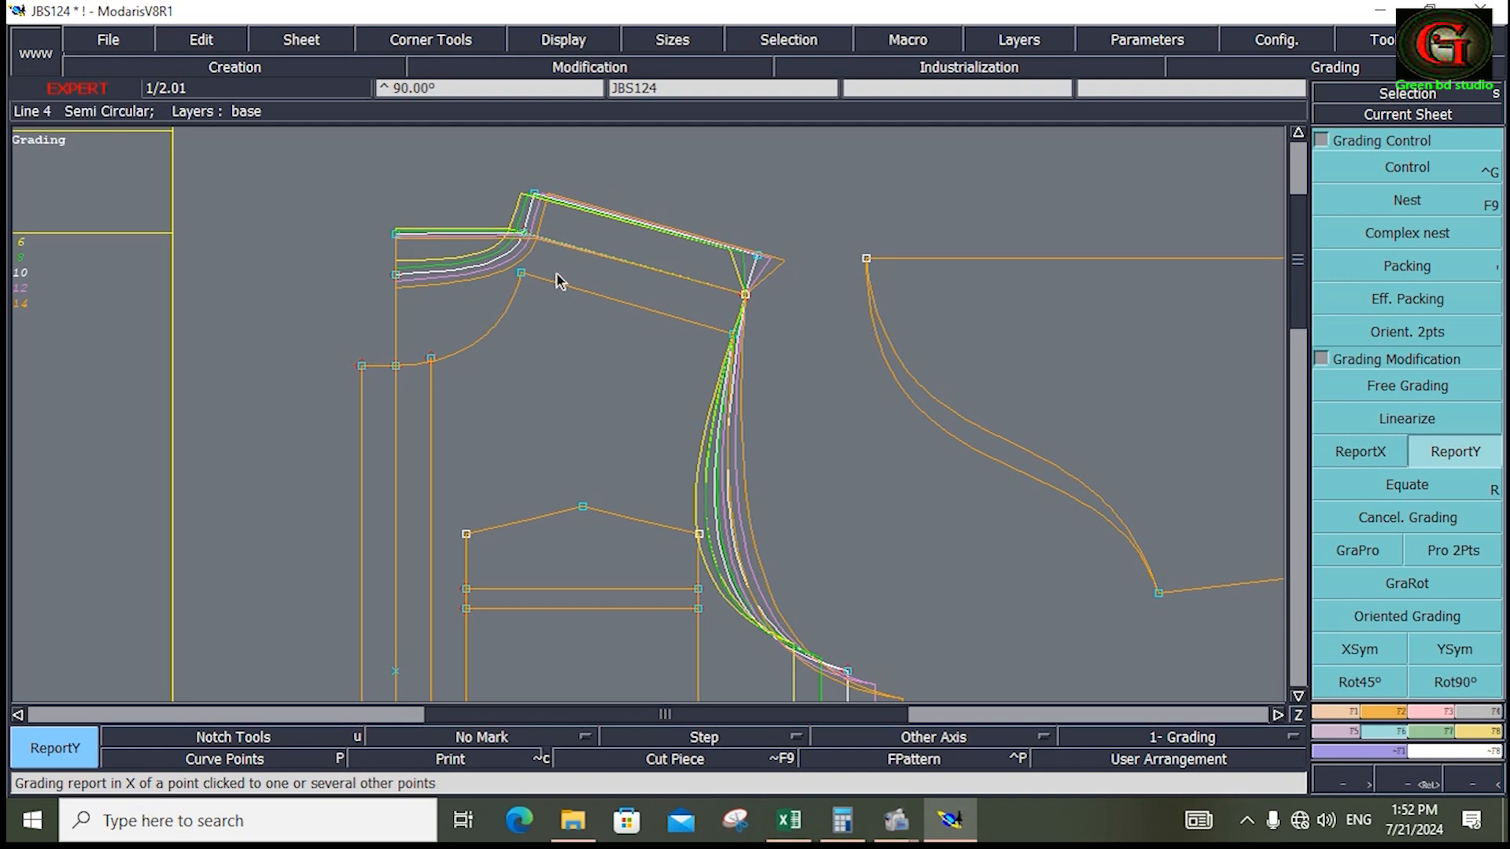
pyautogui.hotkey('ctrl', 'z')
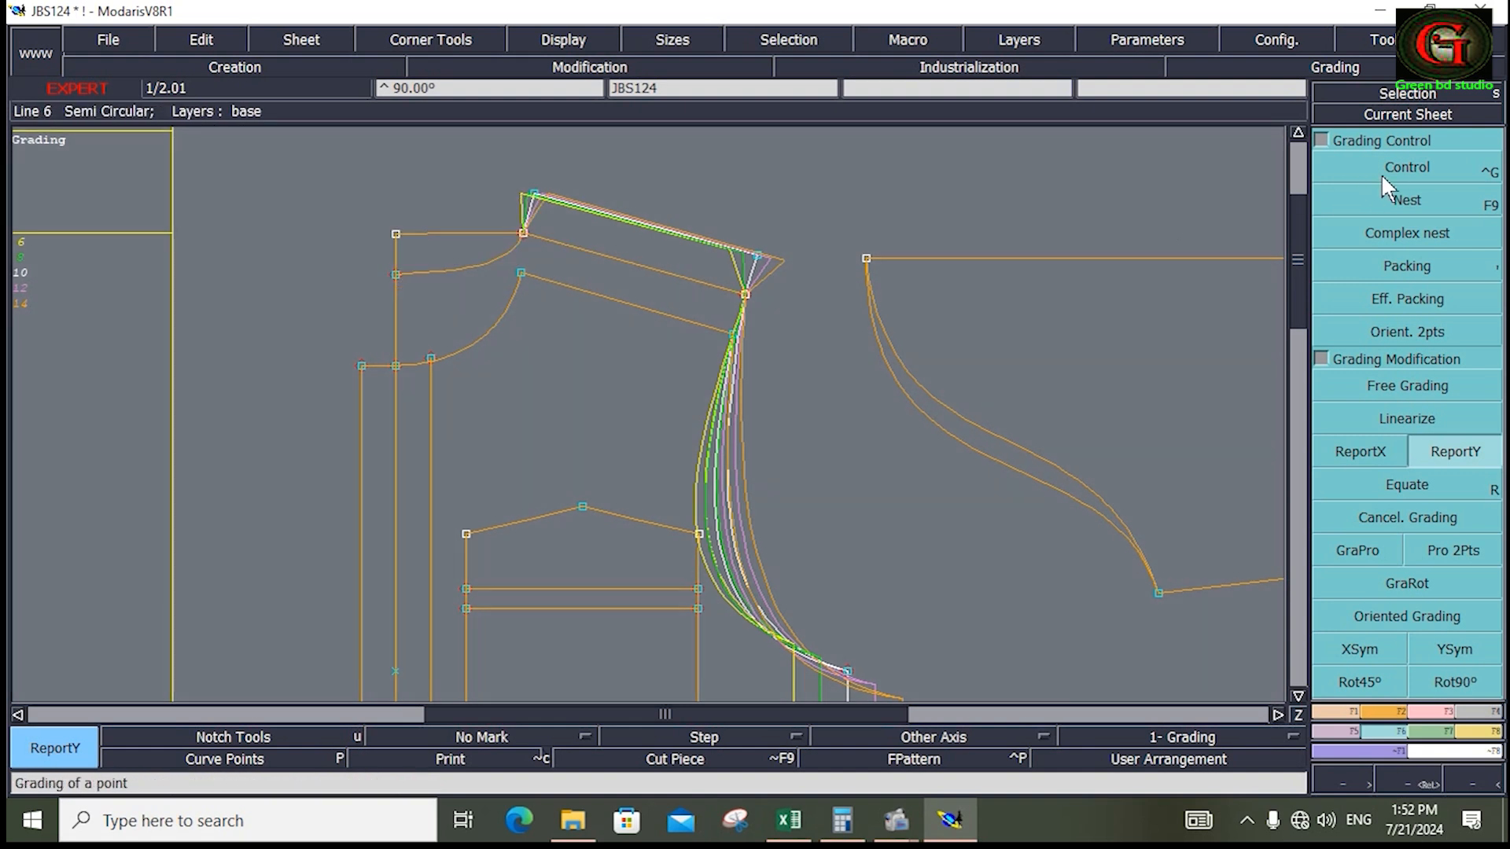
# Step: Set the ddy of the front neckline's outer placket-edge point to -0.125 between all sizes
pyautogui.click(1392, 167)
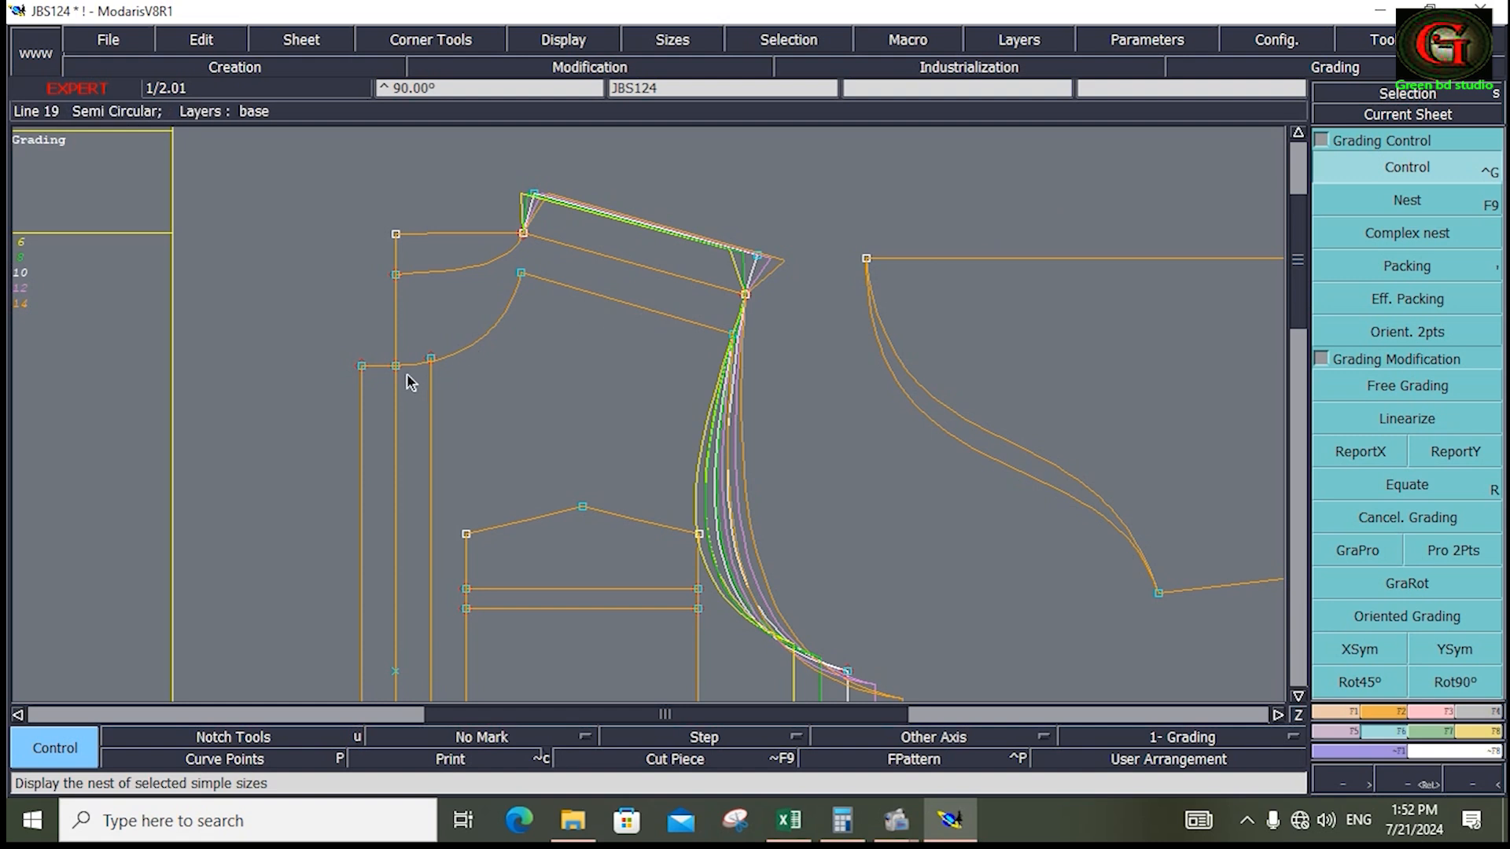
pyautogui.click(363, 367)
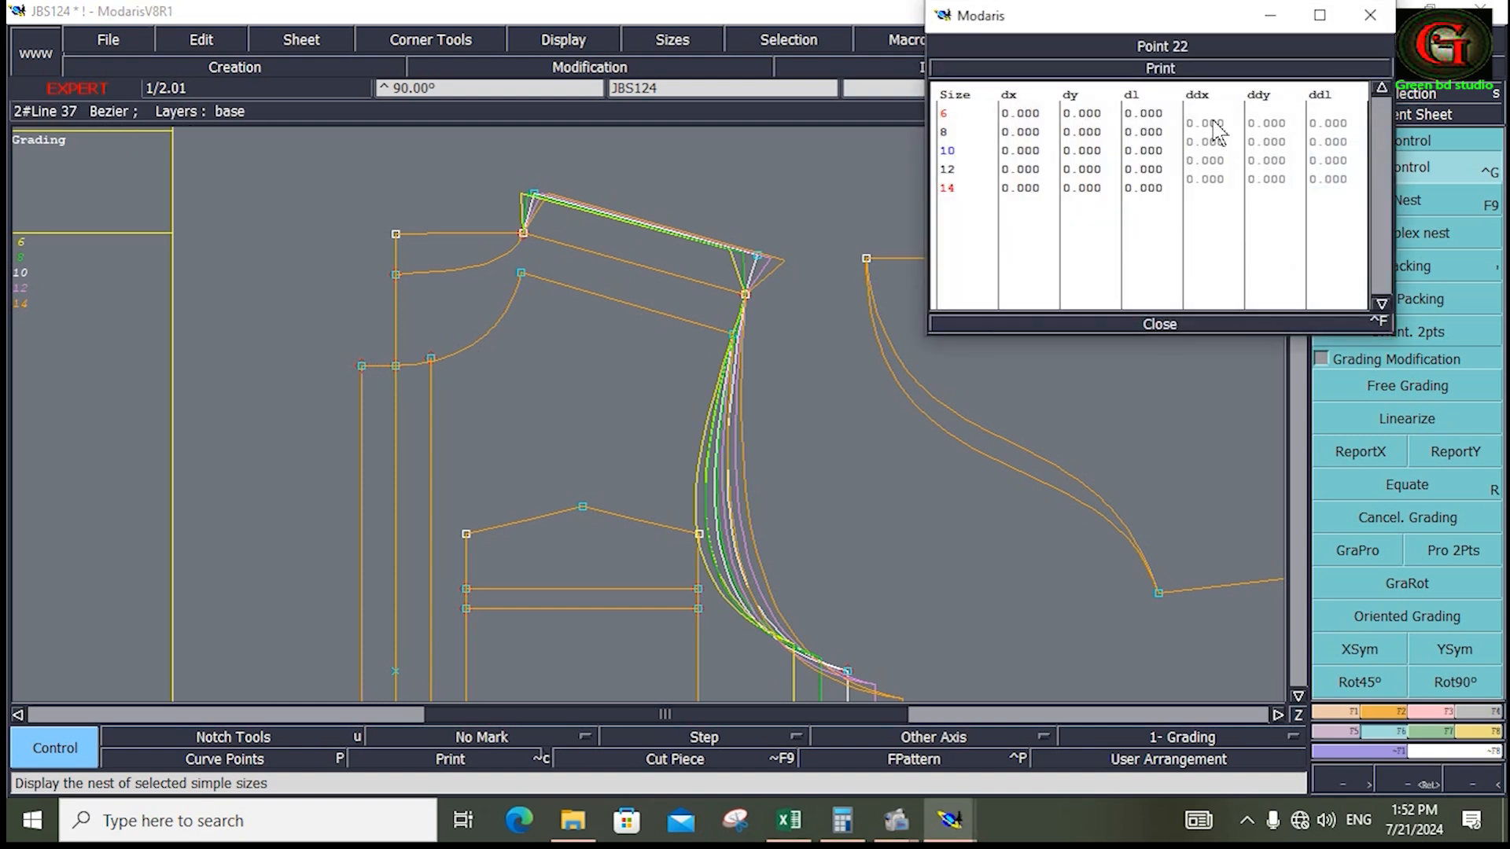
pyautogui.click(1203, 123)
pyautogui.moveTo(1276, 123); pyautogui.dragTo(1279, 191)
pyautogui.moveTo(1275, 121); pyautogui.dragTo(1276, 178)
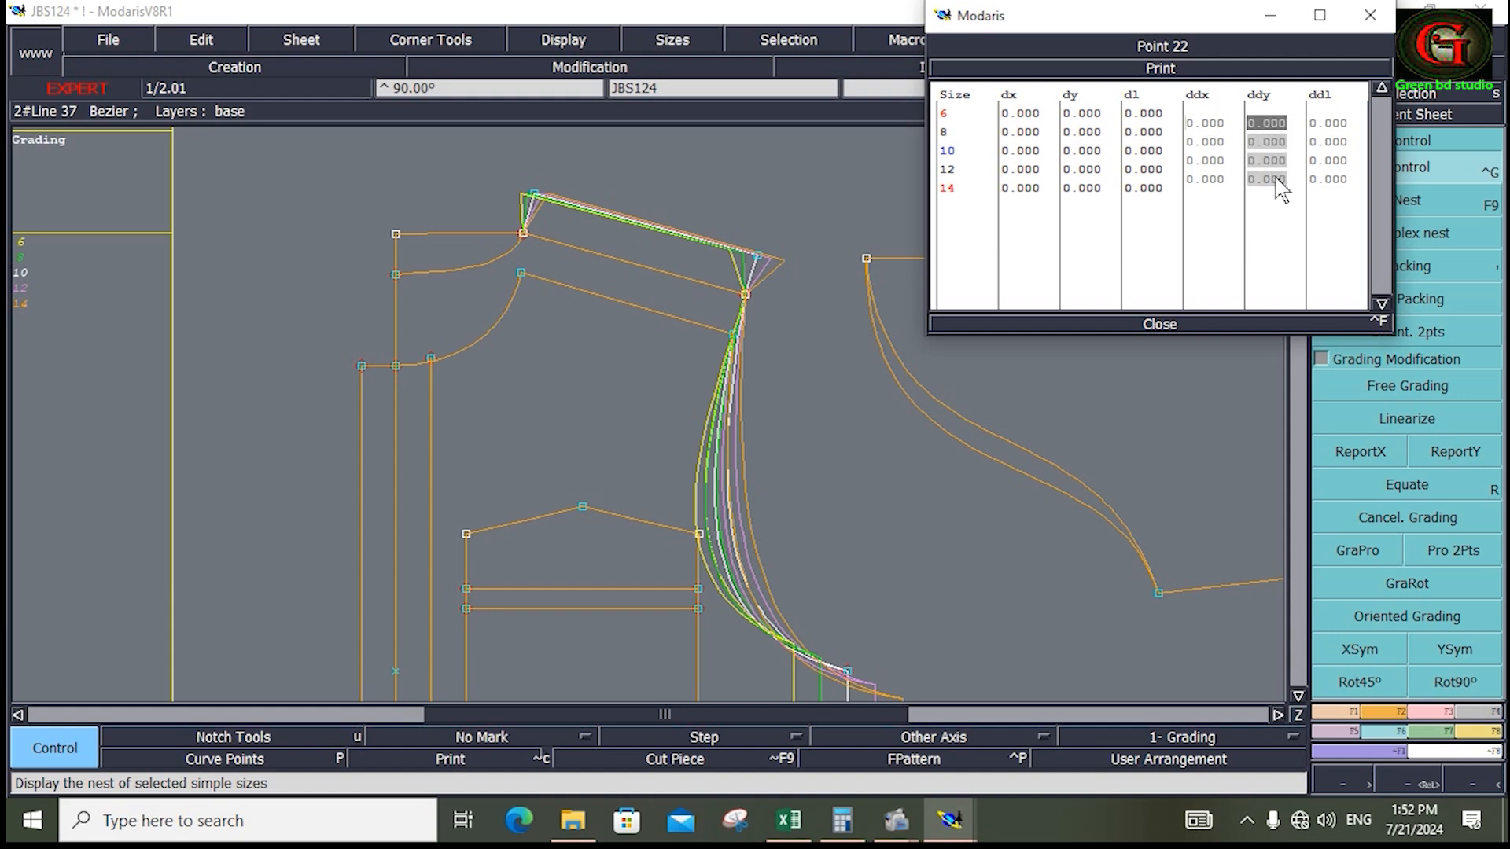
pyautogui.write('-.125')
pyautogui.press('Return')
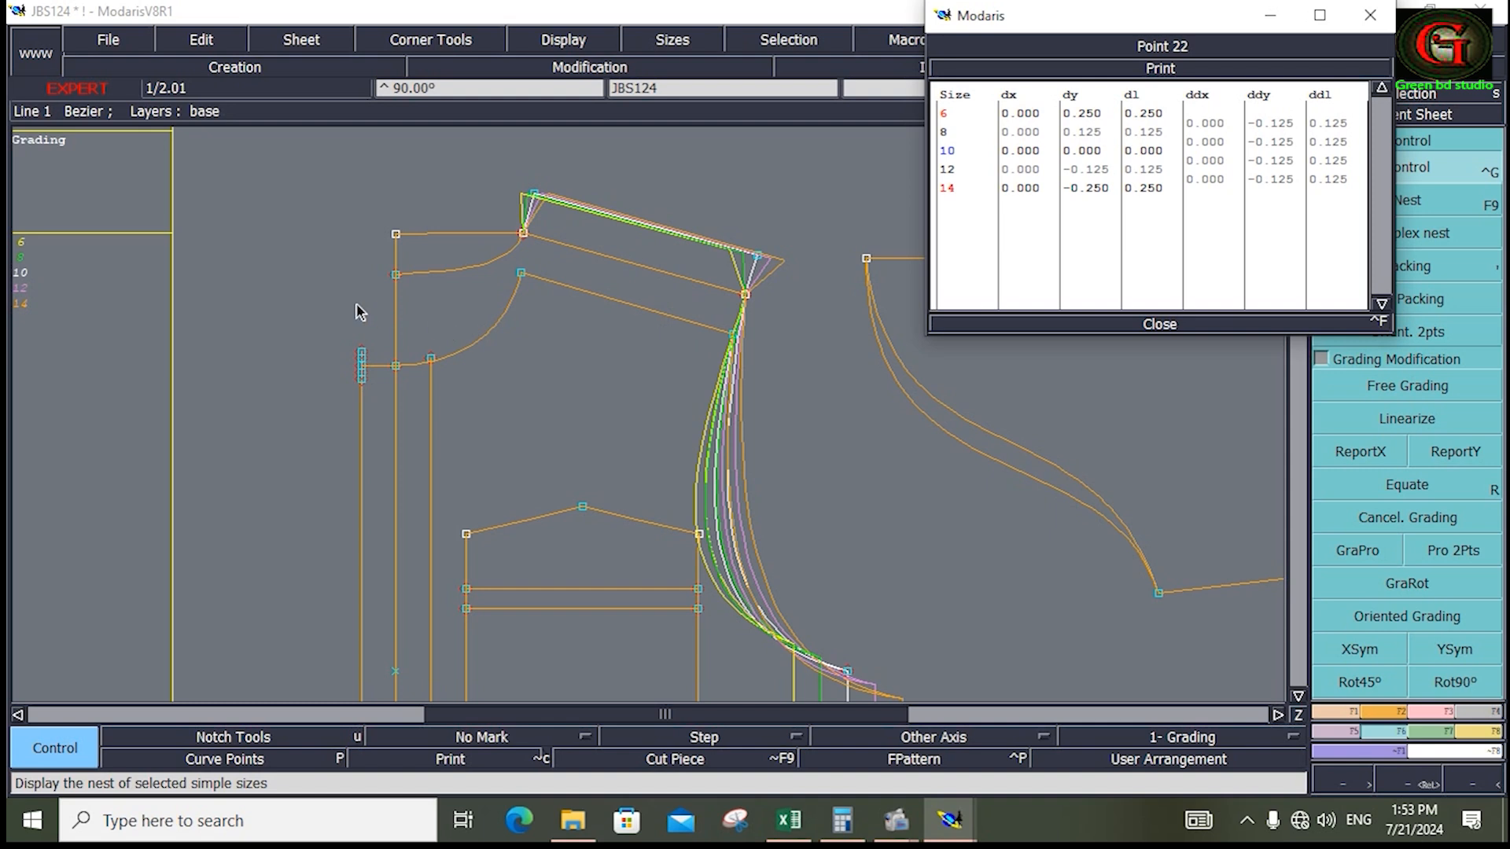
# Step: Report the placket-edge neck point's Y grading onto the neighbouring front neckline points at the centre line and placket
pyautogui.moveTo(325, 318); pyautogui.dragTo(459, 389)
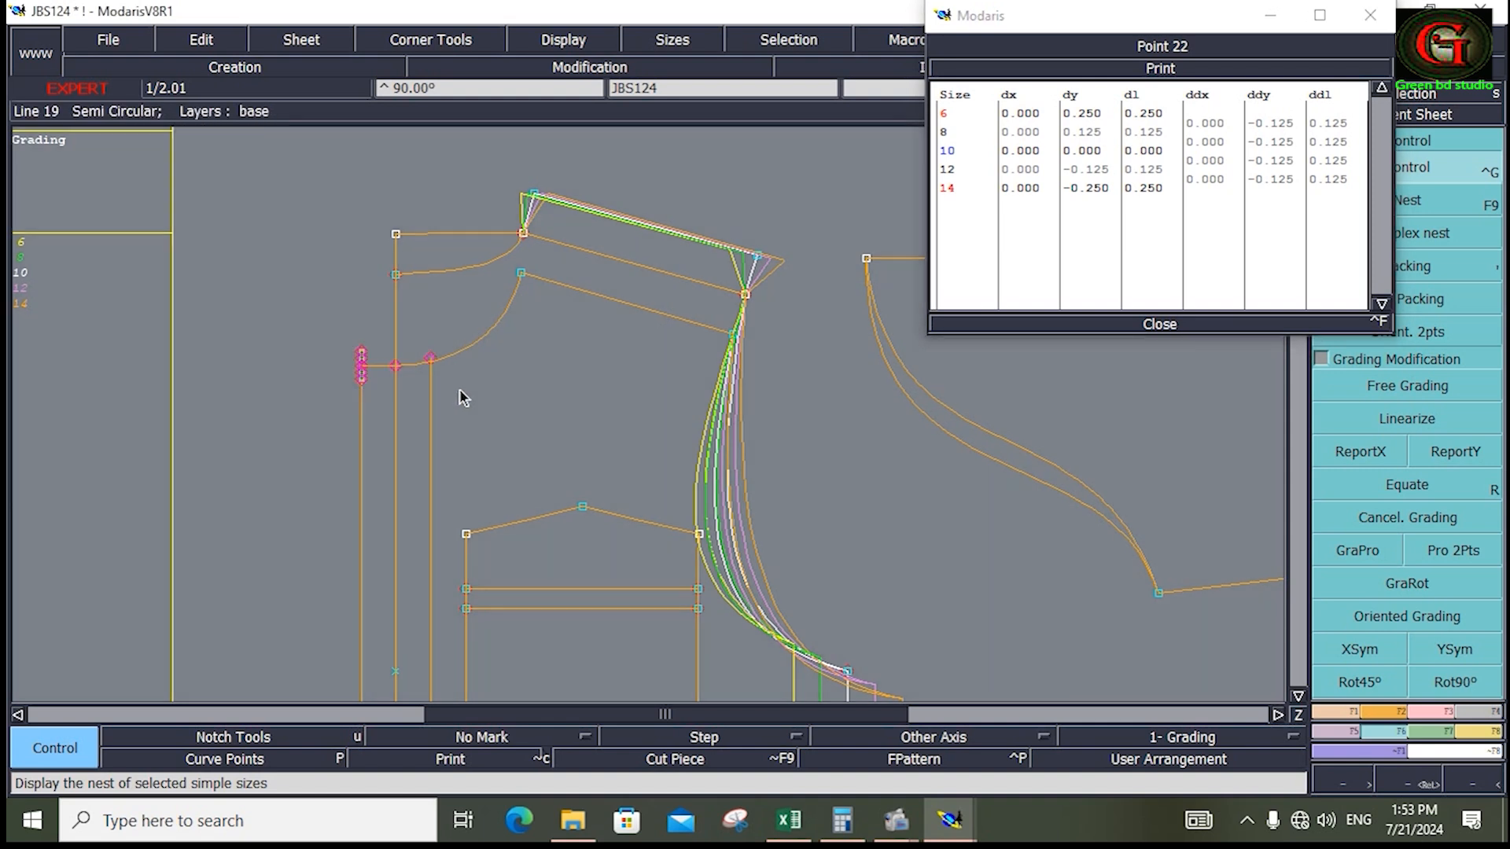
pyautogui.click(1451, 454)
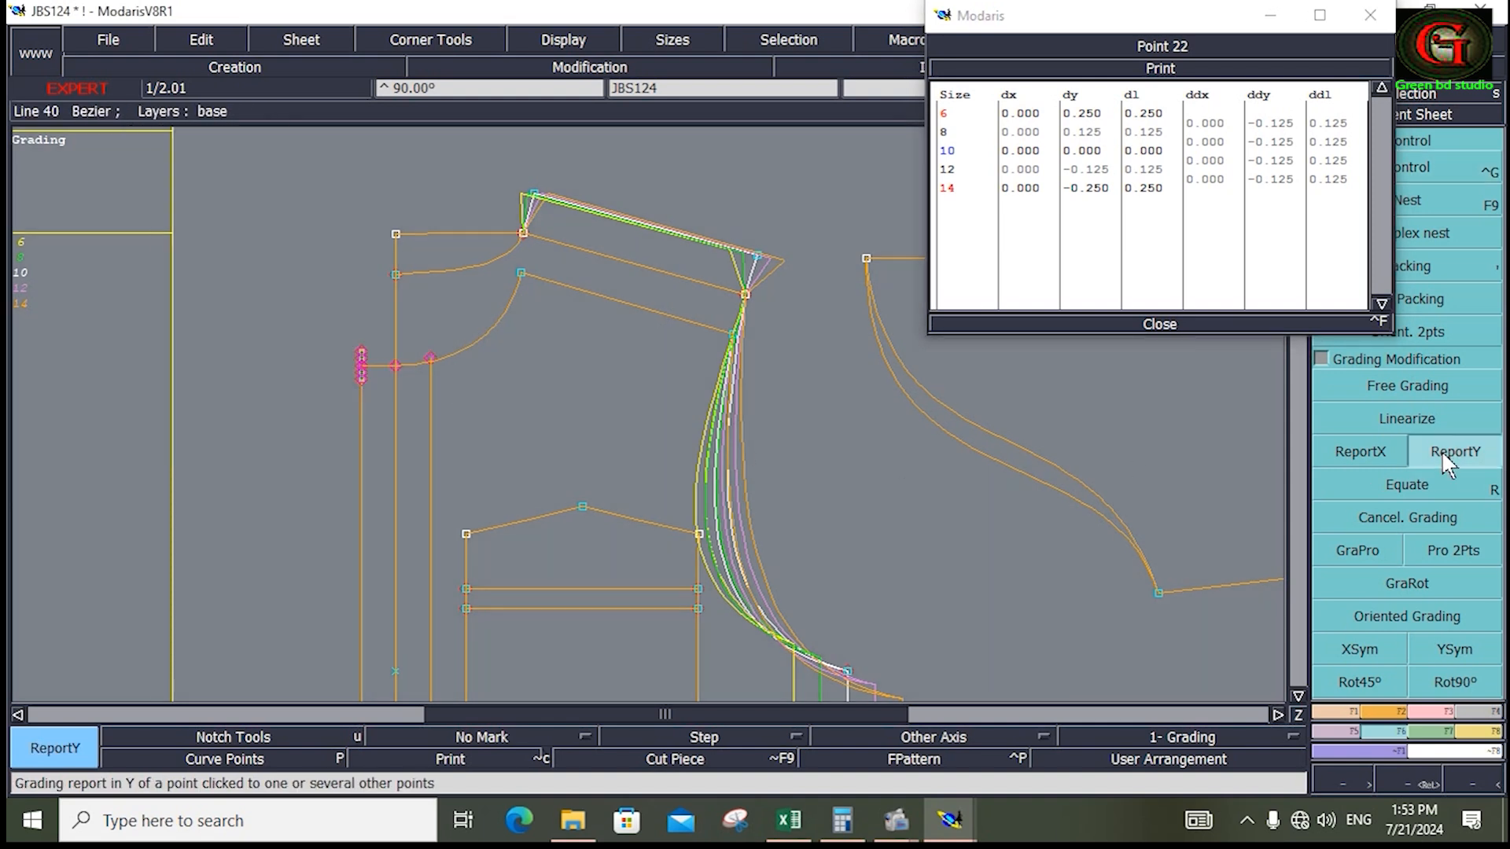
pyautogui.click(363, 367)
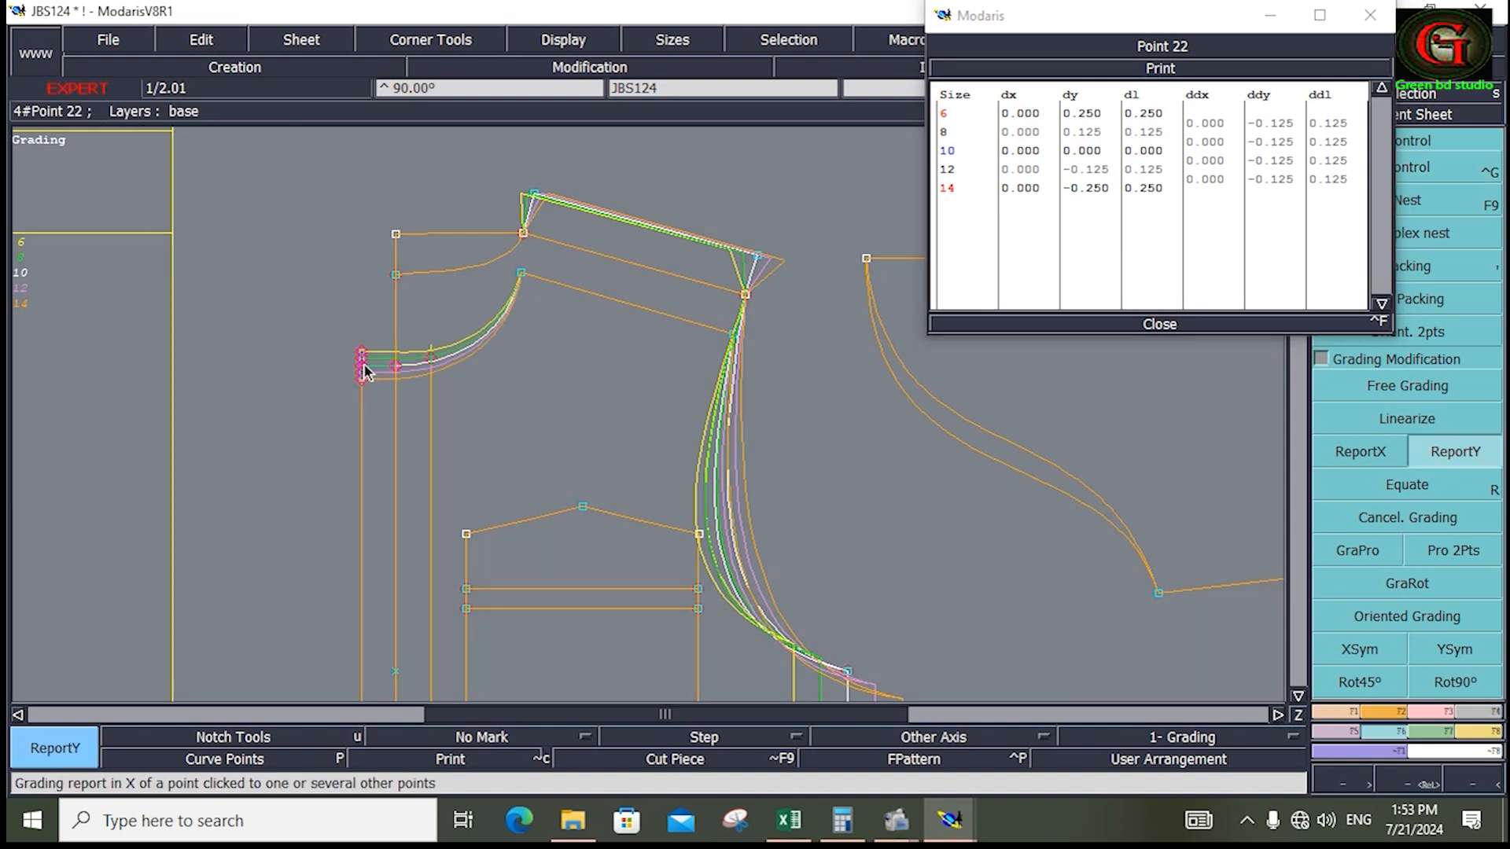
pyautogui.click(520, 392)
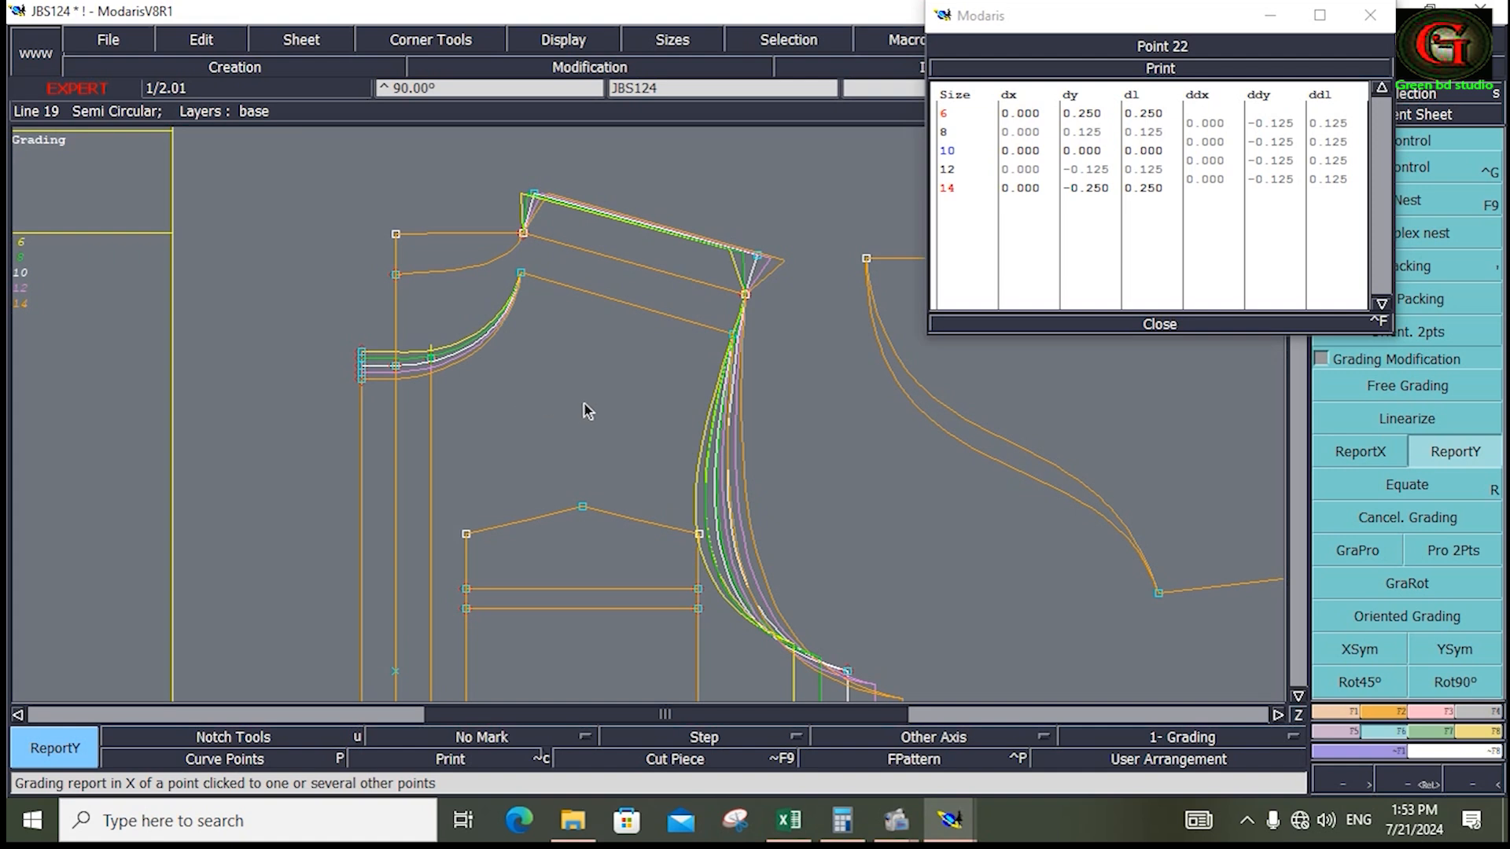
# Step: Equate the uppermost neck point's grading onto the front neck-shoulder point, and grade the back neck curve proportionally between its two ends
pyautogui.click(1413, 486)
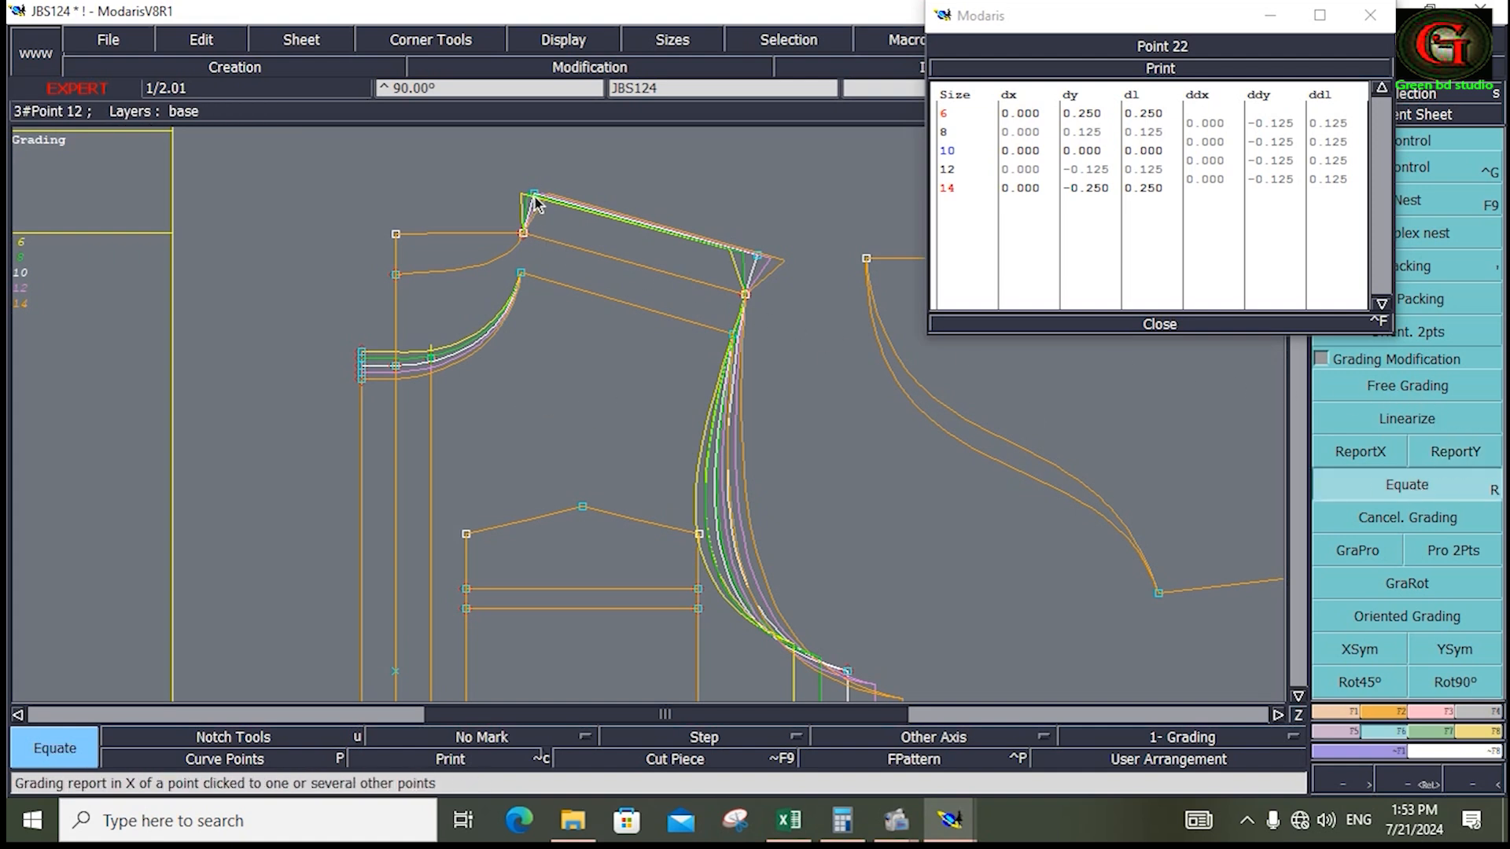
pyautogui.click(521, 277)
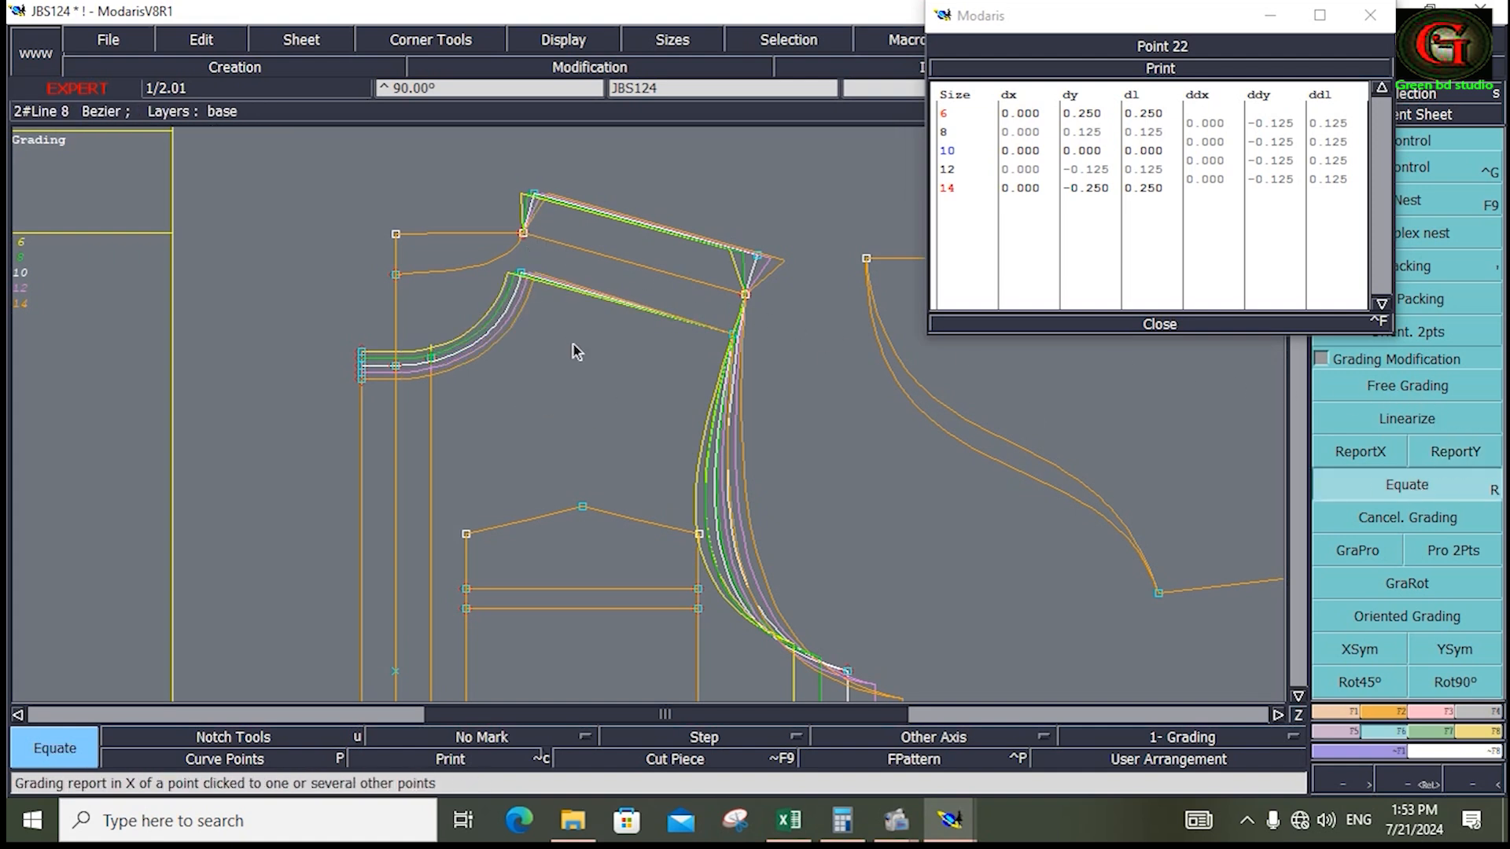
pyautogui.click(1372, 551)
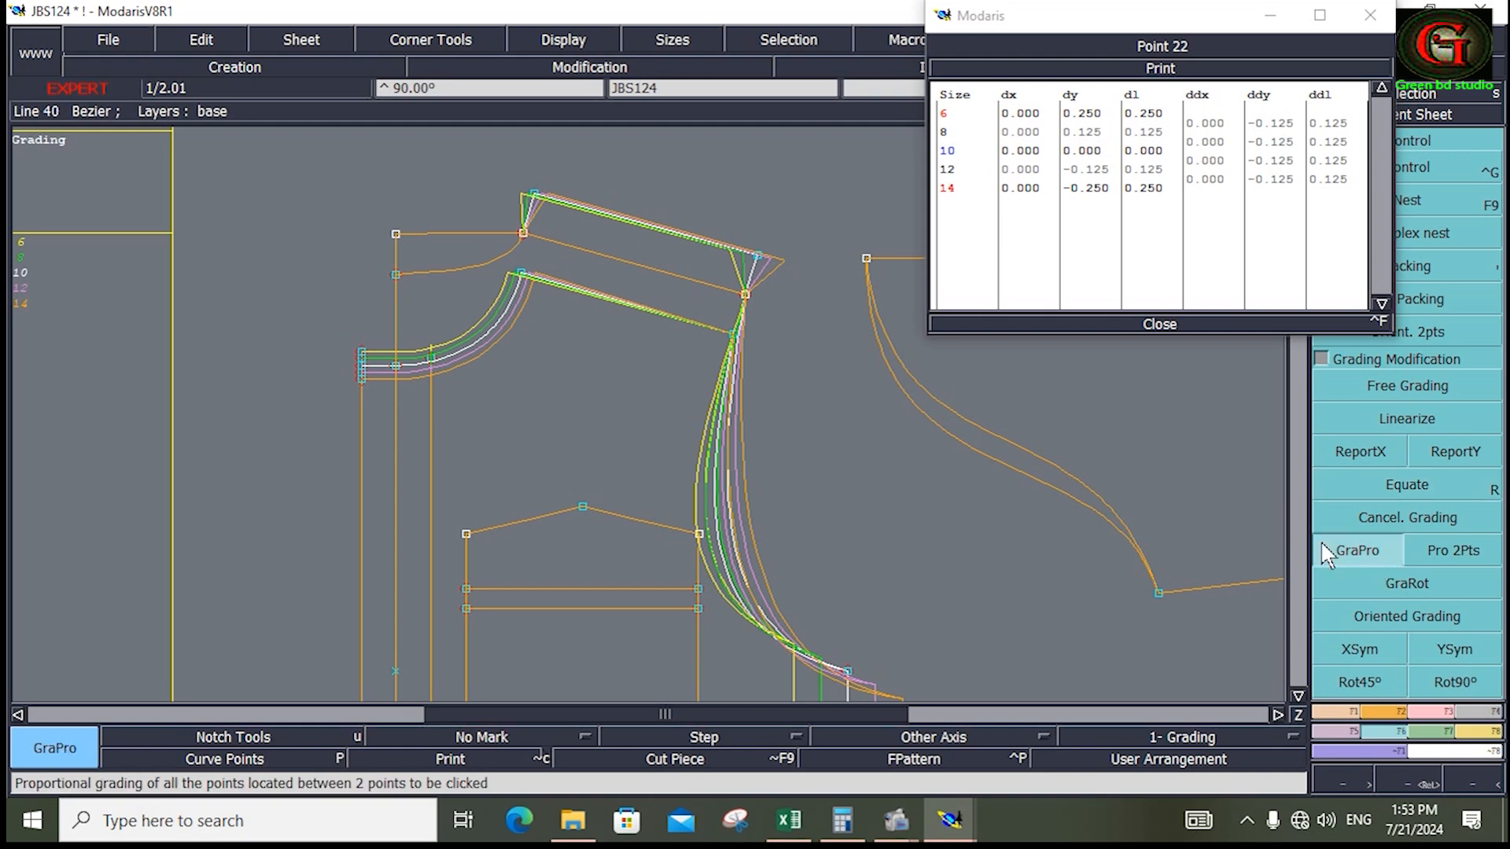
pyautogui.click(395, 275)
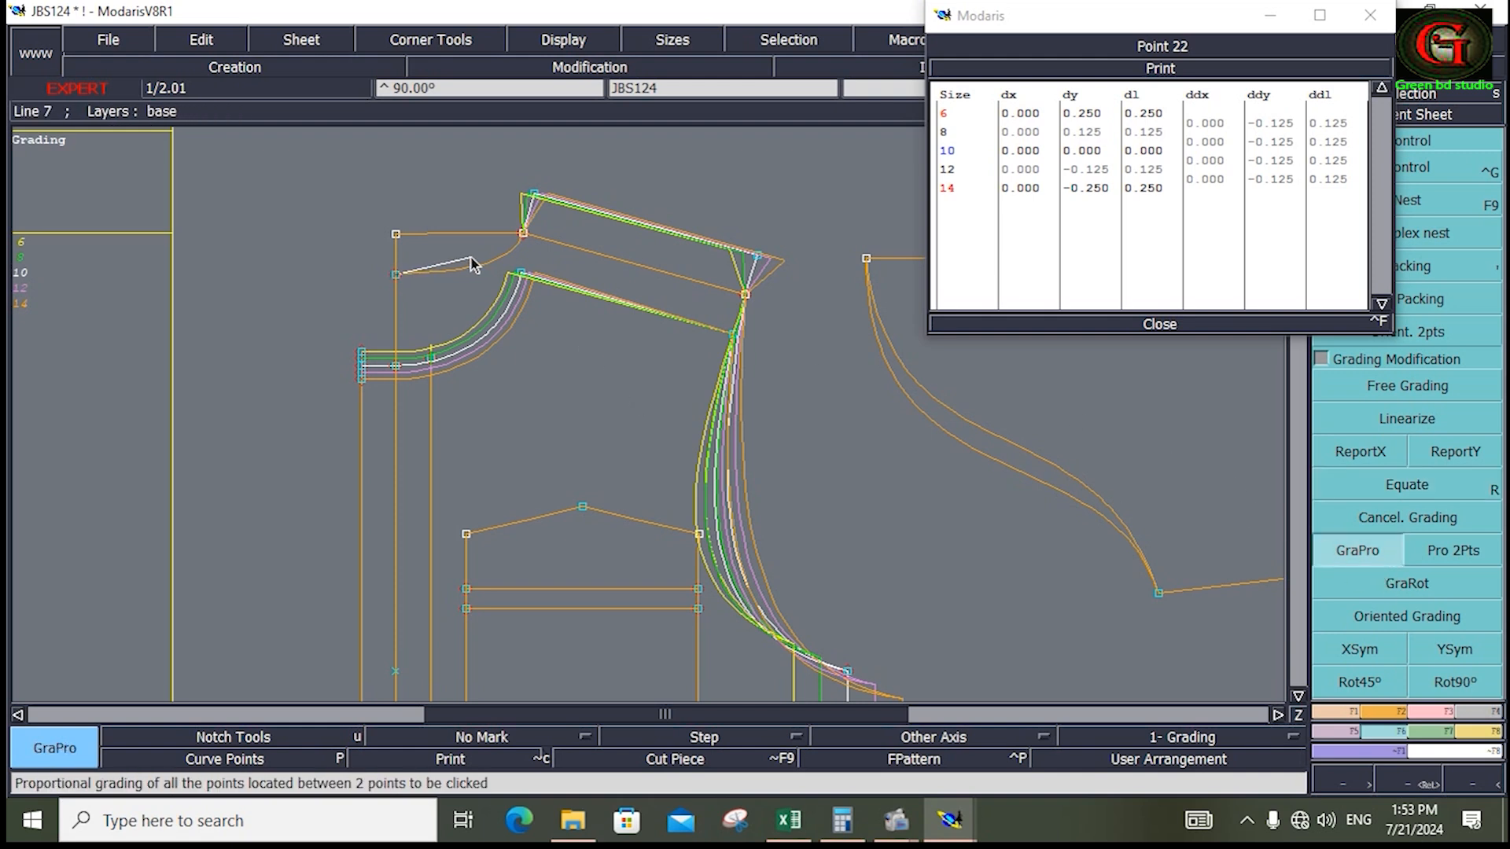
pyautogui.click(532, 200)
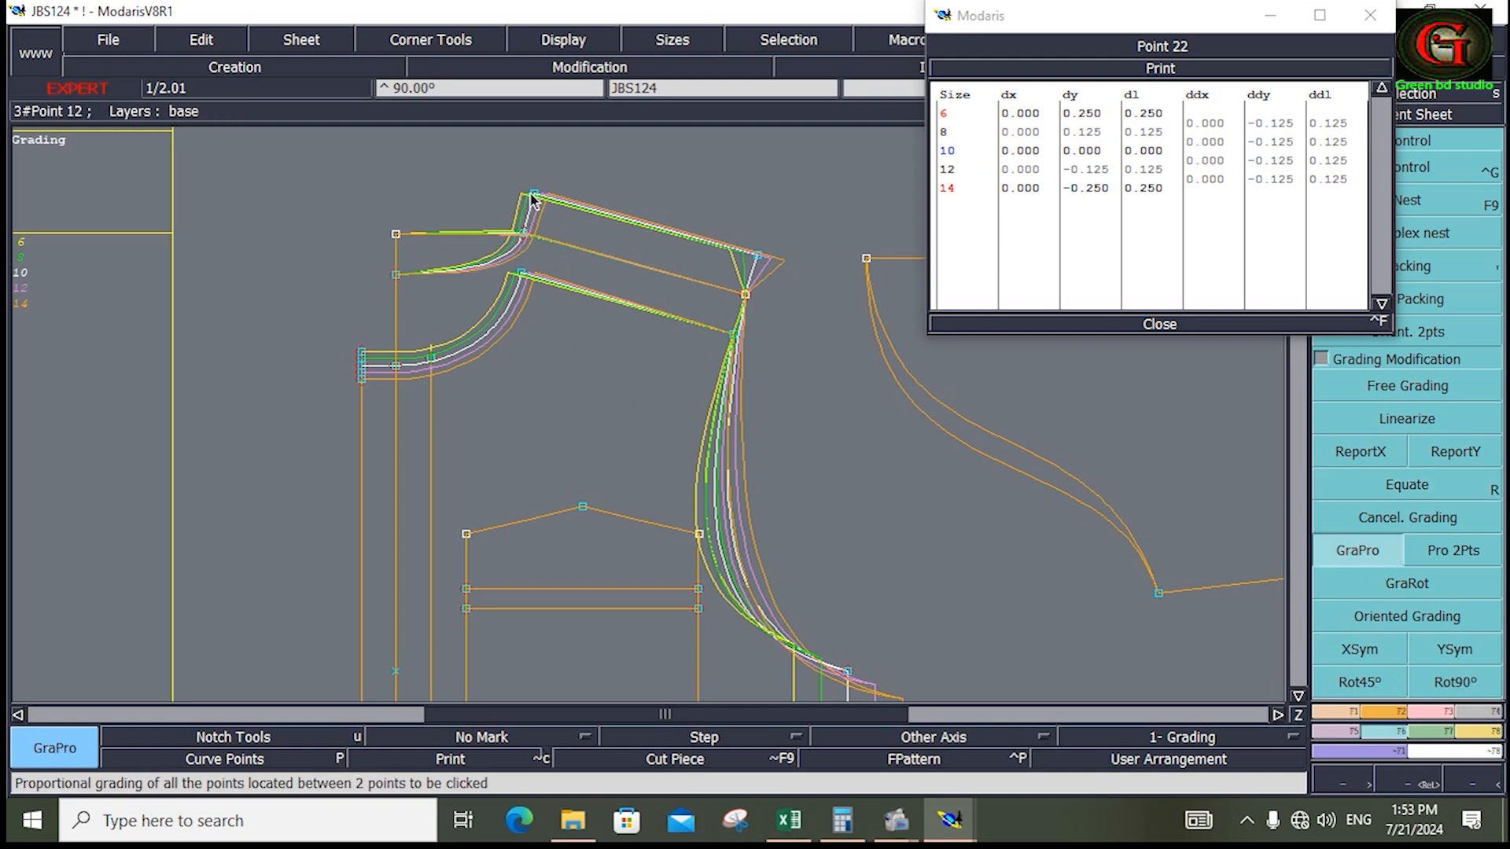
# Step: Set the back neck centre point's ddy to 0.062 between sizes 8 and 10
pyautogui.click(1436, 158)
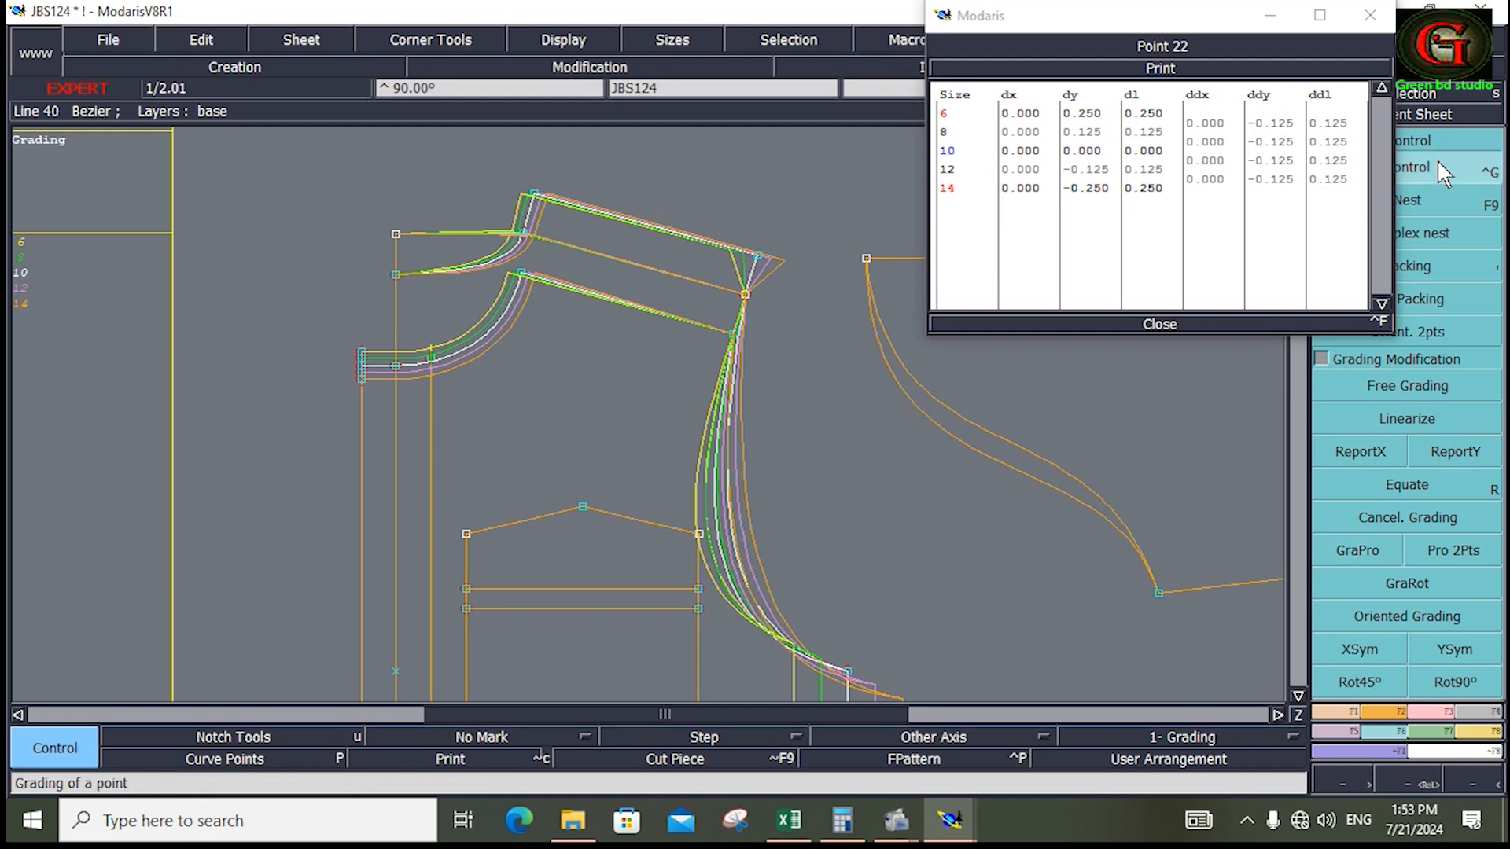
pyautogui.click(395, 275)
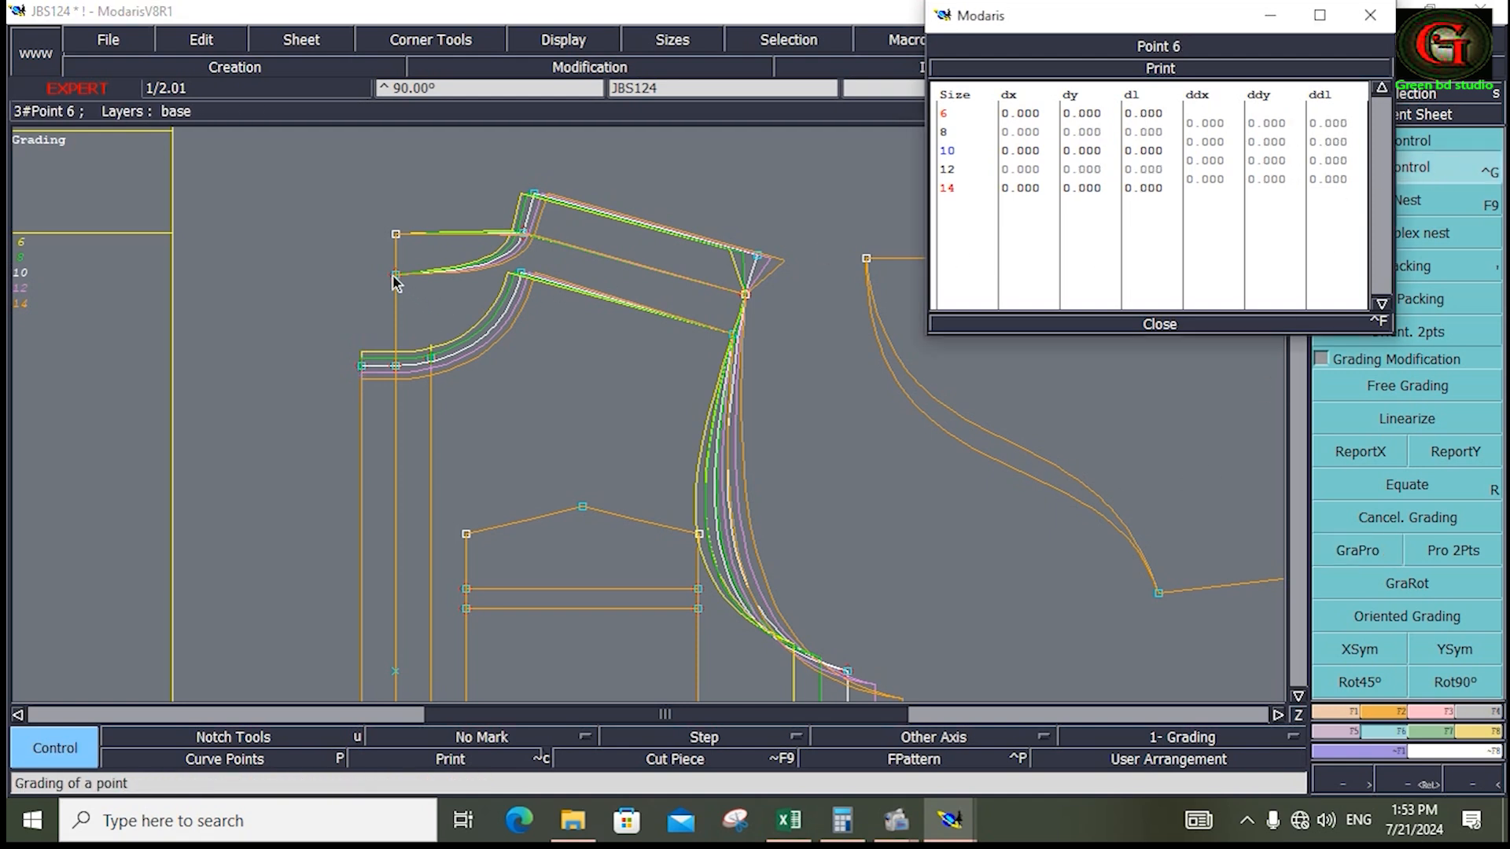
pyautogui.click(1281, 146)
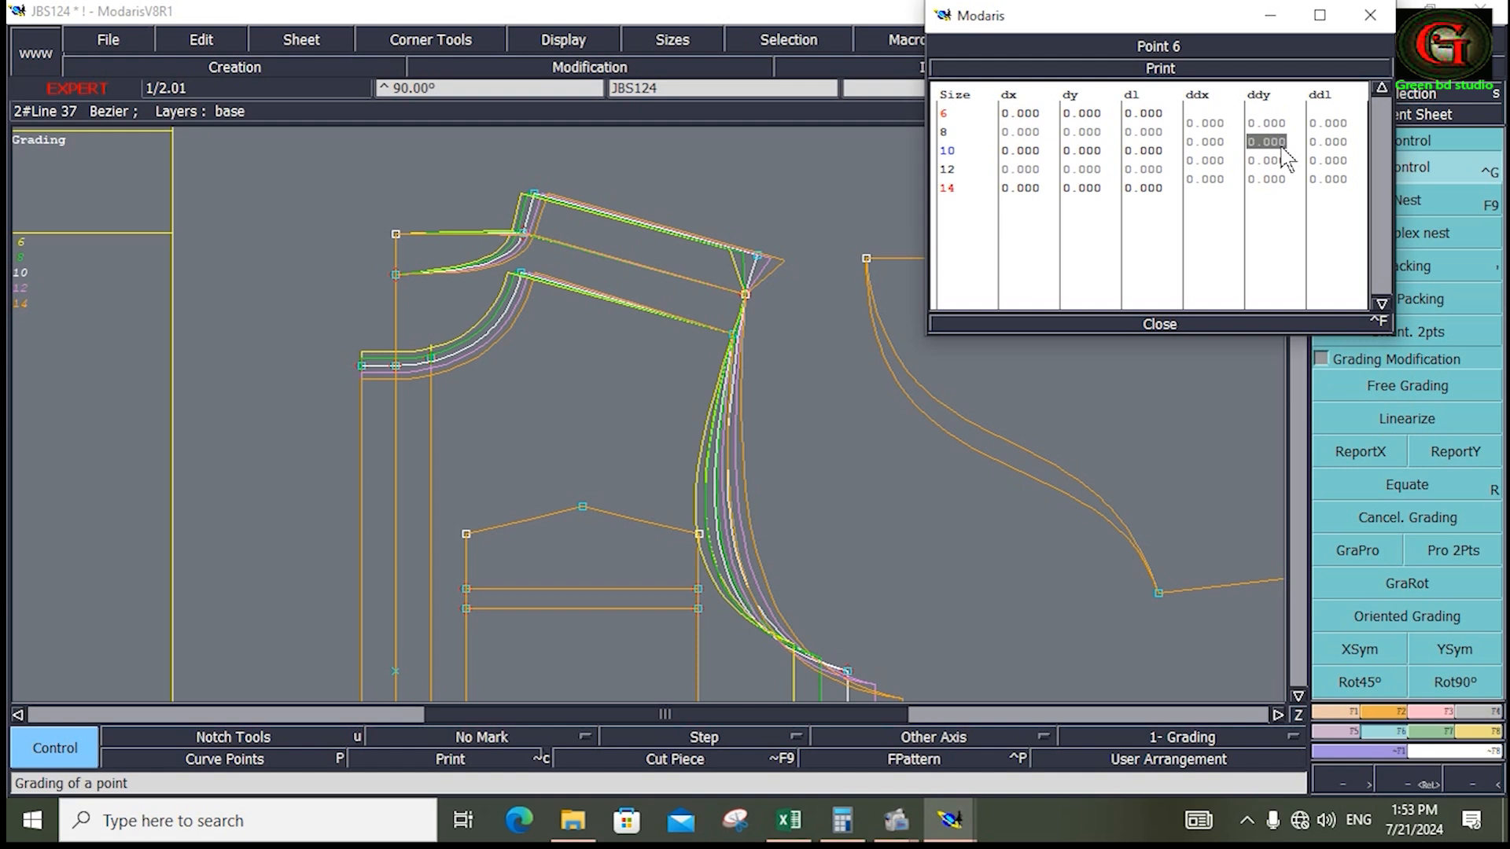
pyautogui.write('.062')
pyautogui.press('Return')
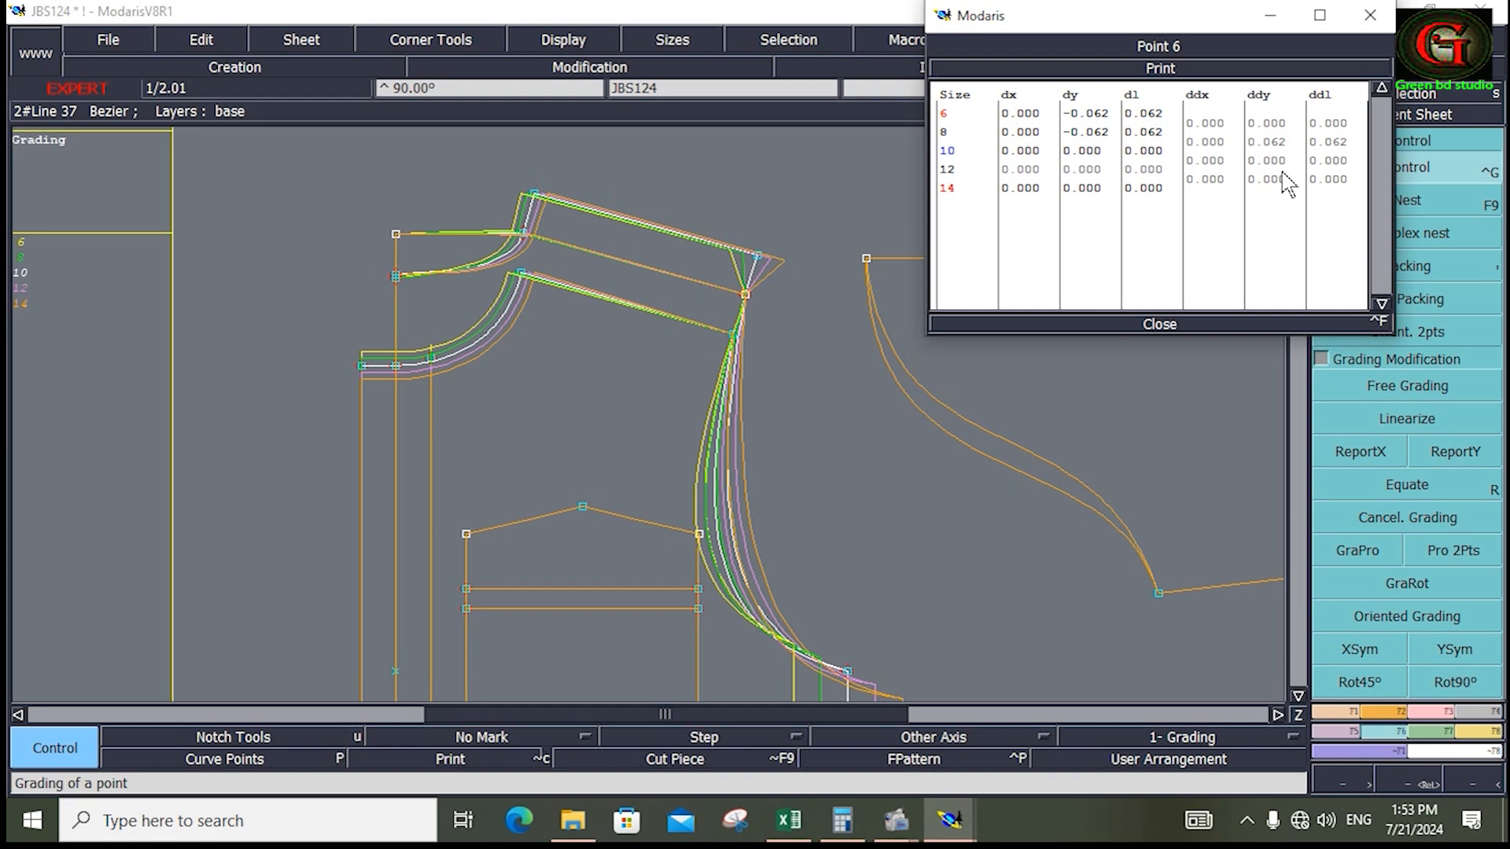
# Step: Set the back neck centre point's ddy to 0.062 between sizes 6 and 8, 0 between 8 and 10, and -0.062 between 10 and 12
pyautogui.click(1272, 126)
pyautogui.write('.062')
pyautogui.press('Return')
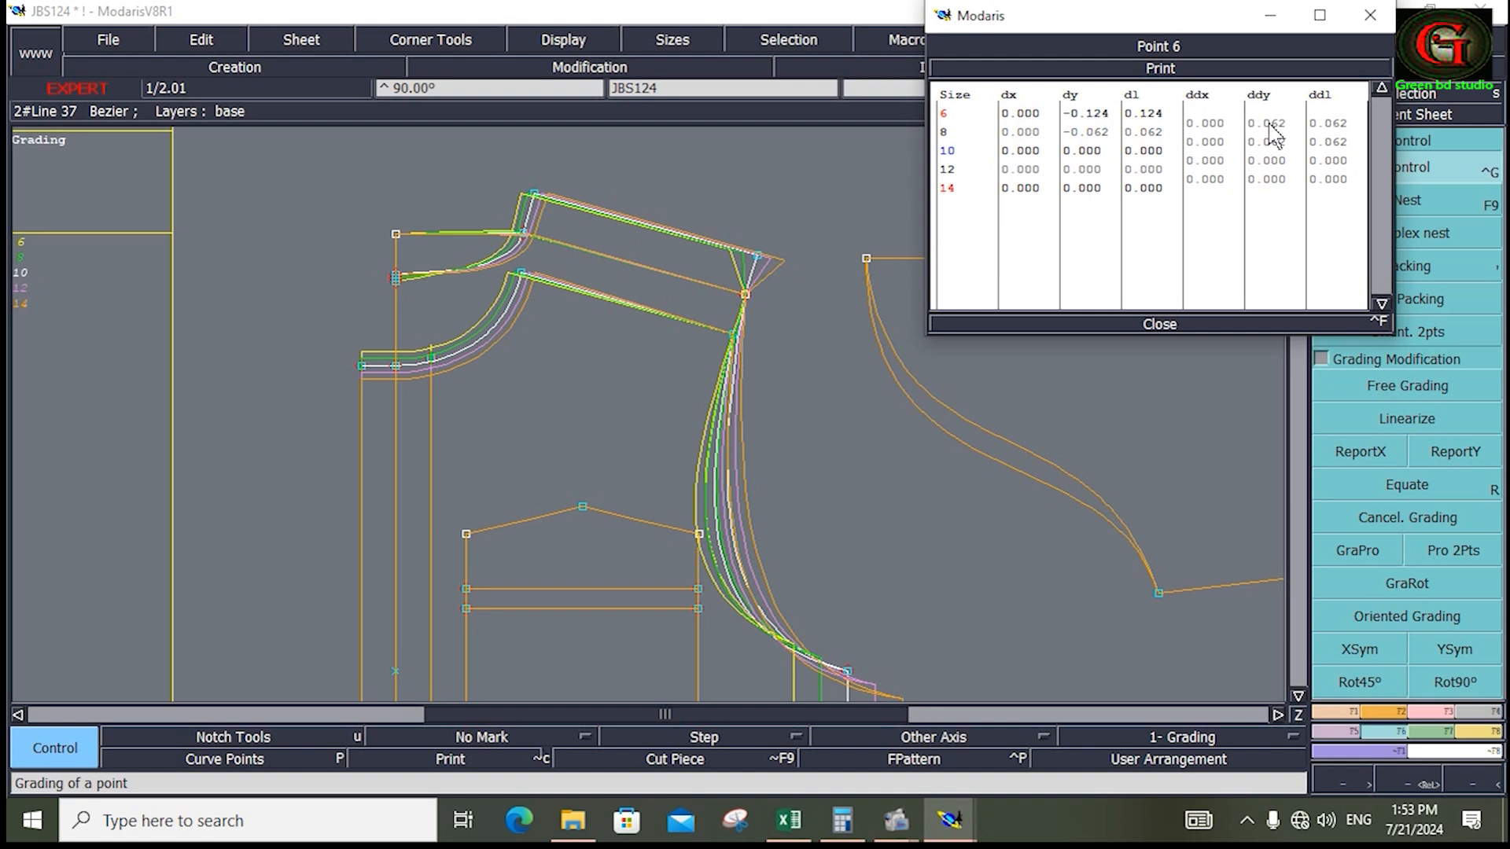
pyautogui.click(1283, 160)
pyautogui.write('-0.062')
pyautogui.press('Return')
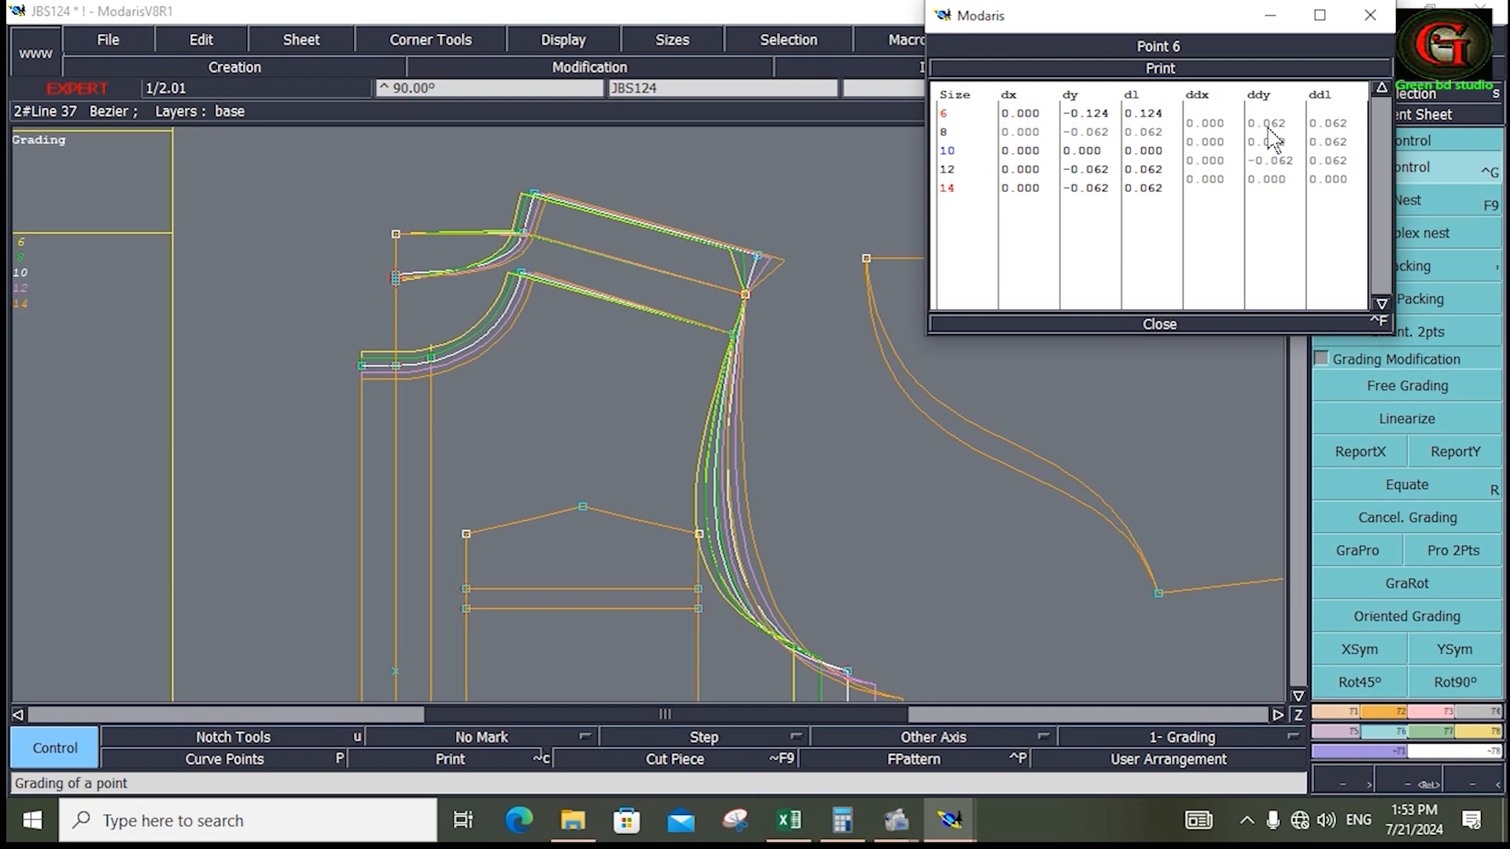
pyautogui.click(1268, 142)
pyautogui.write('0')
pyautogui.press('Return')
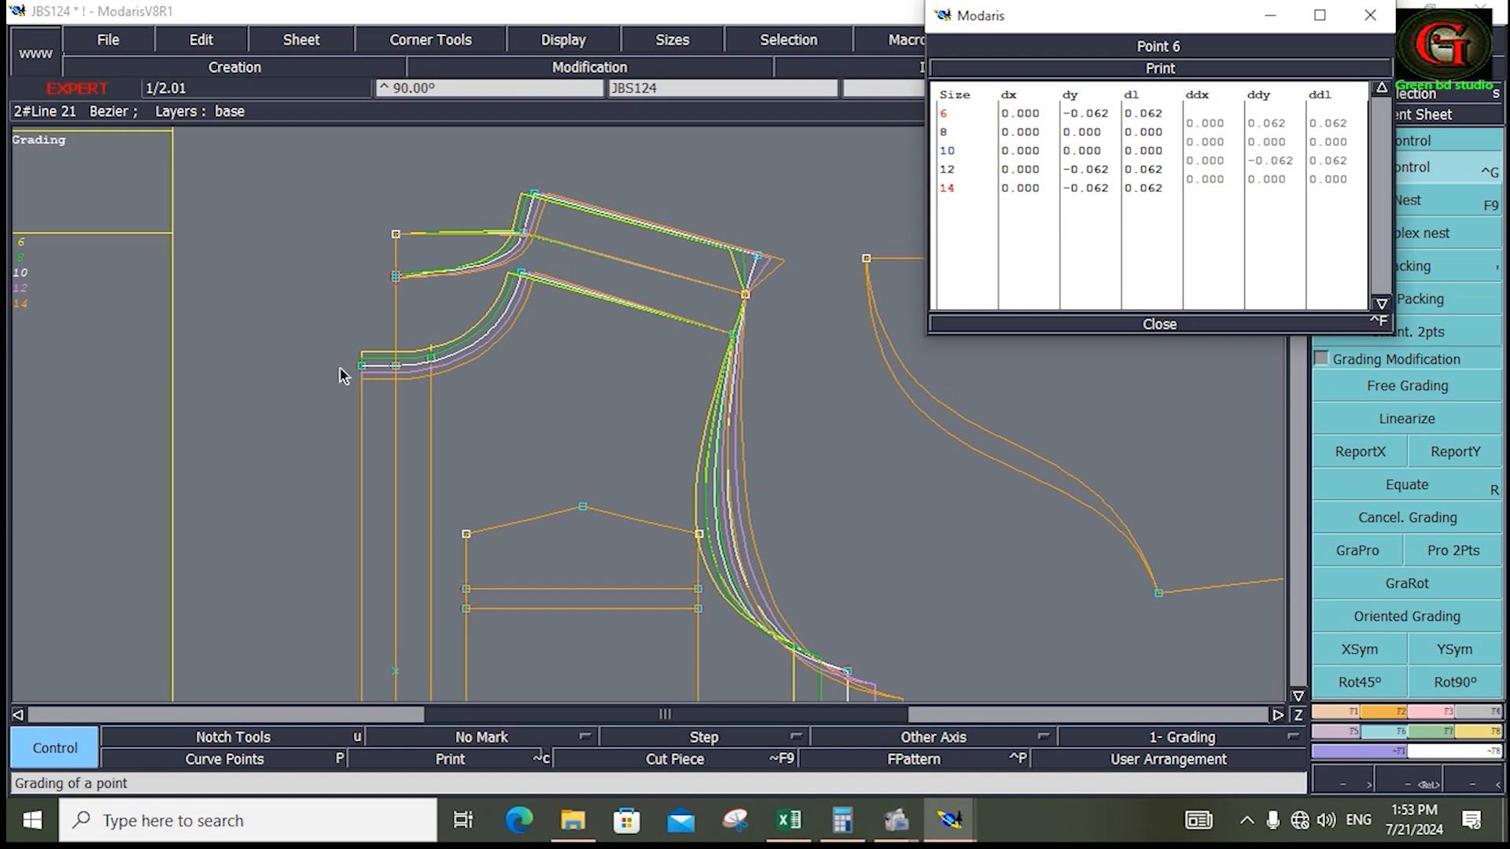
pyautogui.click(1149, 324)
# Step: Reopen the back neck centre point's grading and set its ddy to -0.062 between sizes 6 and 8
pyautogui.press('z')
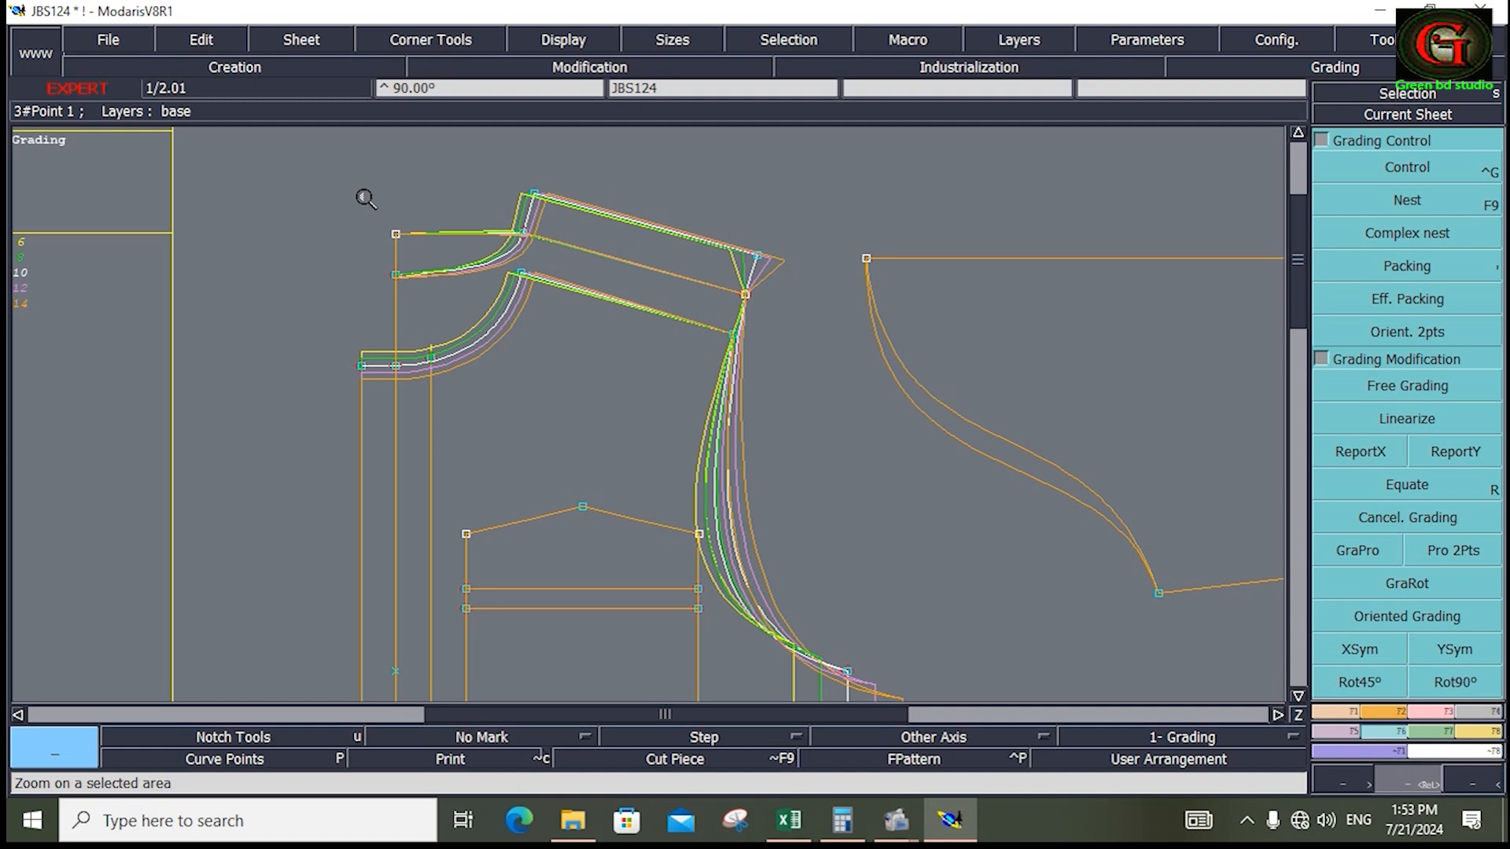
pyautogui.moveTo(350, 177); pyautogui.dragTo(551, 300)
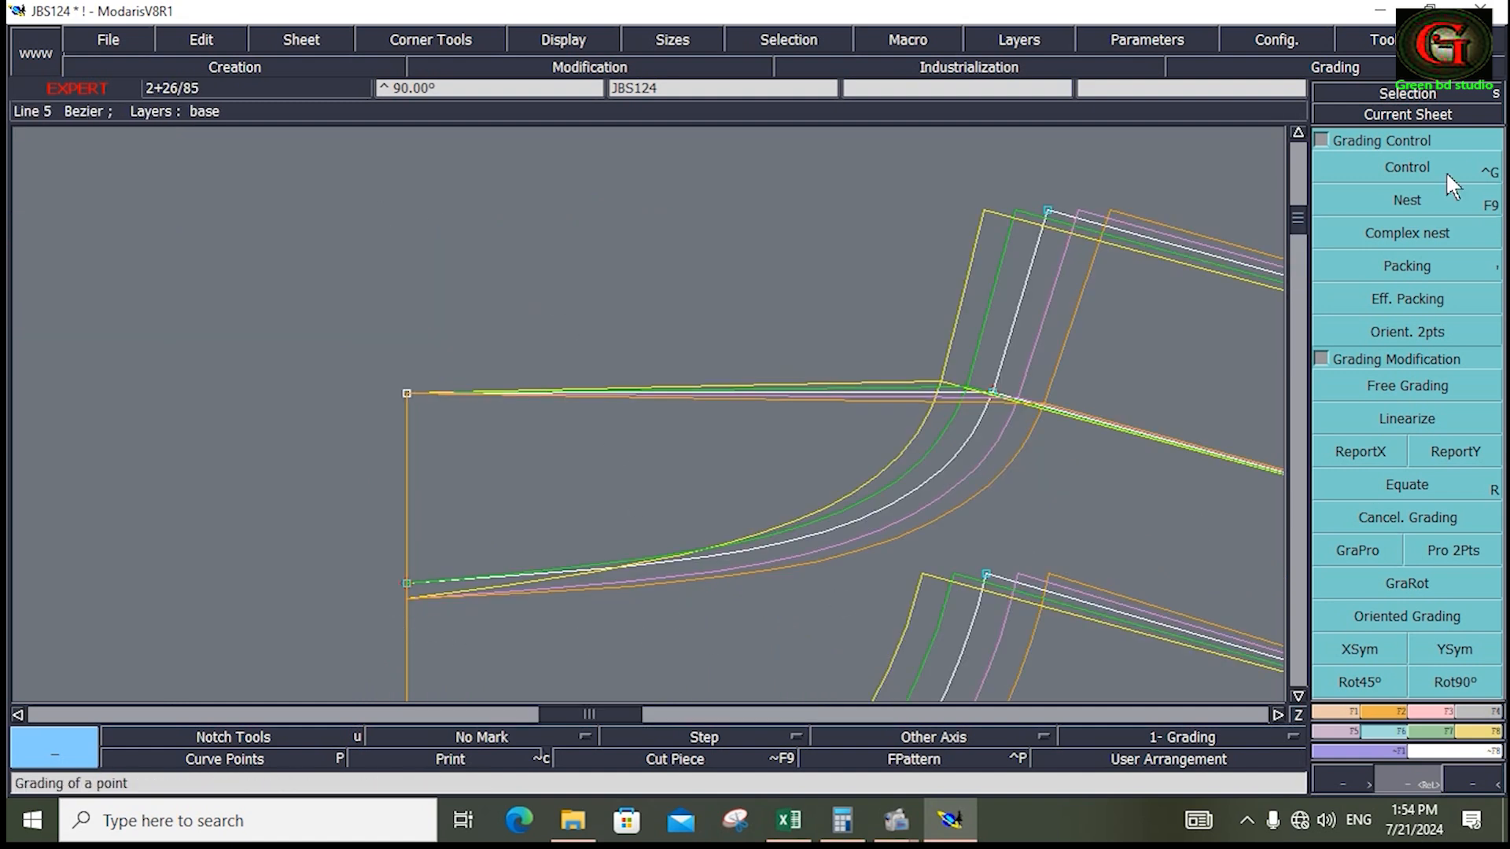
pyautogui.click(1419, 169)
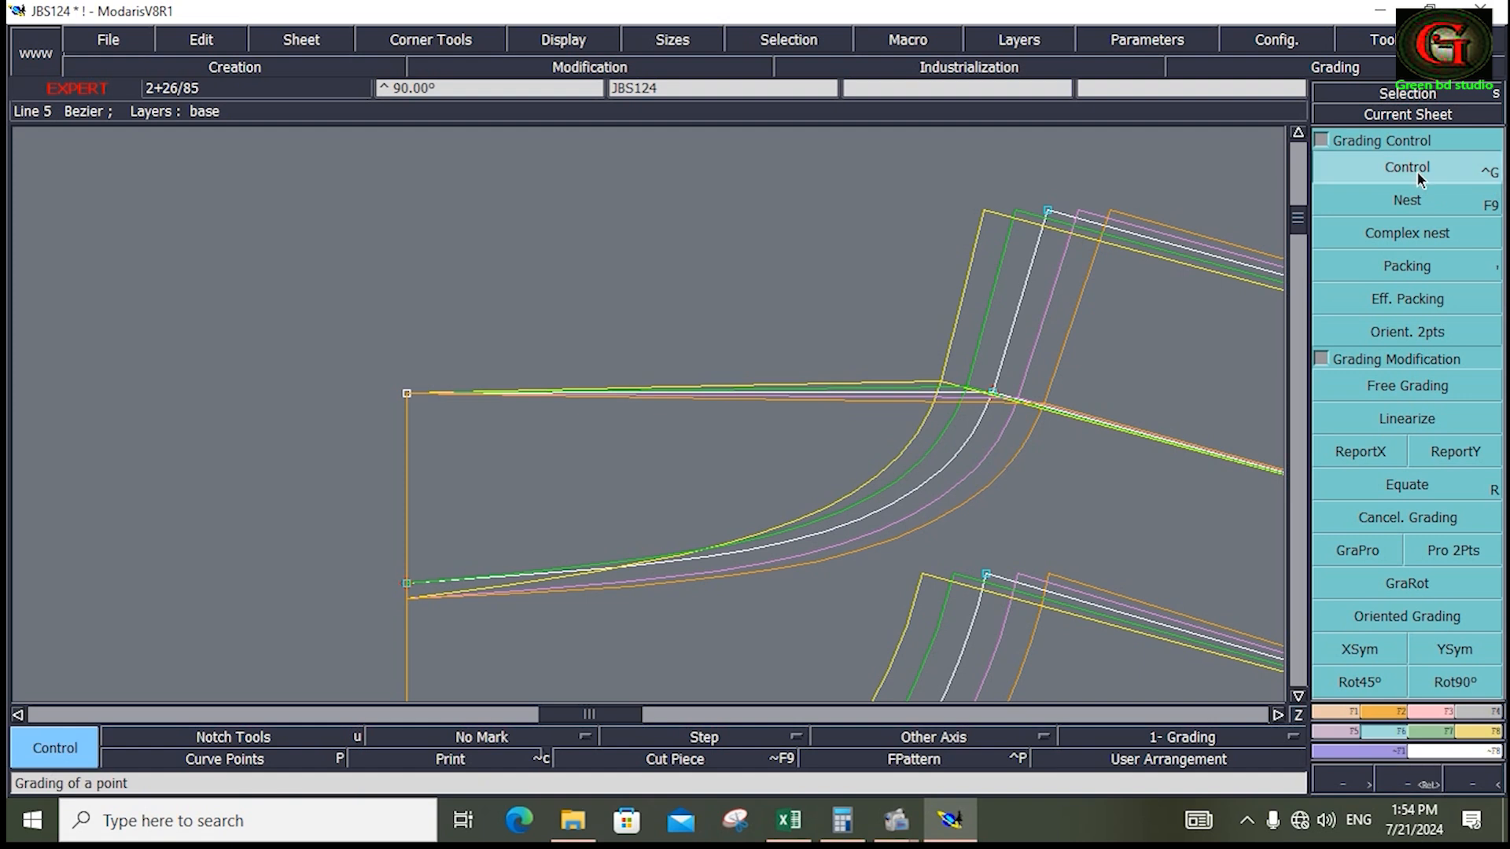
pyautogui.click(408, 599)
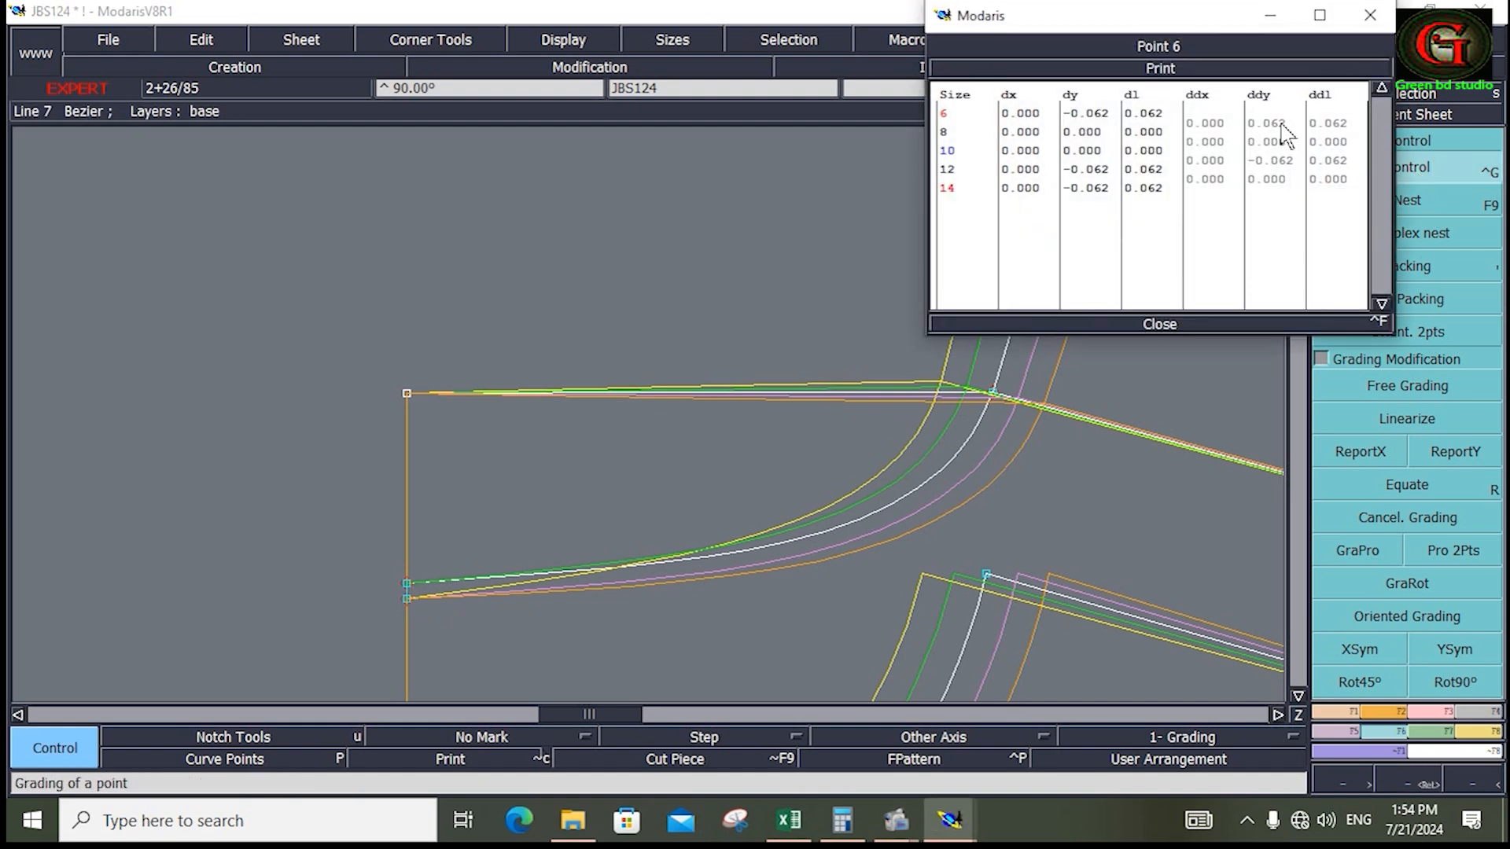
pyautogui.click(1281, 124)
pyautogui.write('-0')
pyautogui.write('.062')
pyautogui.press('Return')
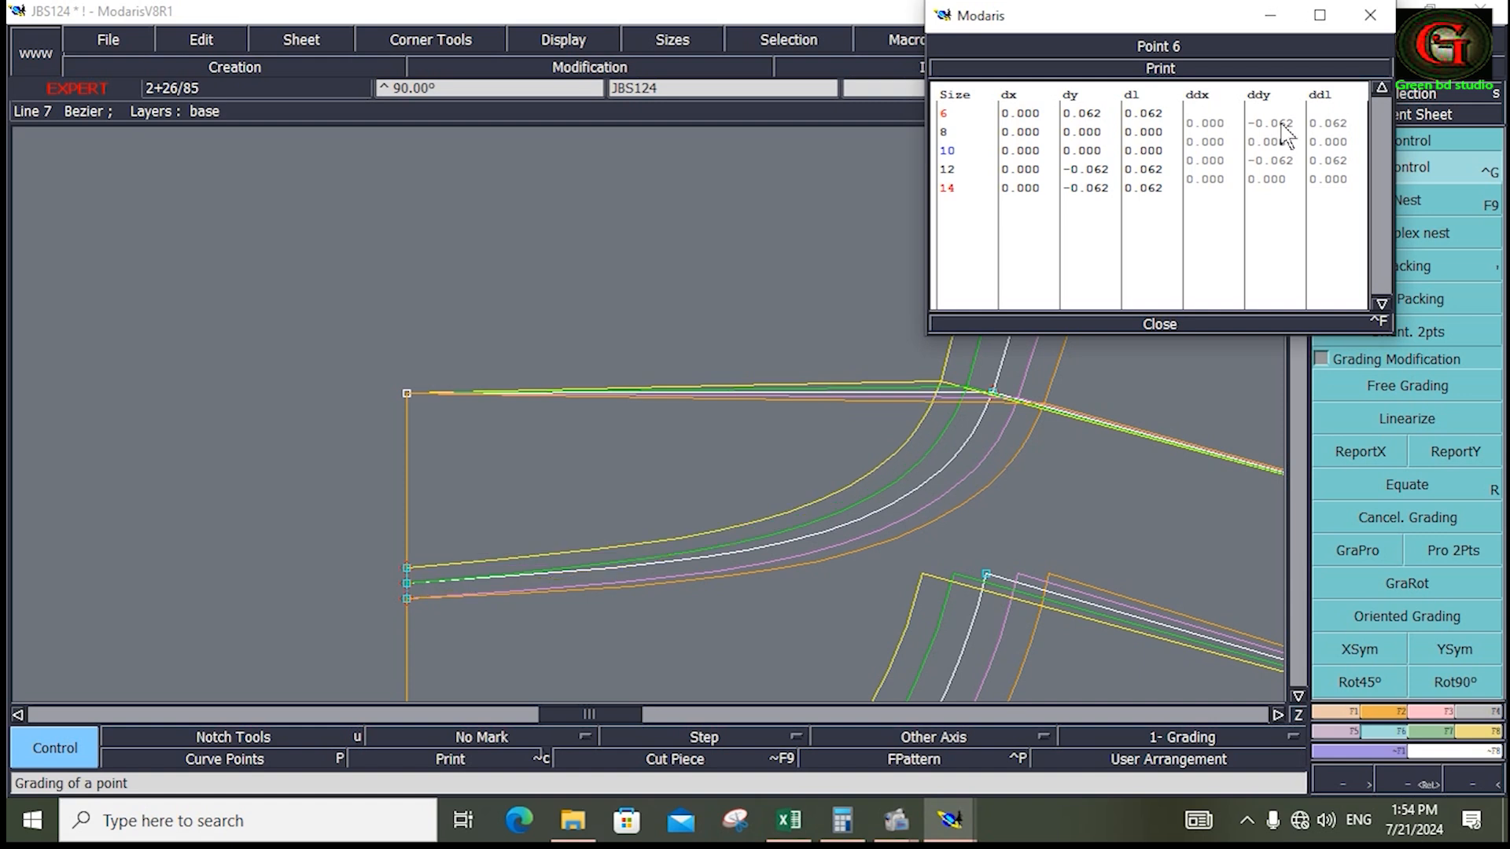
pyautogui.click(1160, 321)
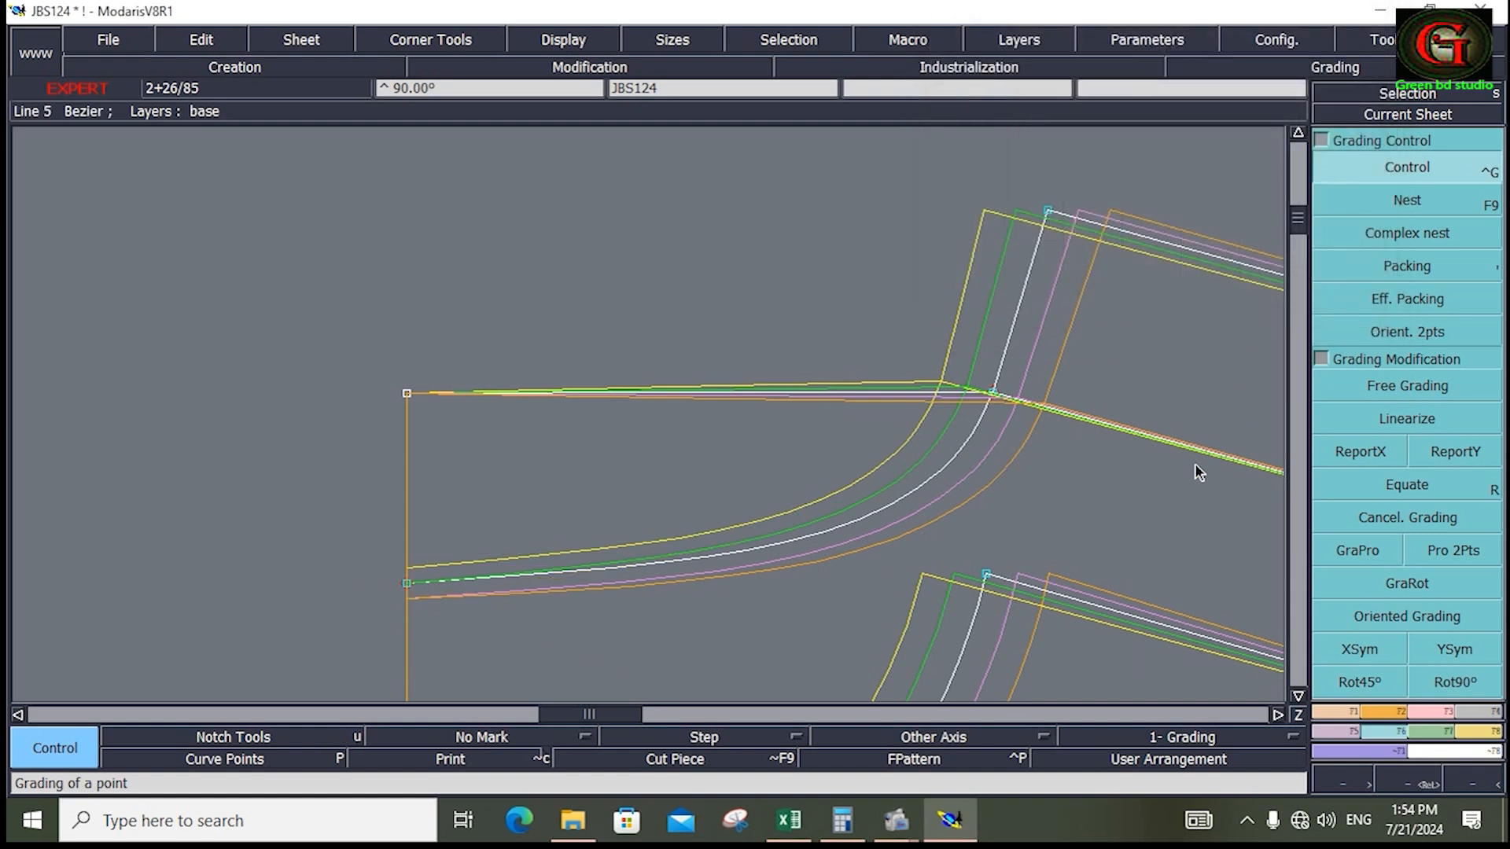
# Step: Grade the back armhole curve proportionally between the underarm point and the back shoulder tip
pyautogui.press('Home')
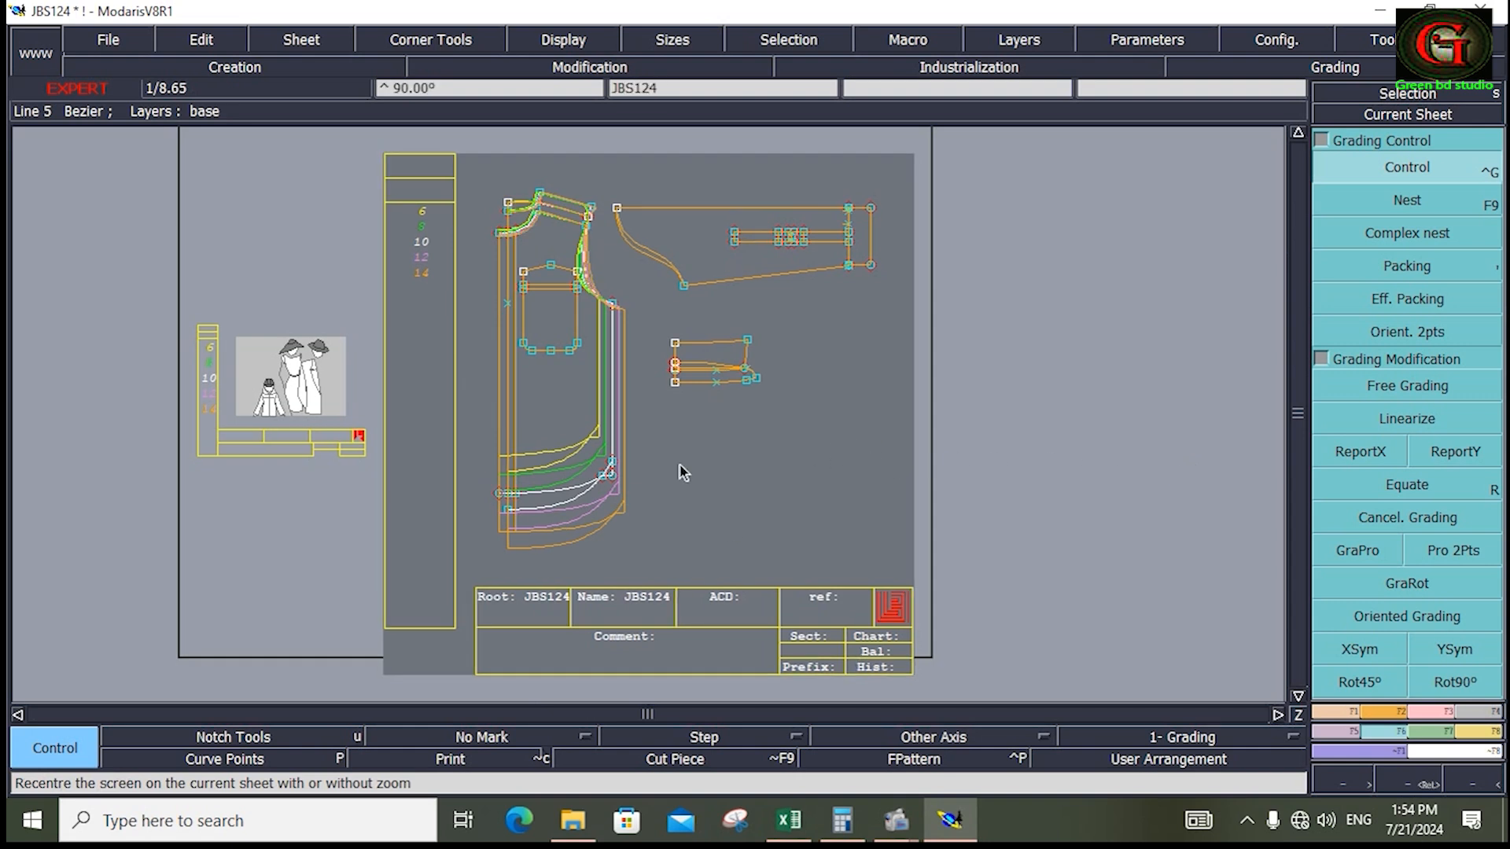
pyautogui.press('z')
pyautogui.moveTo(475, 171); pyautogui.dragTo(614, 320)
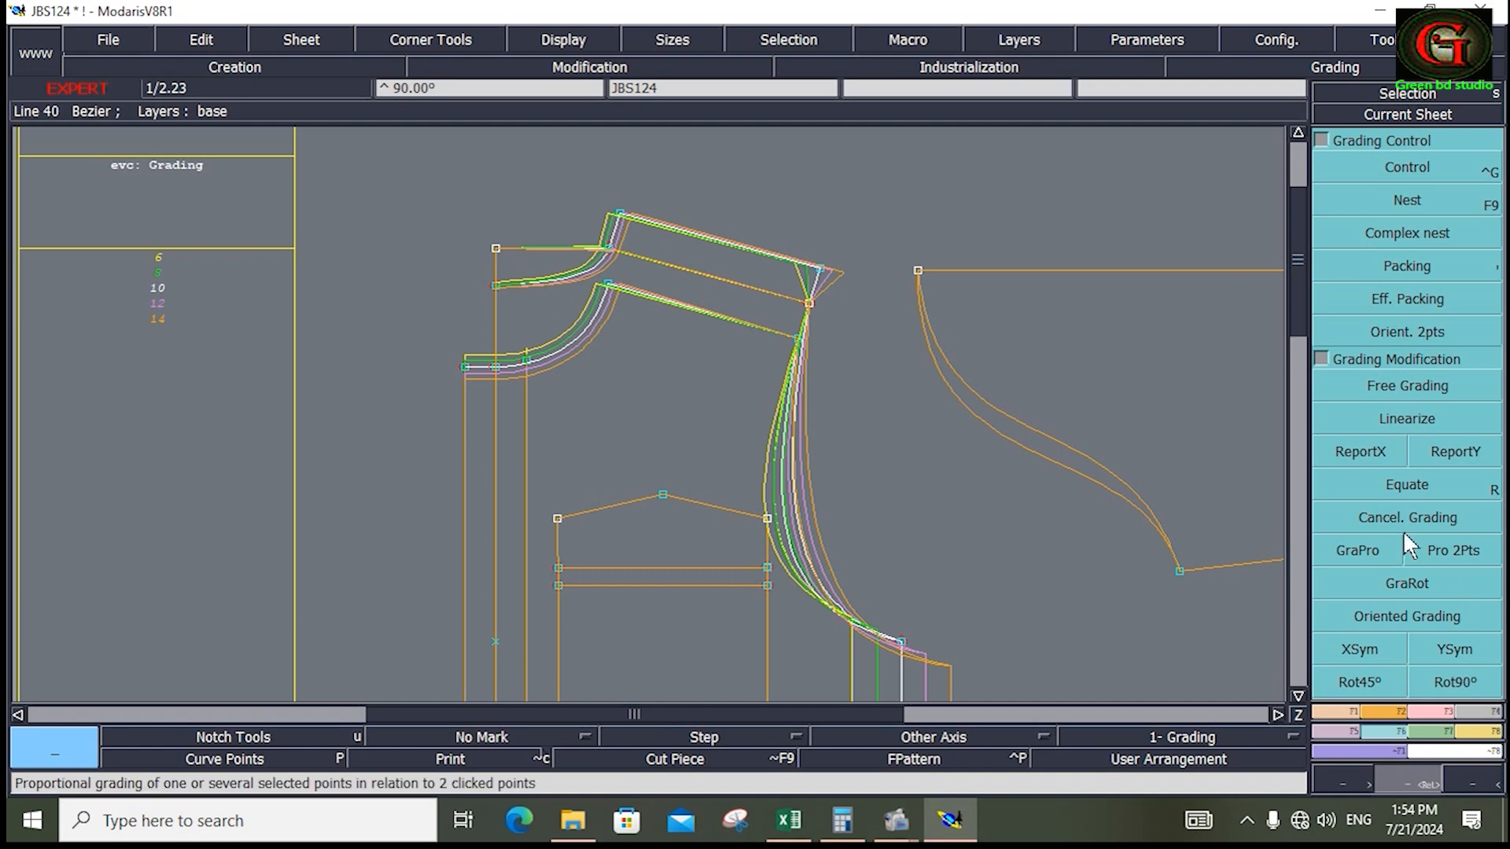
pyautogui.click(1355, 542)
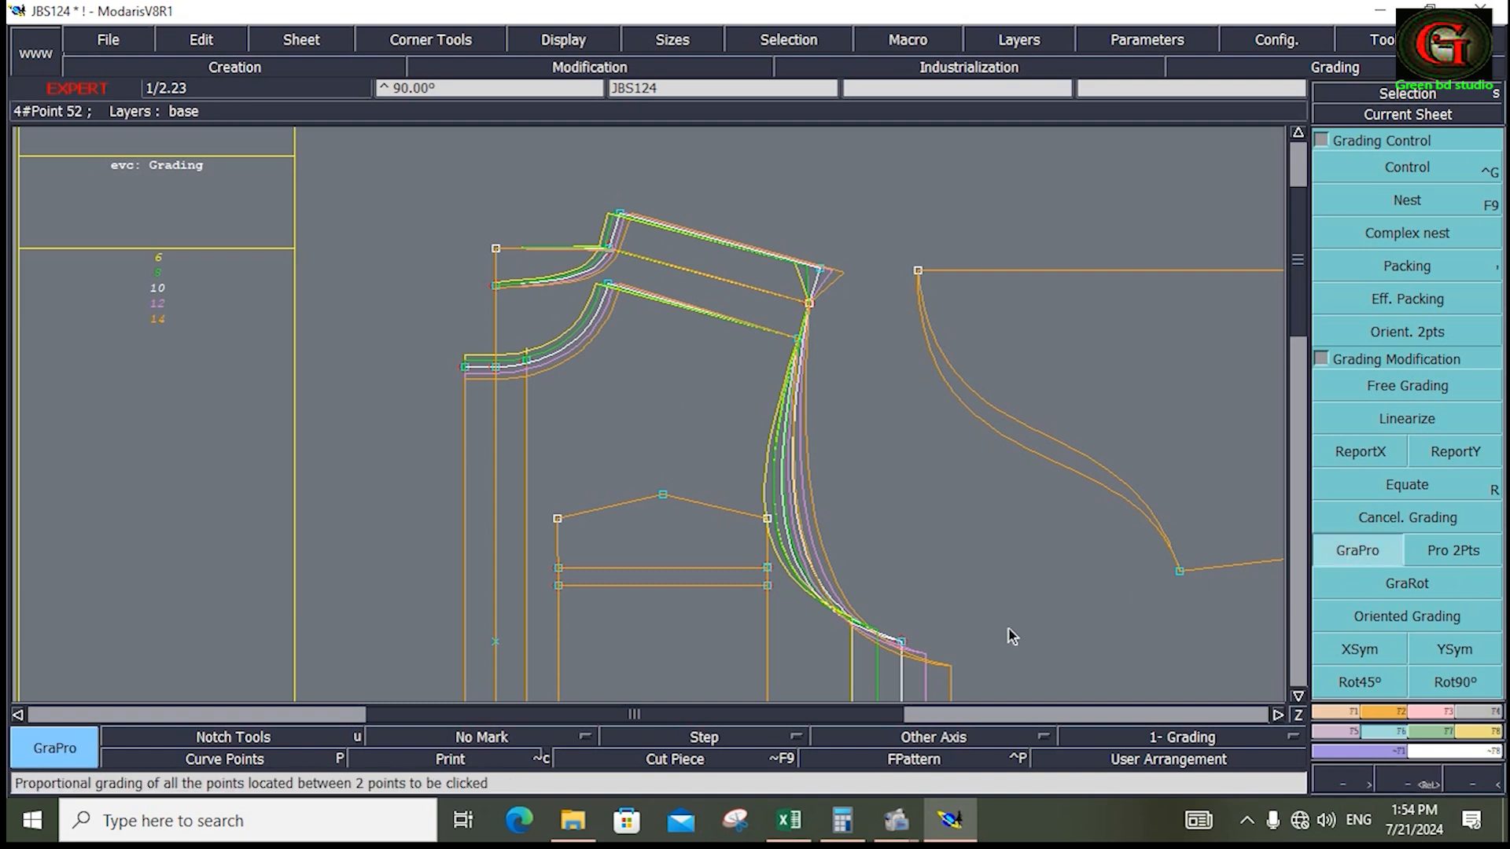
pyautogui.click(903, 641)
pyautogui.click(820, 271)
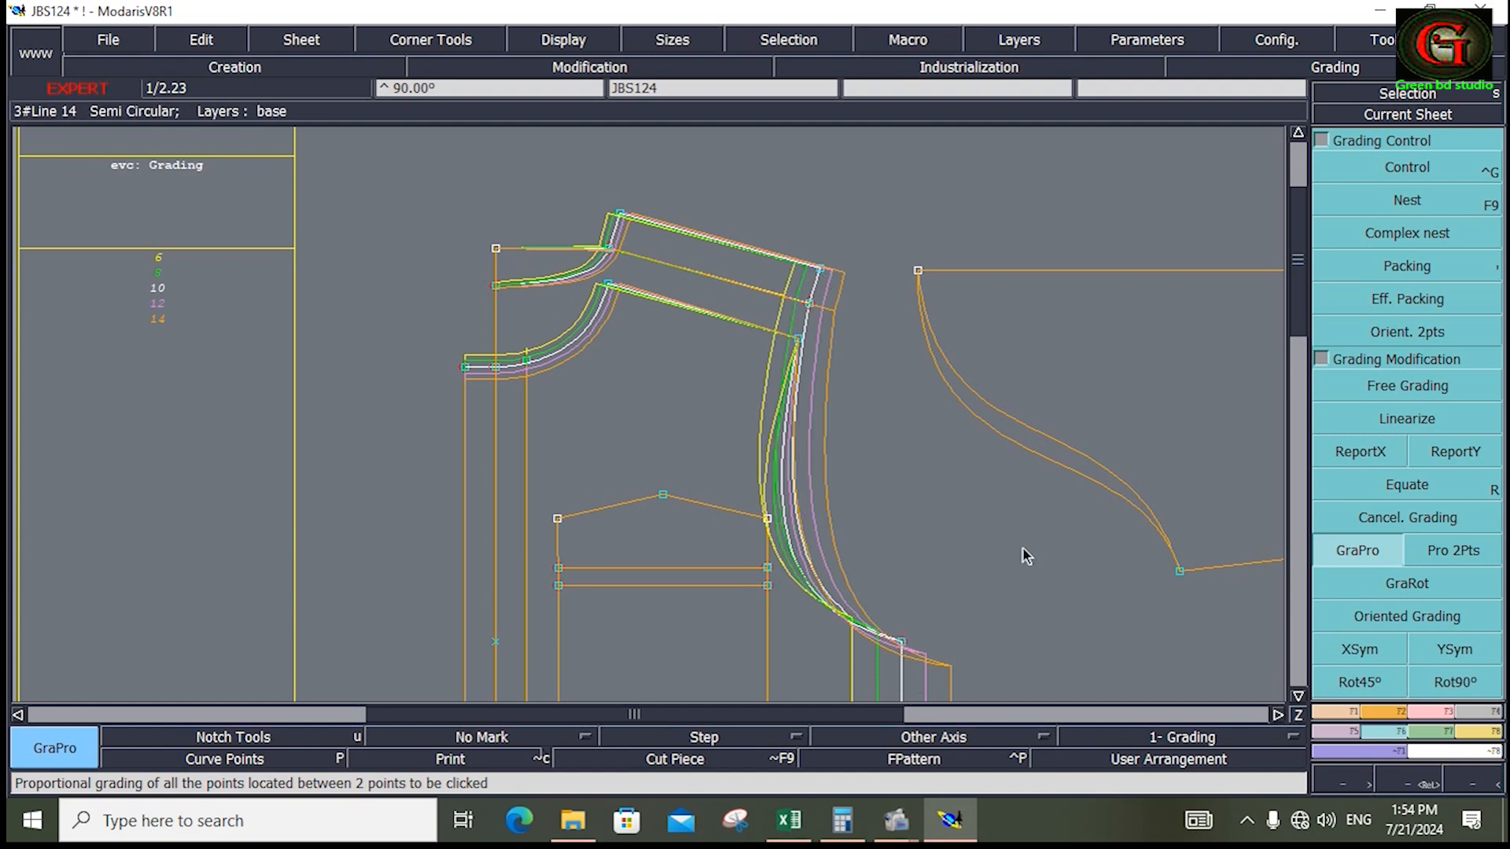
# Step: Equate the back shoulder tip's grading onto the front shoulder tip, and grade the front armhole proportionally from the underarm point
pyautogui.click(1403, 483)
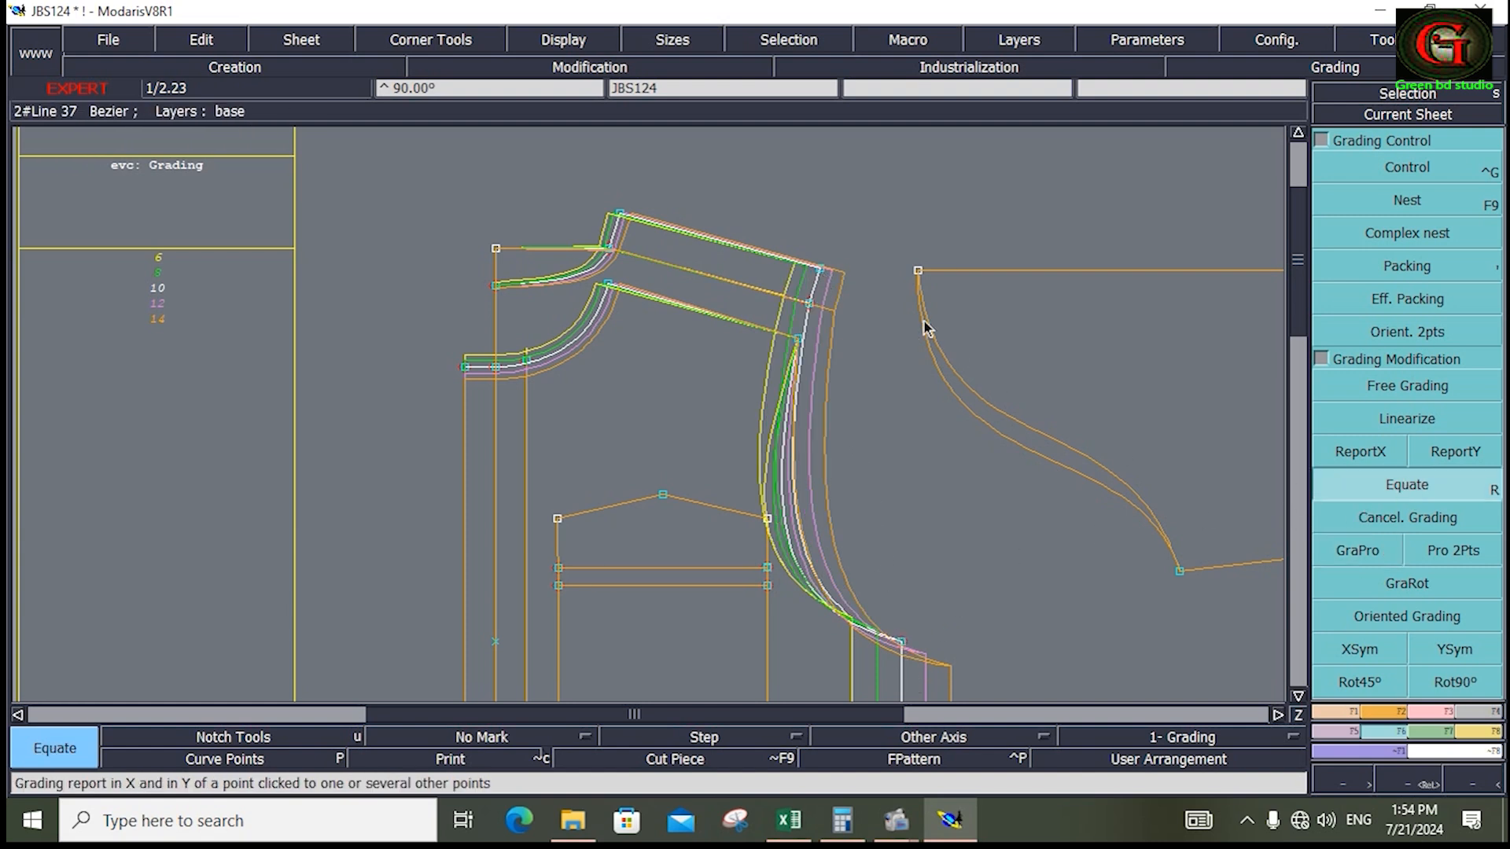
pyautogui.click(800, 339)
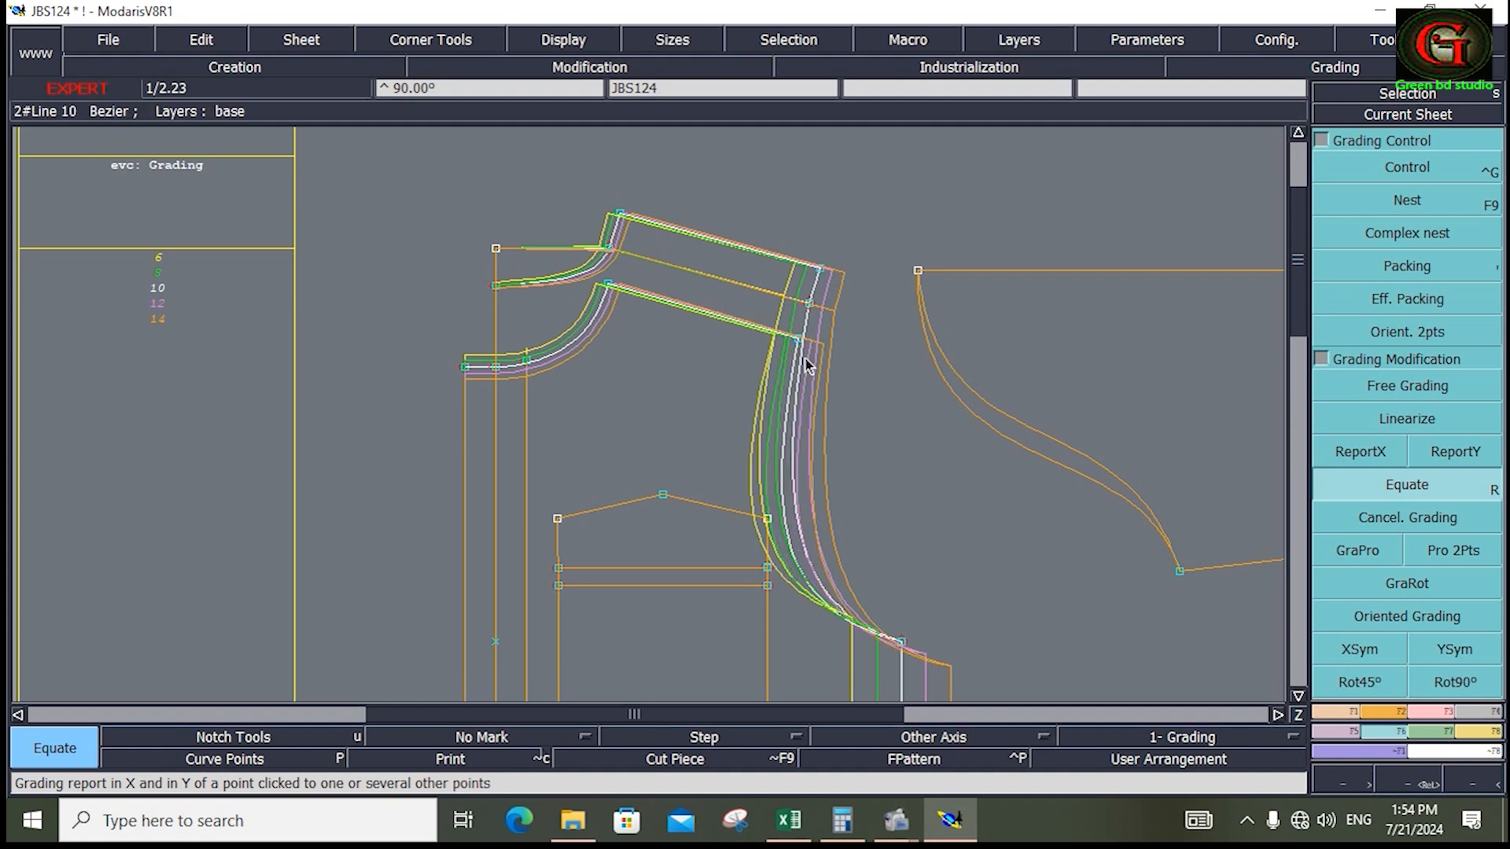
pyautogui.click(1372, 552)
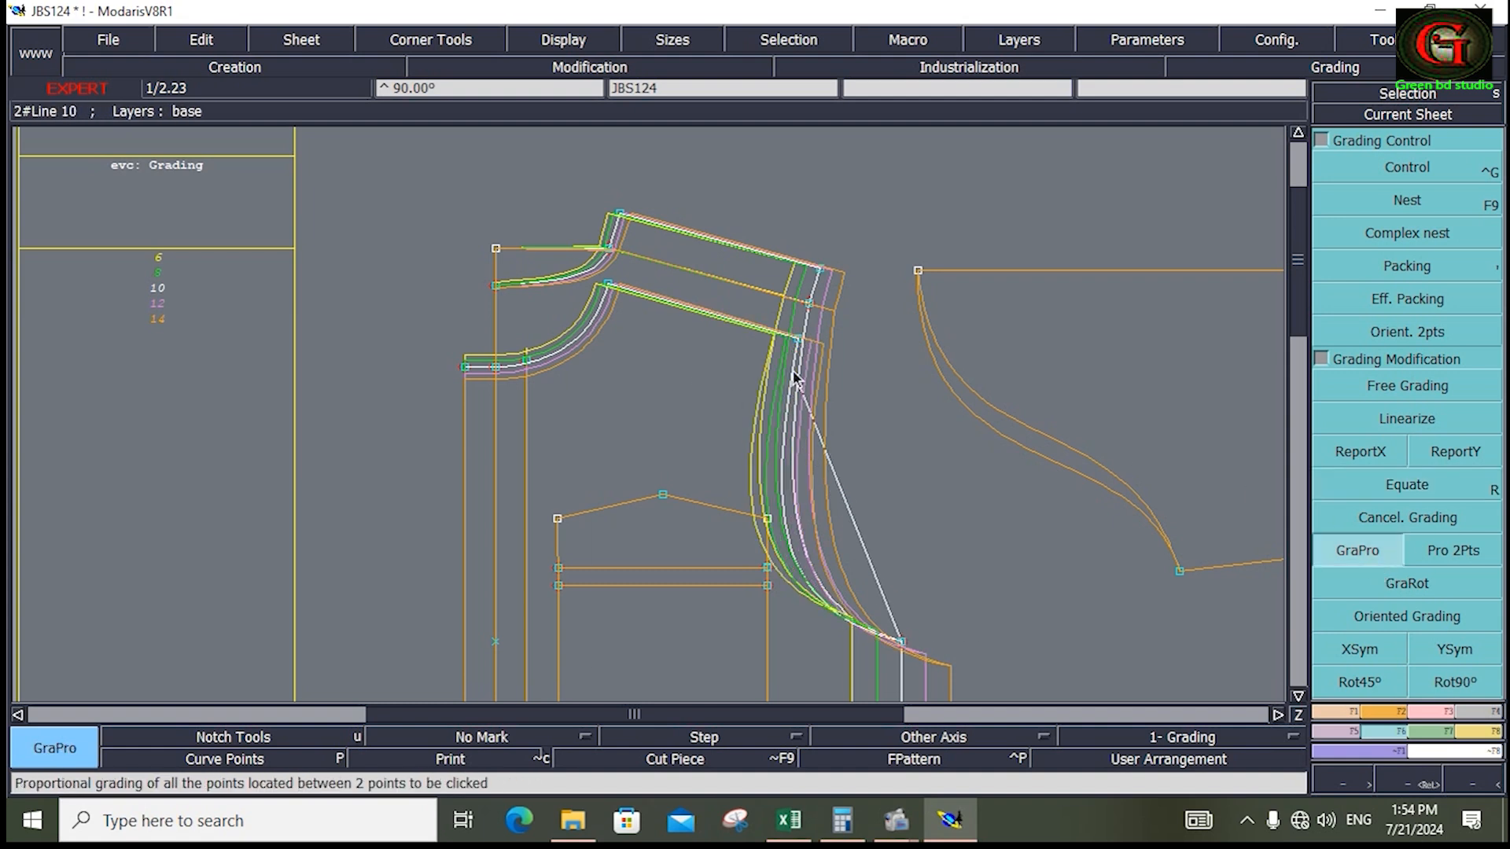
pyautogui.click(900, 642)
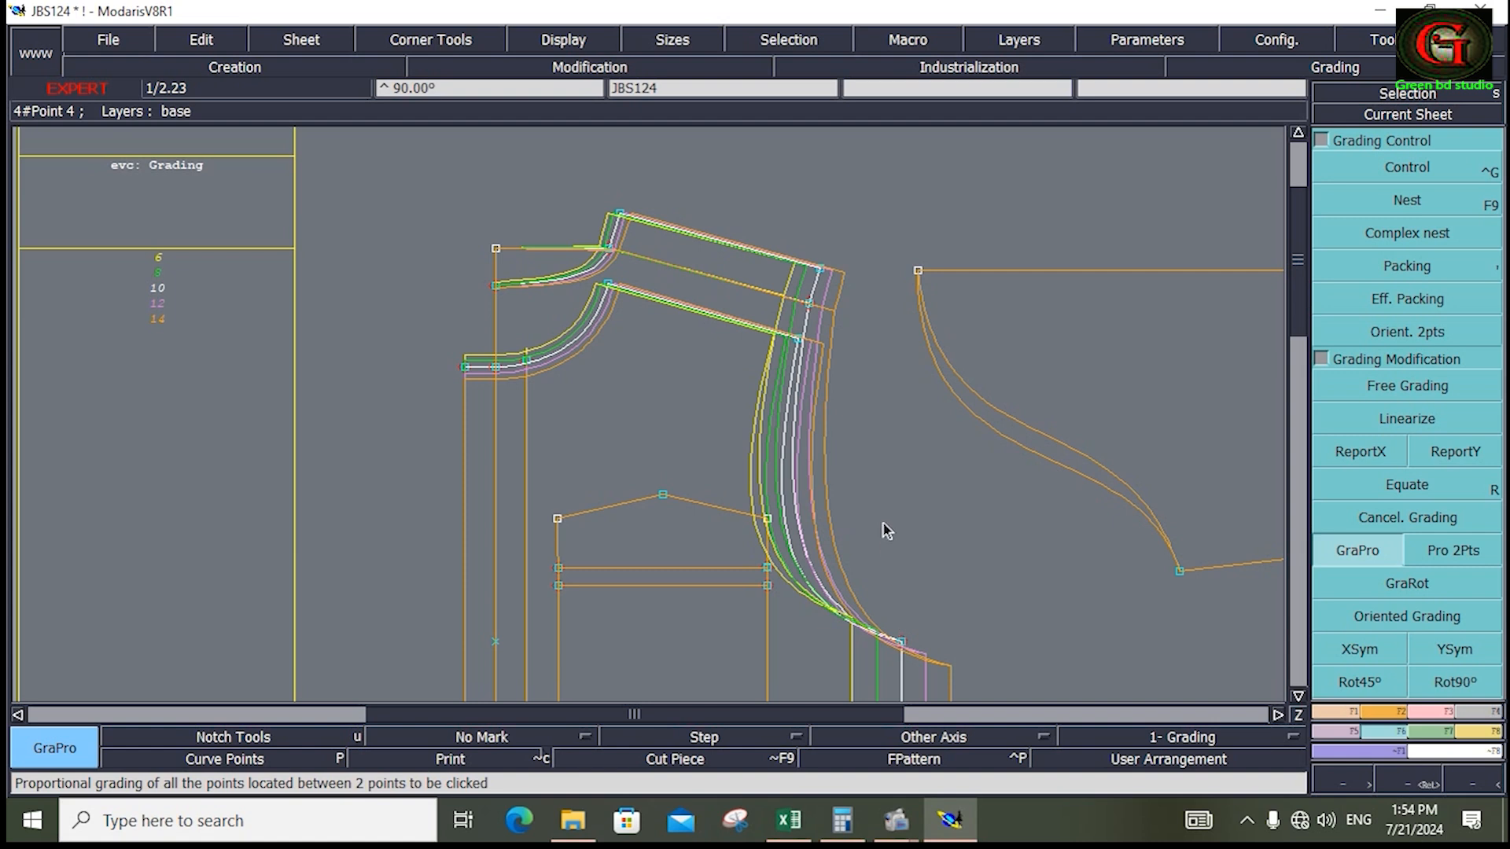
pyautogui.click(820, 269)
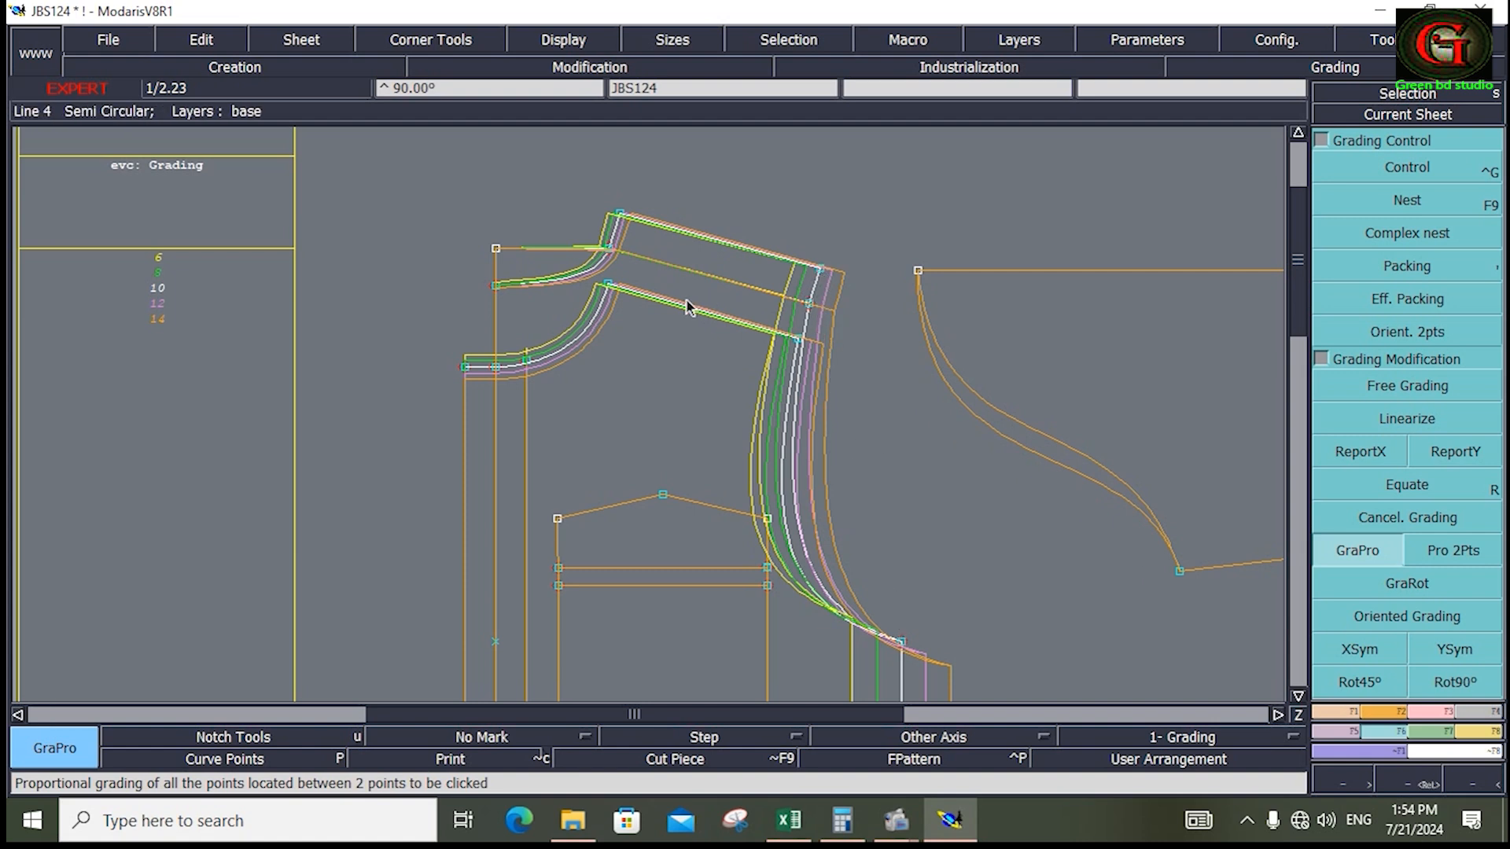
# Step: Delete the horizontal construction line above the back neck, and attach the centre line at the back and front neck centre points
pyautogui.press('Delete')
pyautogui.click(546, 249)
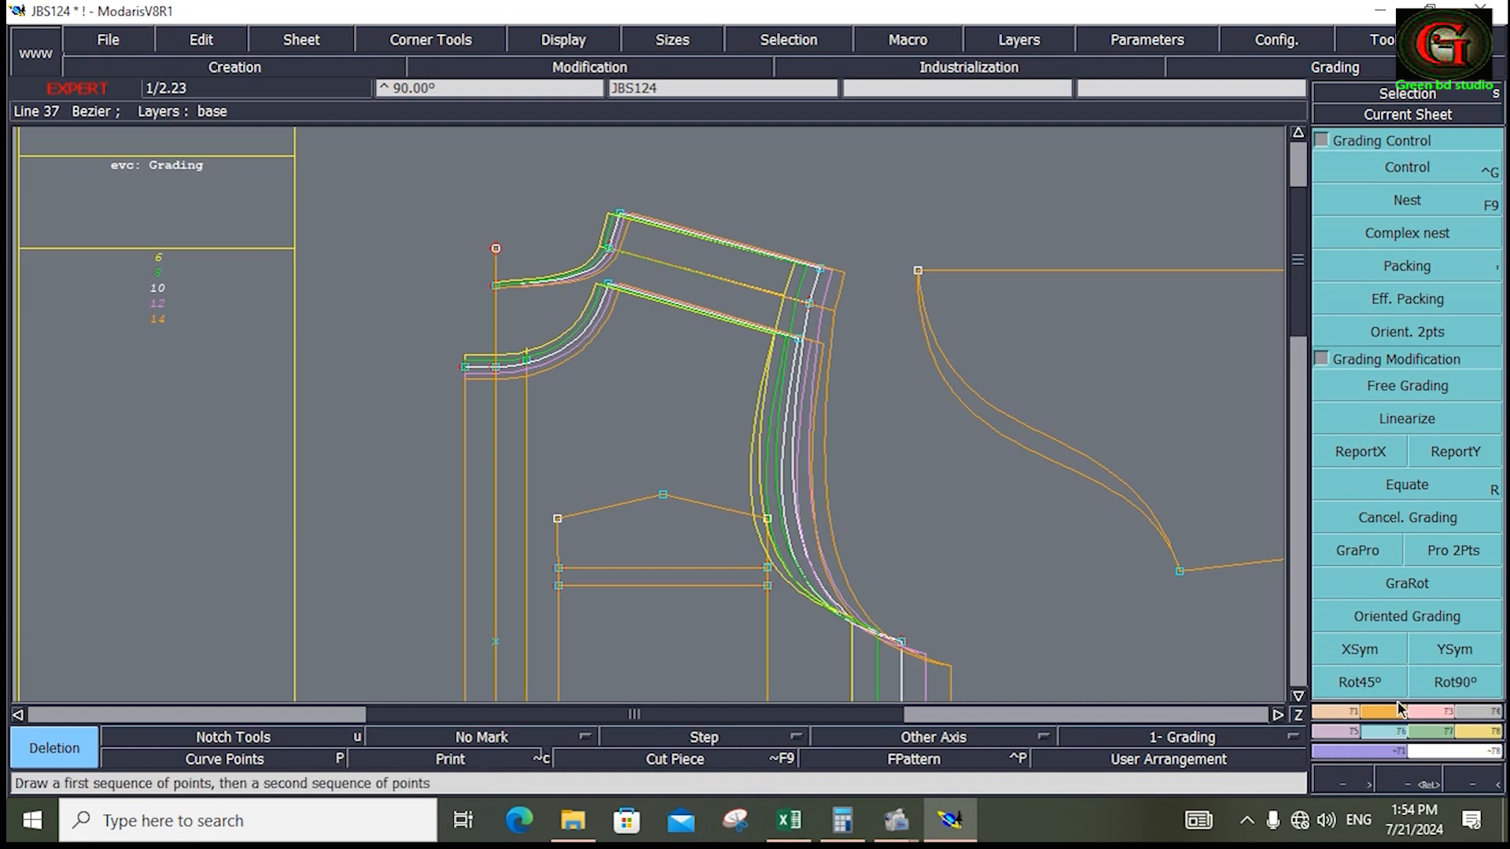
pyautogui.click(1442, 711)
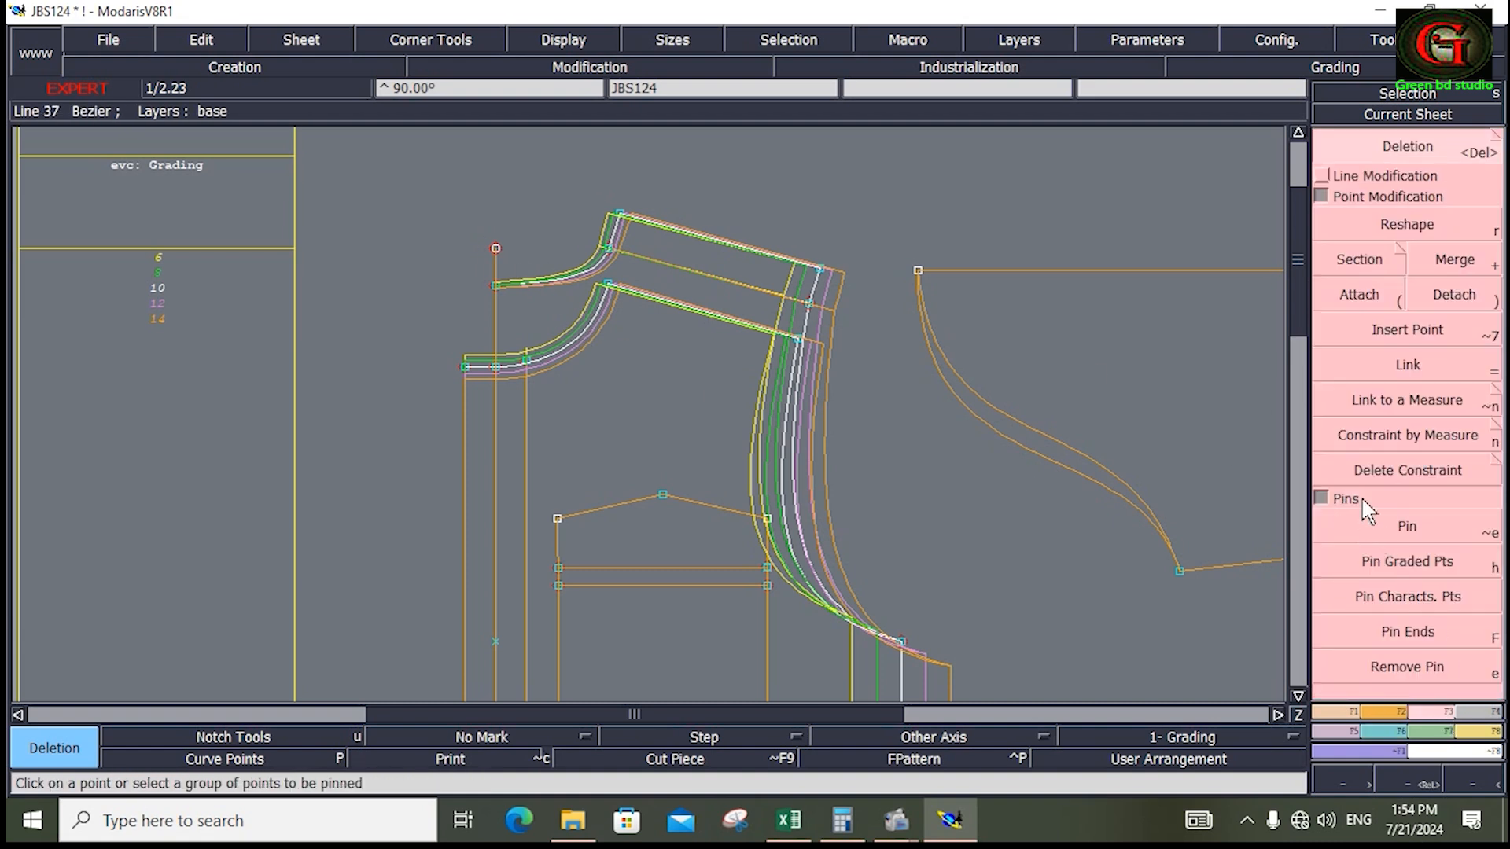
pyautogui.click(1358, 295)
pyautogui.click(495, 284)
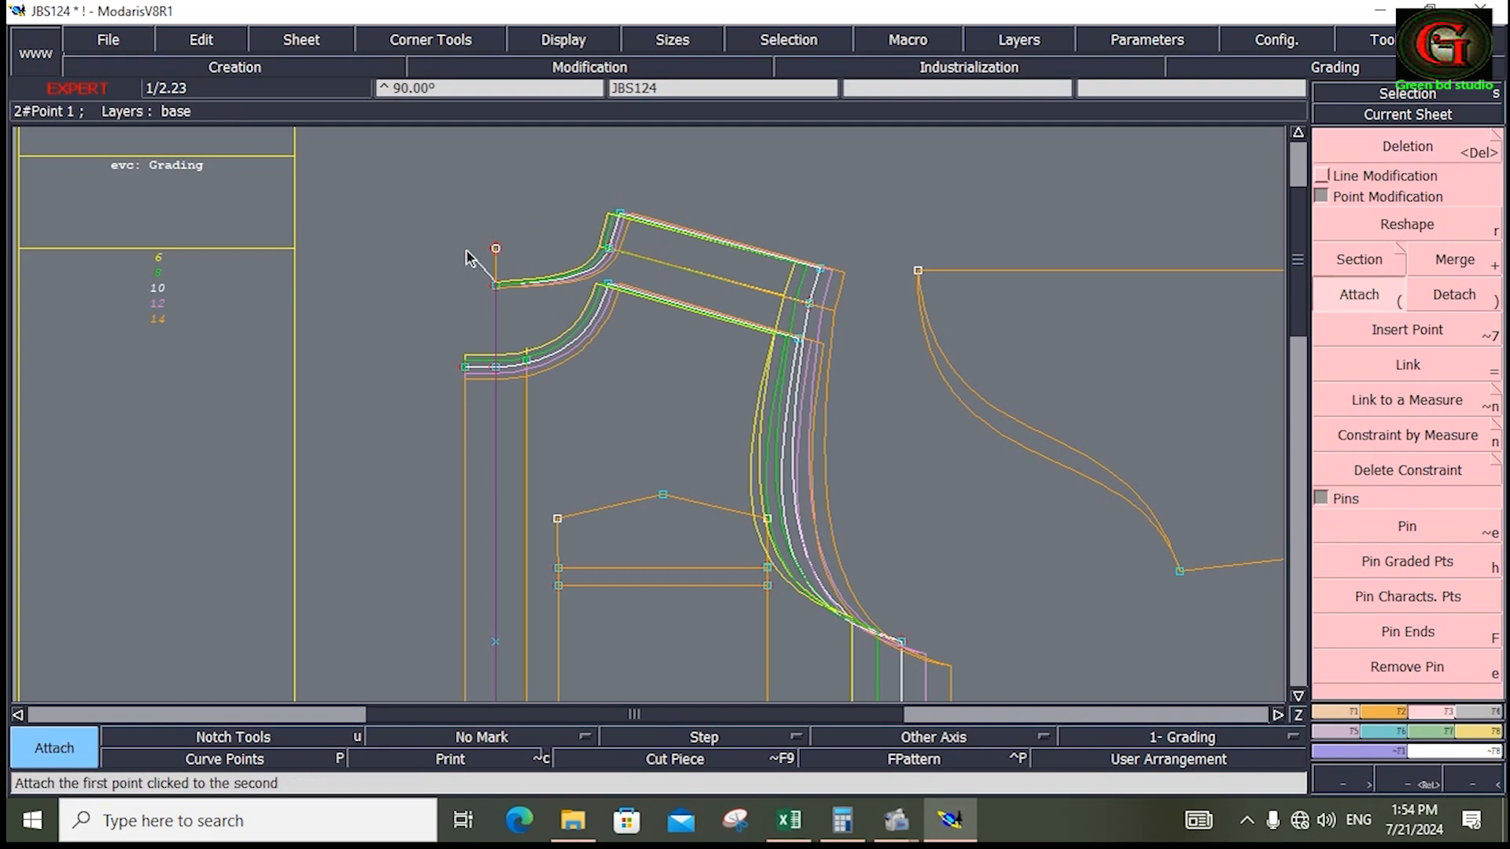
pyautogui.click(465, 250)
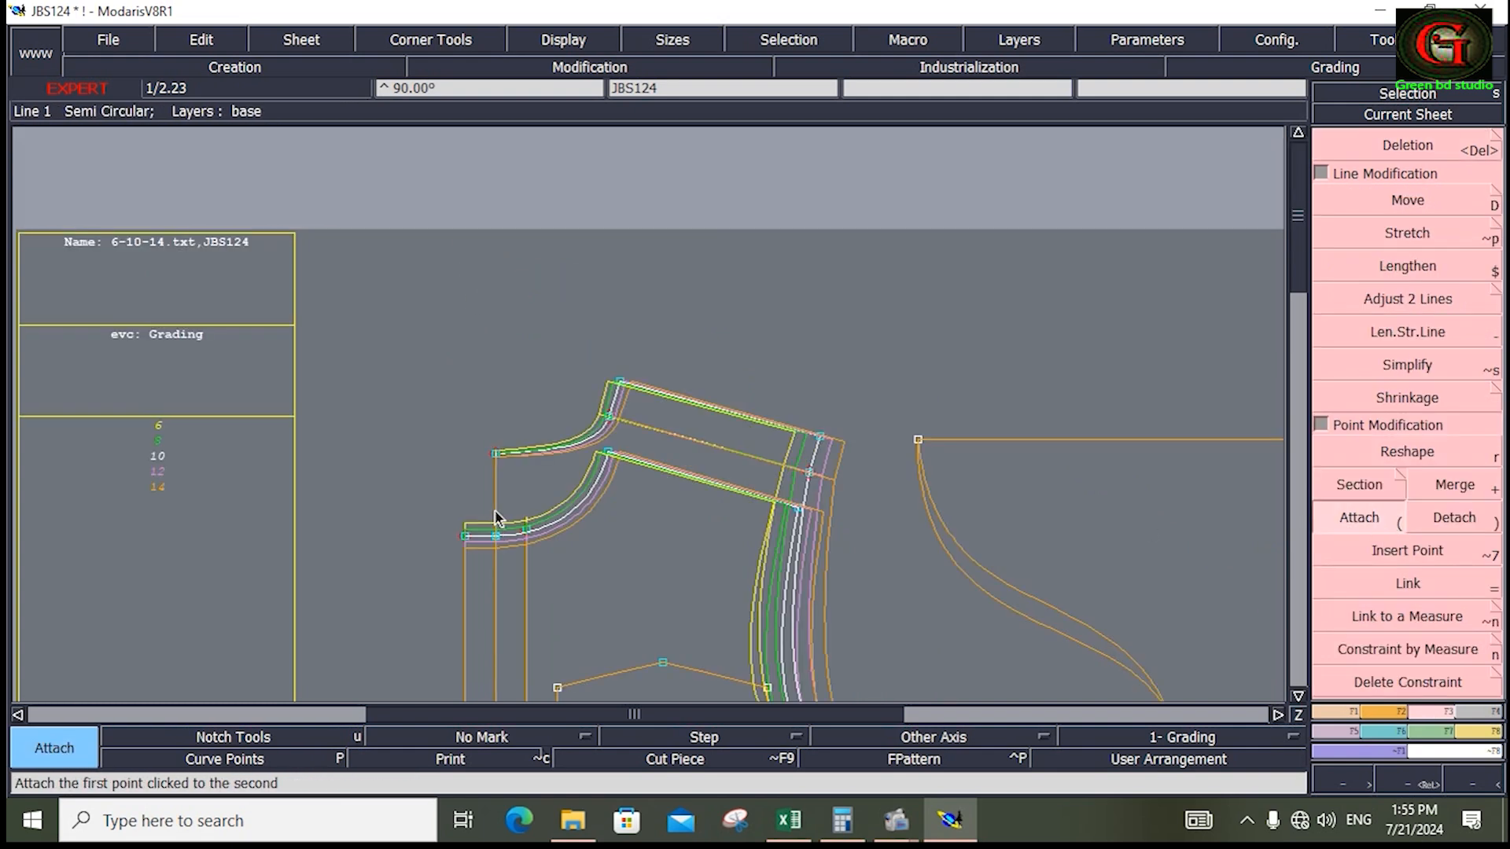
pyautogui.click(495, 536)
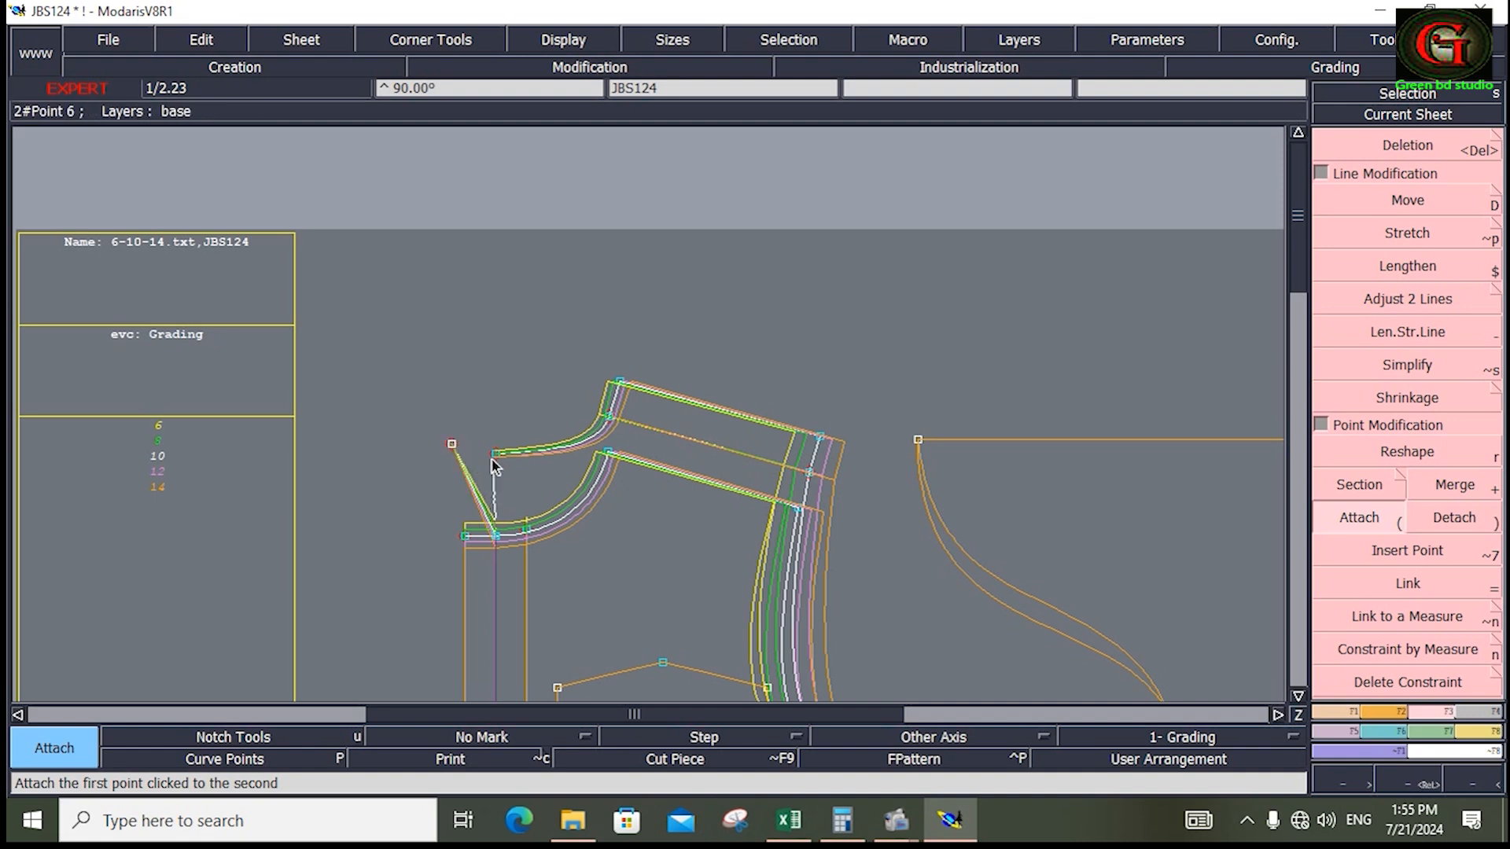
# Step: Save the JBS124 model over the existing file
pyautogui.press('Home')
pyautogui.moveTo(444, 184); pyautogui.dragTo(630, 569)
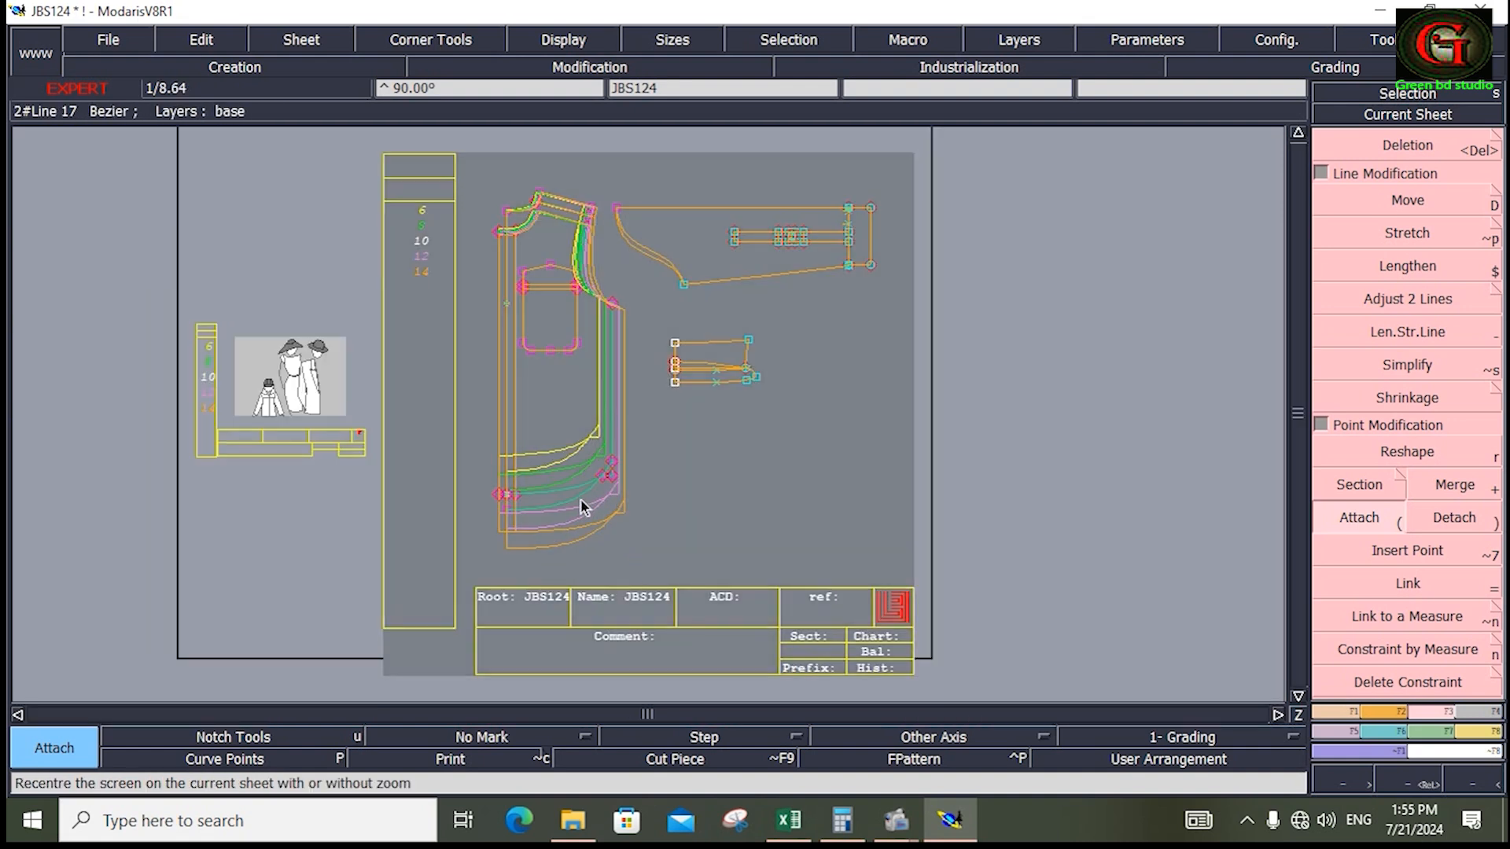
pyautogui.click(120, 41)
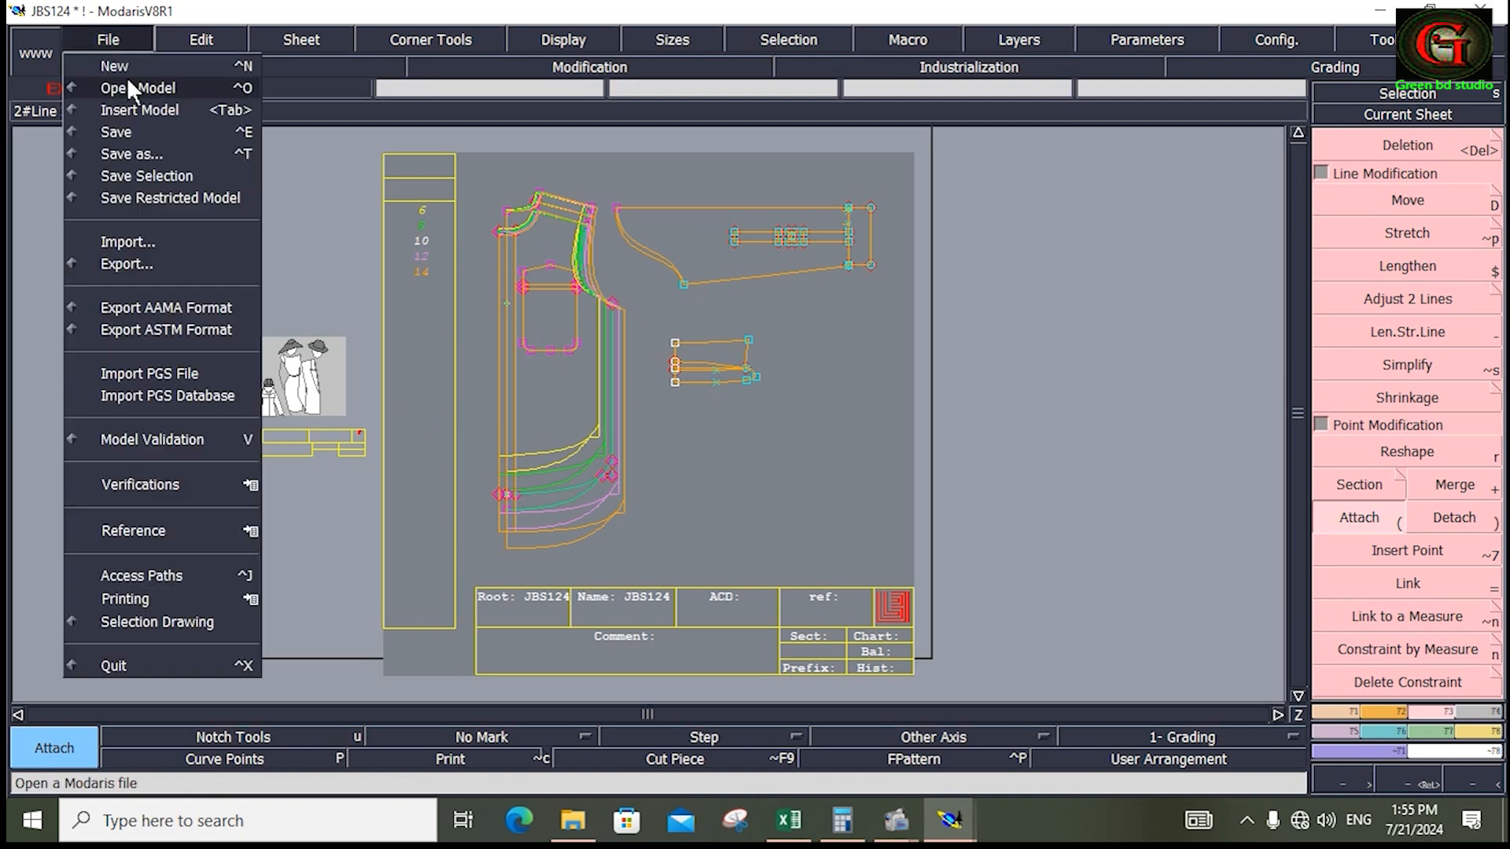
pyautogui.click(135, 126)
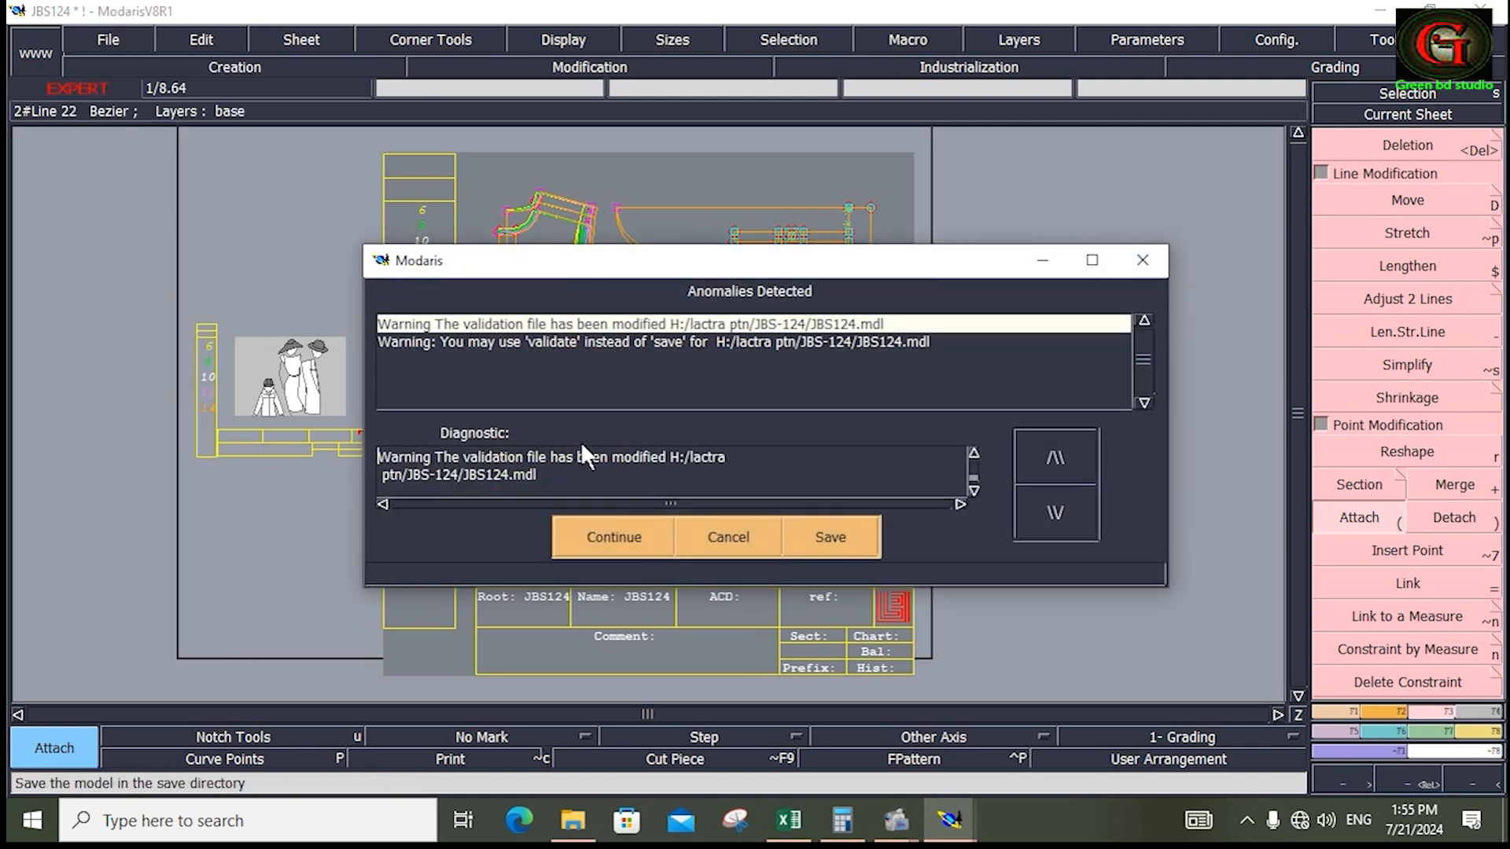
pyautogui.click(616, 527)
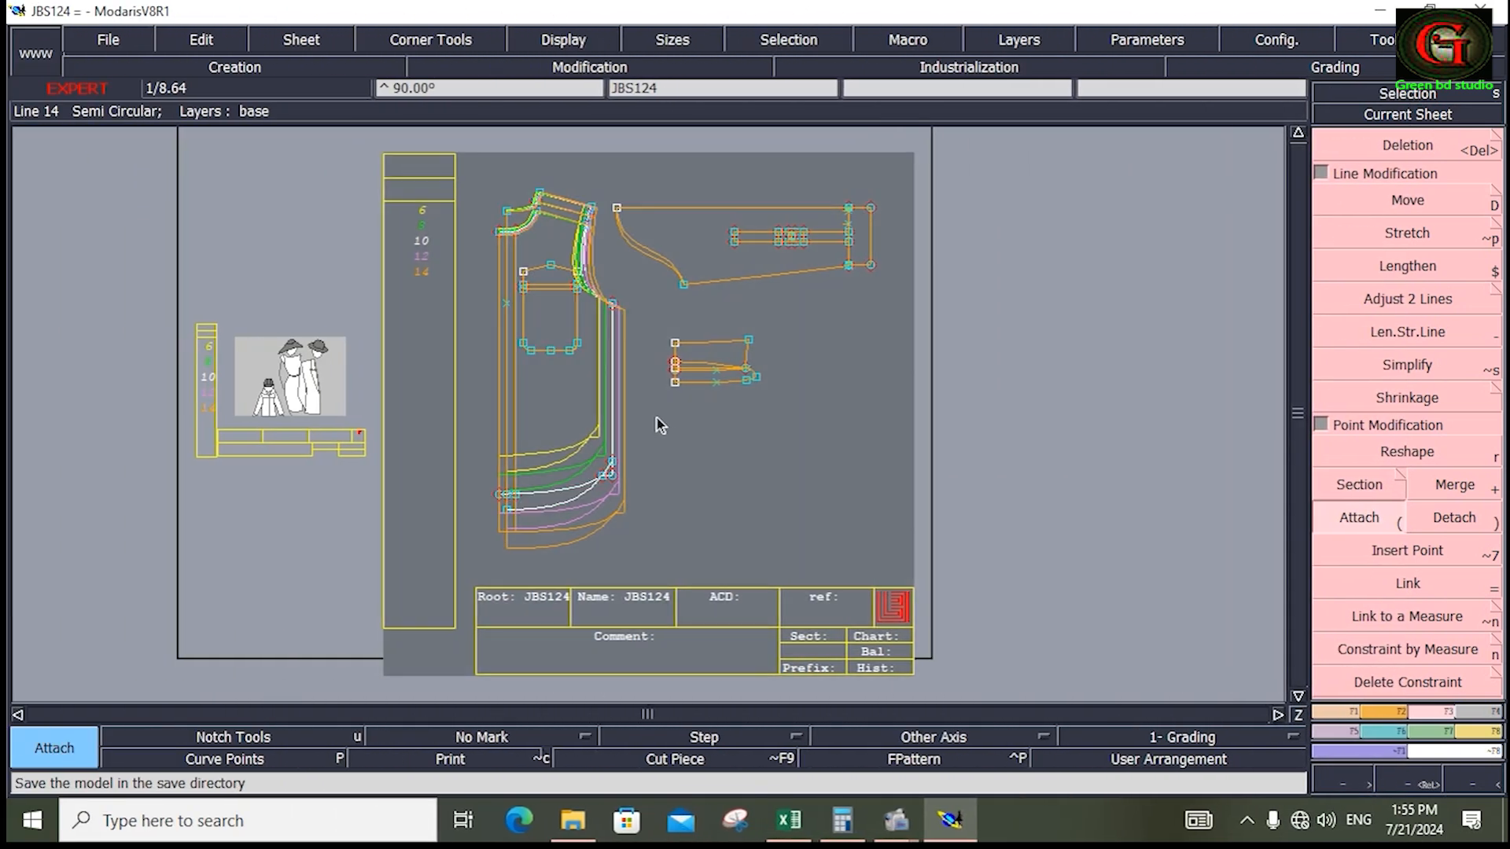
# Step: Consult the measurement chart in Excel, return to Modaris, and report the underarm point's Y grading onto the chest pocket's upper points
pyautogui.press('z')
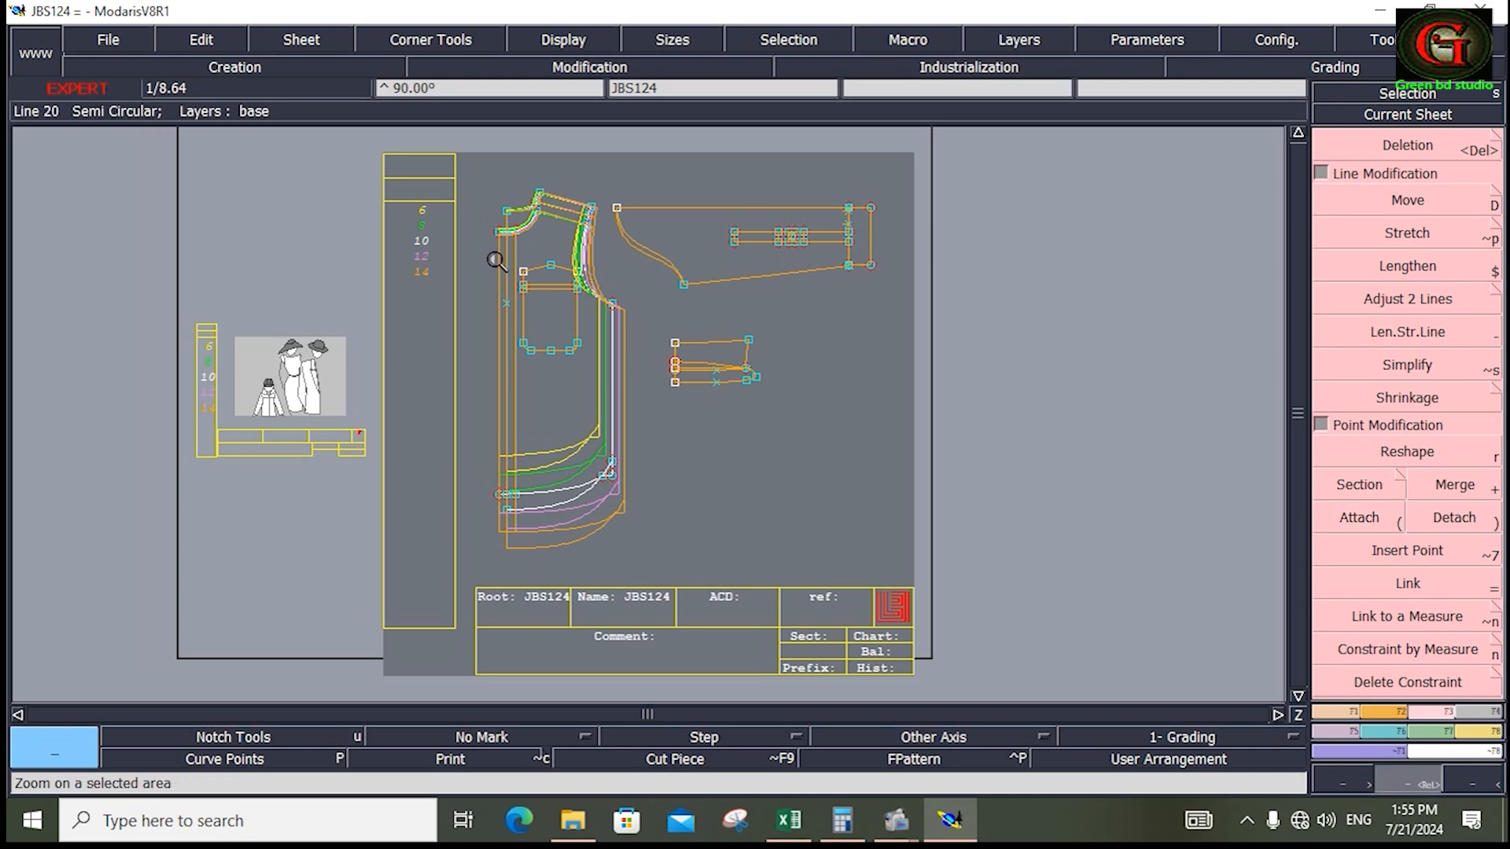
pyautogui.moveTo(495, 258); pyautogui.dragTo(627, 377)
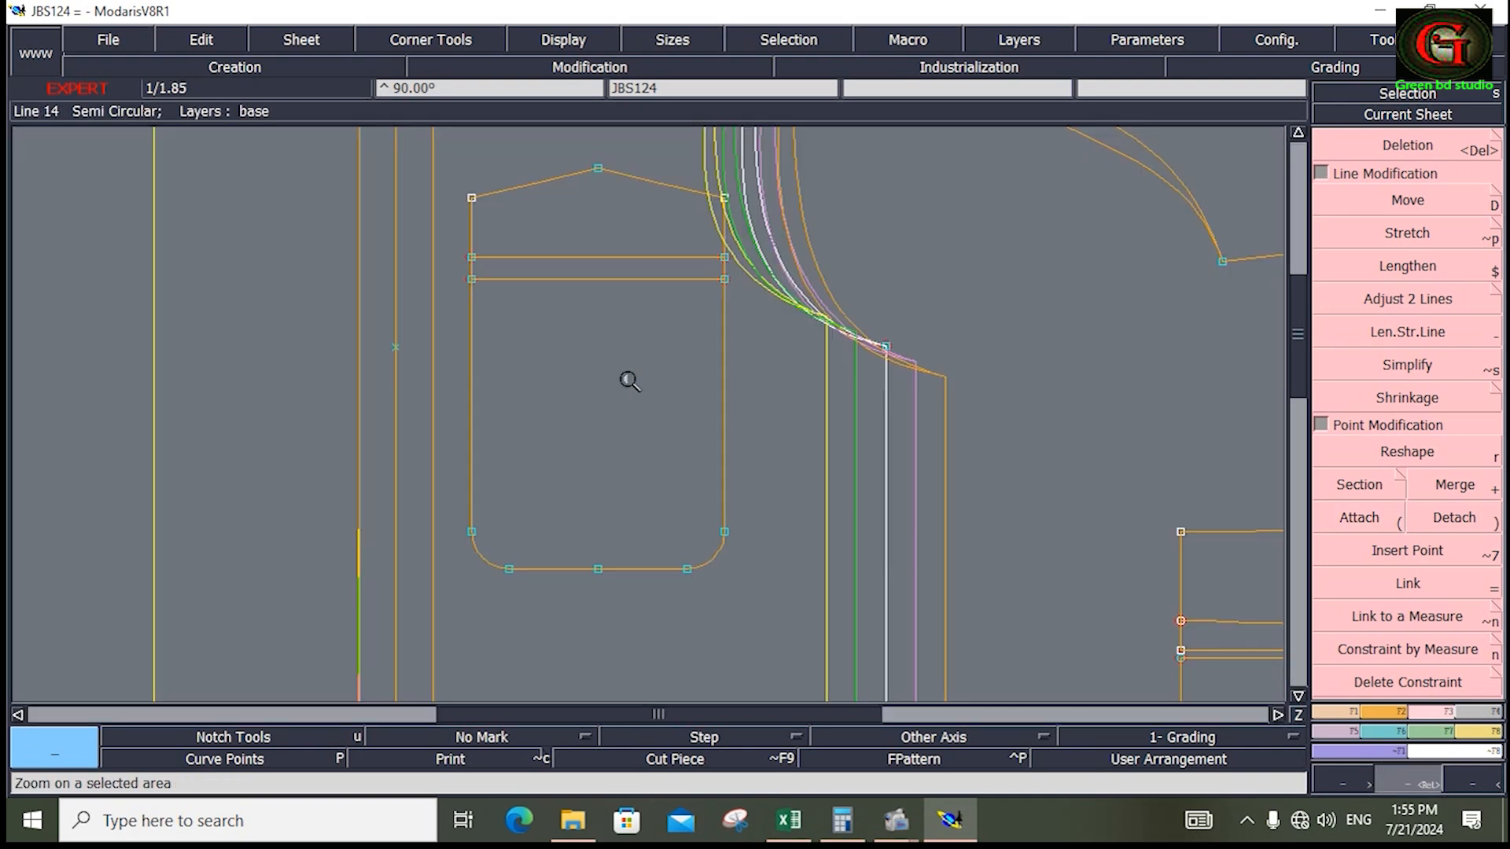
pyautogui.click(789, 820)
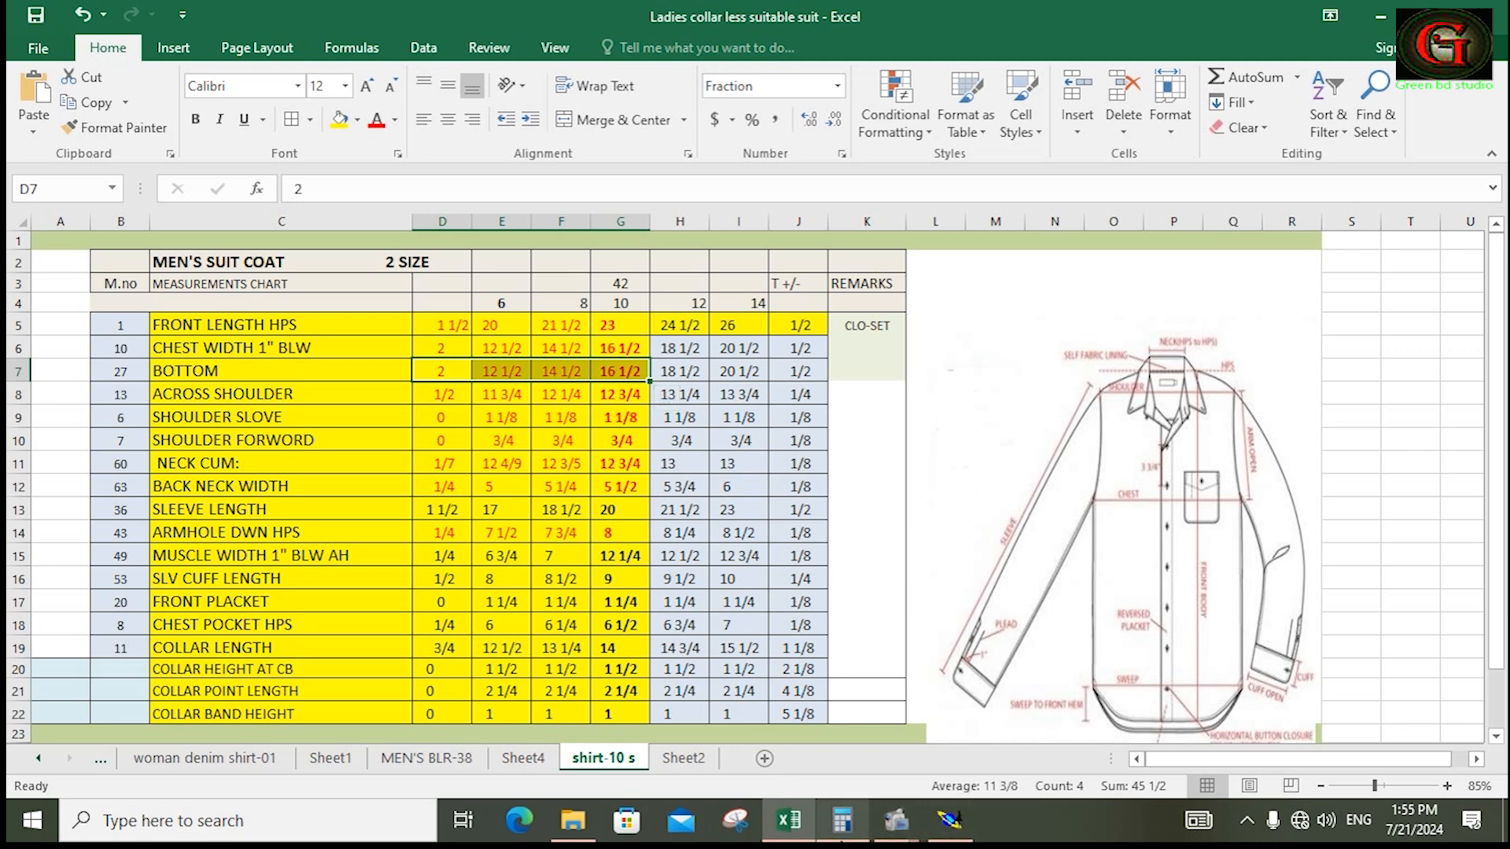
pyautogui.click(950, 819)
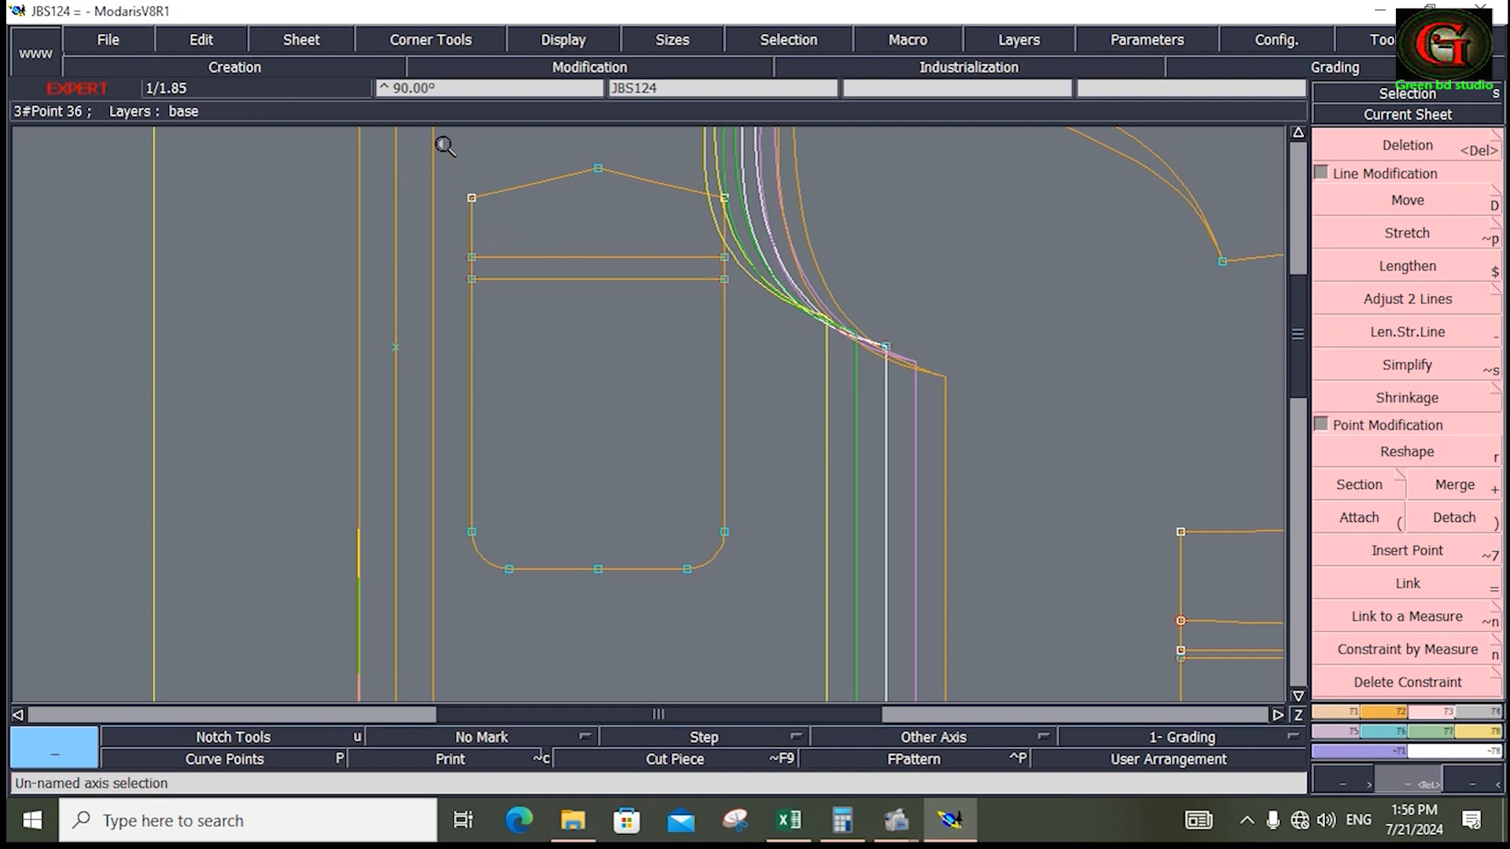
pyautogui.moveTo(443, 140); pyautogui.dragTo(747, 329)
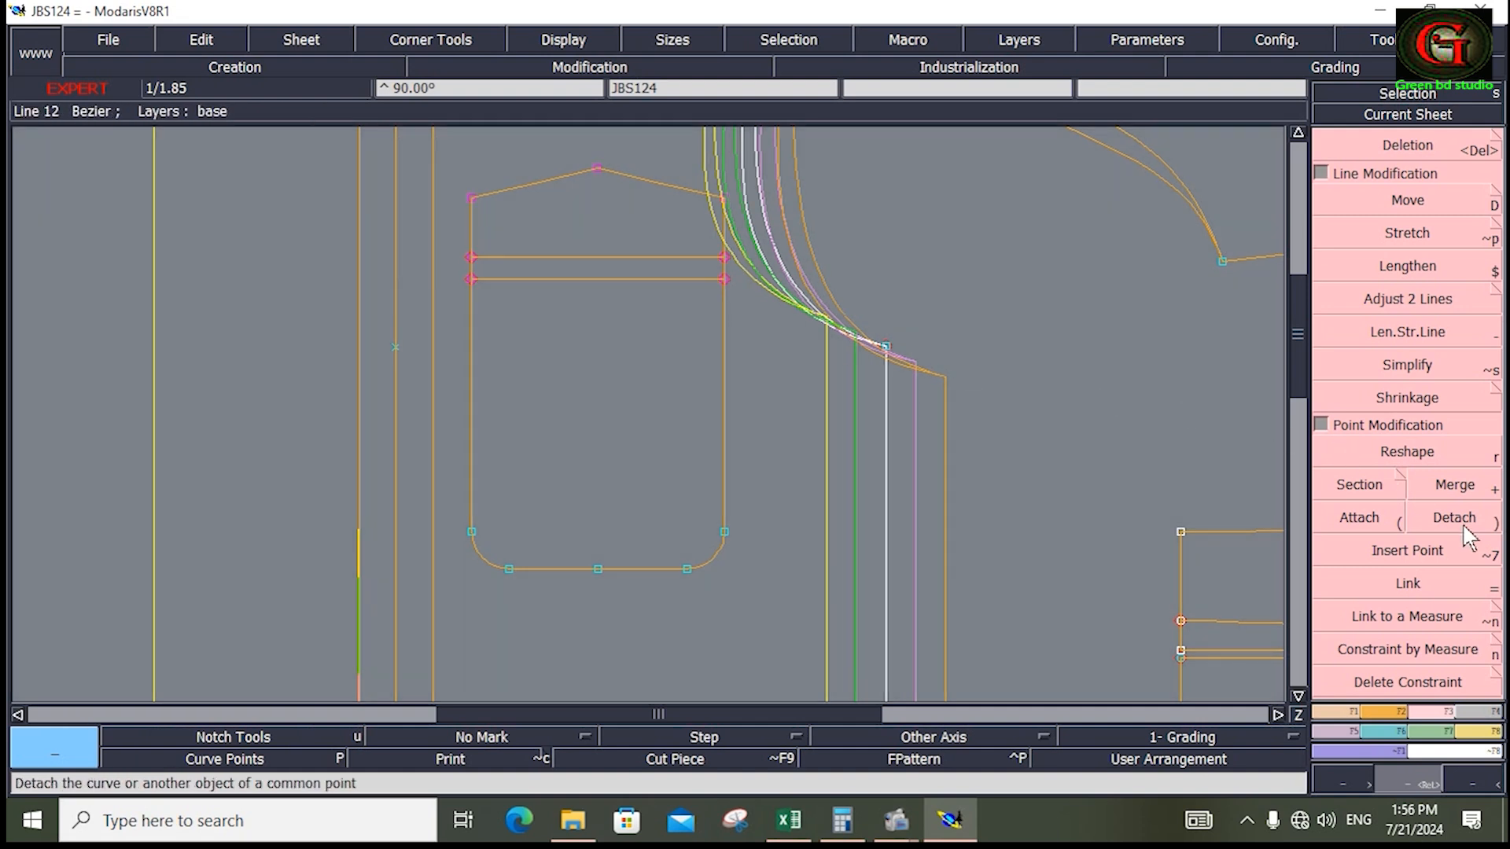
pyautogui.click(1404, 732)
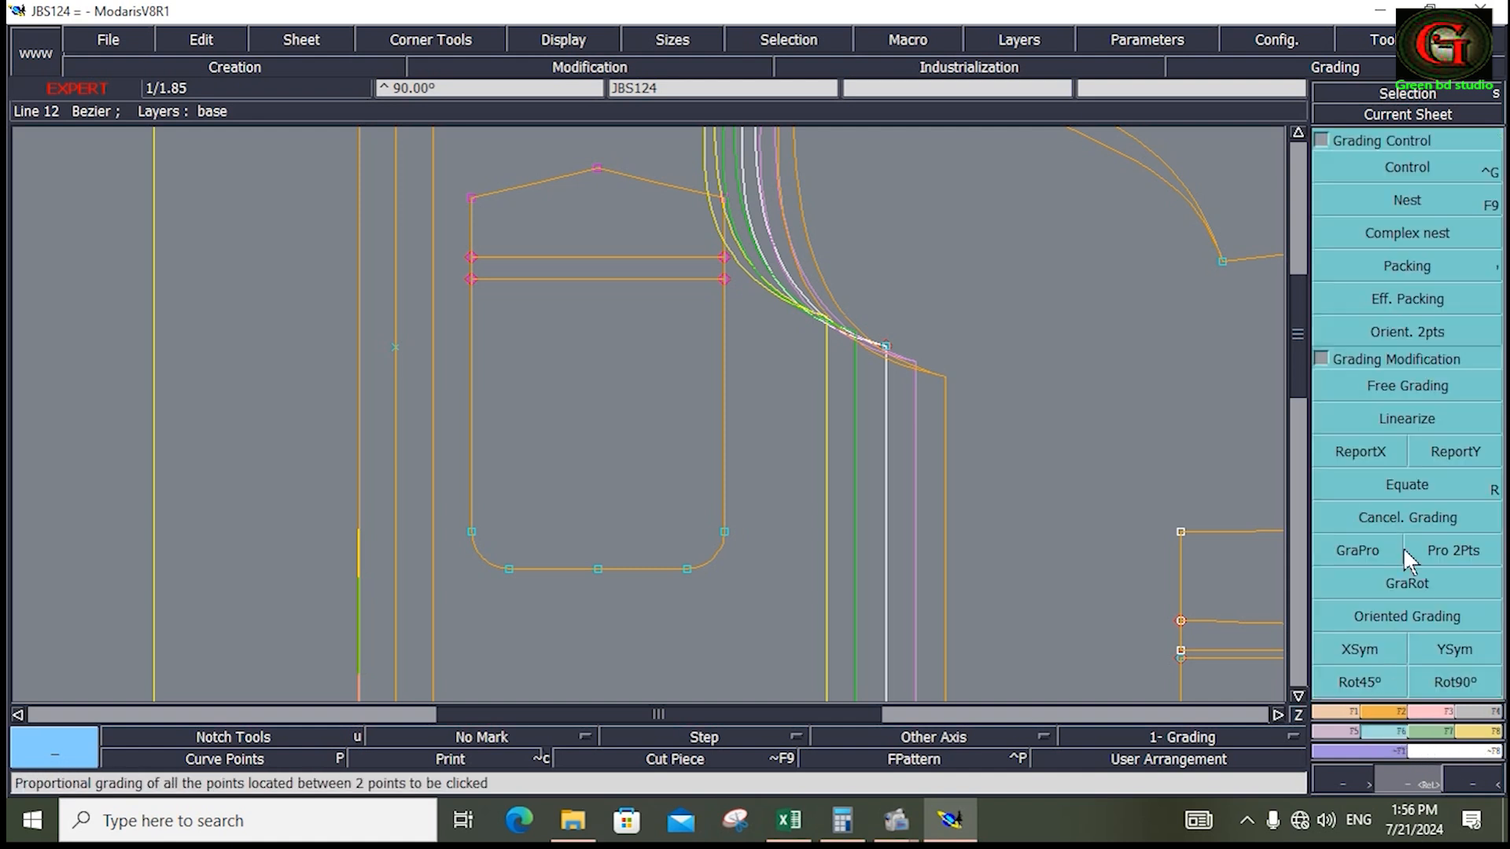
pyautogui.click(1453, 451)
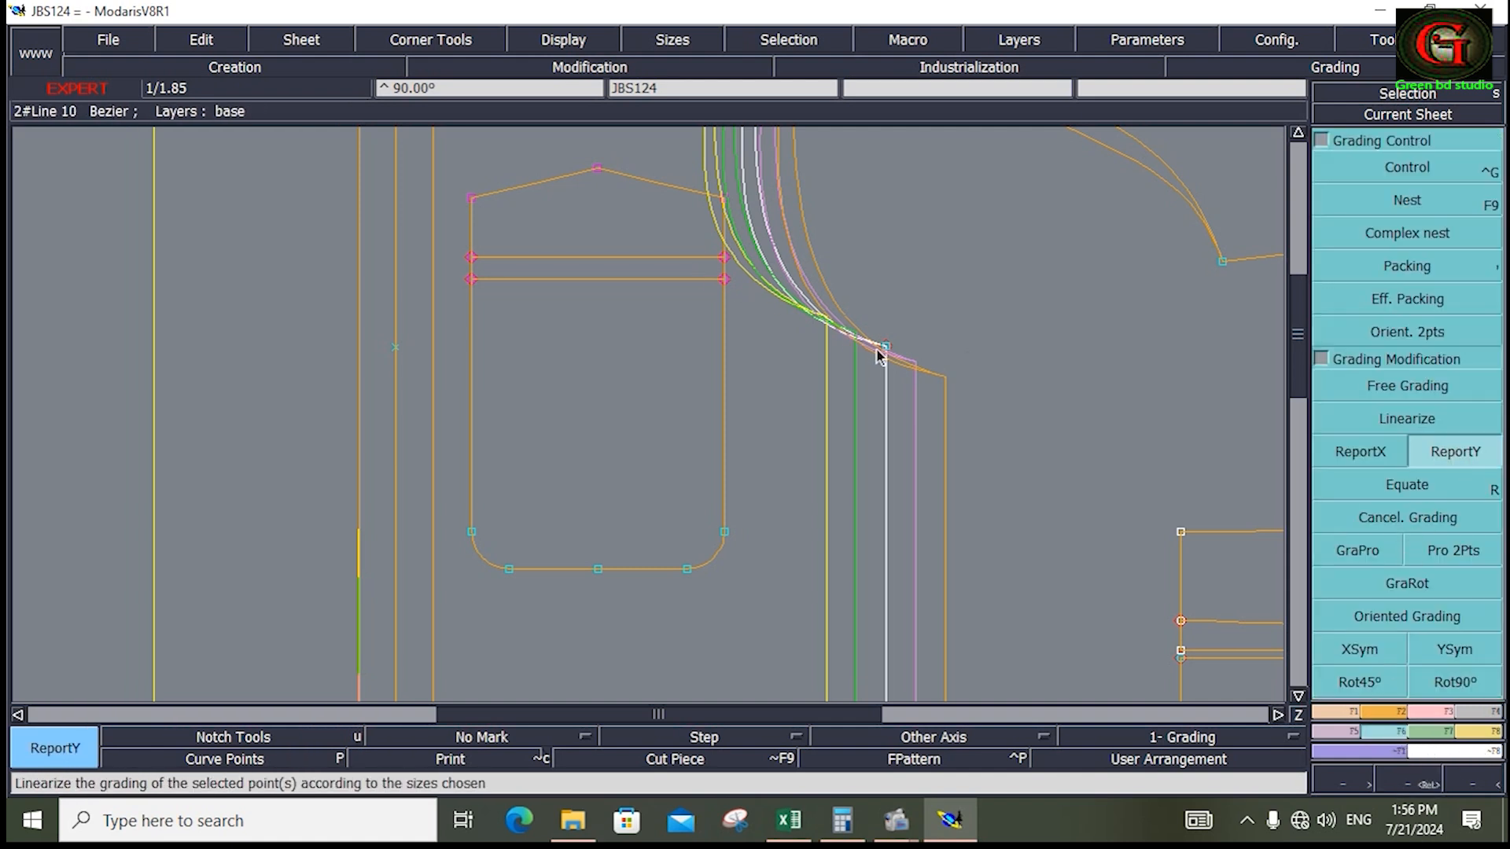
pyautogui.click(727, 279)
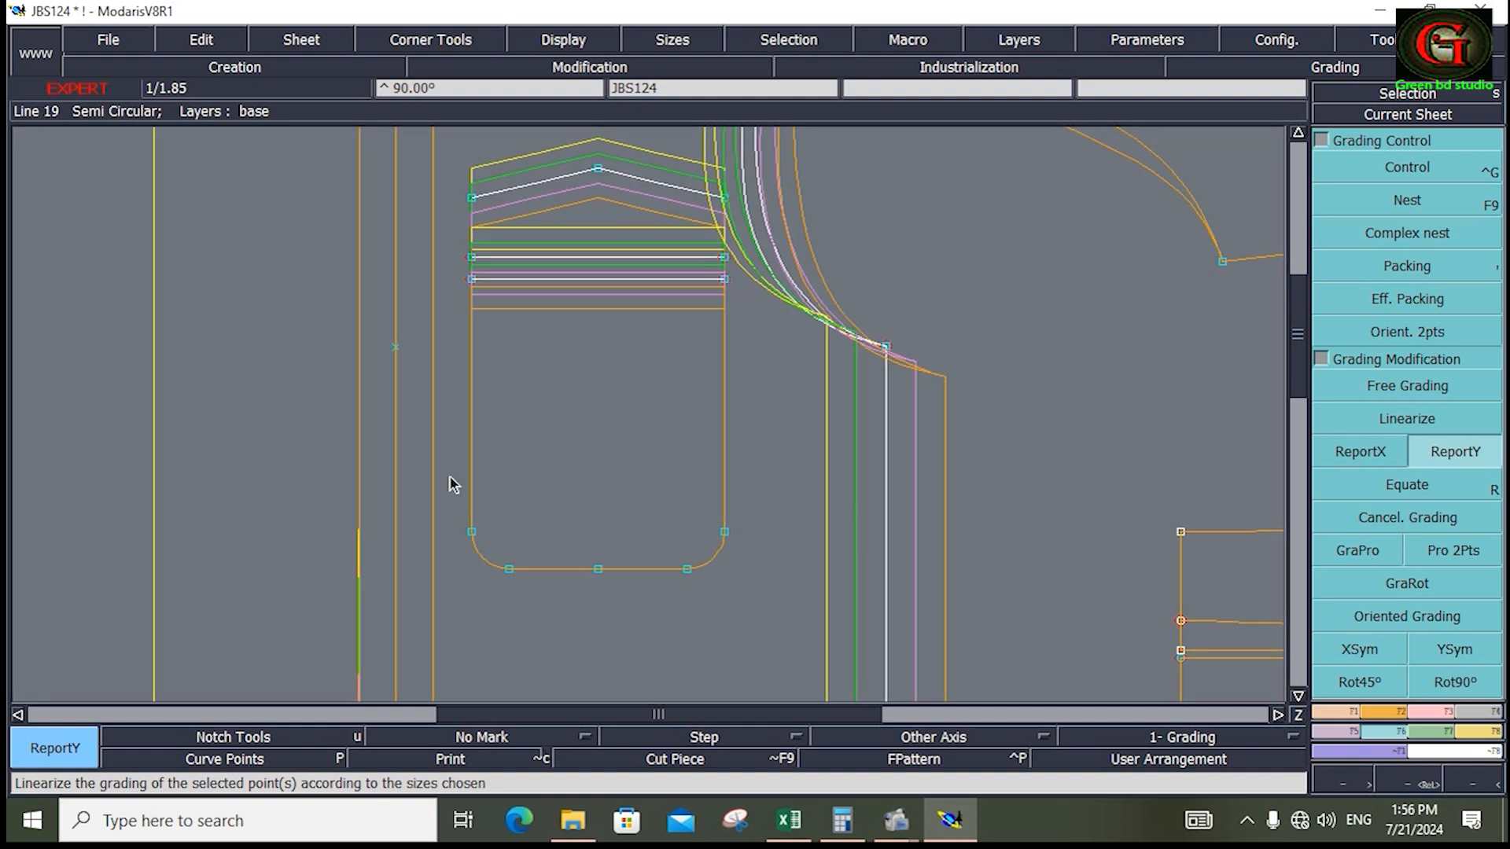
# Step: Report the underarm point's Y grading onto the chest pocket's lower points, and pack the nest on the pocket's left edge point
pyautogui.moveTo(450, 476); pyautogui.dragTo(717, 609)
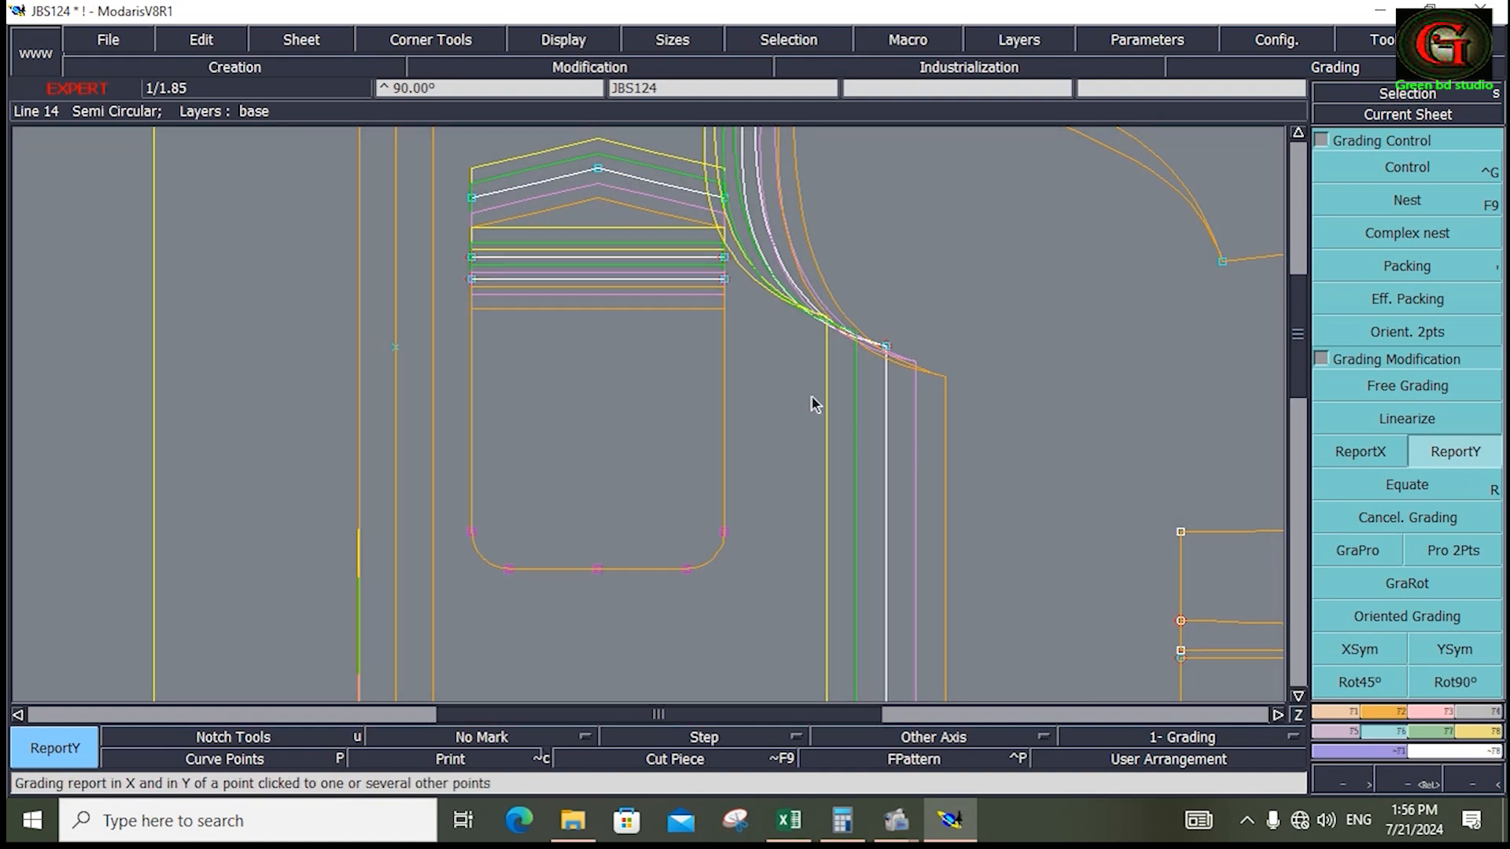
pyautogui.click(723, 533)
pyautogui.click(728, 642)
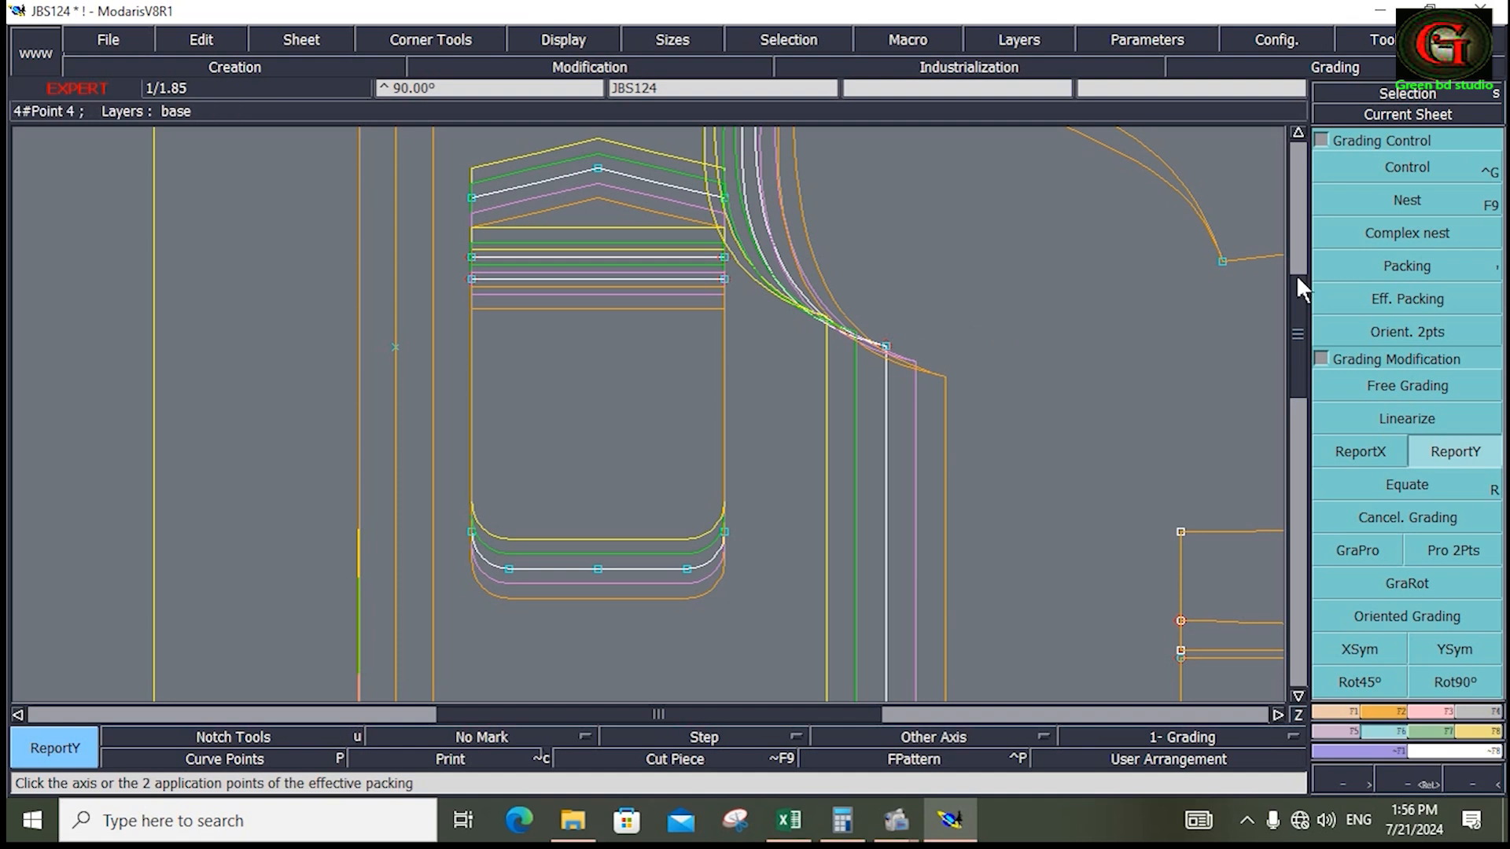
pyautogui.click(1409, 267)
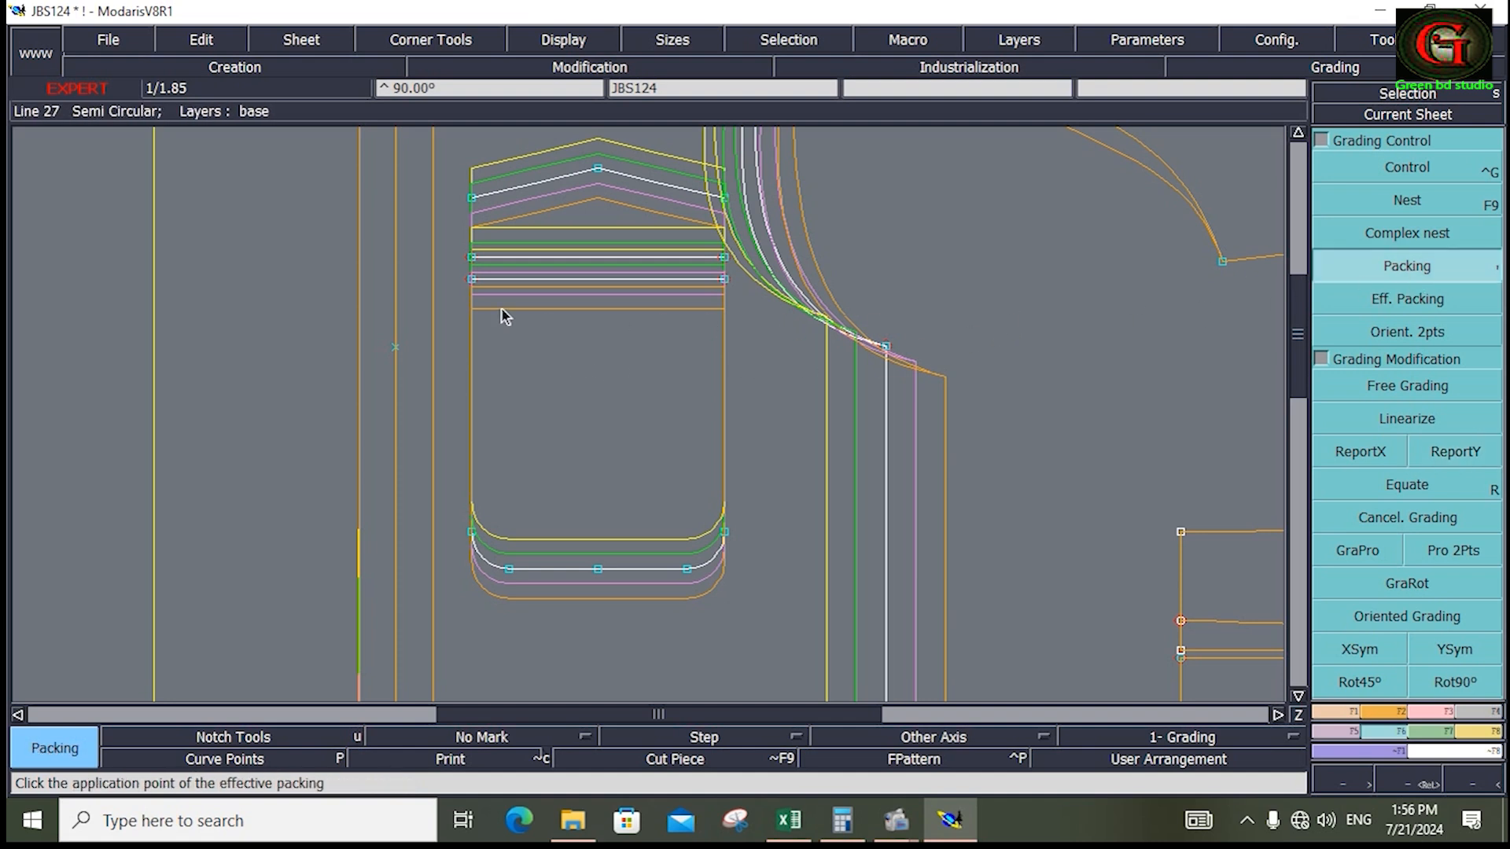
pyautogui.click(471, 258)
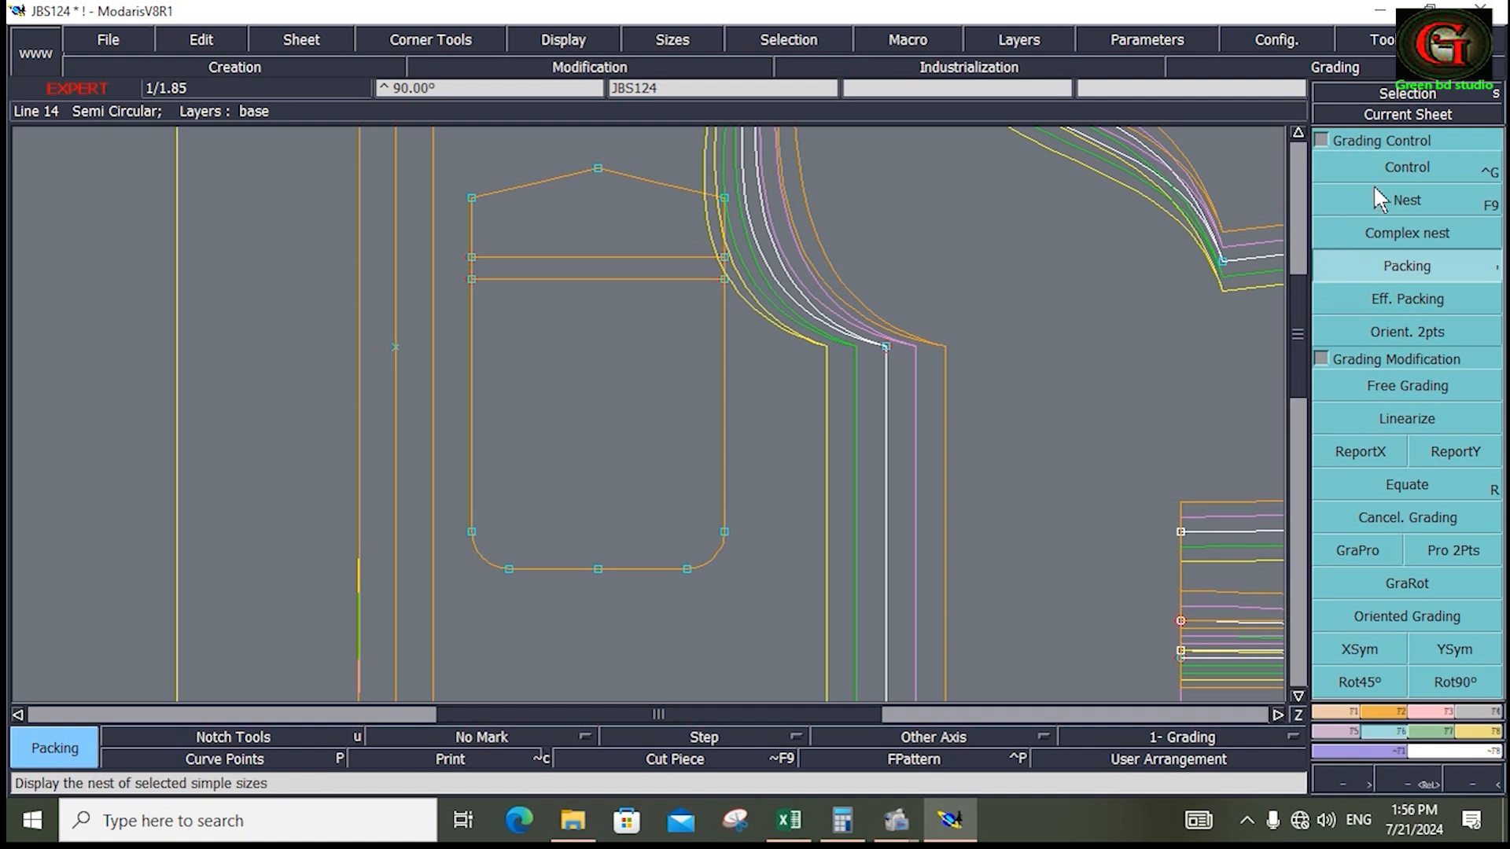
# Step: Set the X grading increment (ddx) of the pocket's lower right side point to 0.25 for every size interval
pyautogui.click(1389, 168)
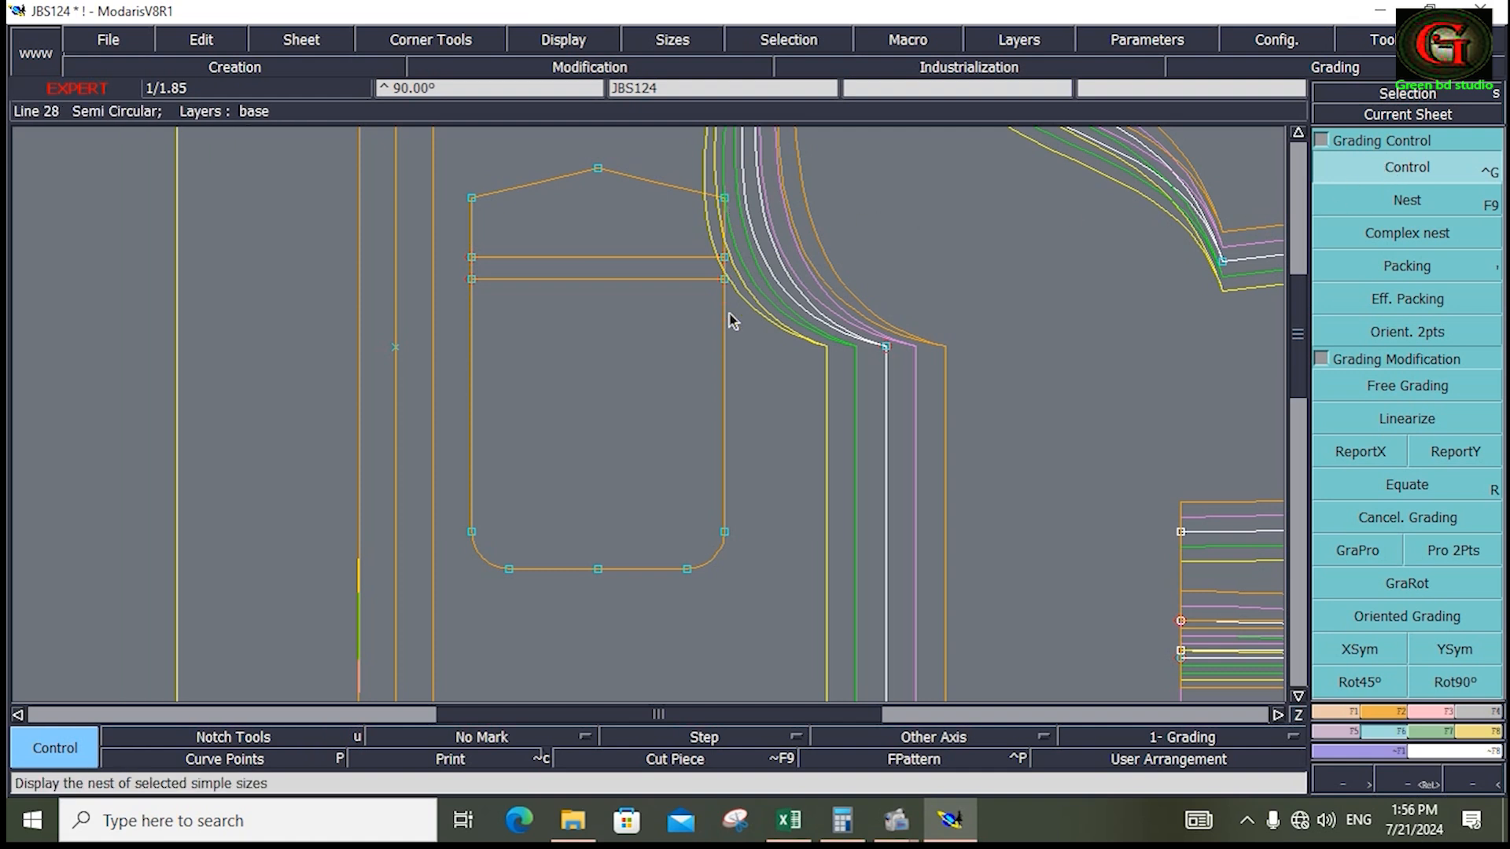
pyautogui.click(723, 532)
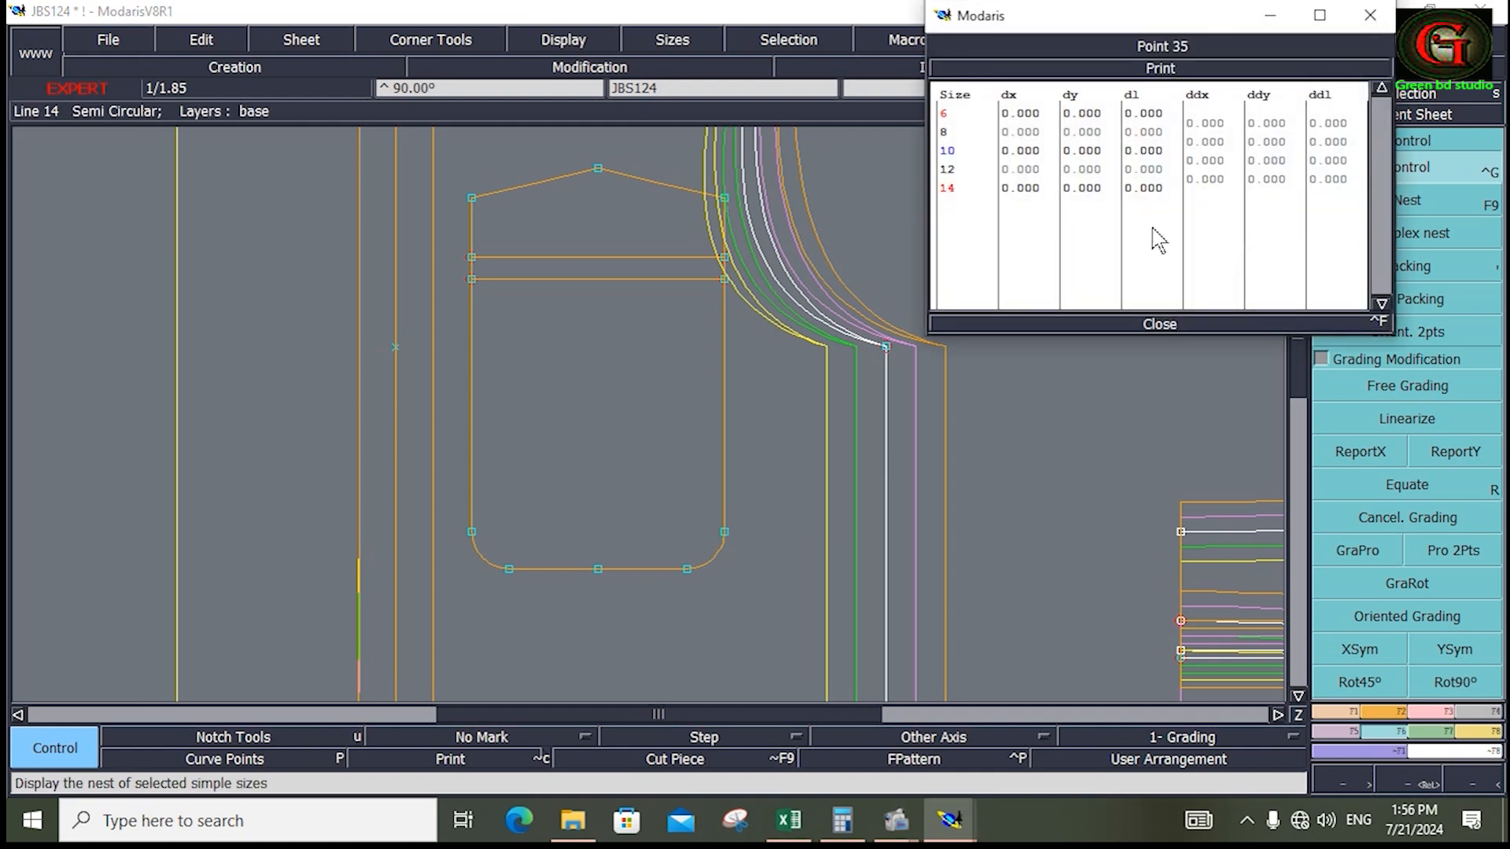
pyautogui.click(1215, 144)
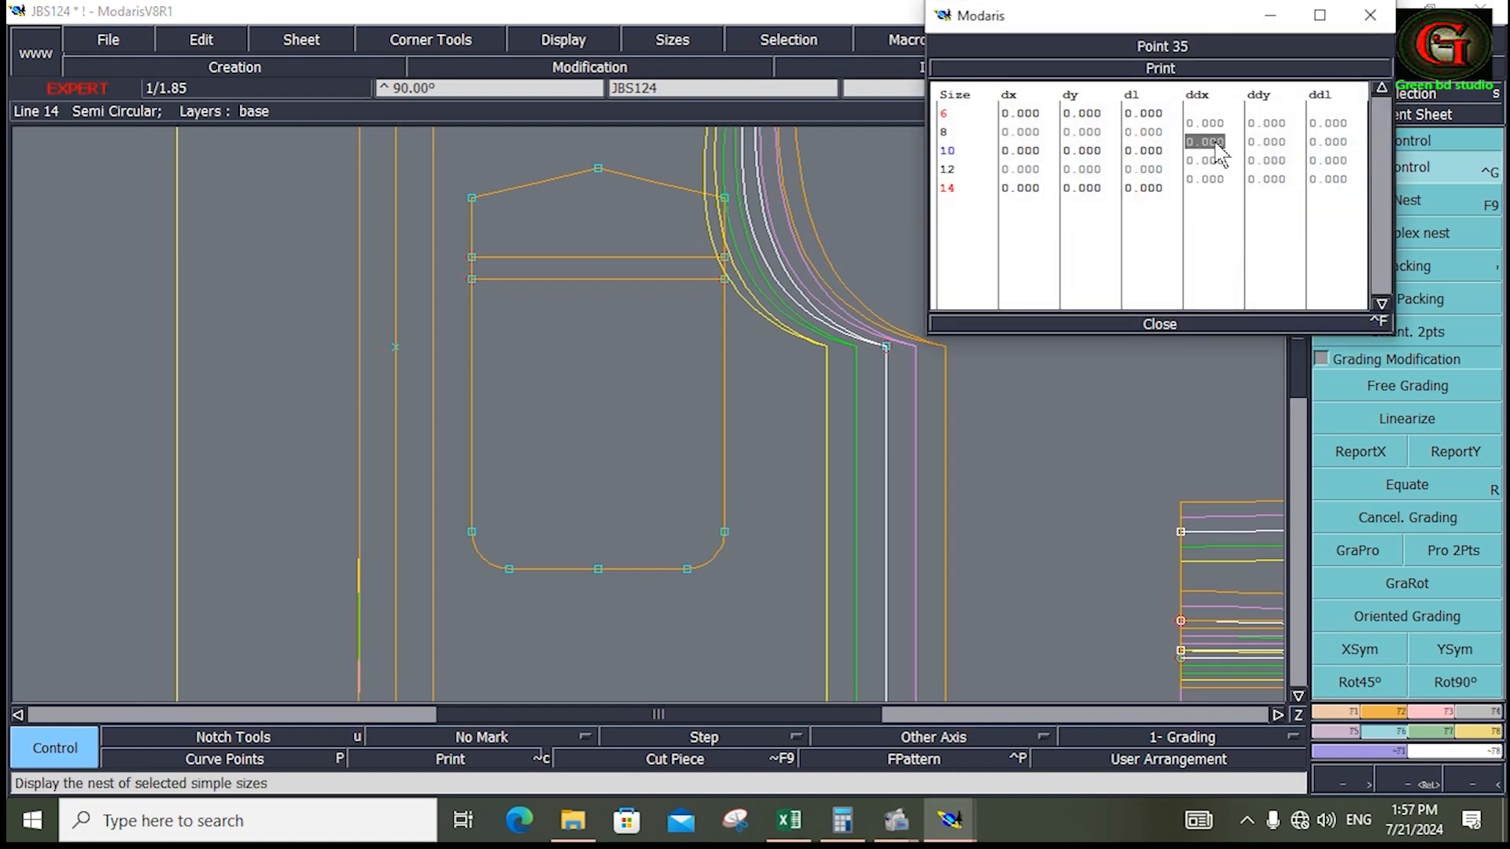
pyautogui.press('BackSpace')
pyautogui.press('Return')
pyautogui.moveTo(1216, 124); pyautogui.dragTo(1216, 177)
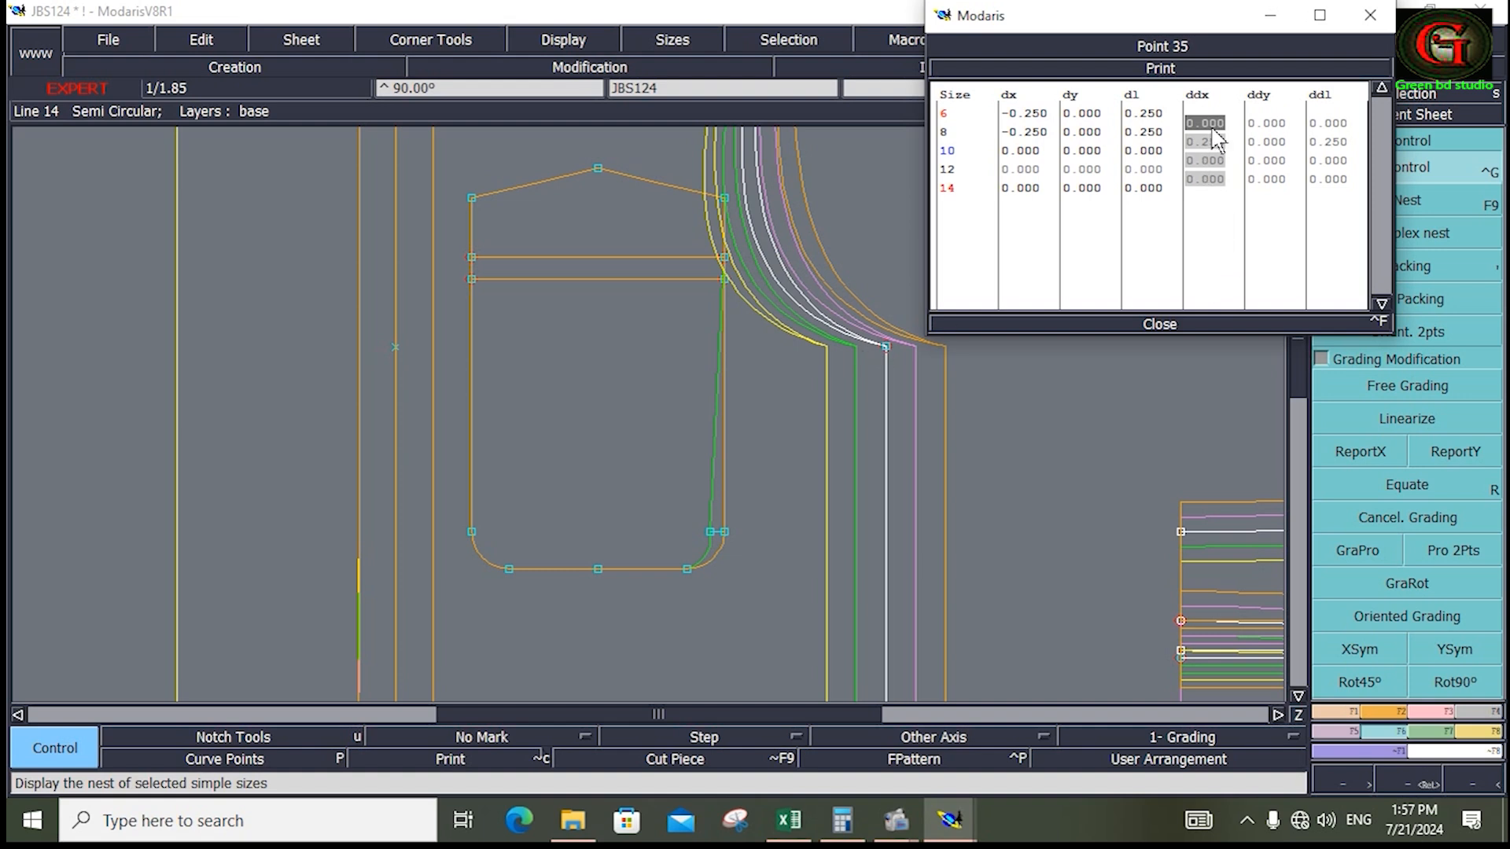
pyautogui.write('.25')
pyautogui.press('Return')
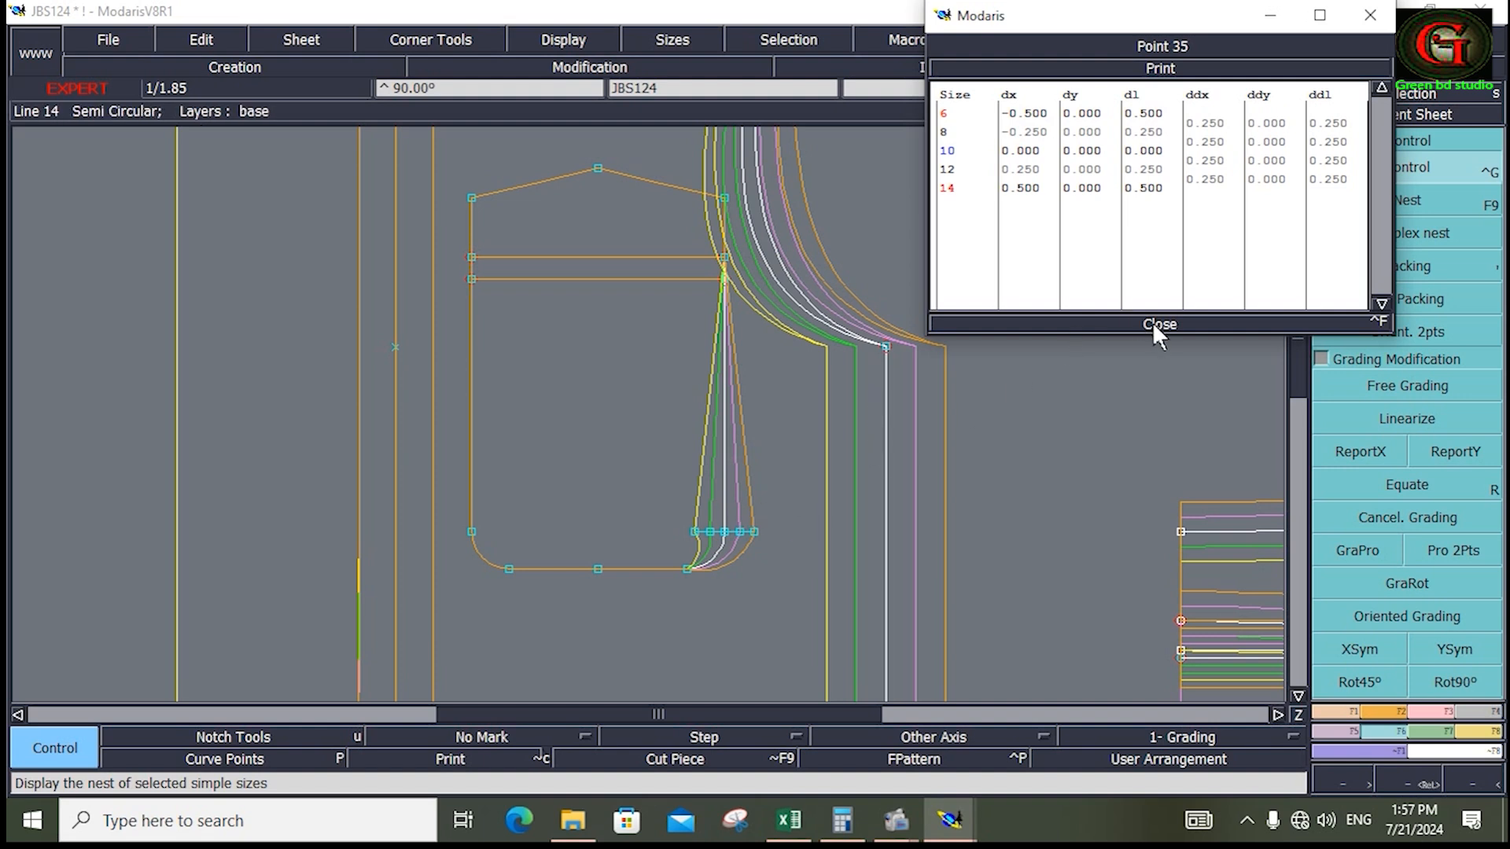
# Step: Report the lower right side point's X grading onto the upper points of the pocket's right edge
pyautogui.click(1361, 449)
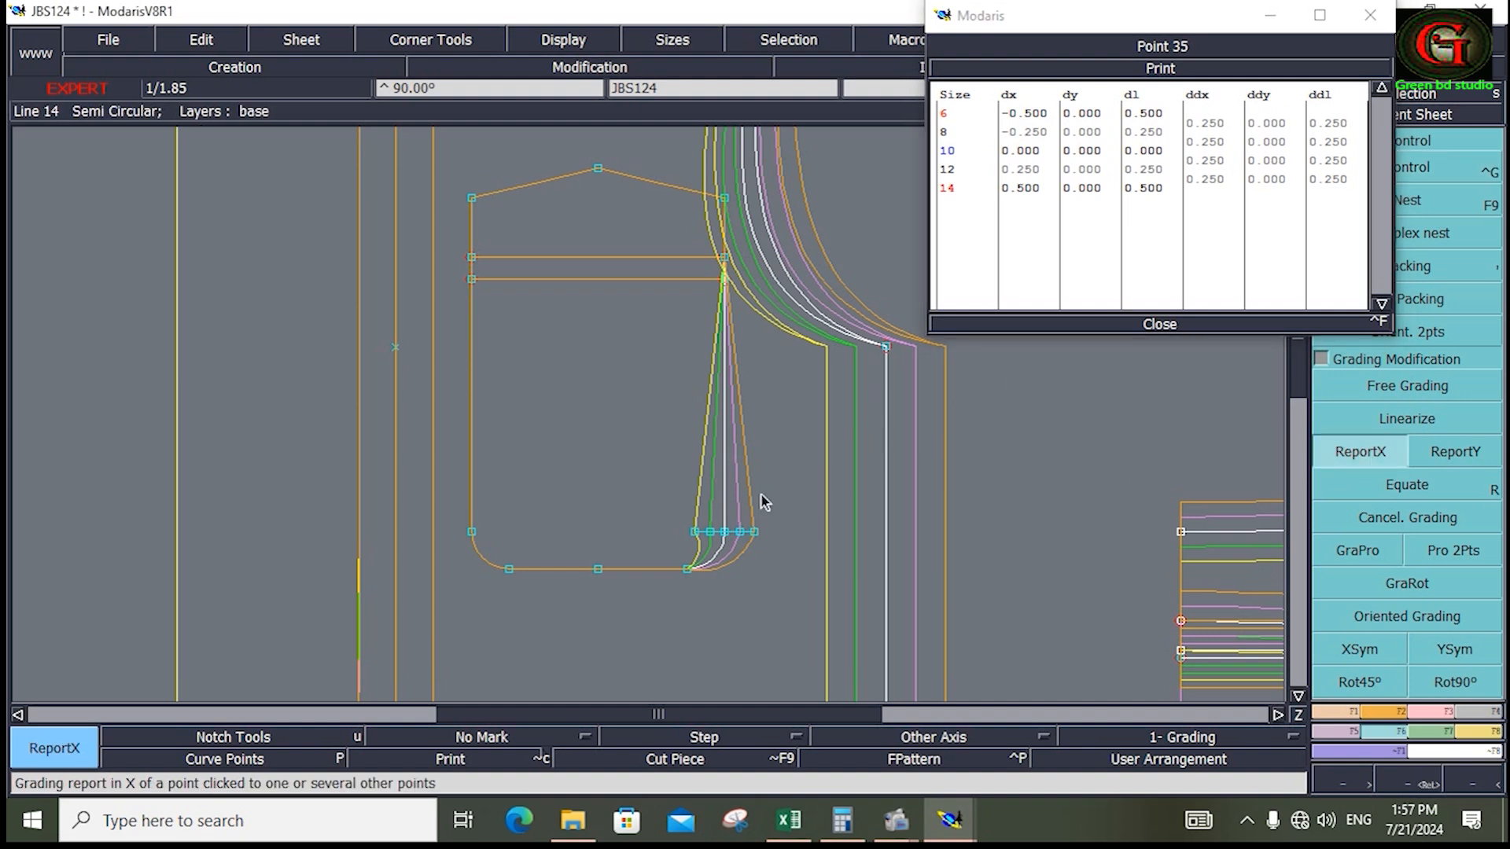
pyautogui.click(724, 271)
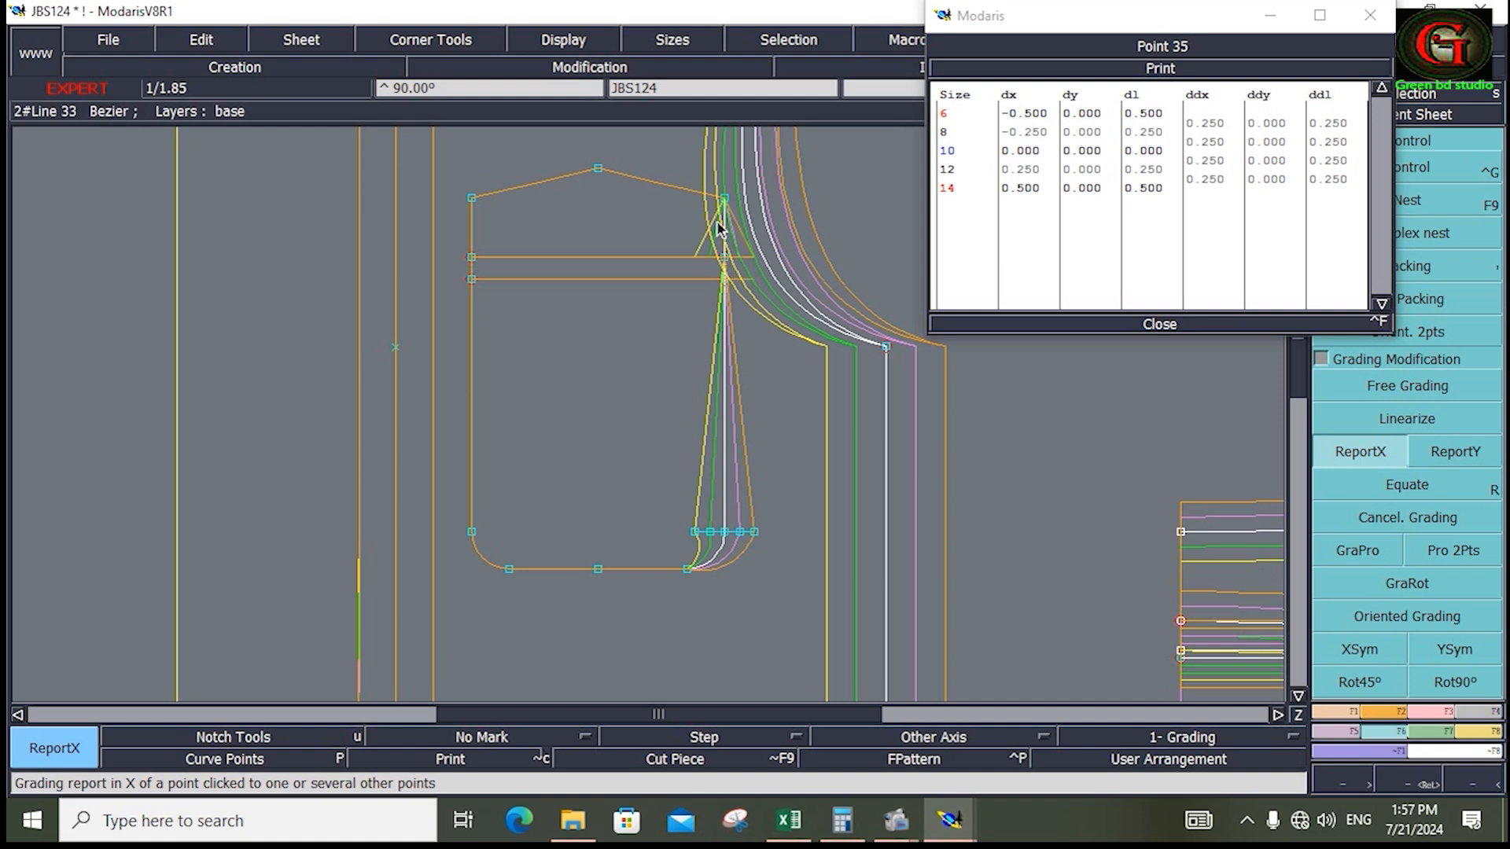
pyautogui.moveTo(670, 167); pyautogui.dragTo(768, 542)
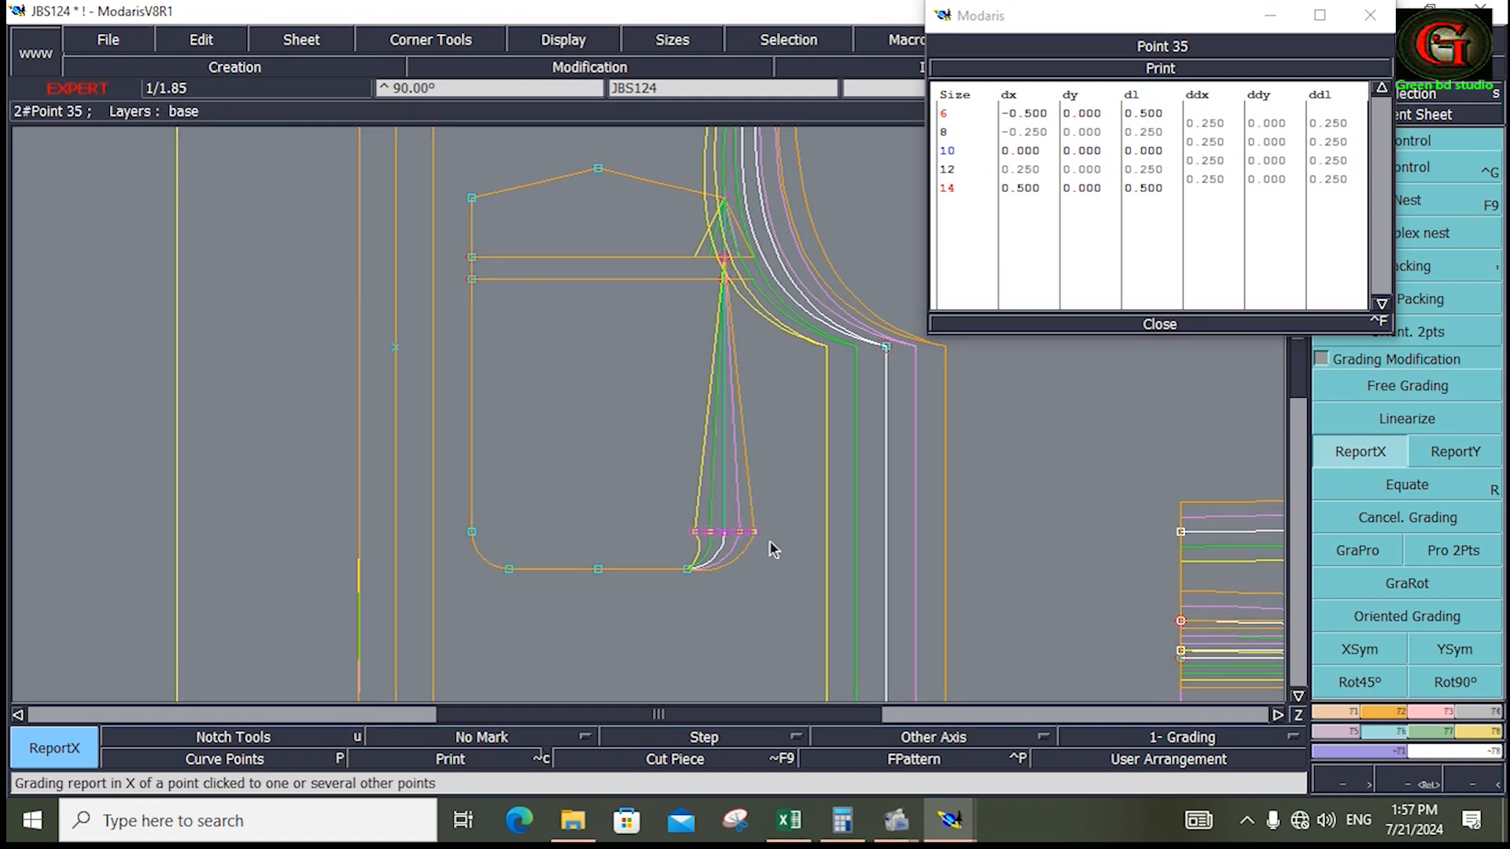
pyautogui.click(719, 530)
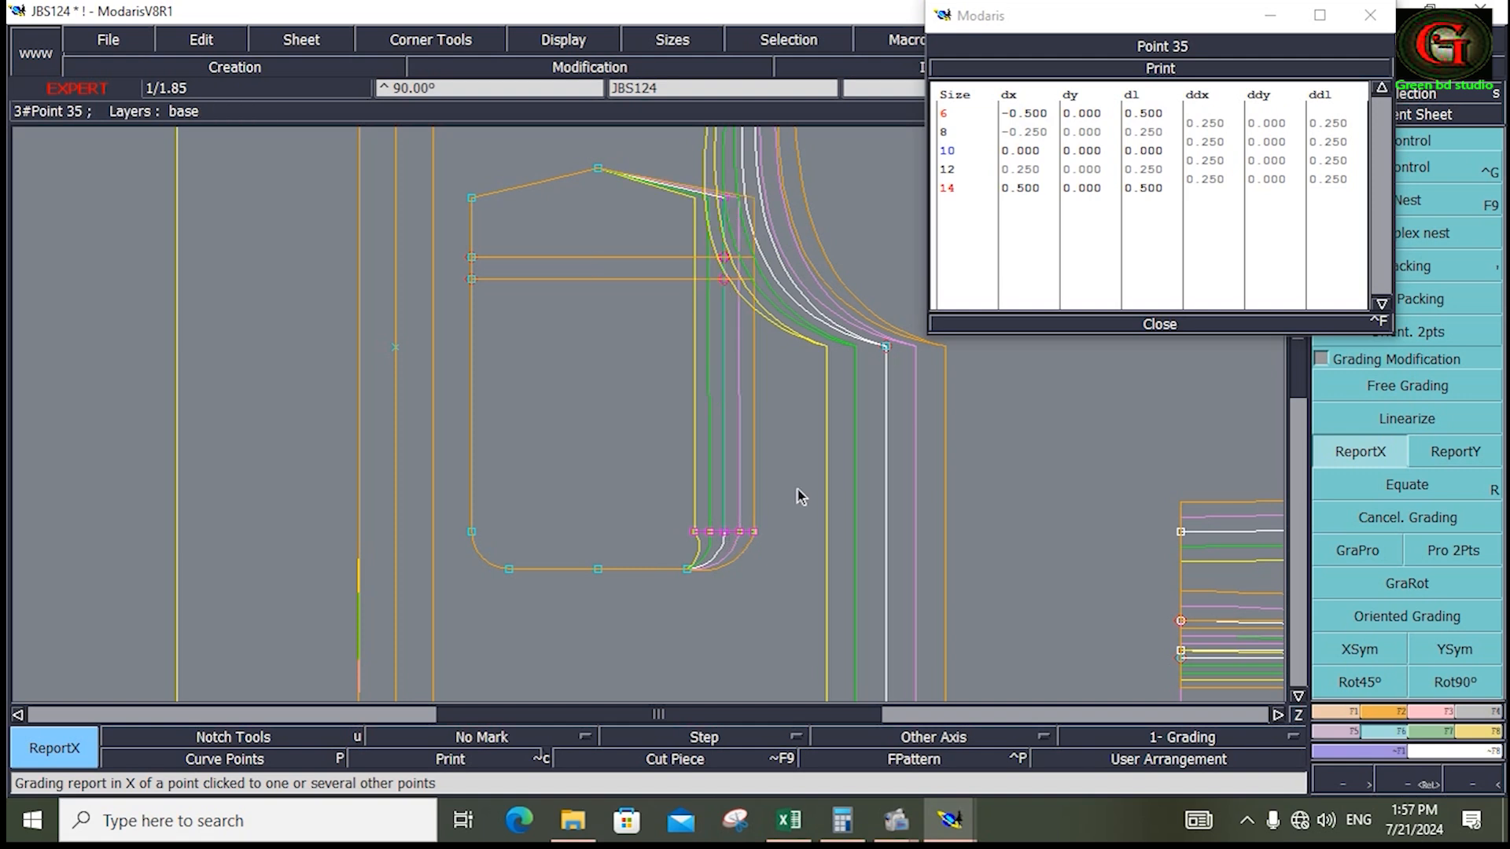
pyautogui.click(797, 460)
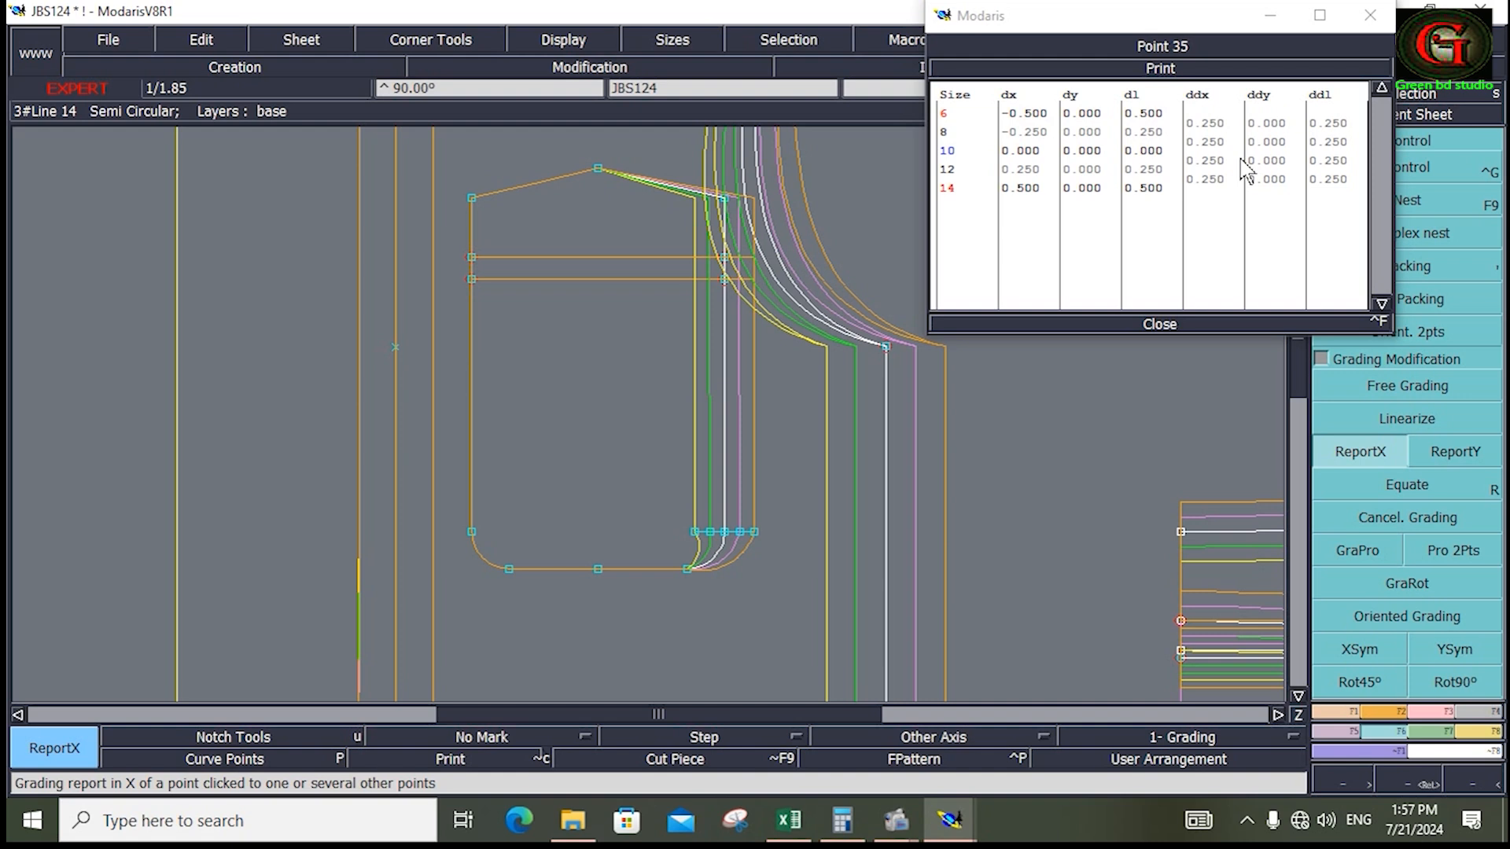
# Step: Set the lower right side point's ddx to 0 for the size 6–8 and 10–12 intervals
pyautogui.click(1223, 128)
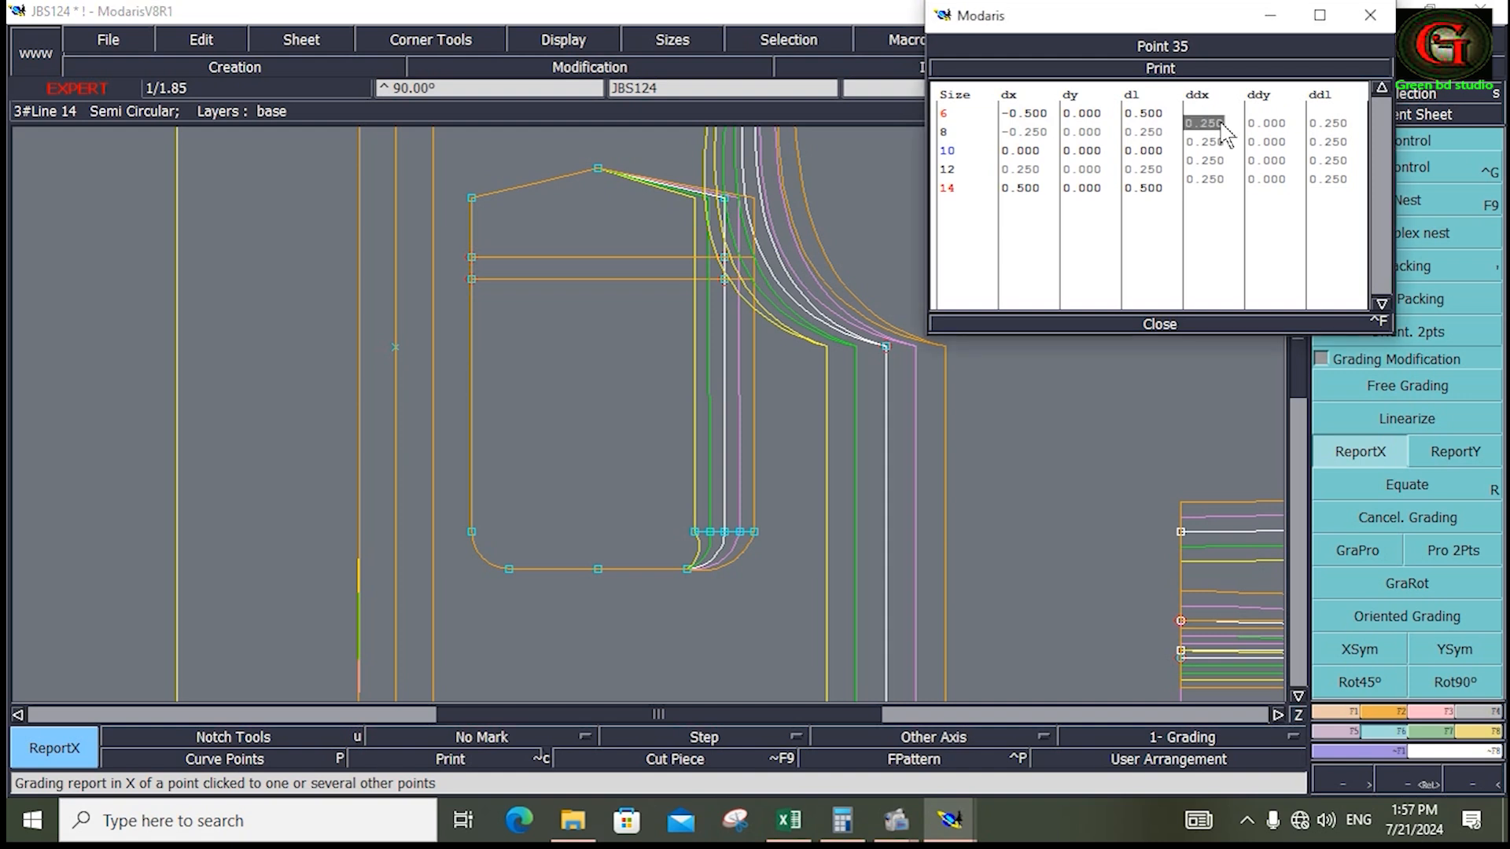
pyautogui.write('0')
pyautogui.press('Return')
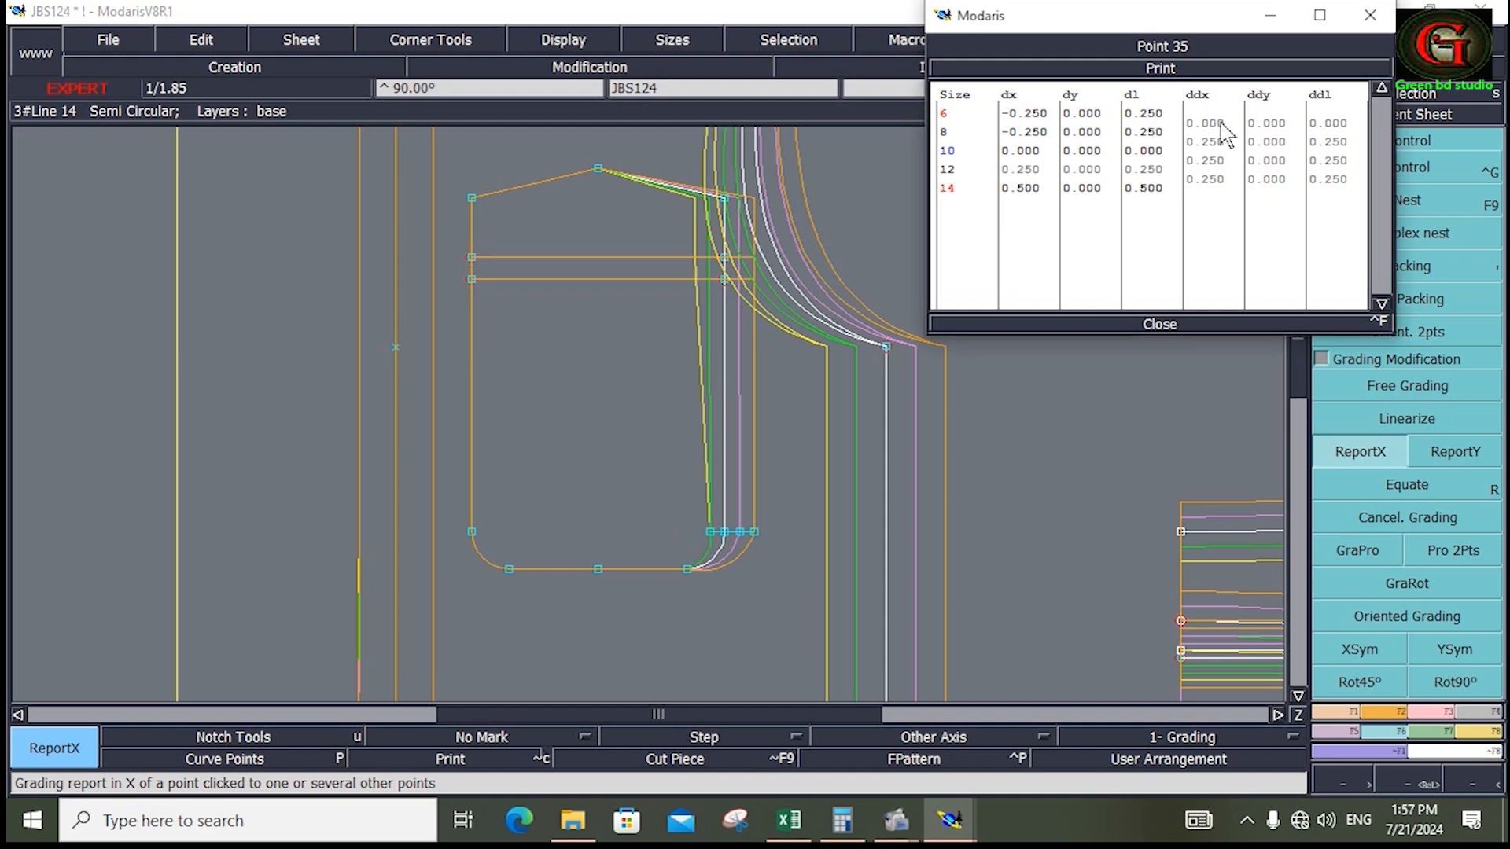
pyautogui.click(1216, 162)
pyautogui.write('0')
pyautogui.press('Return')
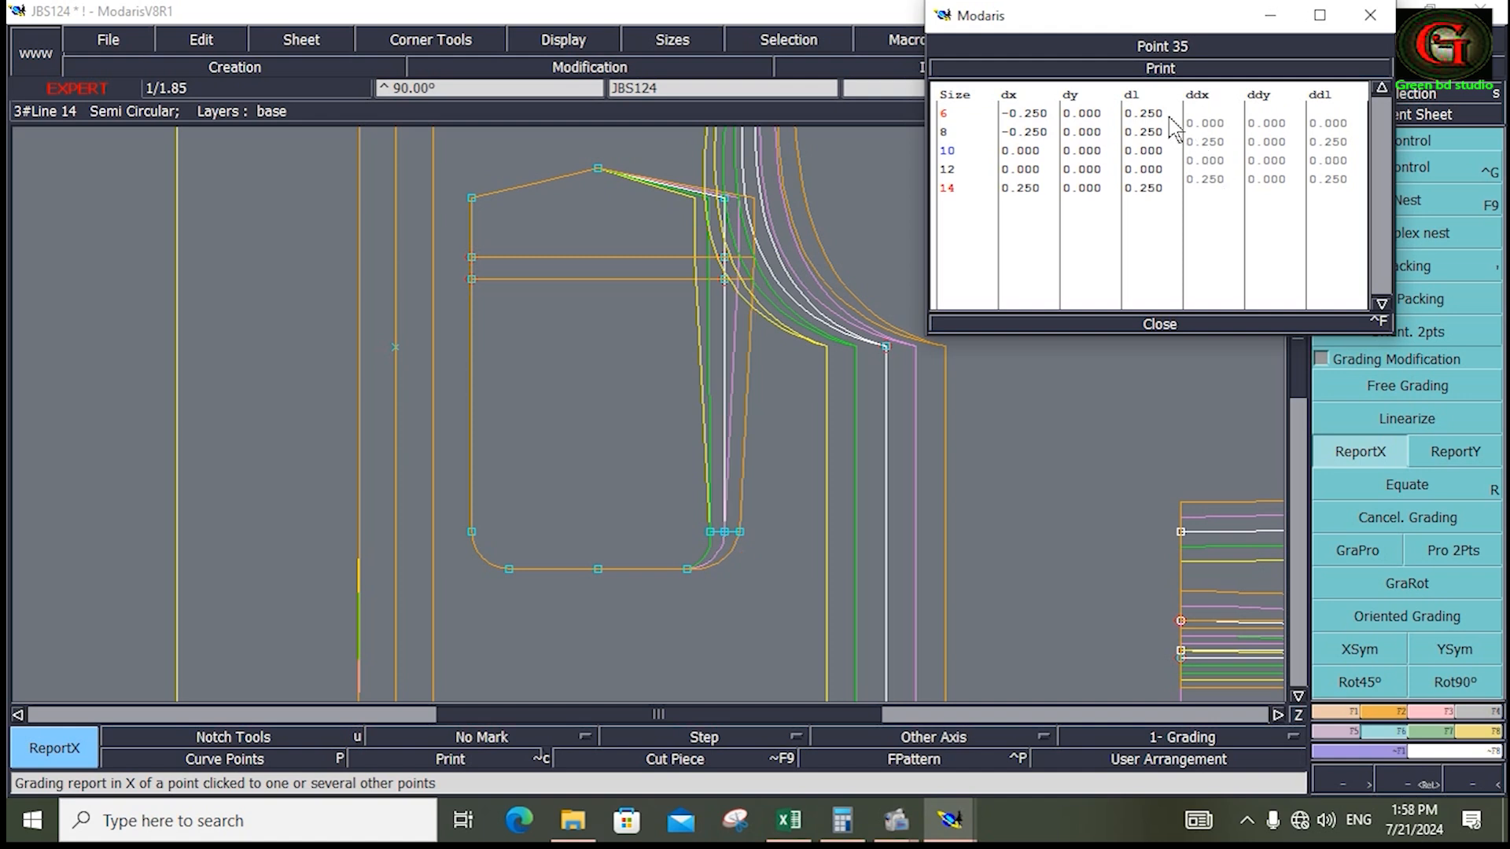
# Step: Set the same point's ddx to 0.375 for the size 8–10 and 12–14 intervals, and close the grading table
pyautogui.click(1213, 146)
pyautogui.press('BackSpace')
pyautogui.press('Return')
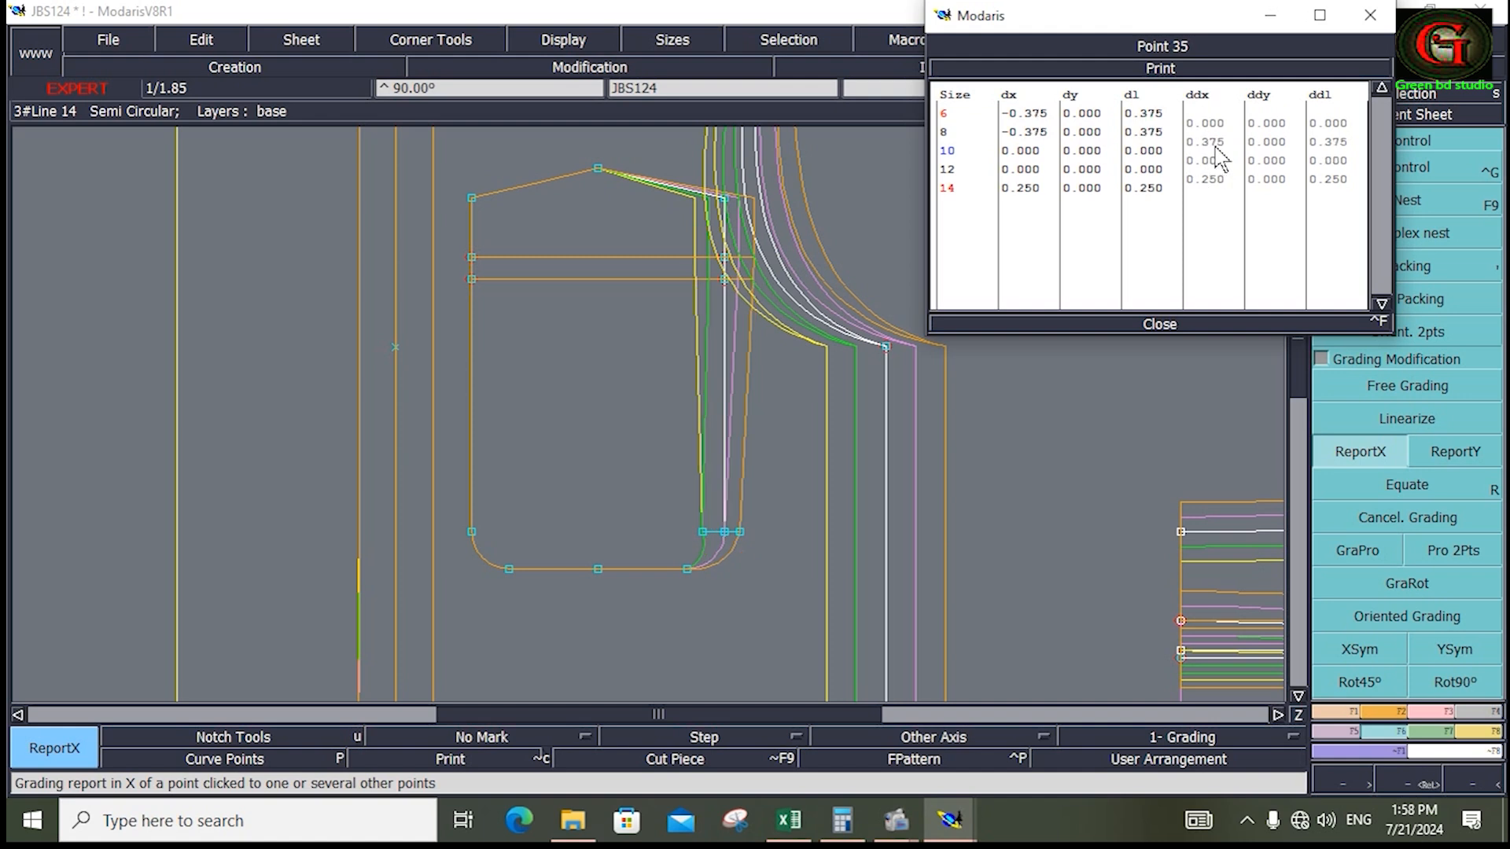
pyautogui.click(1215, 180)
pyautogui.write('.375')
pyautogui.press('Return')
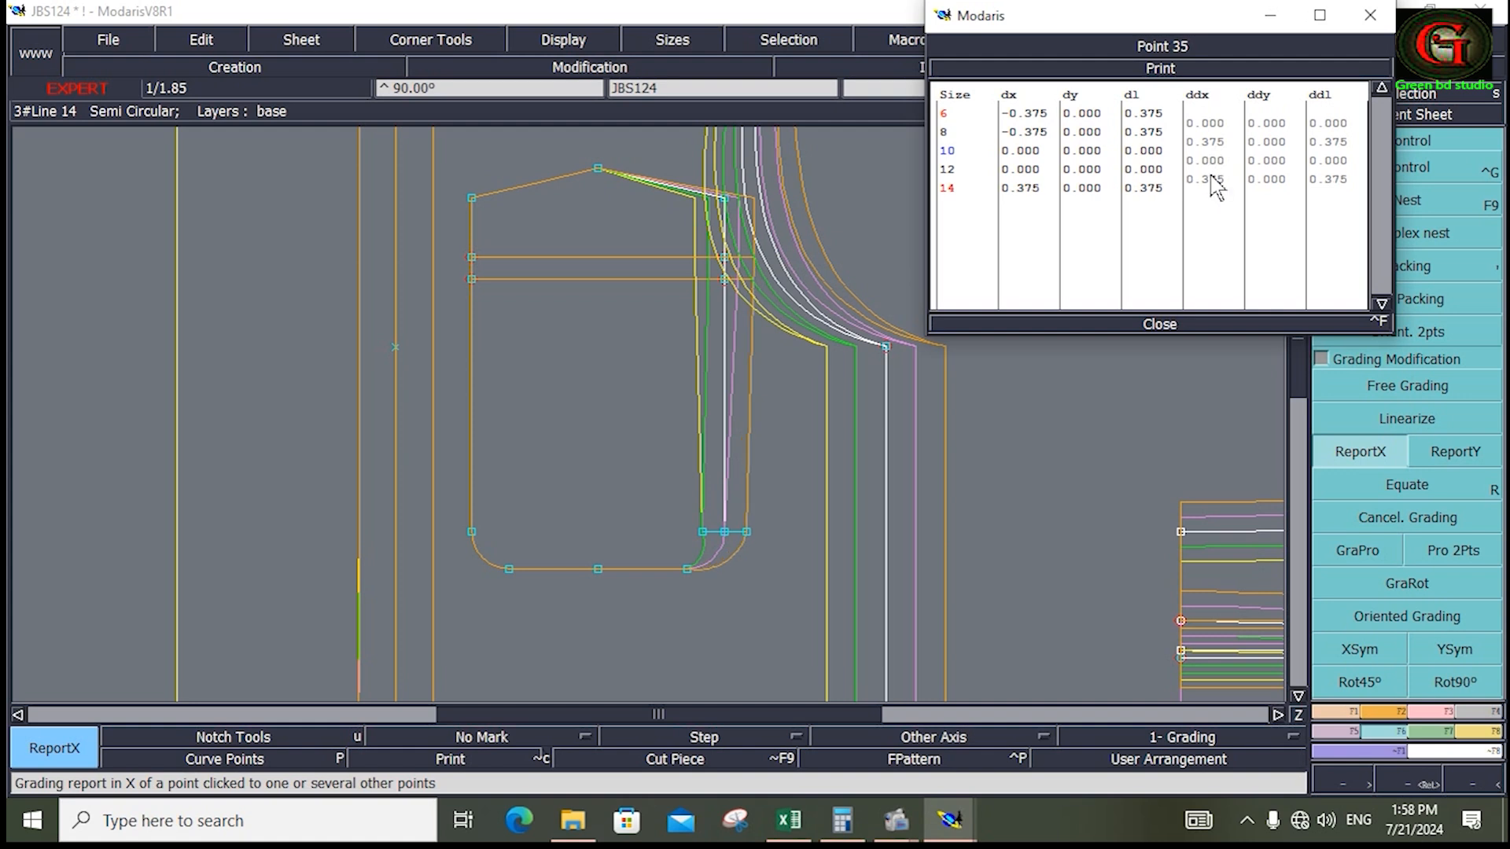
pyautogui.click(1161, 323)
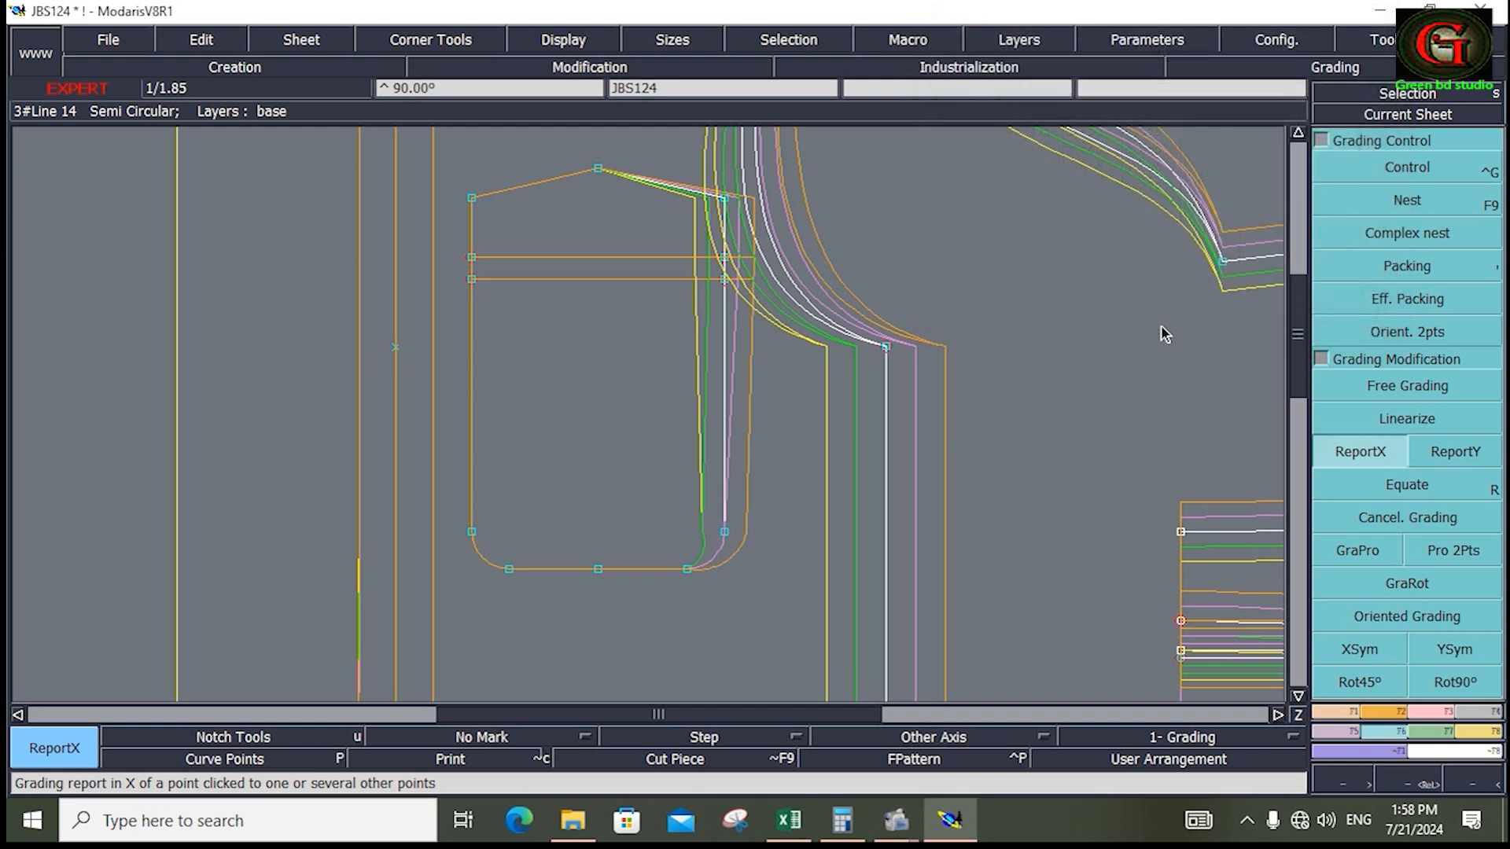
# Step: Report the revised X grading of the lower right side point onto the pocket's three upper right points
pyautogui.moveTo(678, 172); pyautogui.dragTo(762, 354)
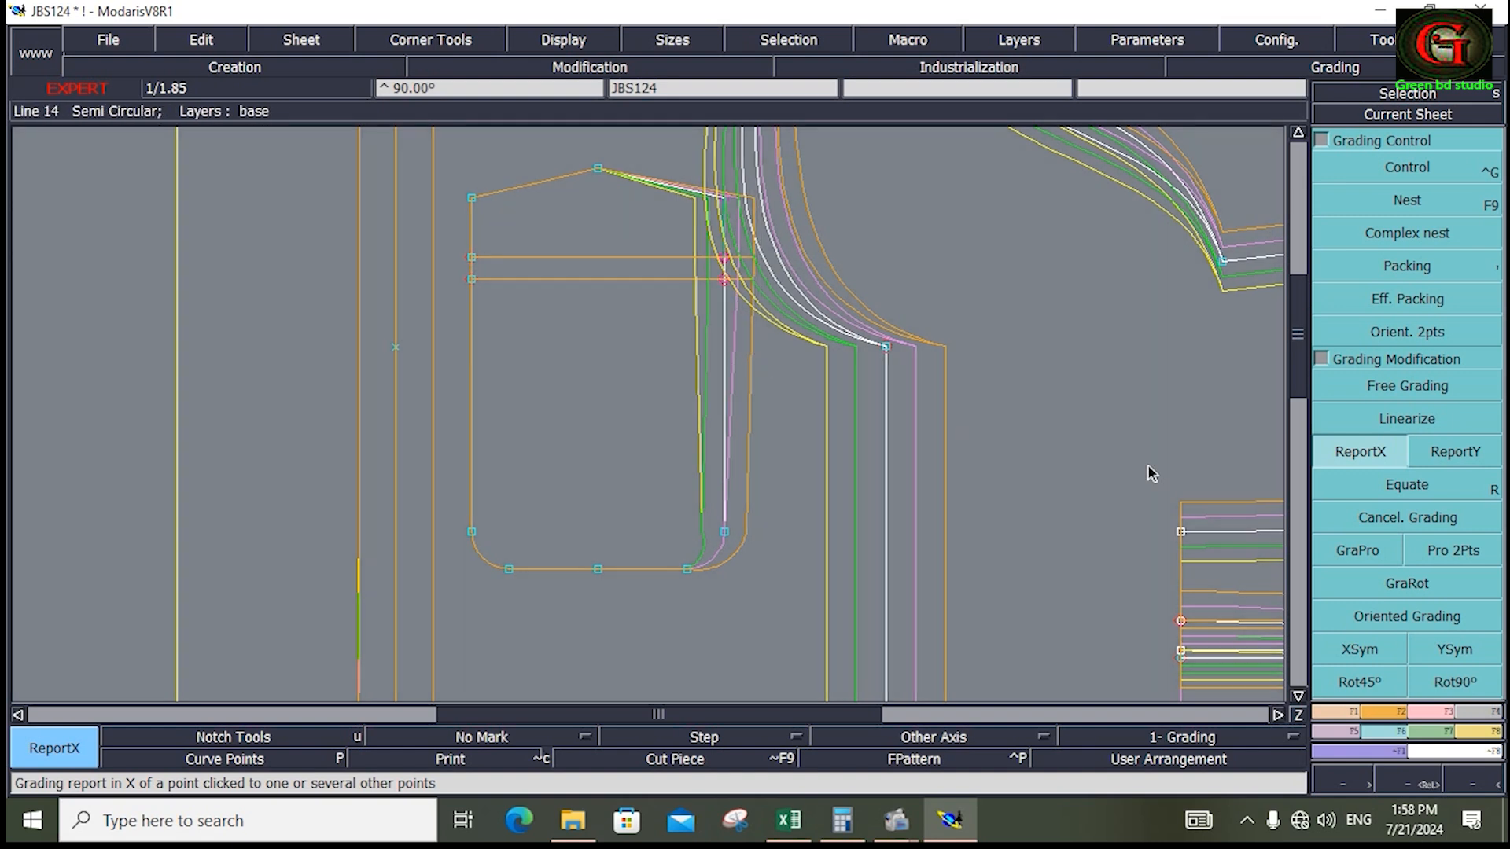
pyautogui.click(1463, 452)
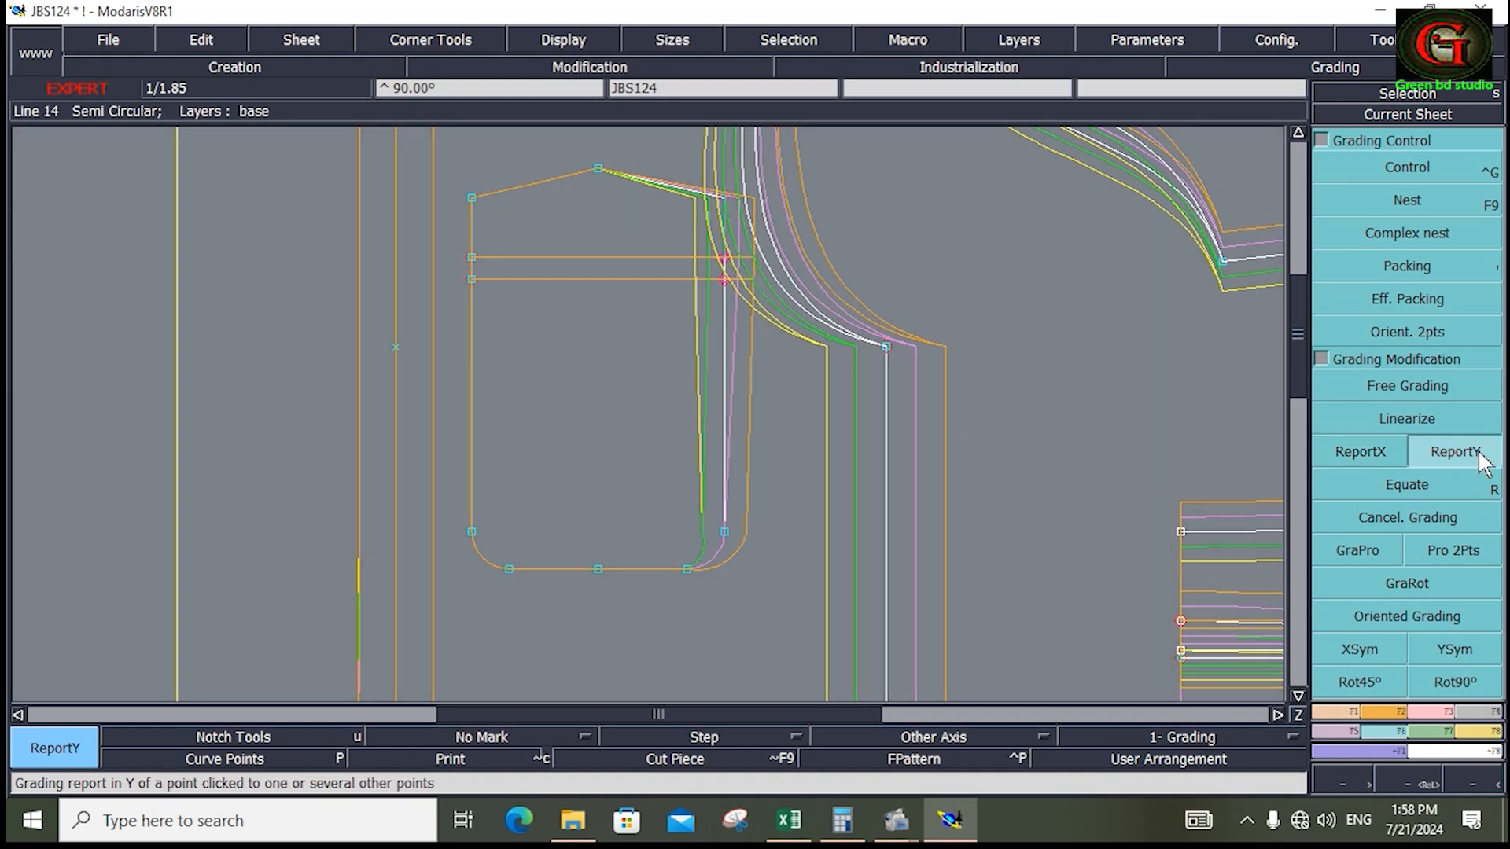
pyautogui.click(1351, 451)
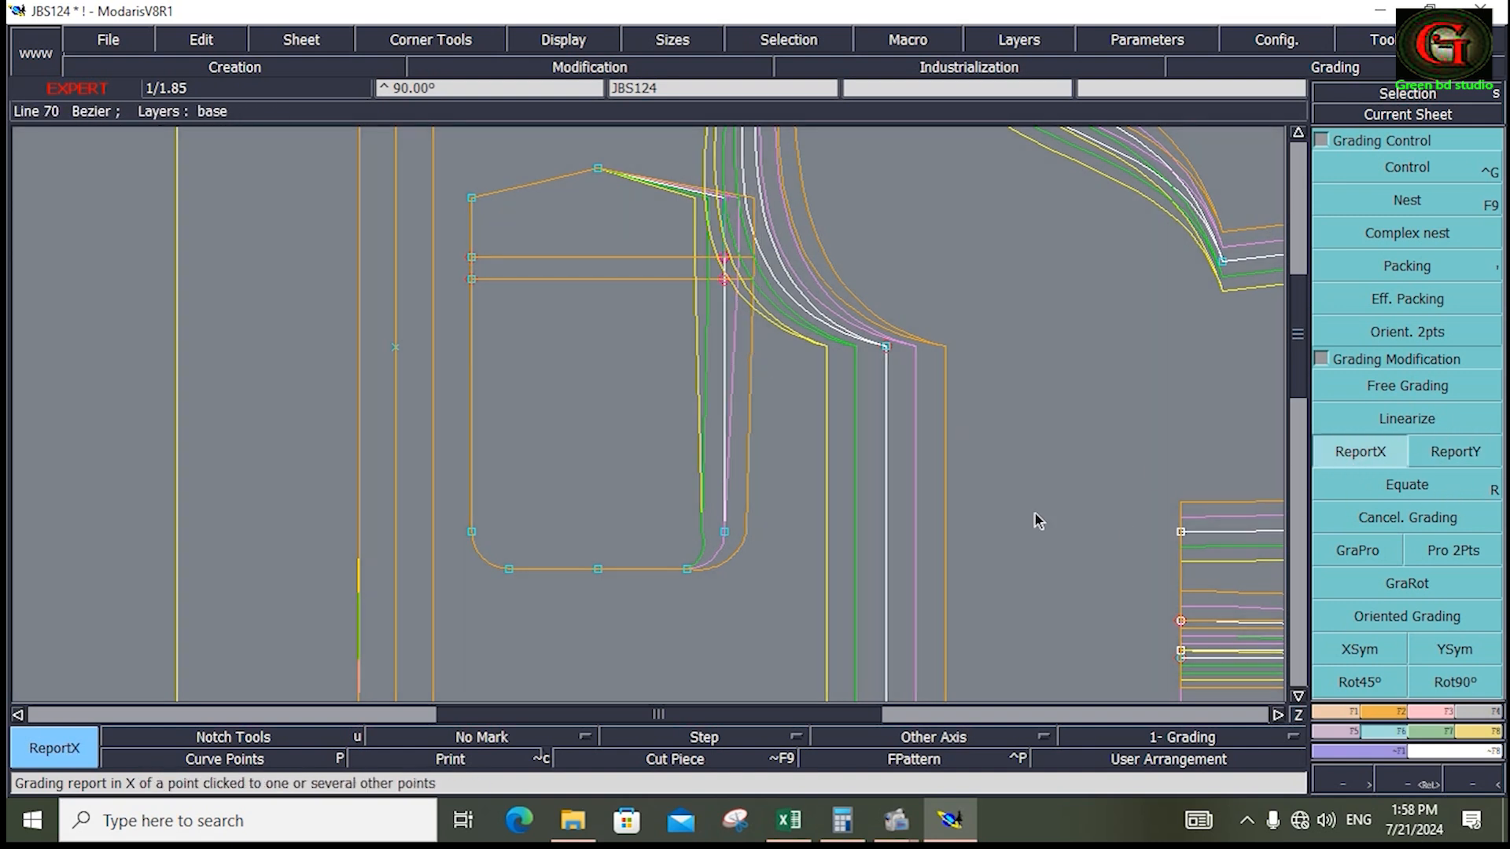
pyautogui.click(722, 277)
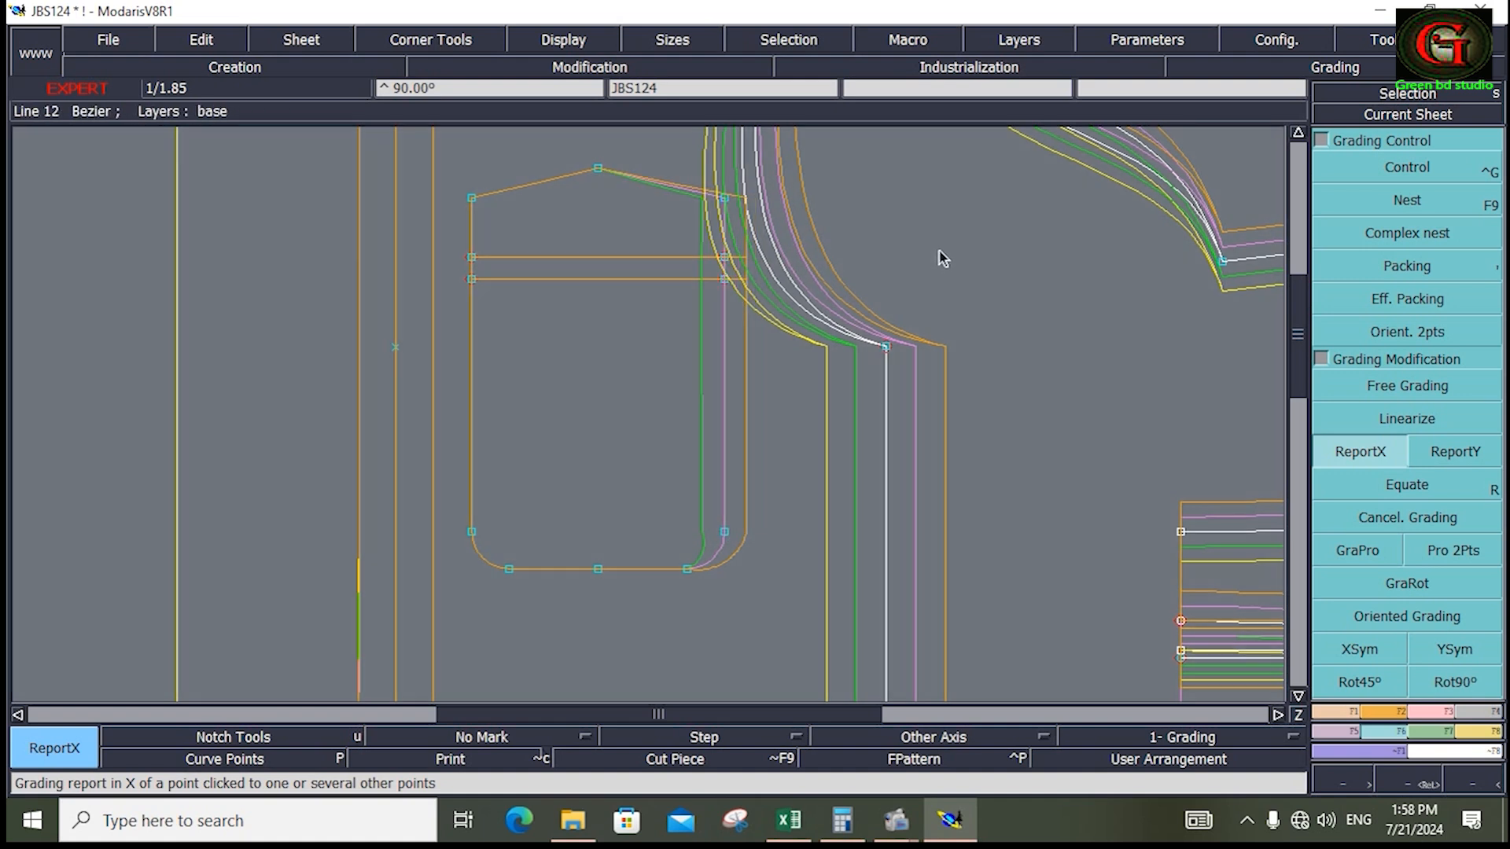
# Step: Set the pocket's bottom centre point ddy to 0.375 for the size 8–10 interval and -0.375 for the 12–14 interval
pyautogui.click(1387, 164)
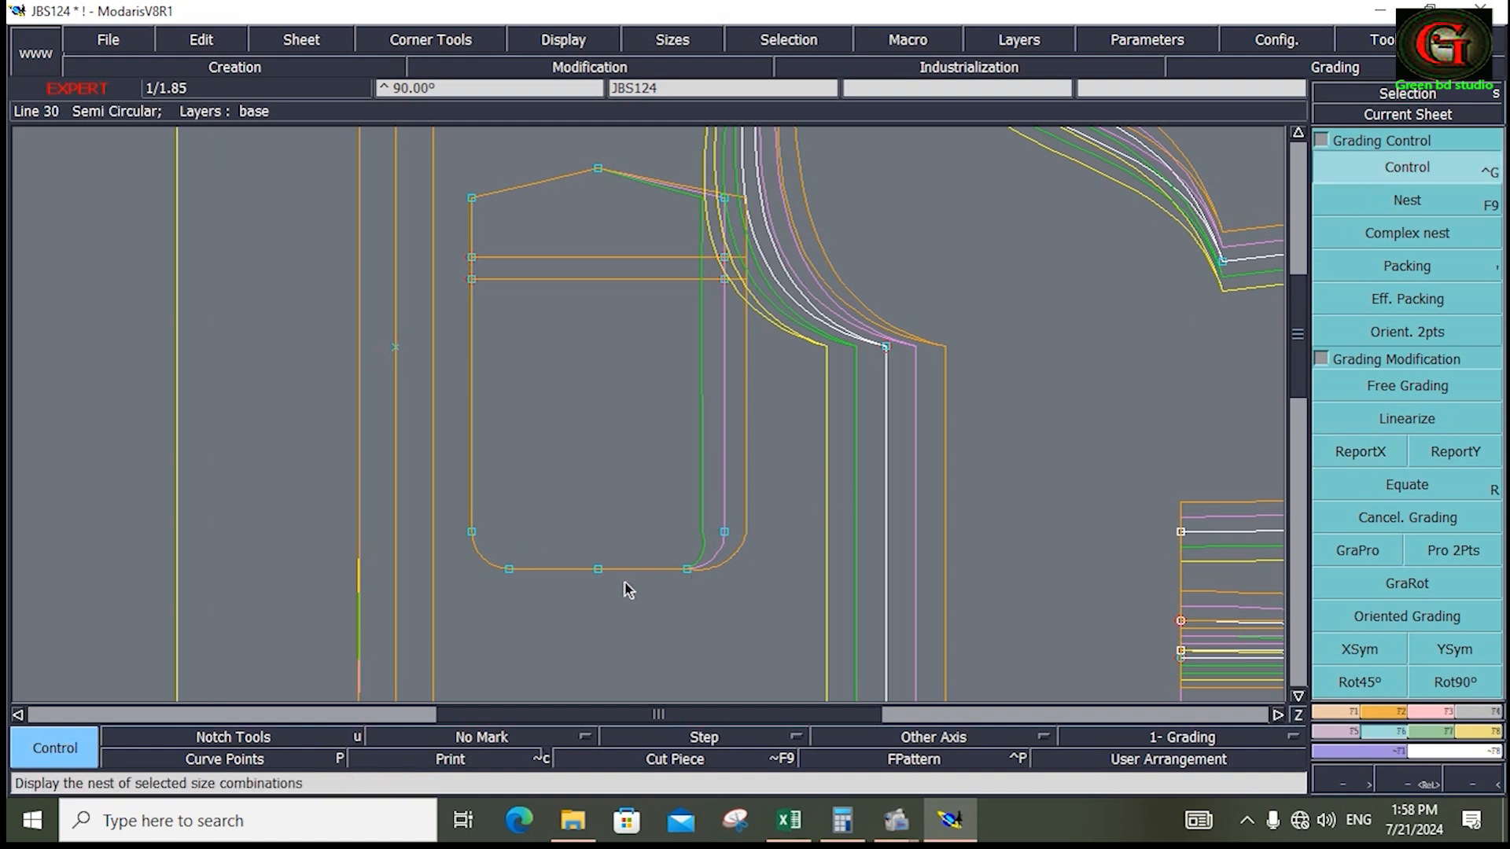
pyautogui.click(598, 568)
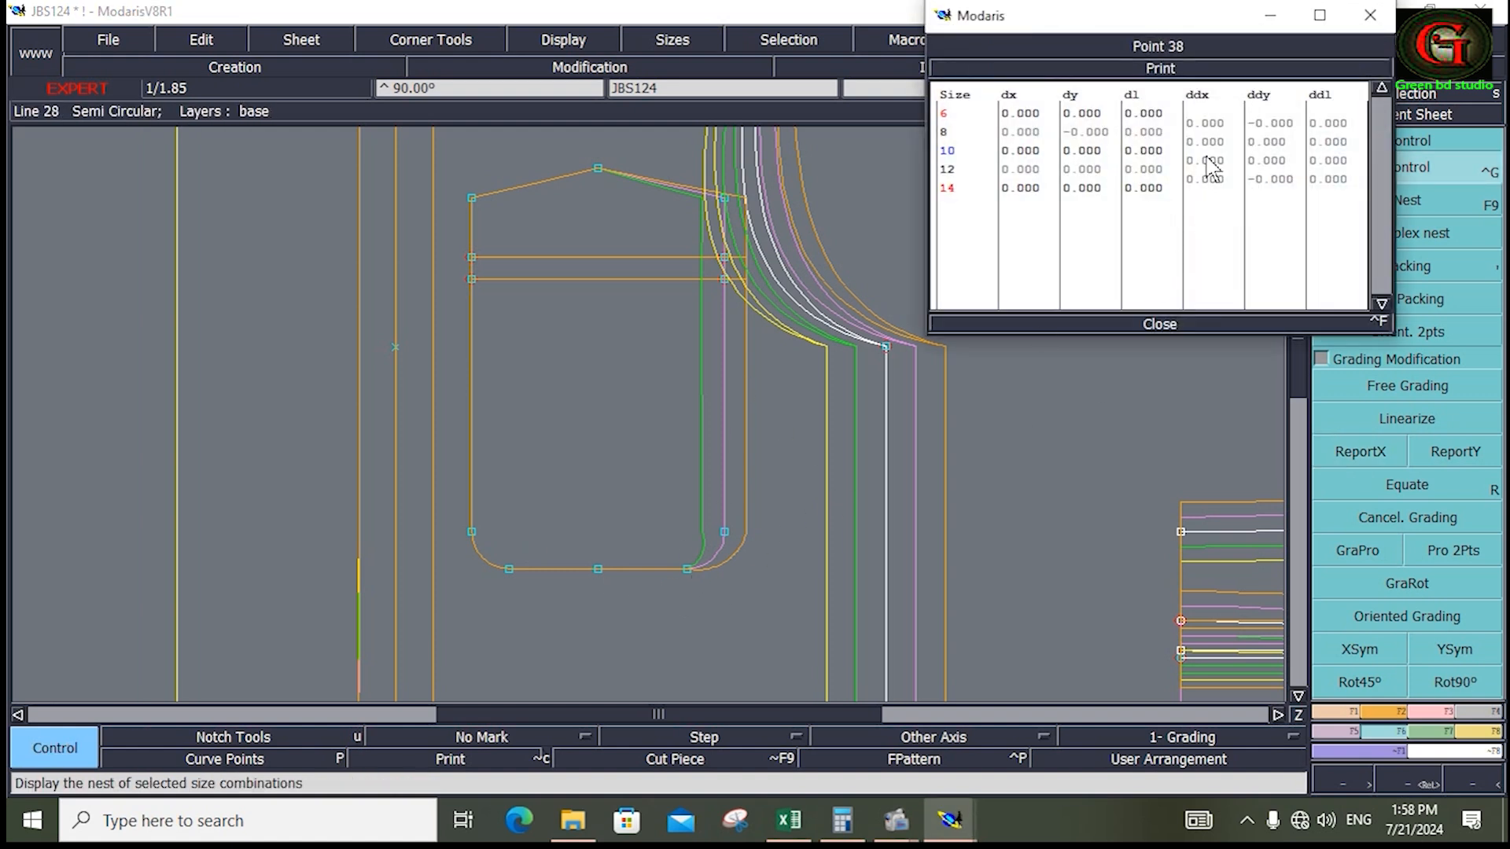
pyautogui.click(1270, 140)
pyautogui.write('.375')
pyautogui.press('Return')
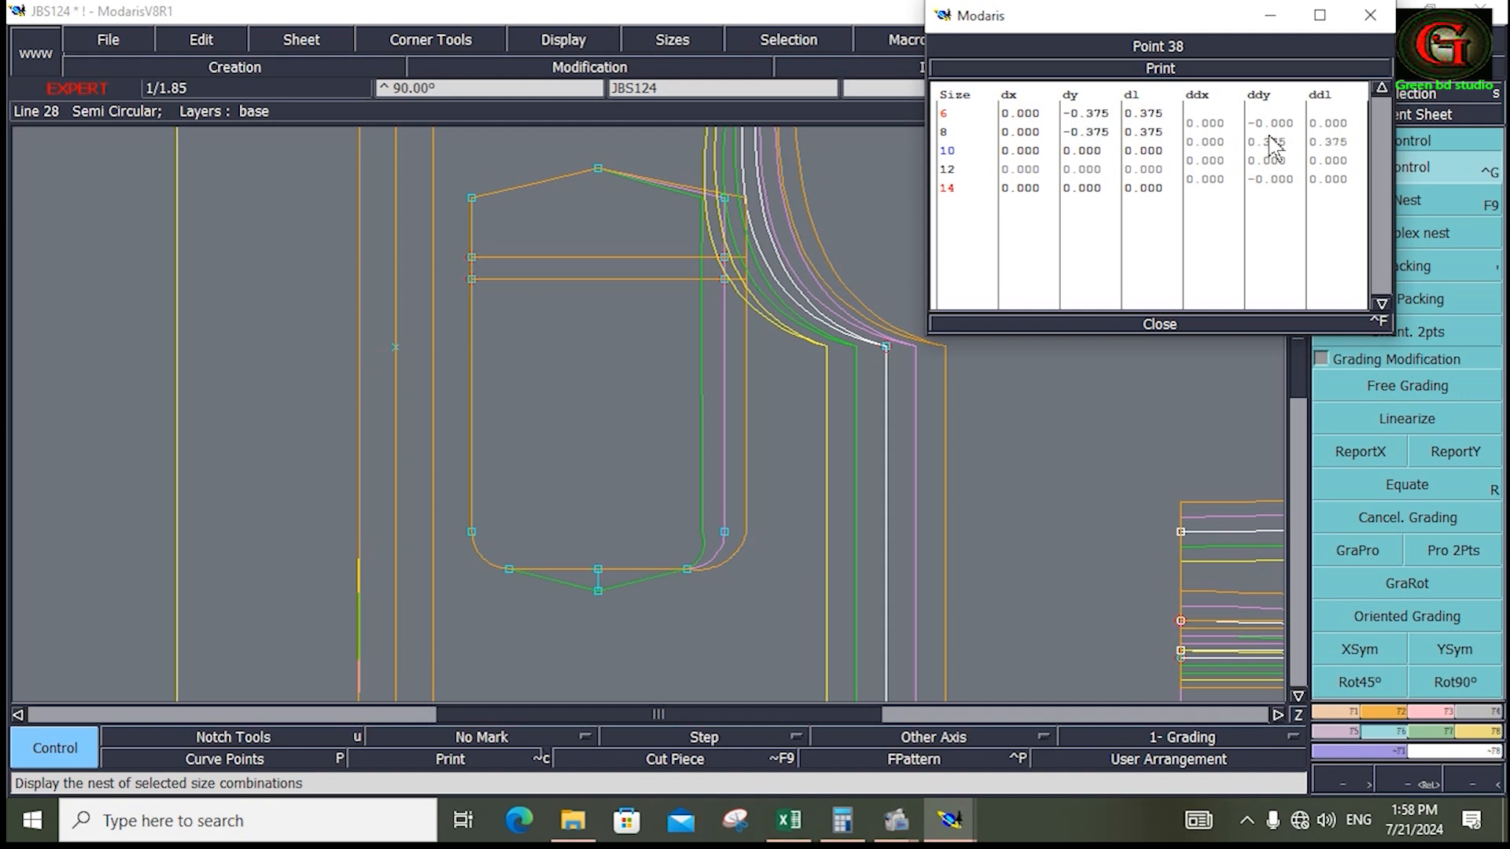
pyautogui.click(1279, 178)
pyautogui.write('-0.375')
pyautogui.press('Return')
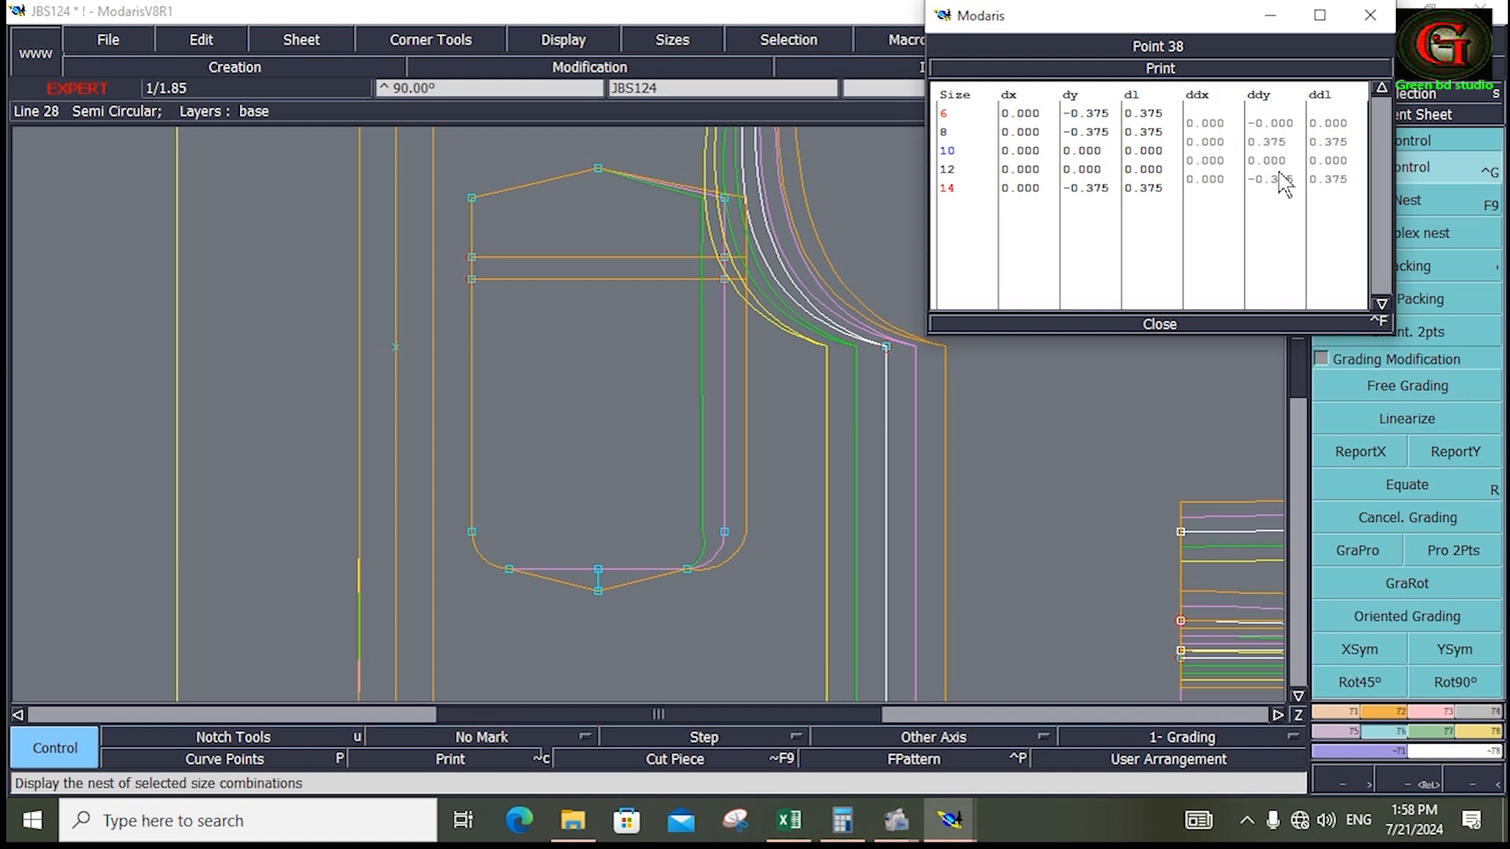
# Step: Change the bottom centre point's ddy for the size 8–10 interval to -0.375 and close the grading table
pyautogui.click(1272, 145)
pyautogui.write('-0.375')
pyautogui.press('Return')
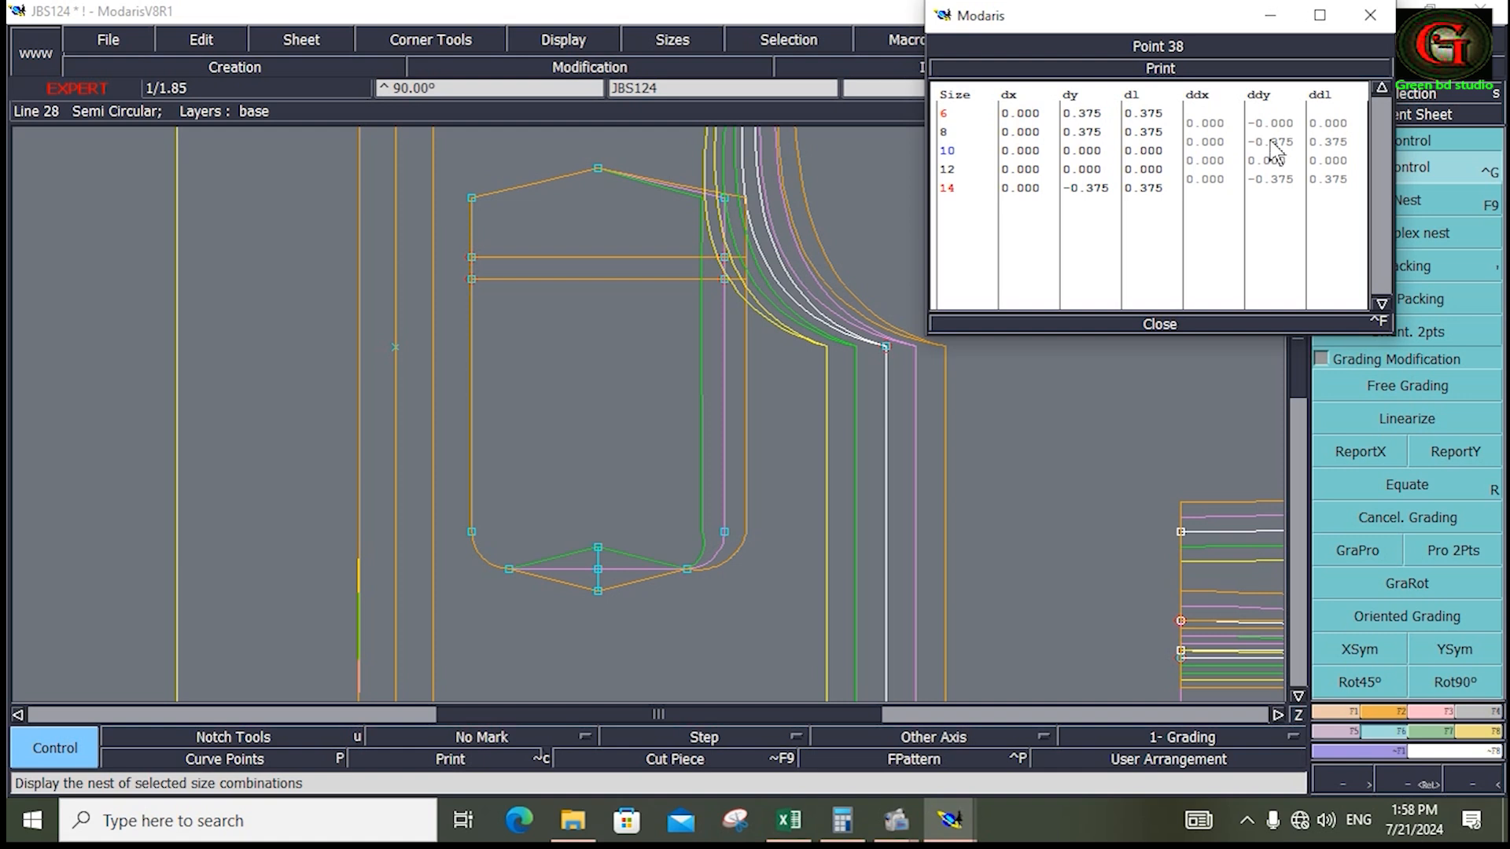
pyautogui.click(1162, 322)
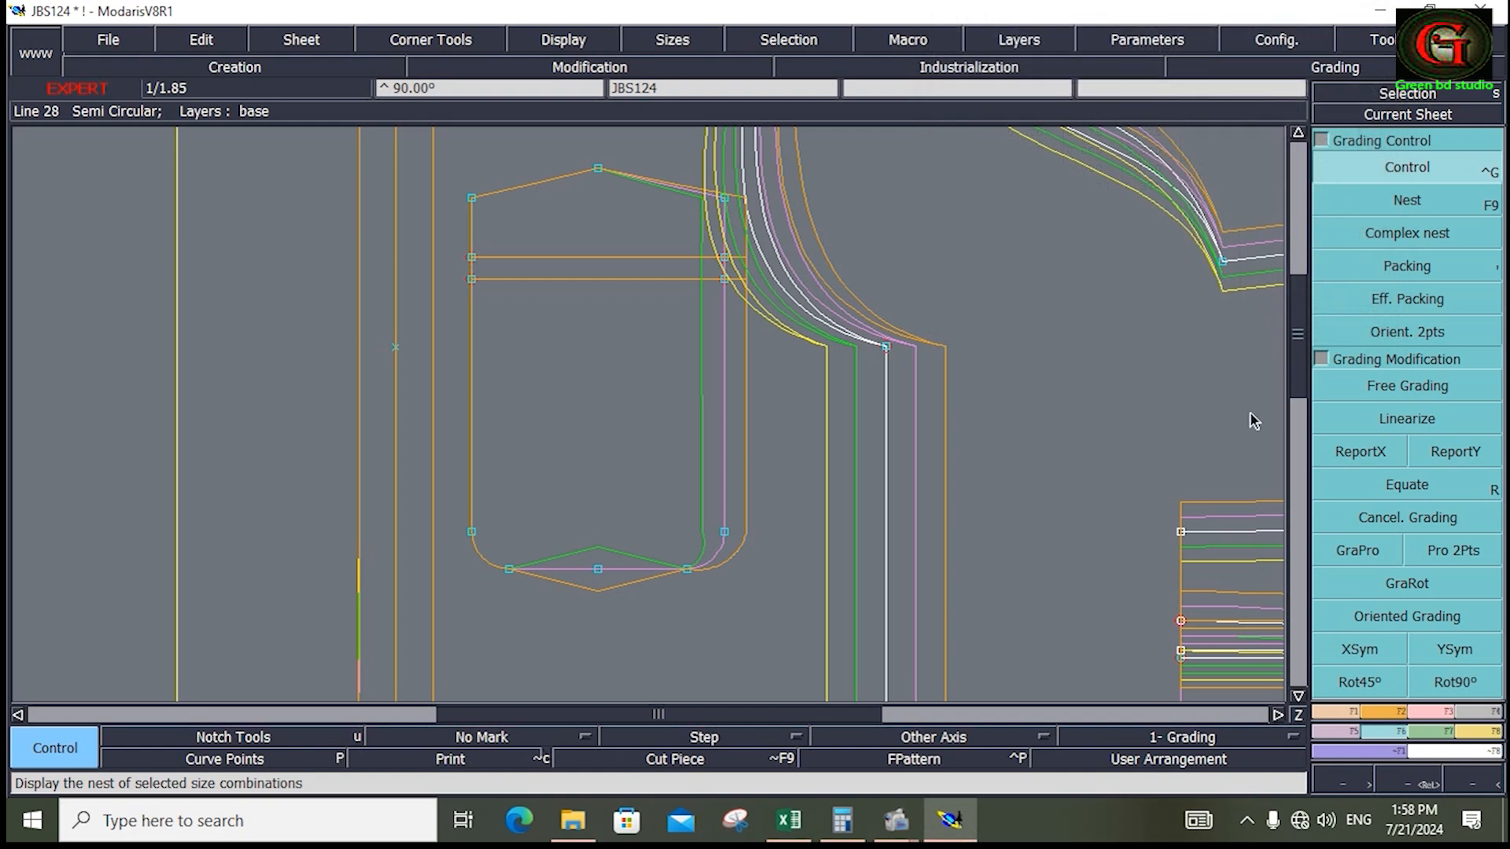
# Step: Report the bottom centre point's Y grading onto all of the pocket's lower points
pyautogui.click(1451, 445)
pyautogui.moveTo(458, 498); pyautogui.dragTo(790, 617)
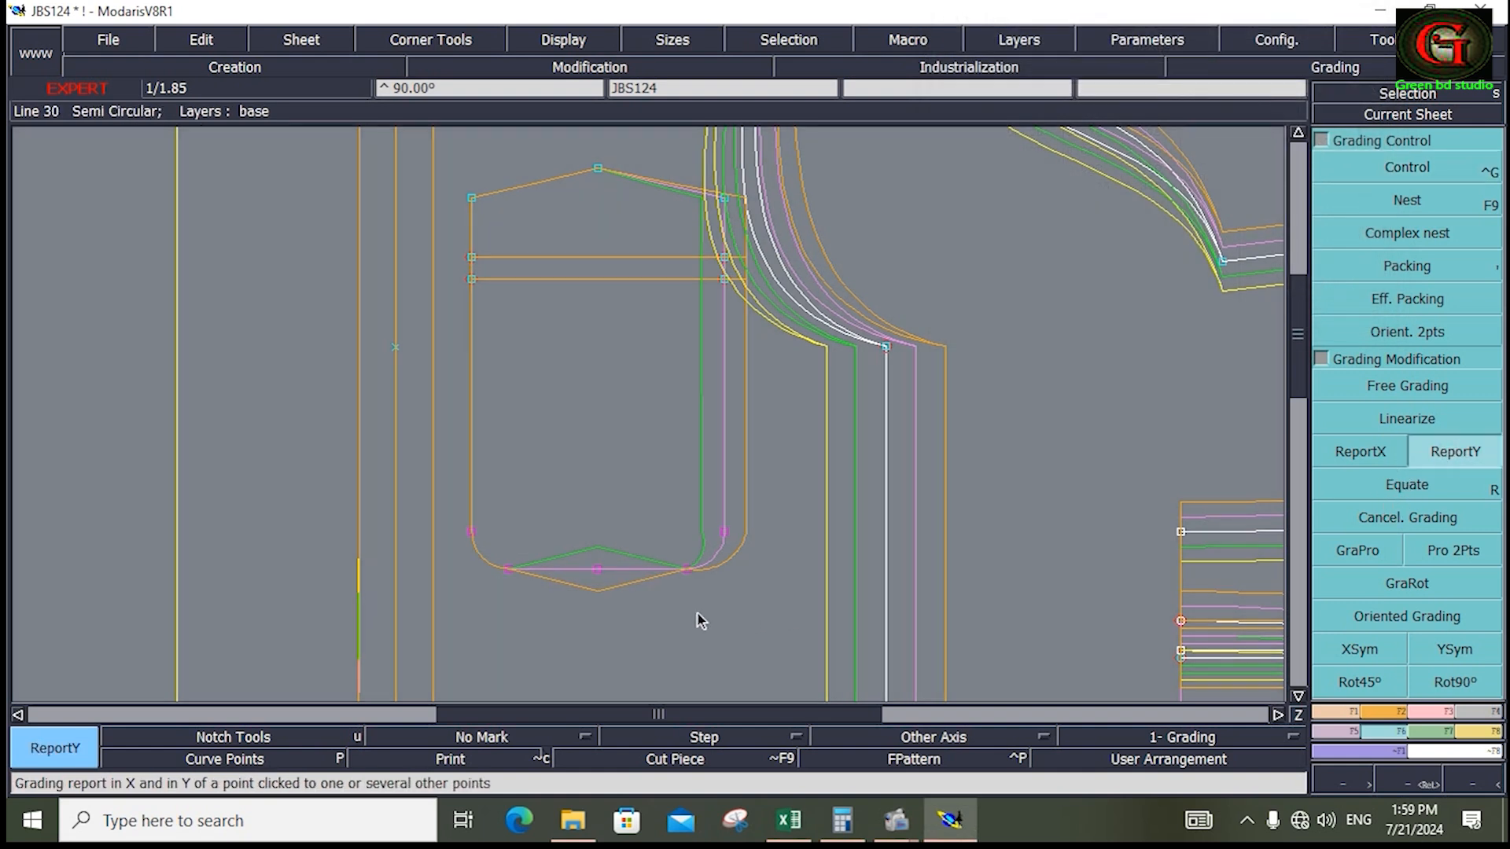
pyautogui.click(601, 578)
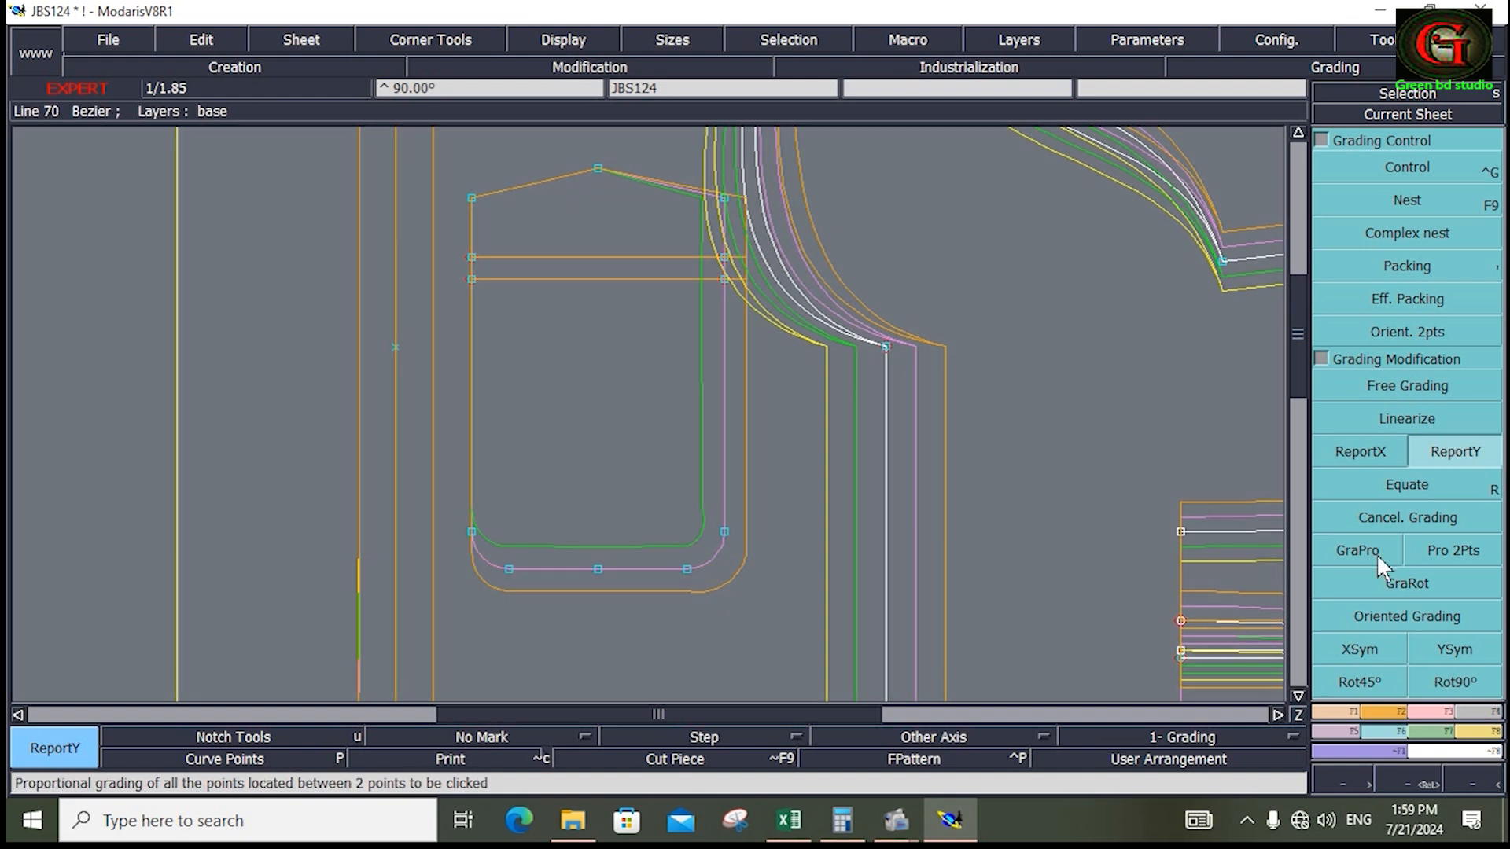
# Step: Proportionally grade the points between the pocket's bottom right point and the right side point on the lower flap line
pyautogui.click(1357, 550)
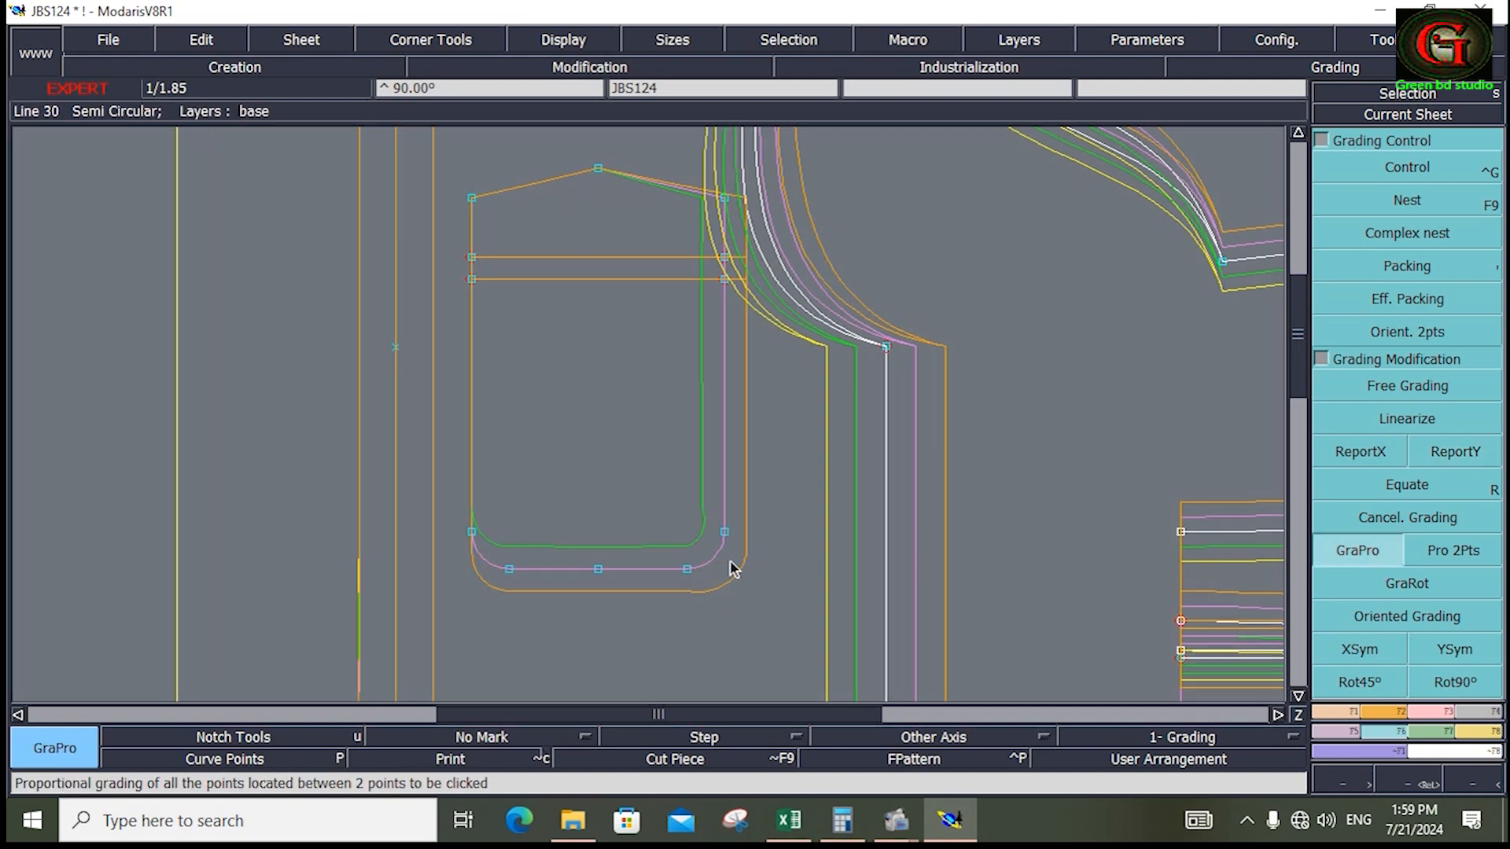
pyautogui.click(687, 569)
pyautogui.click(722, 283)
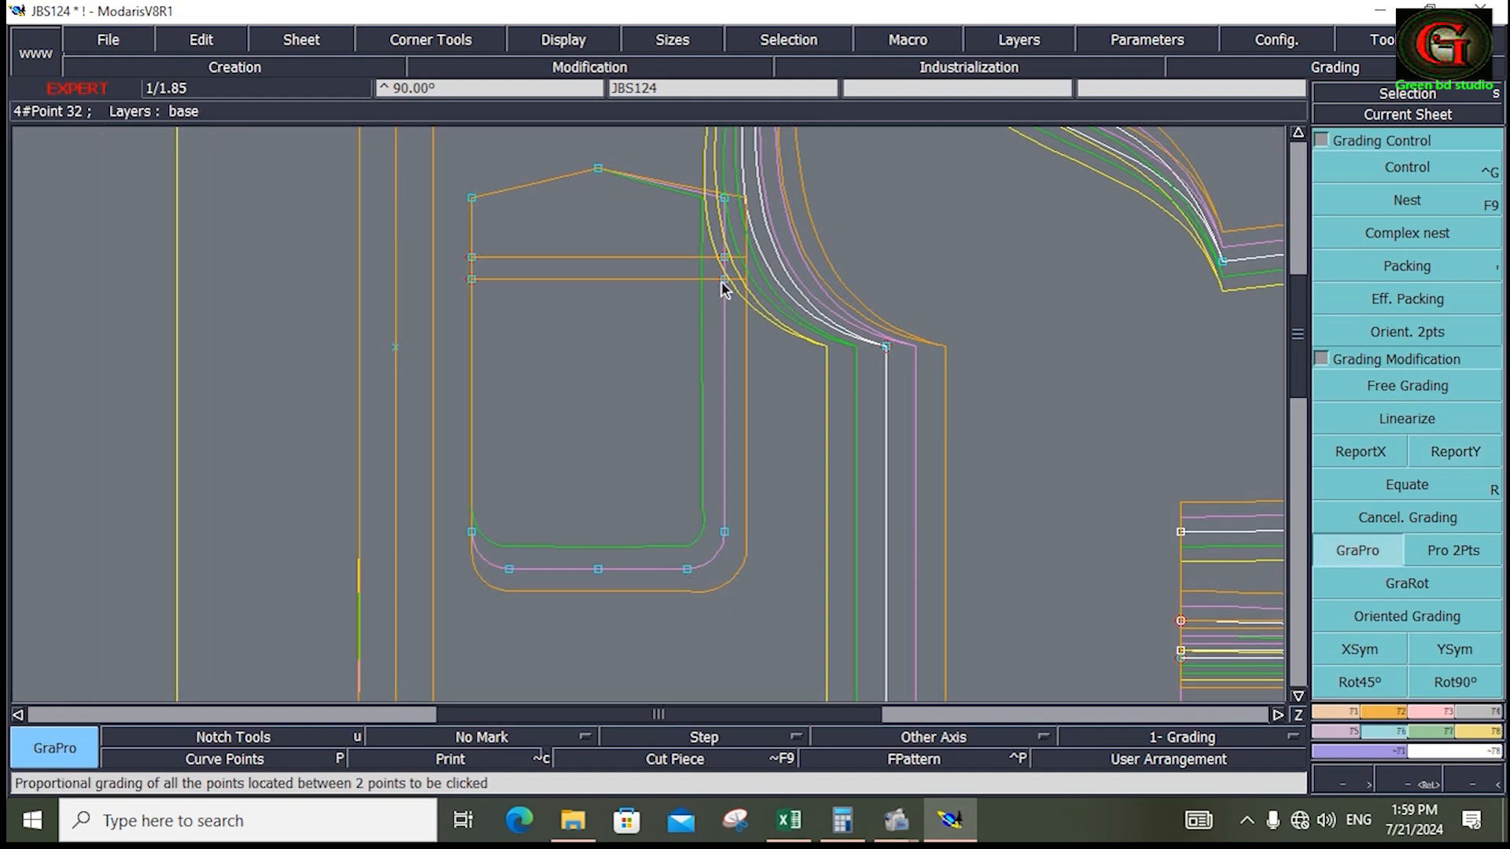
# Step: Show the curve points and add two more points to the pocket's lower right corner curve
pyautogui.press('z')
pyautogui.moveTo(640, 429); pyautogui.dragTo(760, 625)
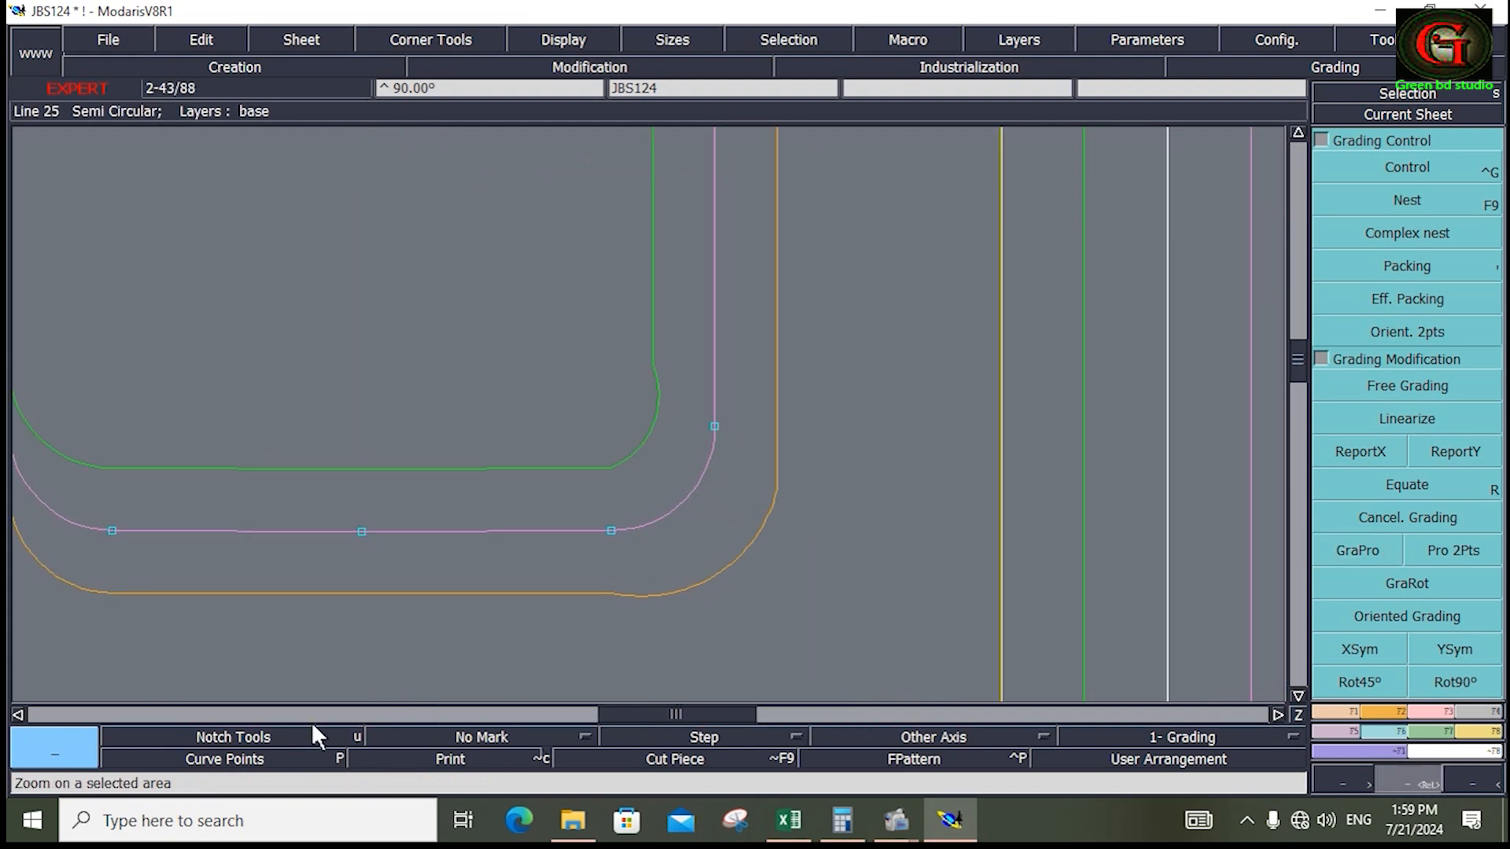
pyautogui.click(224, 760)
pyautogui.click(1343, 714)
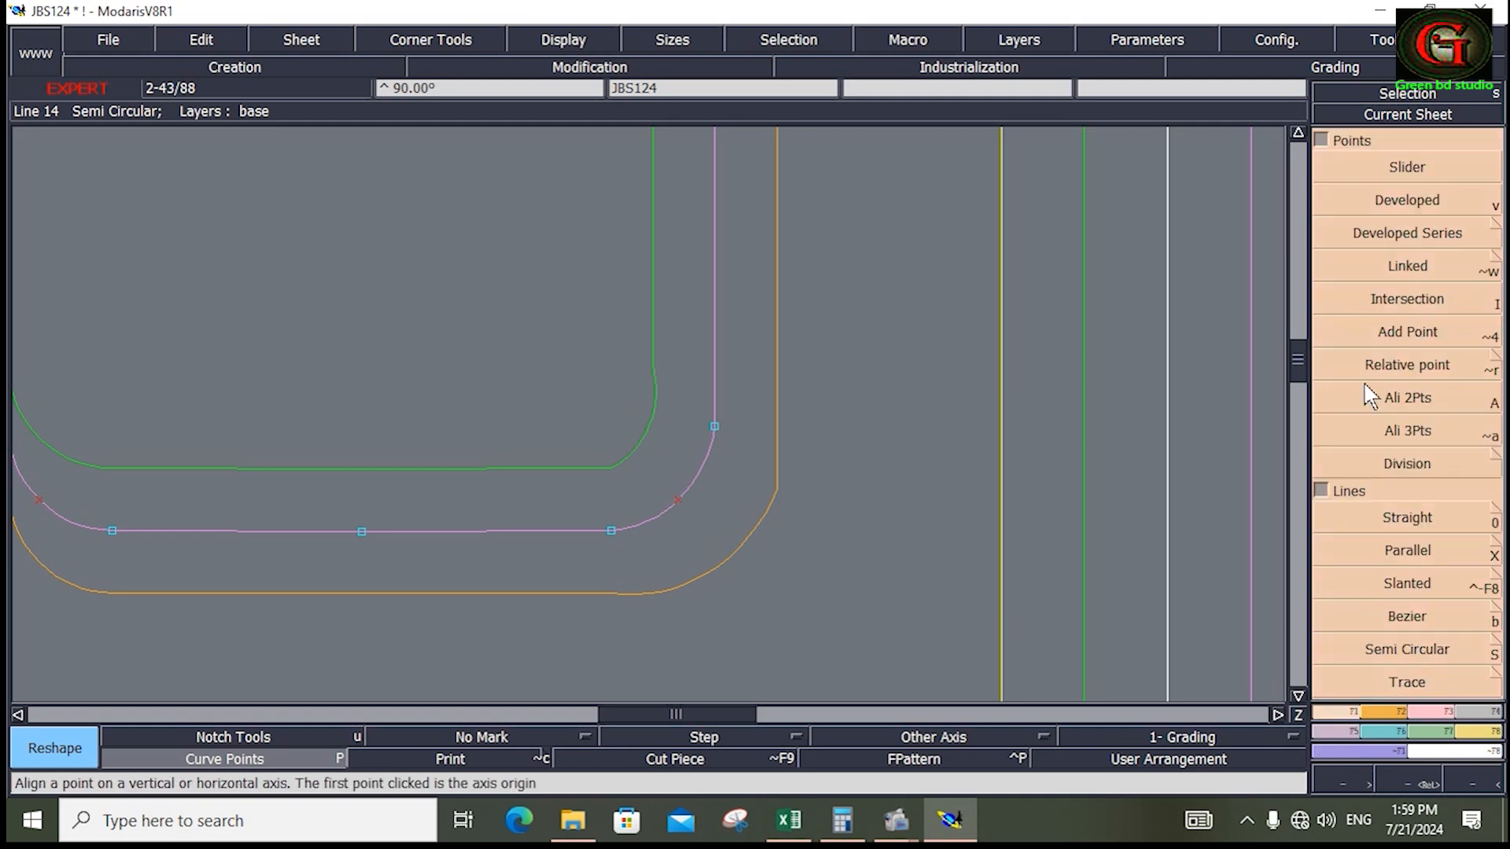
pyautogui.click(1406, 332)
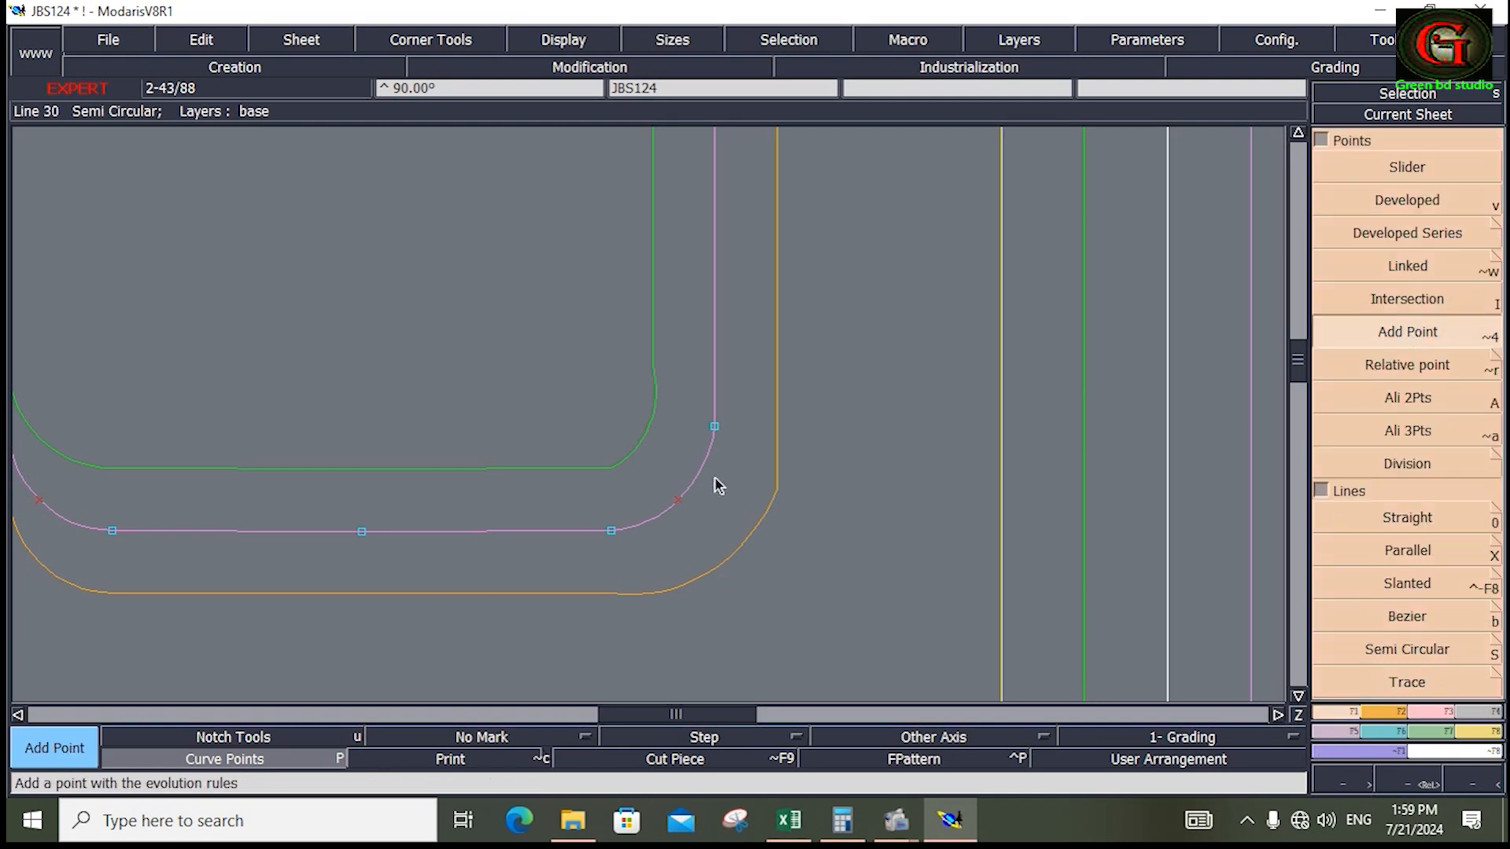
pyautogui.press('r')
pyautogui.keyDown('shift'); pyautogui.click(642, 524); pyautogui.keyUp('shift')
pyautogui.click(642, 524)
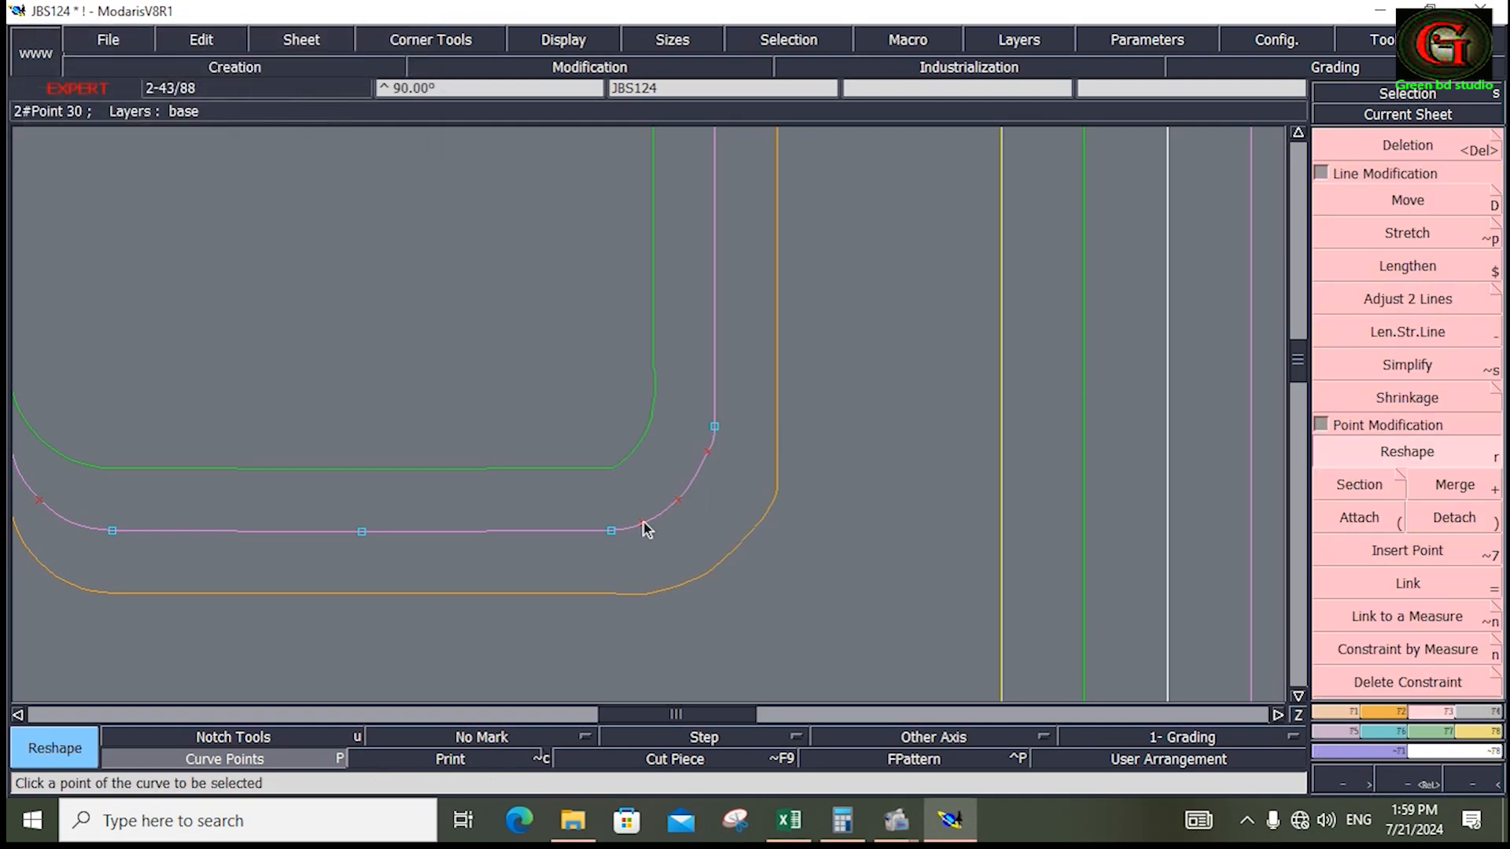
# Step: Reshape the pocket's lower right corner by moving its upper curve point slightly down and inward, and hide the curve points
pyautogui.keyDown('shift'); pyautogui.click(710, 455); pyautogui.keyUp('shift')
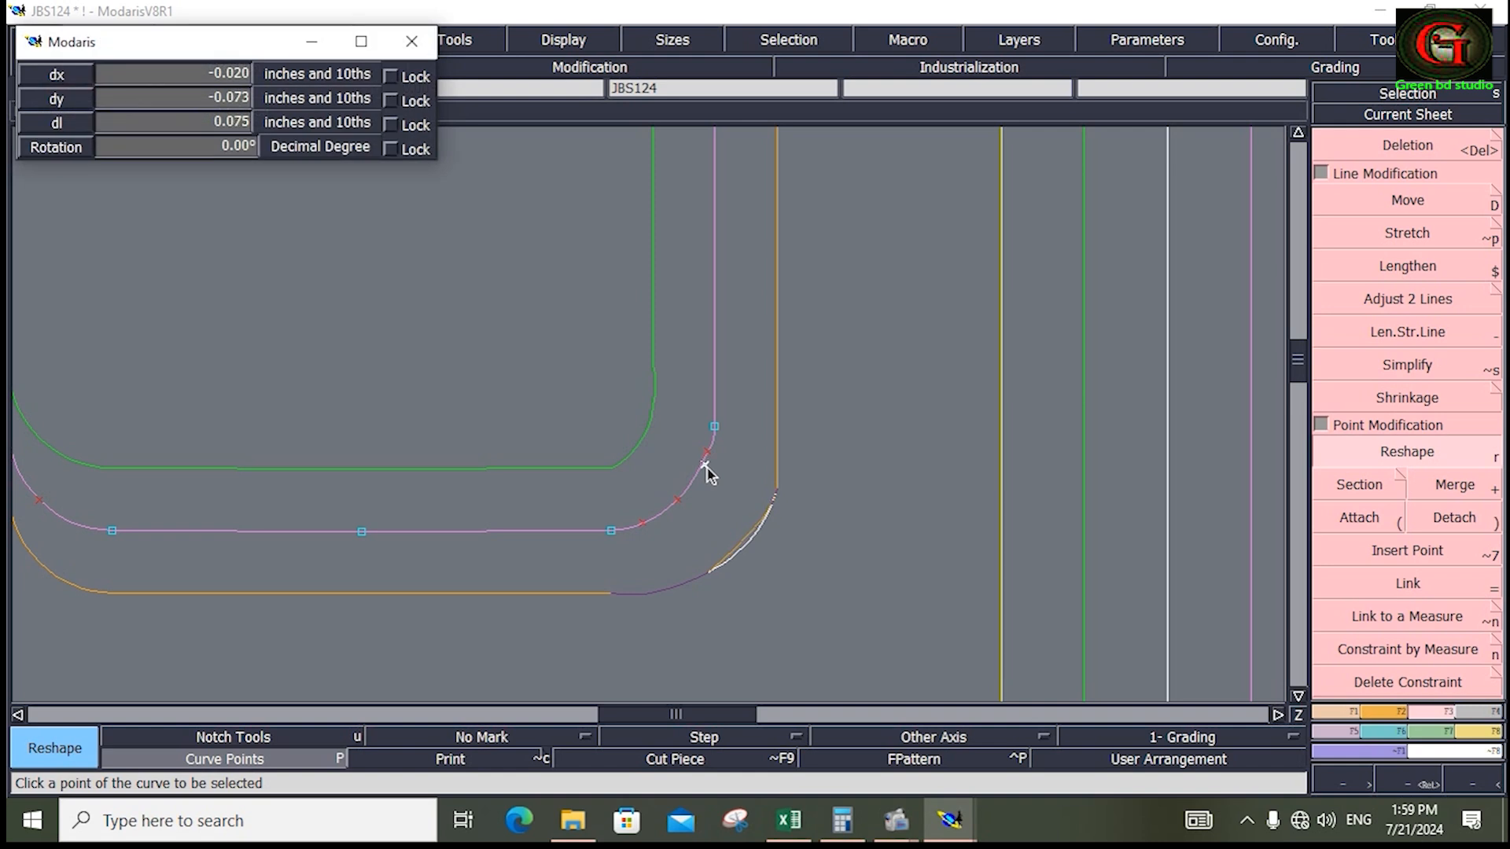
pyautogui.click(707, 470)
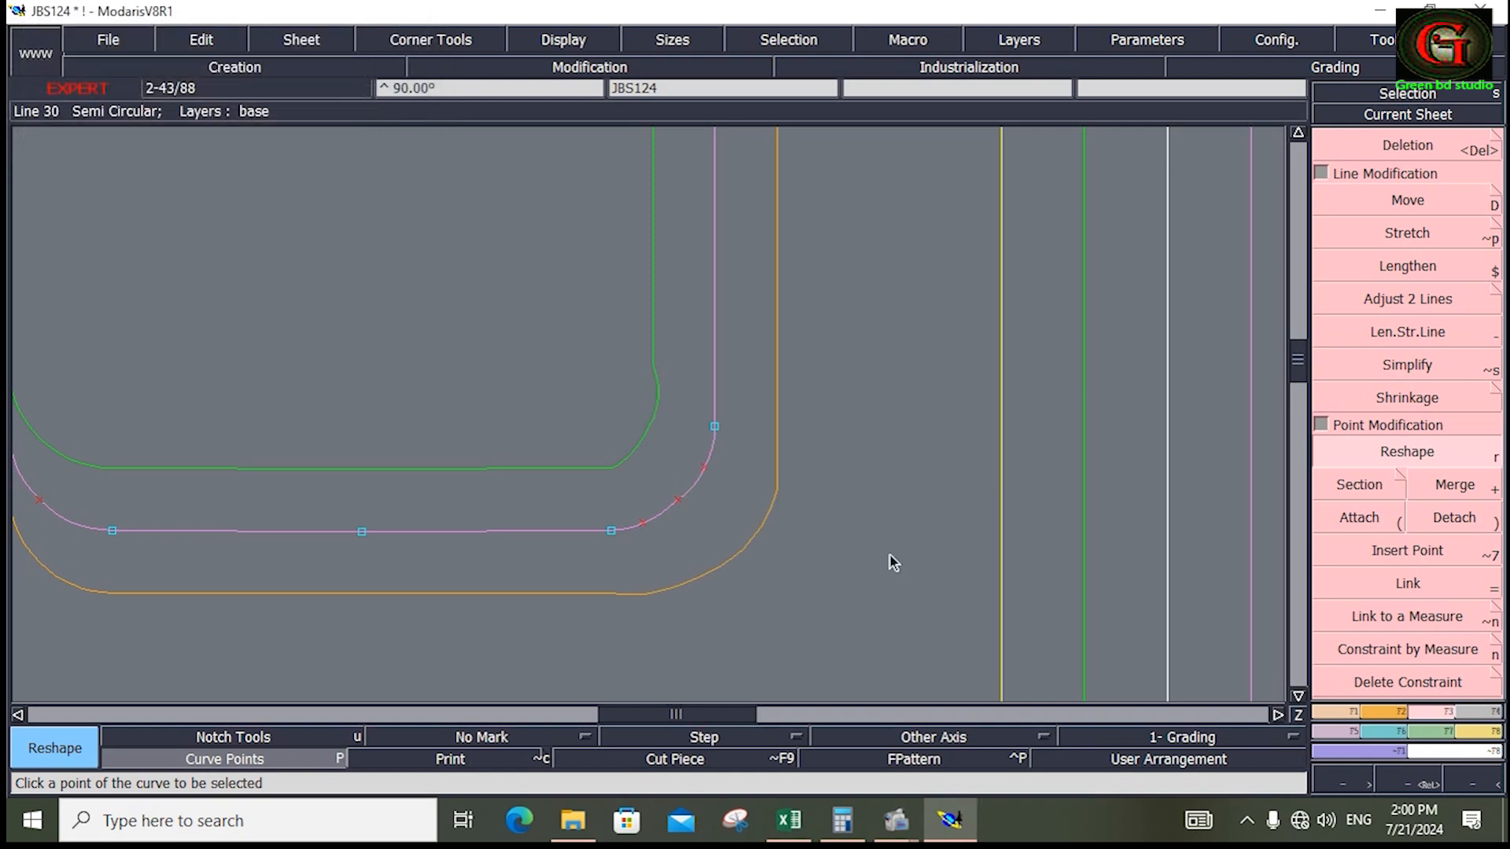
pyautogui.press('F6')
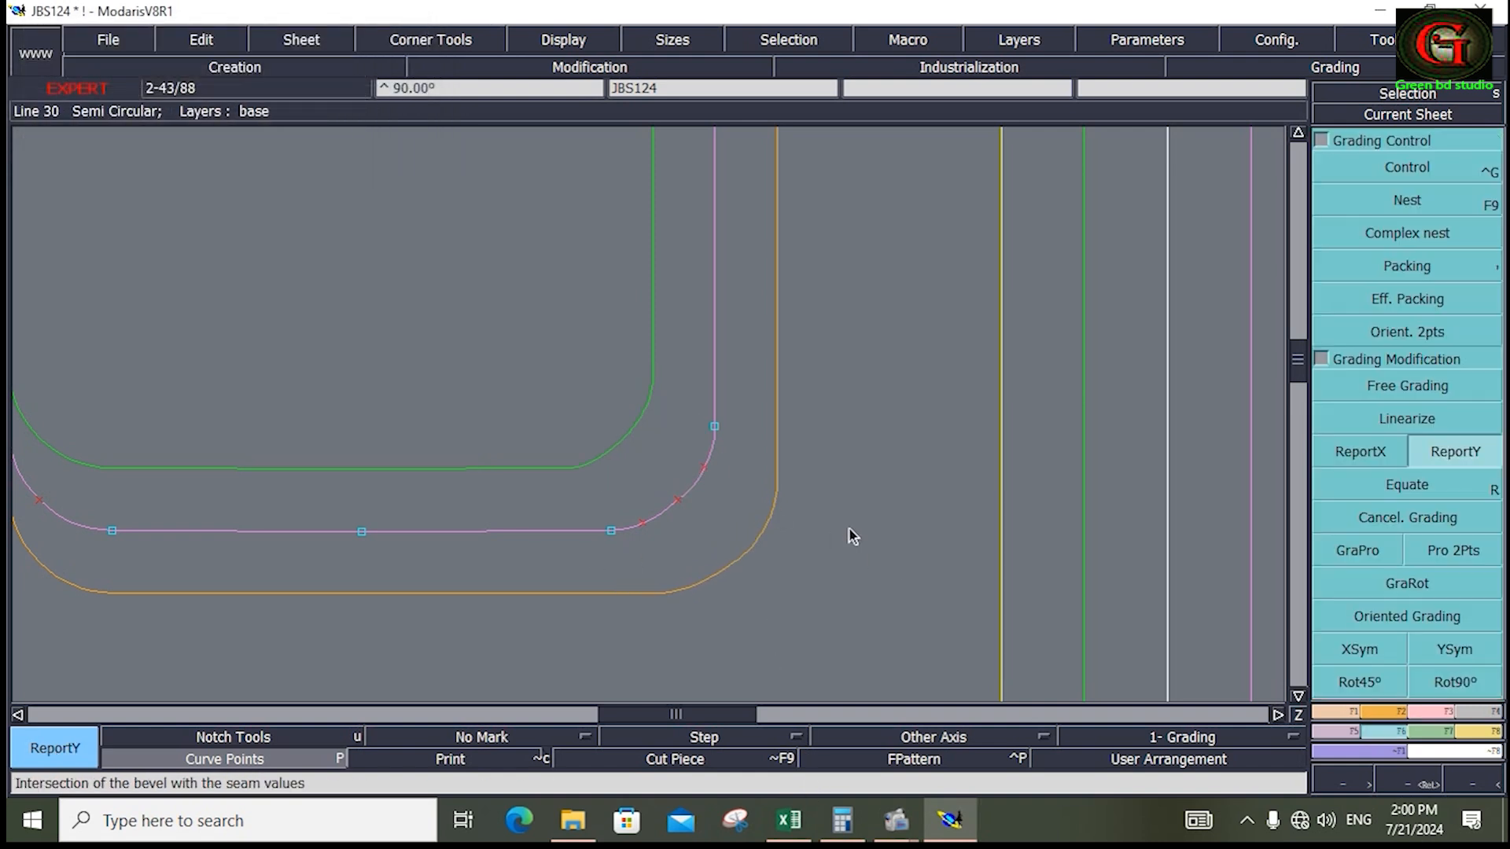
pyautogui.press('Home')
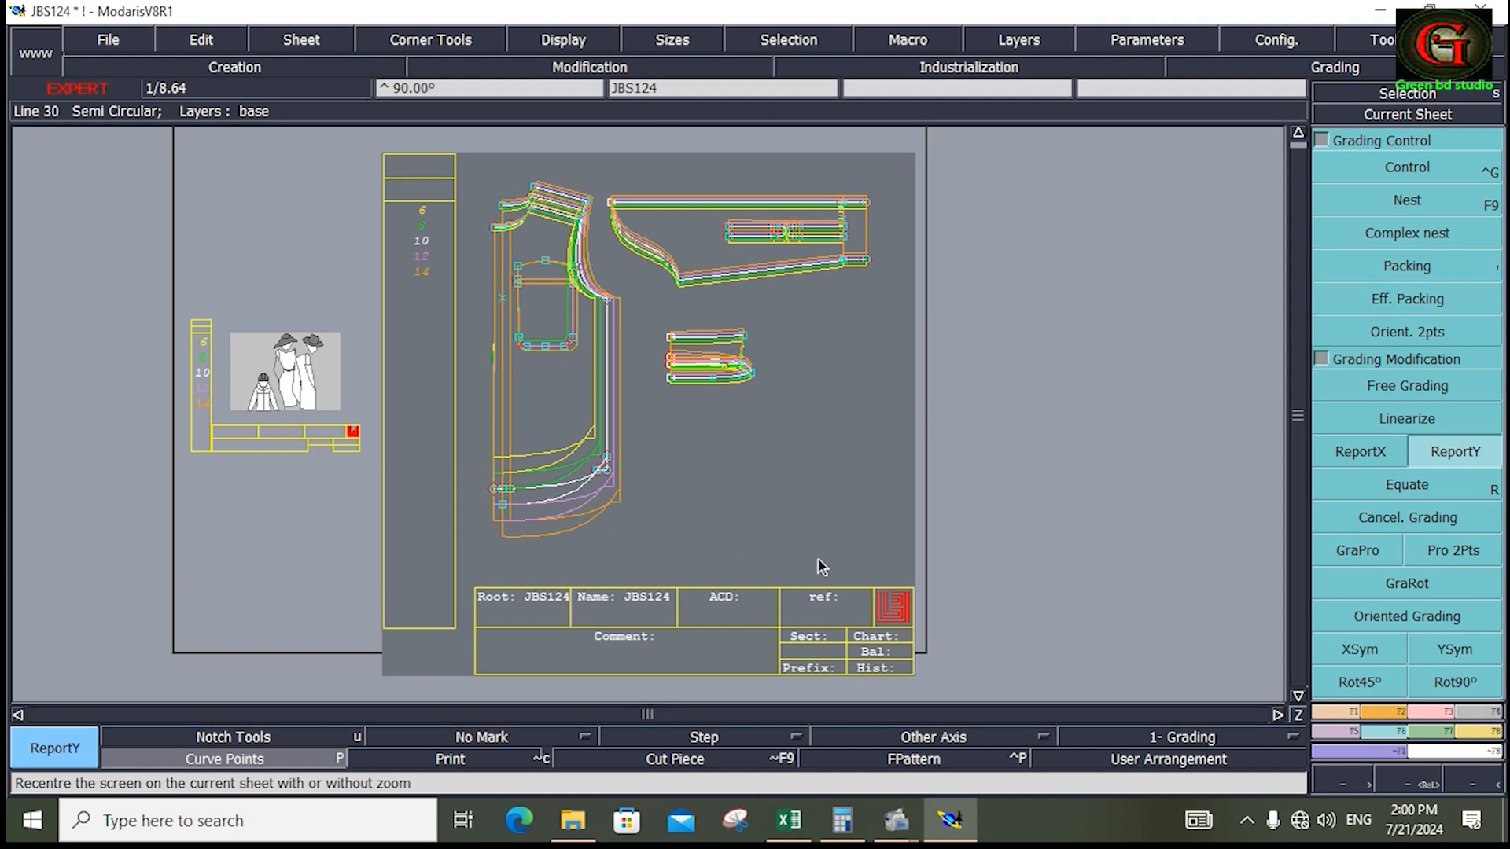
pyautogui.press('Return')
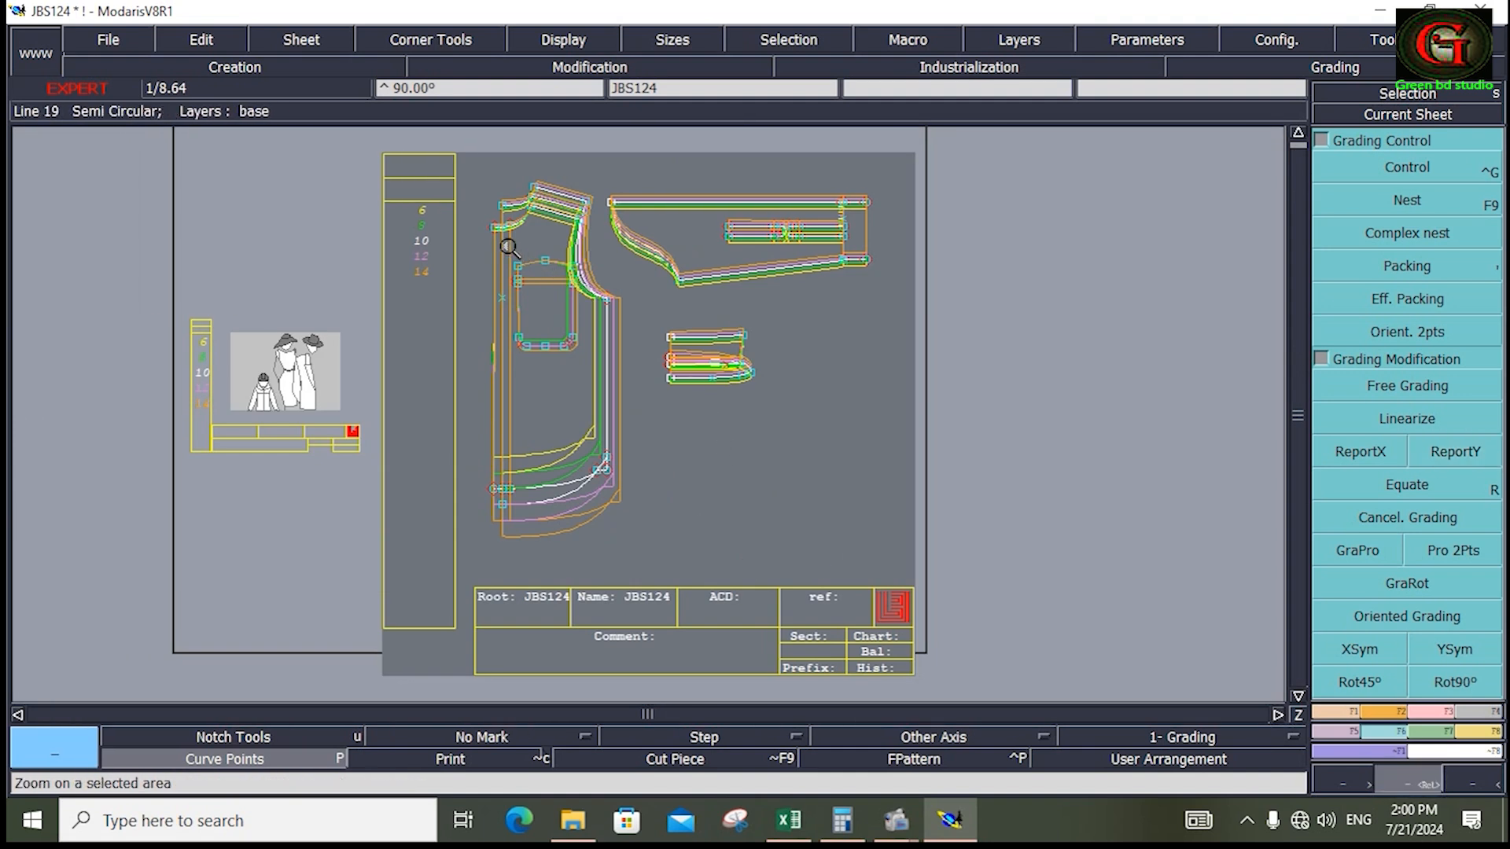
pyautogui.moveTo(500, 242); pyautogui.dragTo(584, 381)
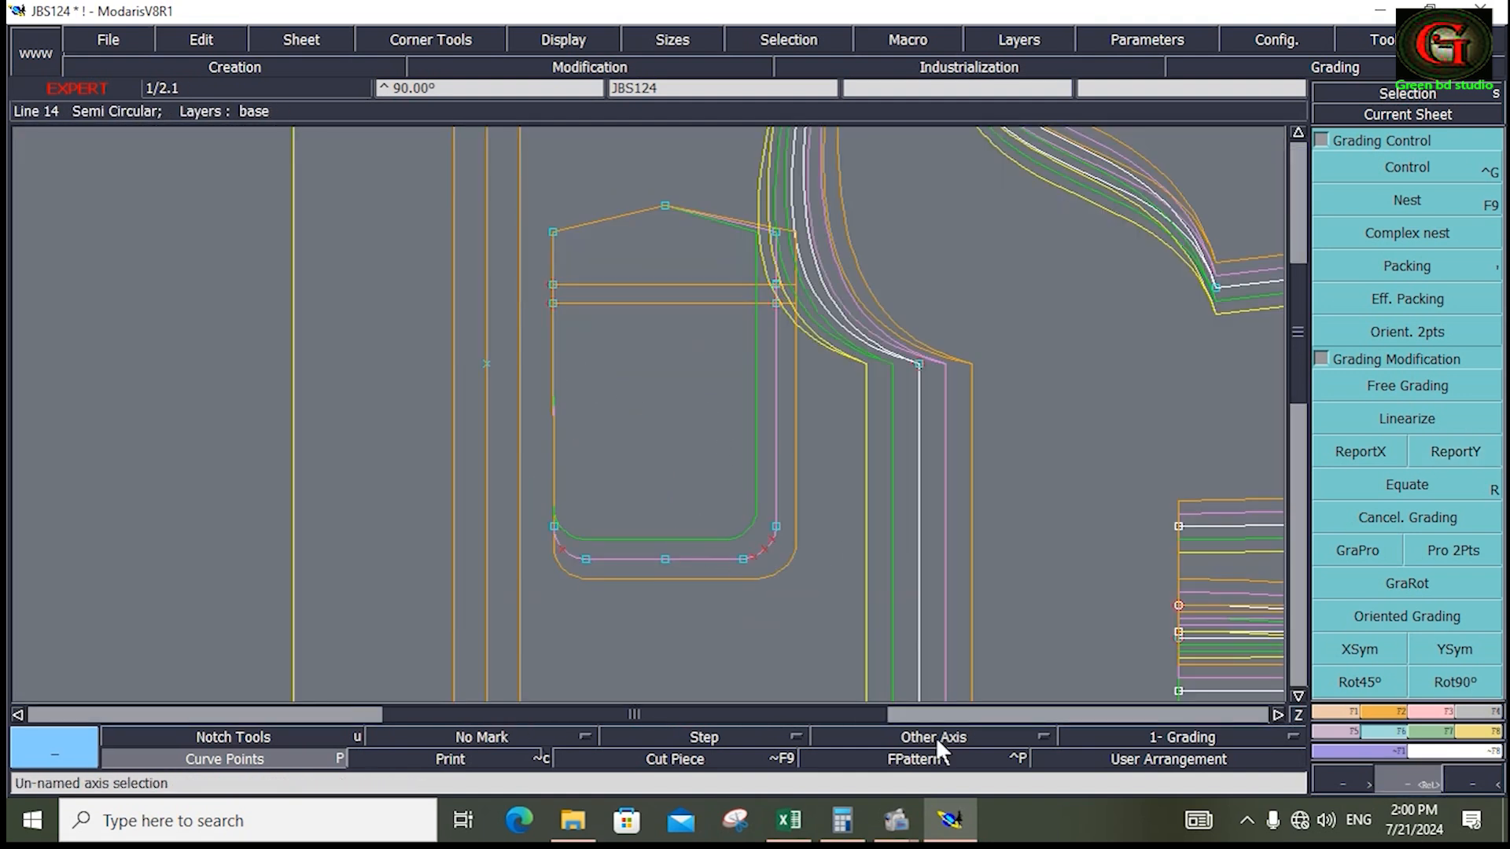
pyautogui.click(290, 753)
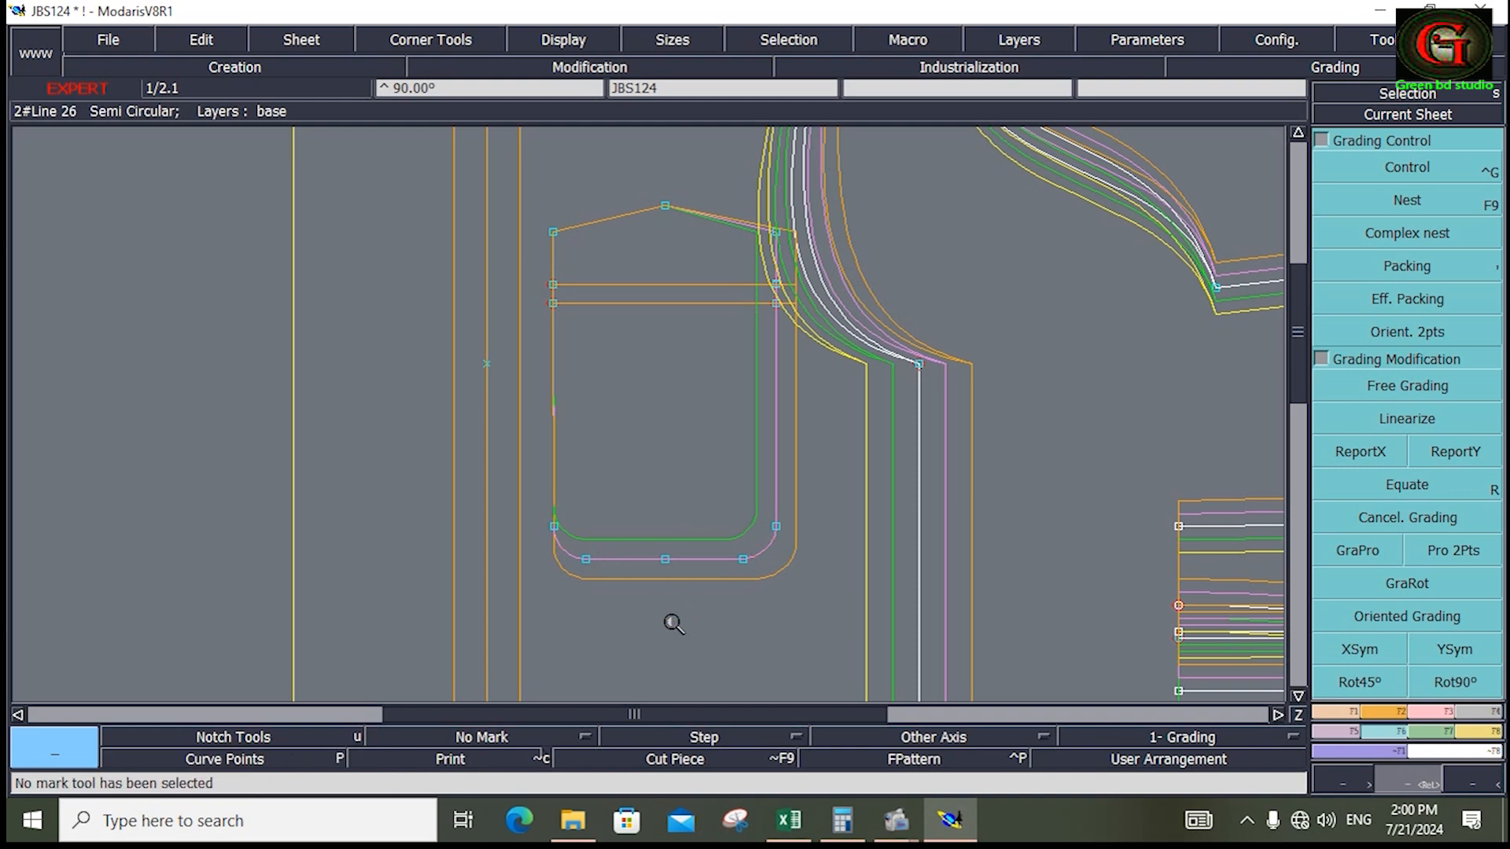
# Step: Set the pocket's bottom centre point ddx to 0.188 for the size 8–10 and 12–14 intervals and close the grading table
pyautogui.click(1407, 169)
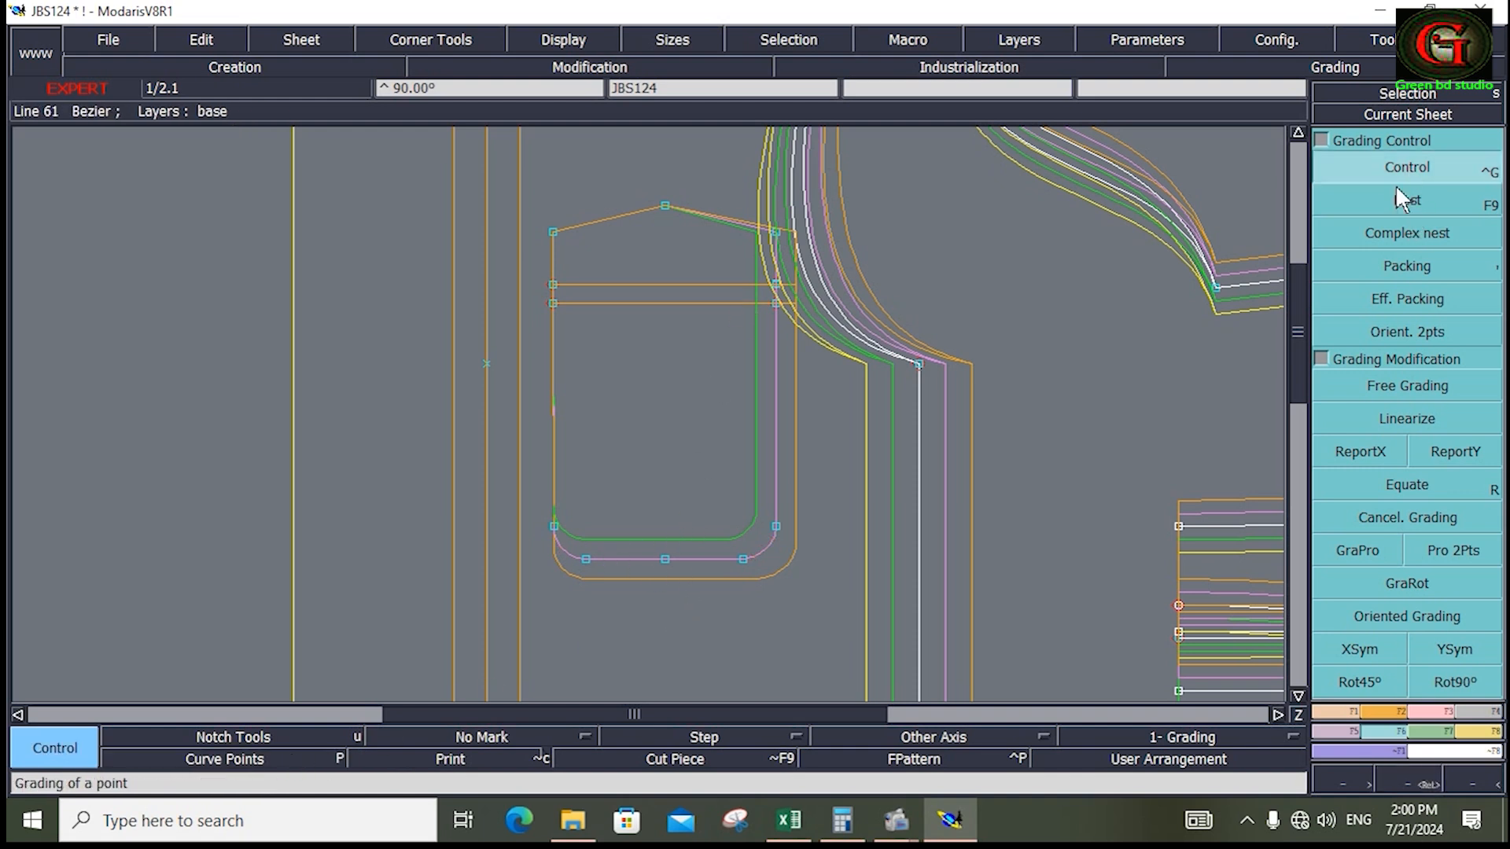
pyautogui.click(666, 561)
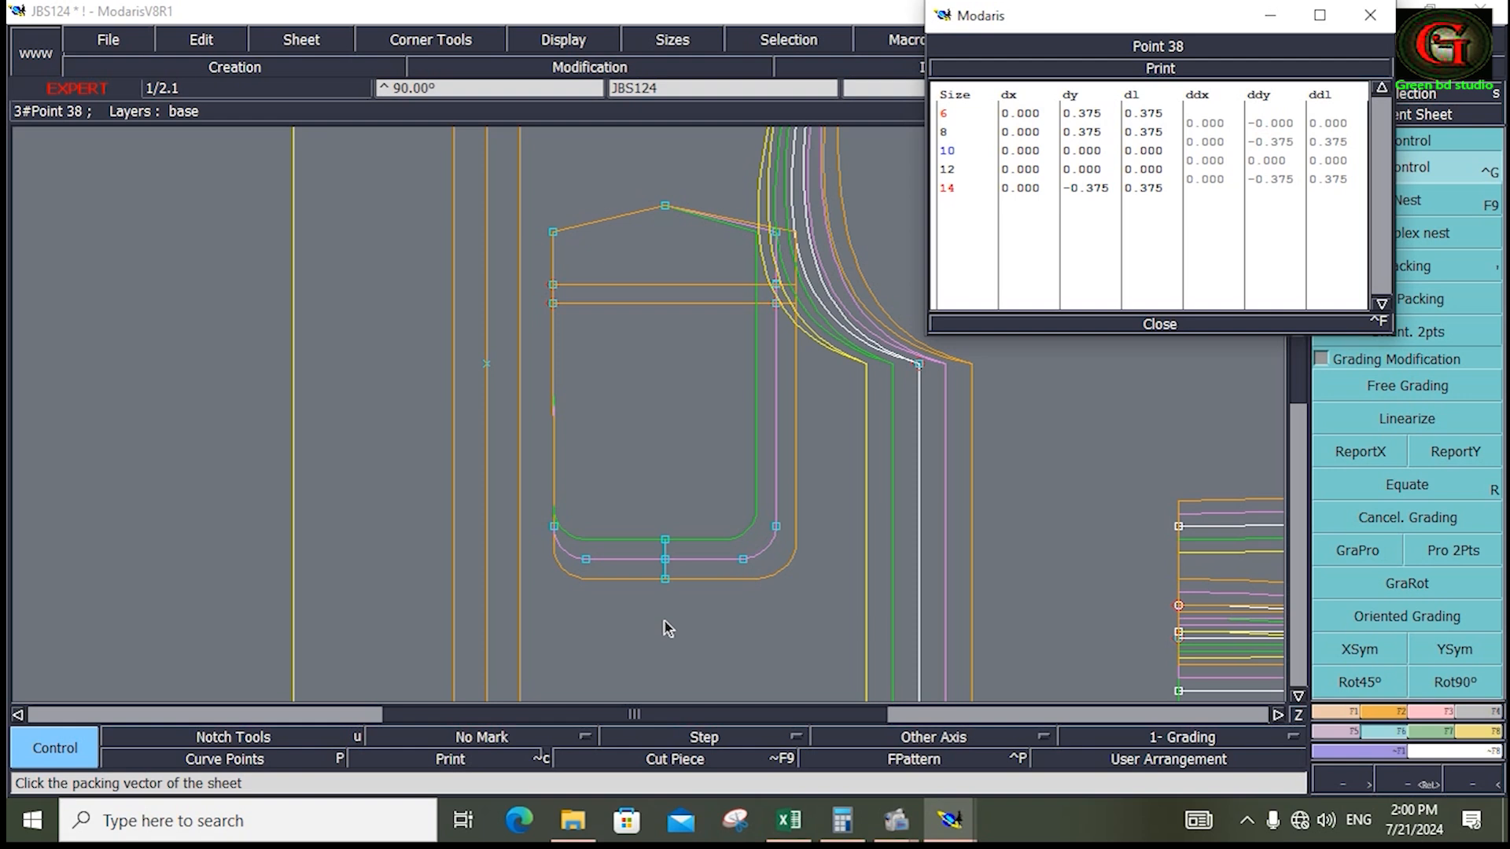
pyautogui.click(653, 573)
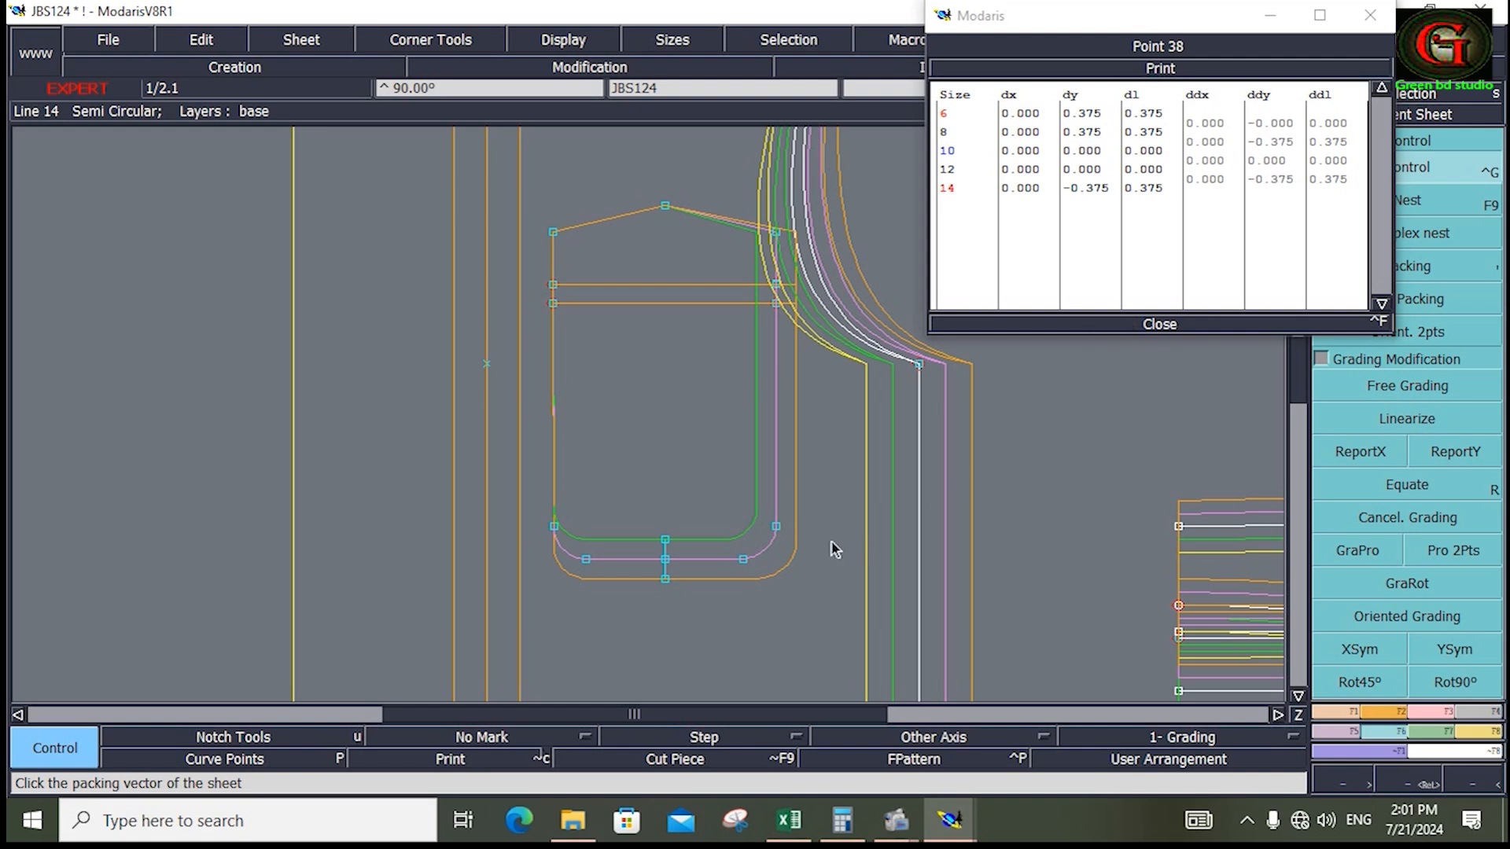
pyautogui.click(1218, 145)
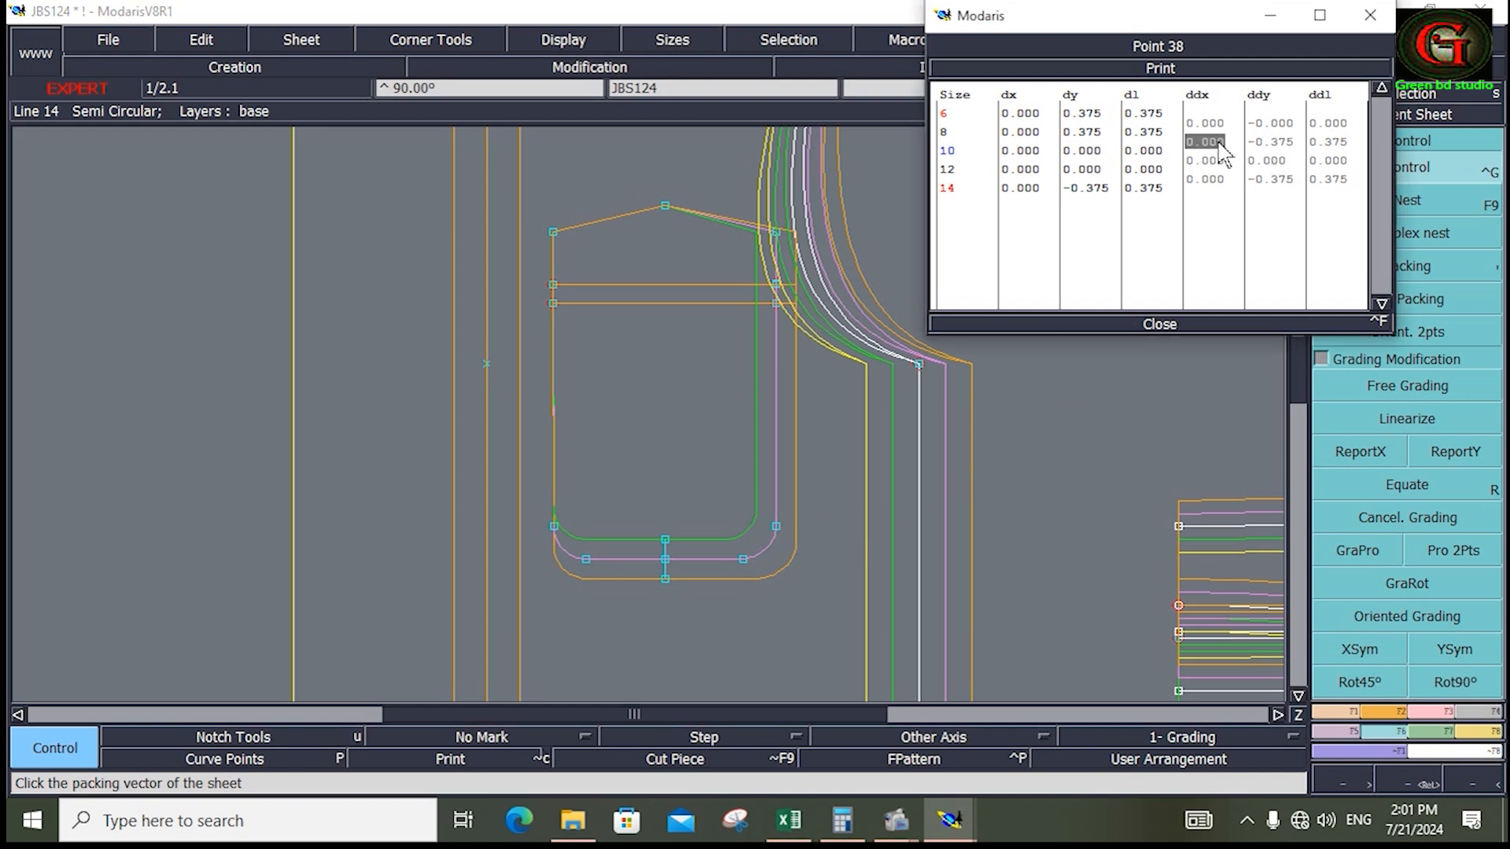
pyautogui.write('.188')
pyautogui.press('Return')
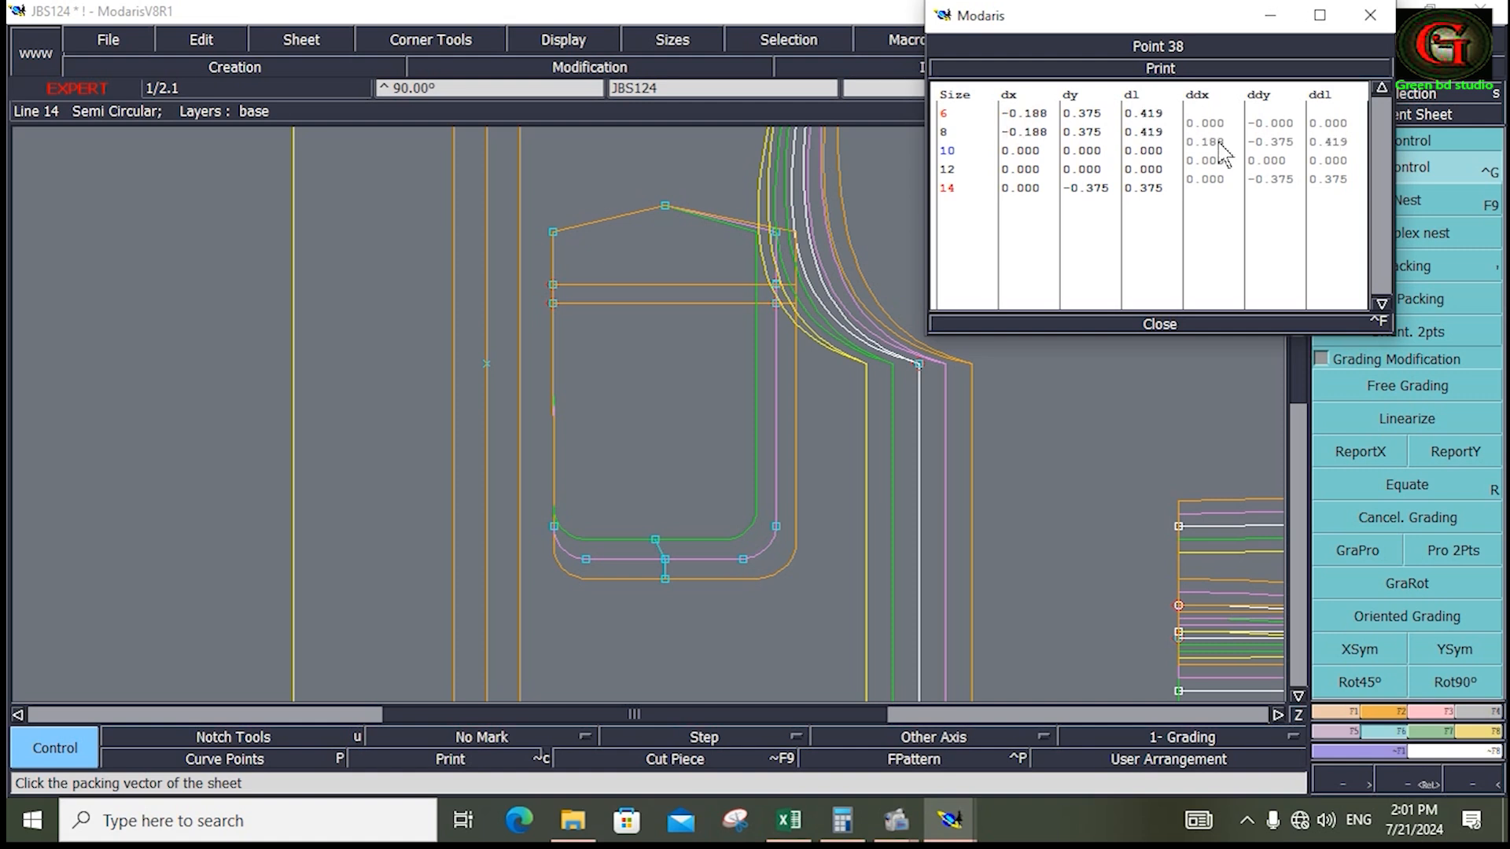
pyautogui.click(1211, 185)
pyautogui.write('.188')
pyautogui.press('Return')
pyautogui.click(1177, 323)
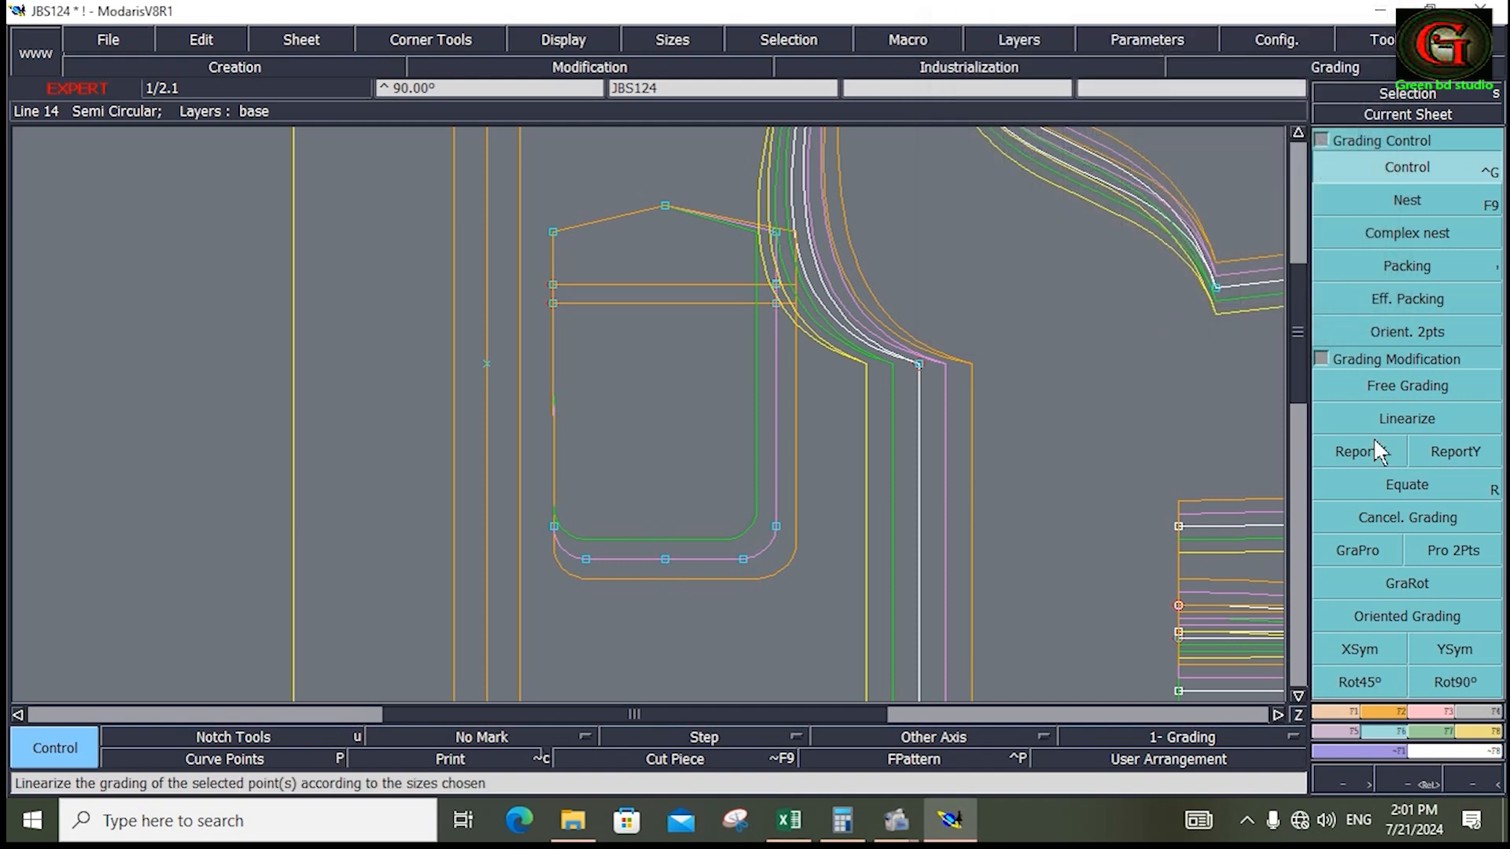
# Step: Report the X grading of the pocket's bottom centre point onto its top centre point
pyautogui.click(1363, 453)
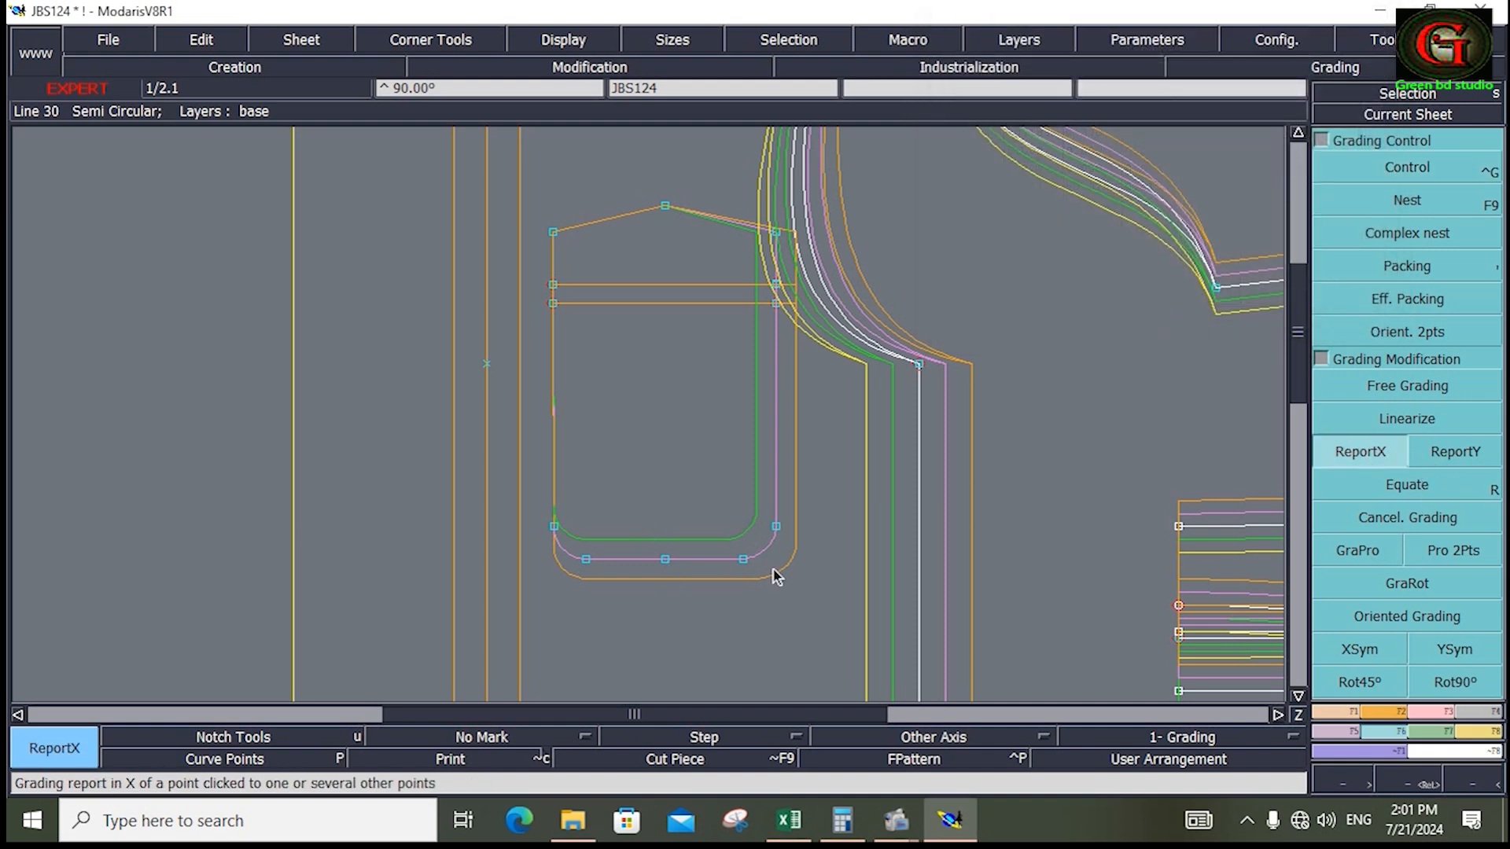
pyautogui.click(665, 559)
pyautogui.click(666, 206)
pyautogui.press('j')
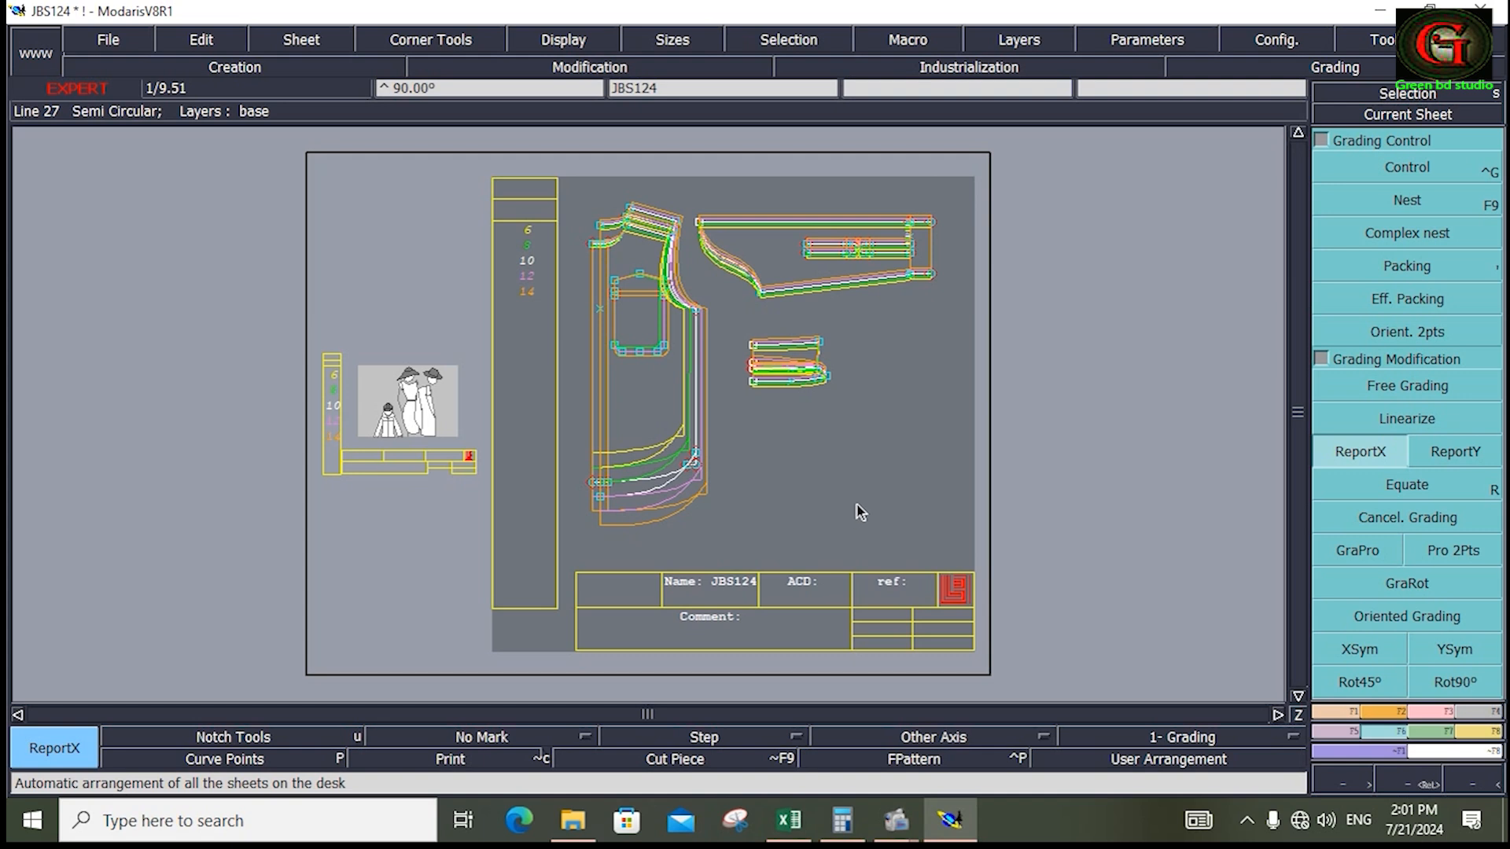
# Step: Release the sheet's packing point and check the graded pocket nest
pyautogui.click(1412, 265)
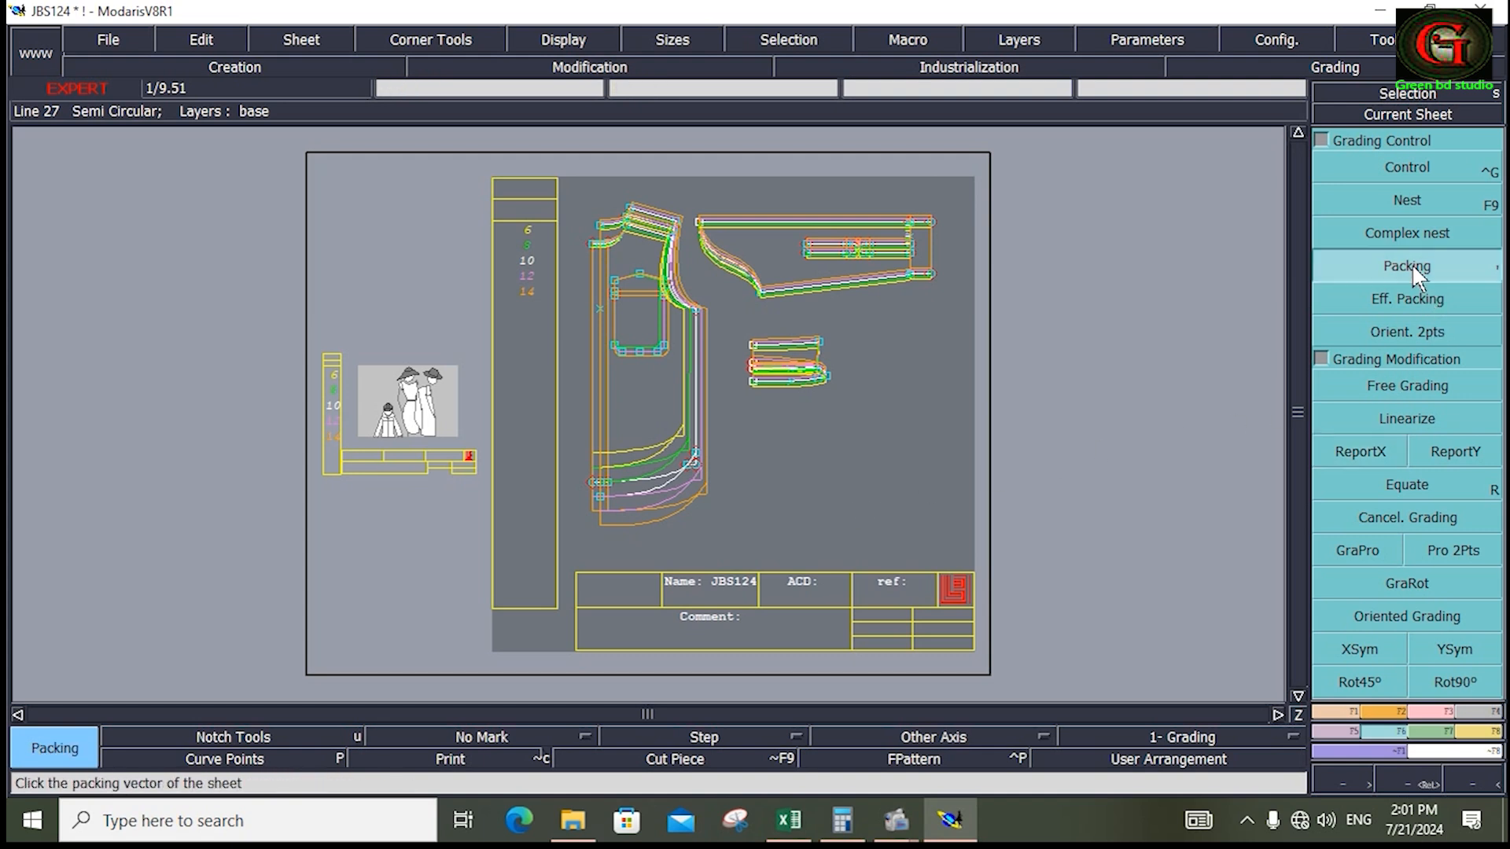
pyautogui.click(777, 399)
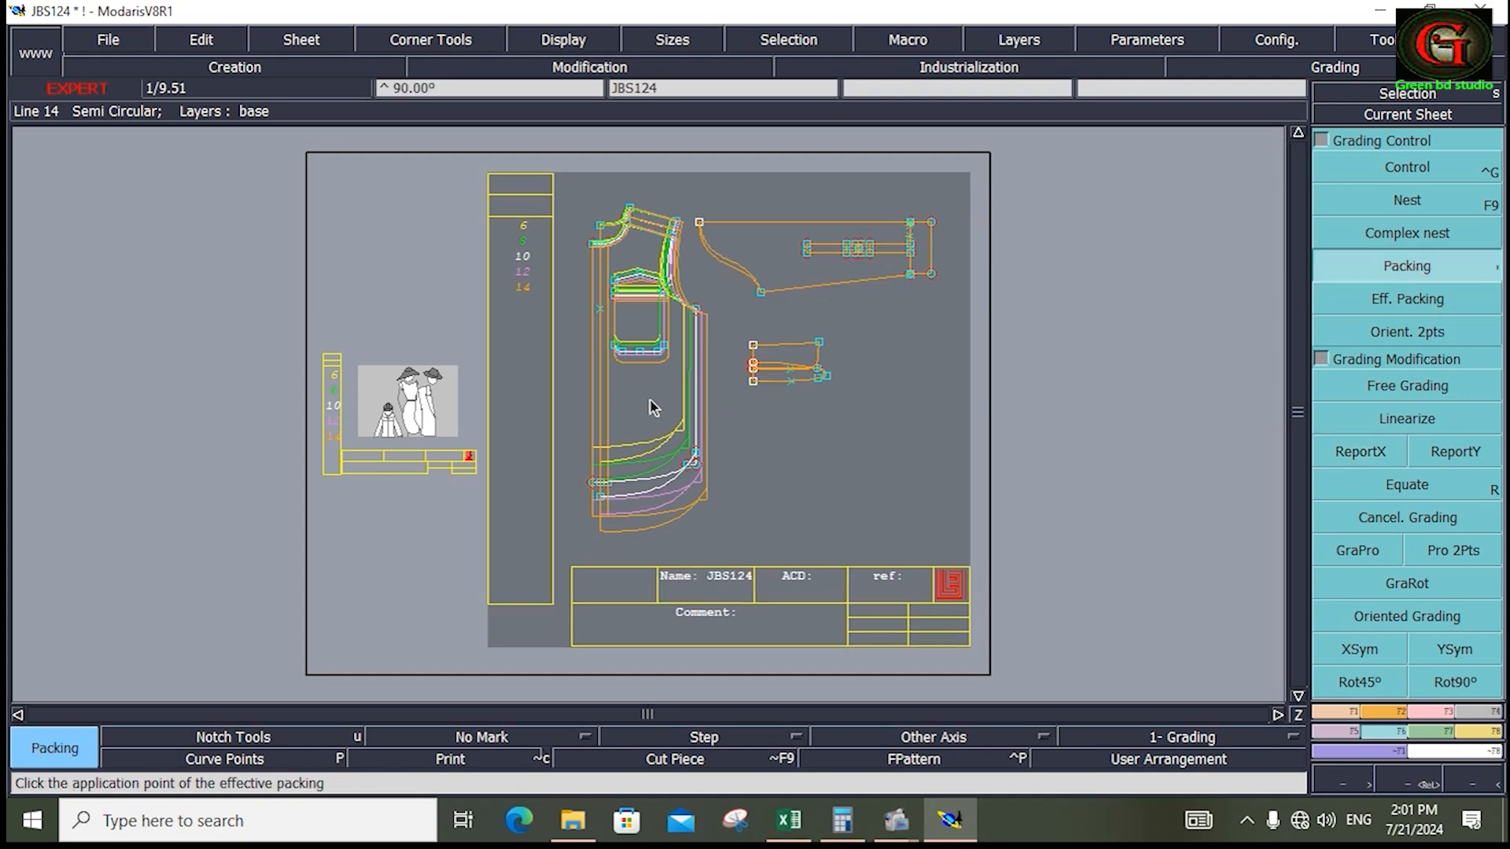
pyautogui.press('Return')
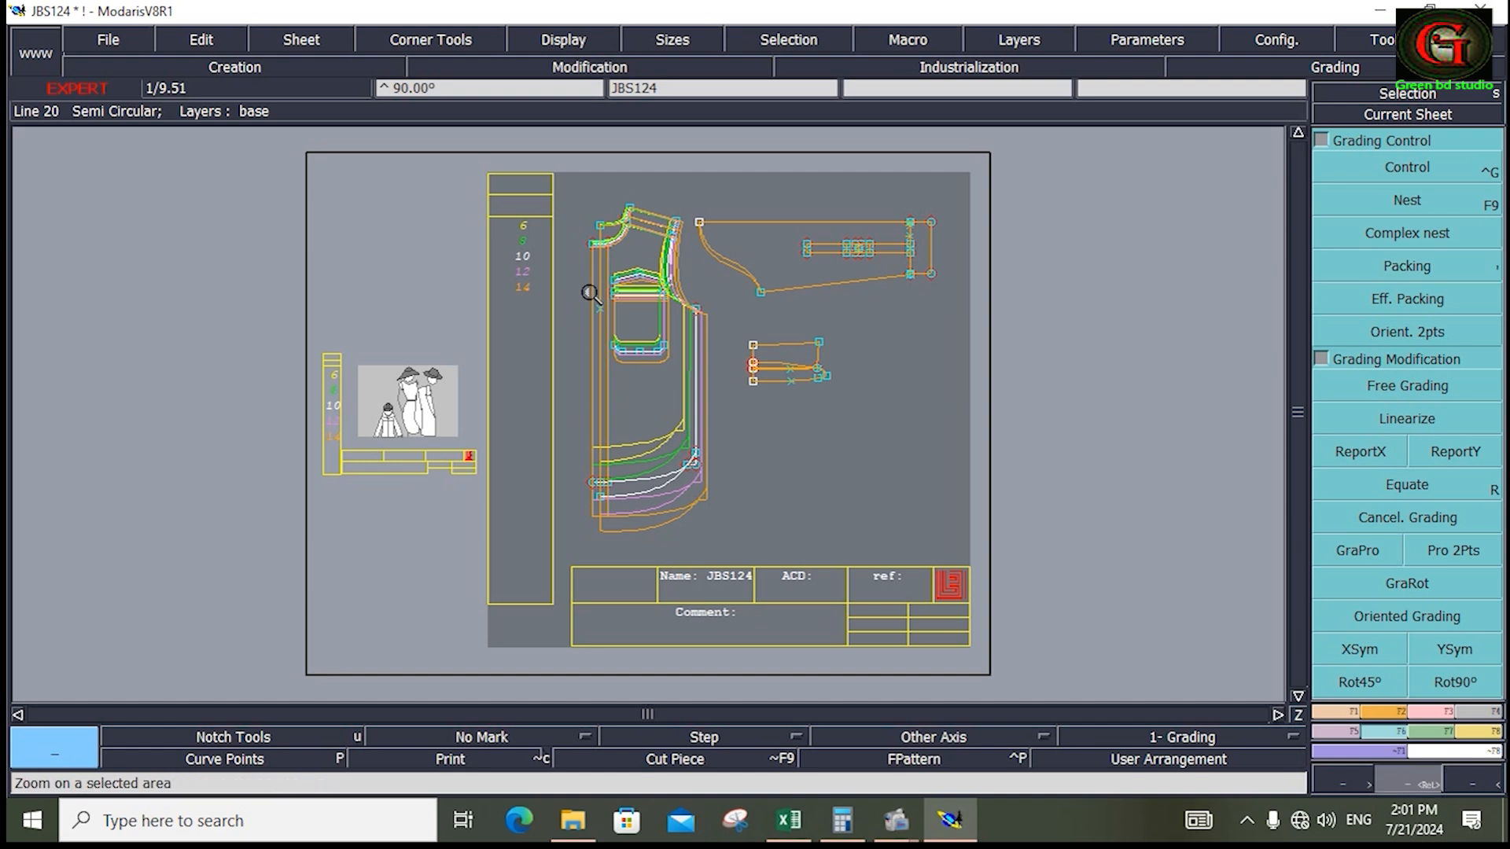
pyautogui.moveTo(587, 241); pyautogui.dragTo(709, 413)
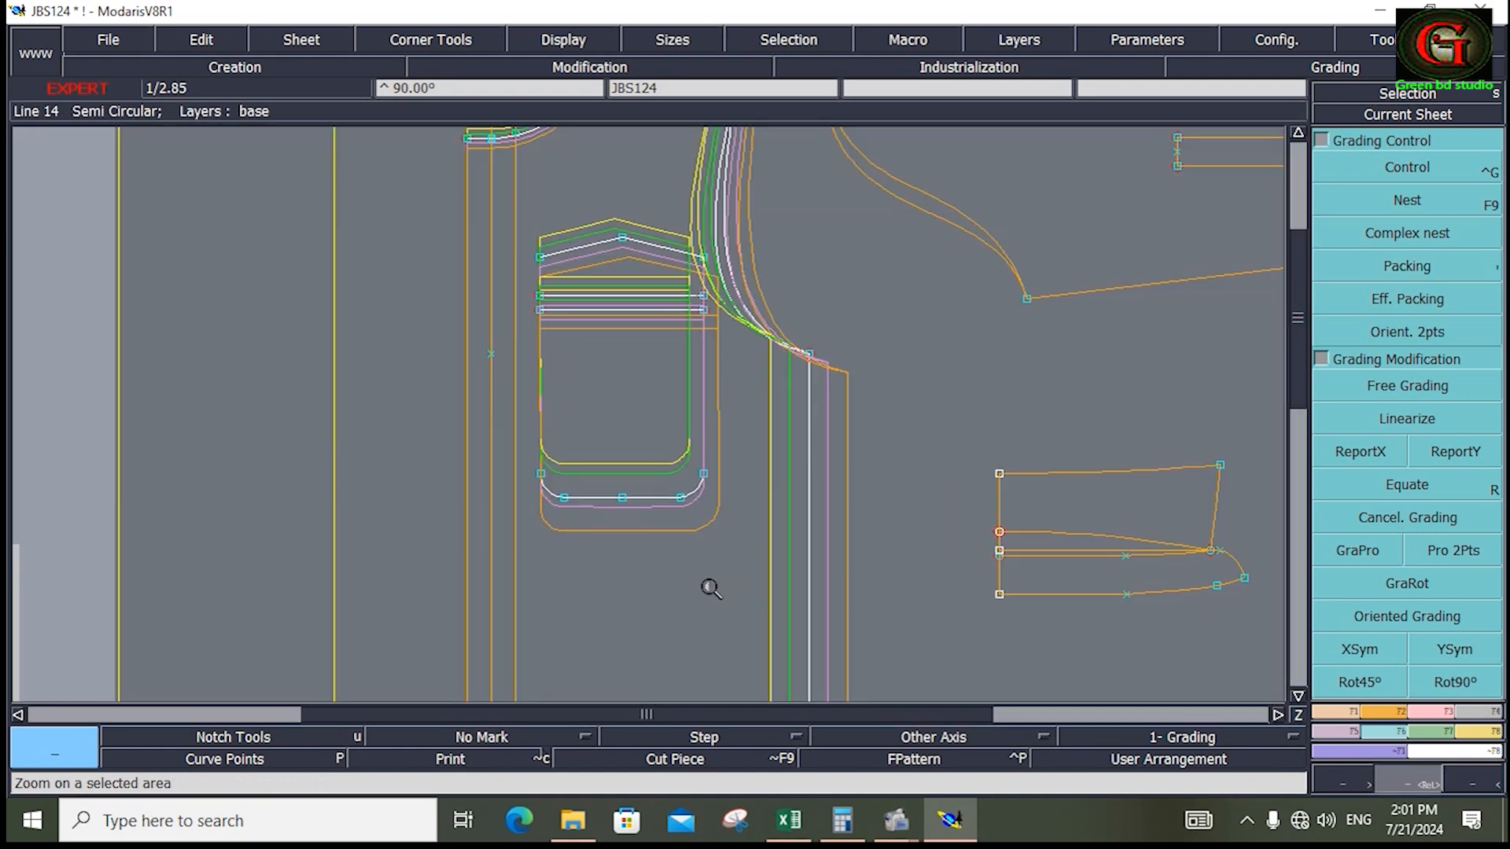
pyautogui.click(773, 666)
pyautogui.press('j')
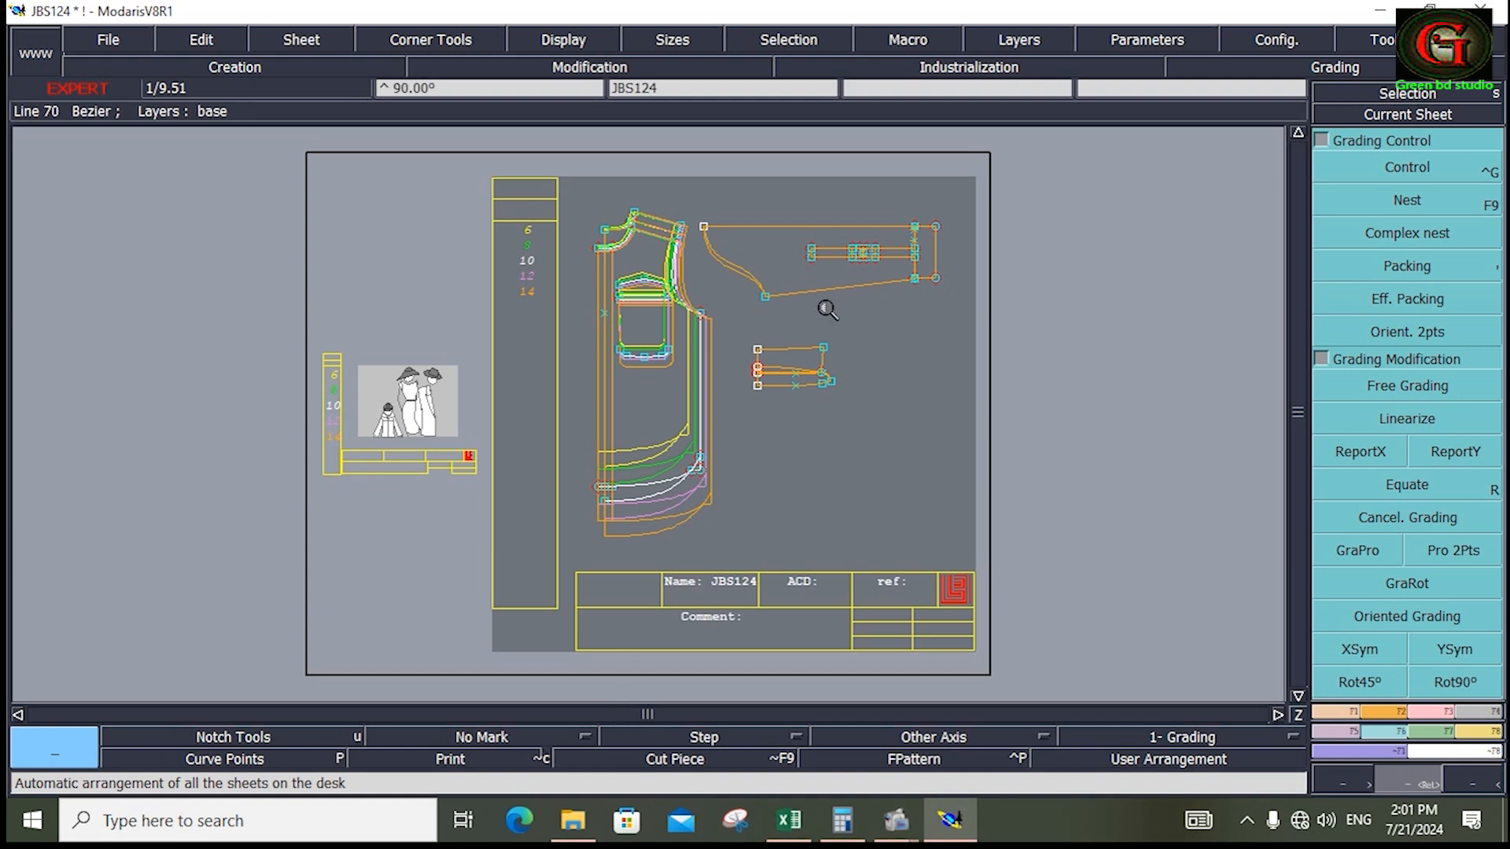
# Step: Save the JBS124 model
pyautogui.click(124, 40)
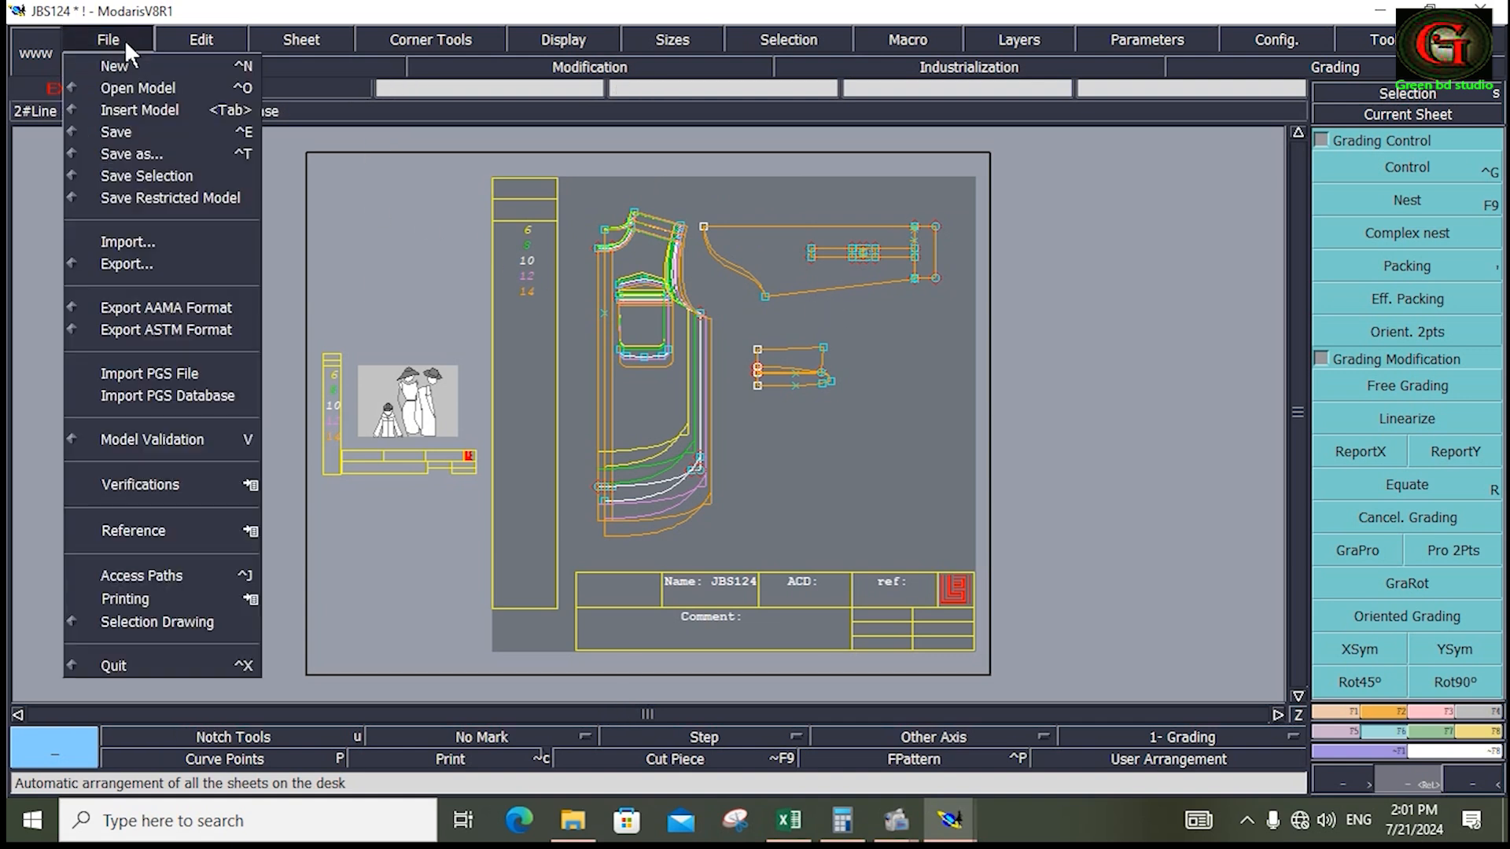
pyautogui.click(118, 132)
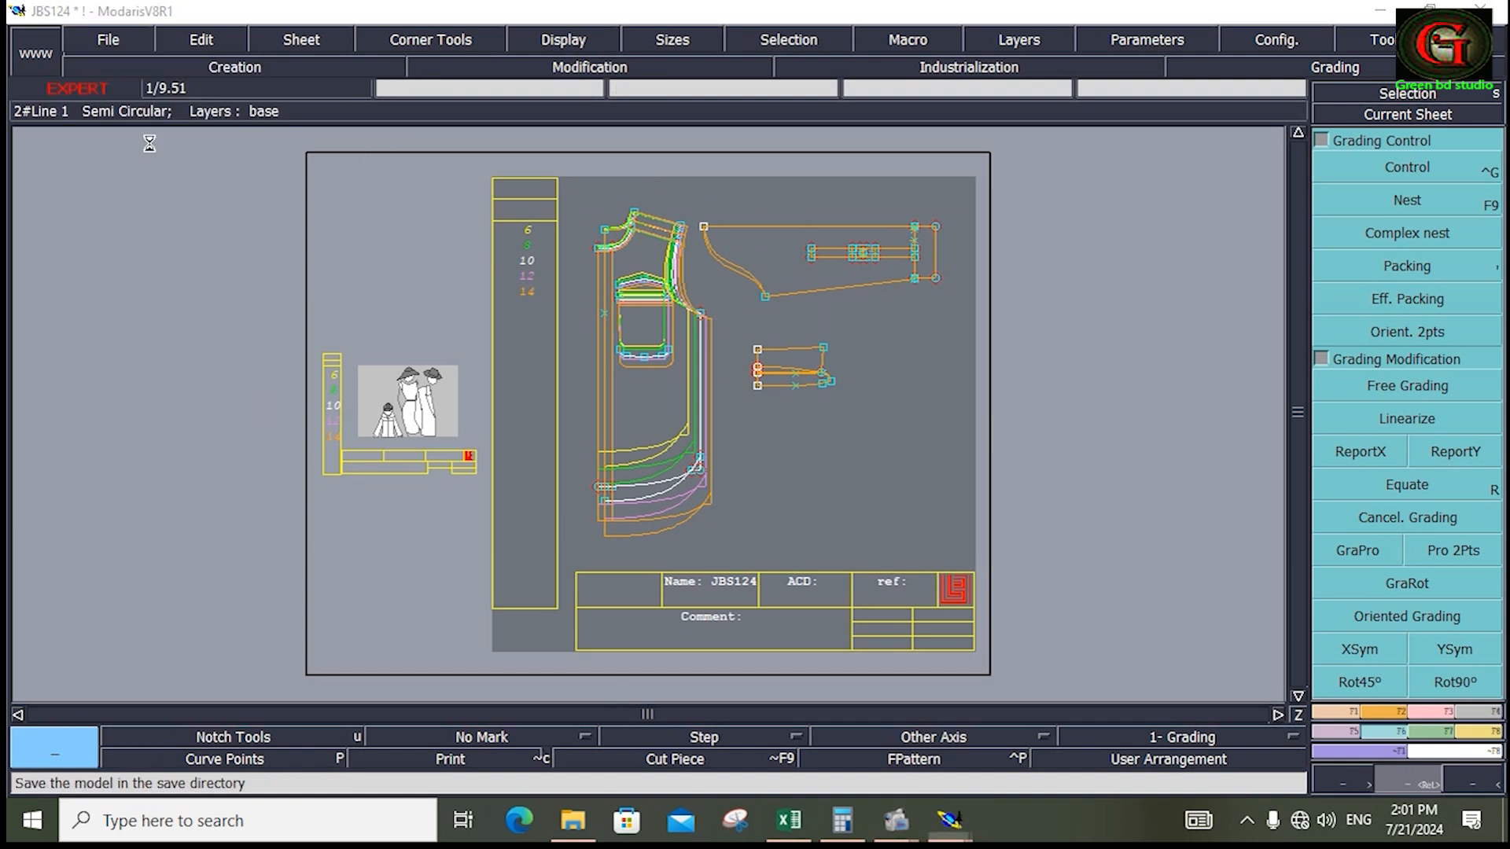
pyautogui.click(614, 533)
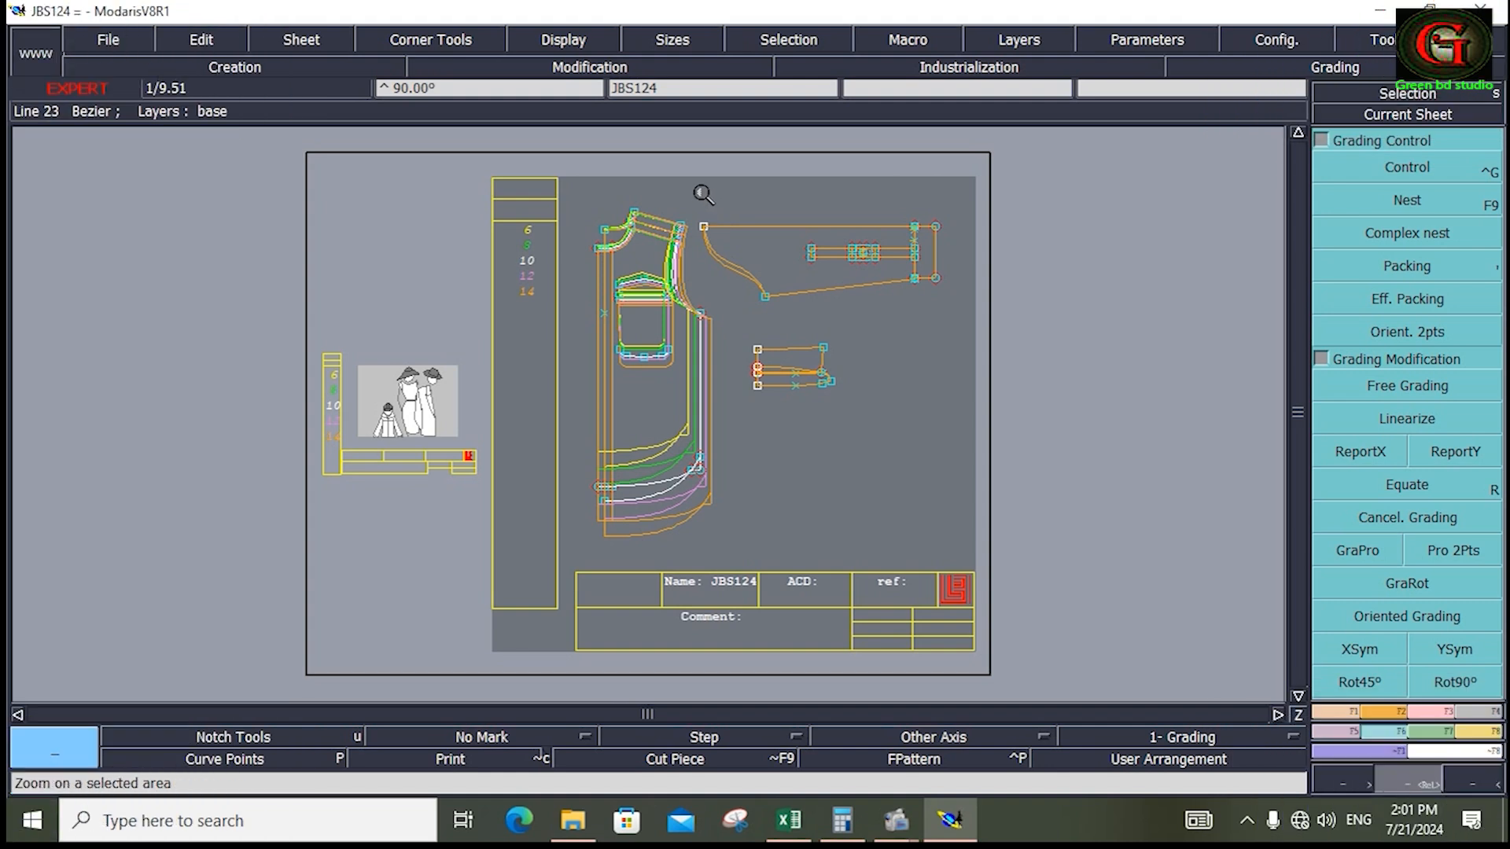
# Step: Set the ddx of the sleeve cap's top point to -0.188 for all size intervals and close the grading table
pyautogui.moveTo(699, 193); pyautogui.dragTo(954, 300)
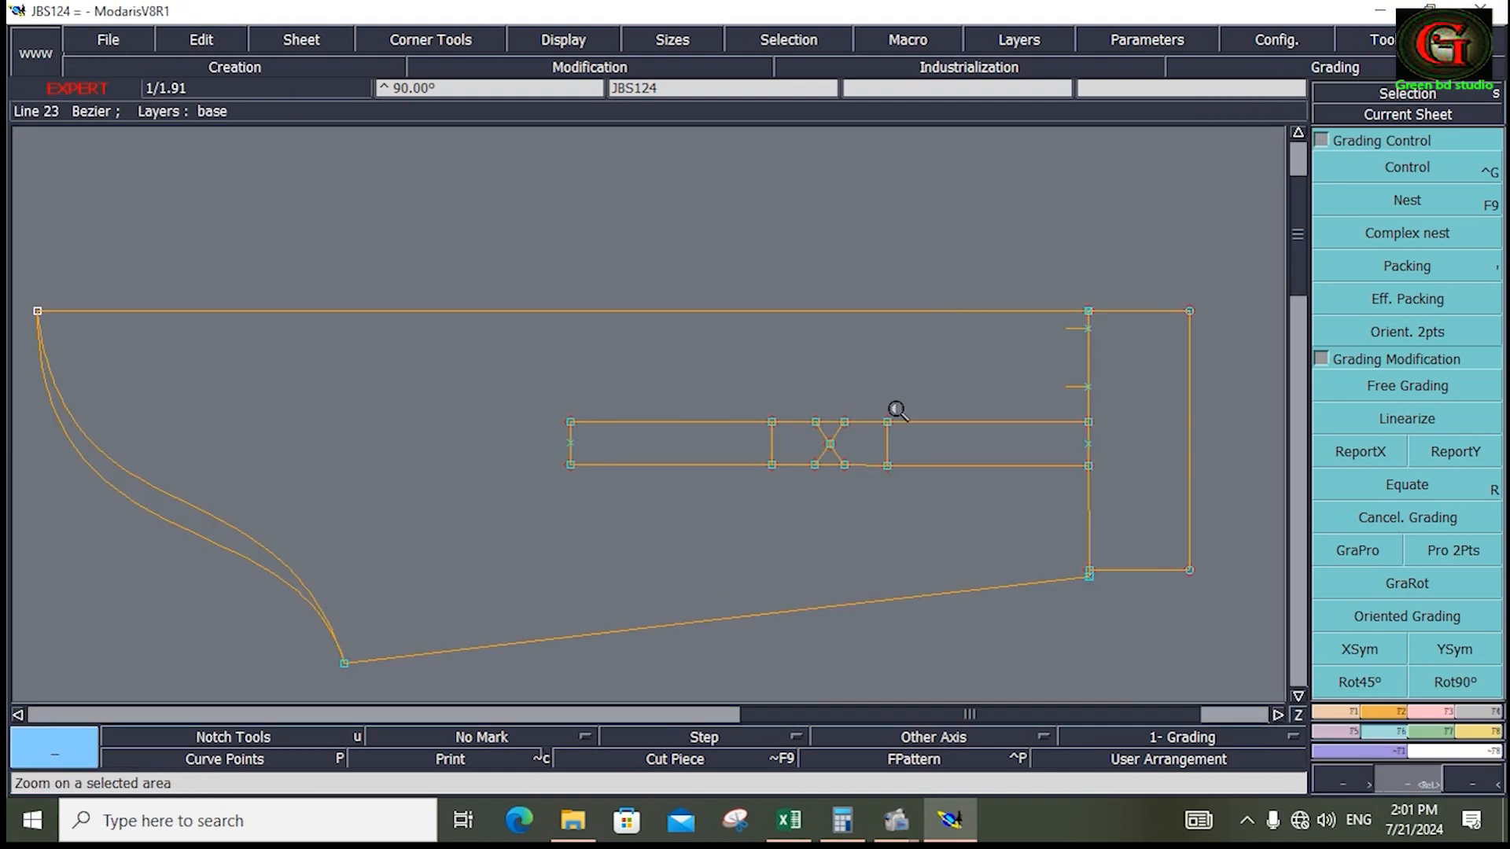
pyautogui.press('Home')
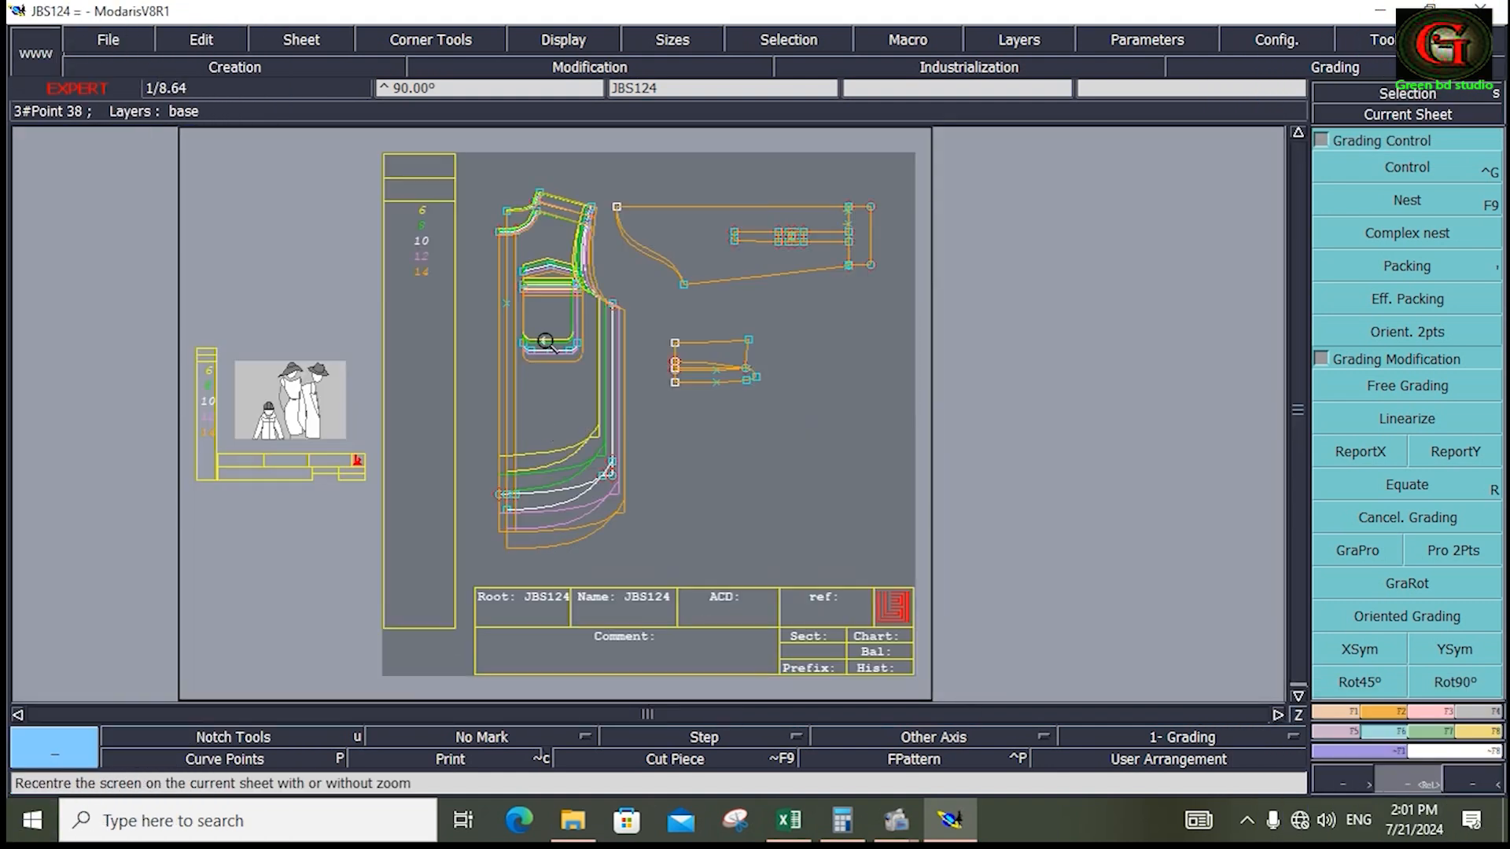
pyautogui.moveTo(534, 166); pyautogui.dragTo(880, 334)
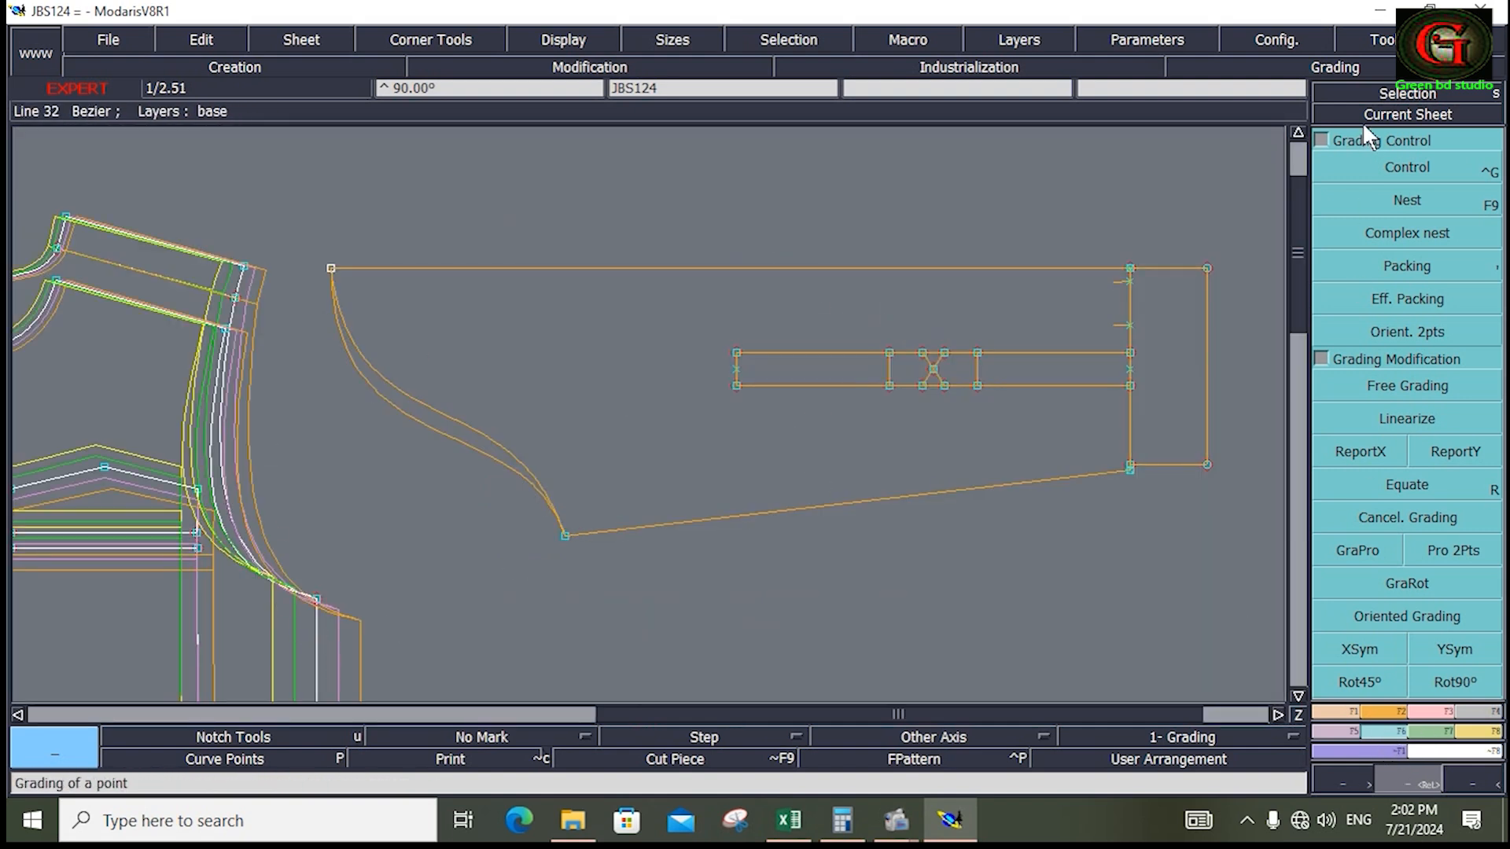
pyautogui.click(1387, 161)
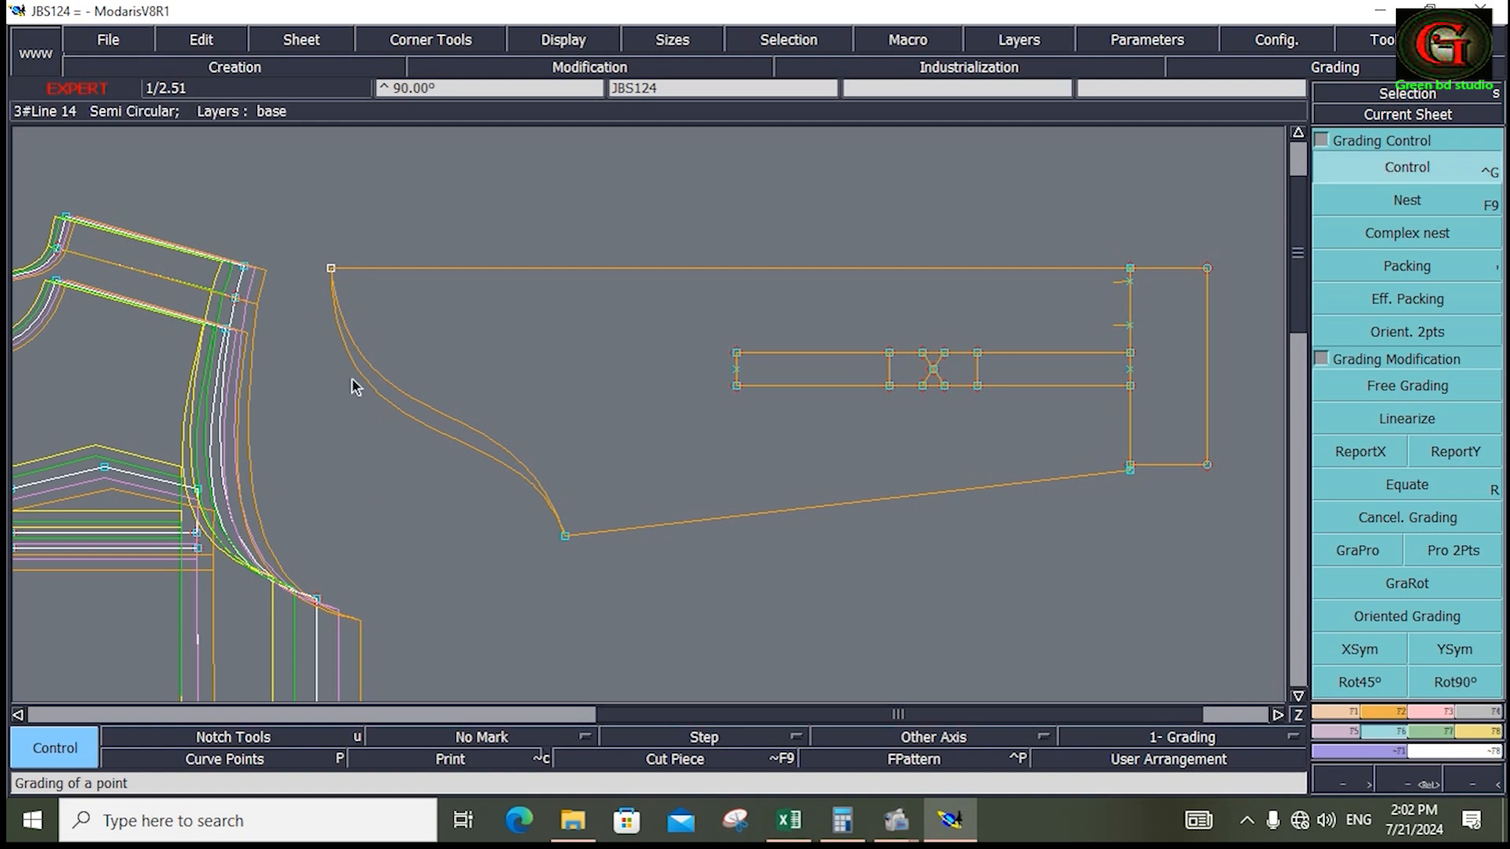
pyautogui.click(331, 269)
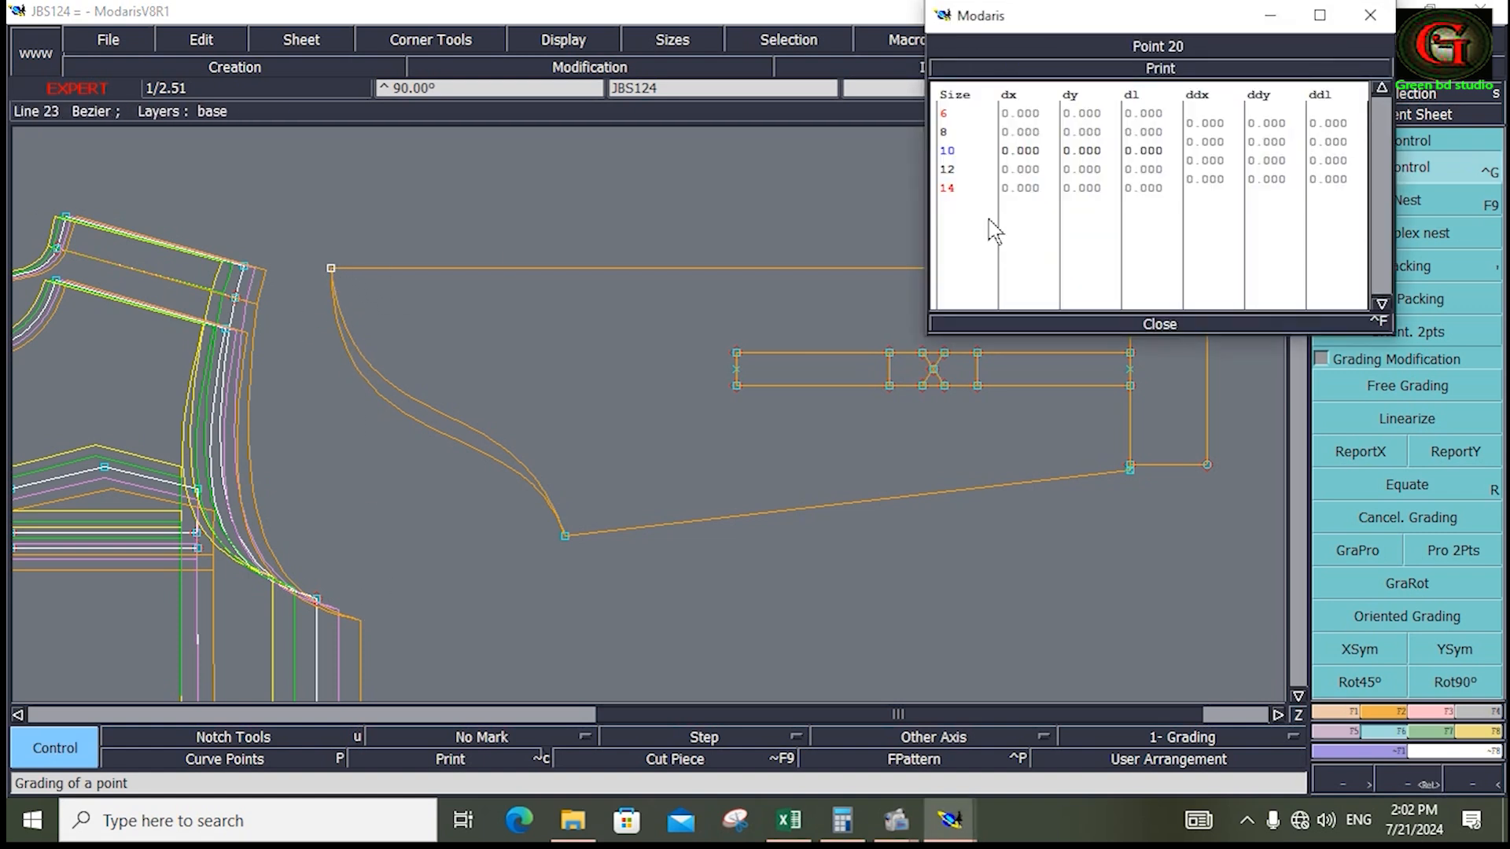
pyautogui.moveTo(1213, 124); pyautogui.dragTo(1223, 192)
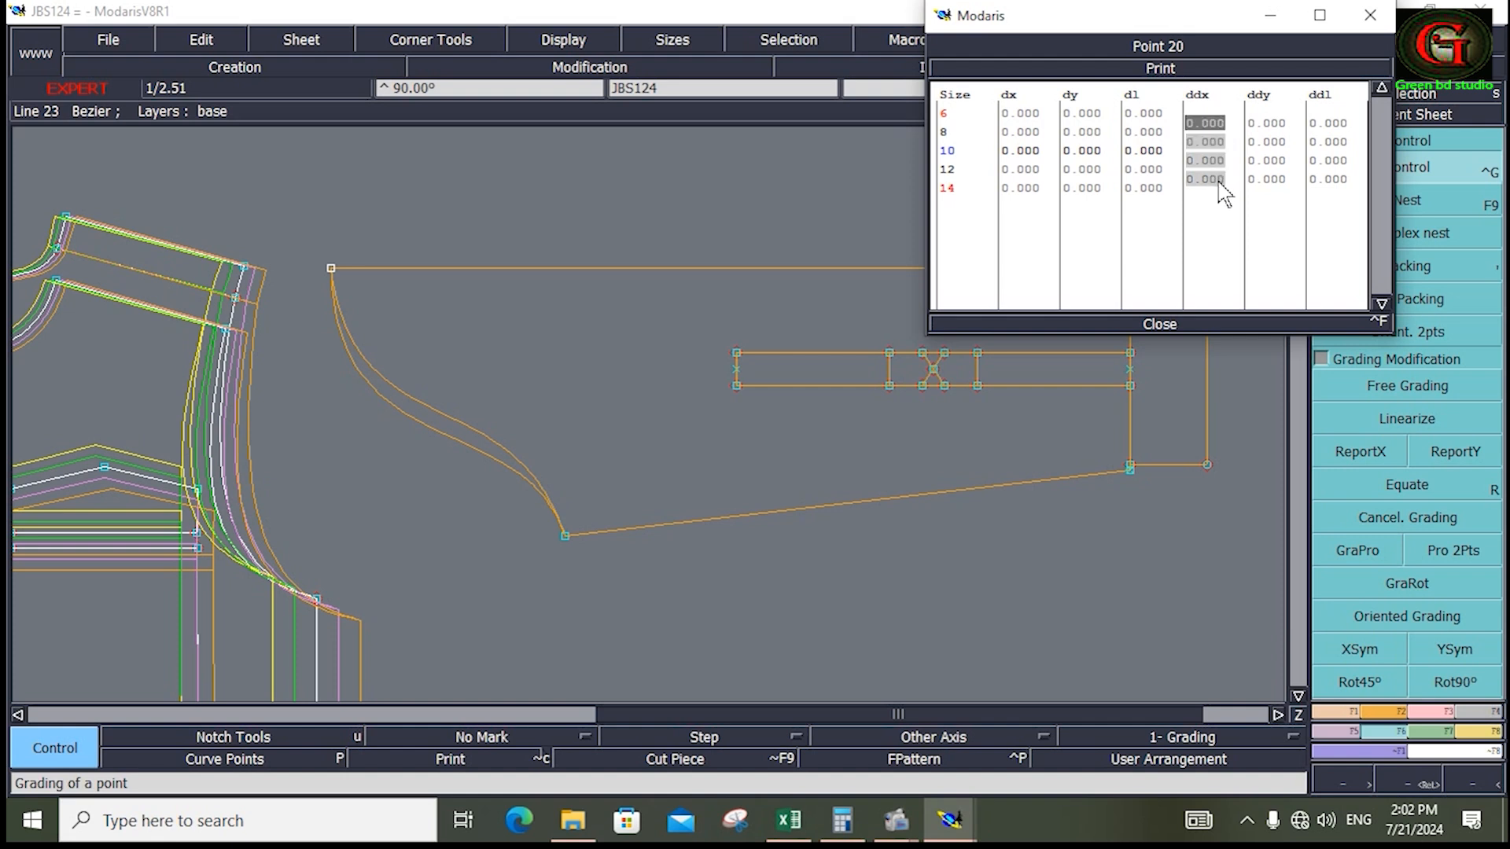
pyautogui.write('-.188')
pyautogui.press('Return')
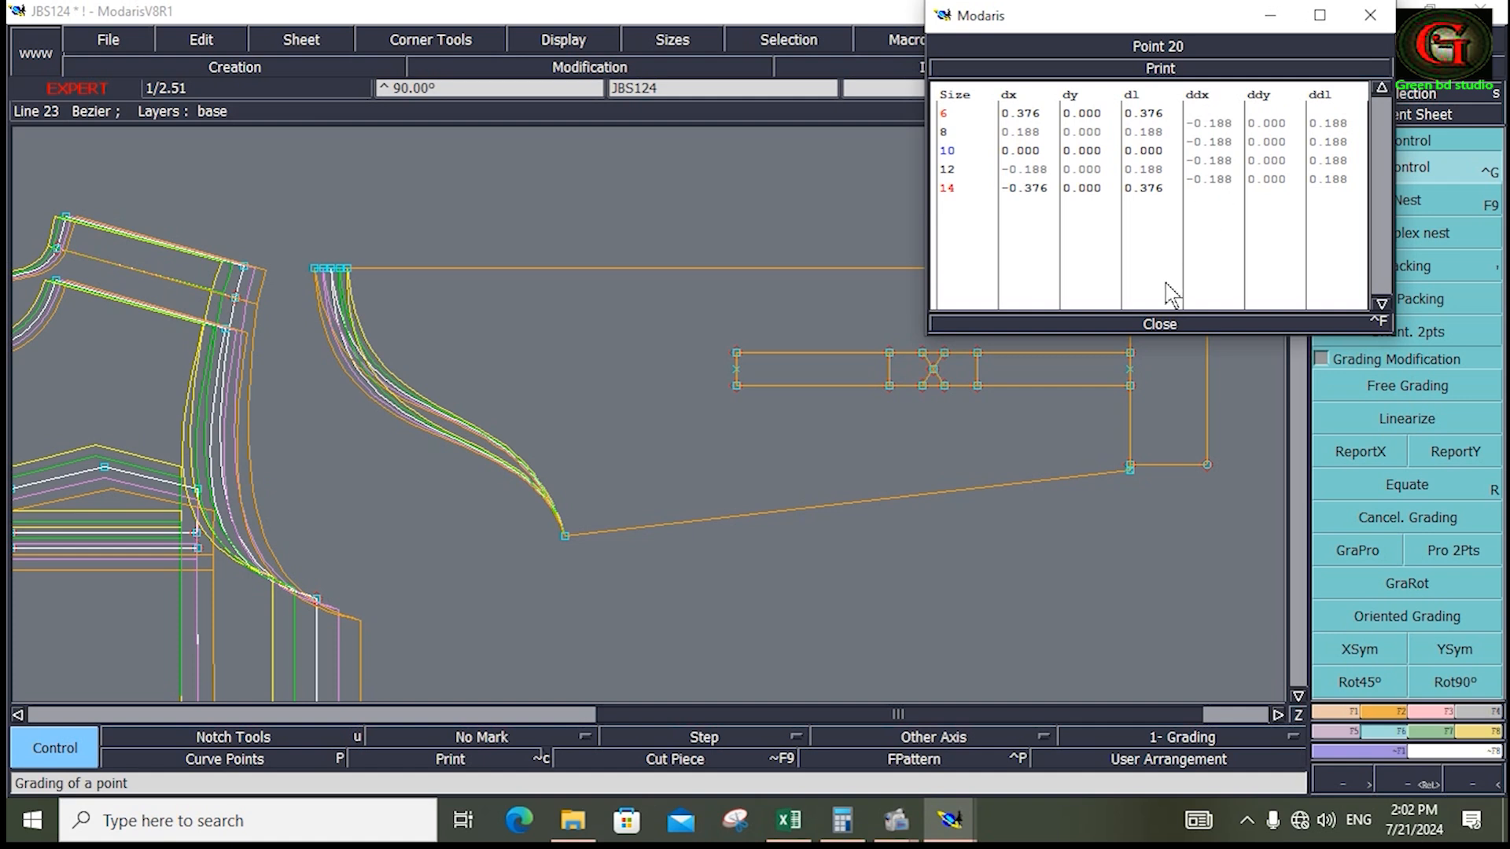
pyautogui.click(1159, 324)
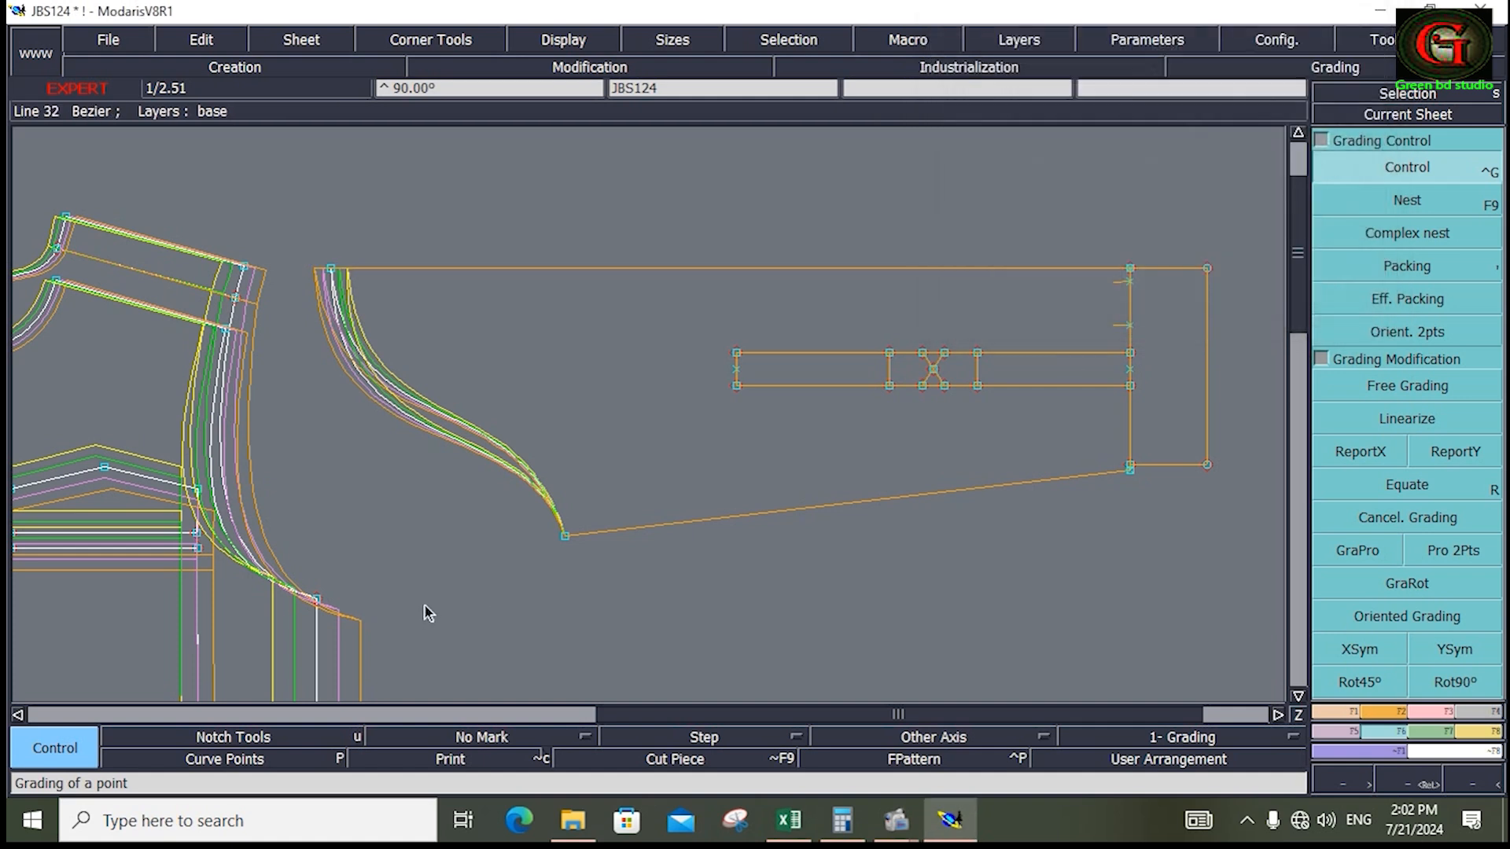
# Step: Grade the sleeve's underarm point with ddy -0.375 and ddx 0.062 for all size intervals and close the grading table
pyautogui.click(565, 536)
pyautogui.moveTo(1284, 123); pyautogui.dragTo(1283, 180)
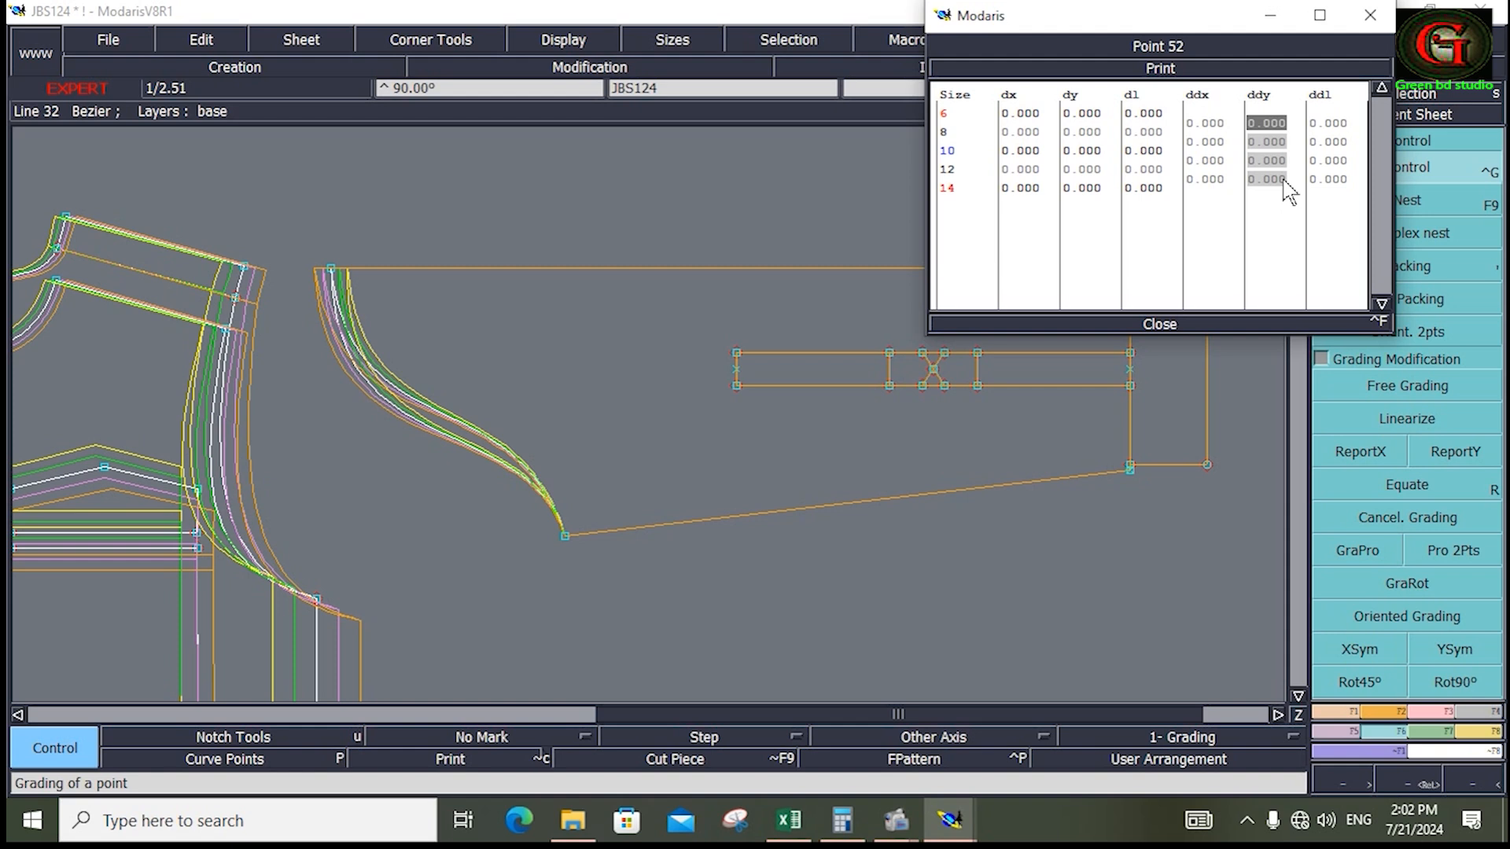
pyautogui.write('-.375')
pyautogui.press('Return')
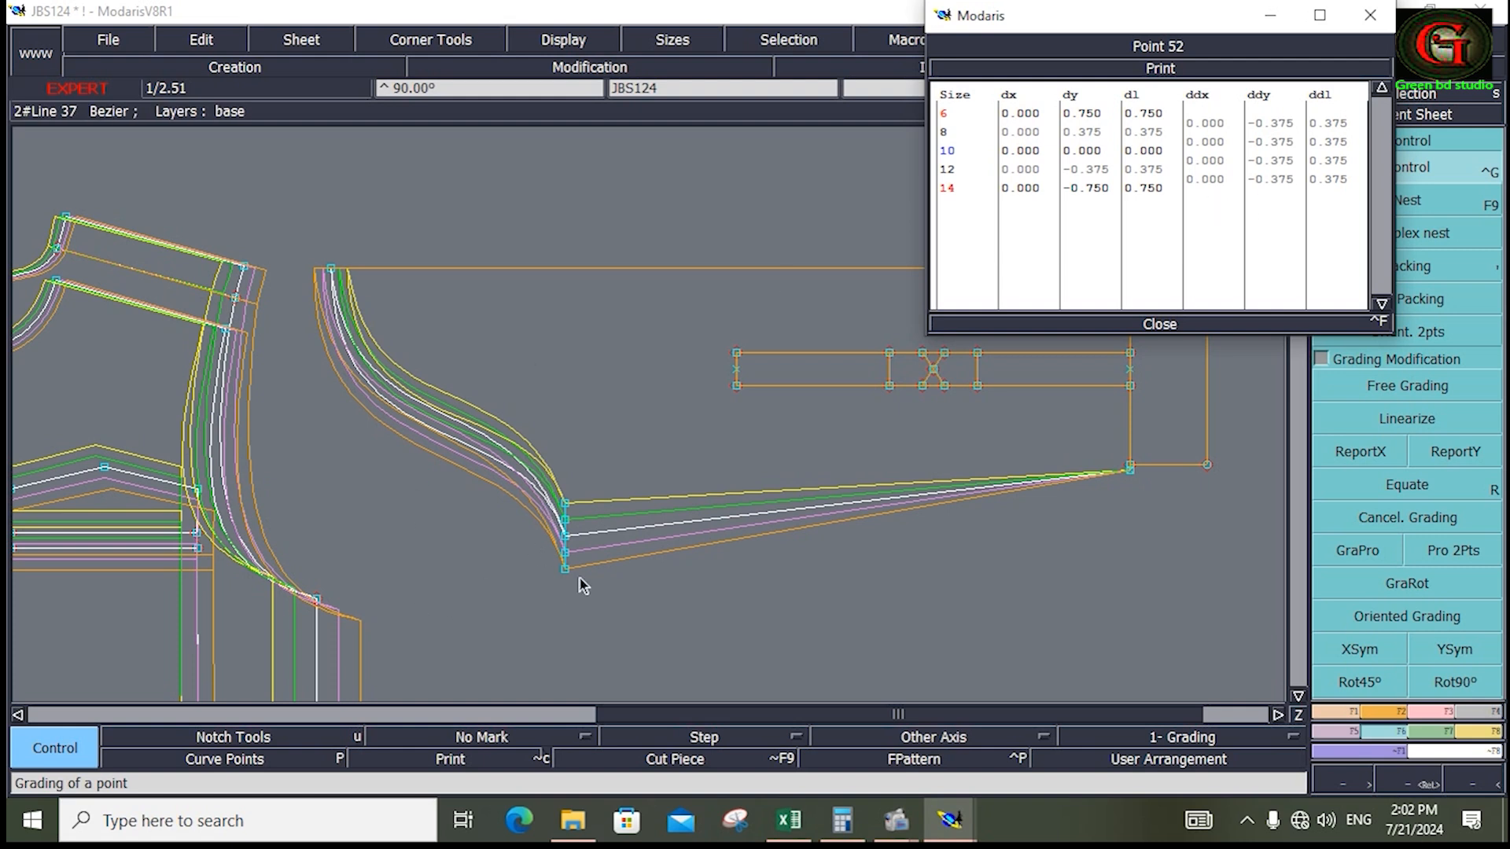
pyautogui.moveTo(1203, 123); pyautogui.dragTo(1225, 189)
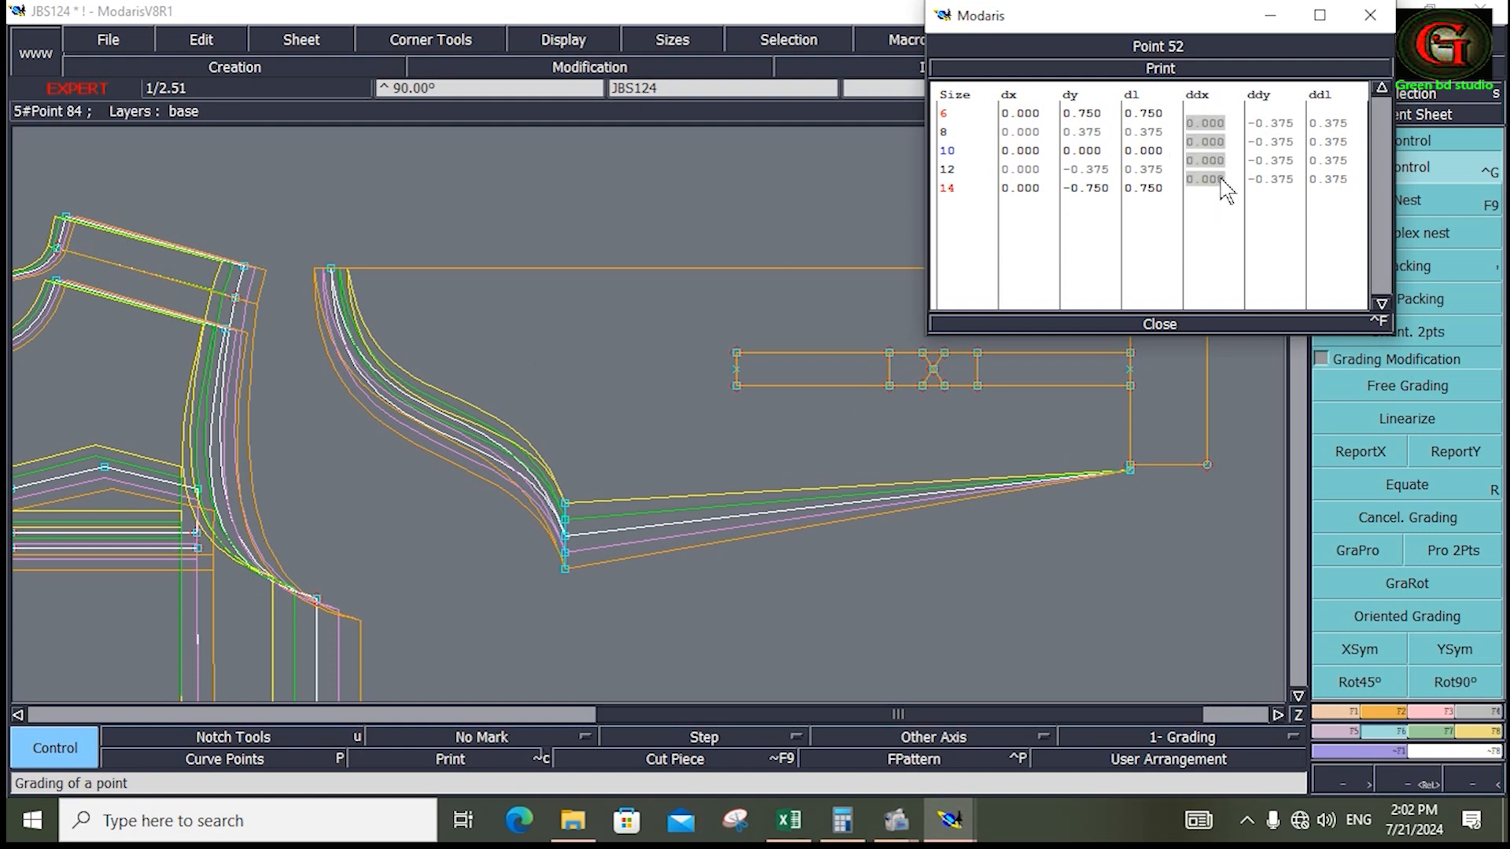
pyautogui.press('Down')
pyautogui.write('.062')
pyautogui.press('Return')
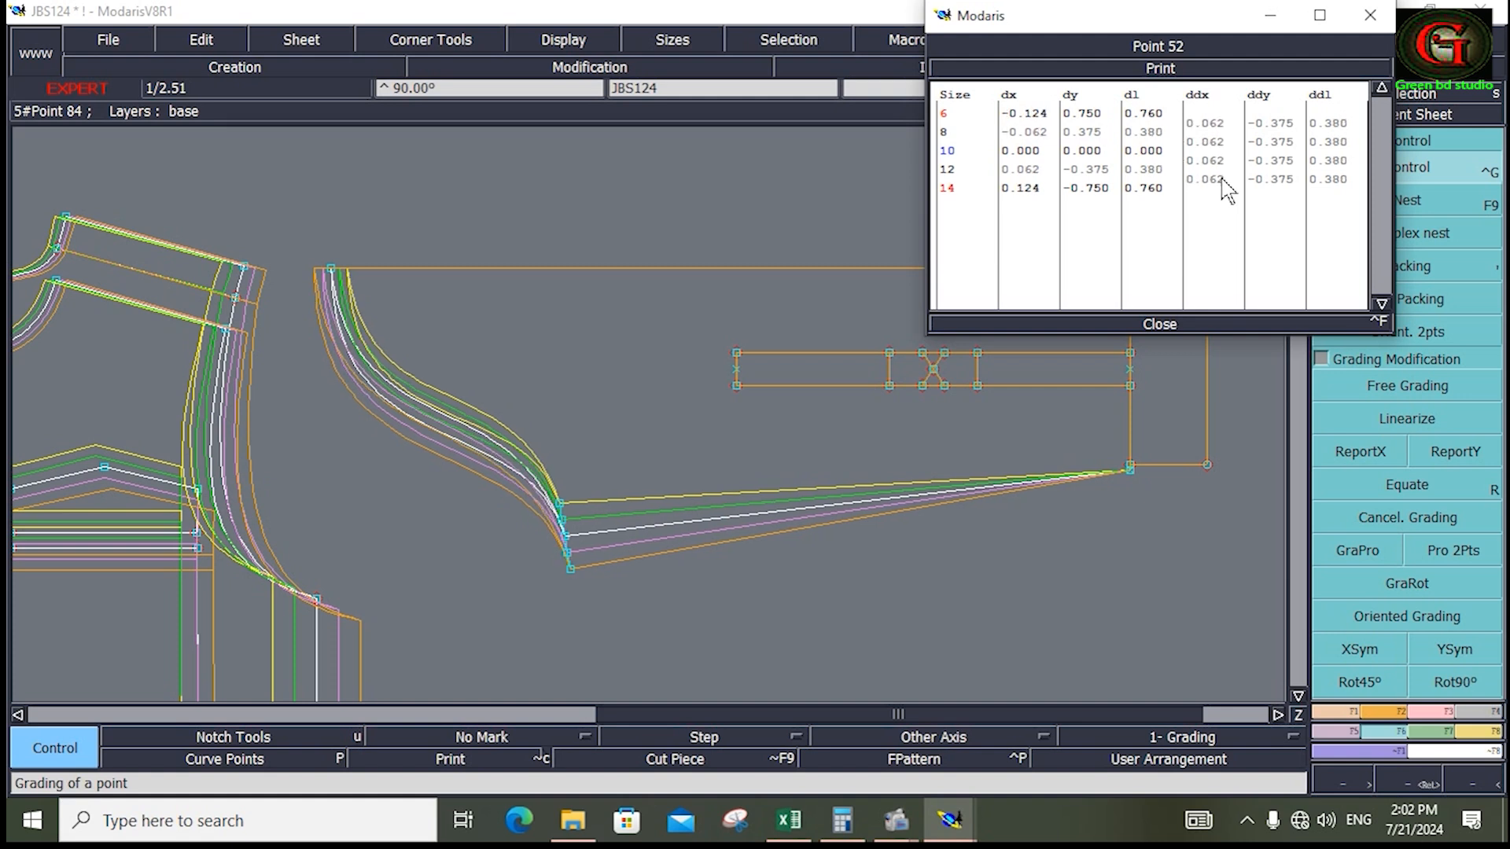
pyautogui.click(1117, 324)
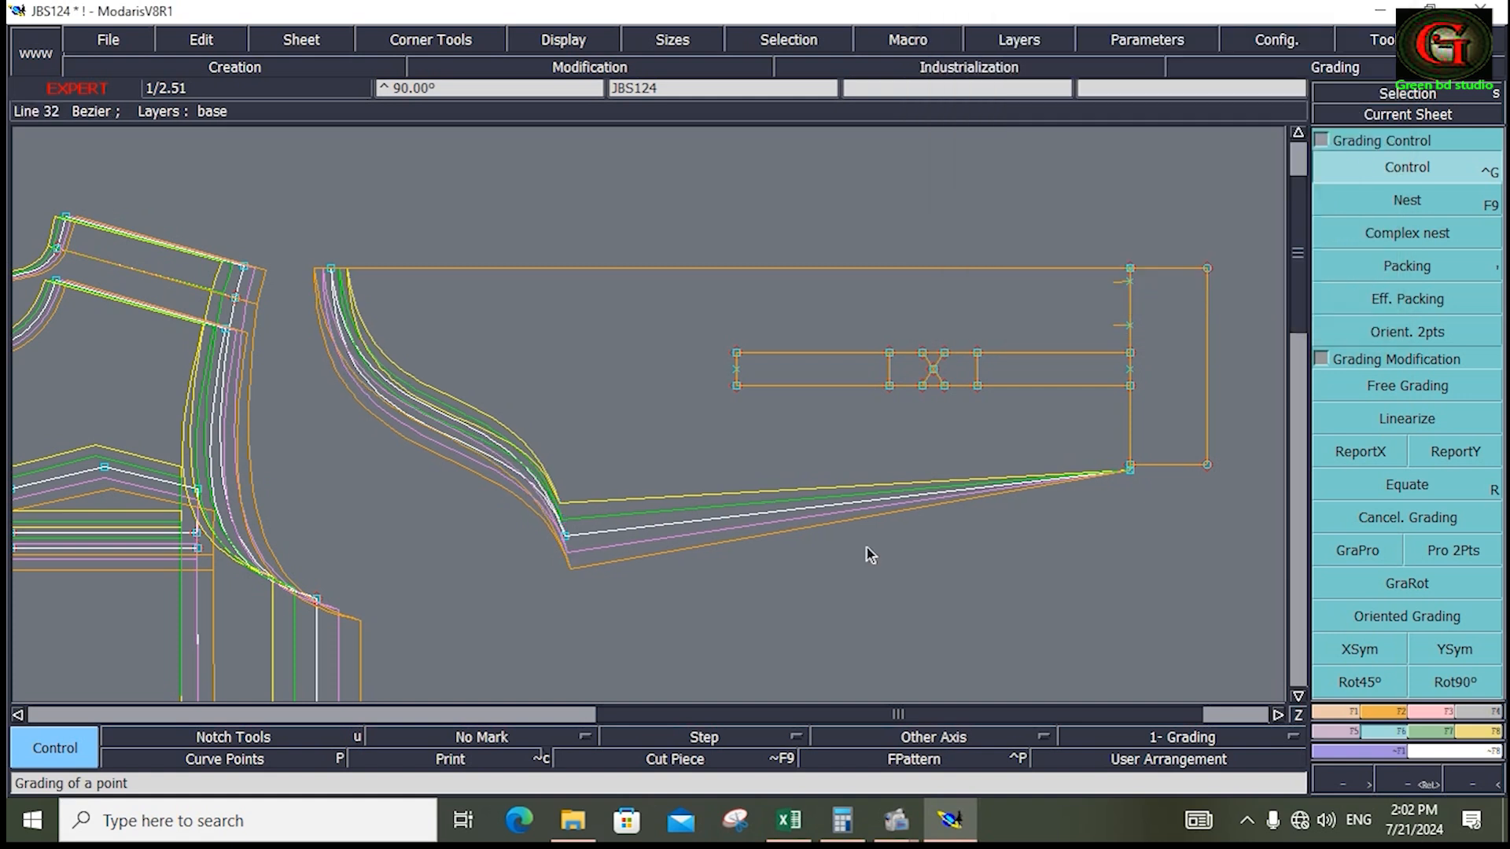
# Step: Consult the Excel measurement chart and set the sleeve underarm point's ddy to -0.25 for all size intervals in Modaris
pyautogui.click(790, 825)
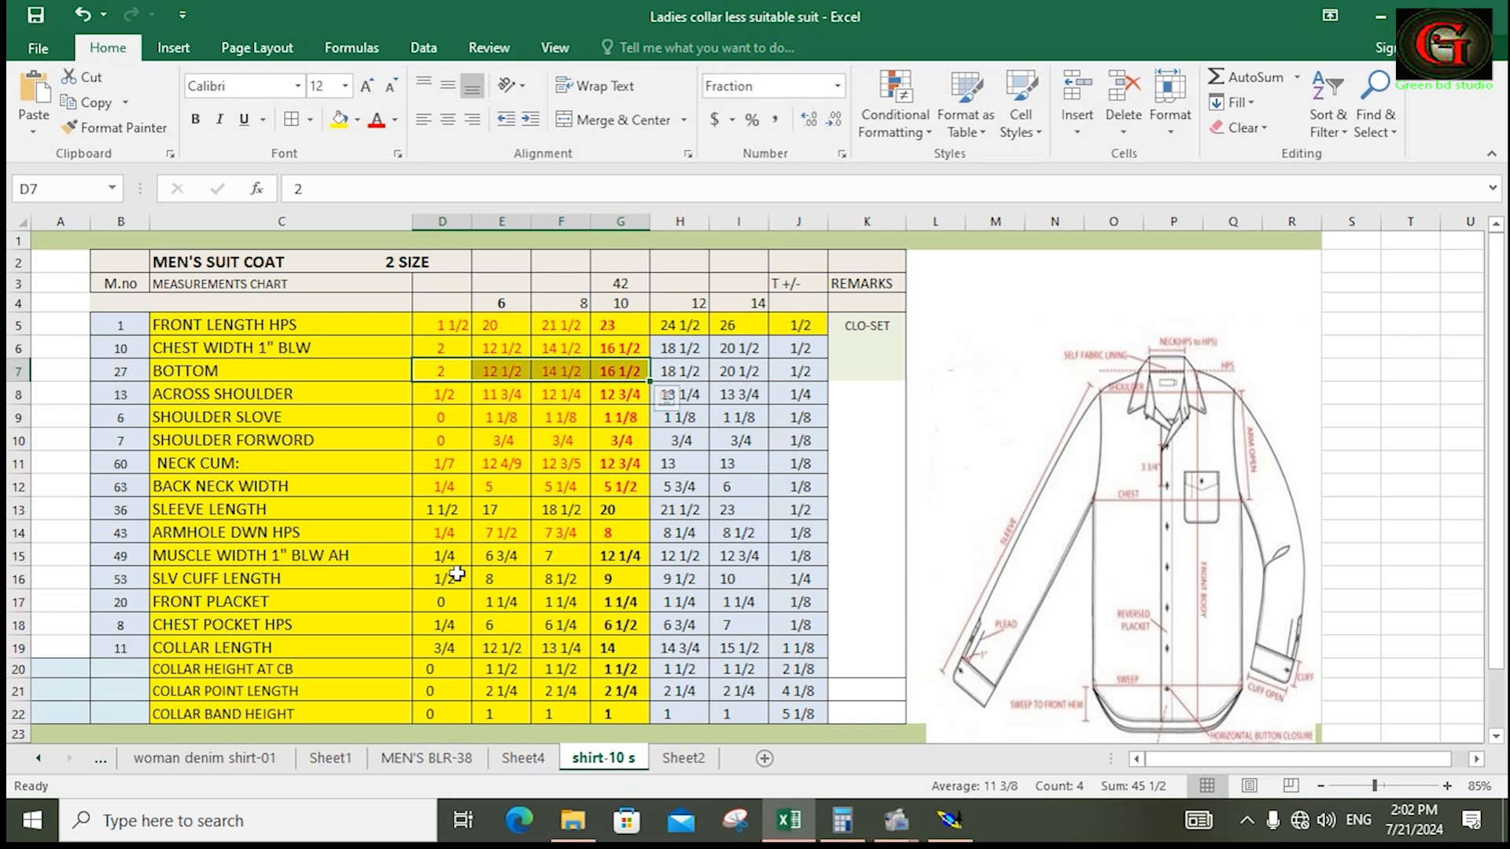
pyautogui.click(951, 821)
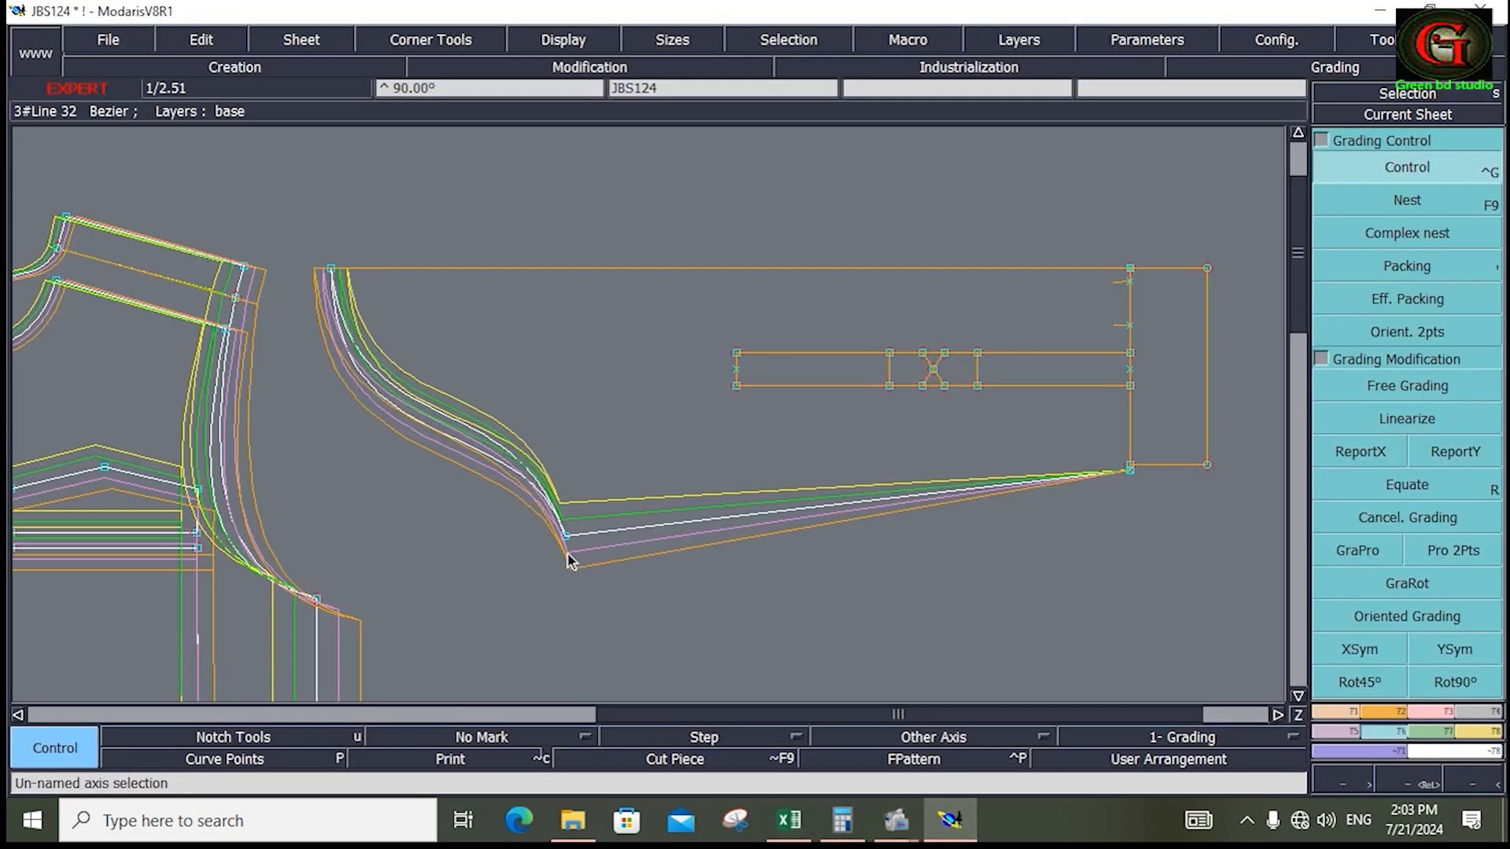
pyautogui.click(1431, 169)
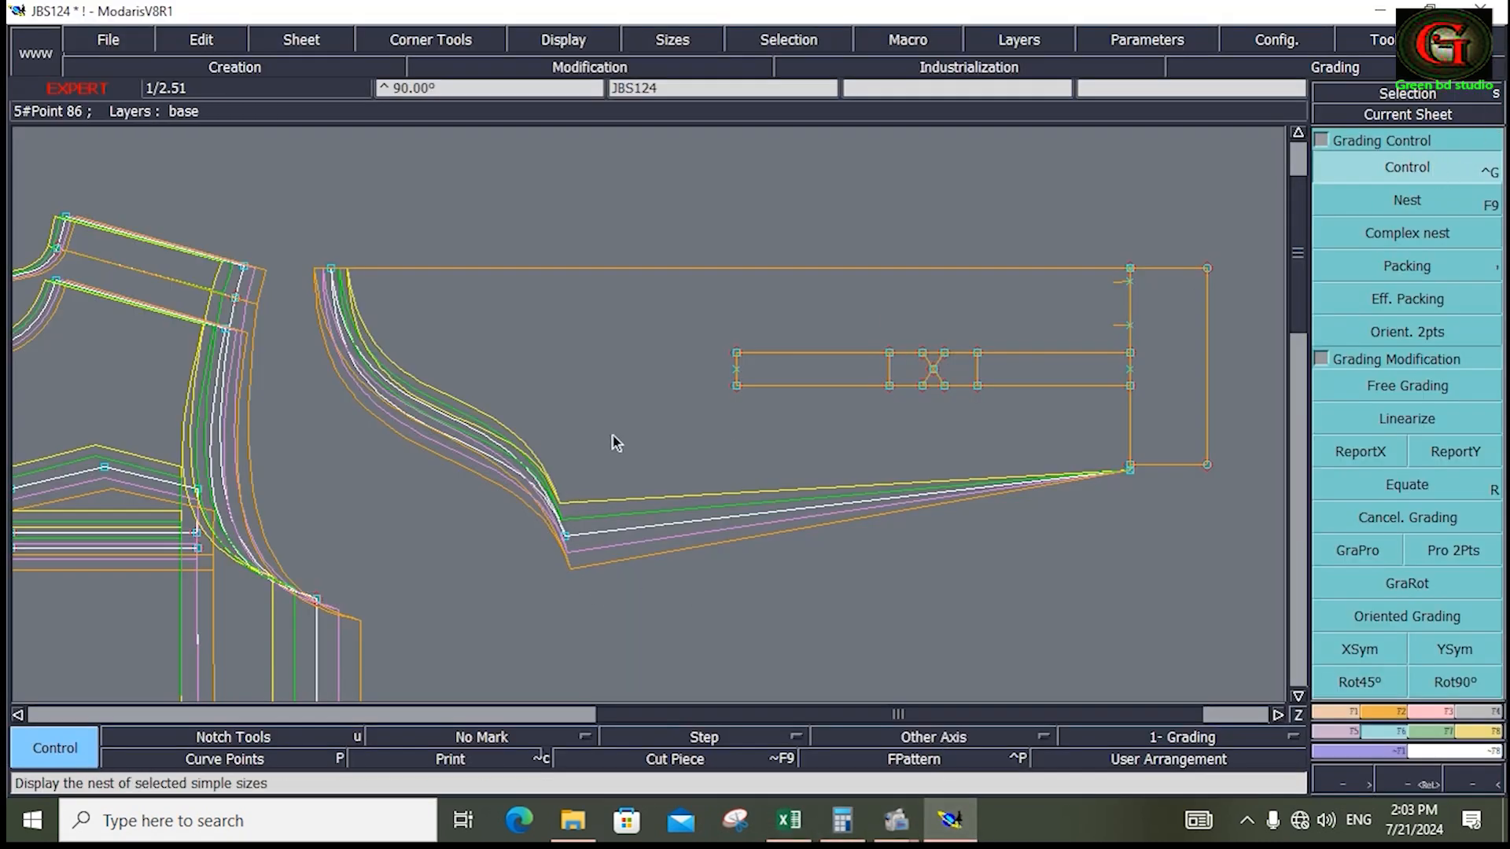
pyautogui.click(568, 540)
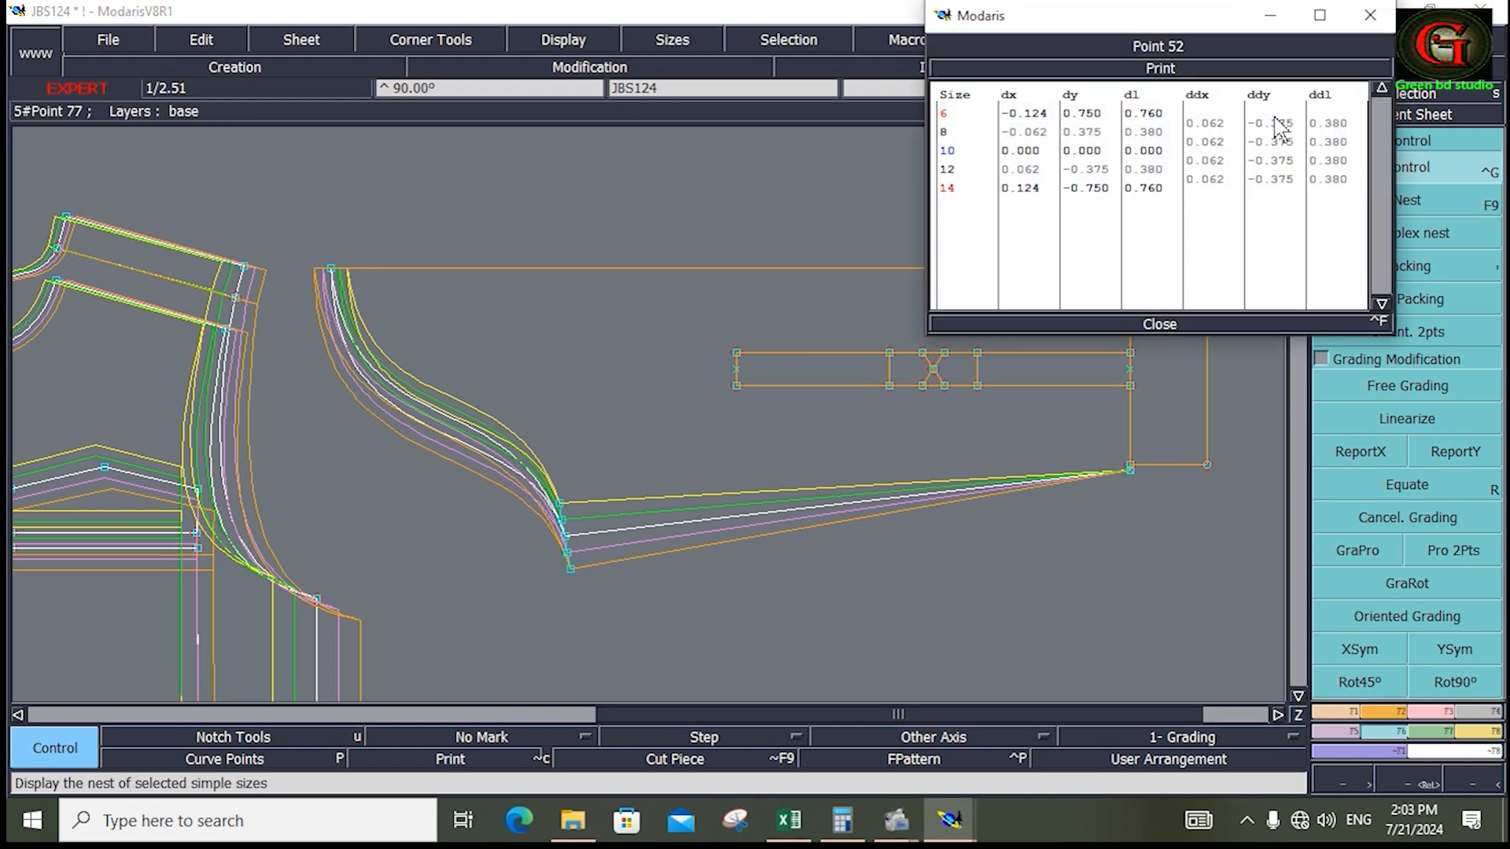
pyautogui.moveTo(1278, 125); pyautogui.dragTo(1284, 185)
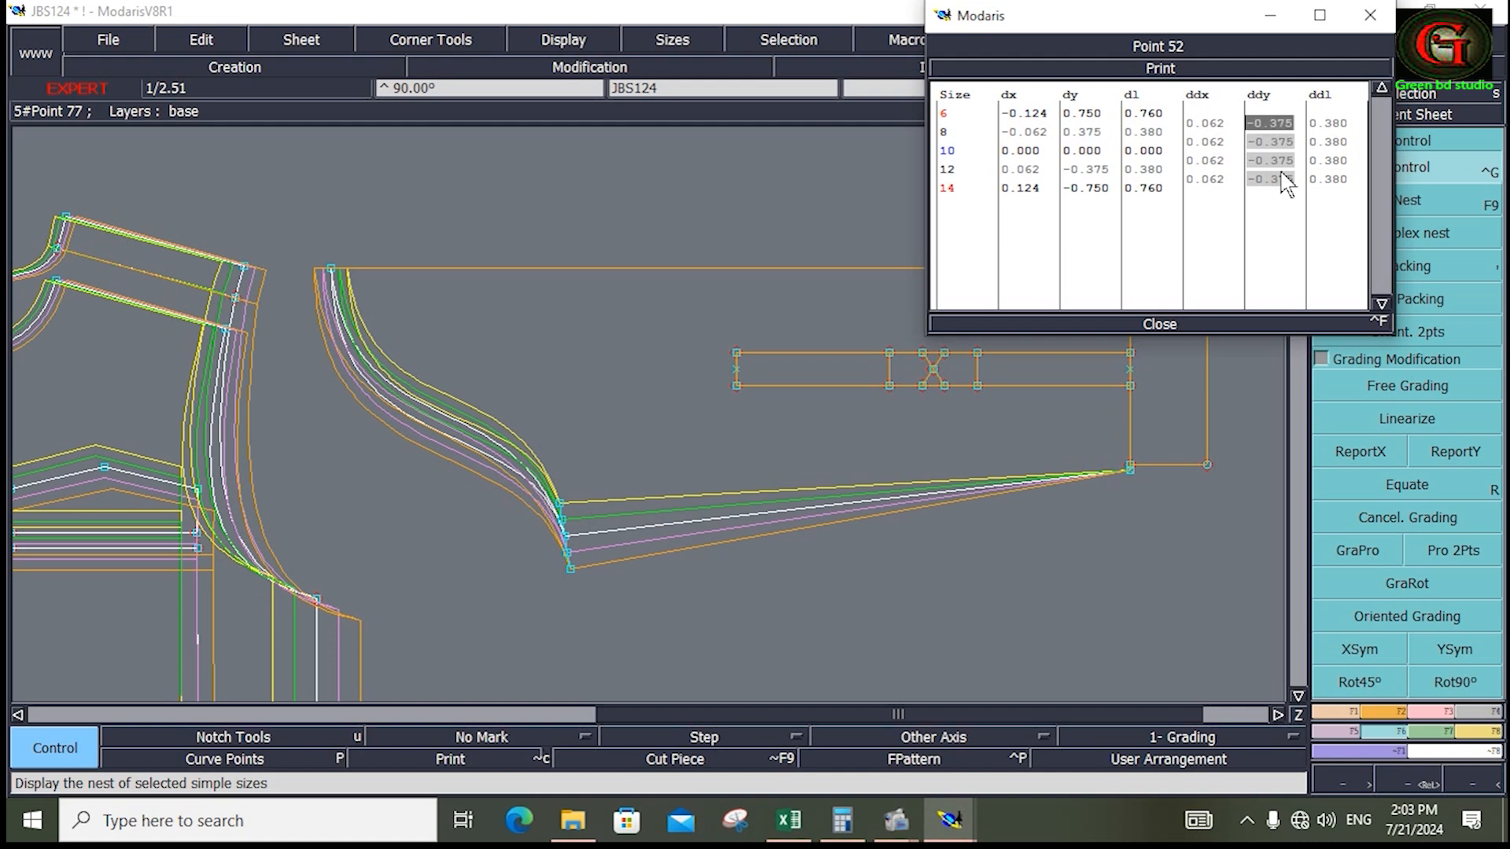
pyautogui.write('-0')
pyautogui.write('.25')
pyautogui.press('Return')
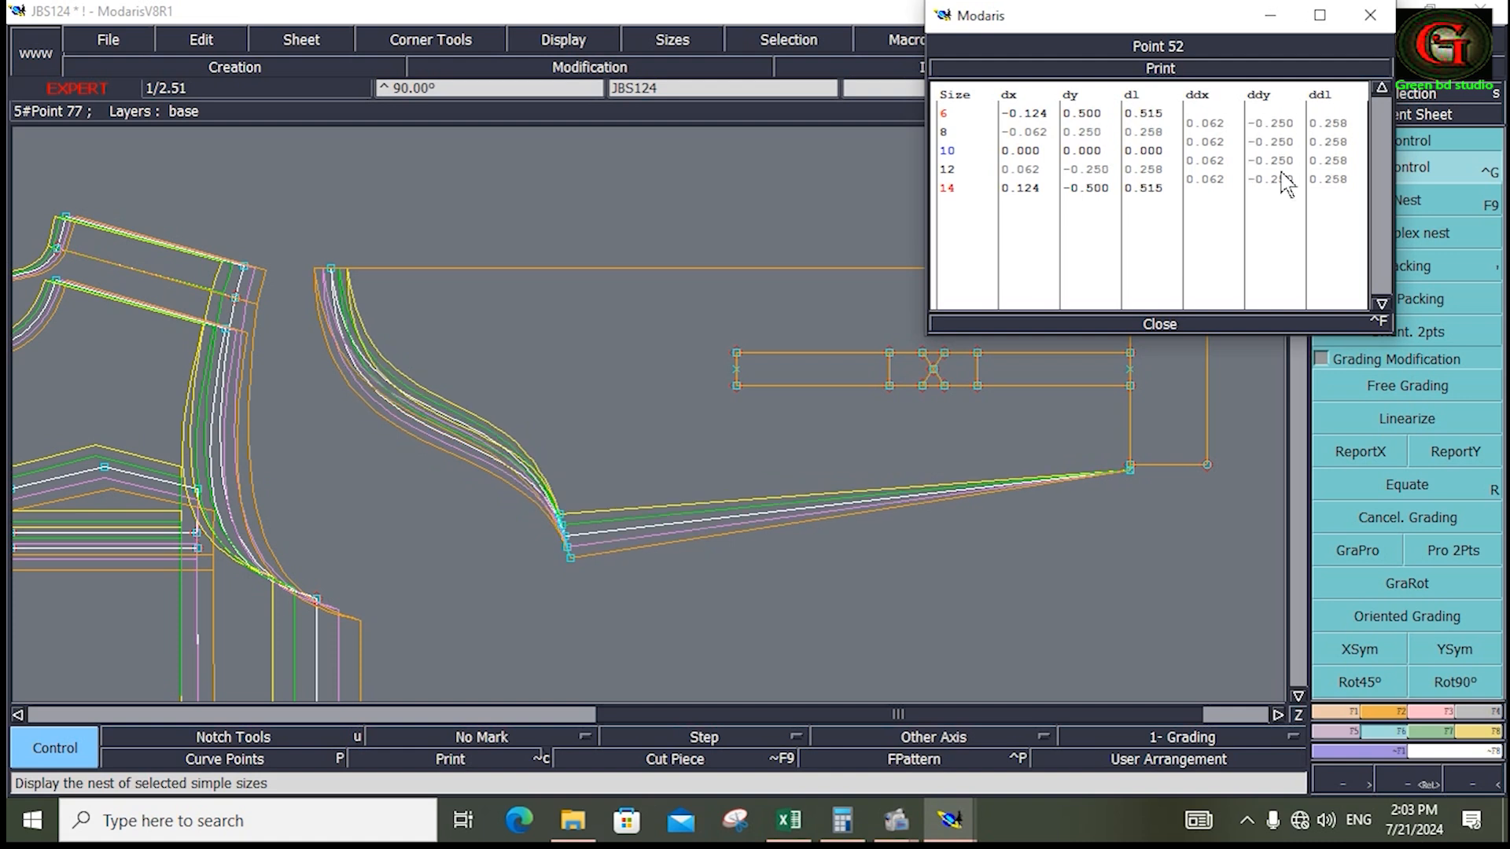
pyautogui.click(1159, 322)
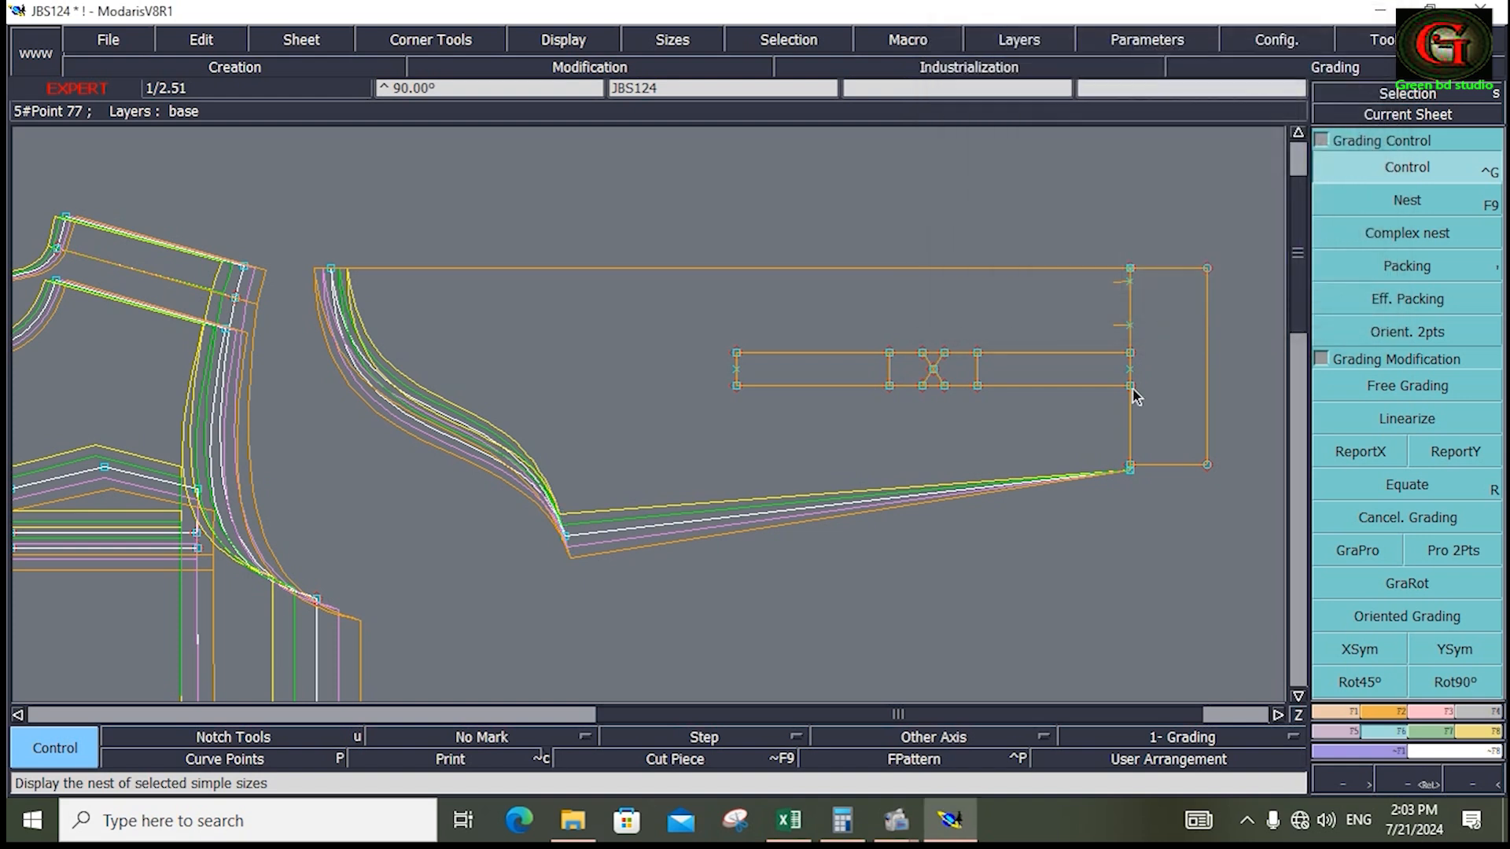
# Step: Set the ddx of the sleeve cap's top point to -0.25 for all size intervals
pyautogui.click(335, 270)
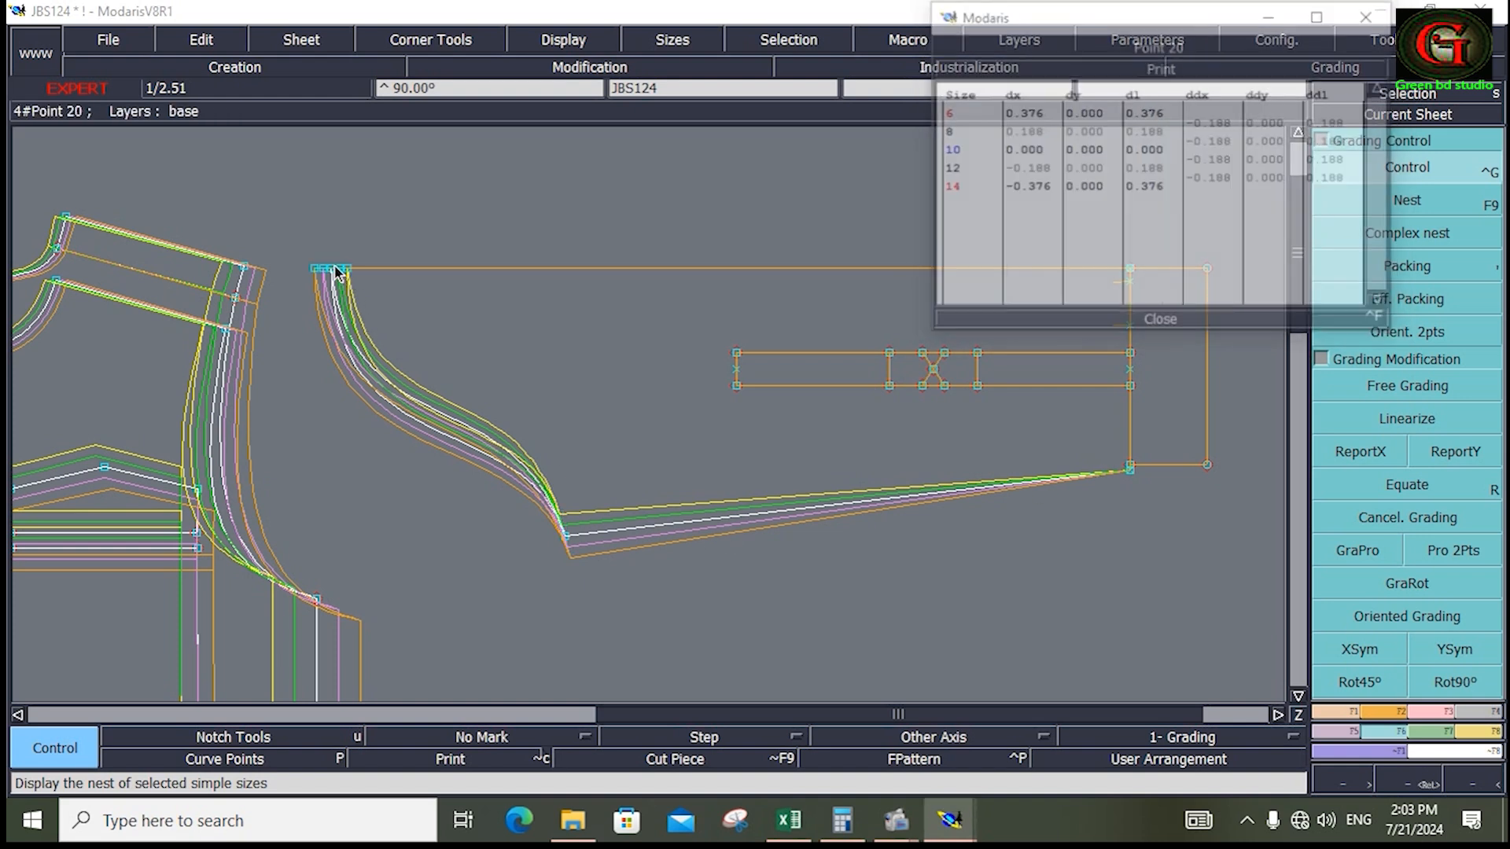
pyautogui.moveTo(1219, 123); pyautogui.dragTo(1233, 191)
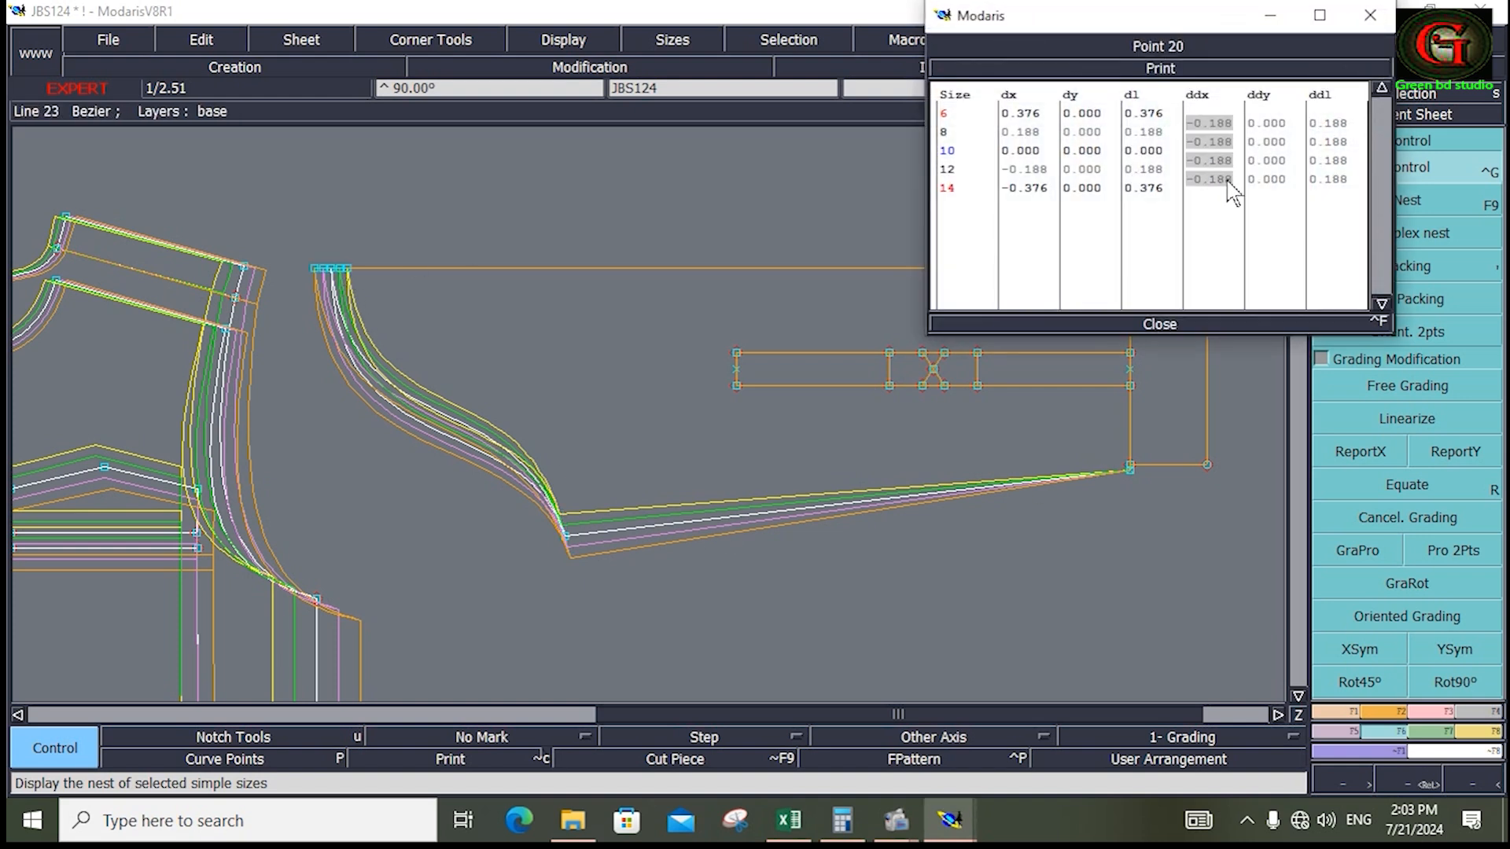
pyautogui.write('-.25')
pyautogui.press('Return')
# Step: Switch to Excel and colour the text of the CHEST POCKET HPS, FRONT PLACKET and SLV CUFF LENGTH rows red through size 10
pyautogui.hotkey('alt', 'Tab')
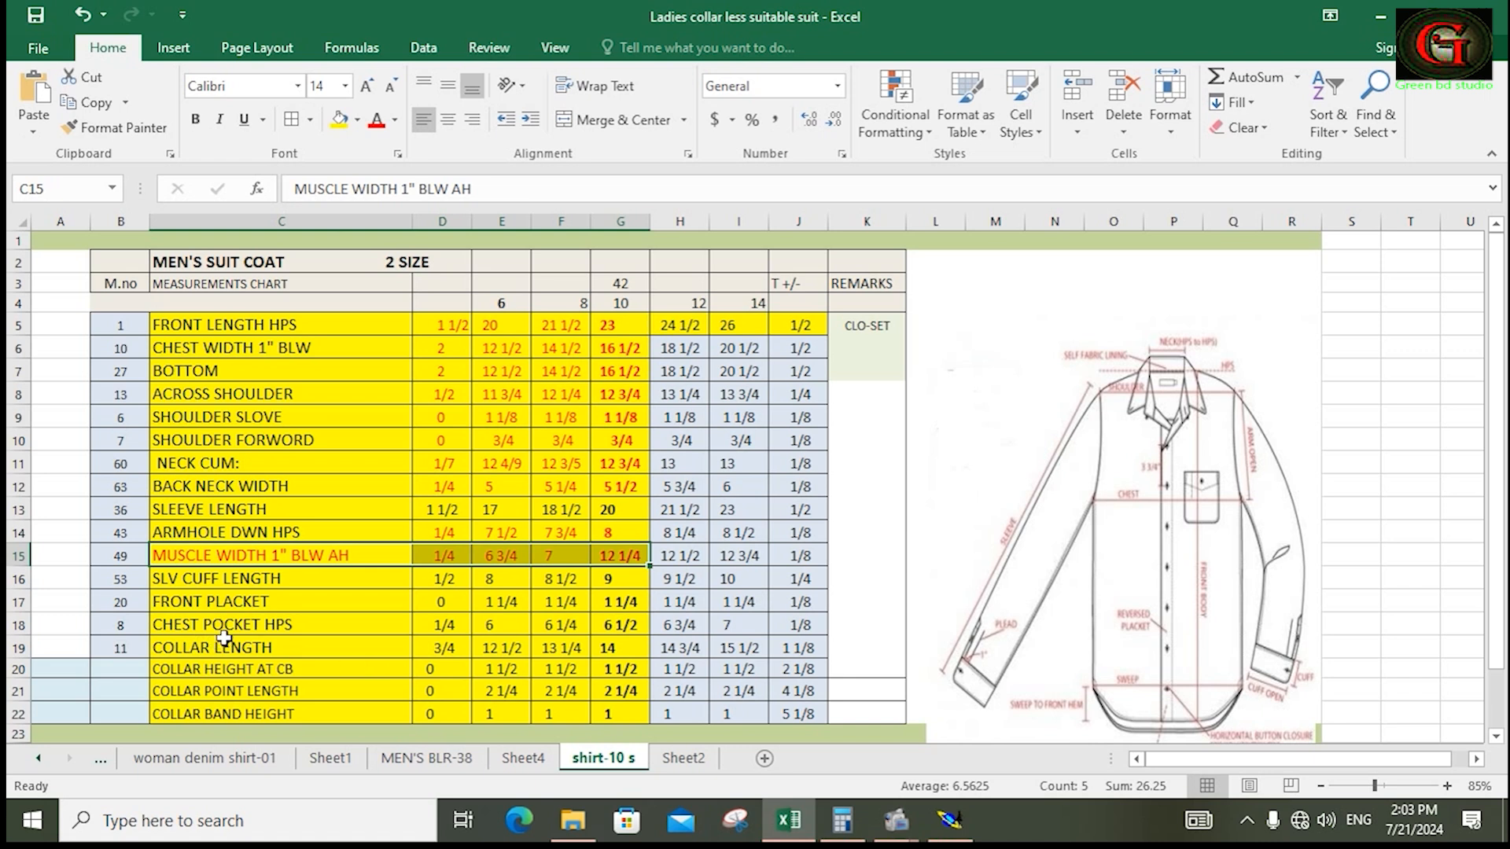
pyautogui.moveTo(188, 627); pyautogui.dragTo(621, 625)
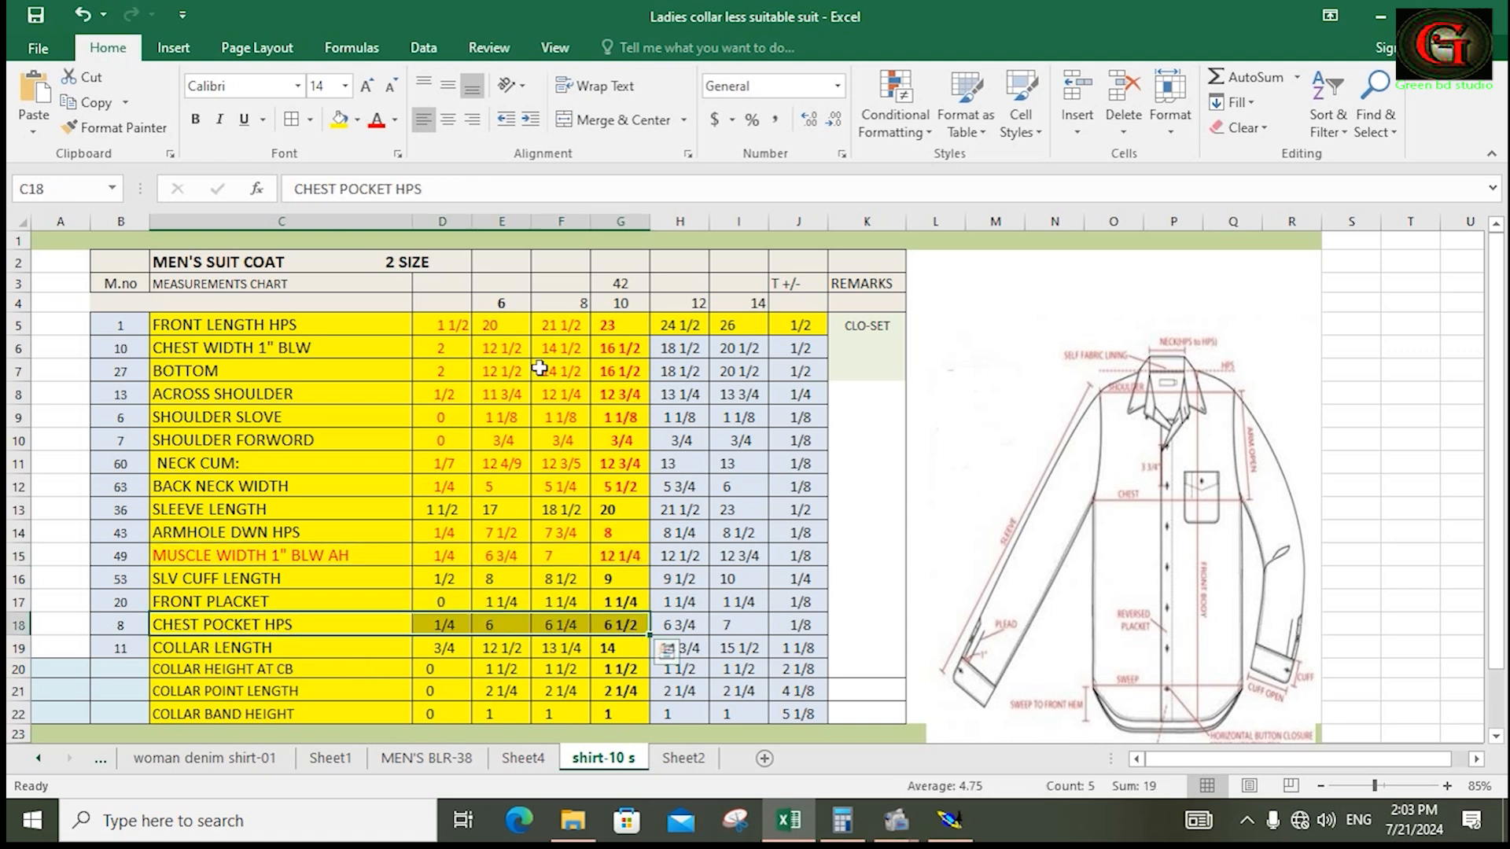
pyautogui.click(377, 120)
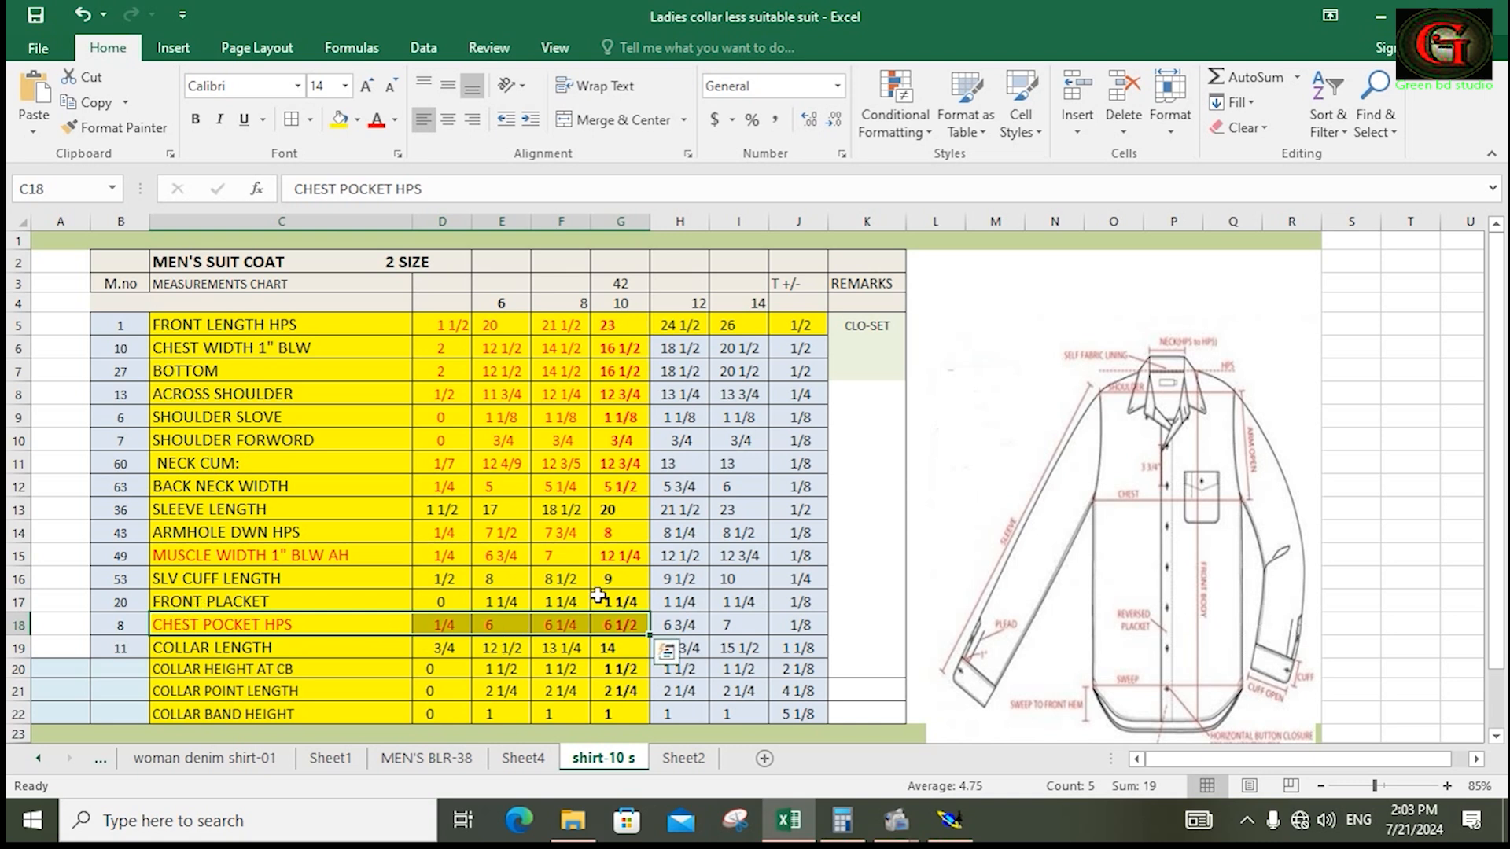
pyautogui.moveTo(162, 600); pyautogui.dragTo(617, 602)
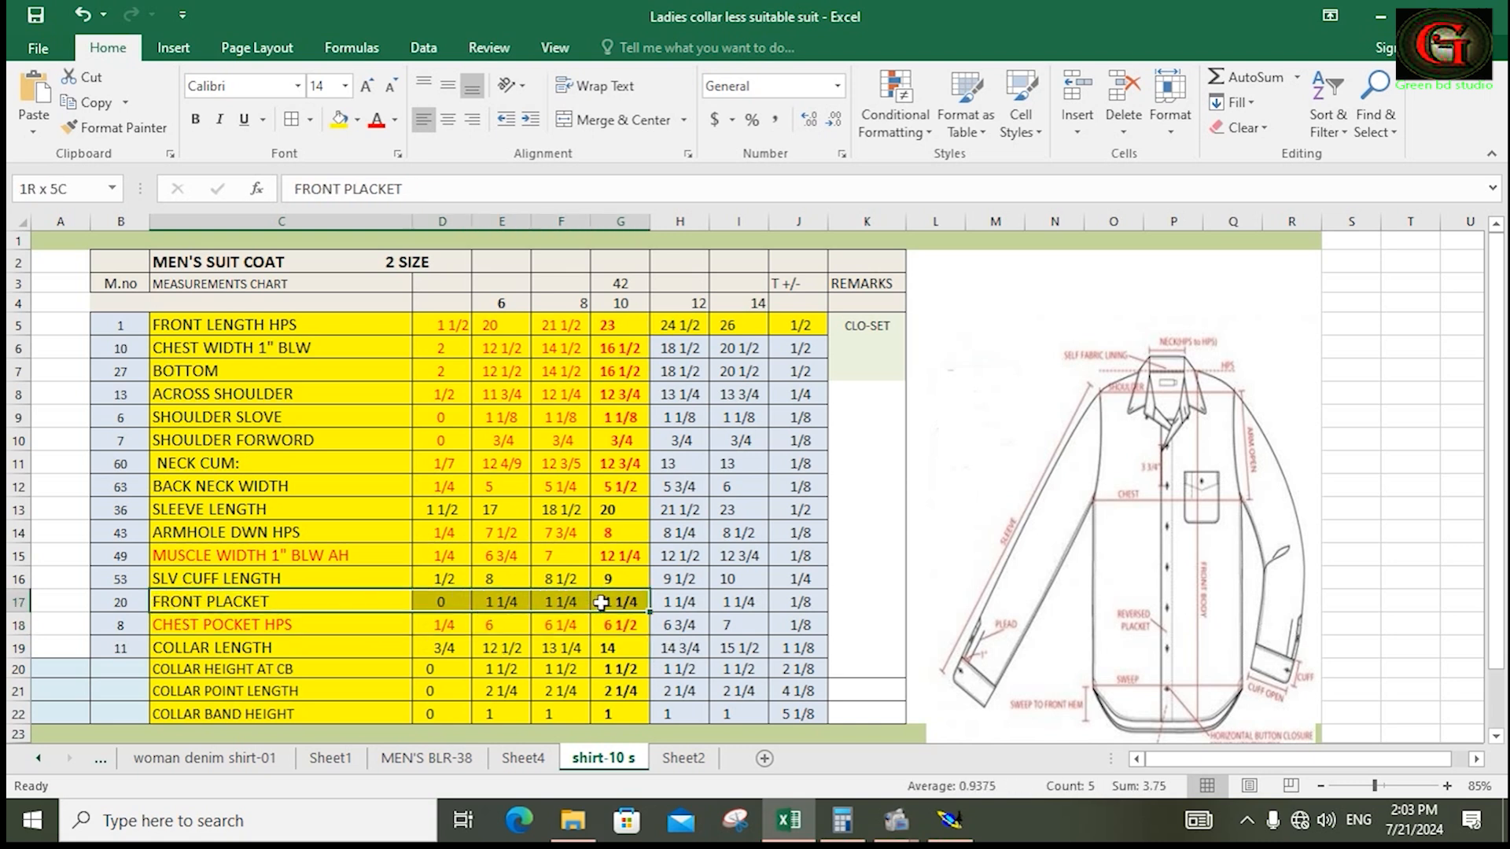
pyautogui.click(378, 120)
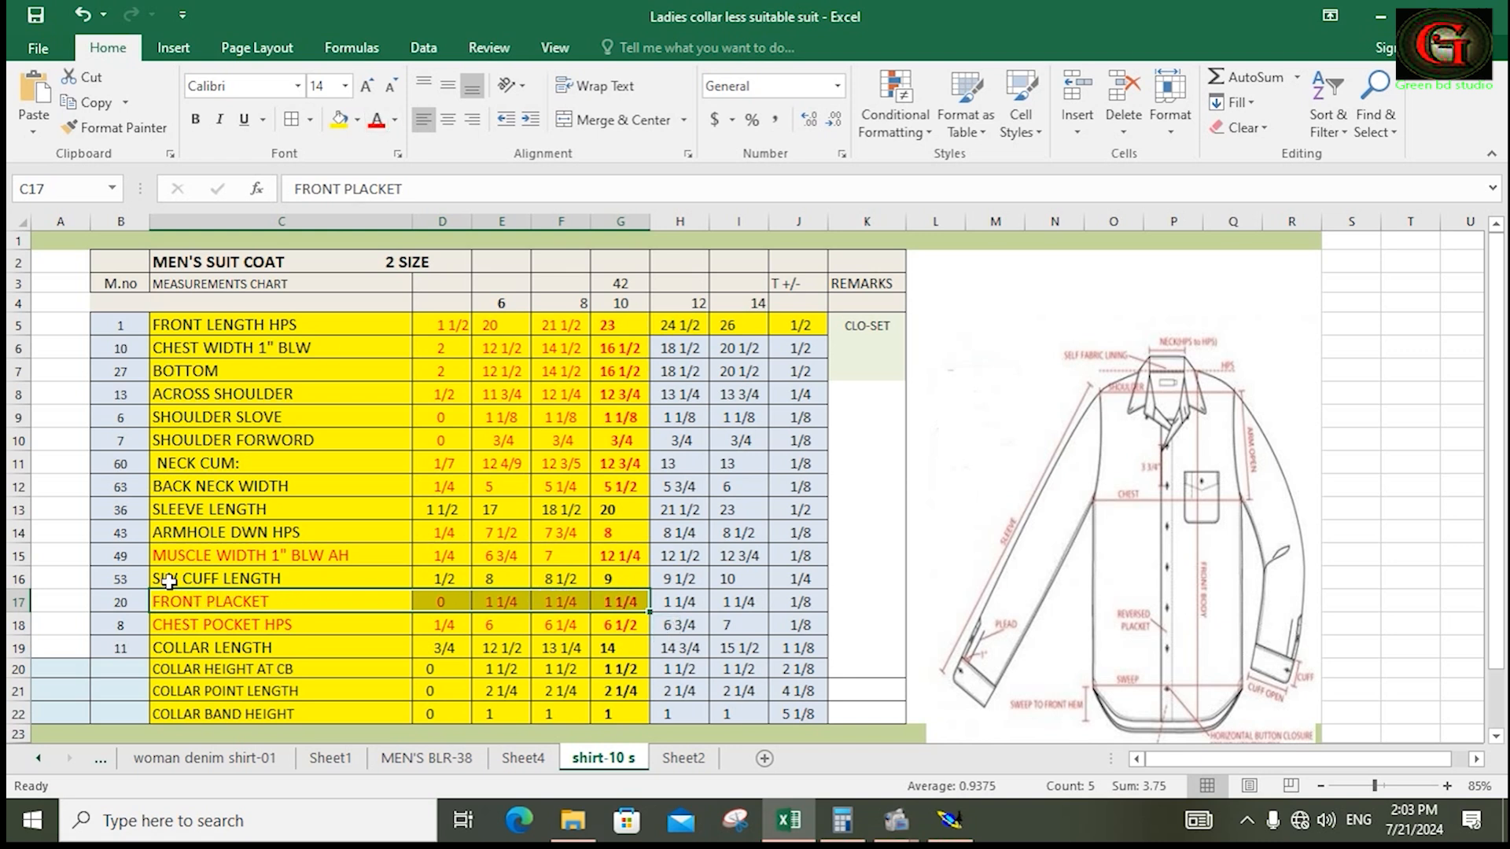
pyautogui.moveTo(169, 581); pyautogui.dragTo(612, 582)
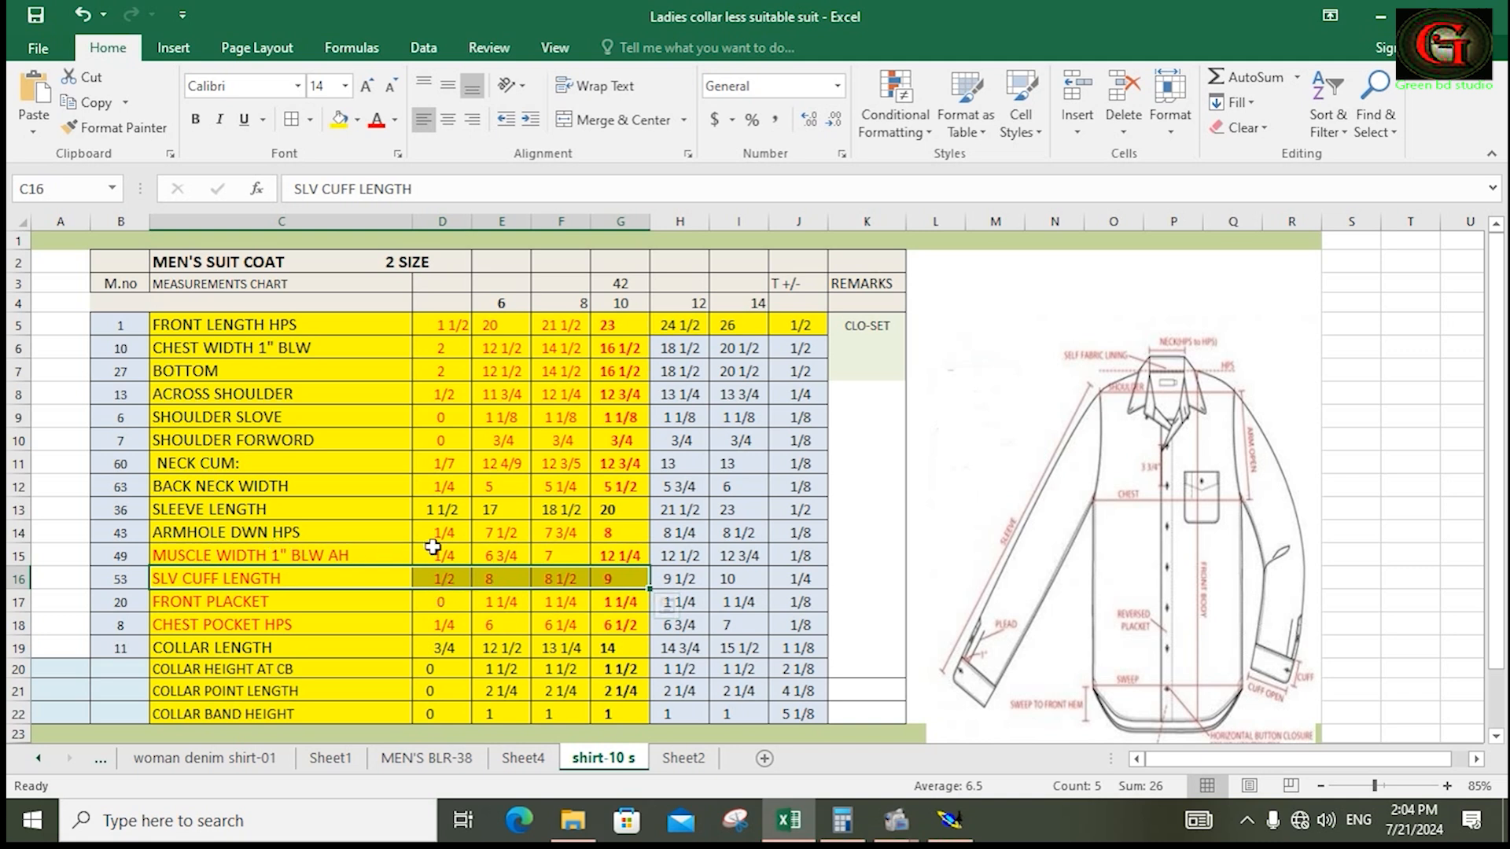
pyautogui.moveTo(435, 503); pyautogui.dragTo(491, 510)
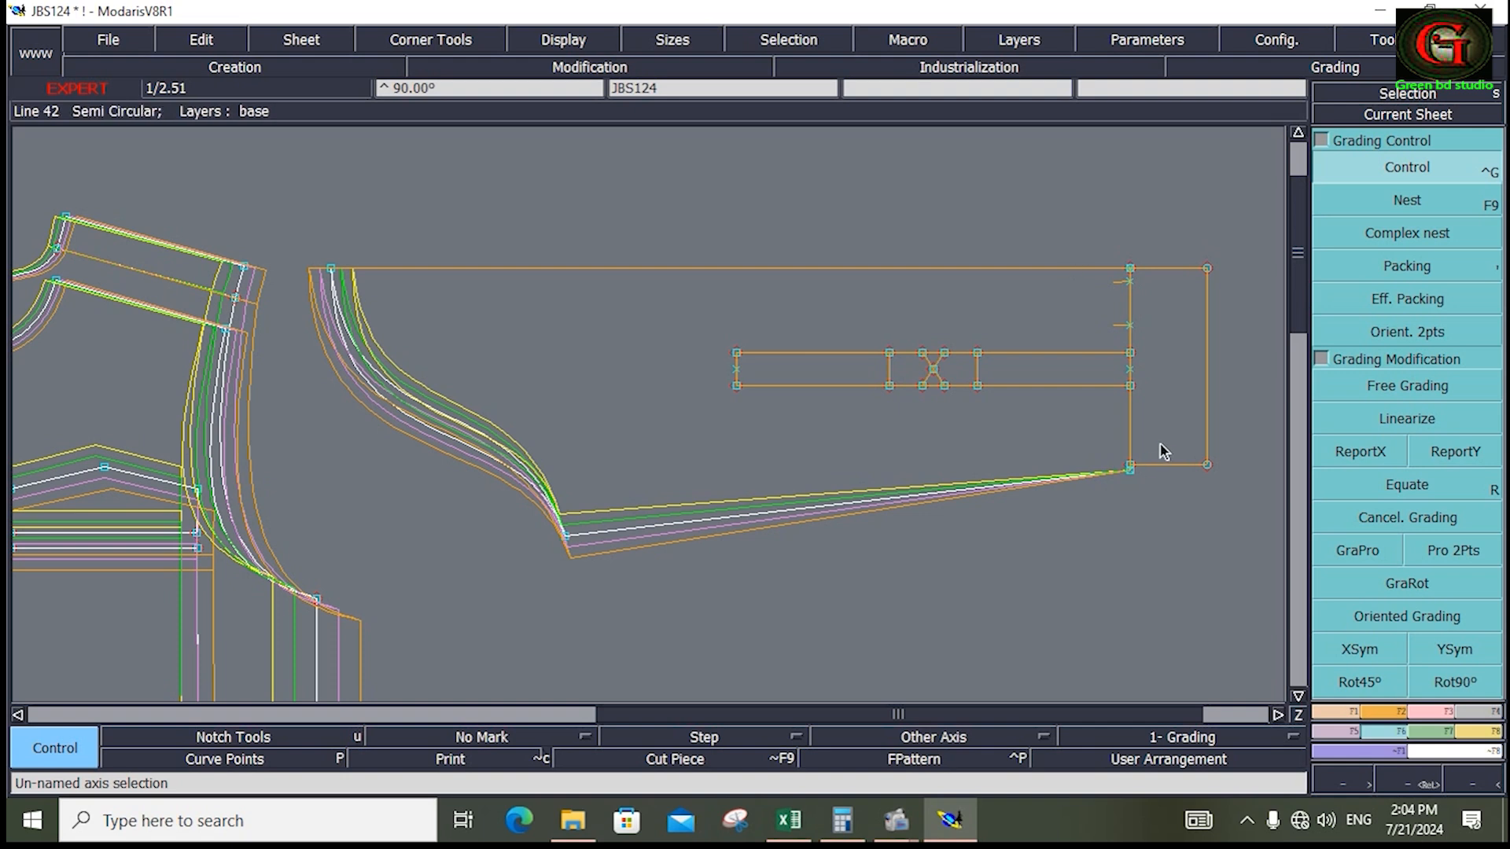
# Step: In Modaris, set the ddy of the cuff's lower outer corner point to -0.25 for all size intervals and close the table
pyautogui.click(1388, 176)
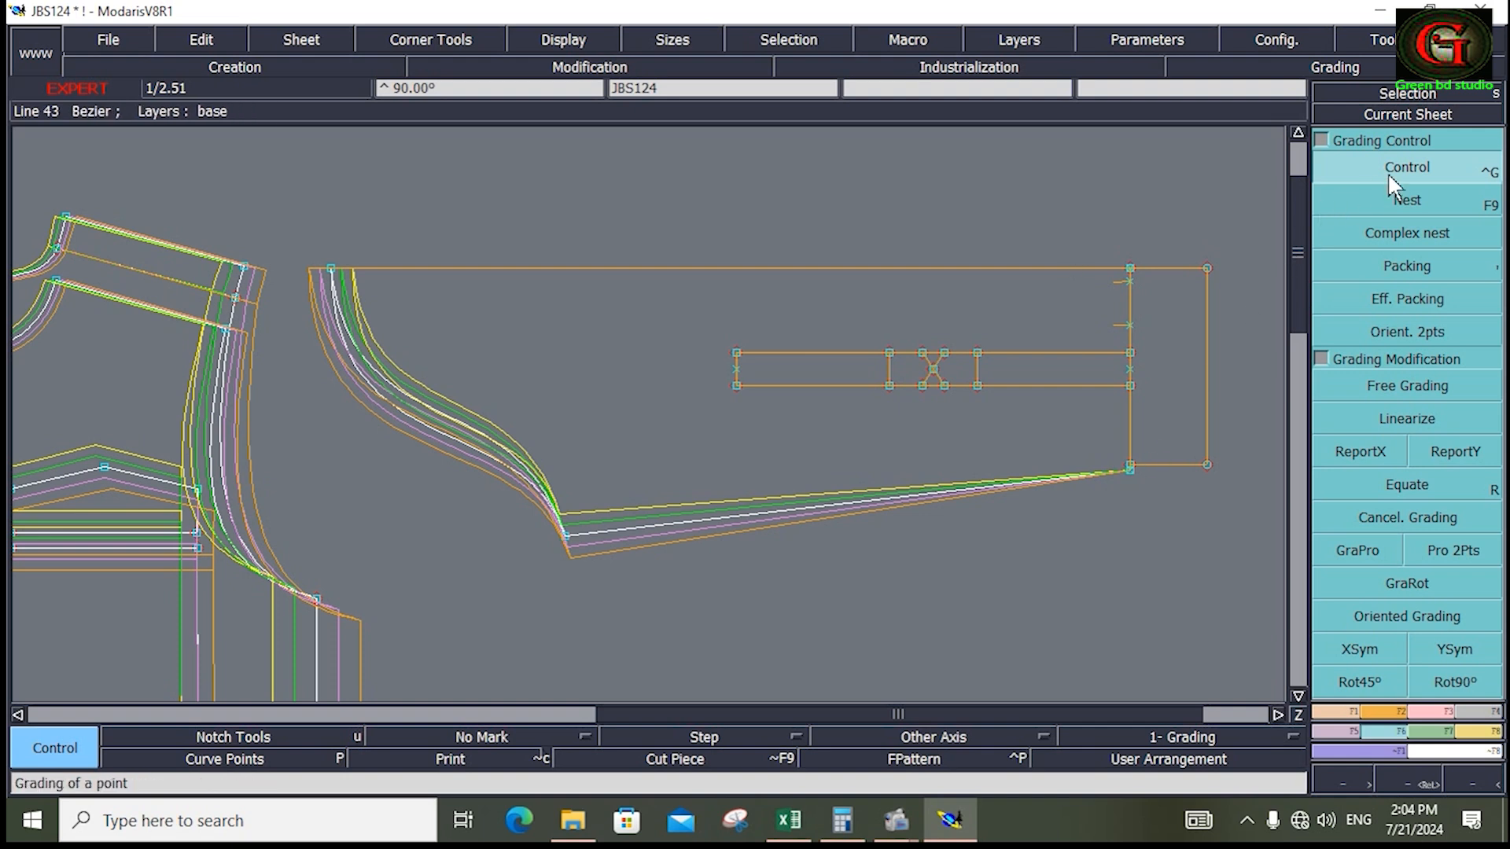
pyautogui.click(1209, 468)
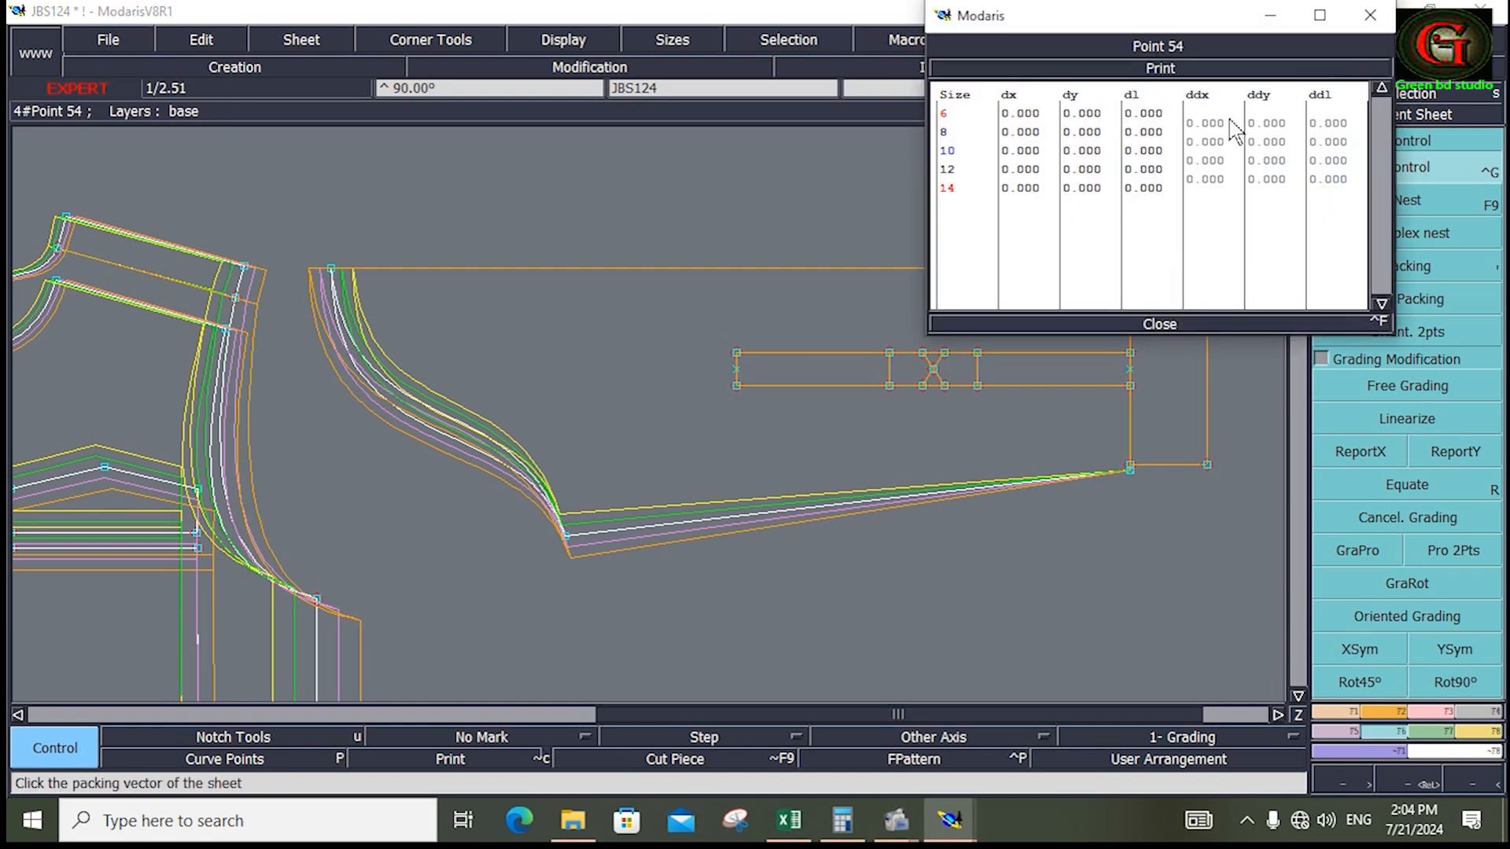
pyautogui.moveTo(1276, 125); pyautogui.dragTo(1276, 181)
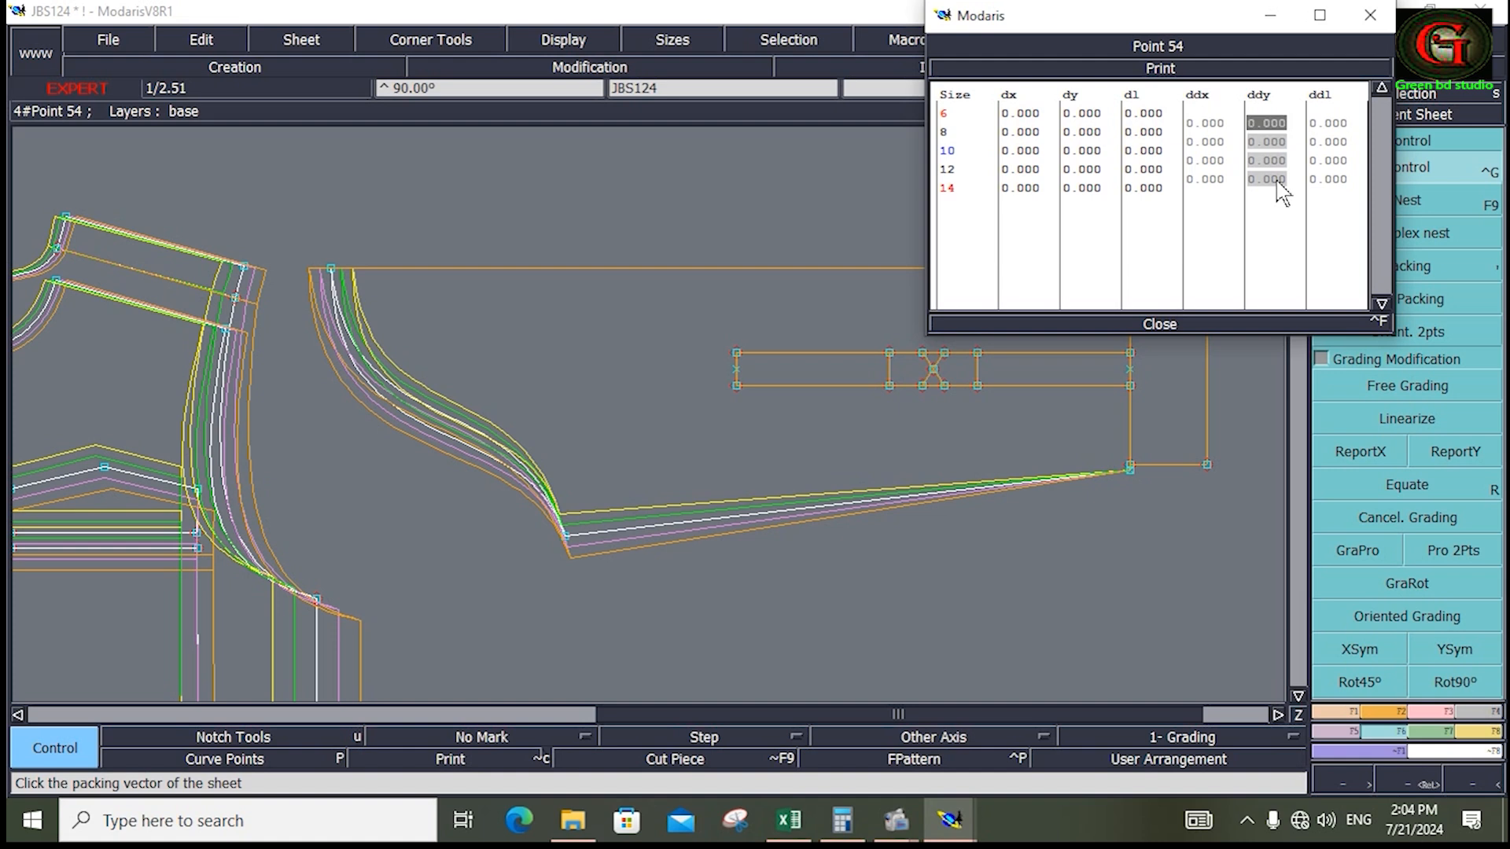
pyautogui.write('-.25')
pyautogui.press('Return')
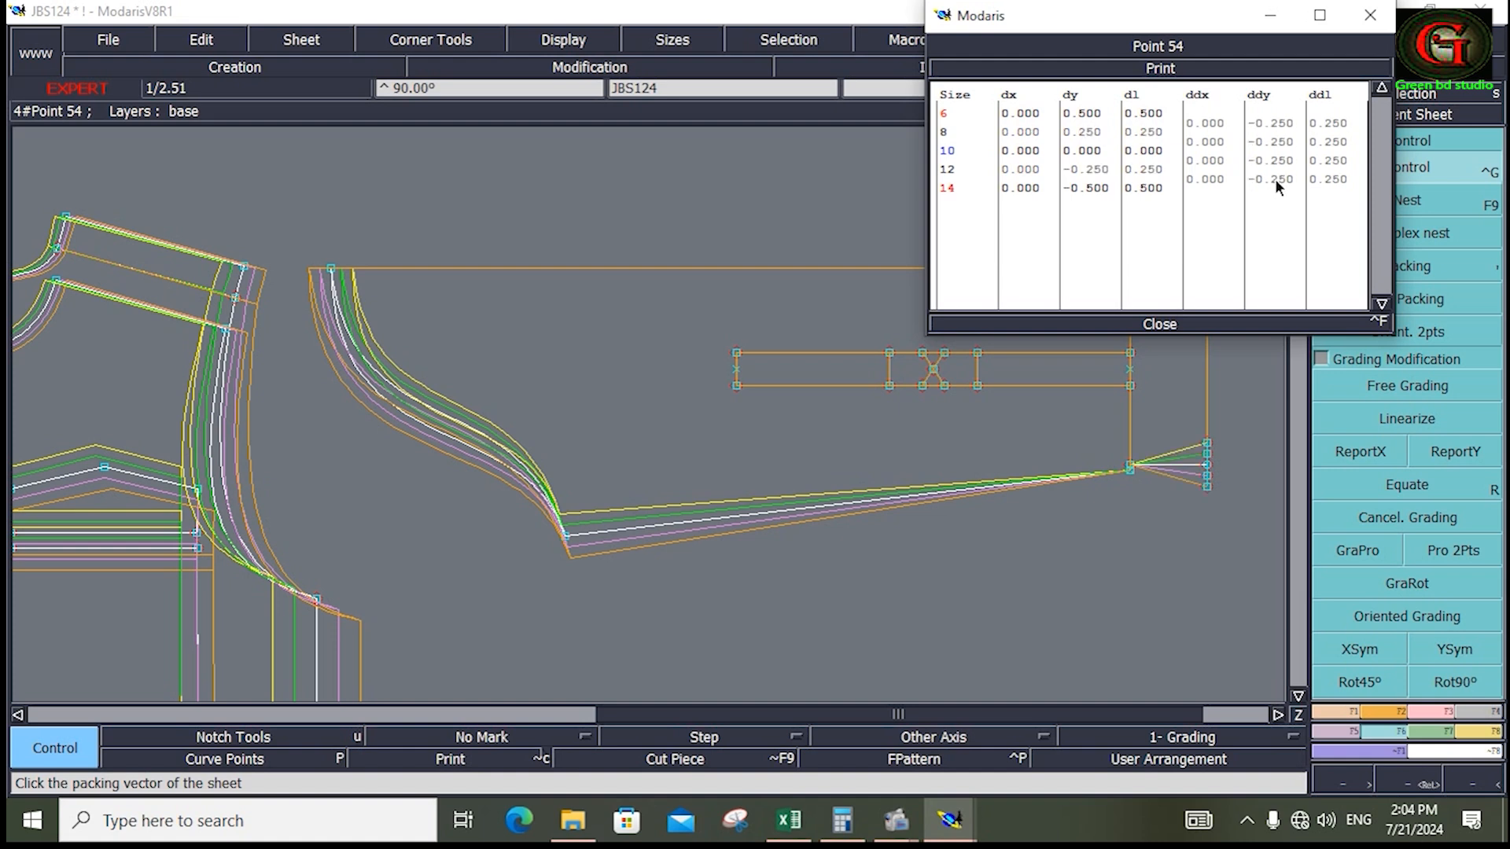
pyautogui.click(1159, 324)
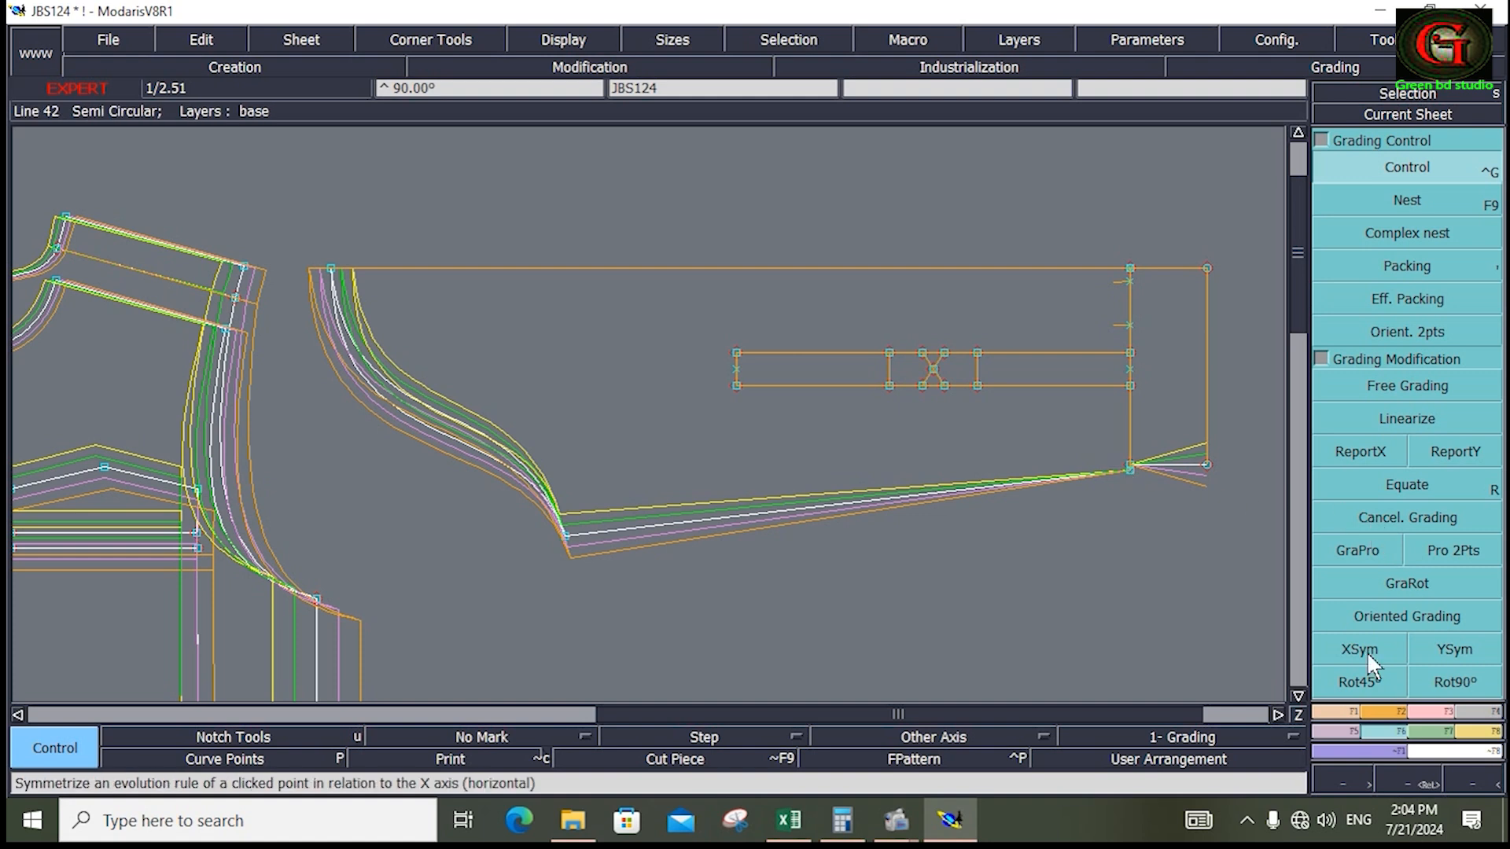
# Step: Try to attach the cuff's lower outer corner to the sleeve hem's lower end points, and undo the attachment
pyautogui.click(1436, 711)
pyautogui.click(1367, 506)
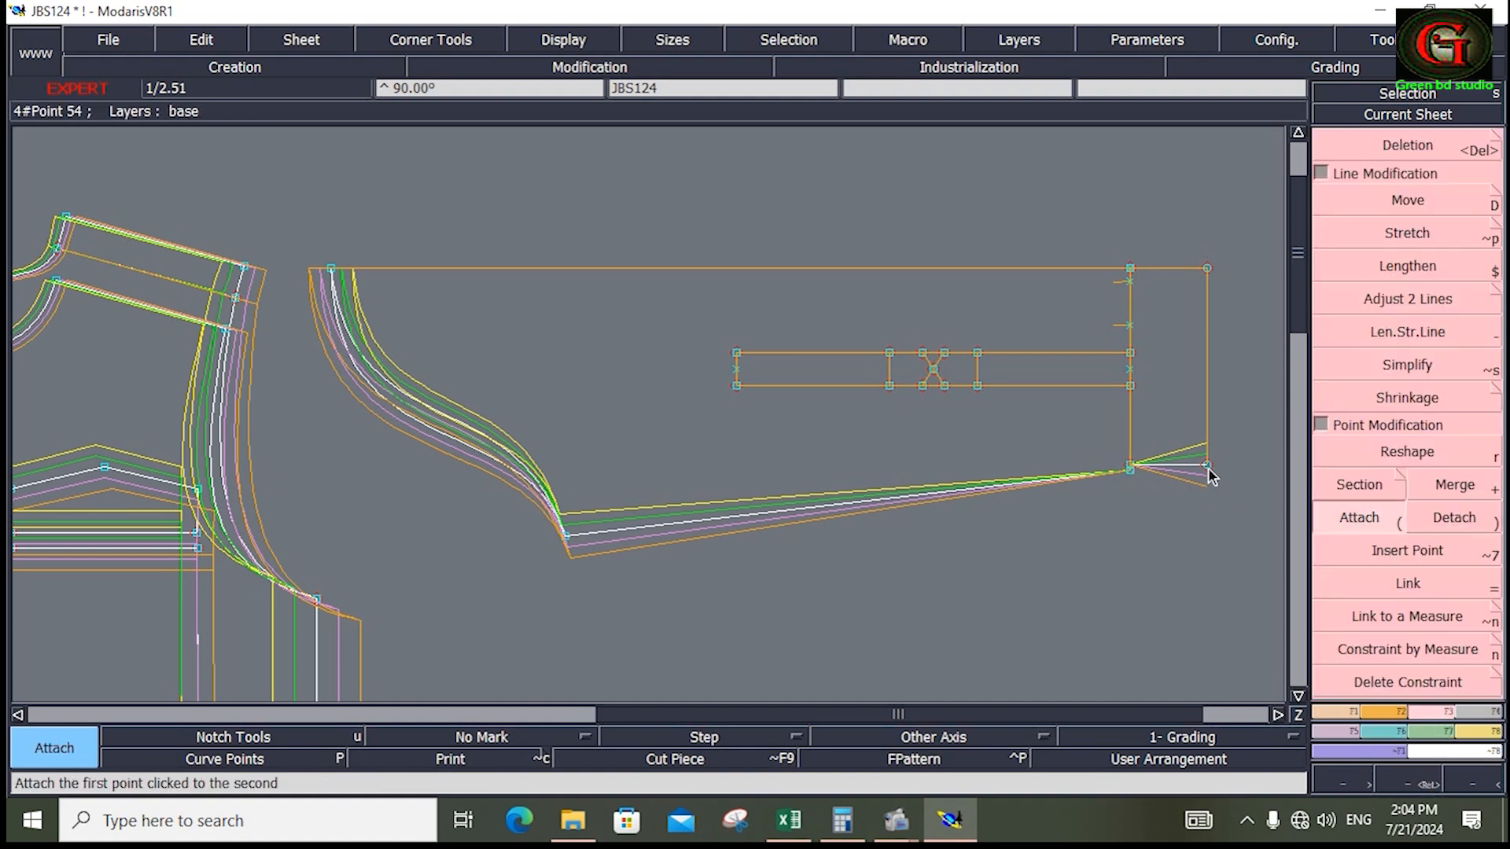
pyautogui.click(1207, 465)
pyautogui.click(1130, 470)
pyautogui.click(1130, 465)
pyautogui.click(1207, 465)
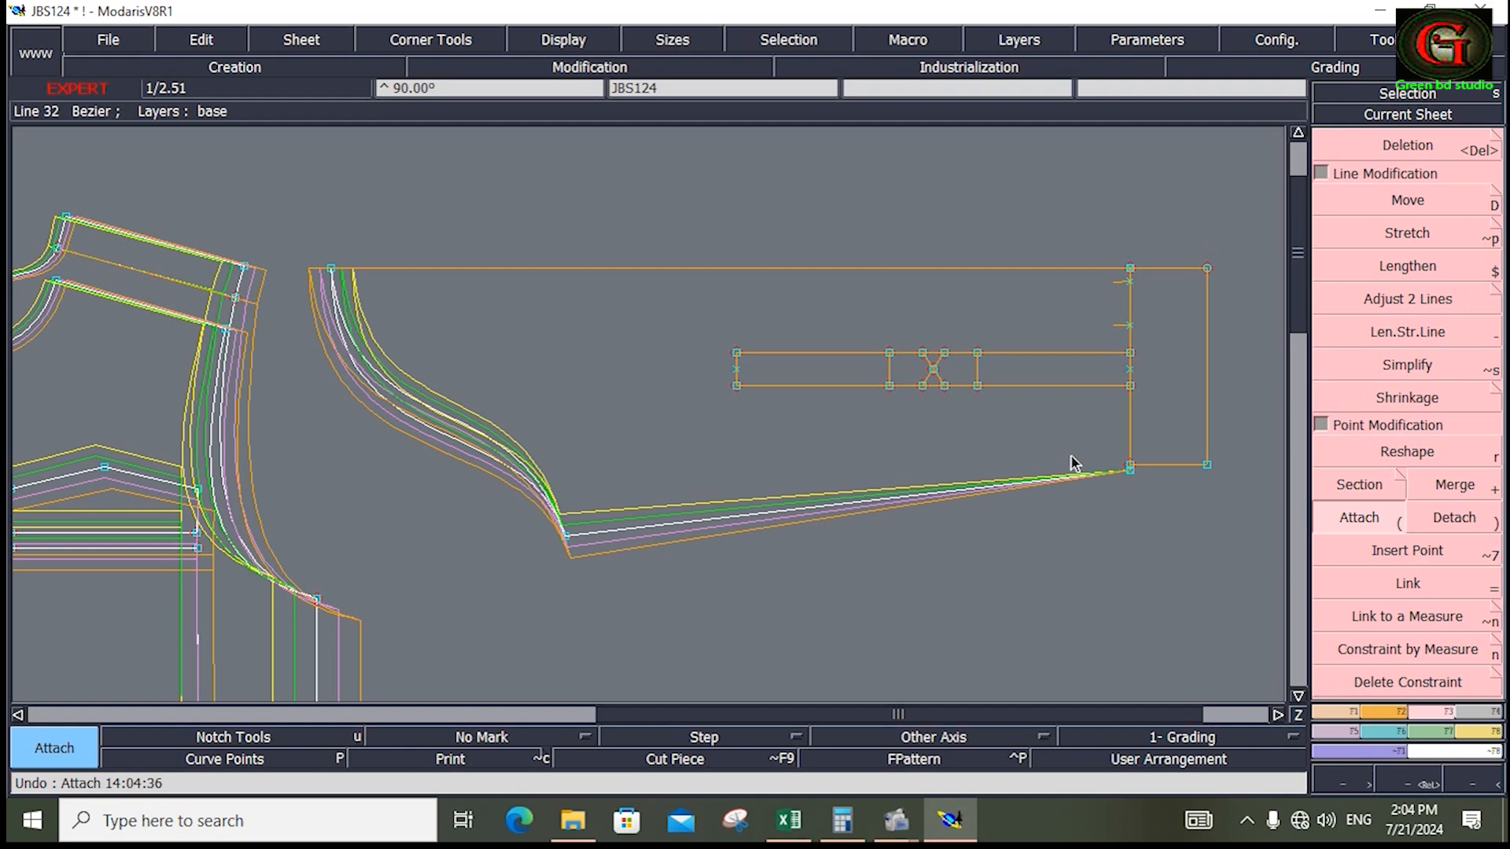
# Step: Attach the lower end of the sleeve underarm seam to the lower end point of the hem line
pyautogui.press('z')
pyautogui.moveTo(1067, 412); pyautogui.dragTo(1250, 541)
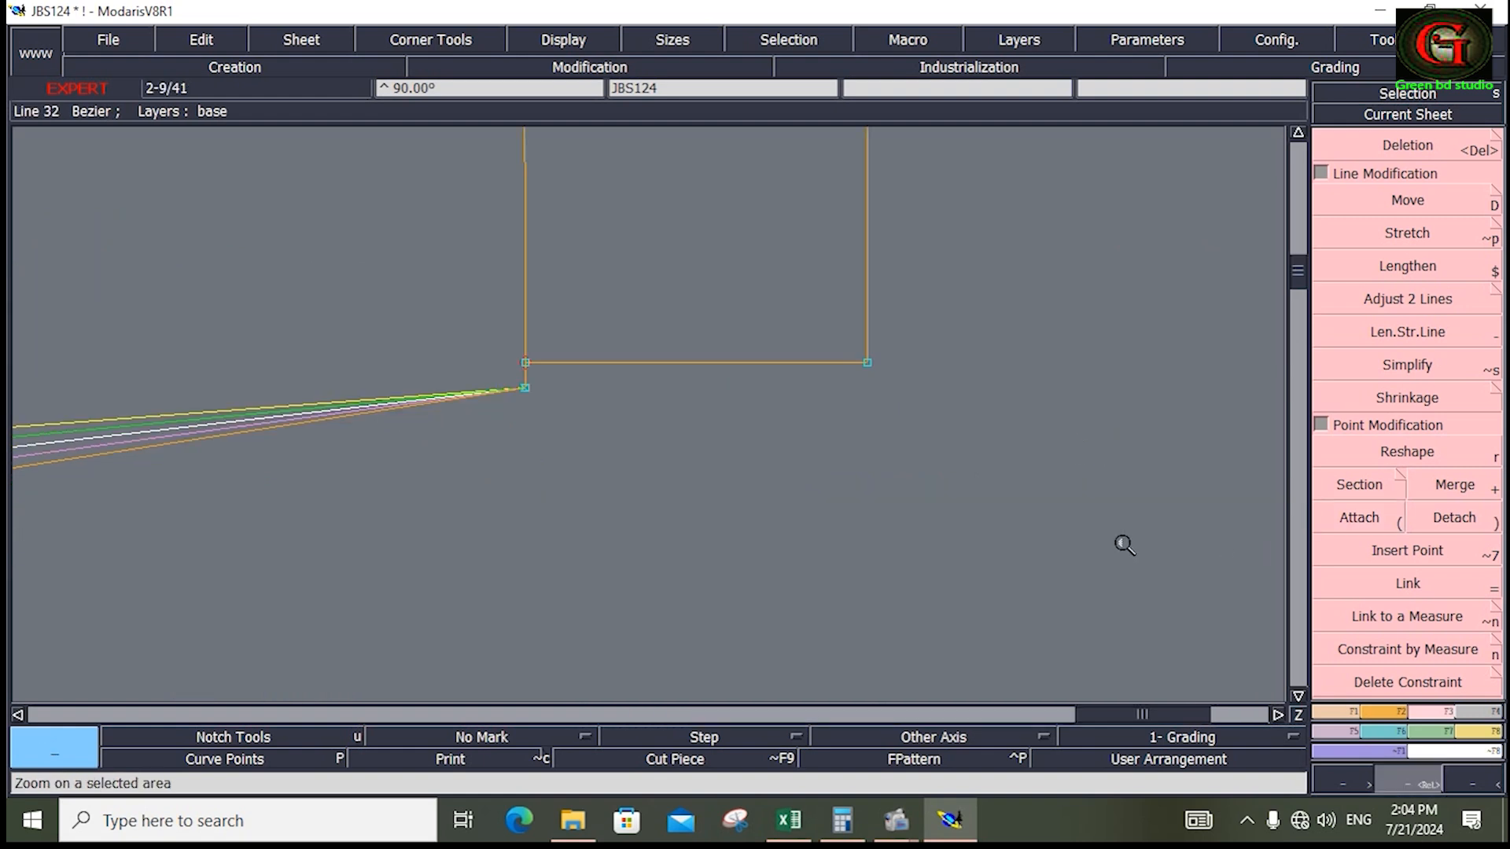
pyautogui.click(1359, 517)
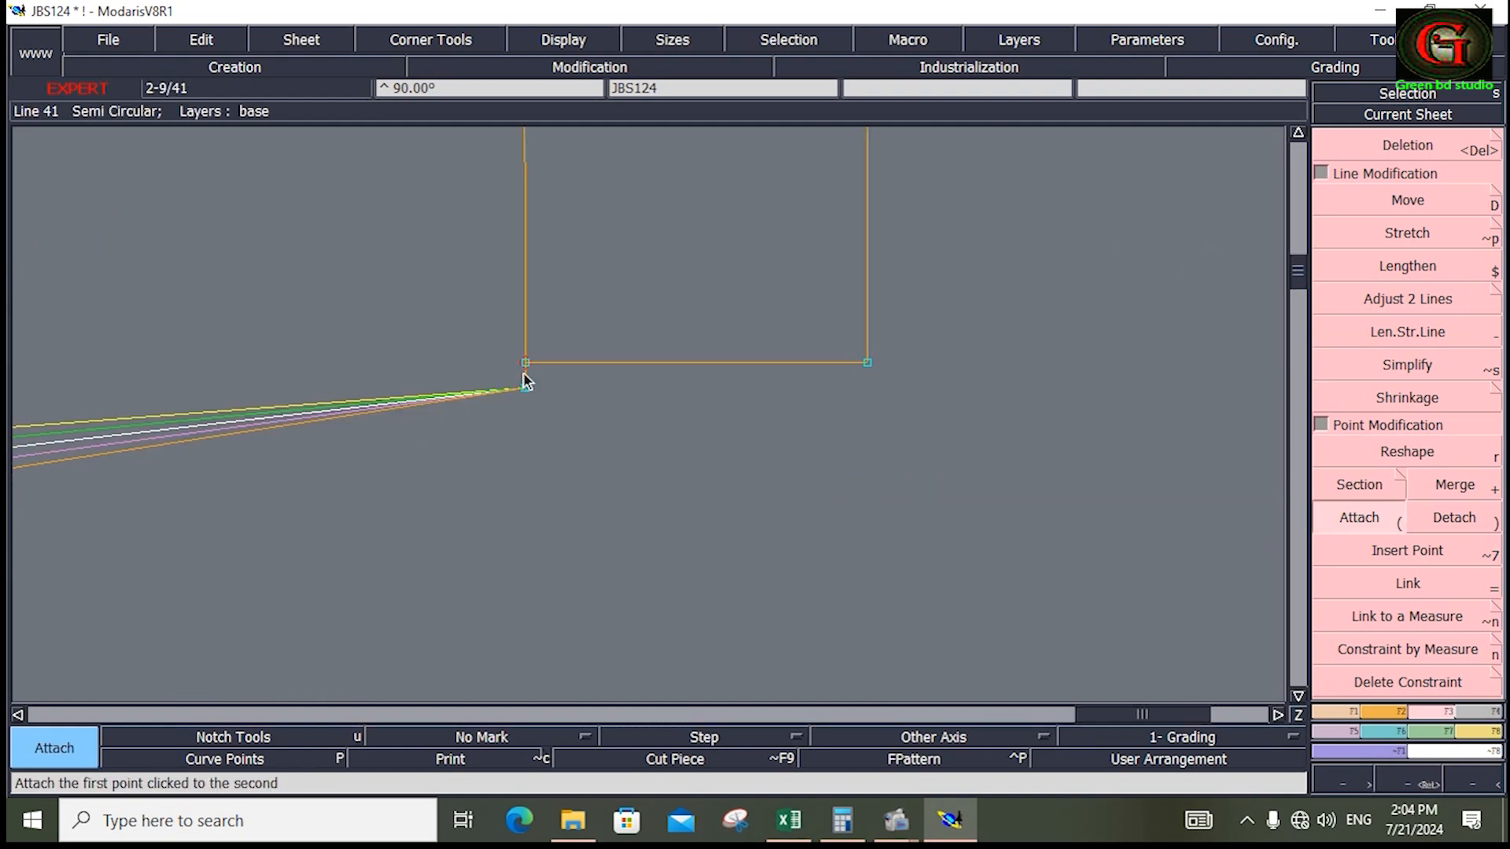
pyautogui.moveTo(525, 388)
pyautogui.mouseDown()
pyautogui.moveTo(536, 414)
pyautogui.moveTo(525, 387)
pyautogui.mouseUp()
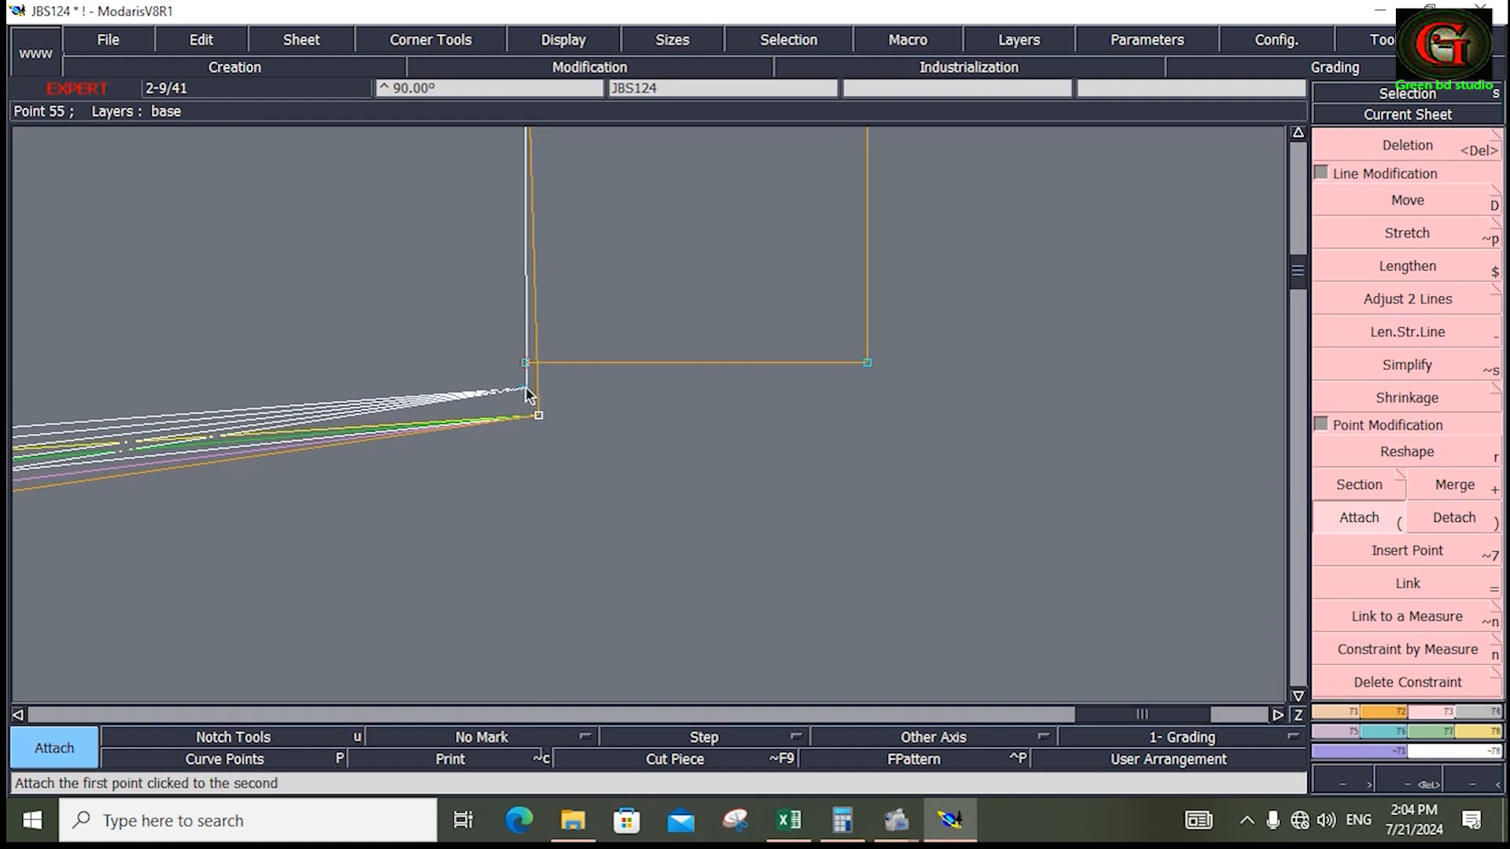
# Step: Adjust the sleeve hem line to end at the cuff's lower edge and attach the two lines at that inner corner
pyautogui.click(1379, 313)
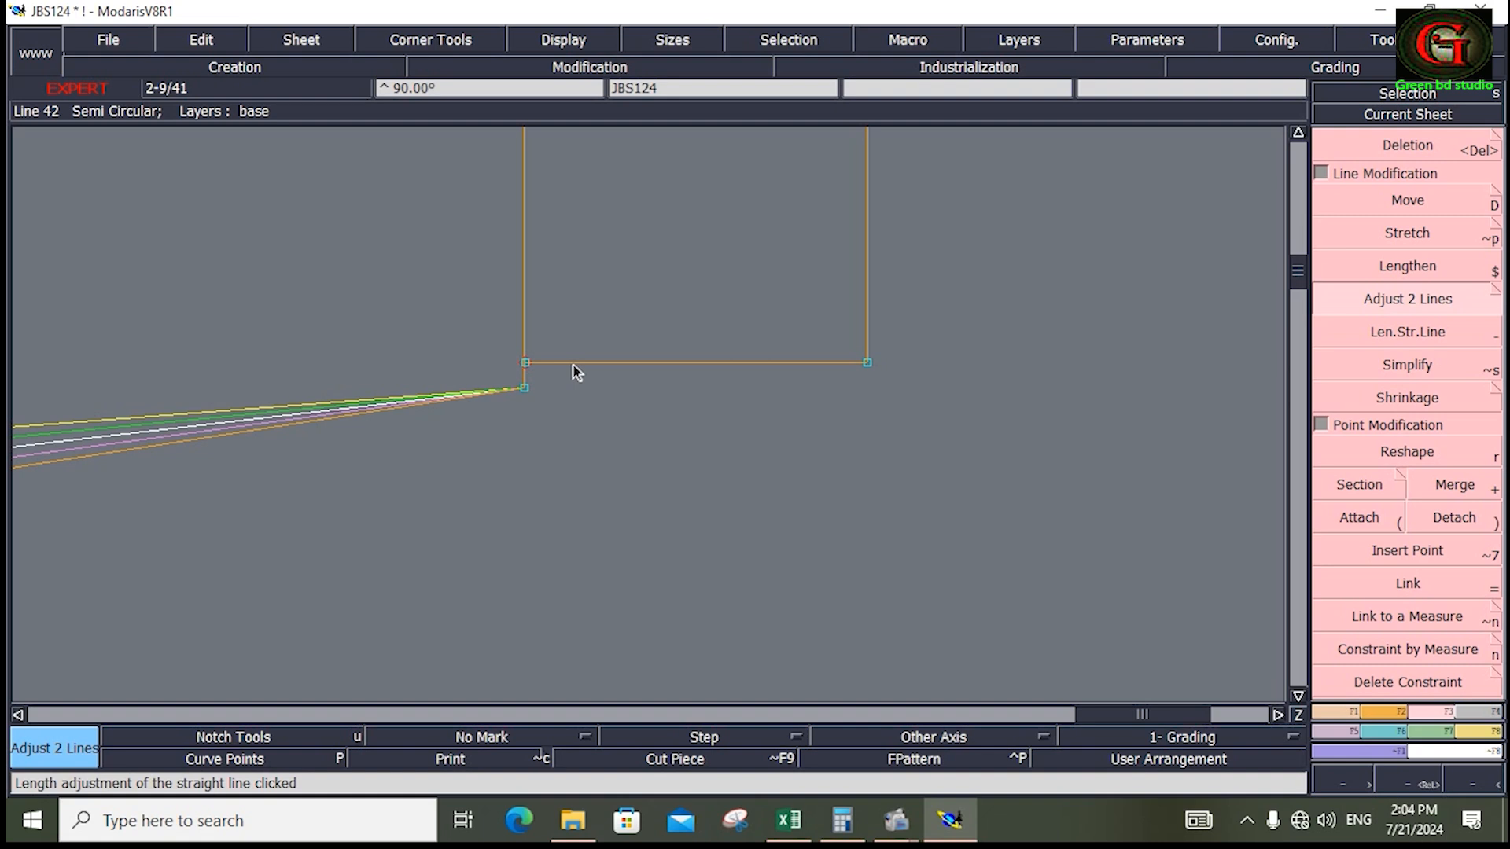
pyautogui.click(1359, 519)
pyautogui.click(524, 364)
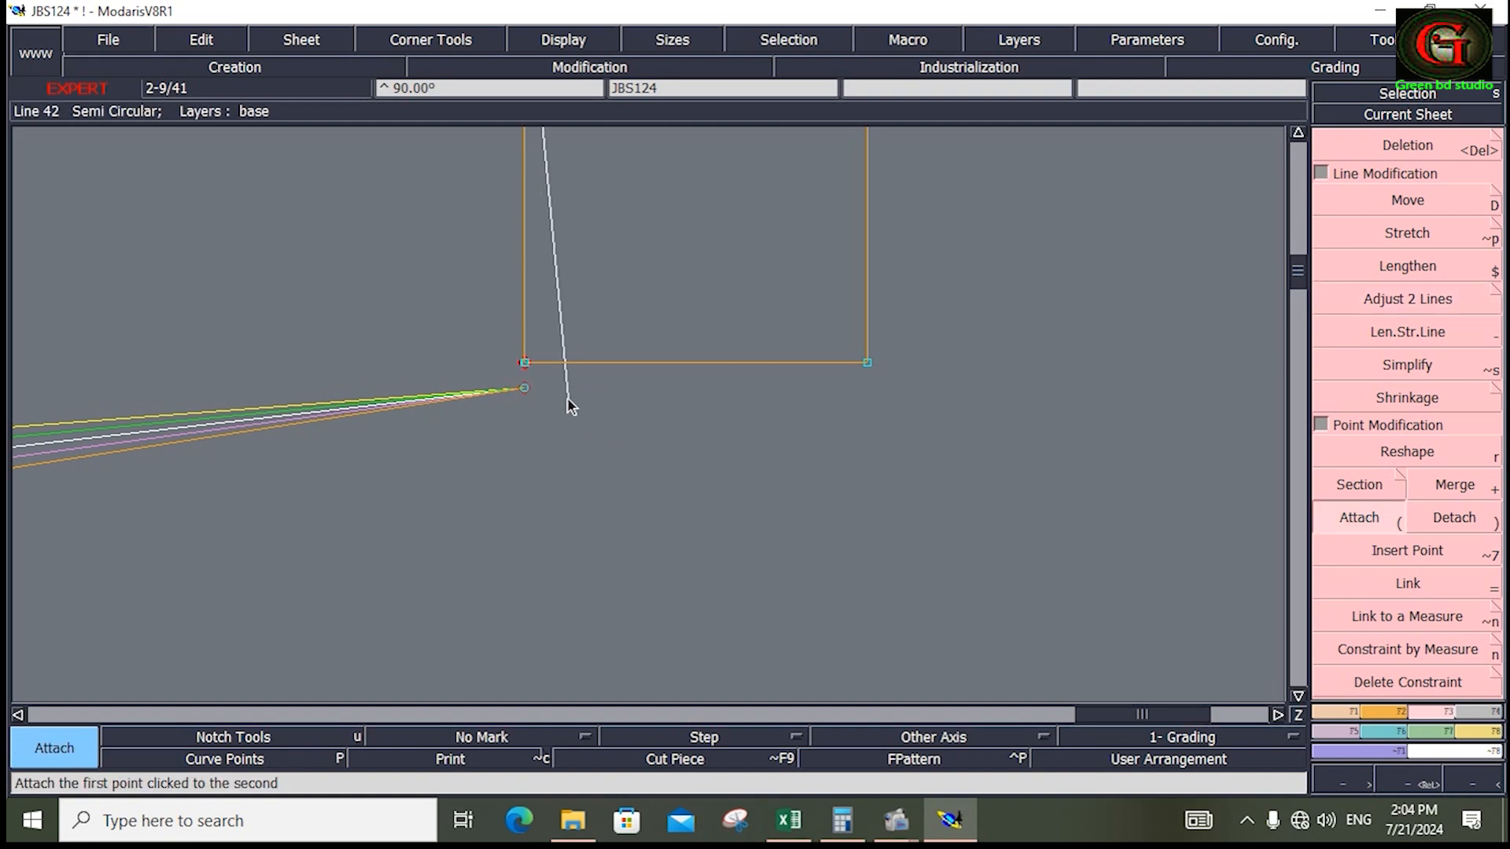
pyautogui.click(568, 400)
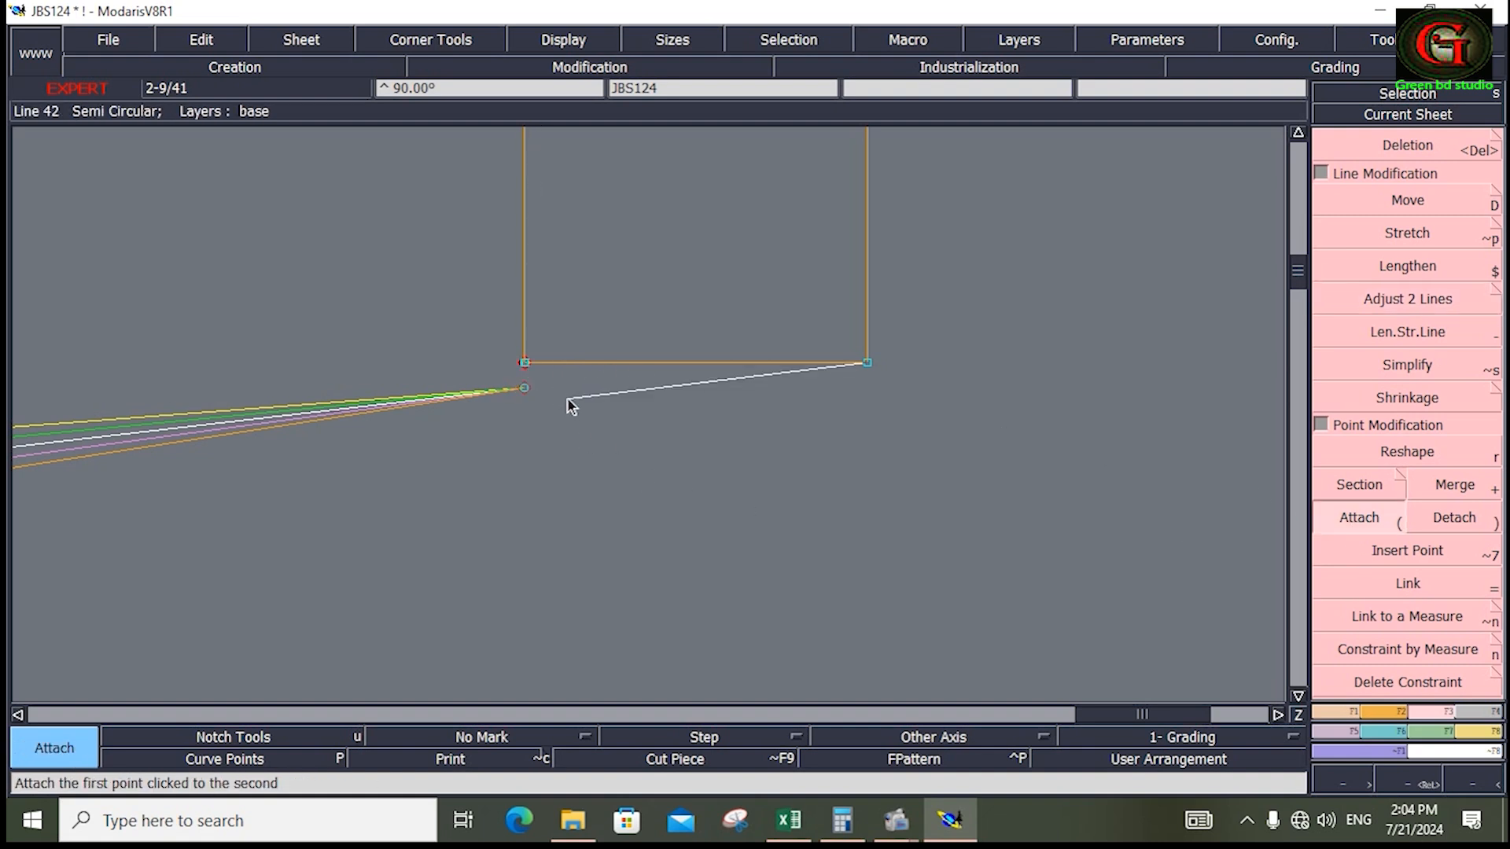
pyautogui.click(528, 365)
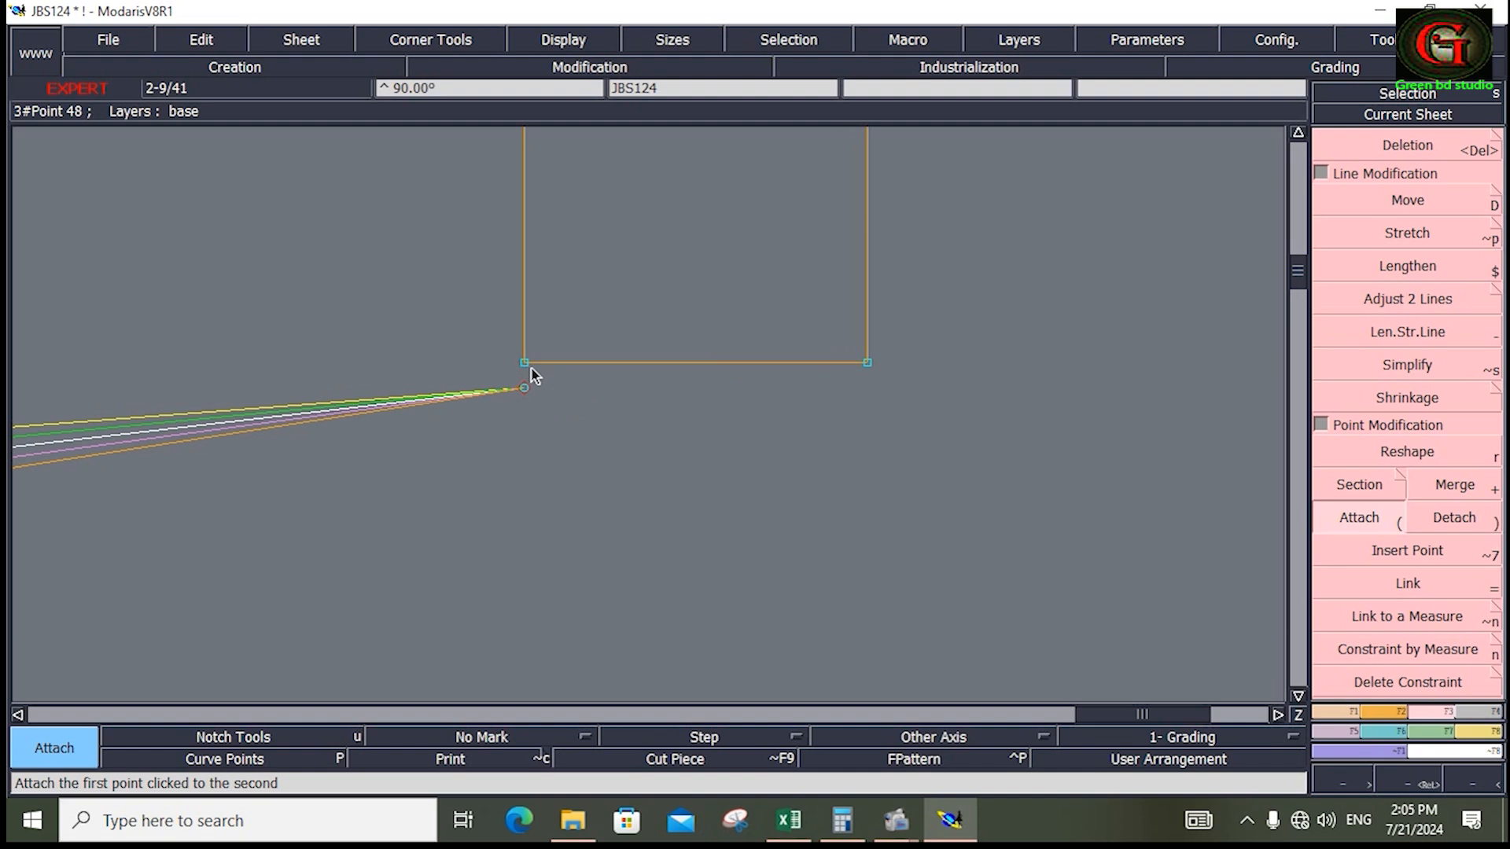
# Step: Draw a short Bezier line from the cuff's lower inner corner to the sleeve underarm seam's lower end
pyautogui.click(1346, 711)
pyautogui.click(1406, 617)
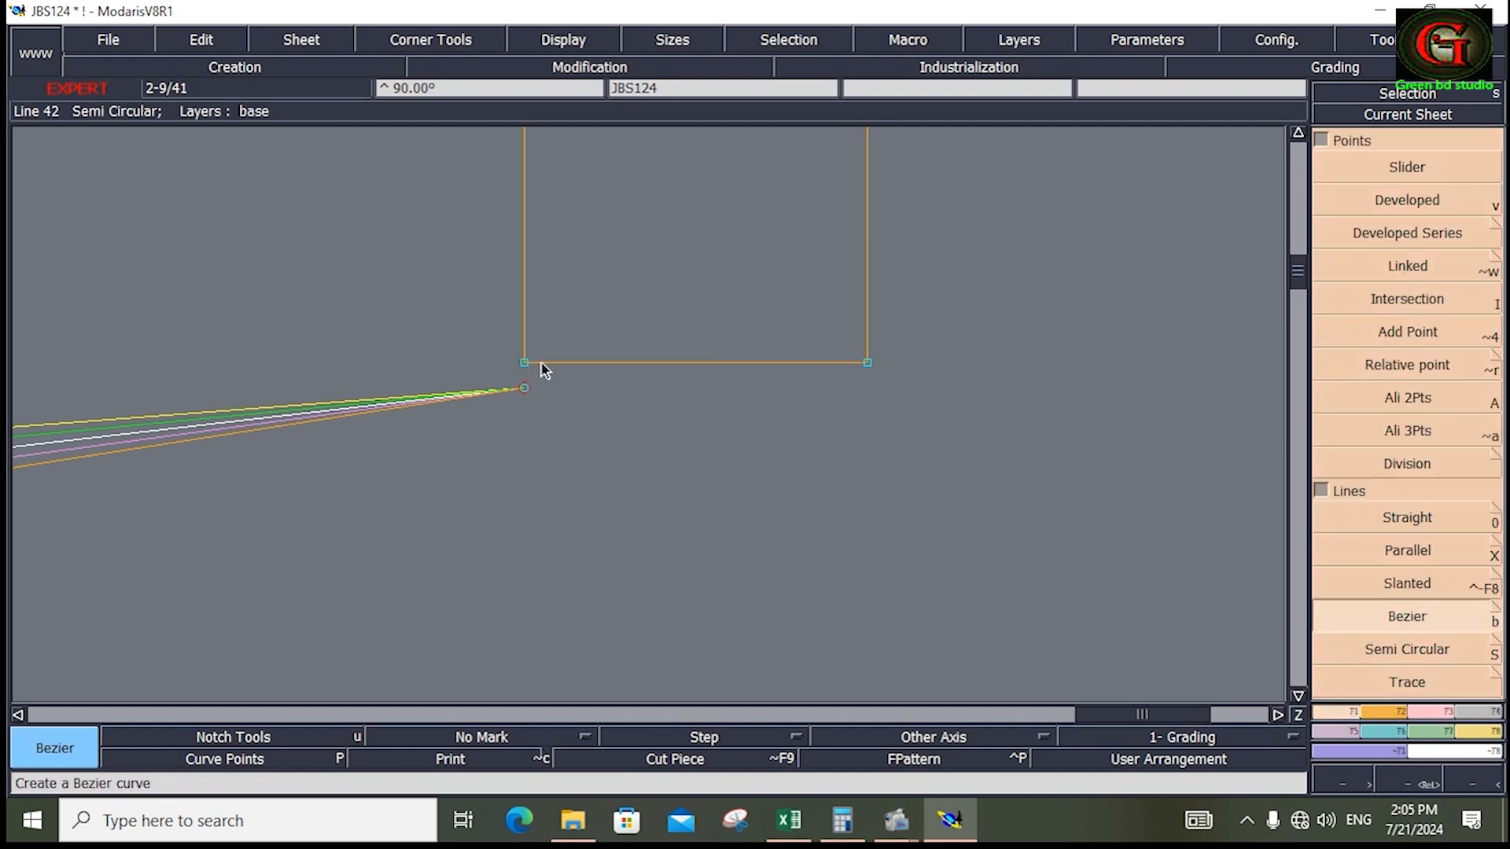
pyautogui.click(525, 363)
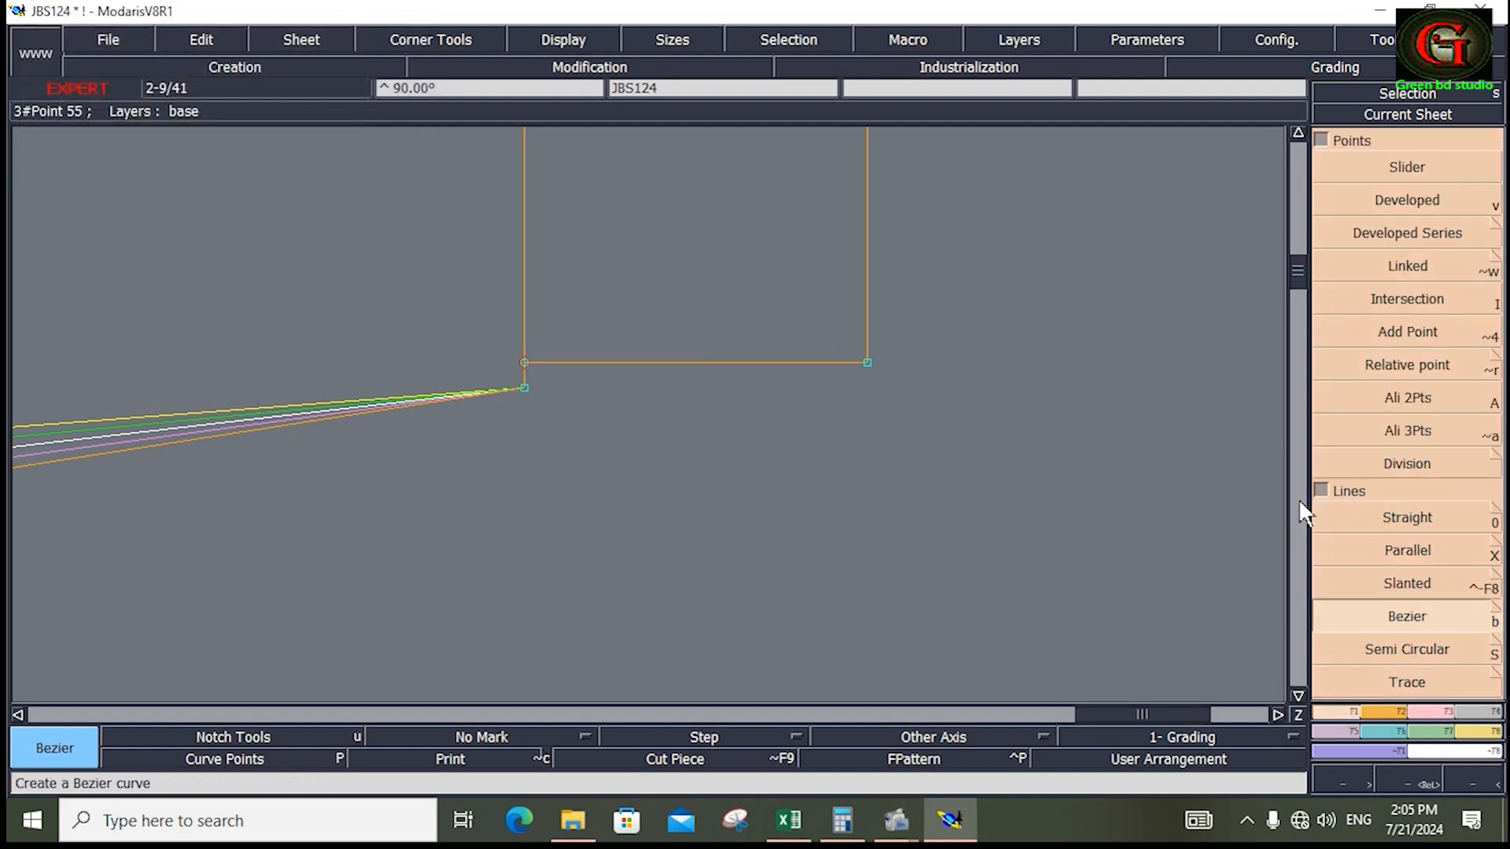
# Step: Attach the short connecting line to the cuff's lower inner corner, and undo the test move of the joined point
pyautogui.click(1415, 710)
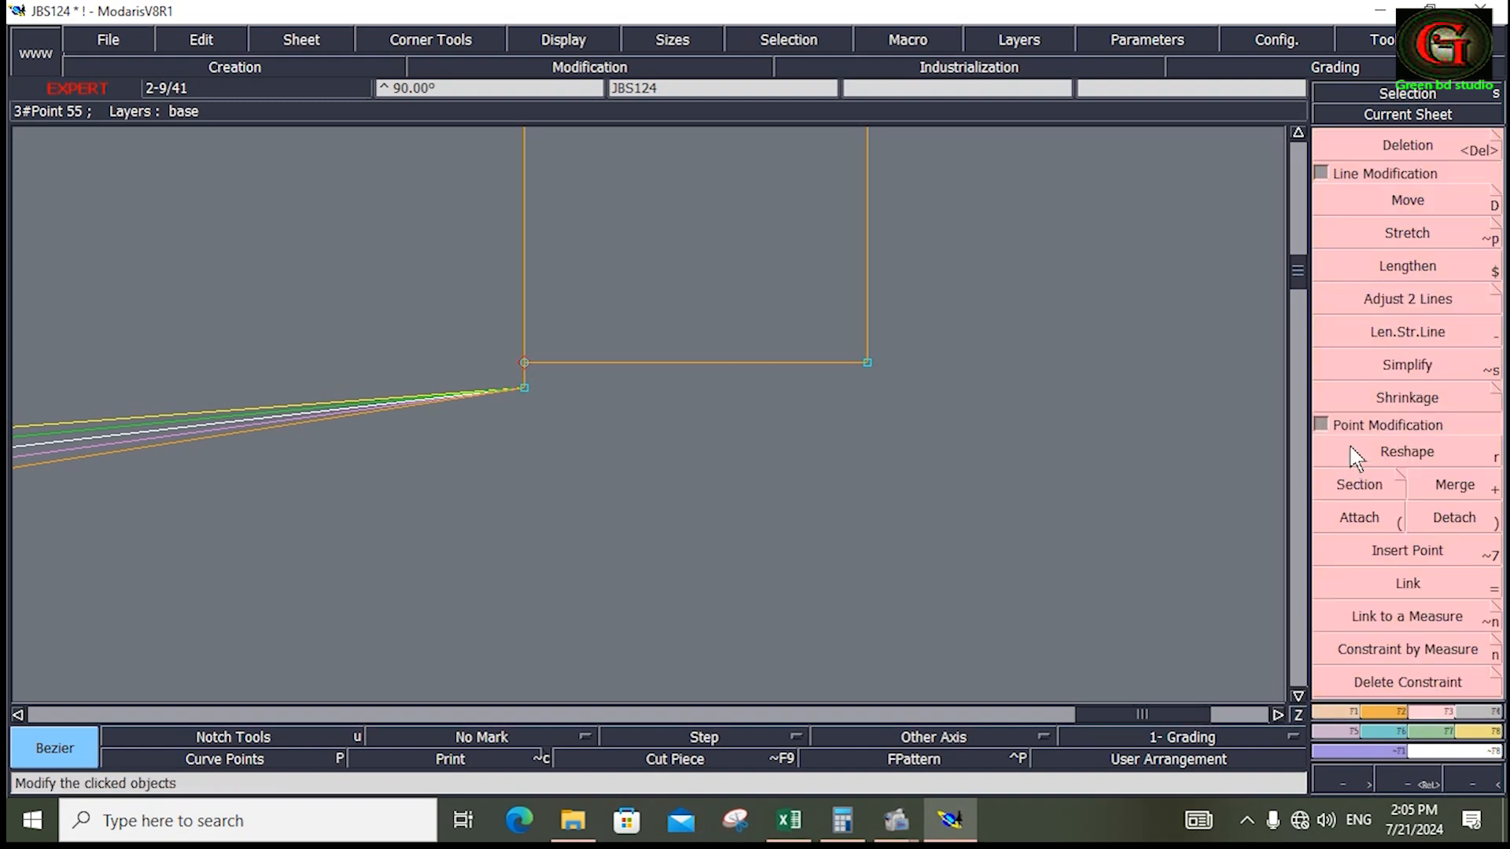
pyautogui.click(1358, 519)
pyautogui.click(523, 364)
pyautogui.click(556, 317)
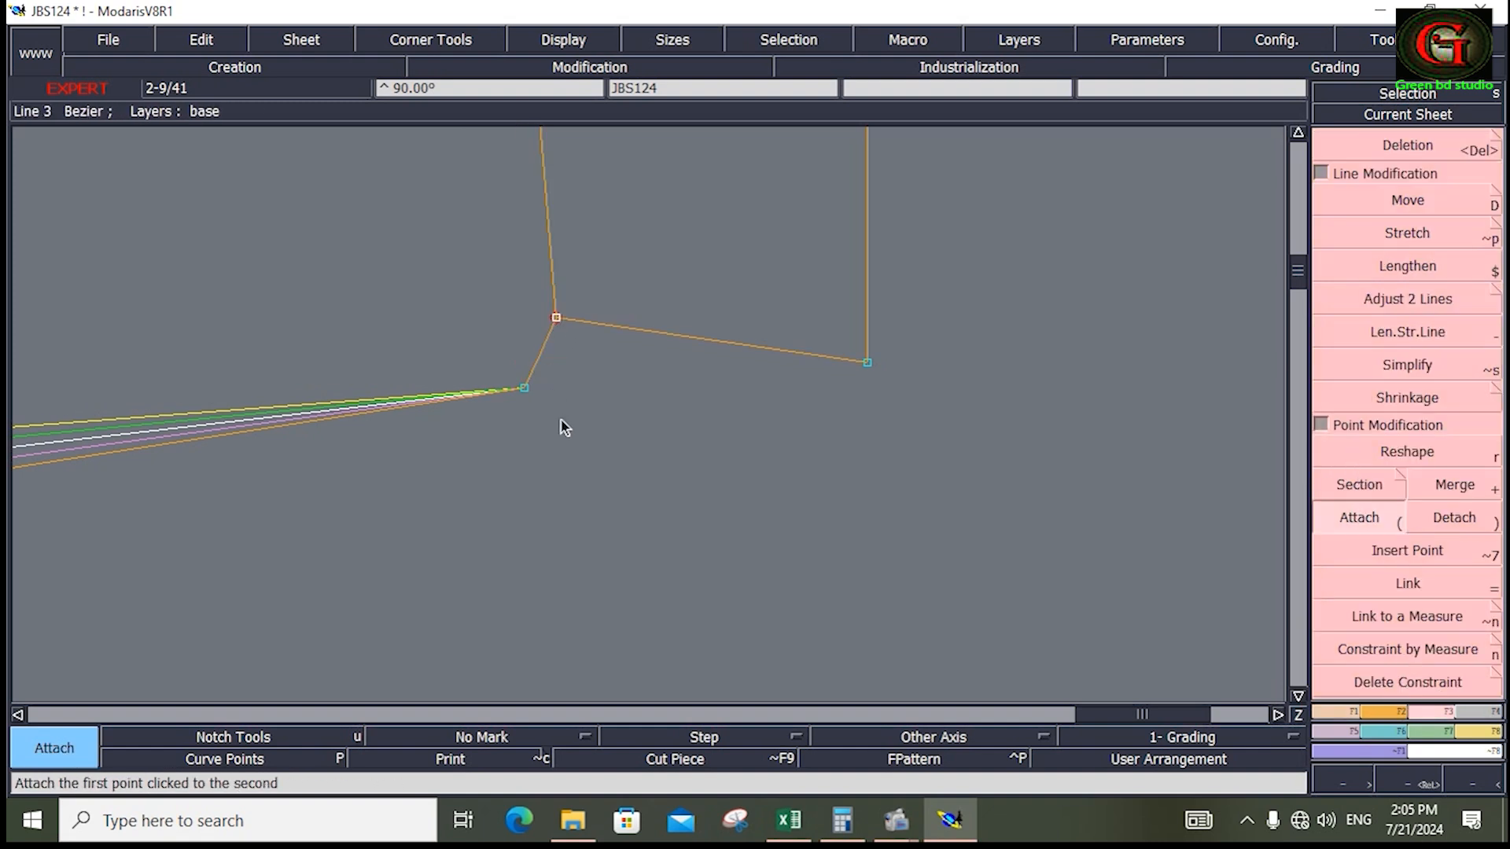
pyautogui.hotkey('ctrl', 'z')
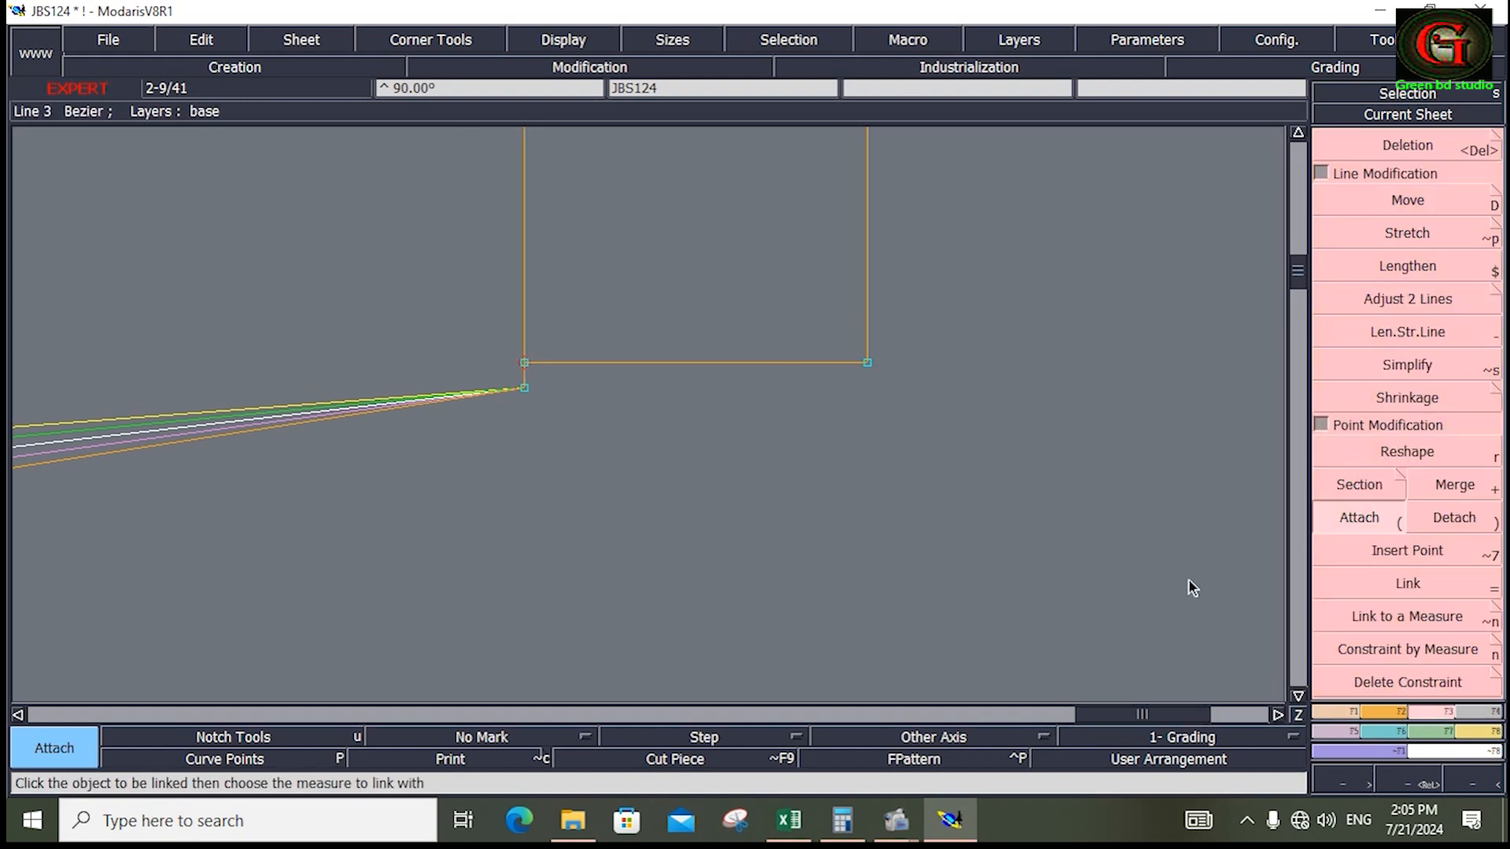
# Step: Set the ddy of the cuff's lower outer corner point to -0.25 for all size intervals
pyautogui.click(1393, 730)
pyautogui.click(1420, 173)
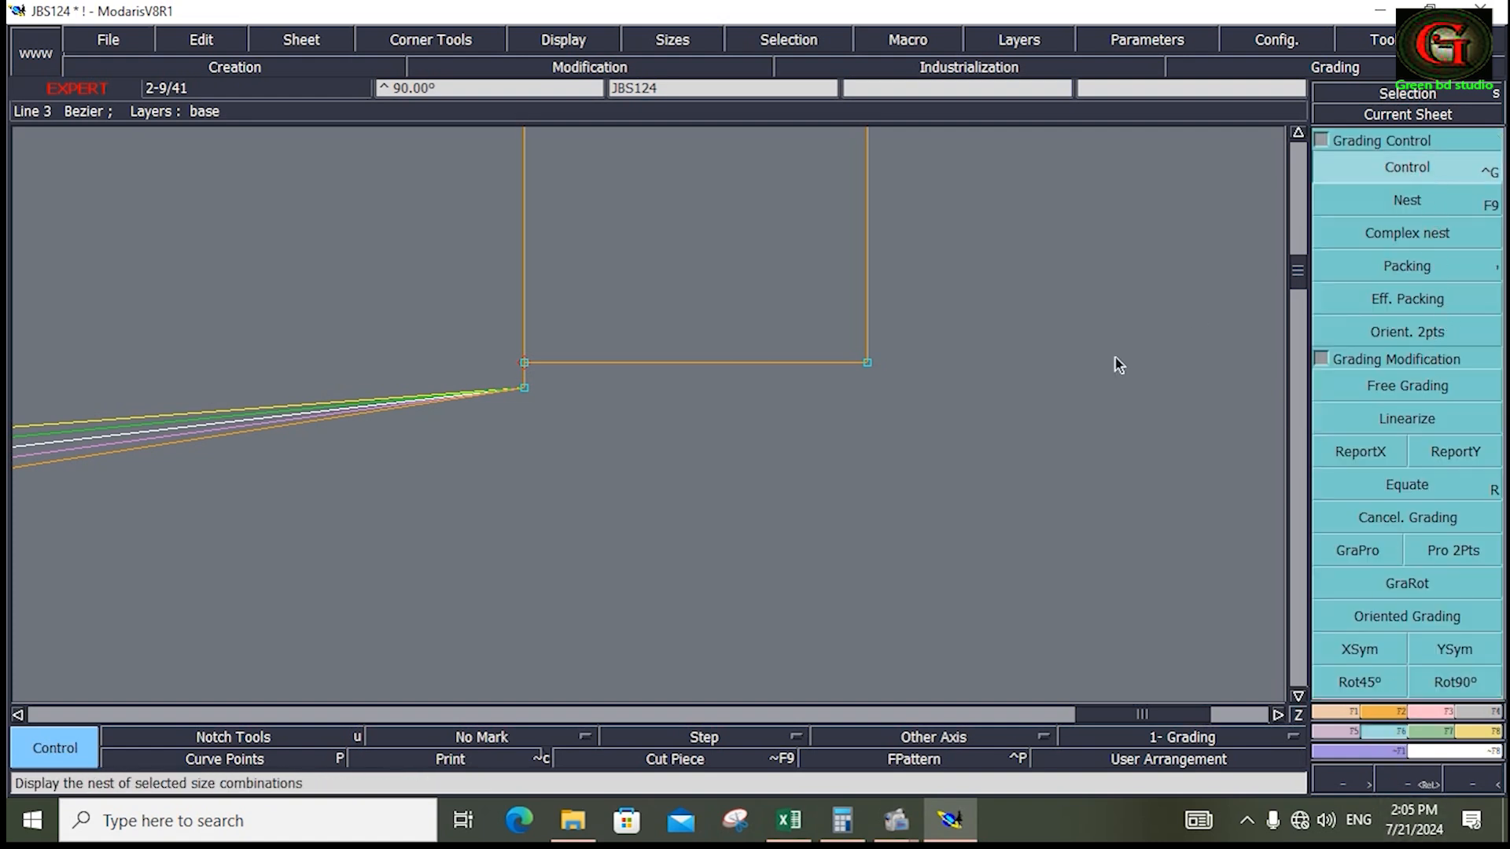
pyautogui.click(864, 364)
pyautogui.moveTo(1267, 122); pyautogui.dragTo(1286, 177)
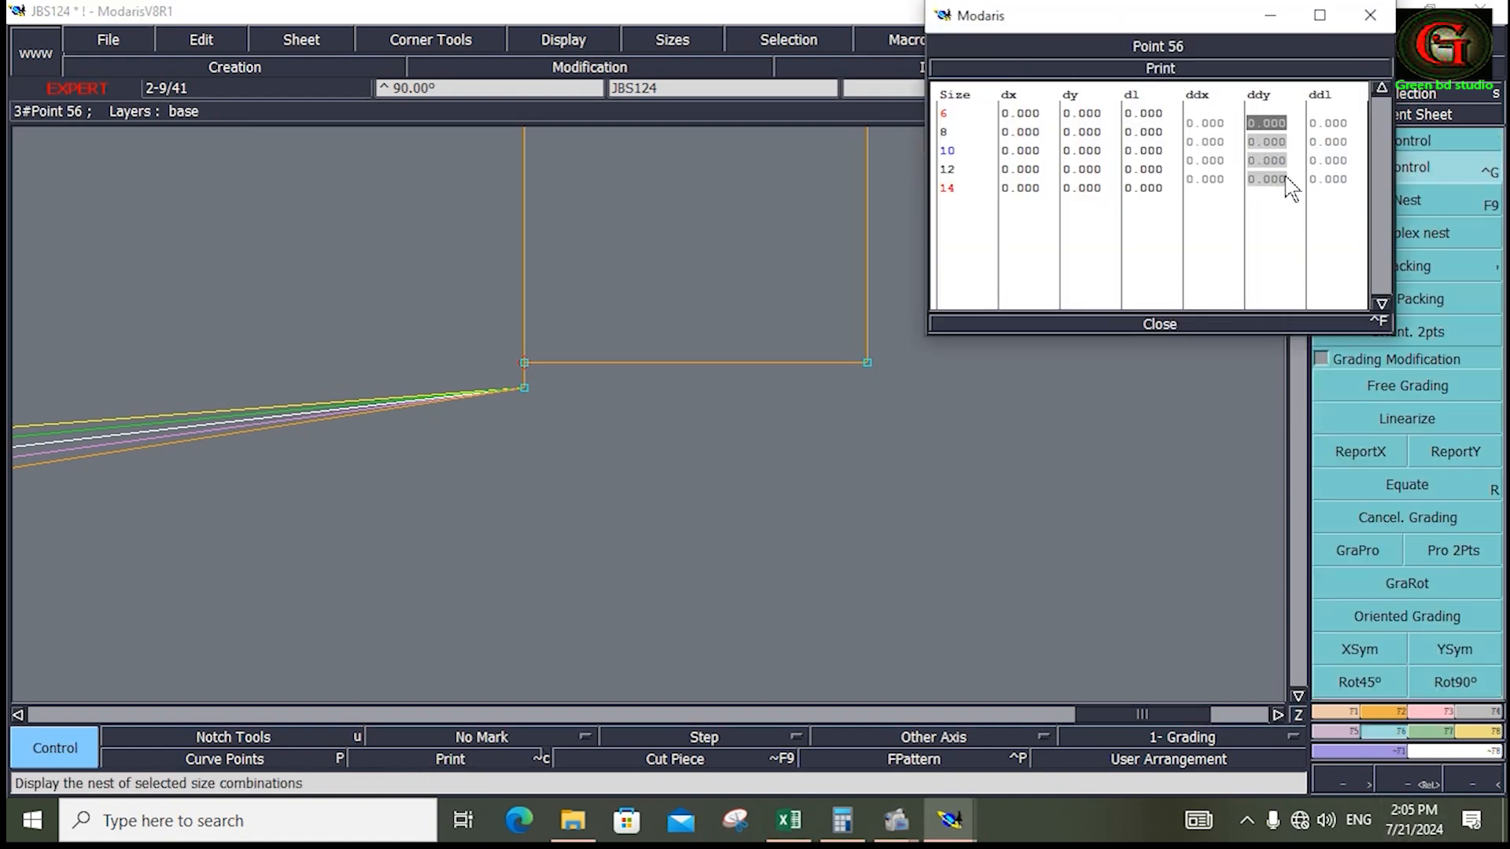
pyautogui.write('-.25')
pyautogui.press('Return')
# Step: Copy the outer corner's Y grading to the cuff's lower inner corner and underarm seam end using ReportY, and close the grading table
pyautogui.moveTo(368, 291); pyautogui.dragTo(559, 508)
pyautogui.click(1449, 453)
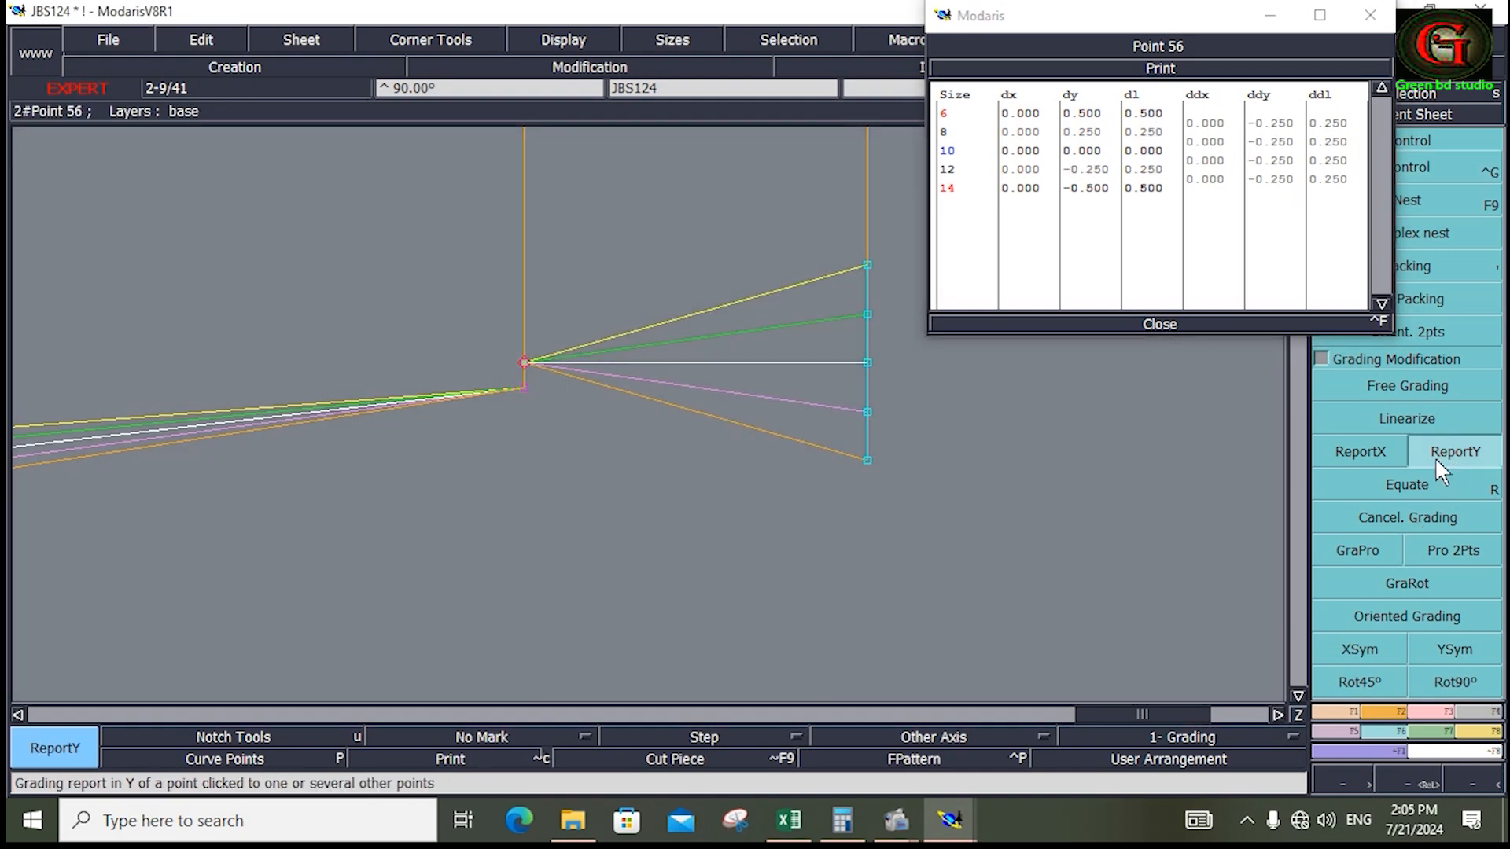
pyautogui.click(525, 365)
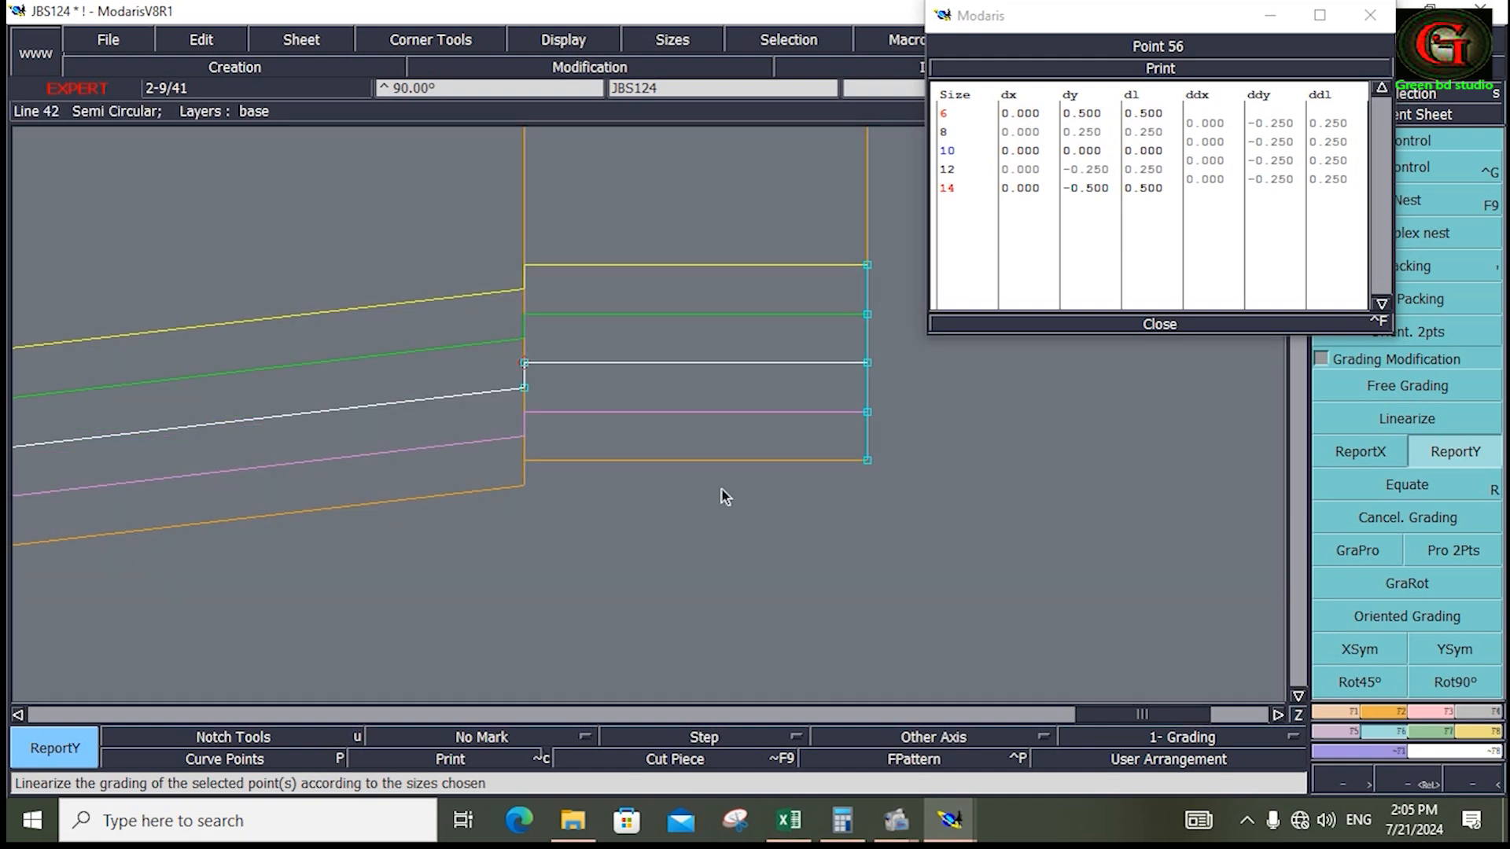
pyautogui.click(1157, 323)
pyautogui.press('j')
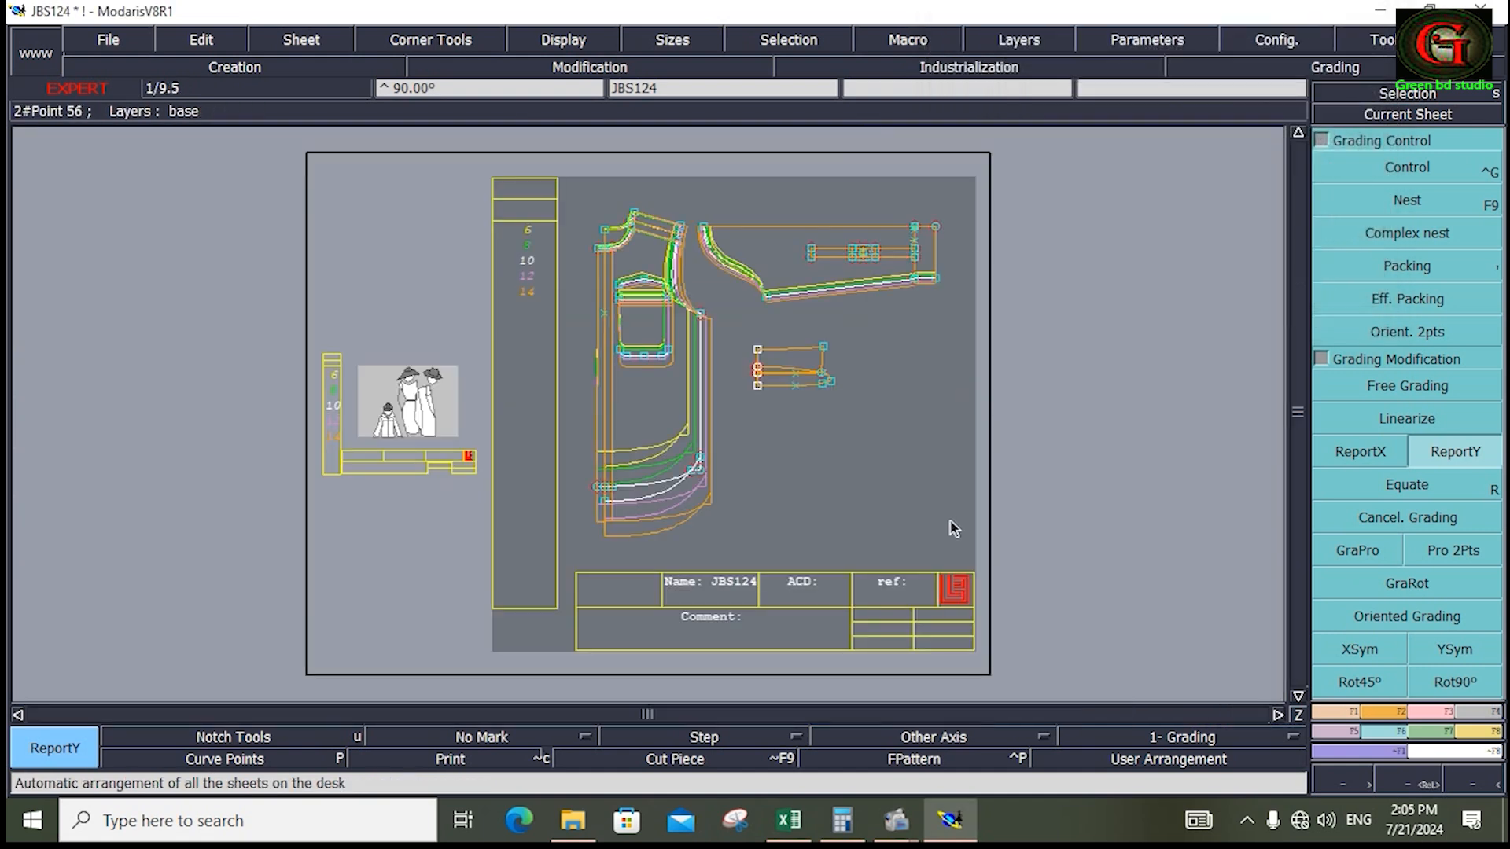
# Step: Switch to the Excel measurement chart and colour the SLEEVE LENGTH row red from its label through the size 10 value
pyautogui.press('Return')
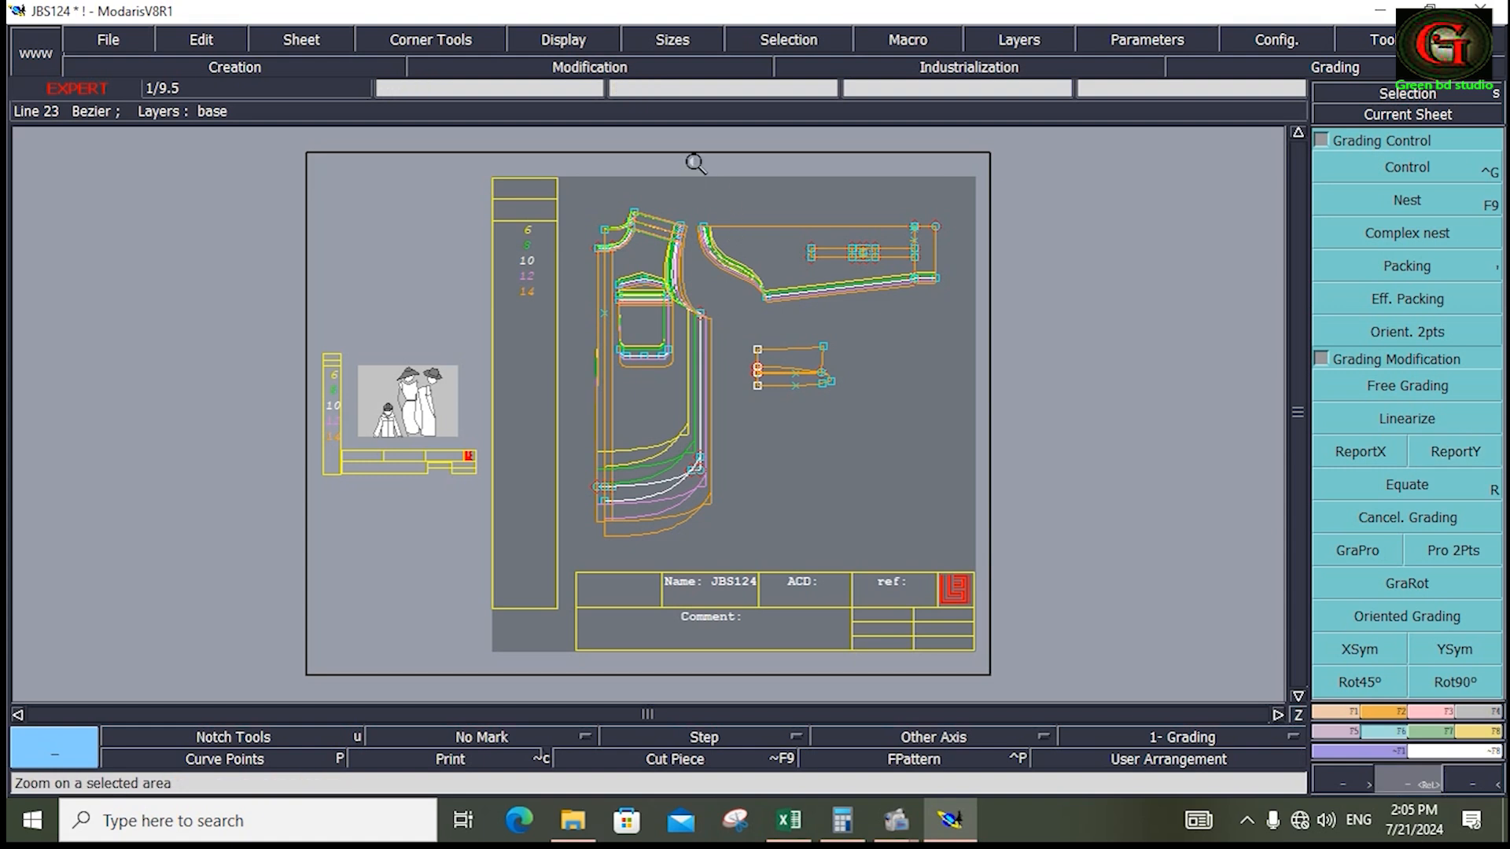
pyautogui.moveTo(695, 162); pyautogui.dragTo(947, 315)
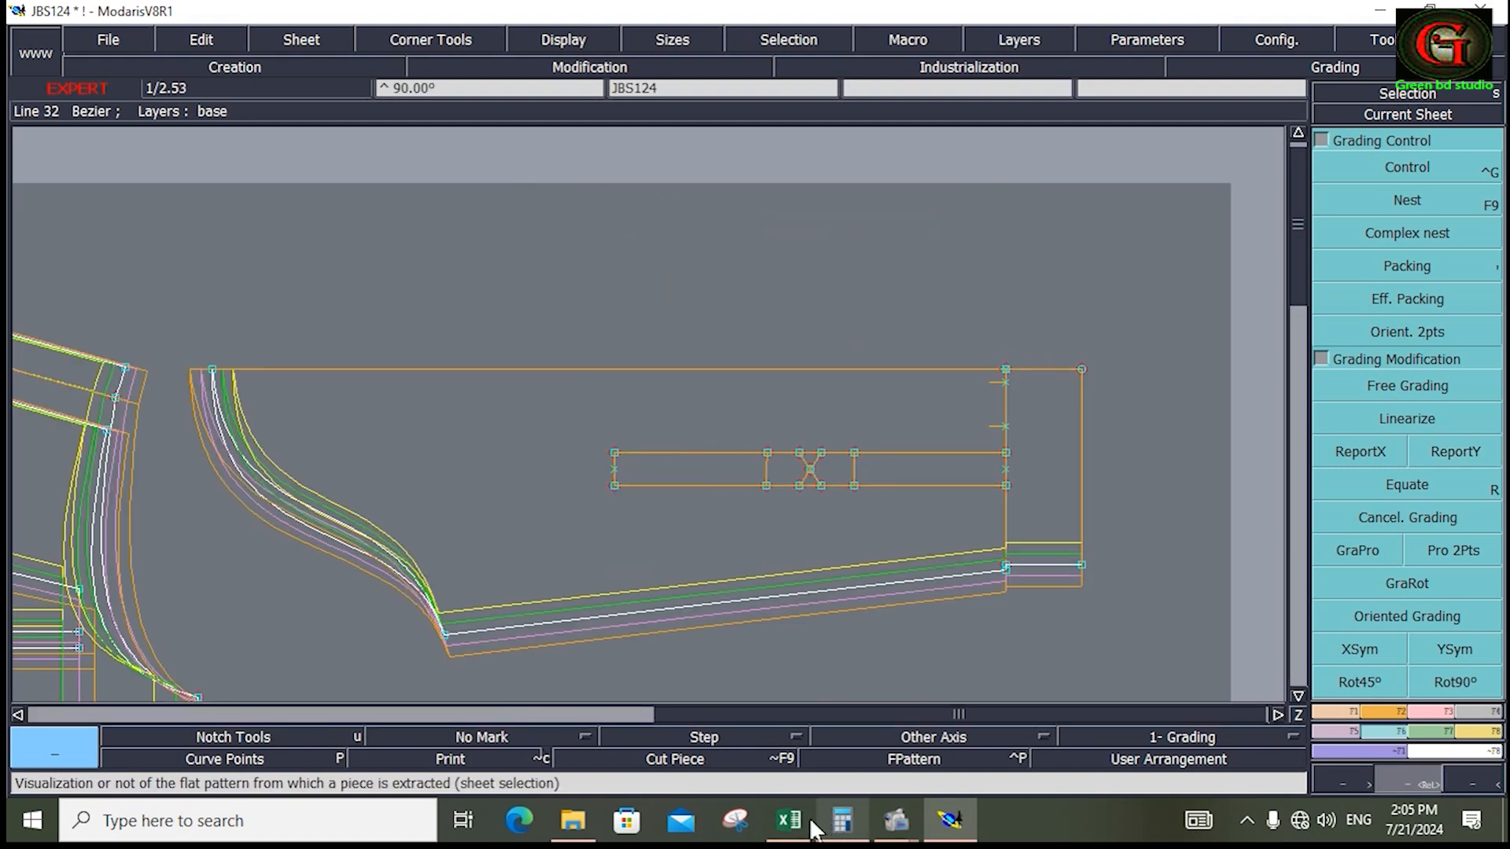
pyautogui.click(790, 819)
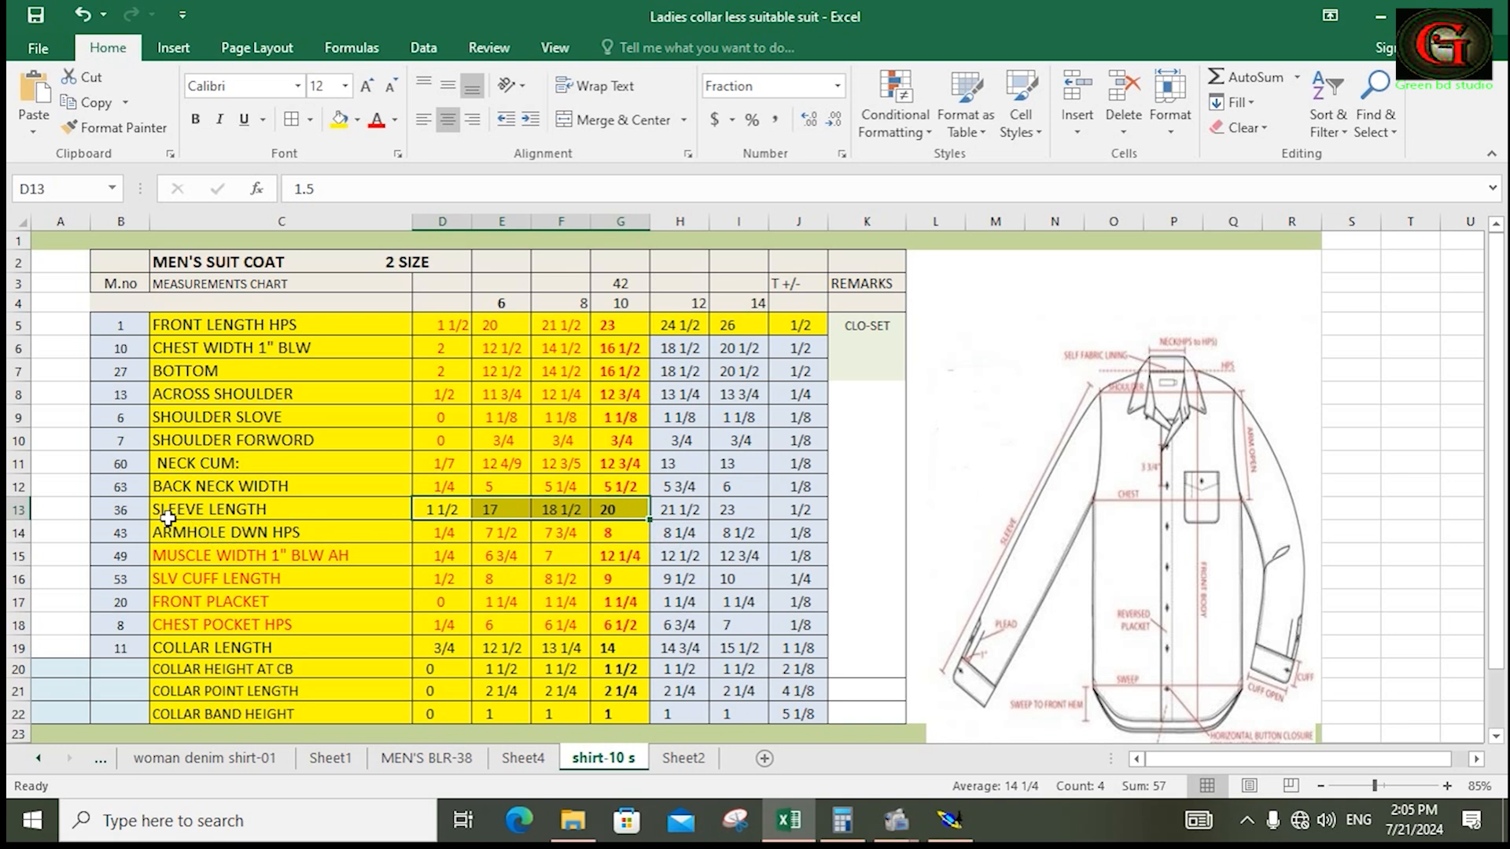
pyautogui.moveTo(167, 517); pyautogui.dragTo(612, 504)
pyautogui.click(378, 124)
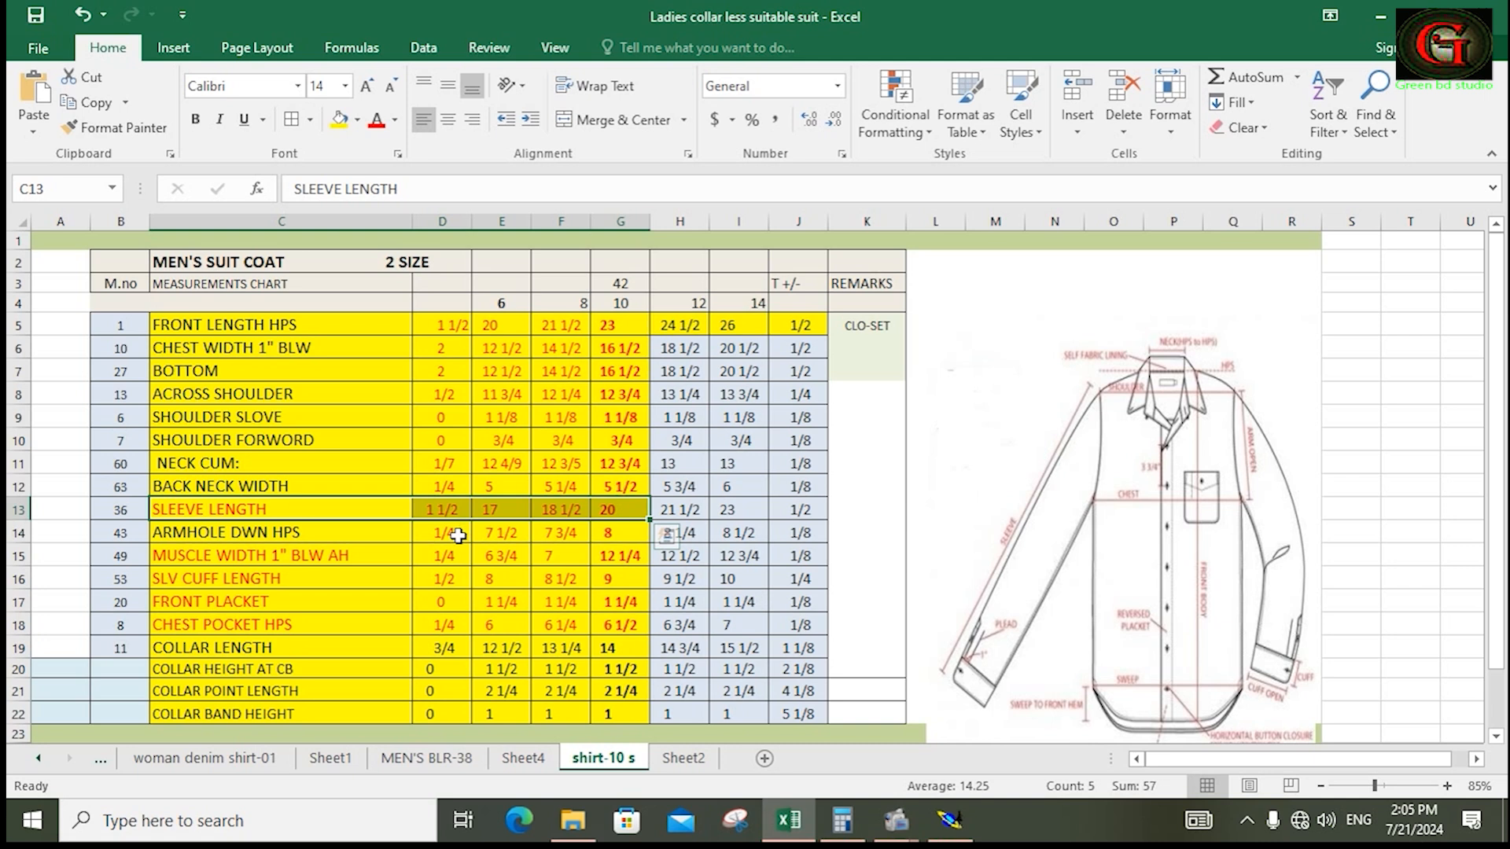
# Step: Switch back to Modaris and set the ddx grading of the lower corner point at the sleeve cuff's outer end to 1.25 for all sizes
pyautogui.click(972, 837)
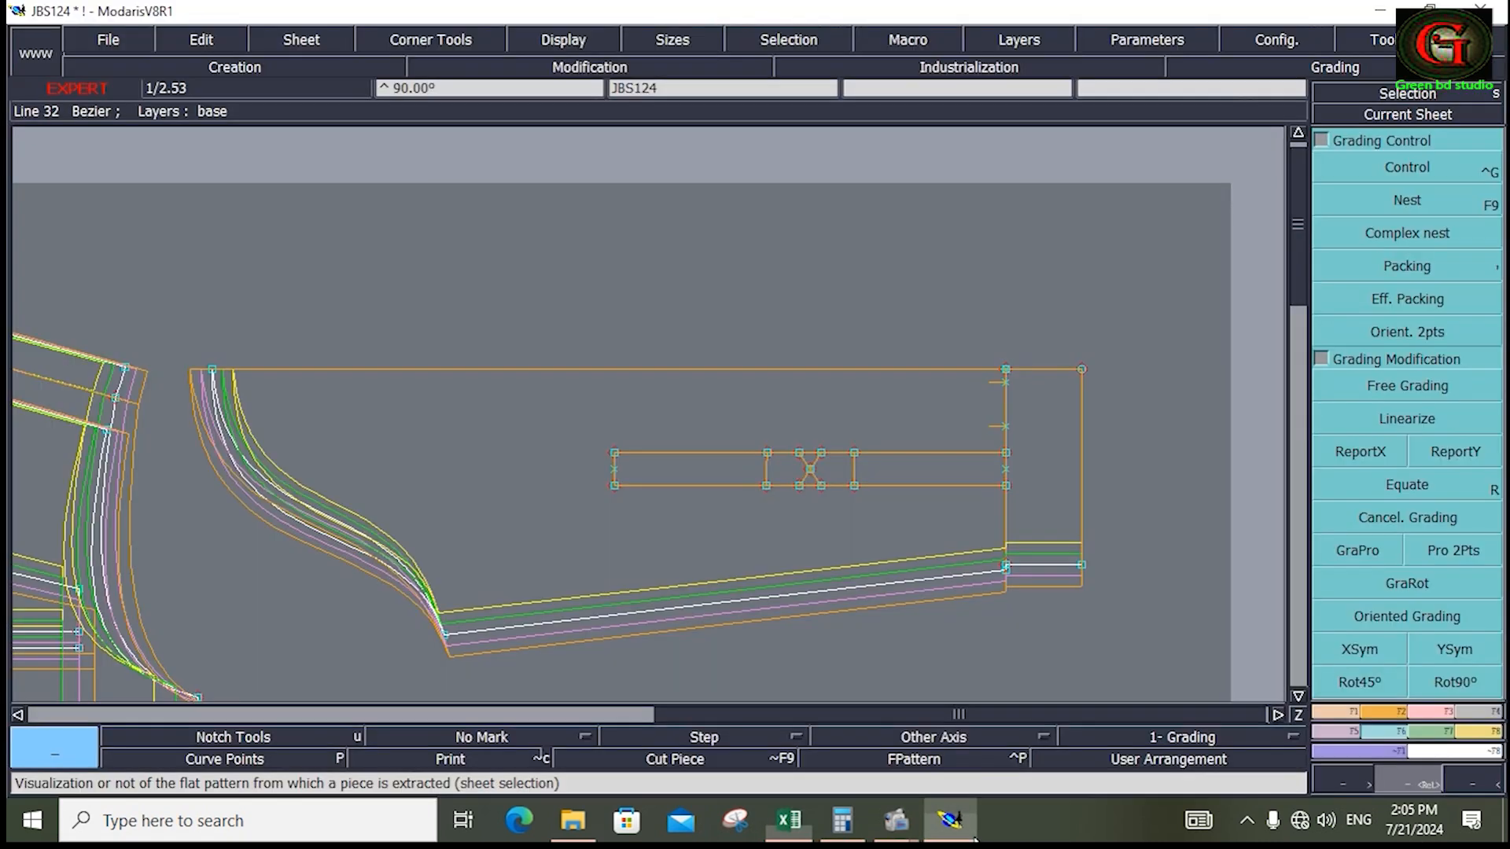
pyautogui.click(1415, 168)
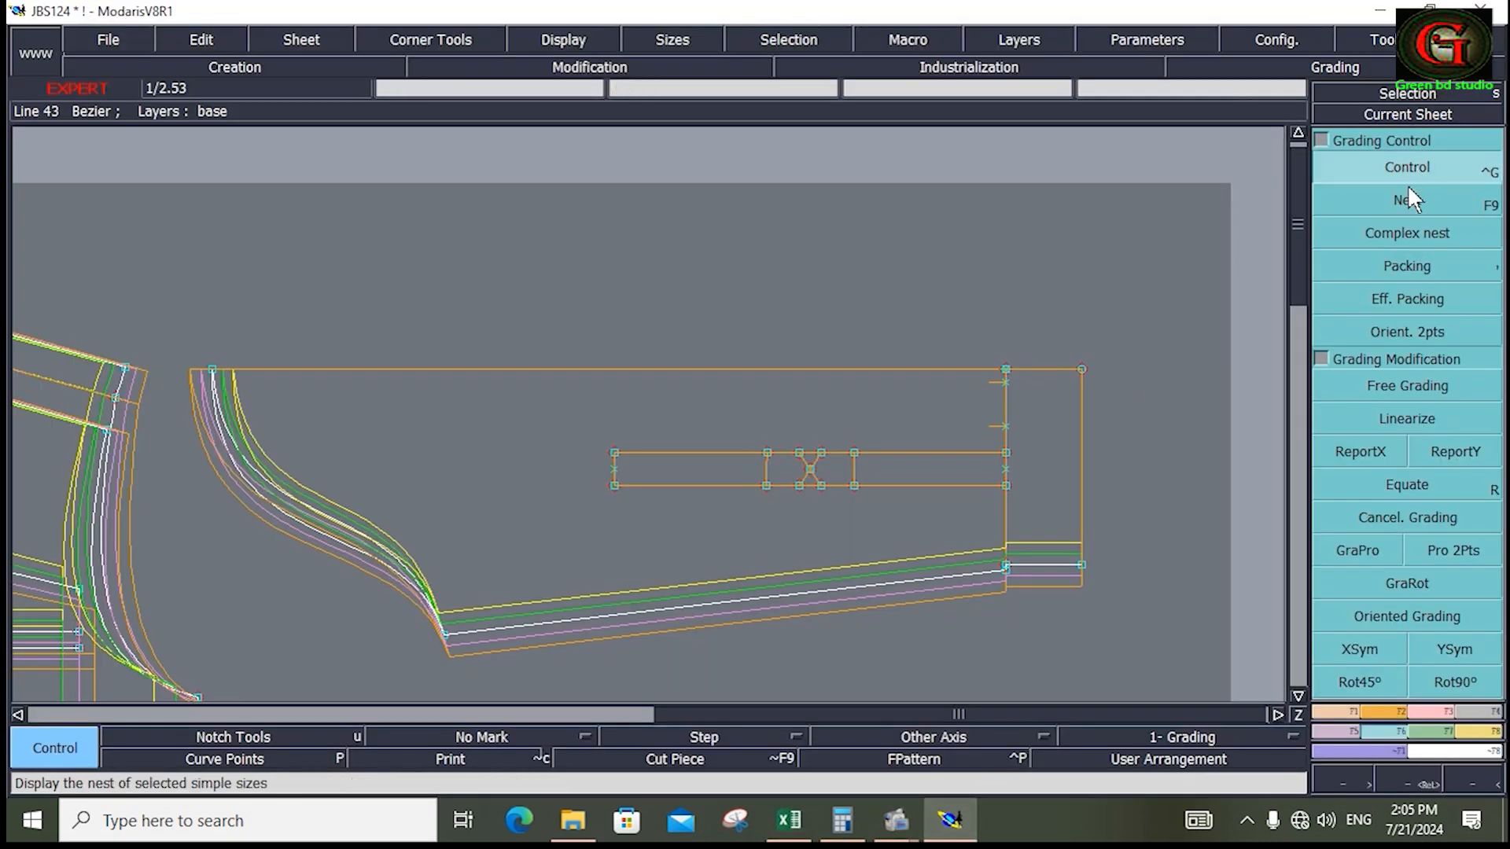
pyautogui.click(1083, 566)
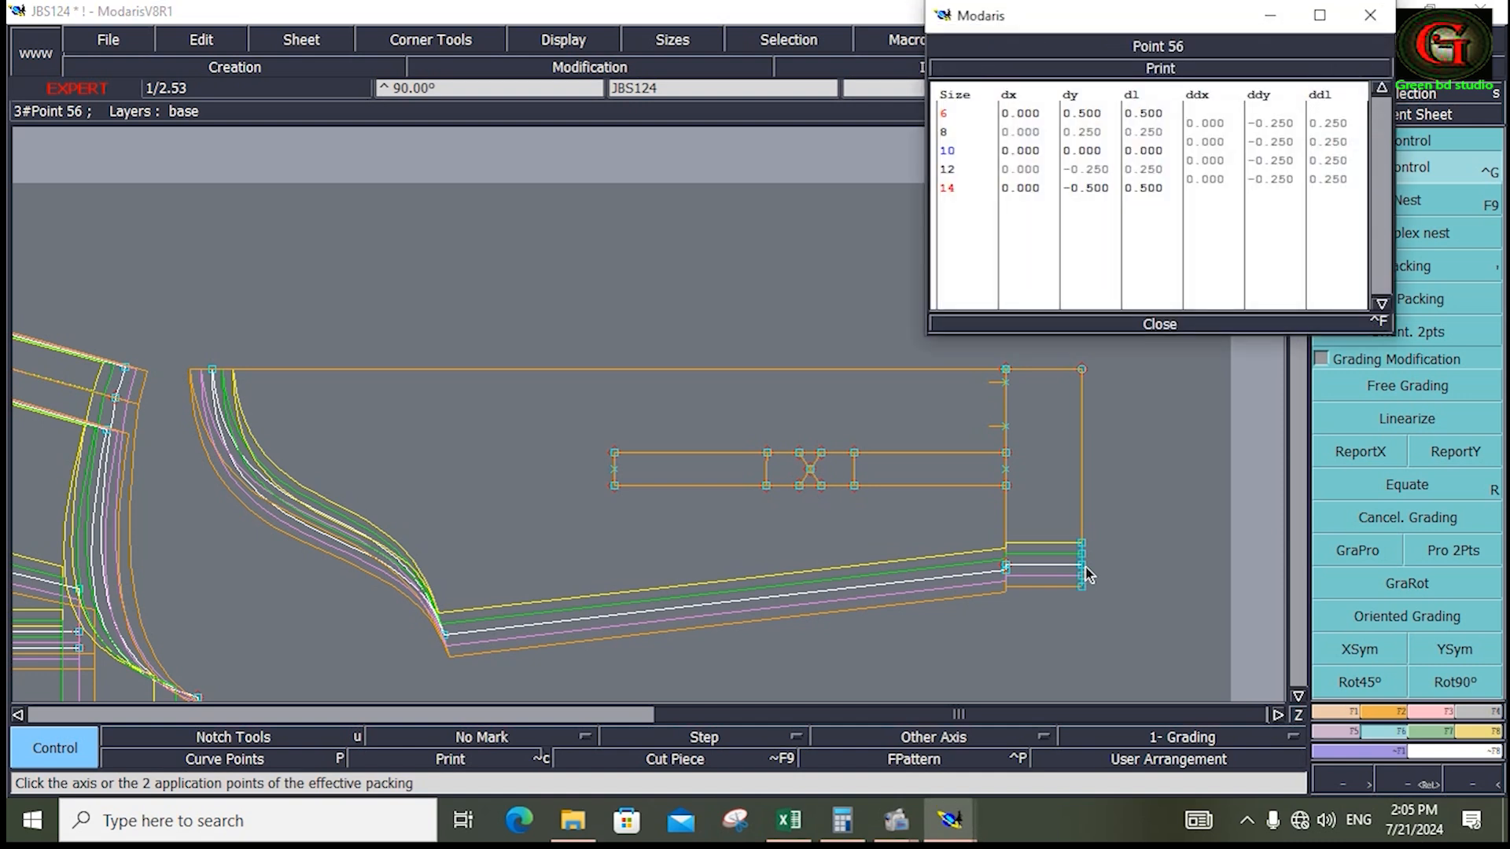
pyautogui.moveTo(1203, 126); pyautogui.dragTo(1215, 187)
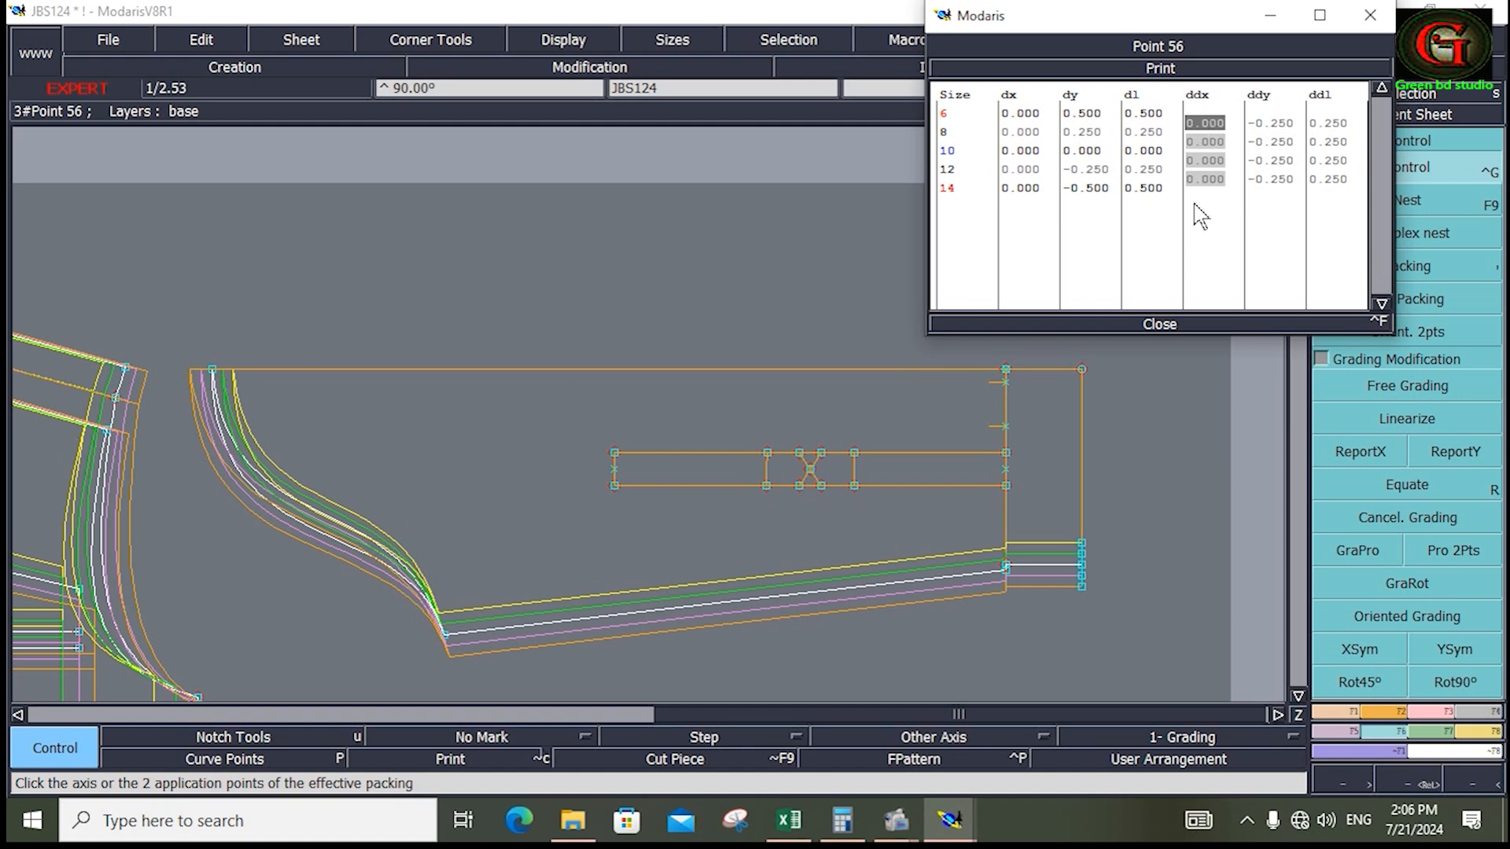
pyautogui.write('1.25')
pyautogui.press('Return')
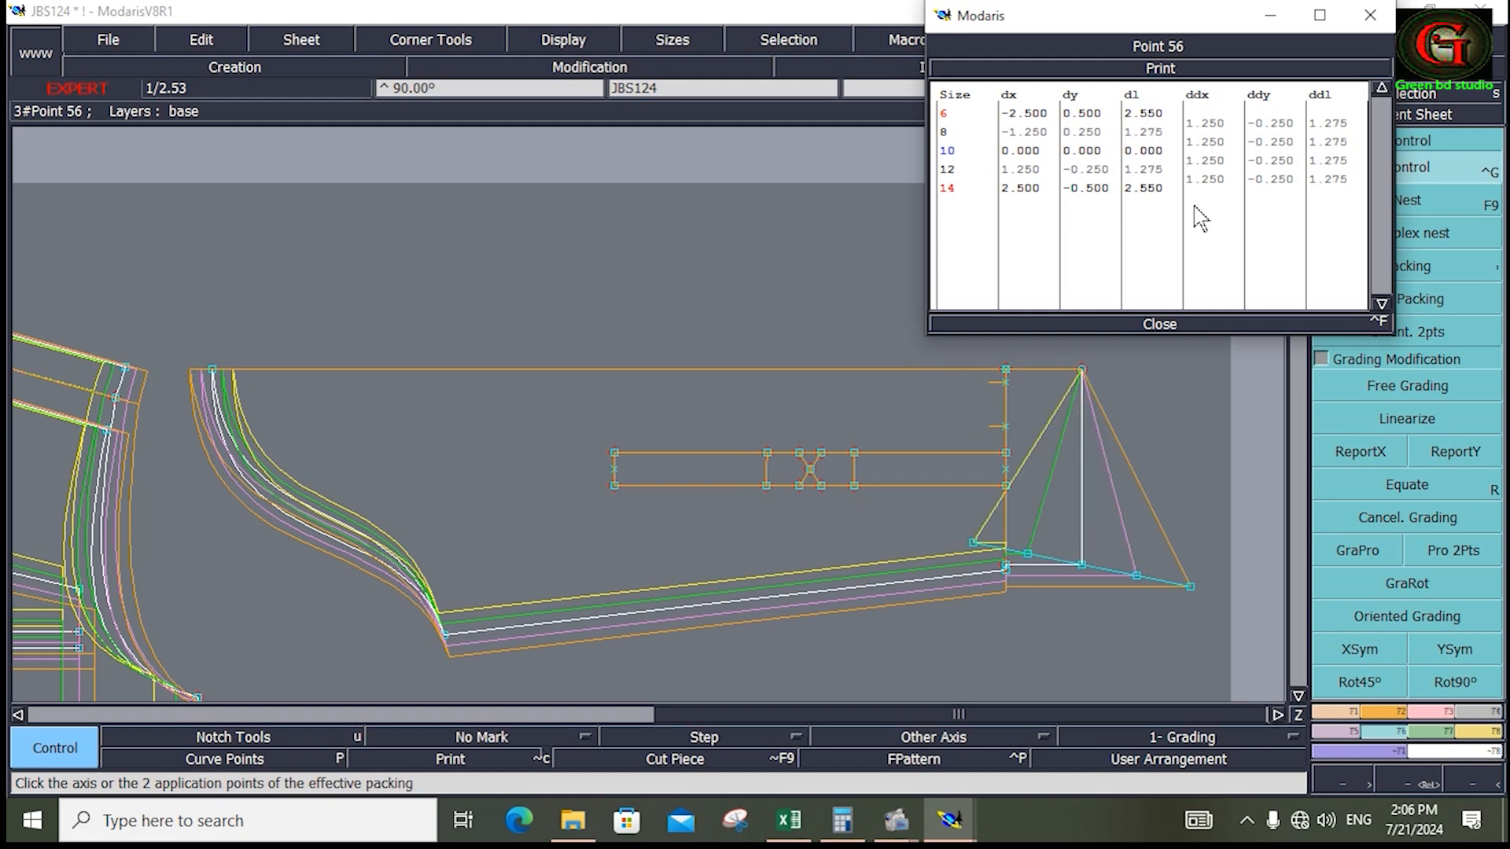
pyautogui.click(1158, 324)
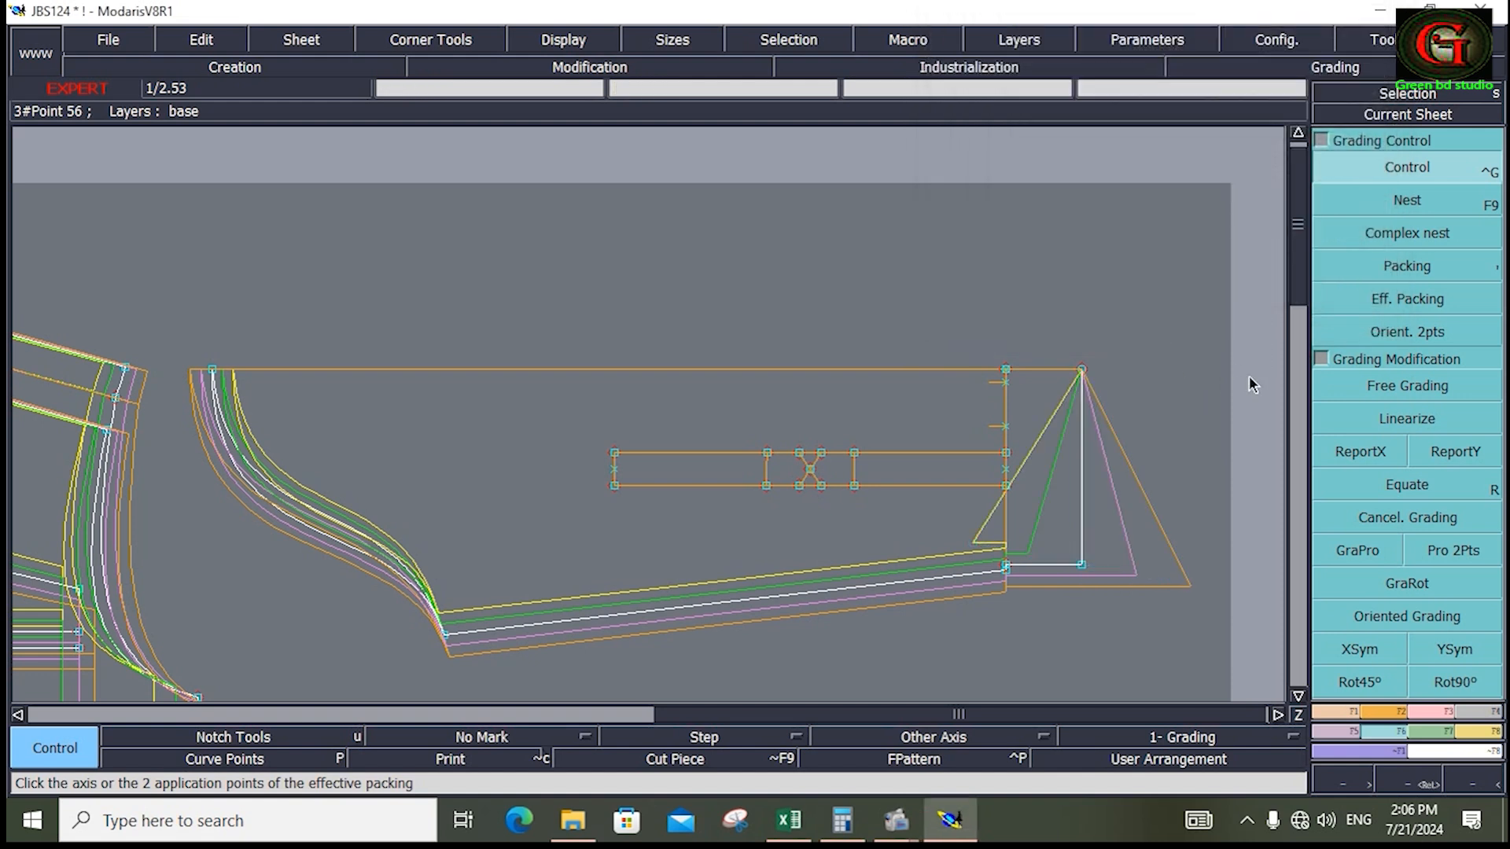
# Step: Attach the points at the cuff's upper outer corner and copy the lower corner's X grading to that corner with ReportX
pyautogui.click(1357, 453)
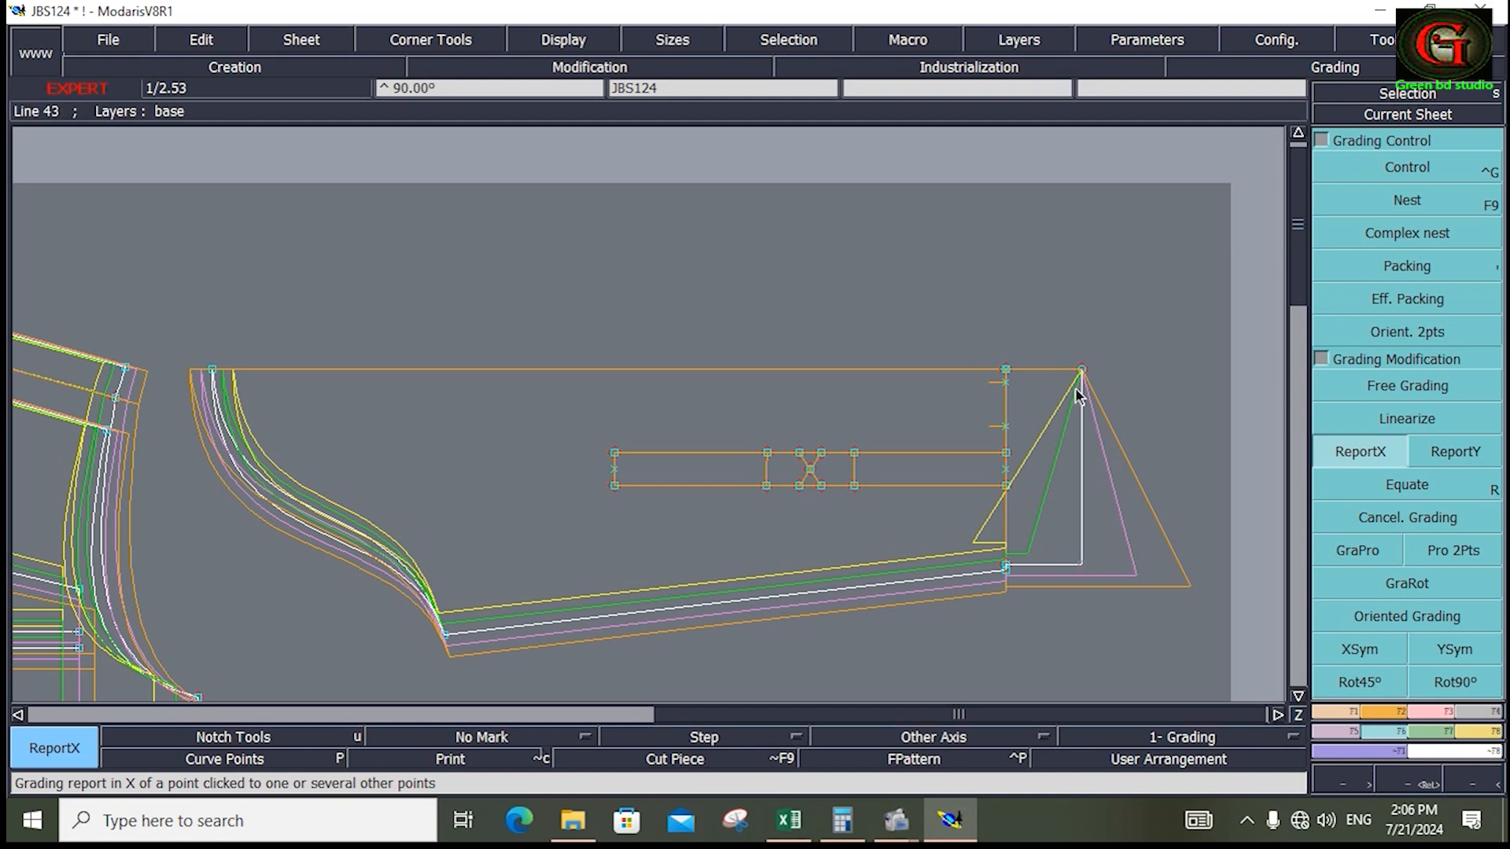
pyautogui.click(1079, 368)
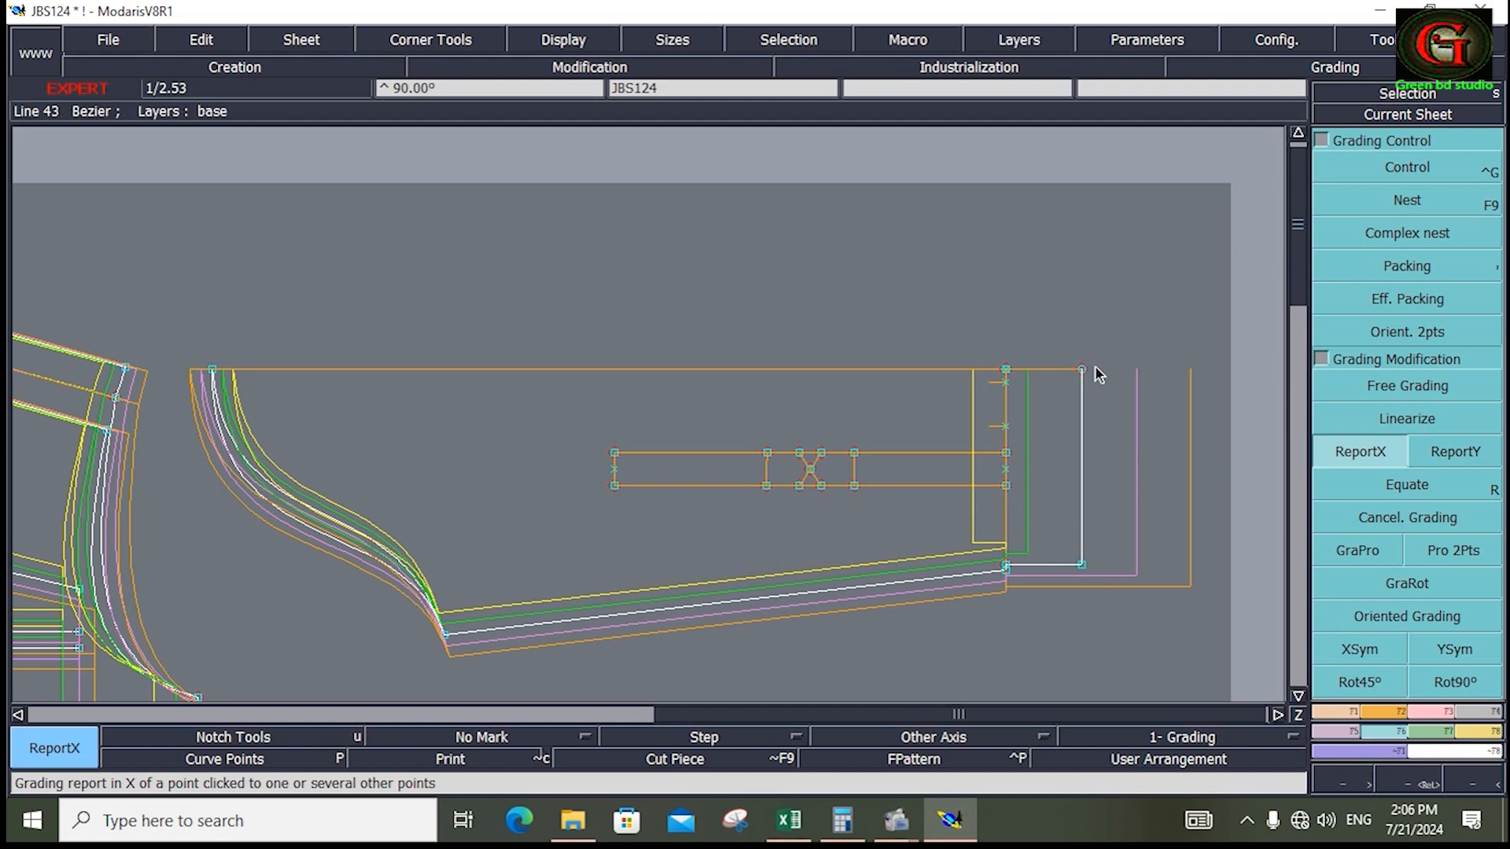
pyautogui.click(1431, 711)
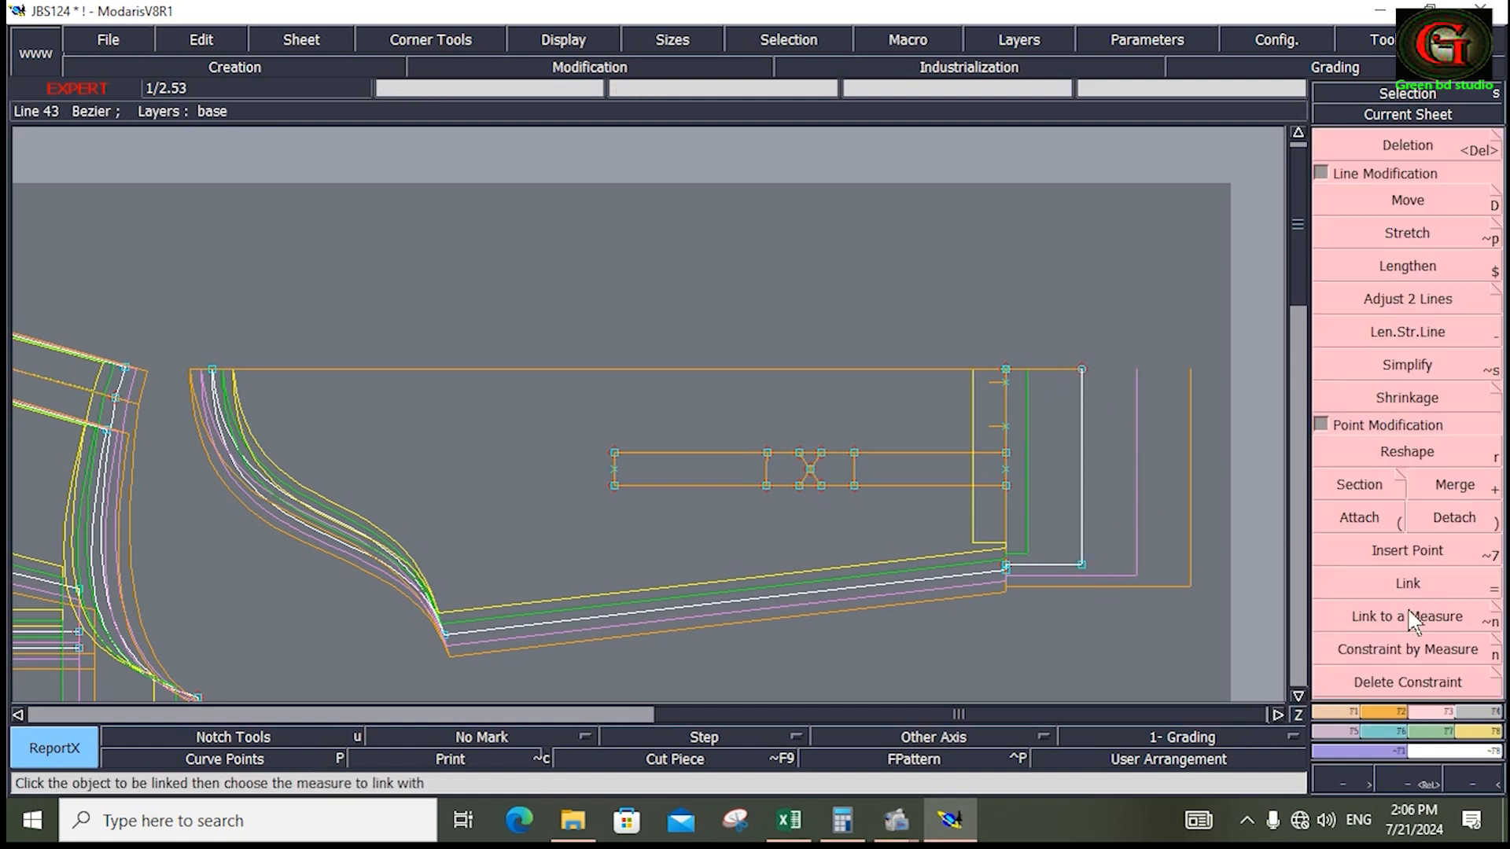
pyautogui.click(1351, 522)
pyautogui.click(1085, 370)
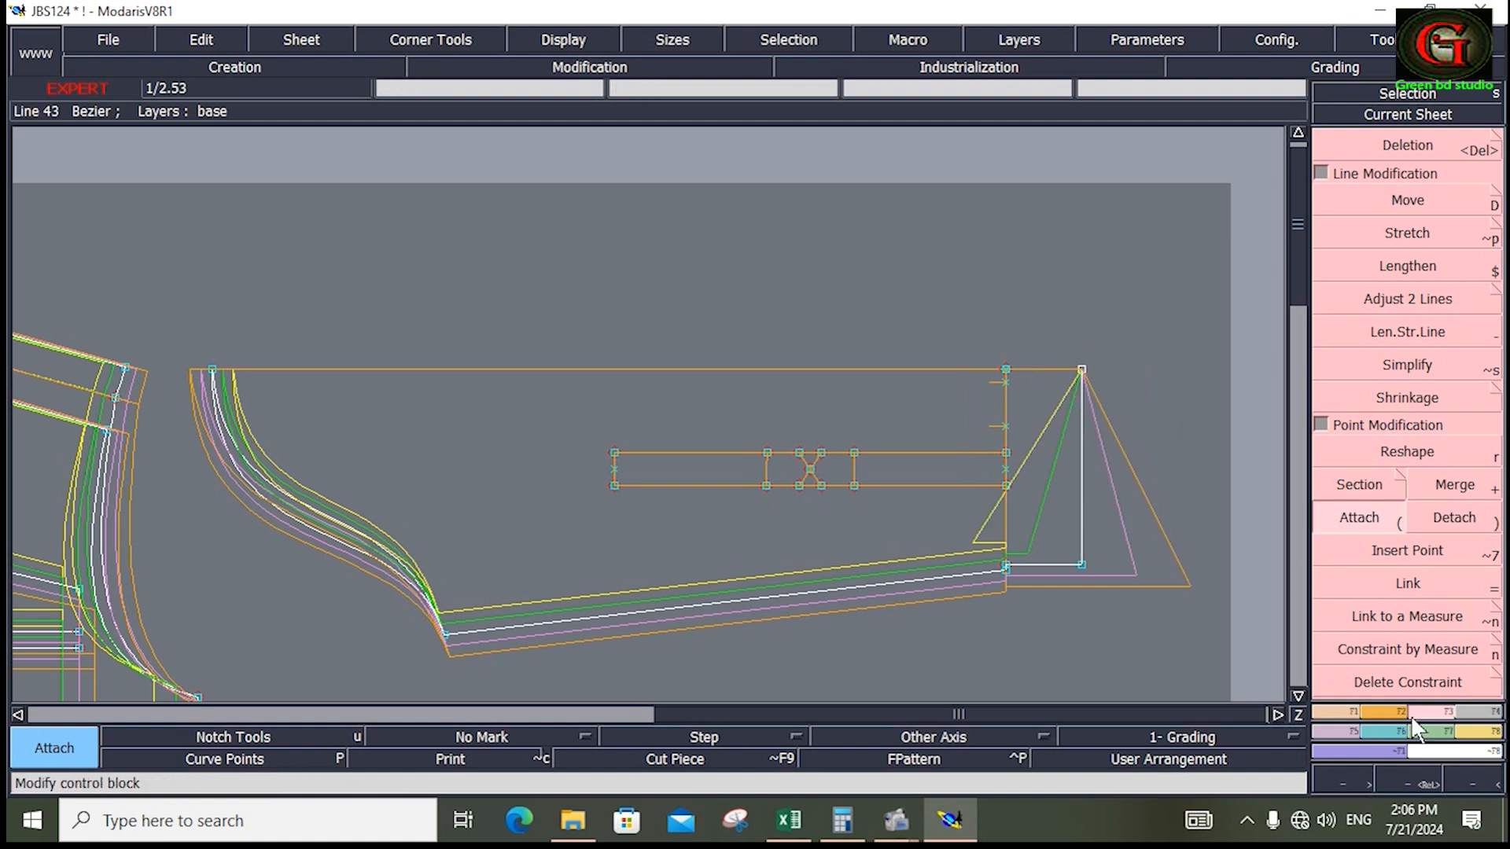
pyautogui.click(1389, 733)
pyautogui.click(1358, 455)
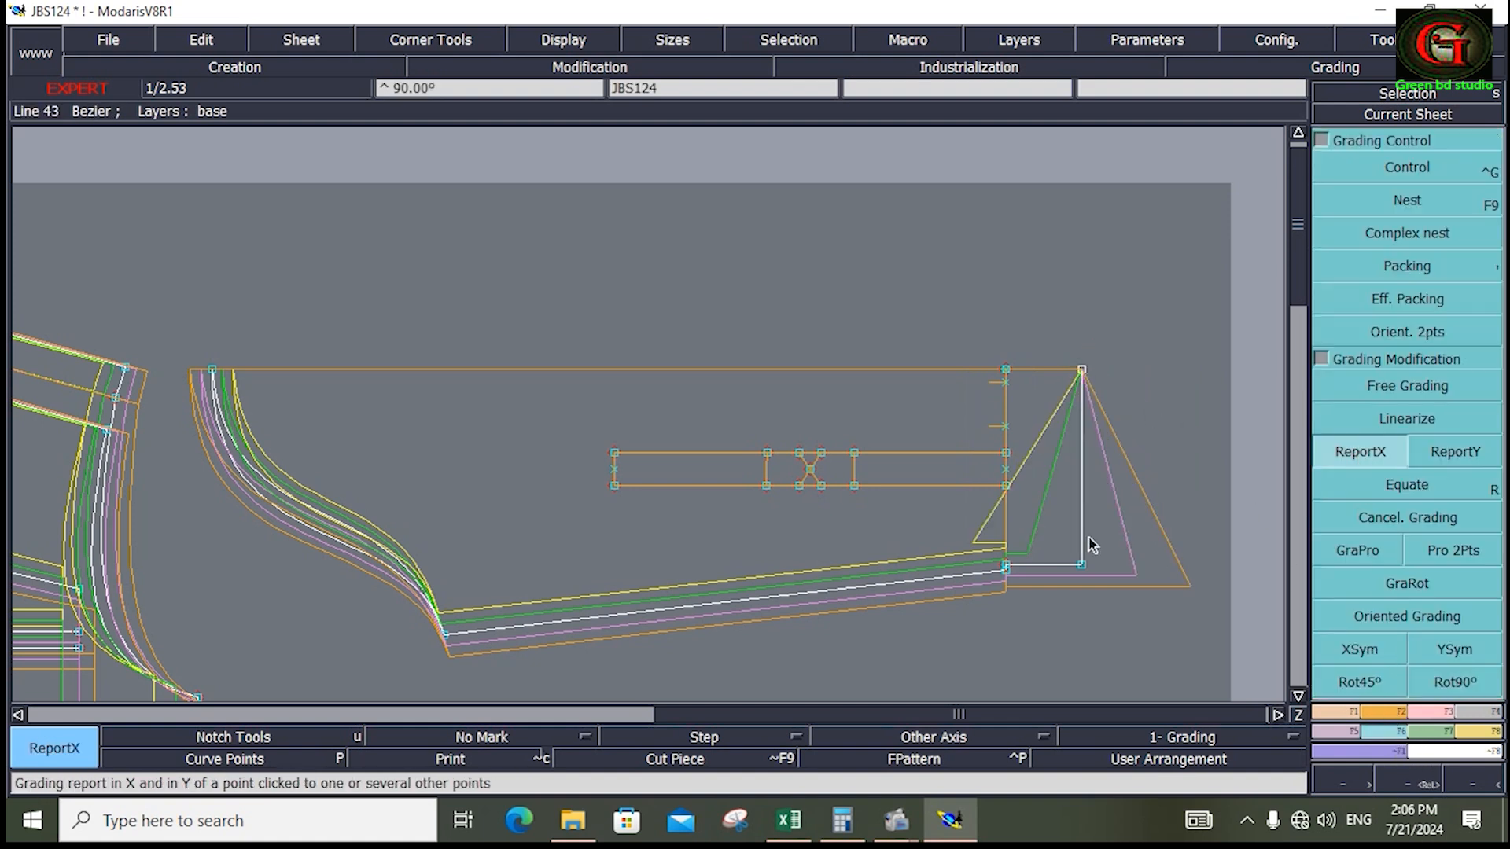
pyautogui.click(1077, 377)
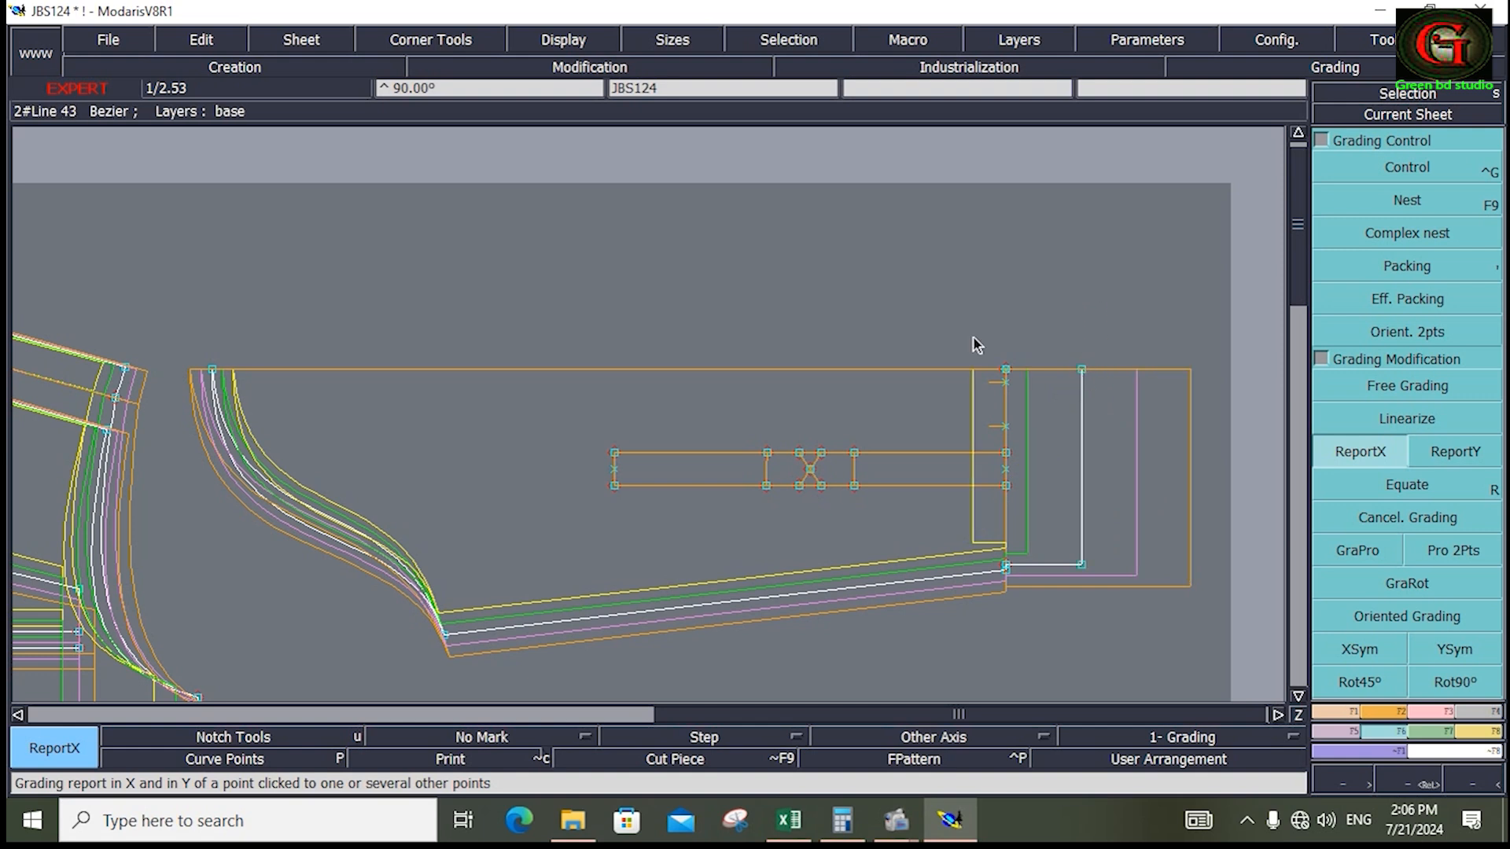
# Step: Copy the X grading to the cuff seam points and on to the sleeve placket points with ReportX
pyautogui.moveTo(983, 326); pyautogui.dragTo(1038, 629)
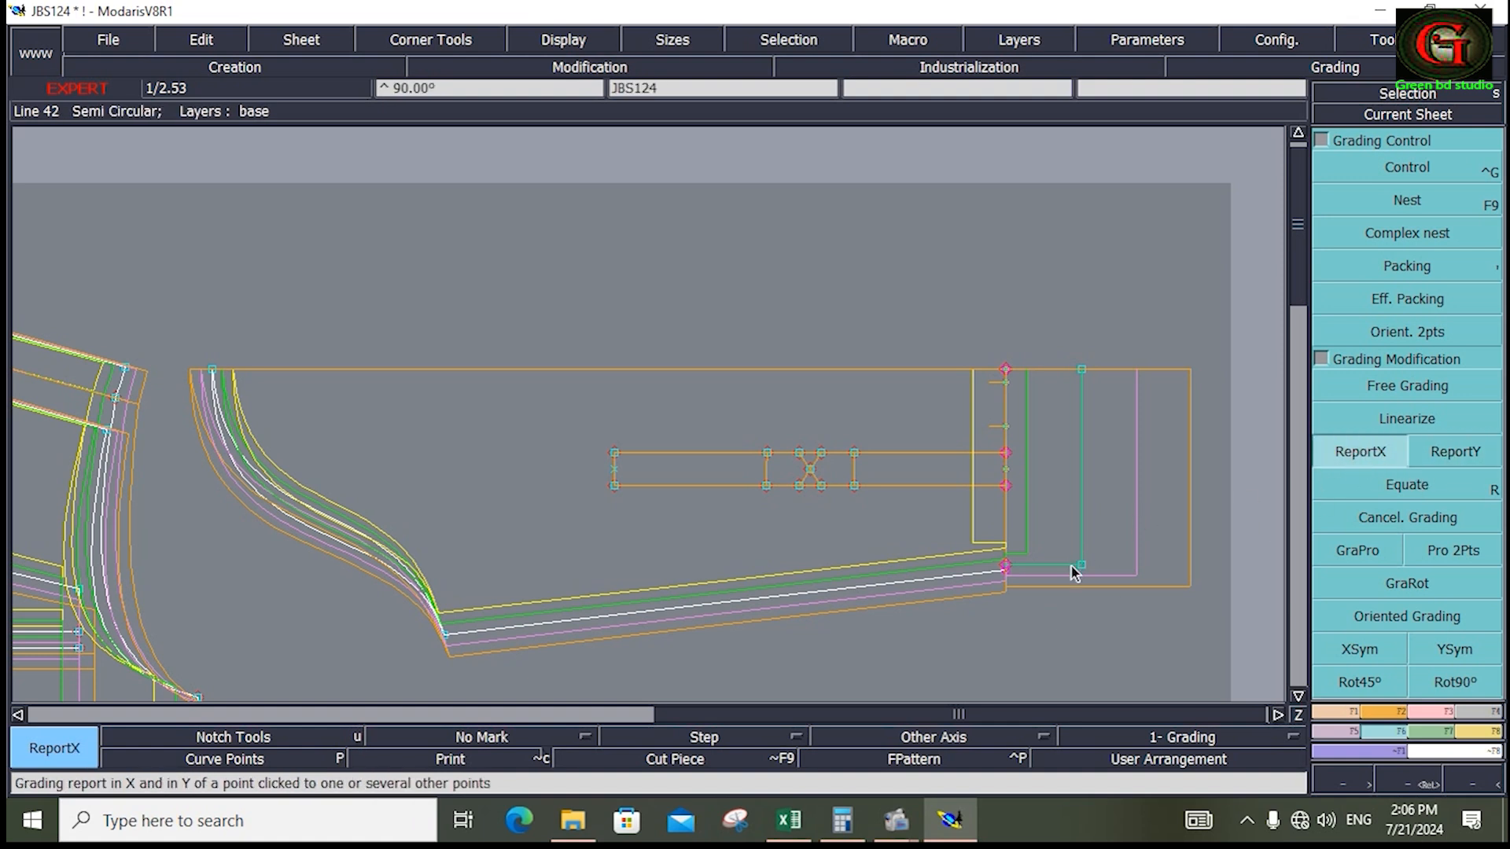
pyautogui.click(1008, 572)
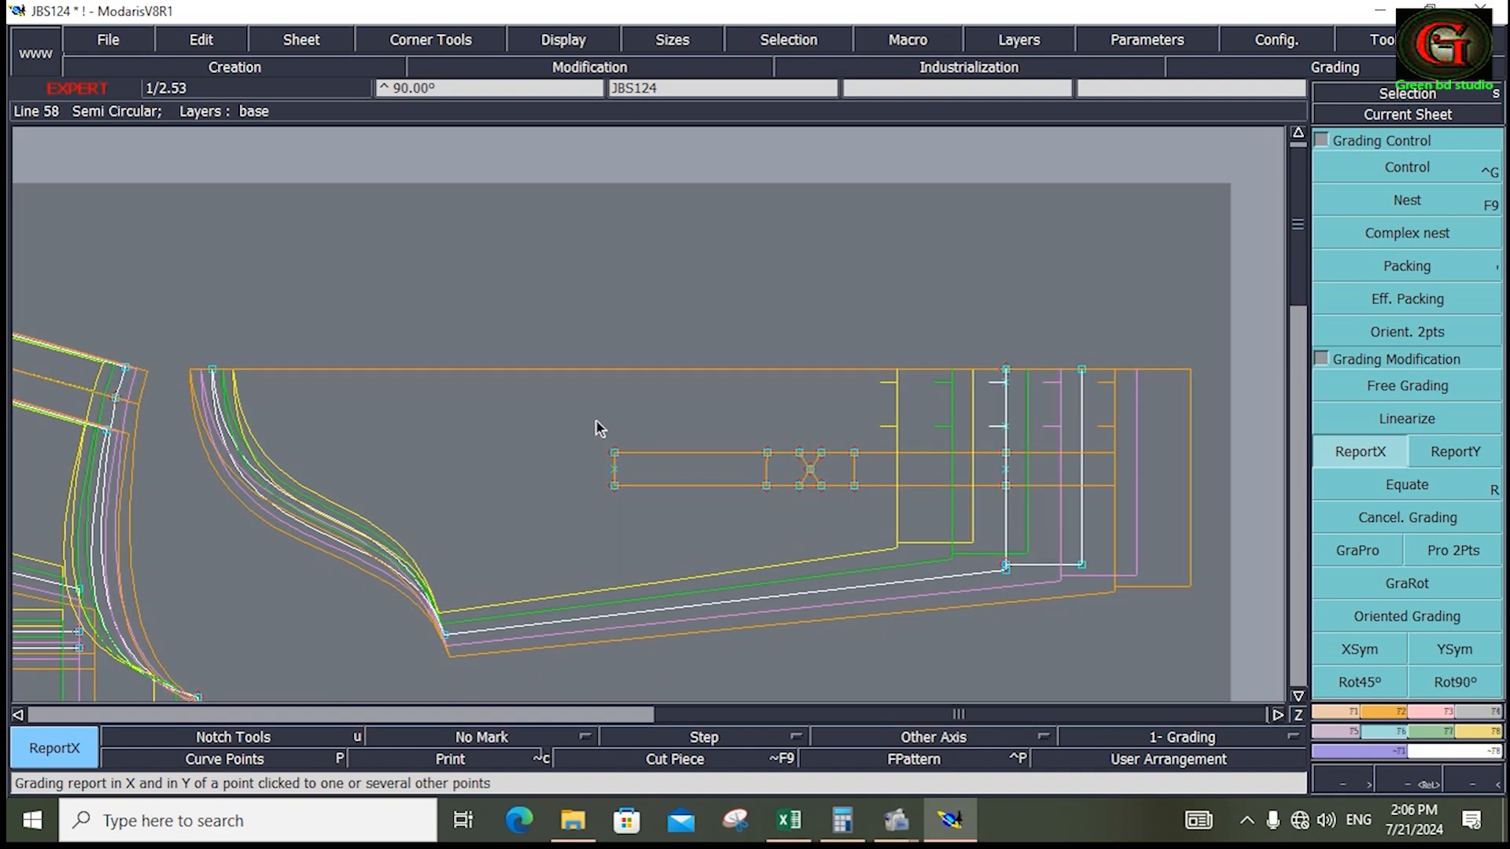
pyautogui.moveTo(584, 418); pyautogui.dragTo(871, 519)
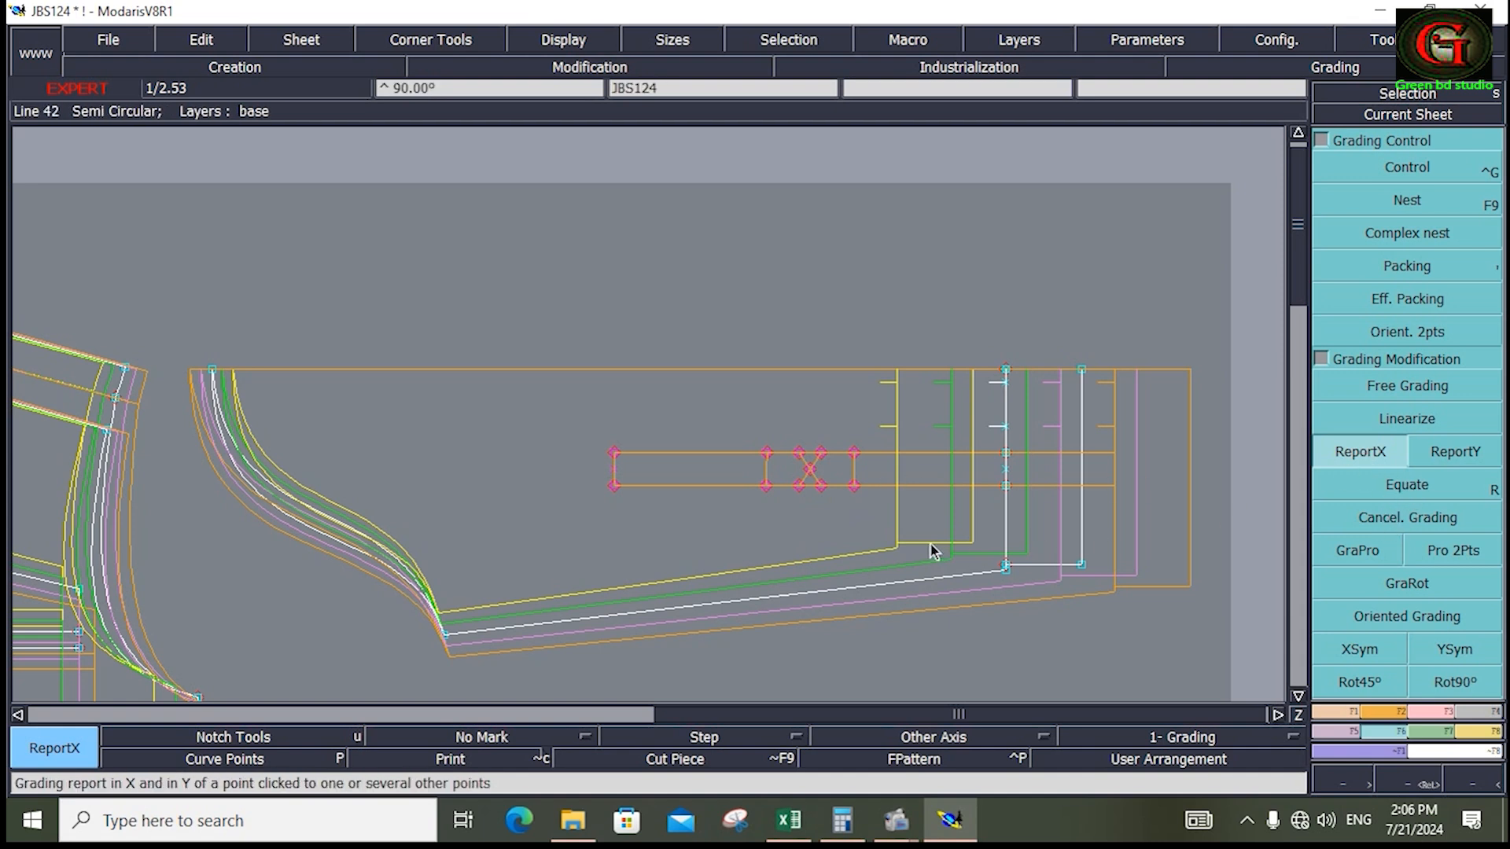
pyautogui.click(1006, 485)
pyautogui.moveTo(472, 417); pyautogui.dragTo(1135, 518)
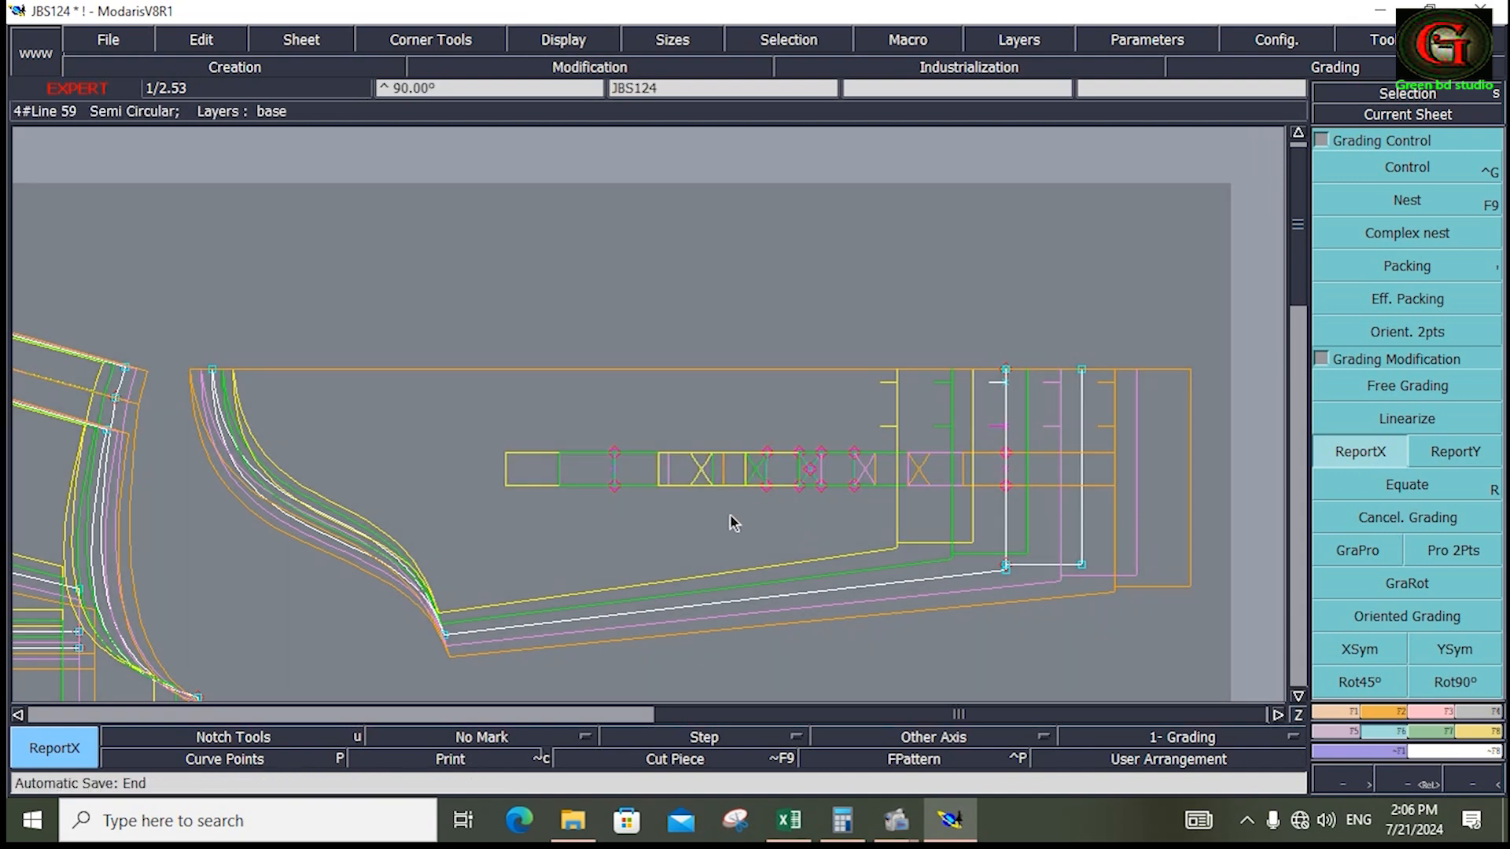
pyautogui.click(660, 556)
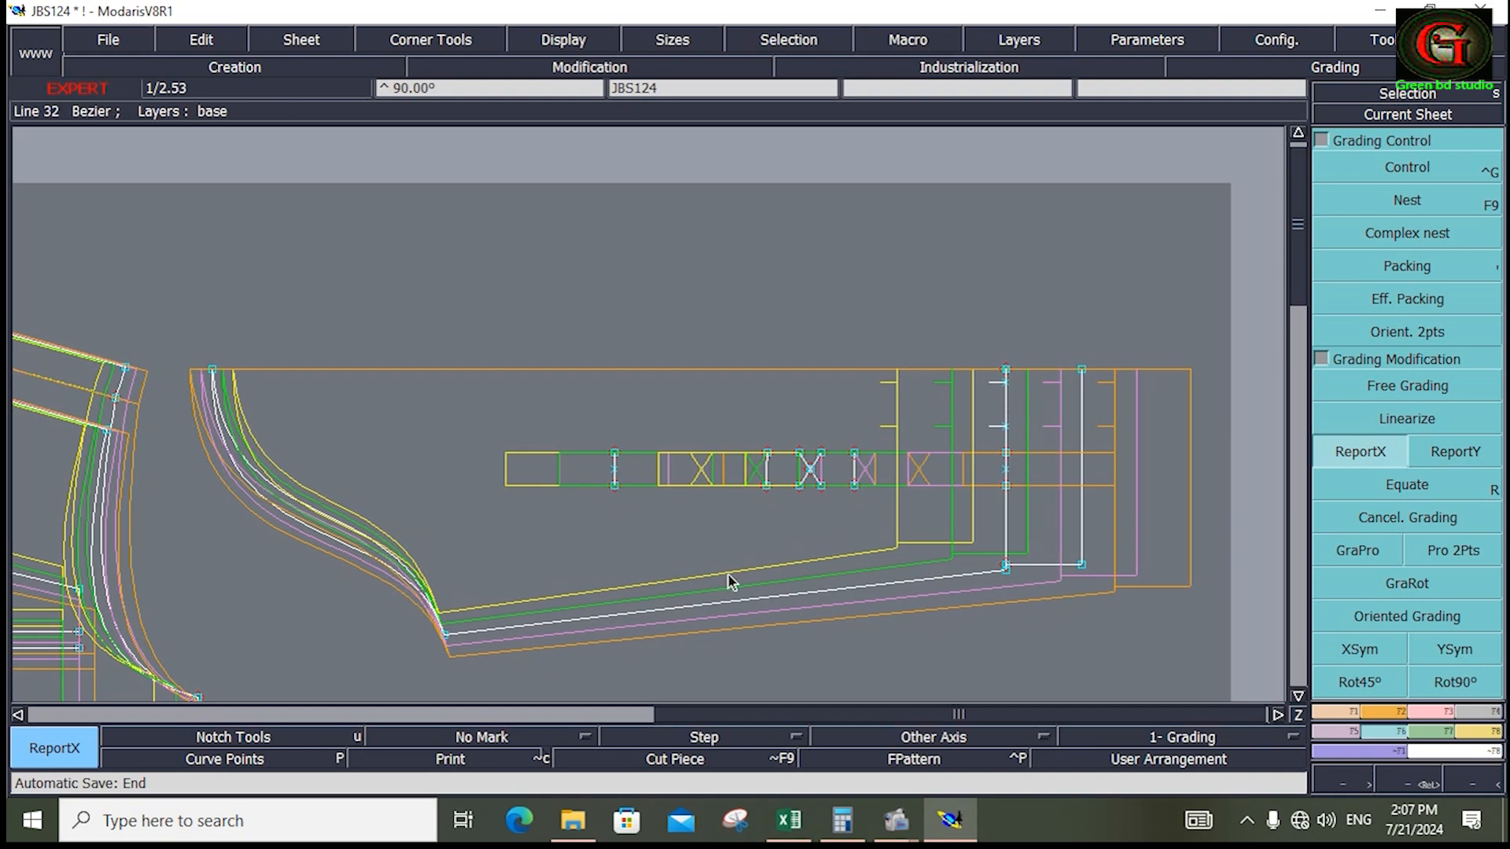
# Step: Pack the graded sizes on the sleeve's lower corner point at the cuff seam
pyautogui.click(1407, 271)
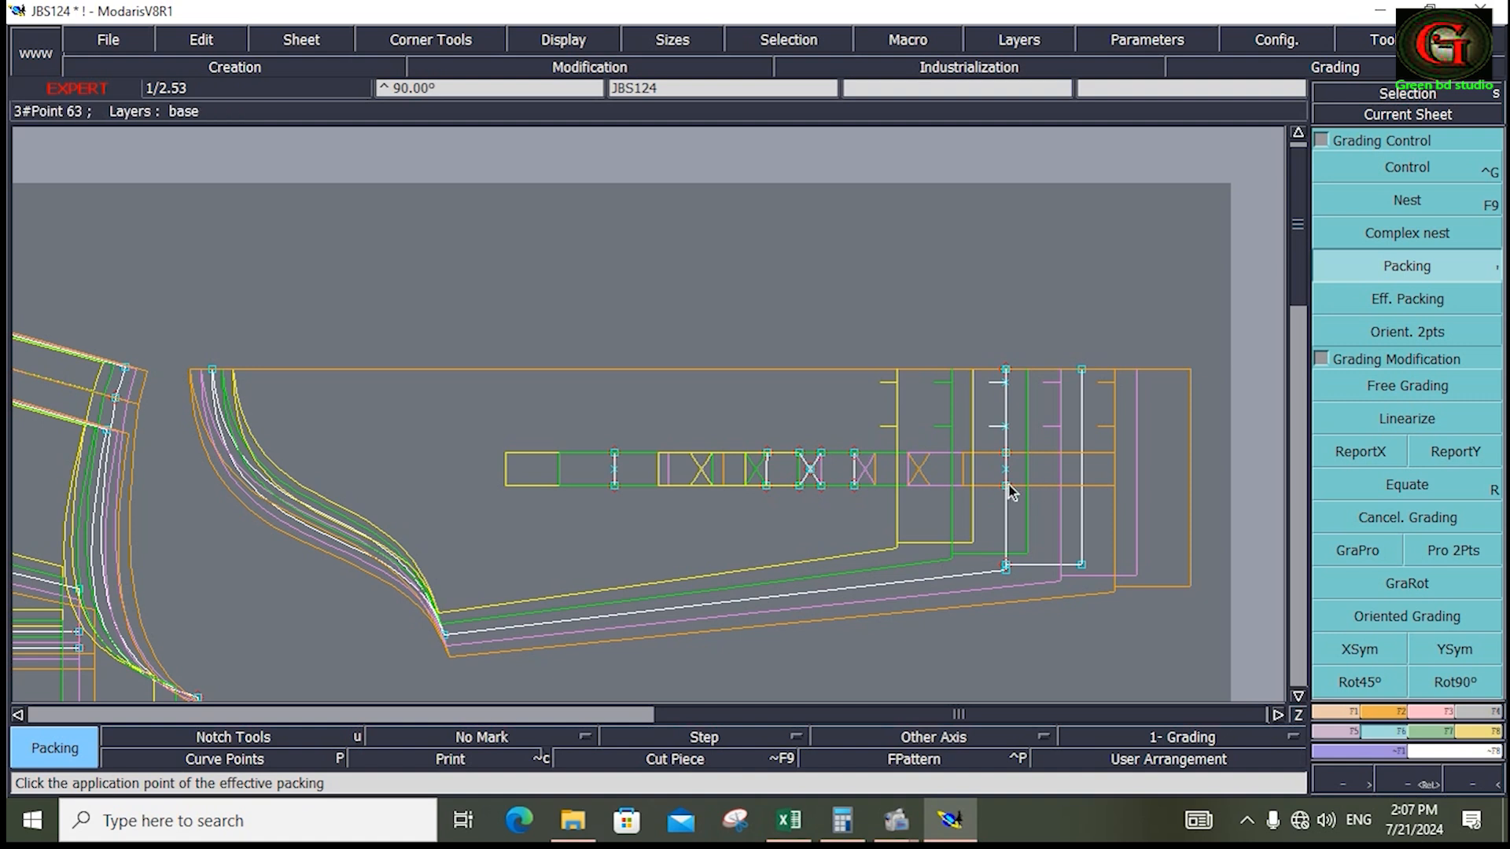
pyautogui.click(1009, 572)
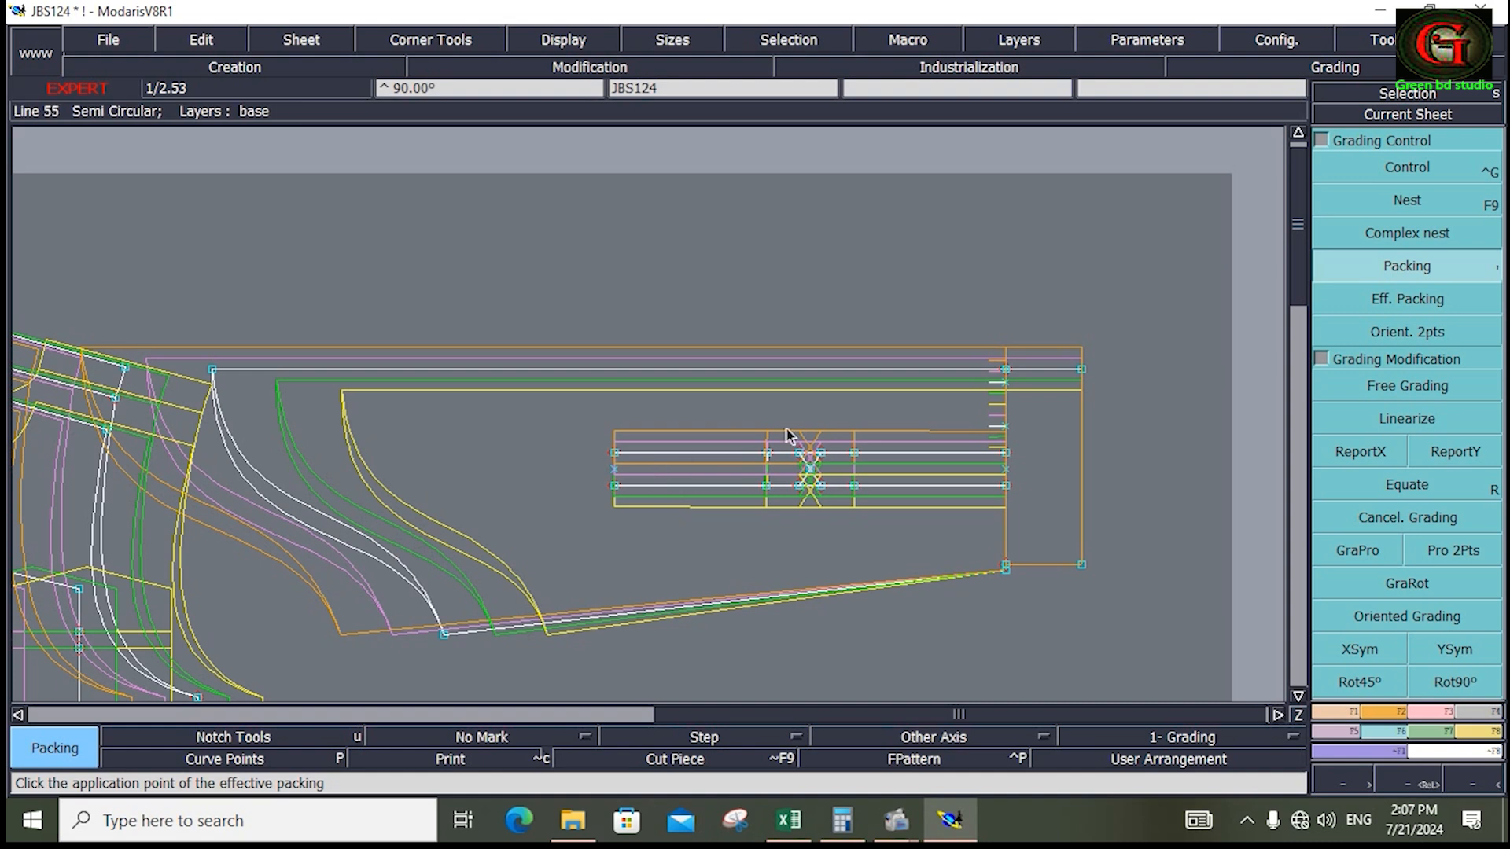
pyautogui.press('Return')
pyautogui.moveTo(731, 309); pyautogui.dragTo(1030, 542)
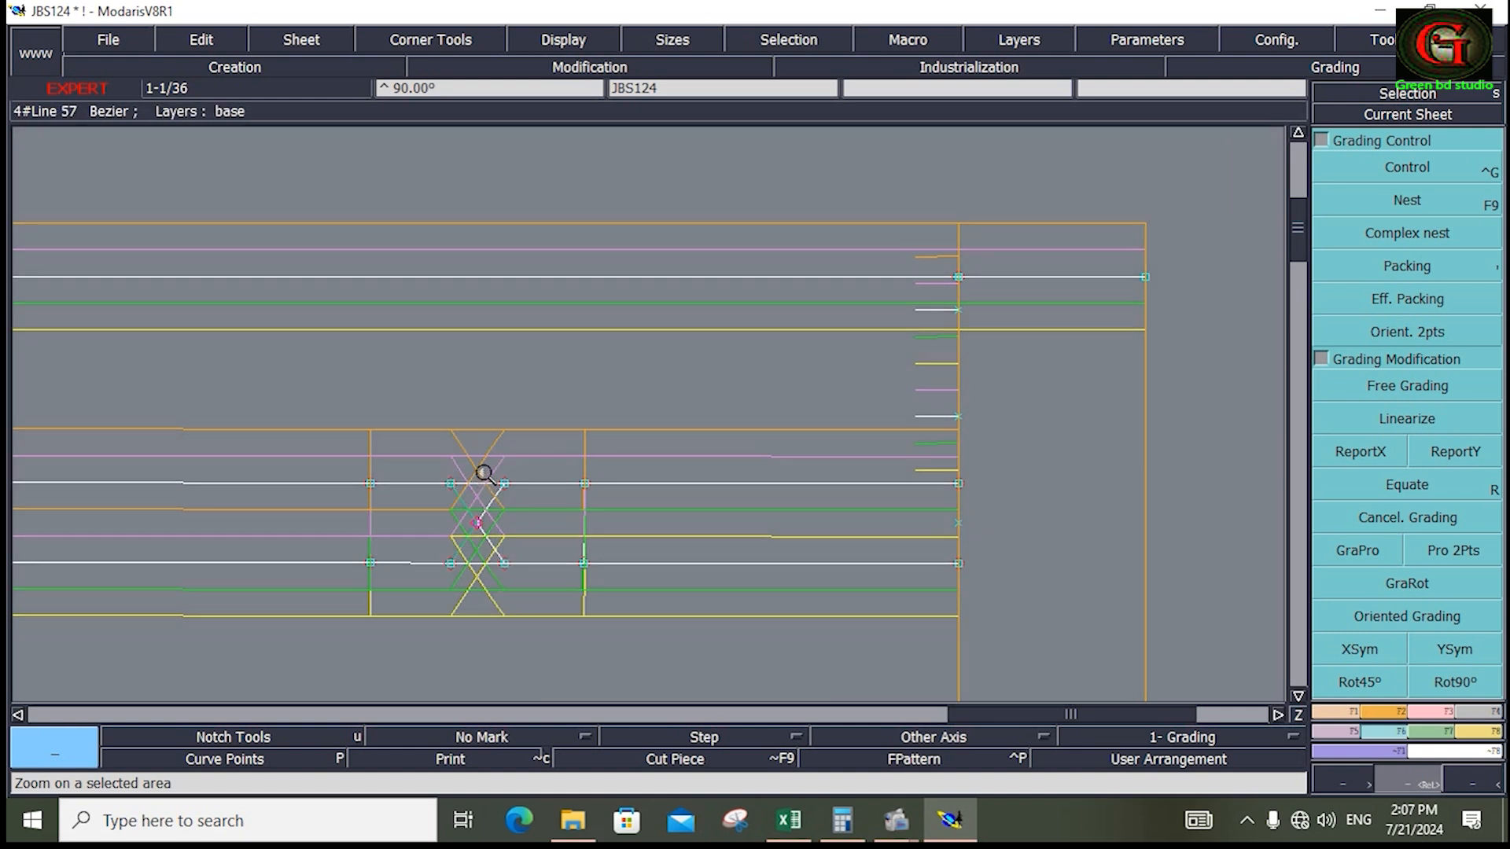
pyautogui.moveTo(481, 465); pyautogui.dragTo(529, 640)
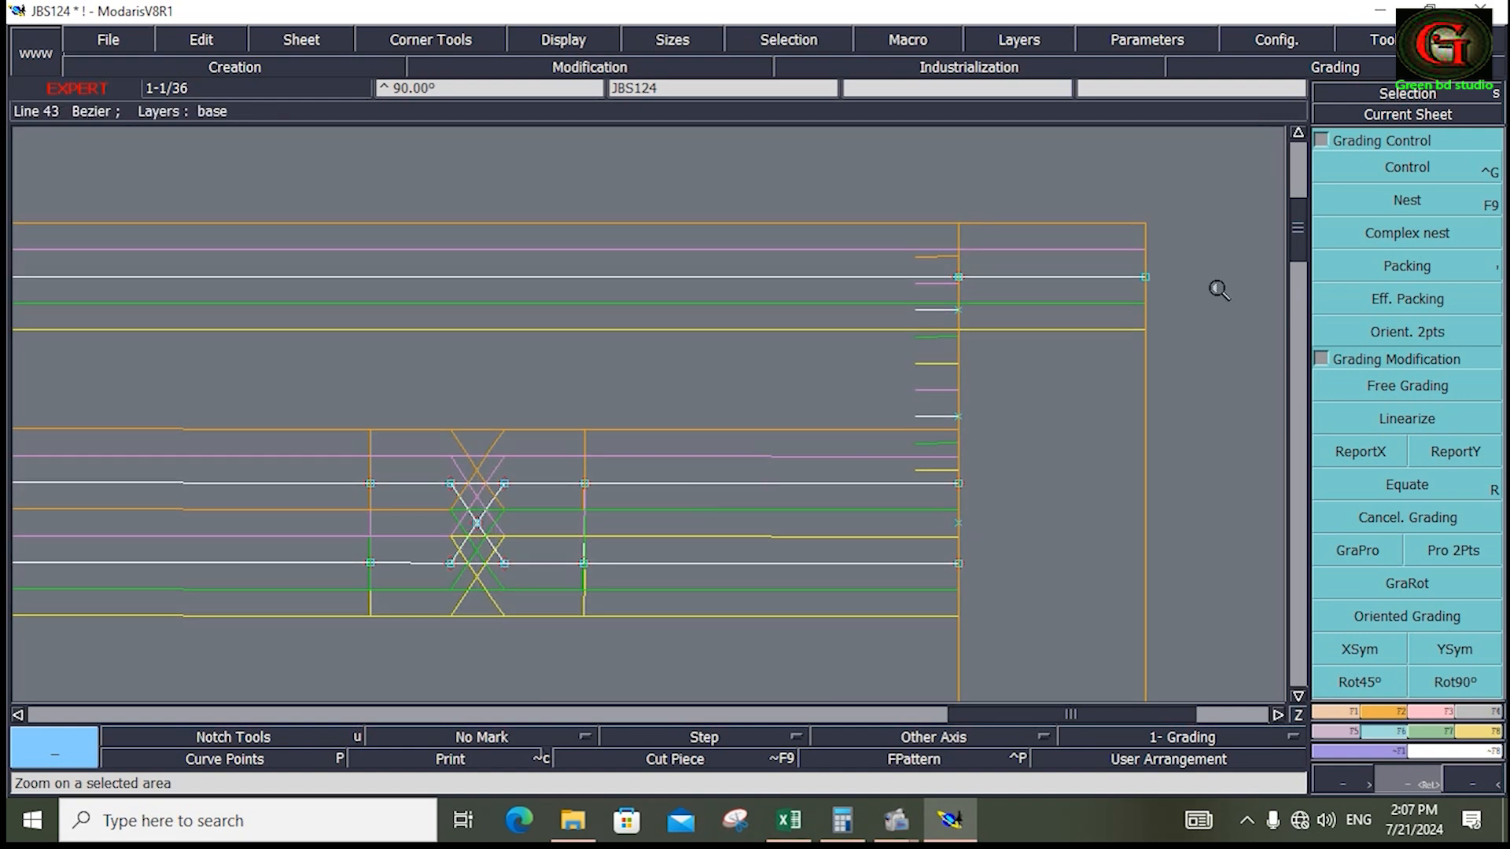
# Step: Set the placket cross's centre point ddx between sizes 8 and 10 to -0.25
pyautogui.click(1407, 168)
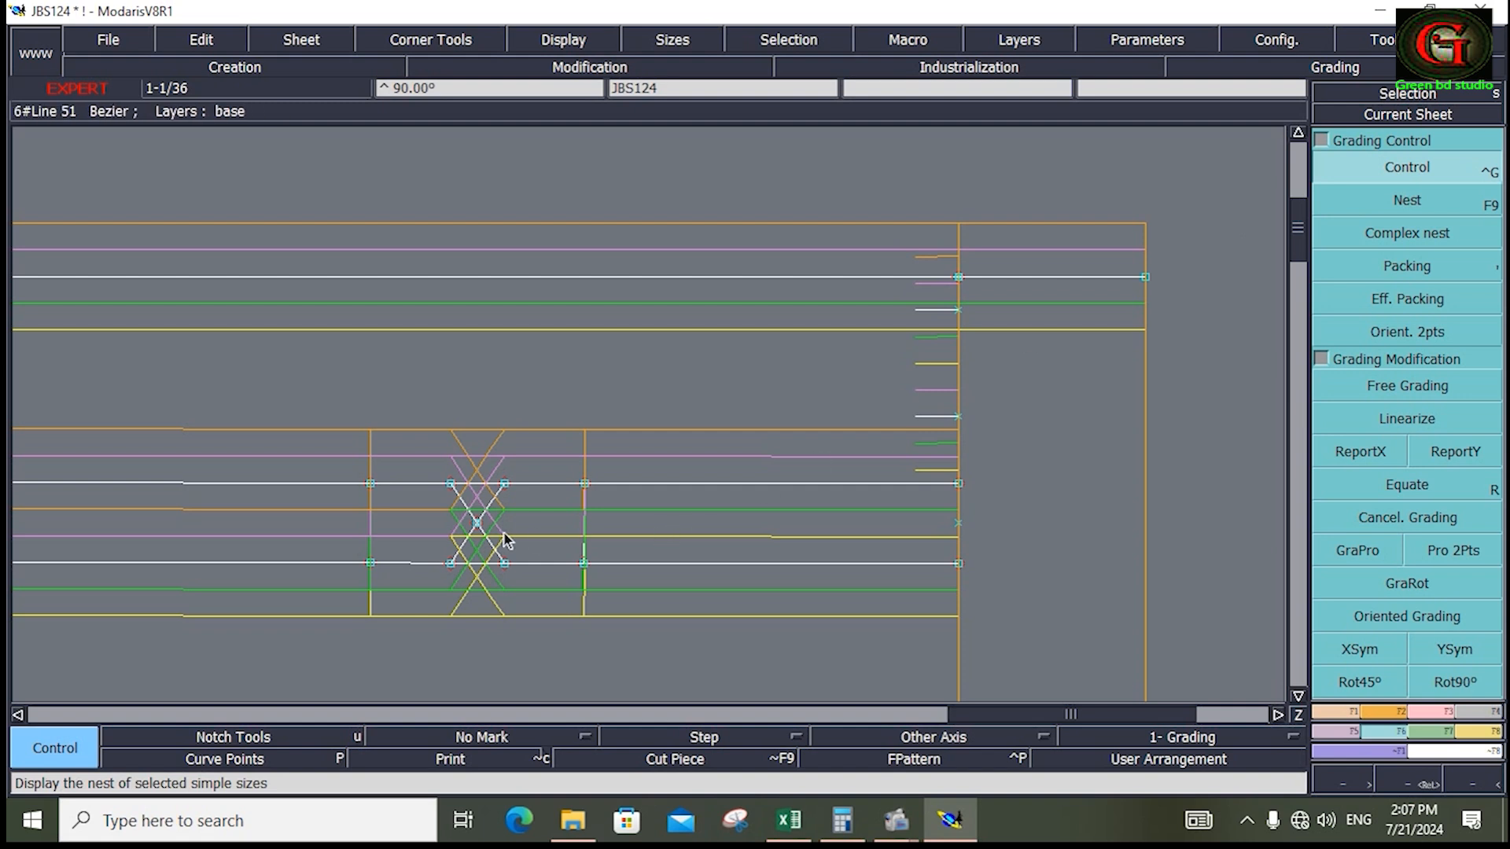
pyautogui.click(478, 523)
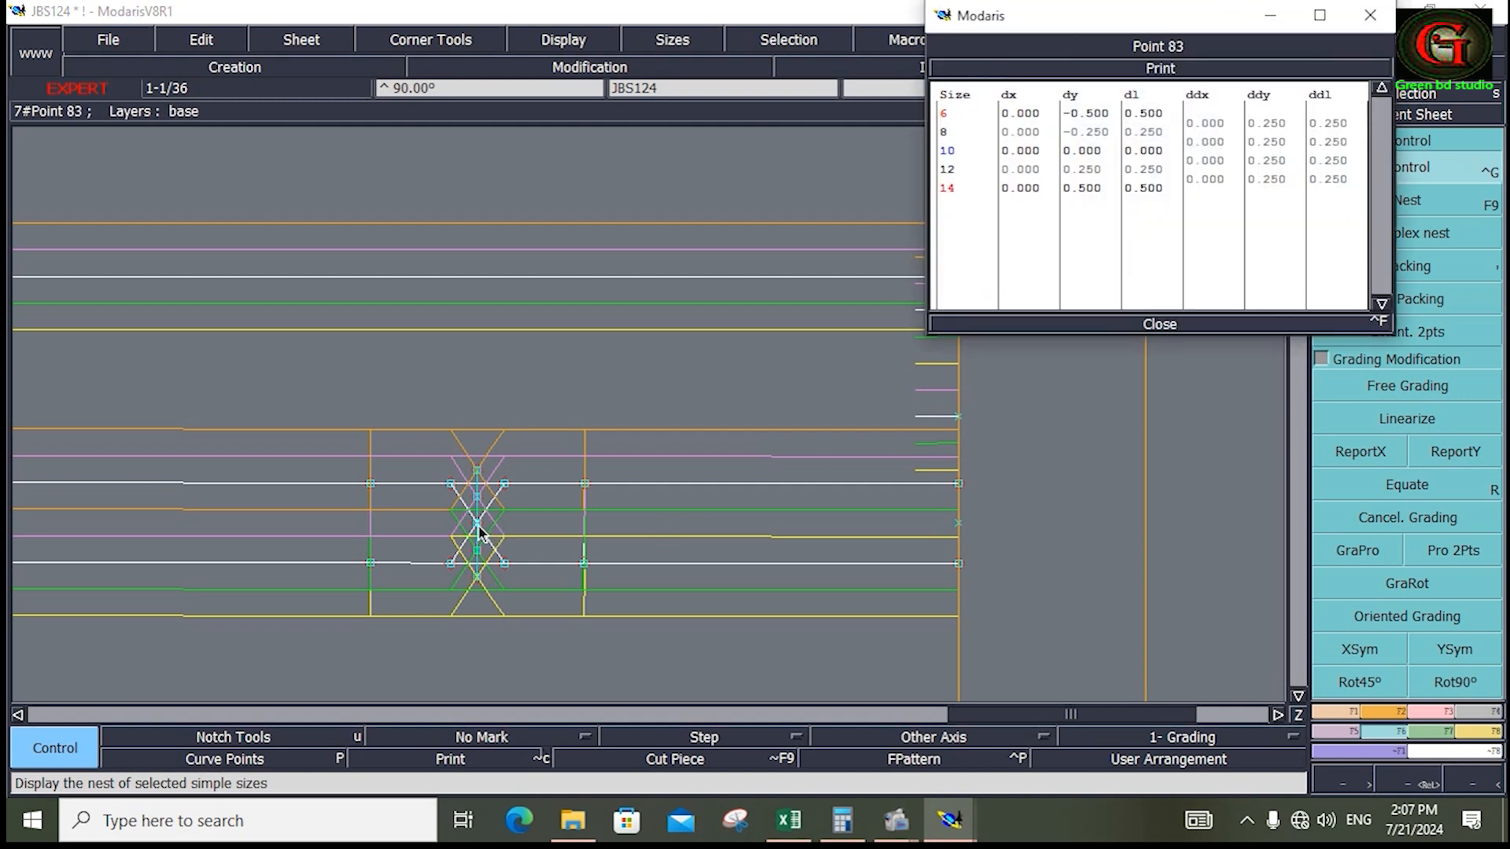
pyautogui.click(1216, 143)
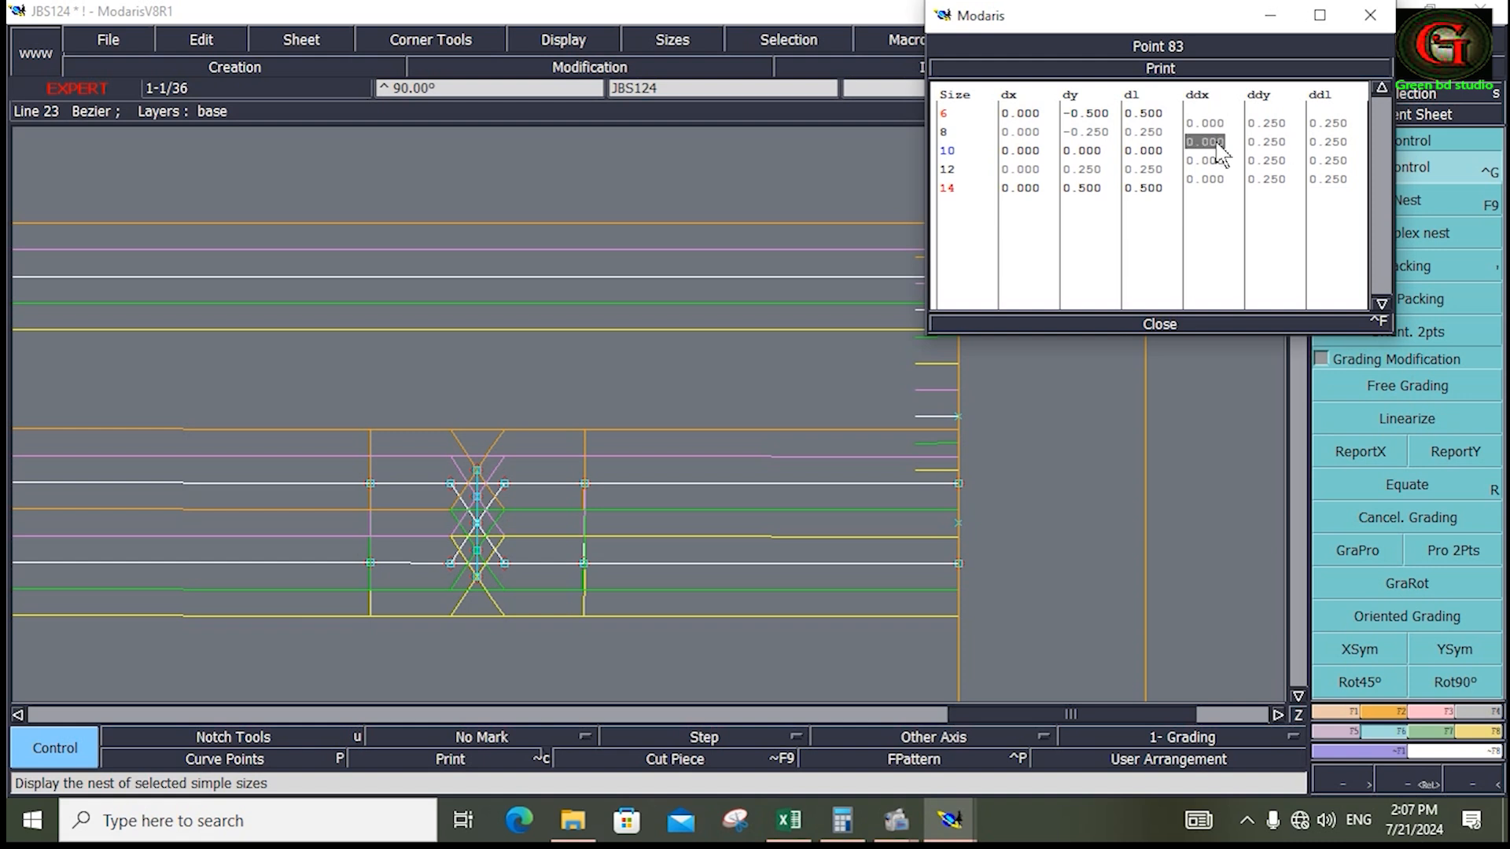
pyautogui.write('-0')
pyautogui.write('.25')
pyautogui.press('Return')
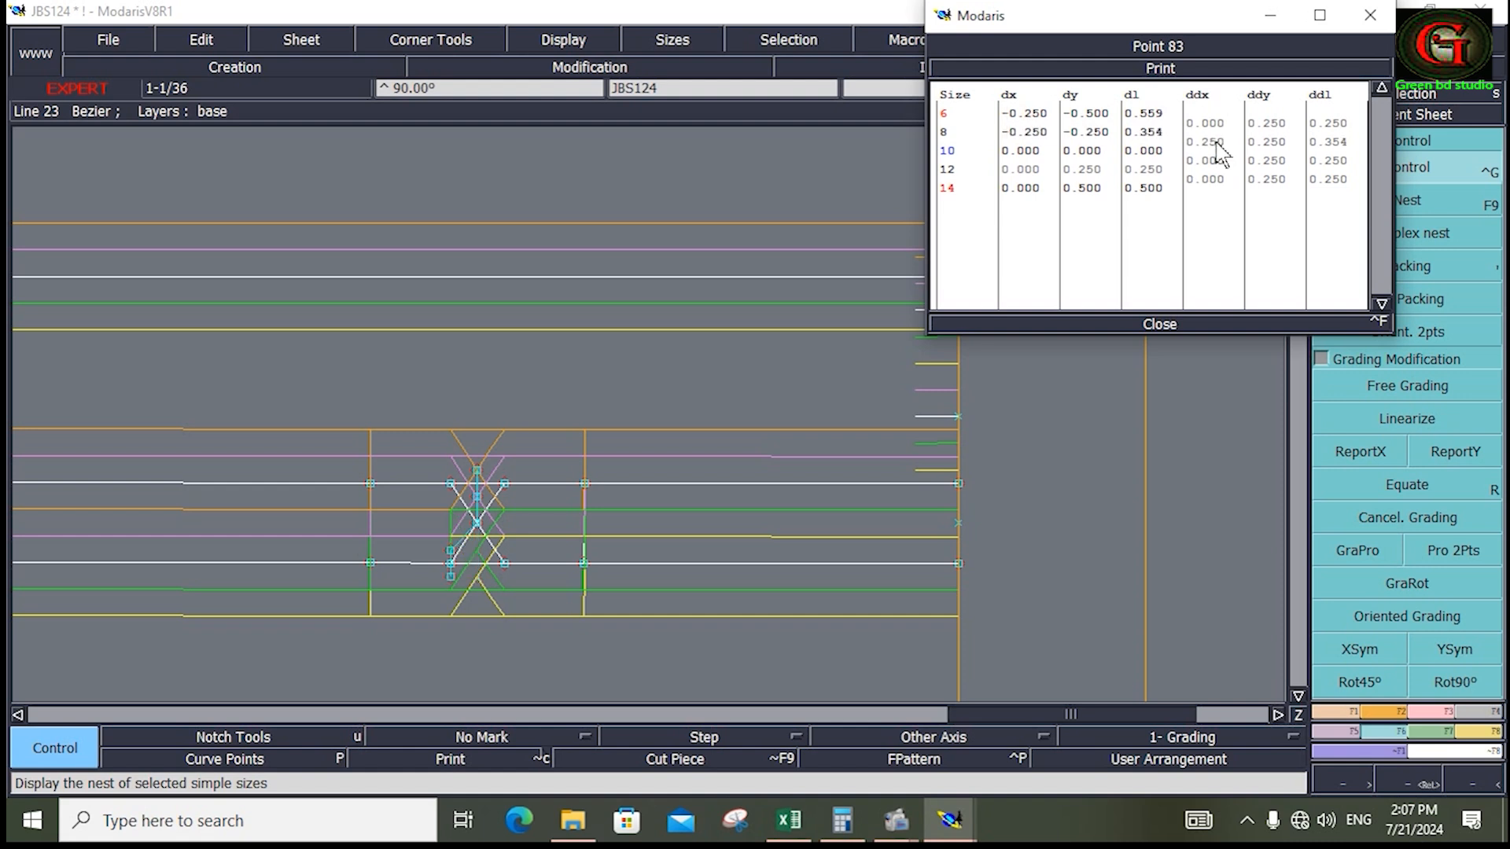
pyautogui.click(1216, 143)
pyautogui.write('-0.25')
pyautogui.press('Return')
# Step: Set the same centre point's ddx between sizes 12 and 14 to -0.25 and close its grading table
pyautogui.click(1212, 179)
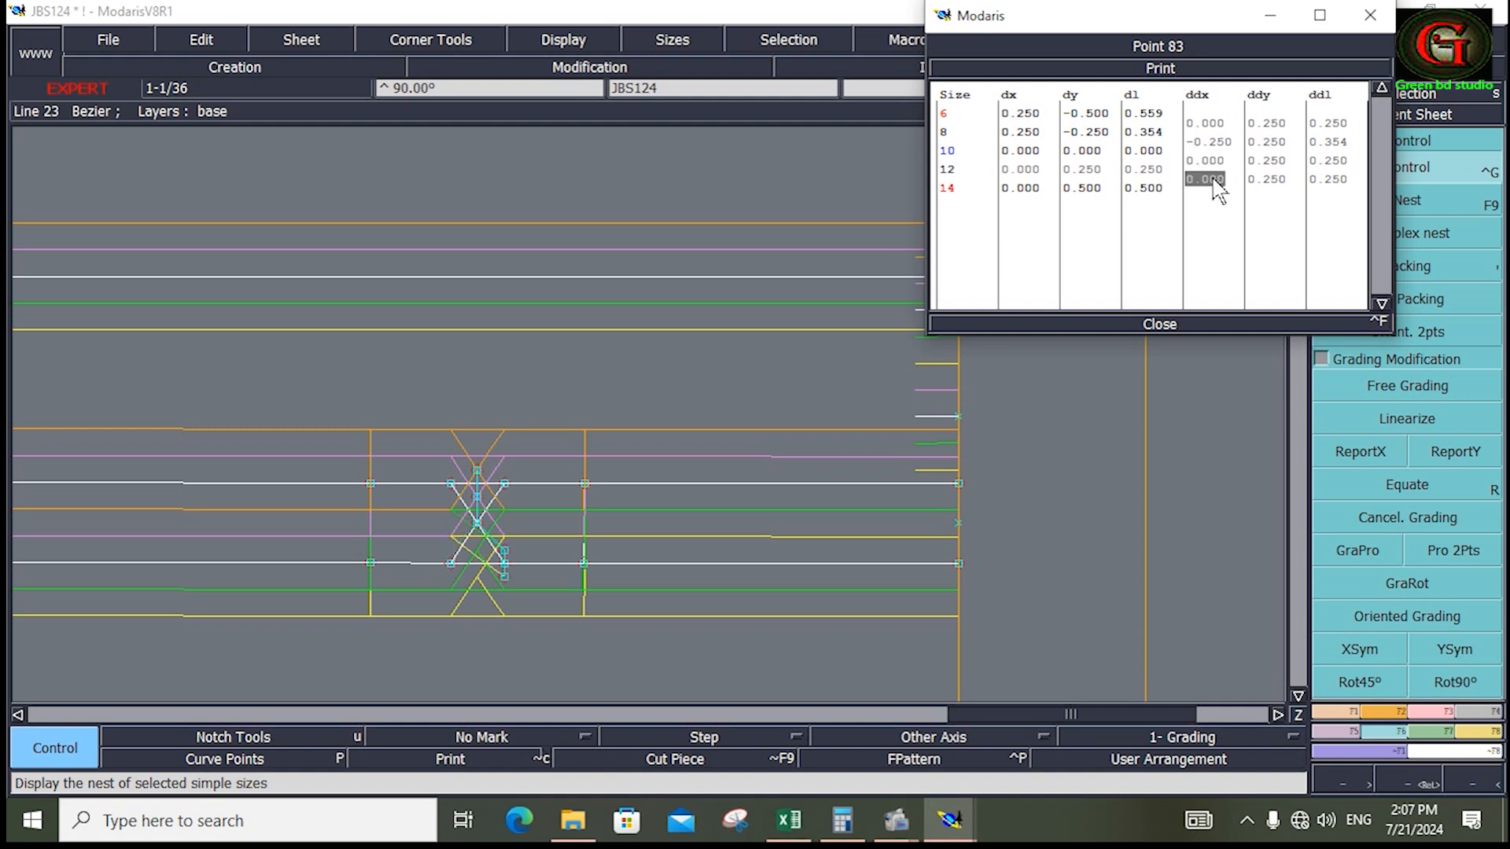
pyautogui.write('-0.25')
pyautogui.press('Return')
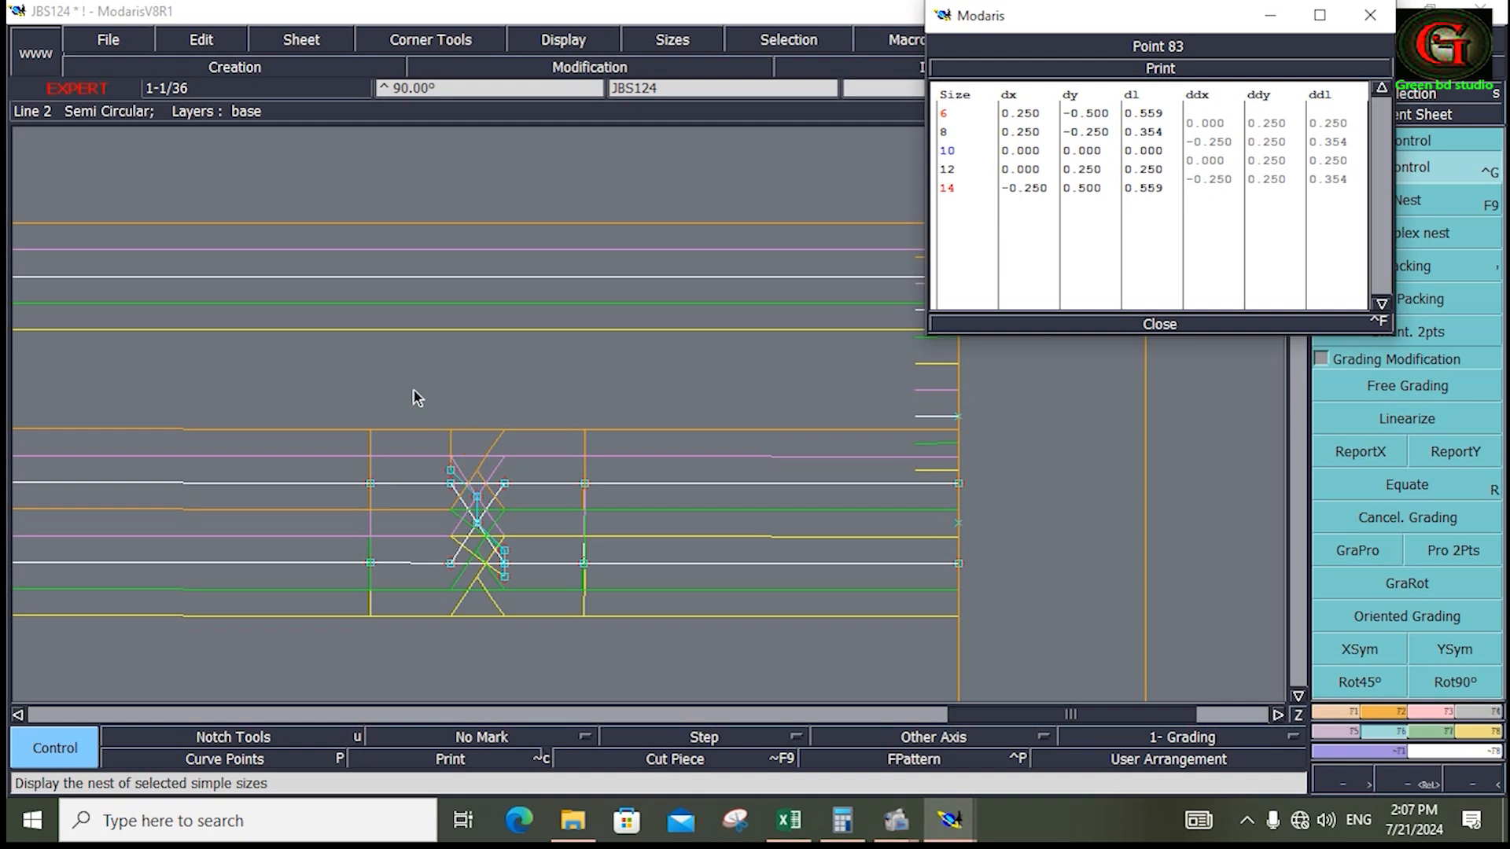
pyautogui.click(1161, 324)
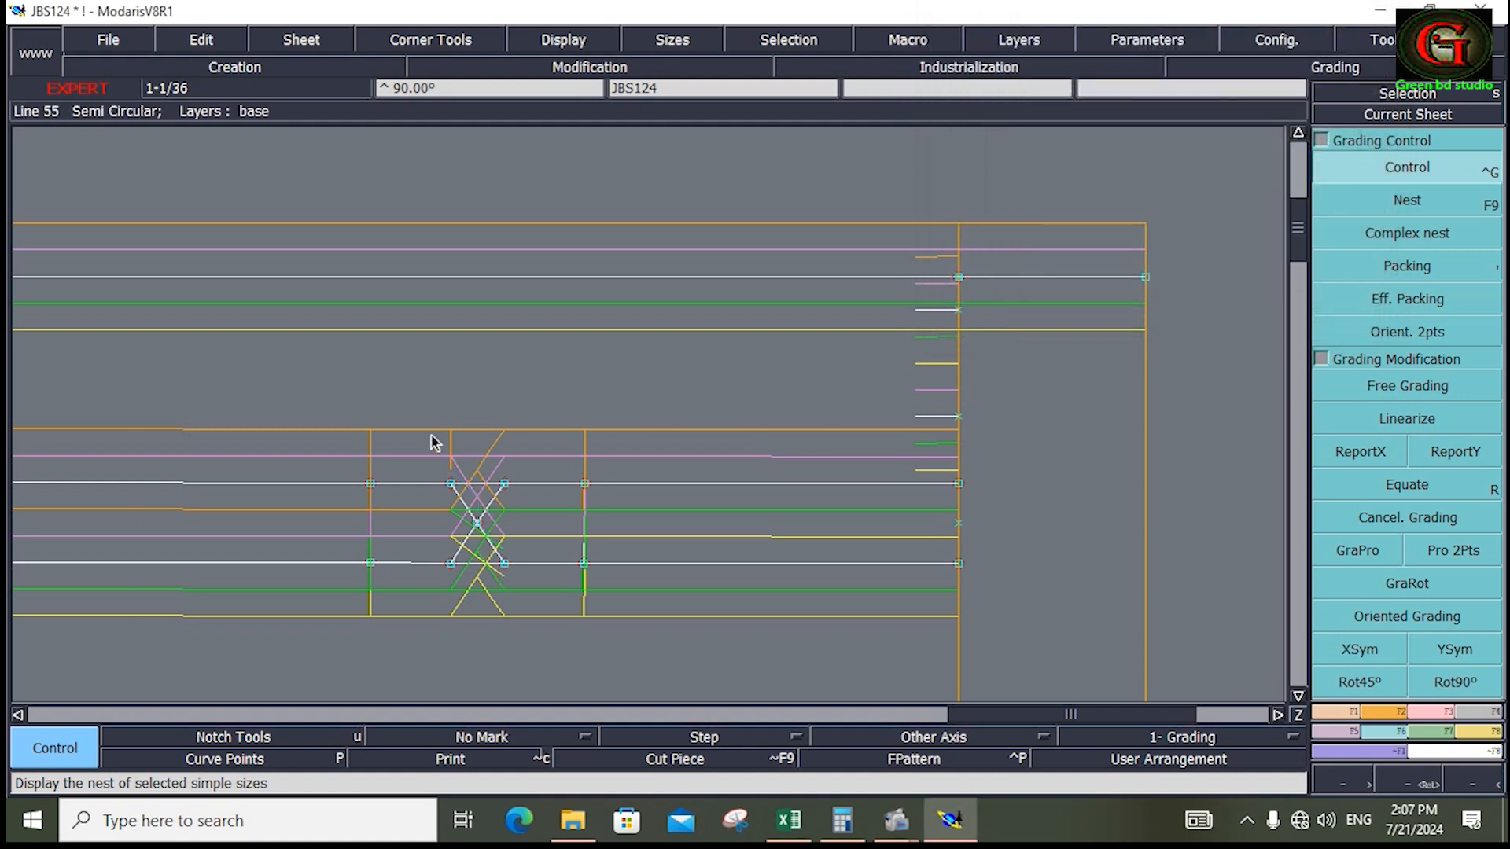
# Step: Copy the centre point's X grading to the corner points of the placket cross with ReportX
pyautogui.moveTo(407, 406); pyautogui.dragTo(545, 657)
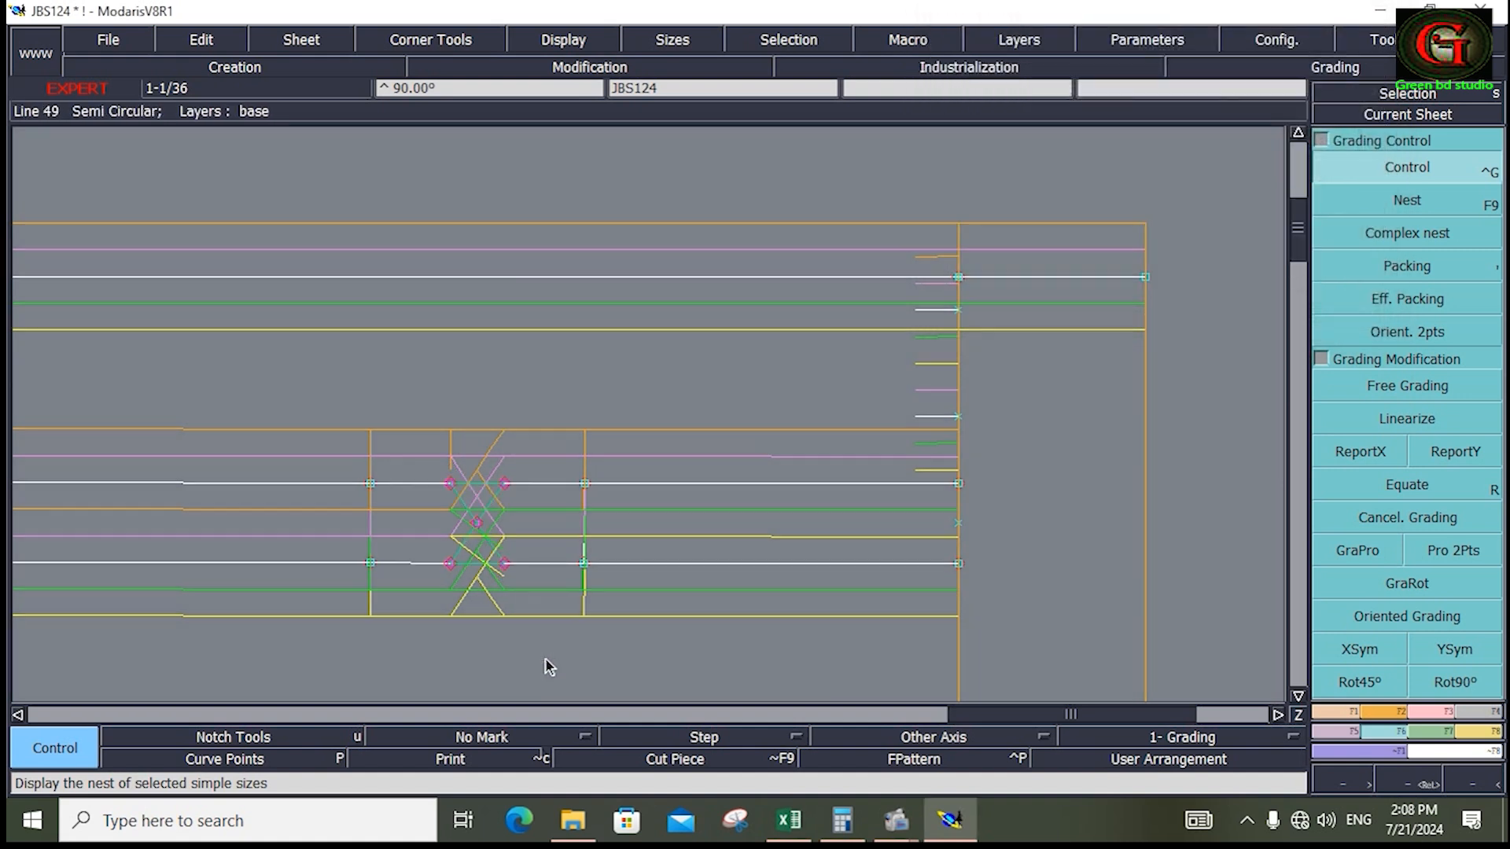
pyautogui.click(1358, 459)
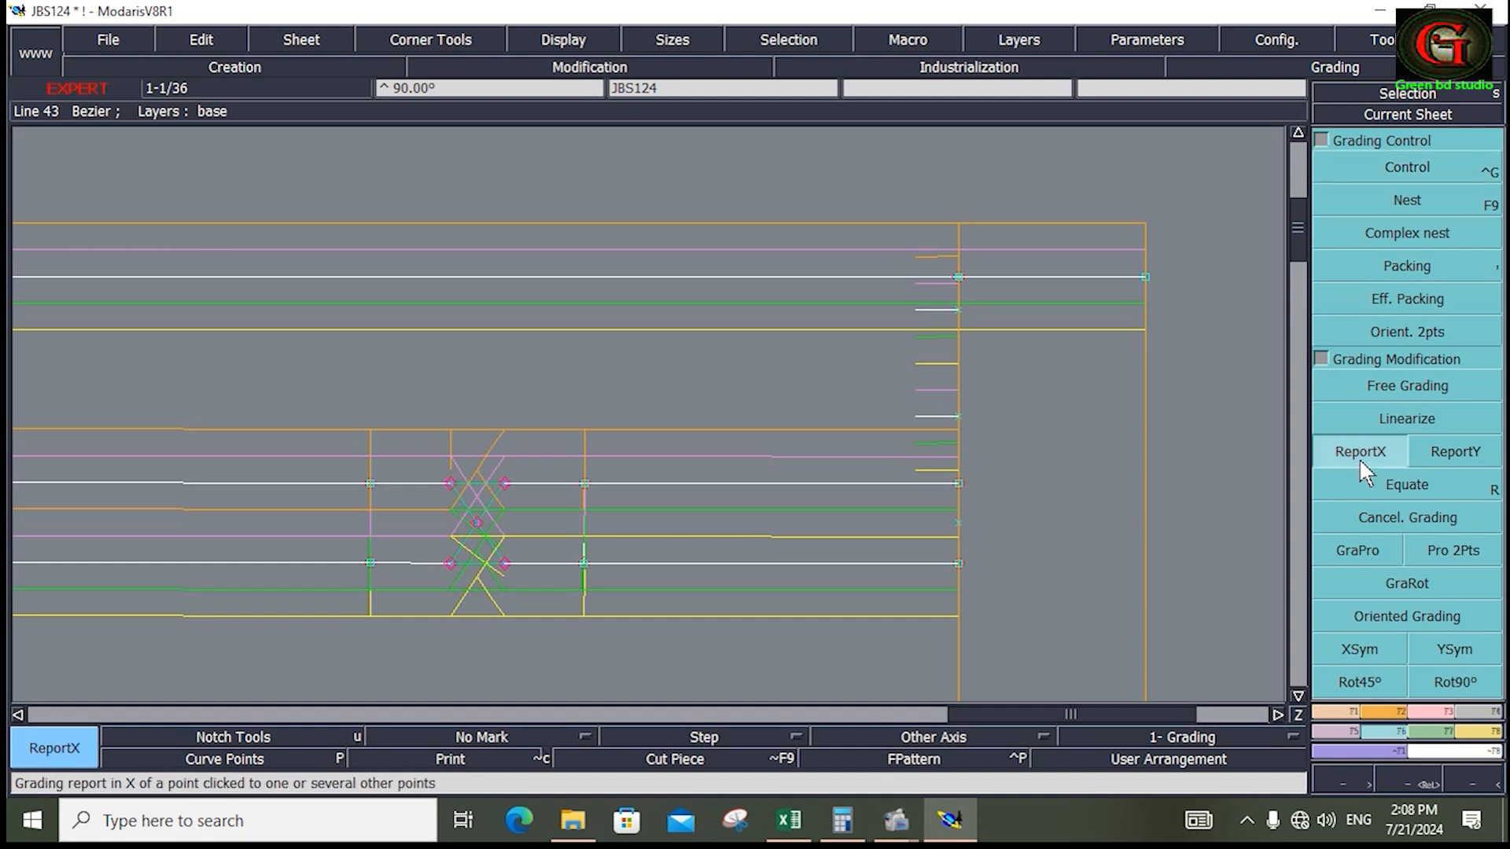
pyautogui.click(475, 523)
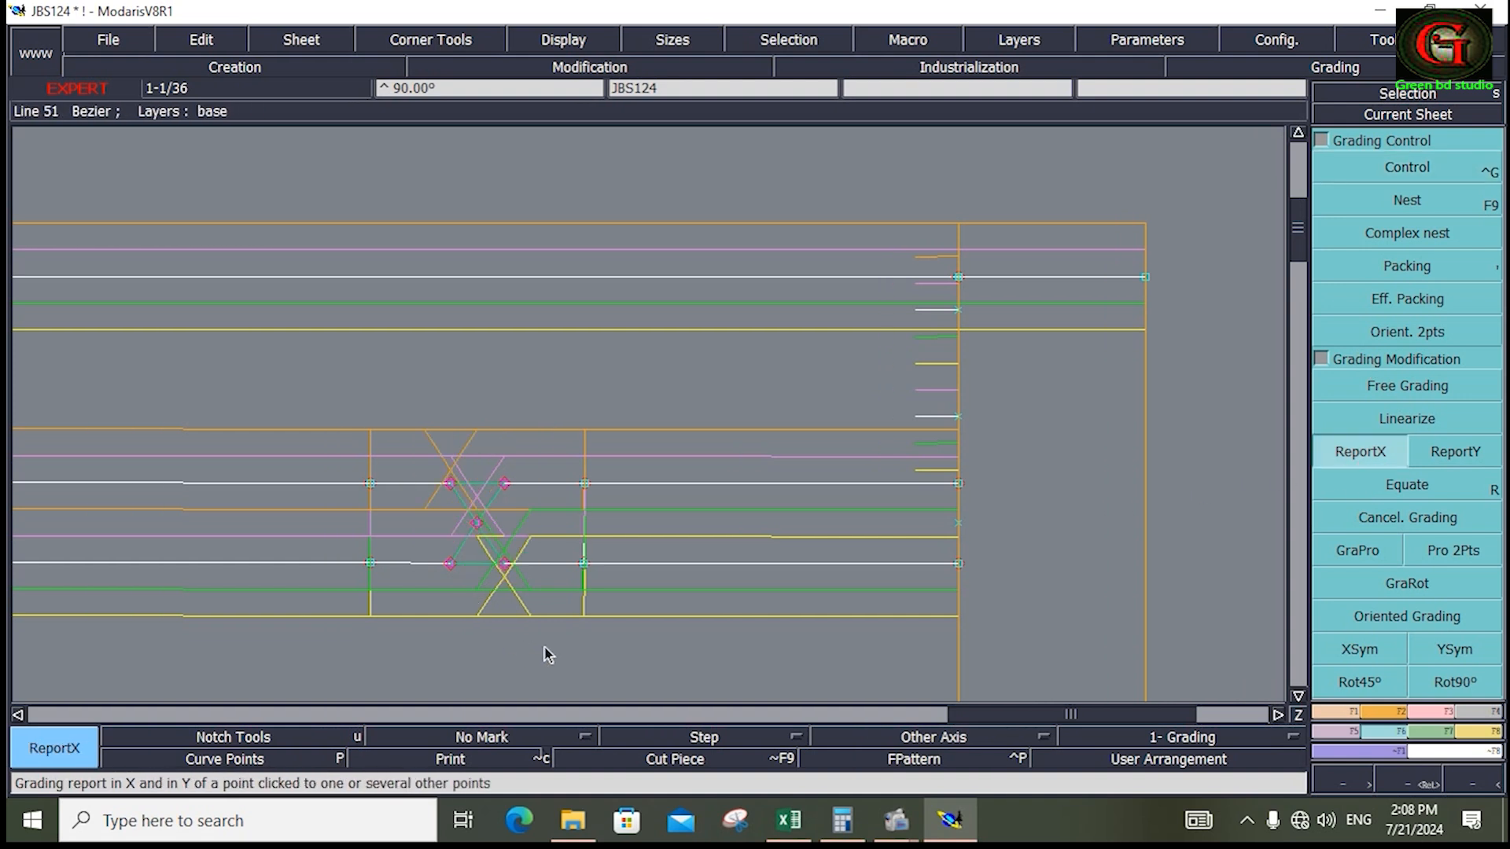
# Step: Pack the graded sizes on the centre point of the placket cross
pyautogui.click(567, 650)
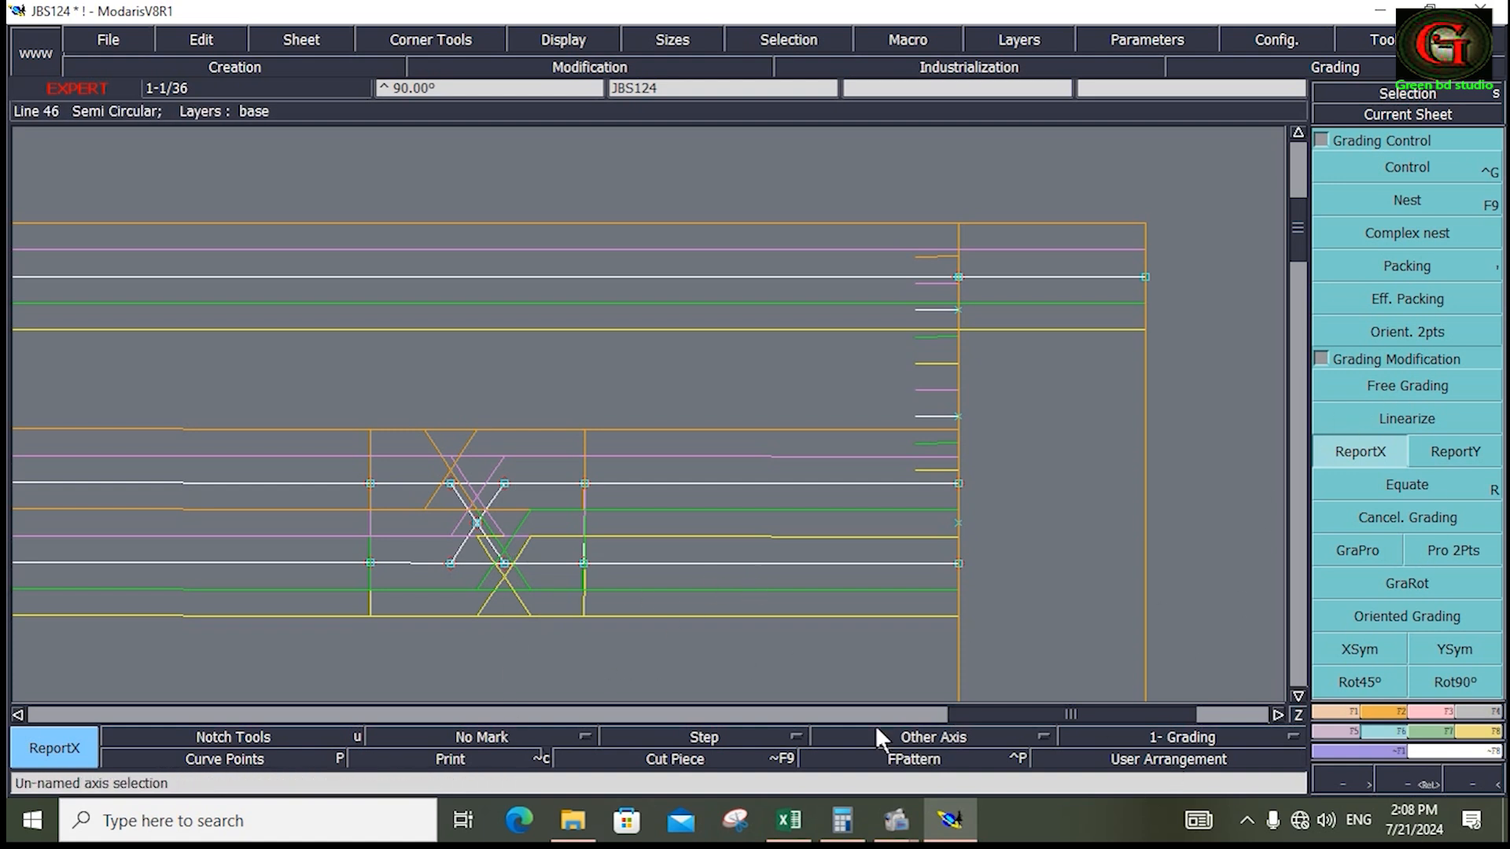
pyautogui.moveTo(981, 713); pyautogui.dragTo(960, 712)
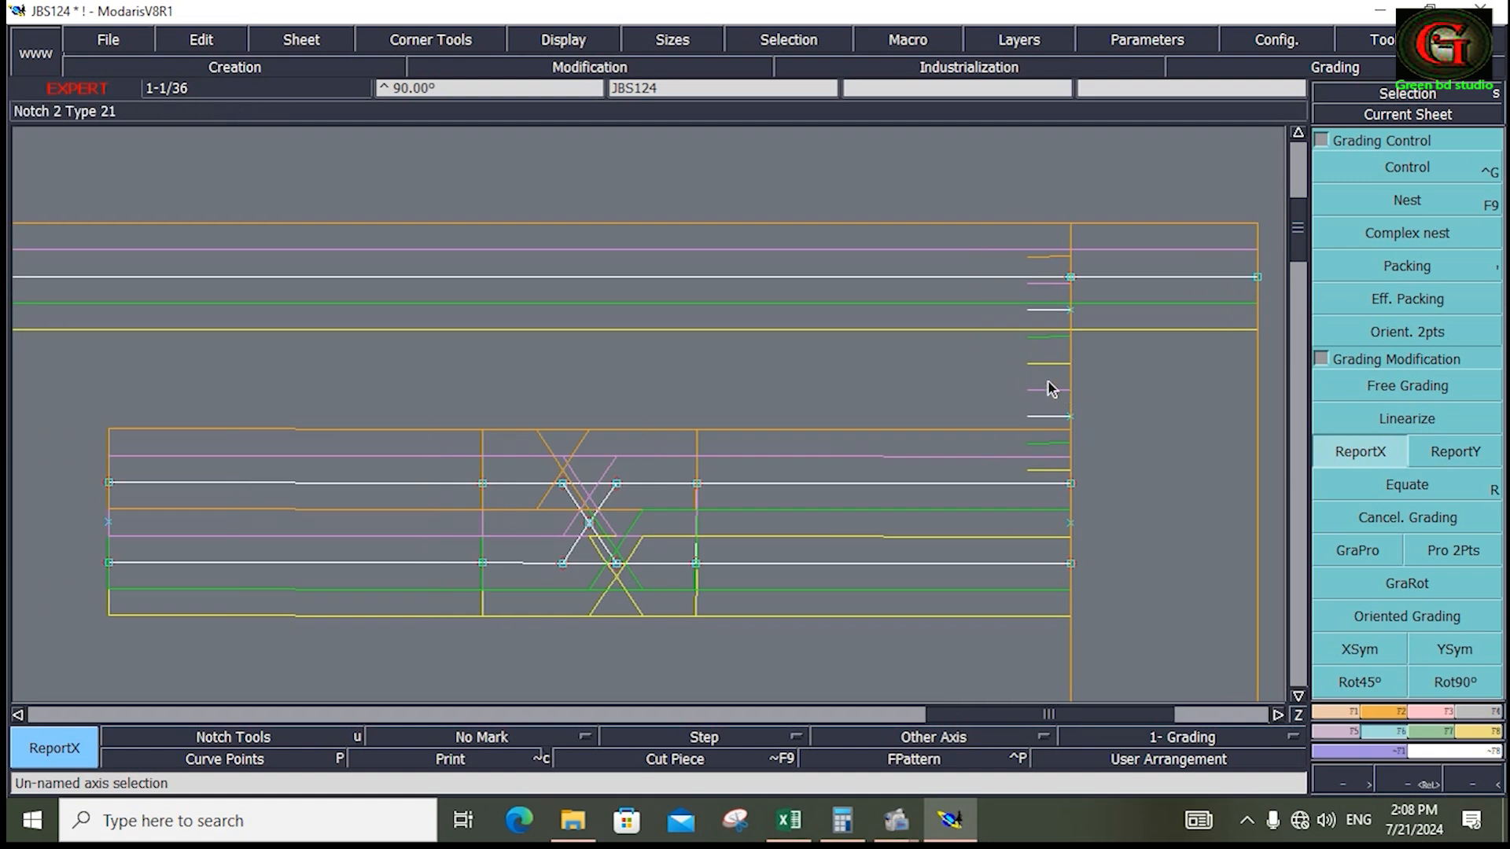
pyautogui.moveTo(1048, 381); pyautogui.dragTo(1109, 675)
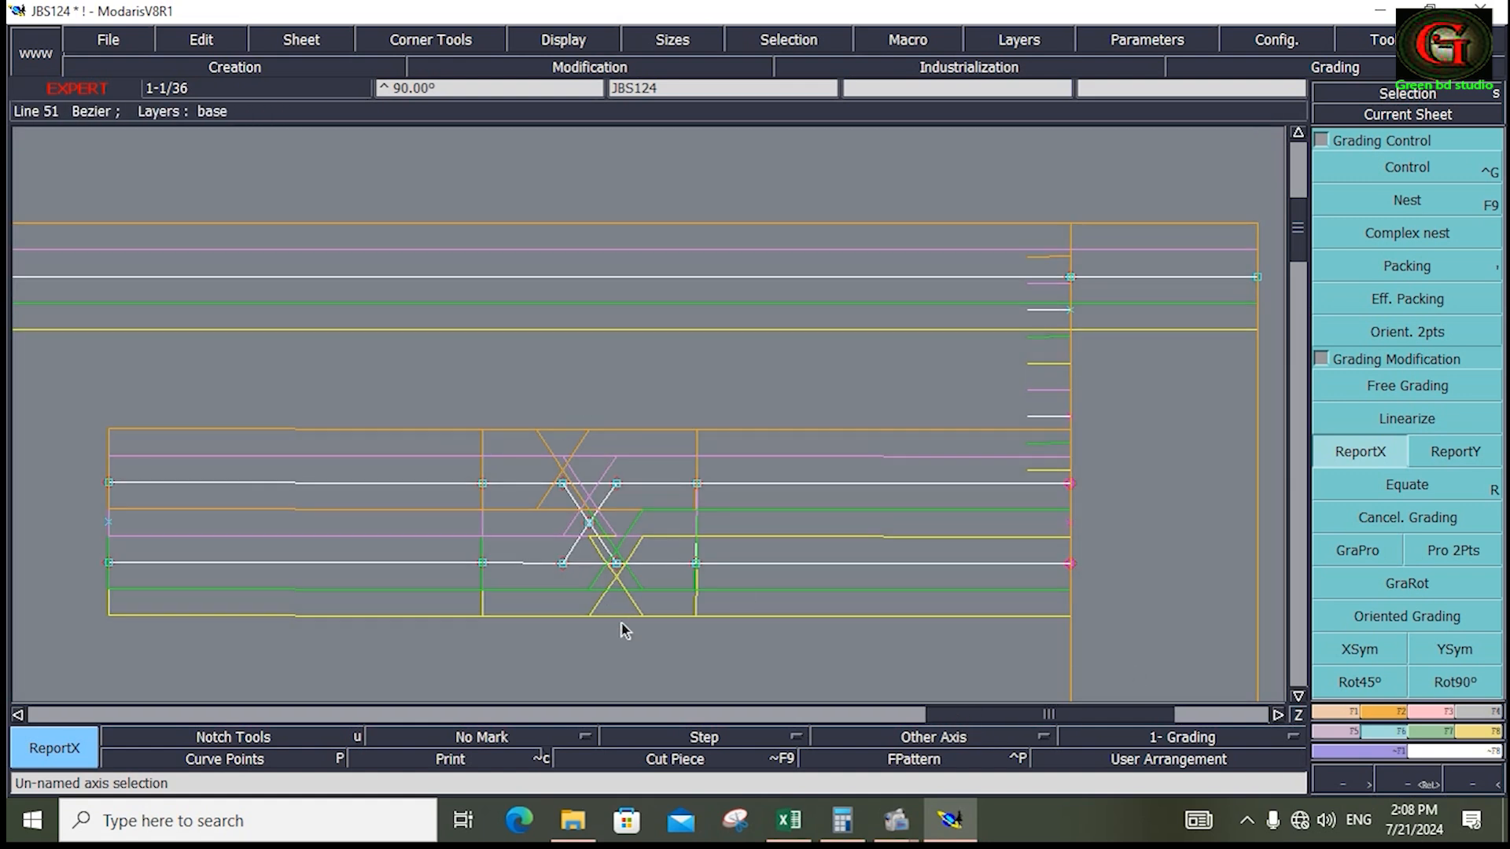
pyautogui.click(605, 664)
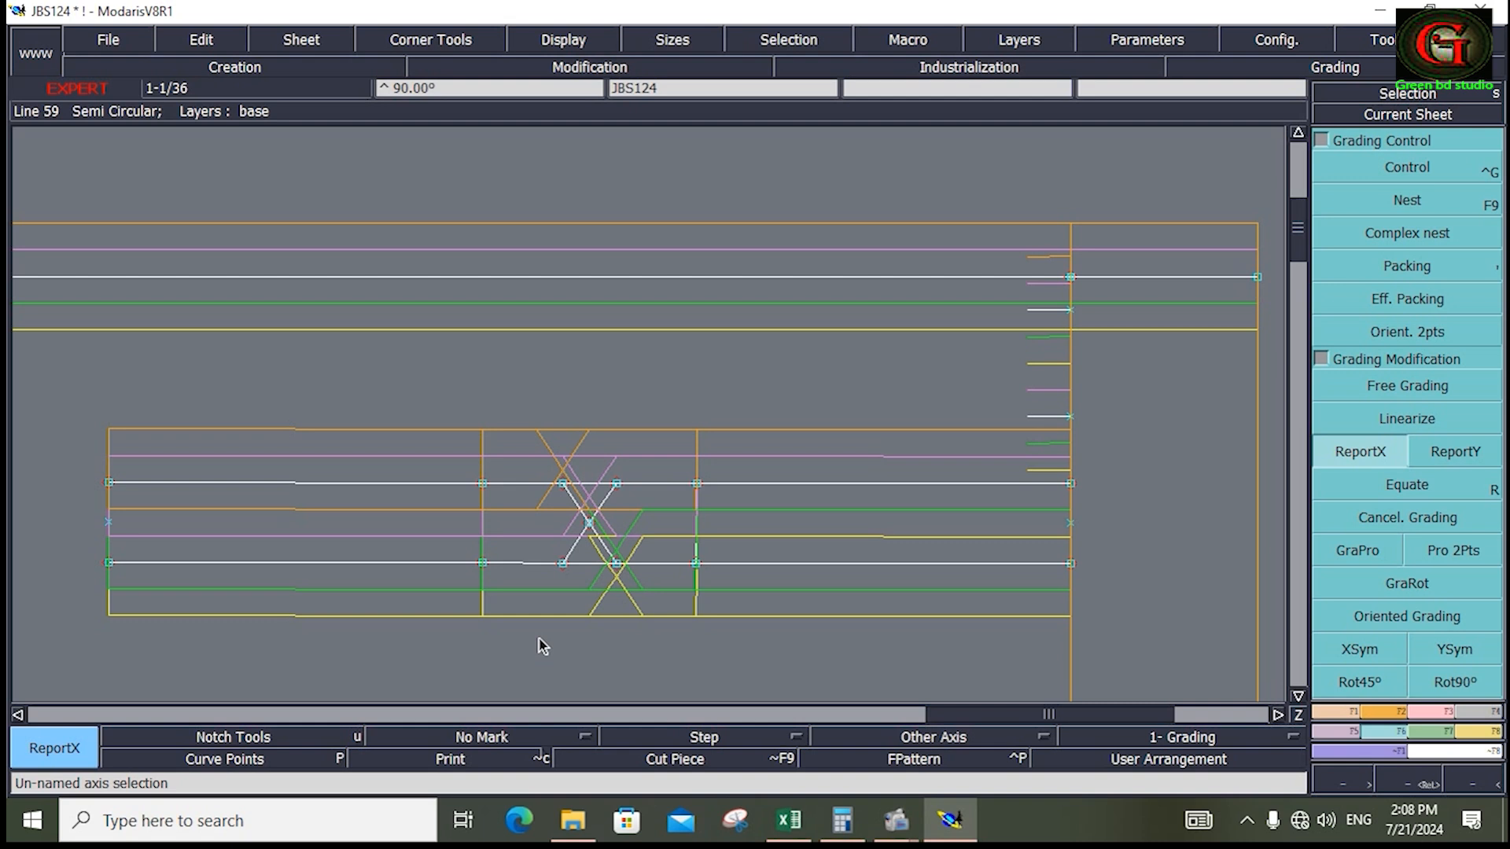
pyautogui.click(1420, 268)
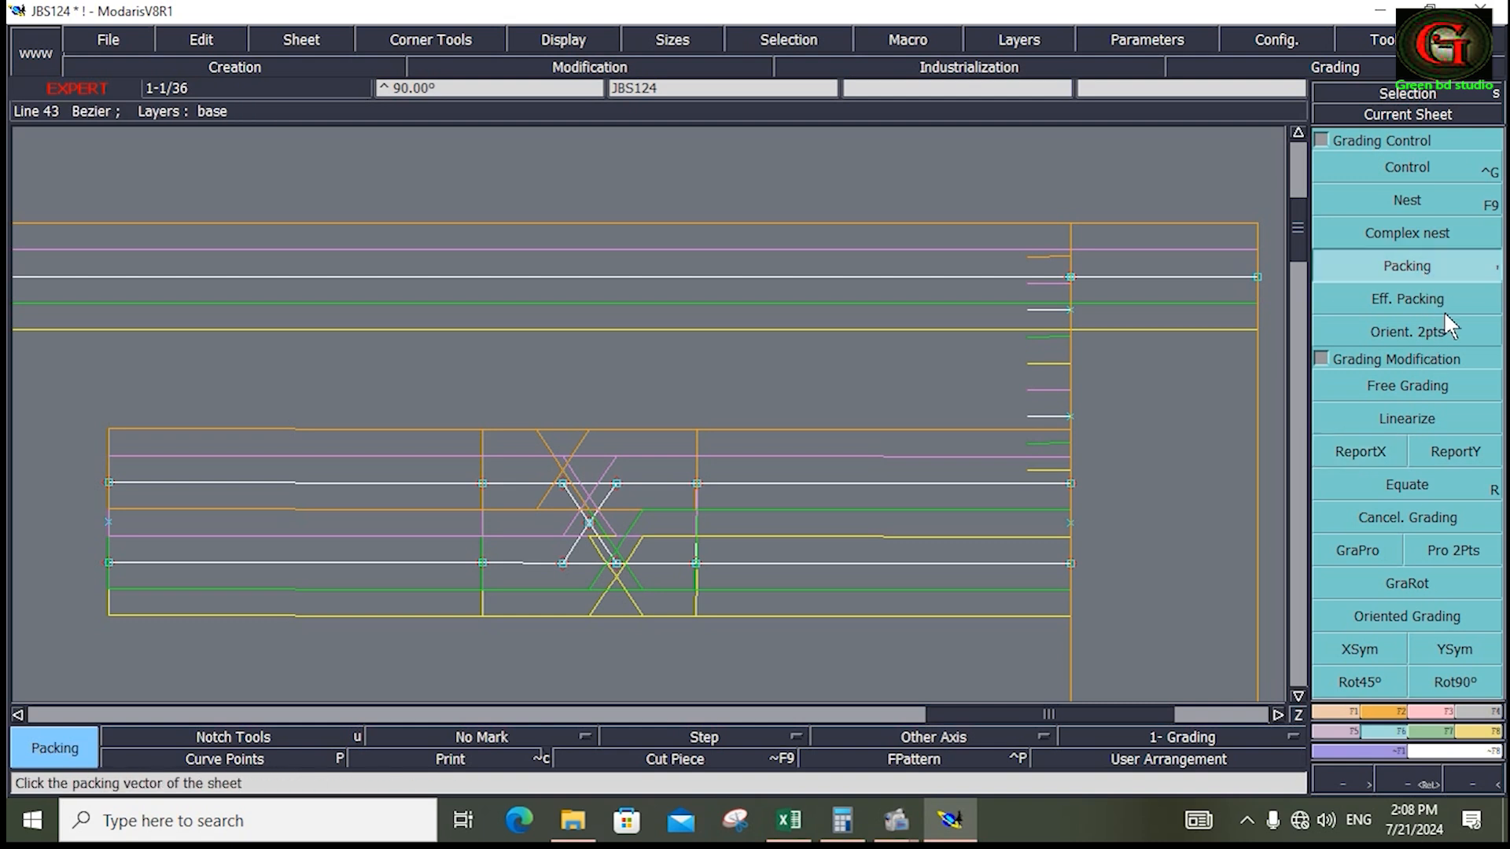
pyautogui.click(617, 483)
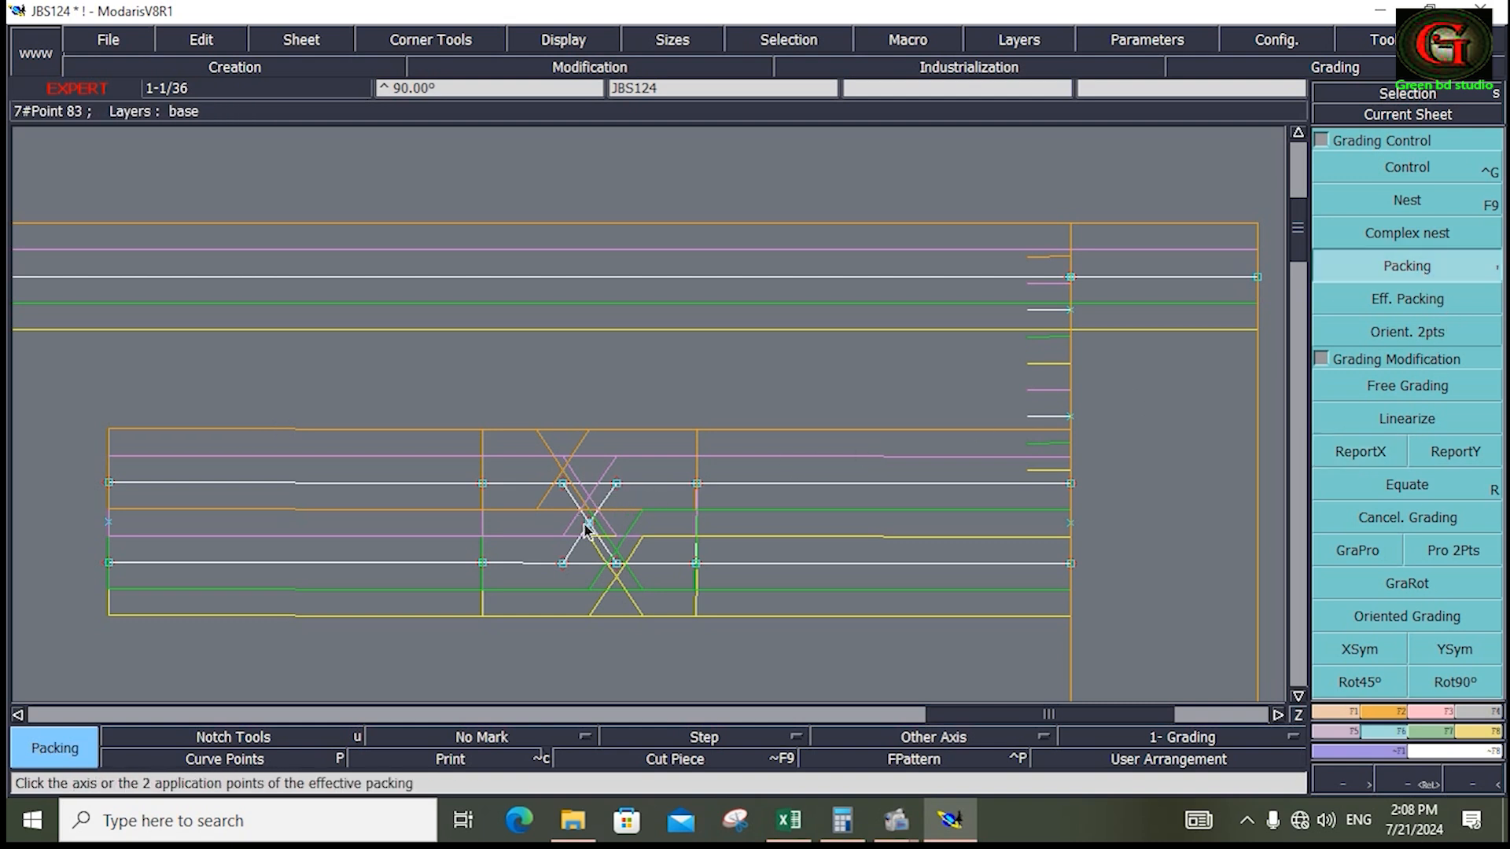
pyautogui.click(587, 524)
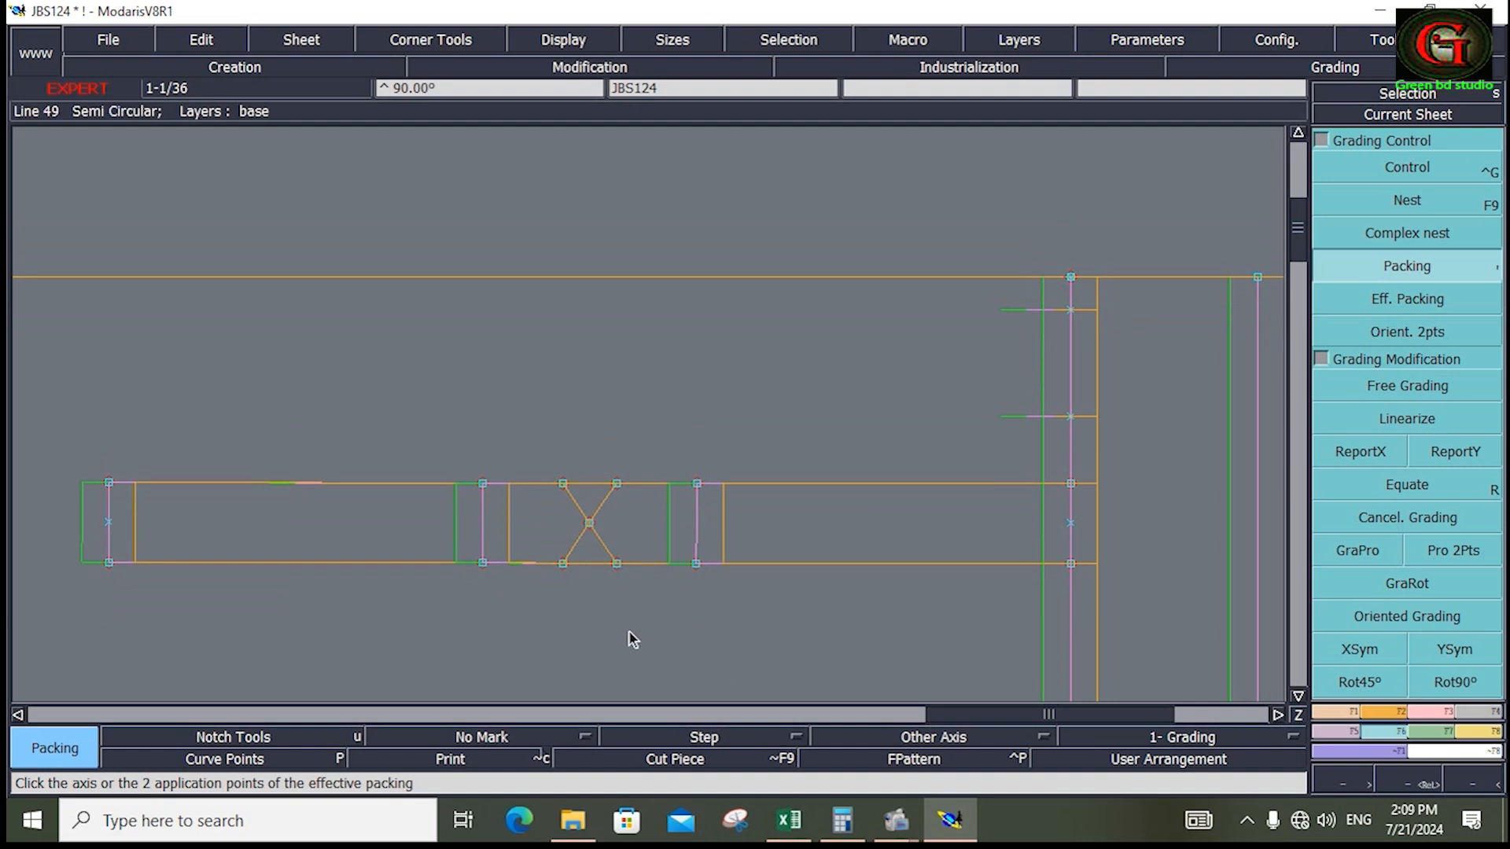
# Step: Try to set the ddx between sizes 8 and 10 to -0.25 on the upper corner point at the placket's far end
pyautogui.moveTo(77, 421); pyautogui.dragTo(188, 602)
pyautogui.click(1412, 165)
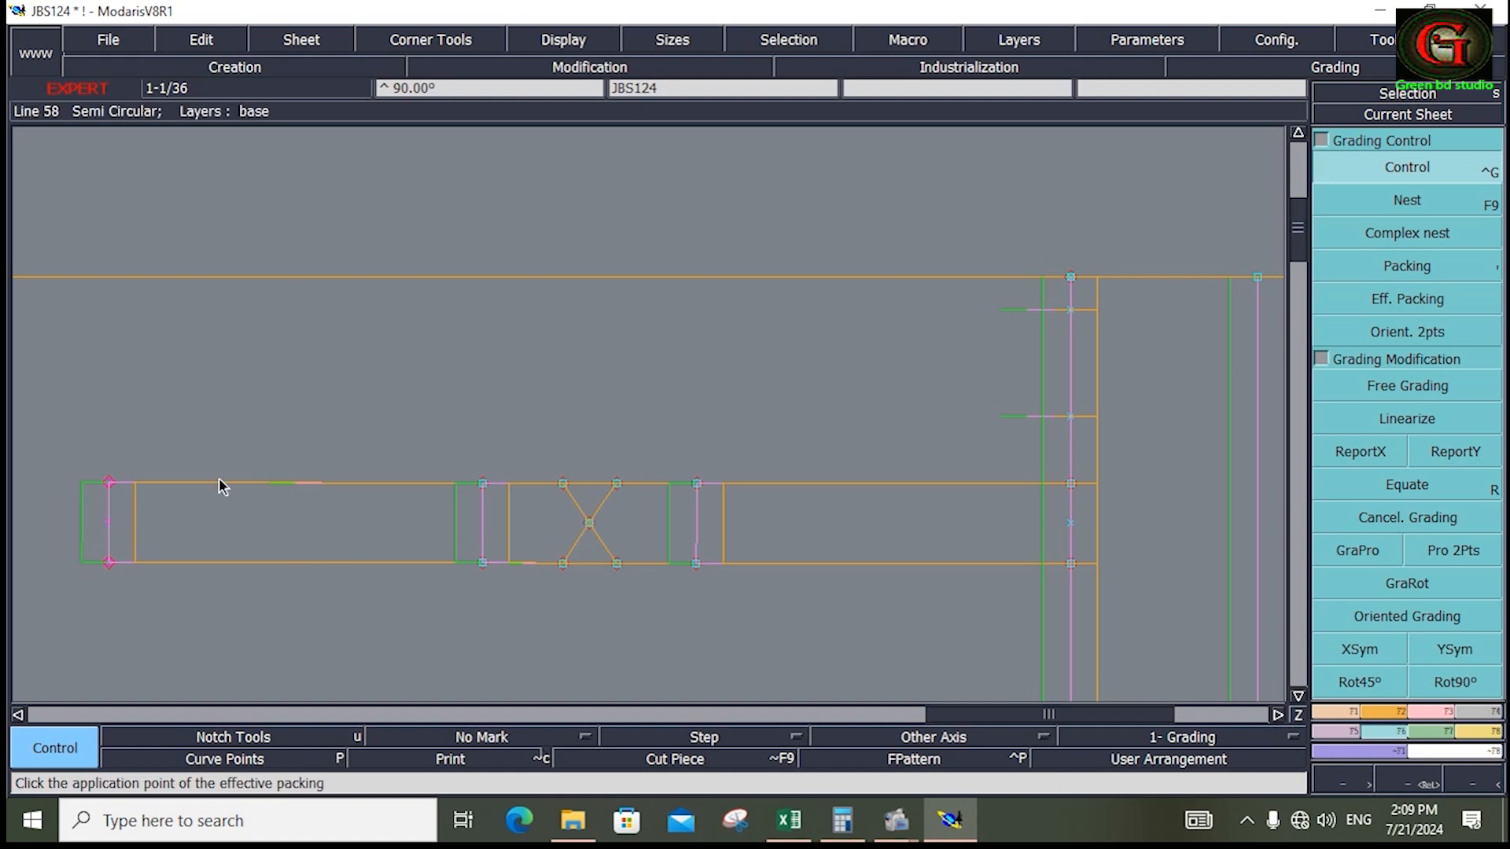
pyautogui.click(837, 313)
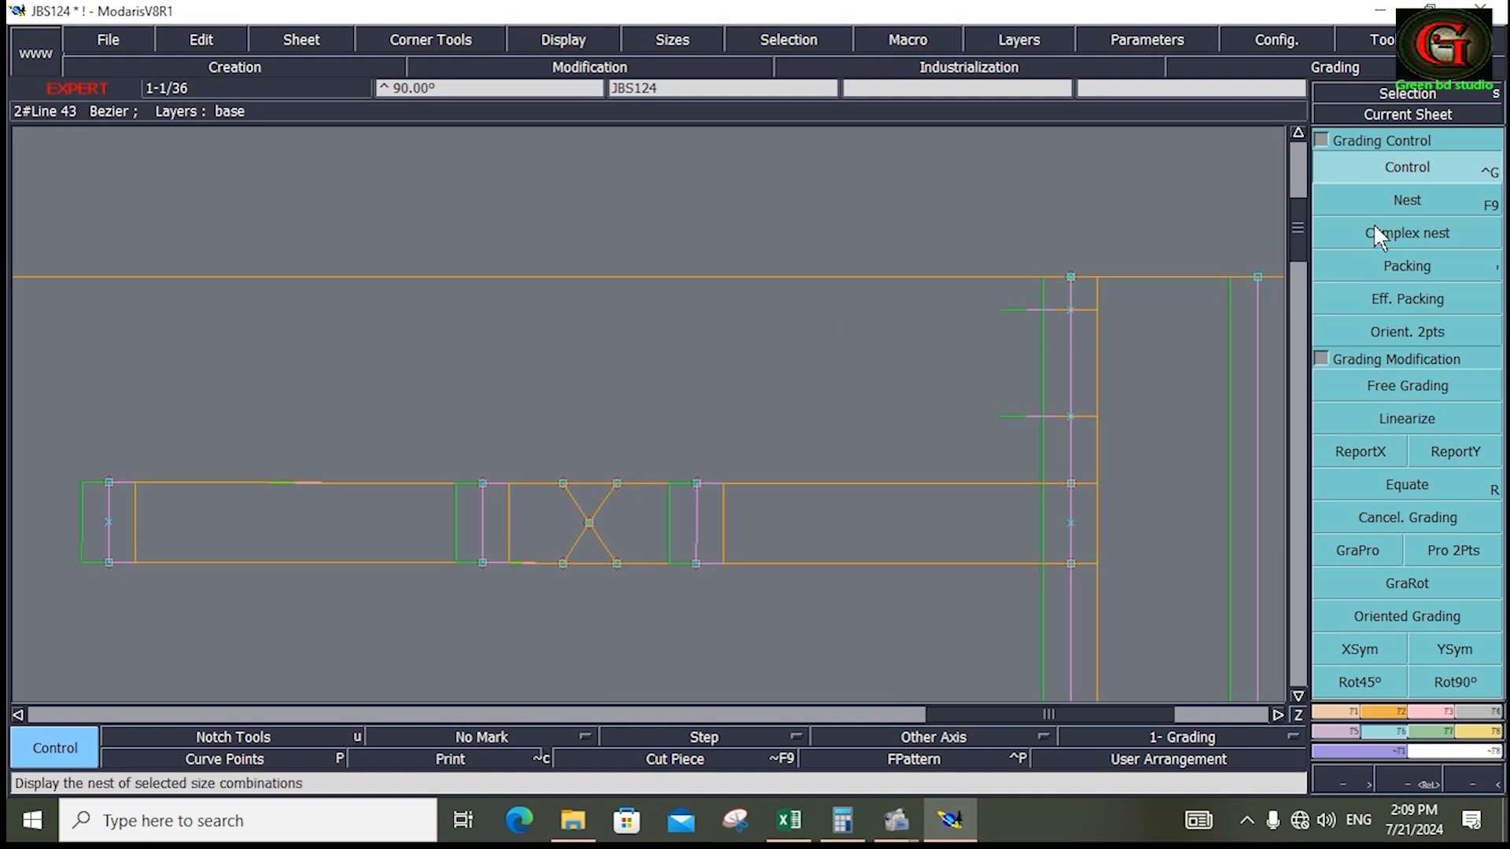
pyautogui.click(109, 483)
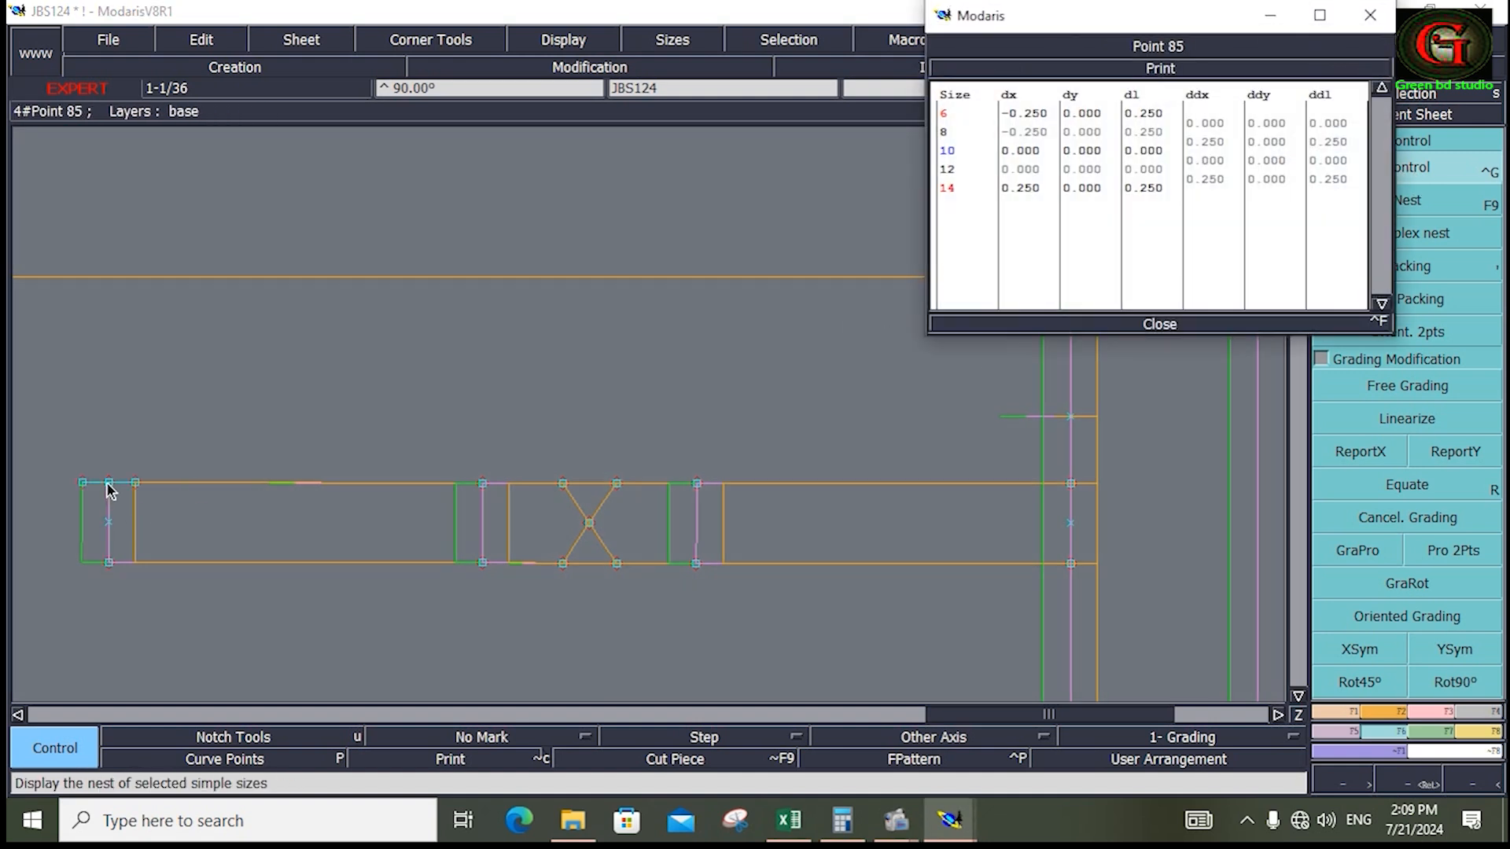
pyautogui.click(1205, 142)
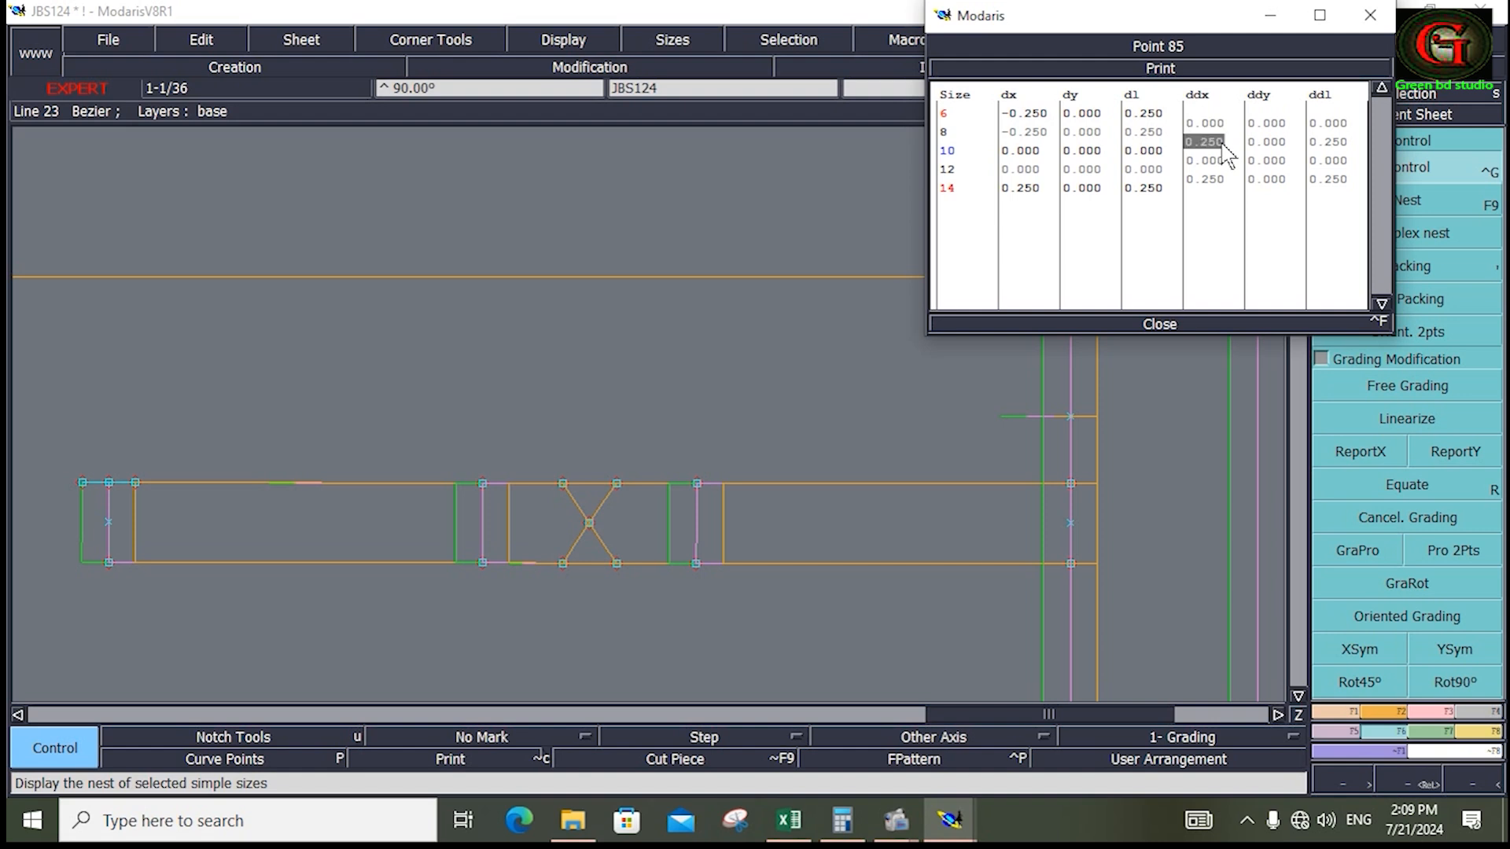
pyautogui.write('-0')
pyautogui.write('.25')
pyautogui.press('Return')
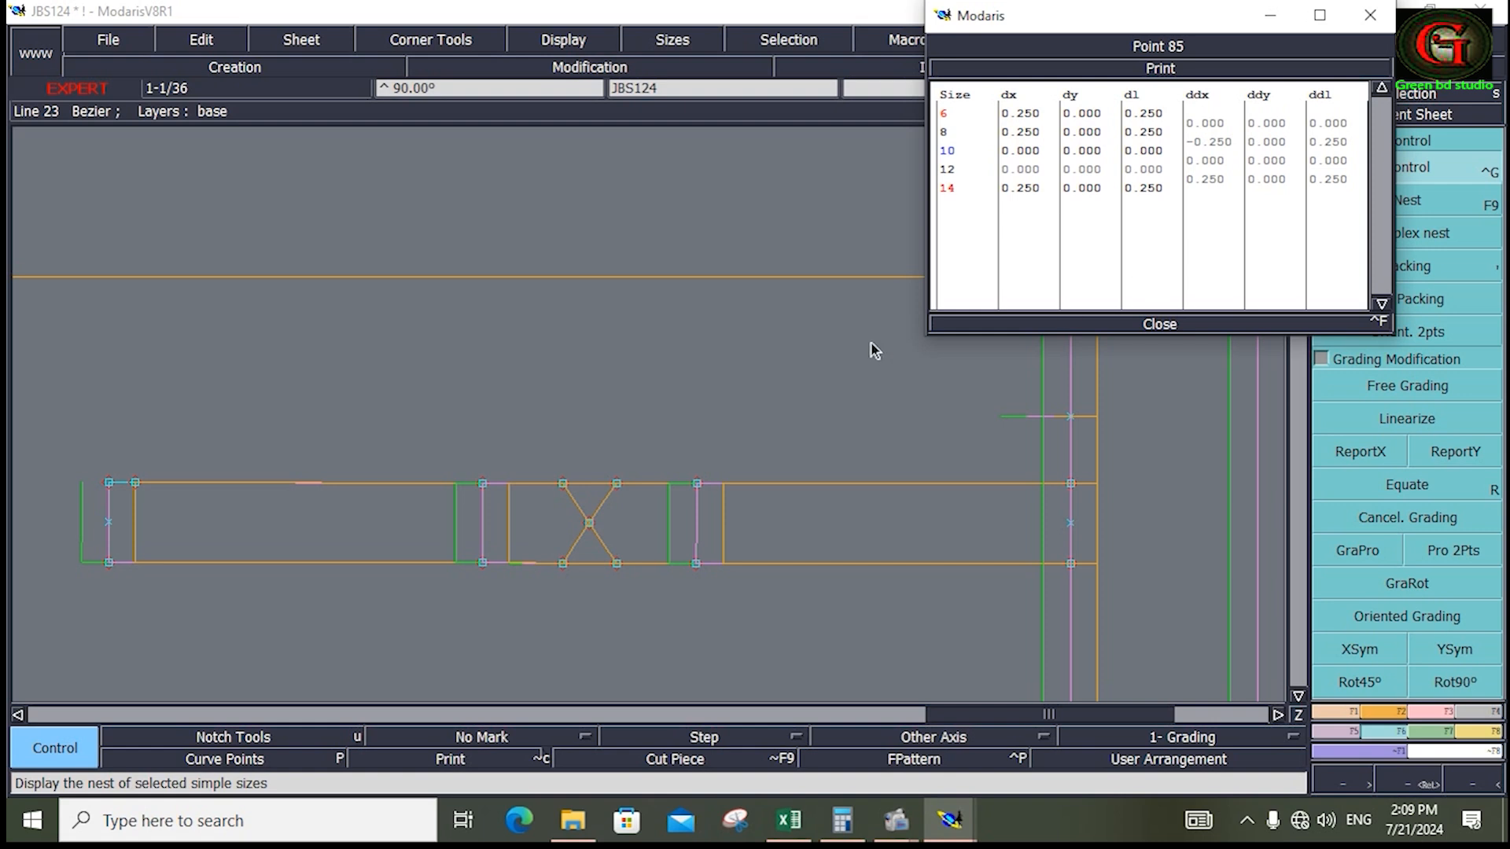
pyautogui.click(1166, 323)
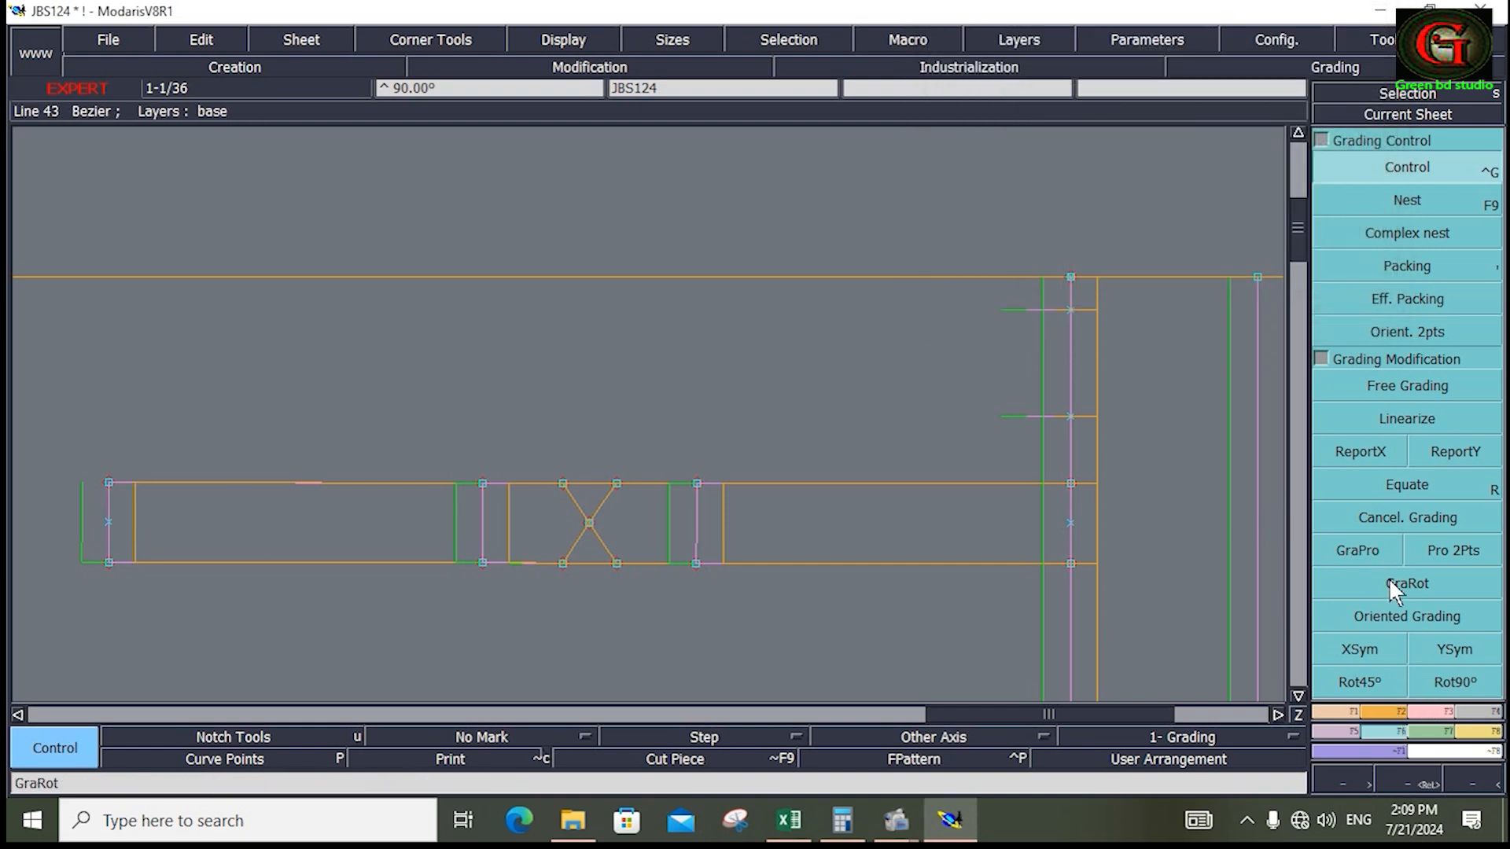
# Step: Attach the overlapping points at the upper and lower corners of the placket's far end
pyautogui.click(1427, 710)
pyautogui.click(1359, 484)
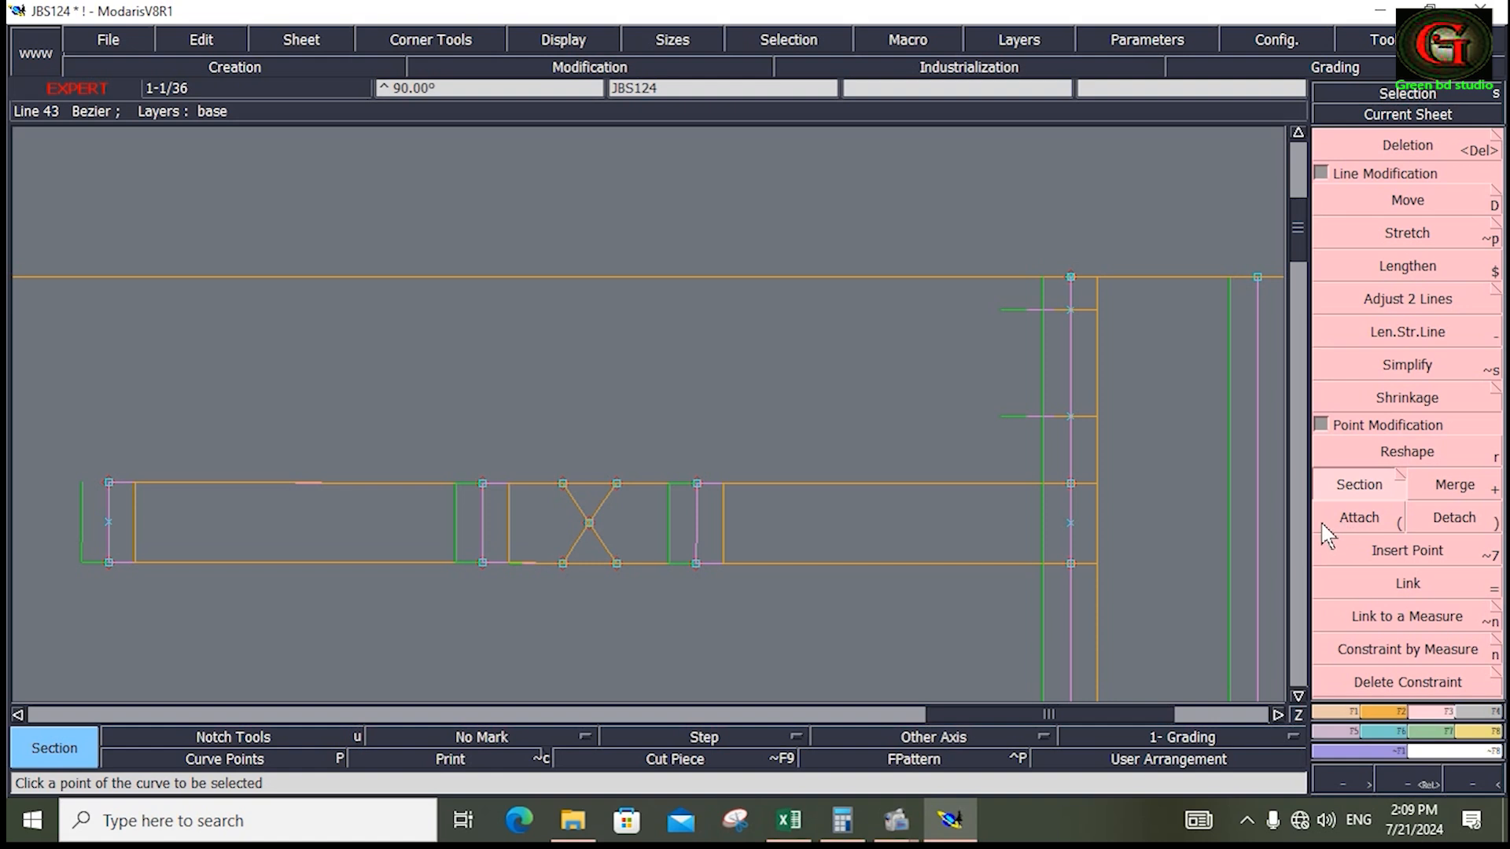
pyautogui.click(1349, 525)
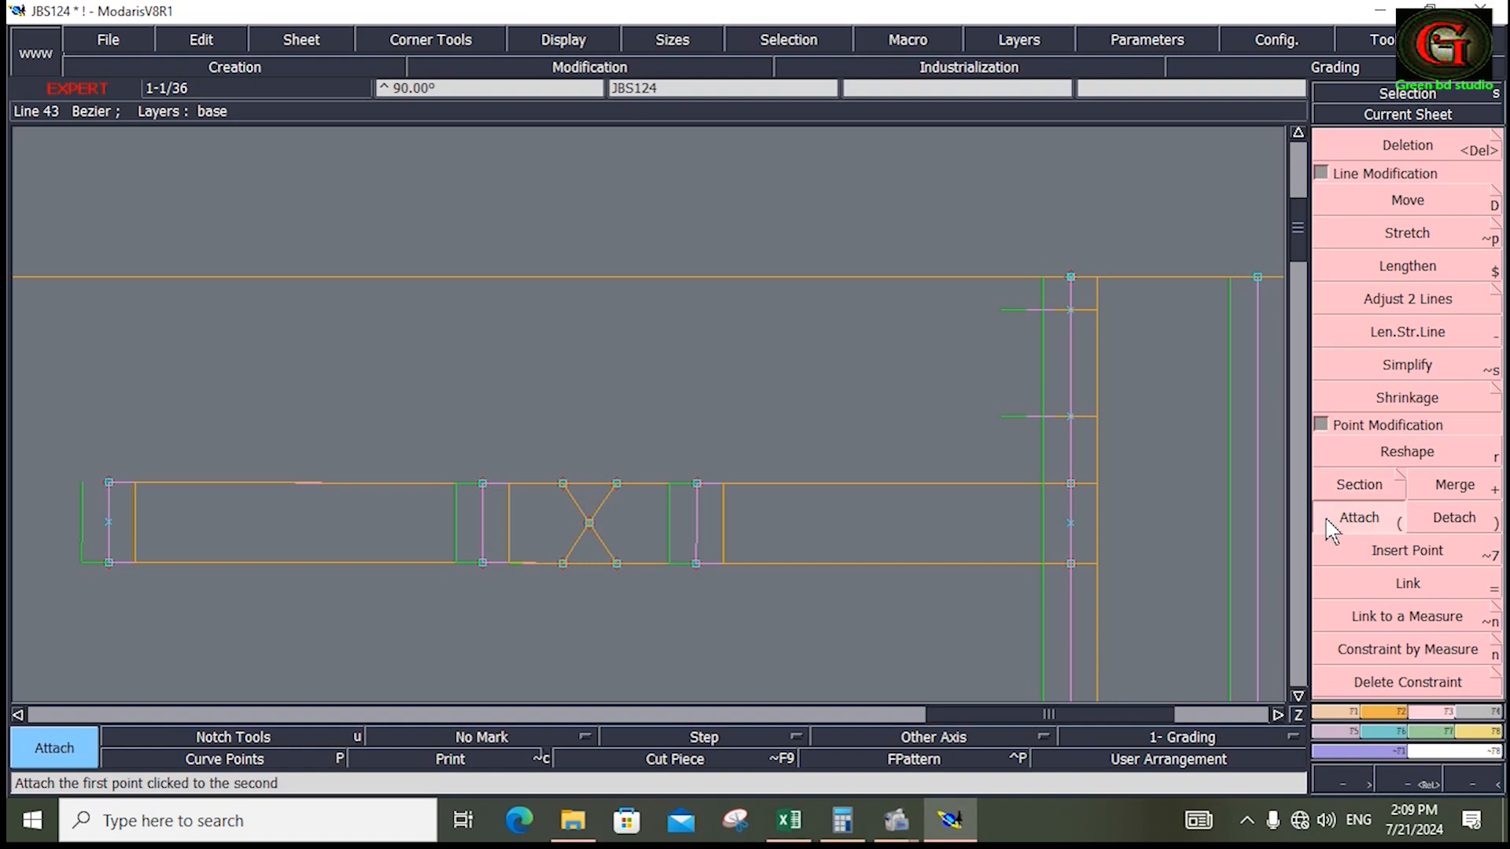
pyautogui.click(111, 483)
pyautogui.click(110, 480)
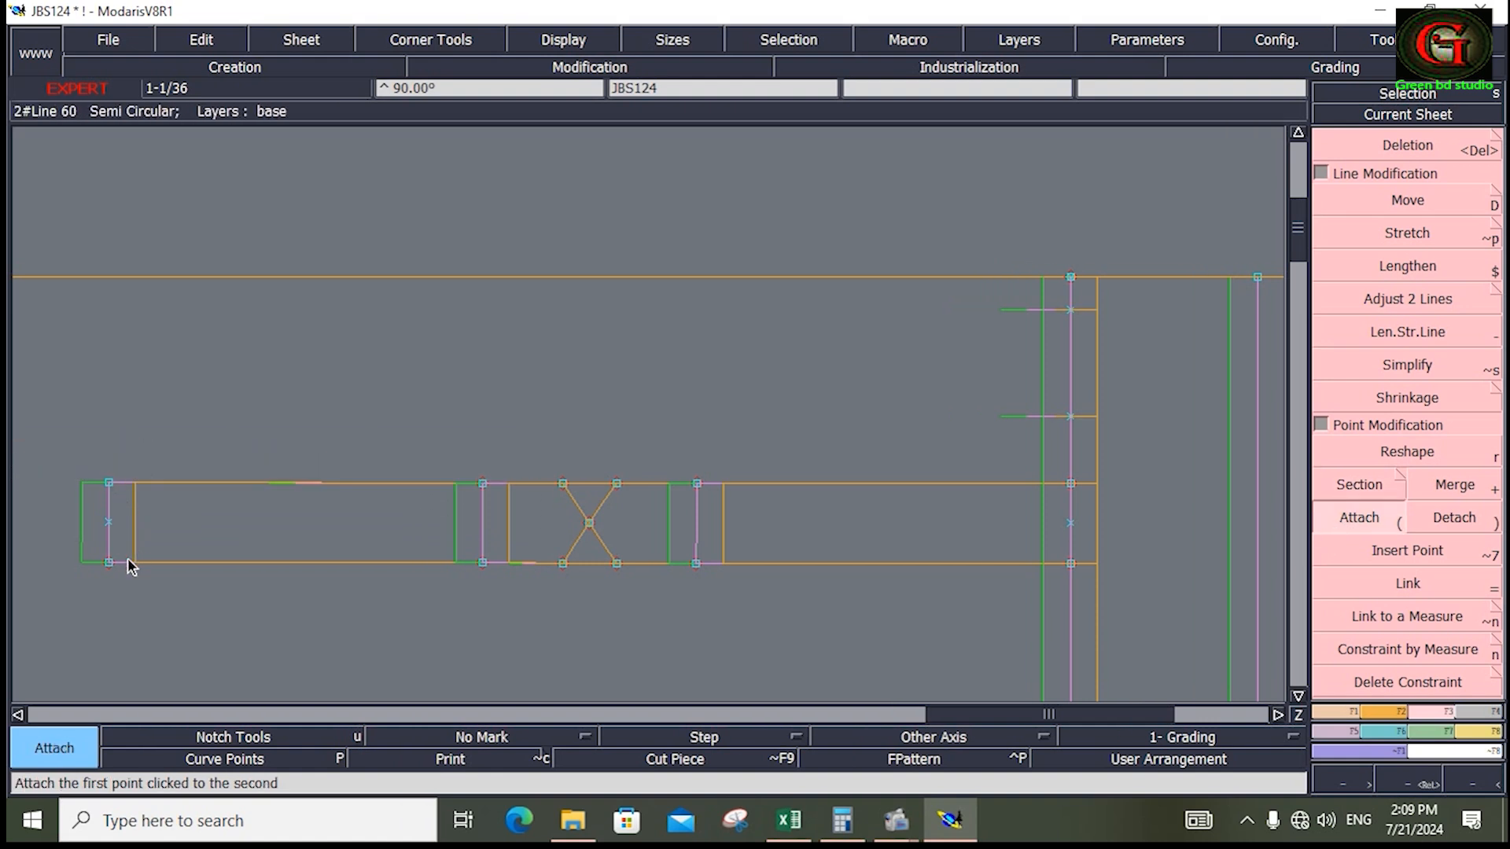
pyautogui.click(110, 563)
pyautogui.click(122, 595)
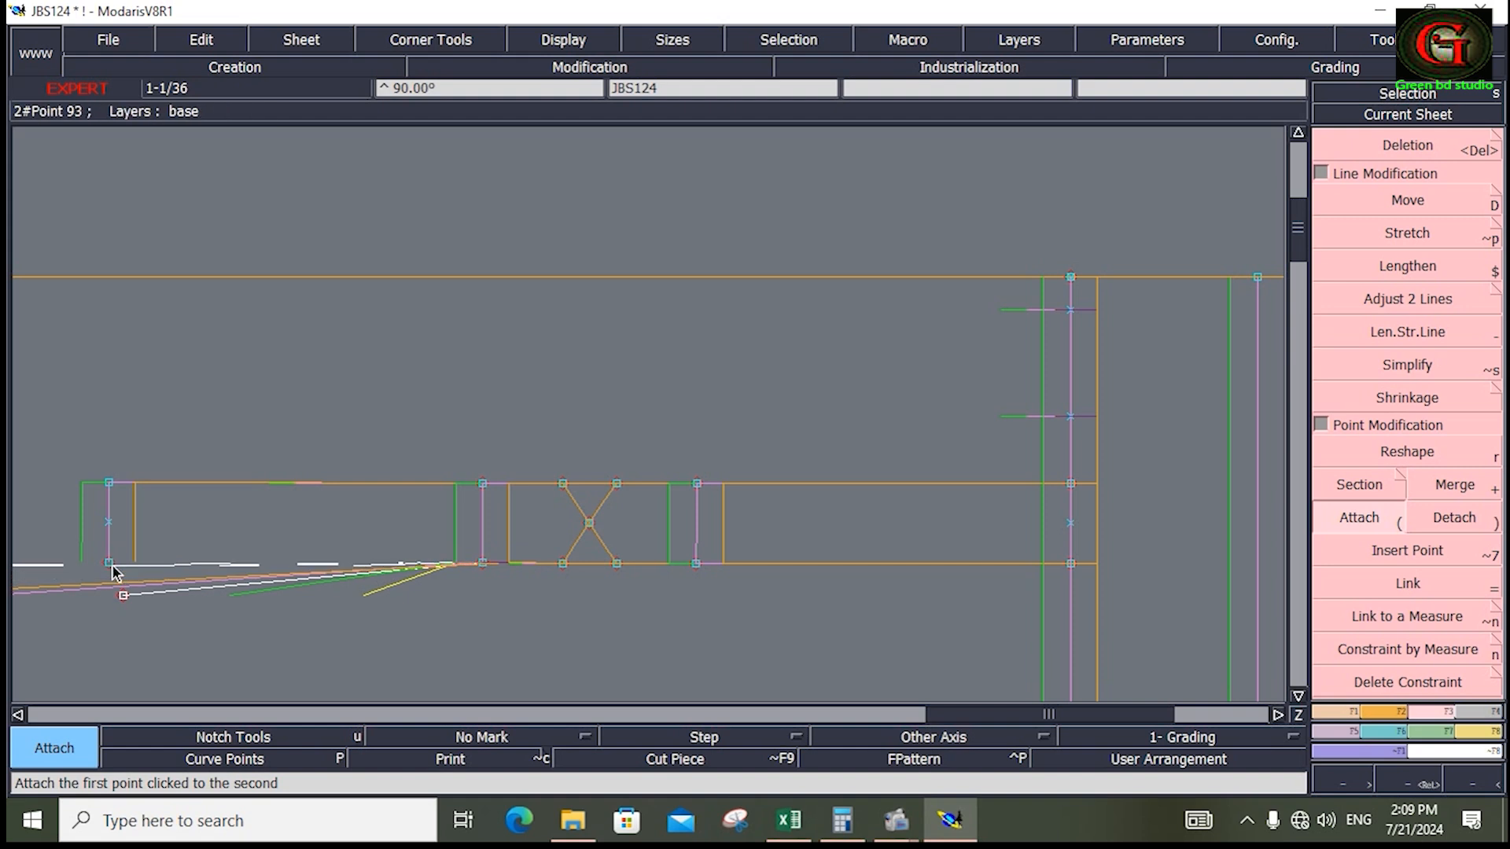
pyautogui.click(112, 563)
# Step: Set the attached upper corner point's ddx between sizes 8 and 10 to -0.25 and close its grading table
pyautogui.hotkey('ctrl', 'g')
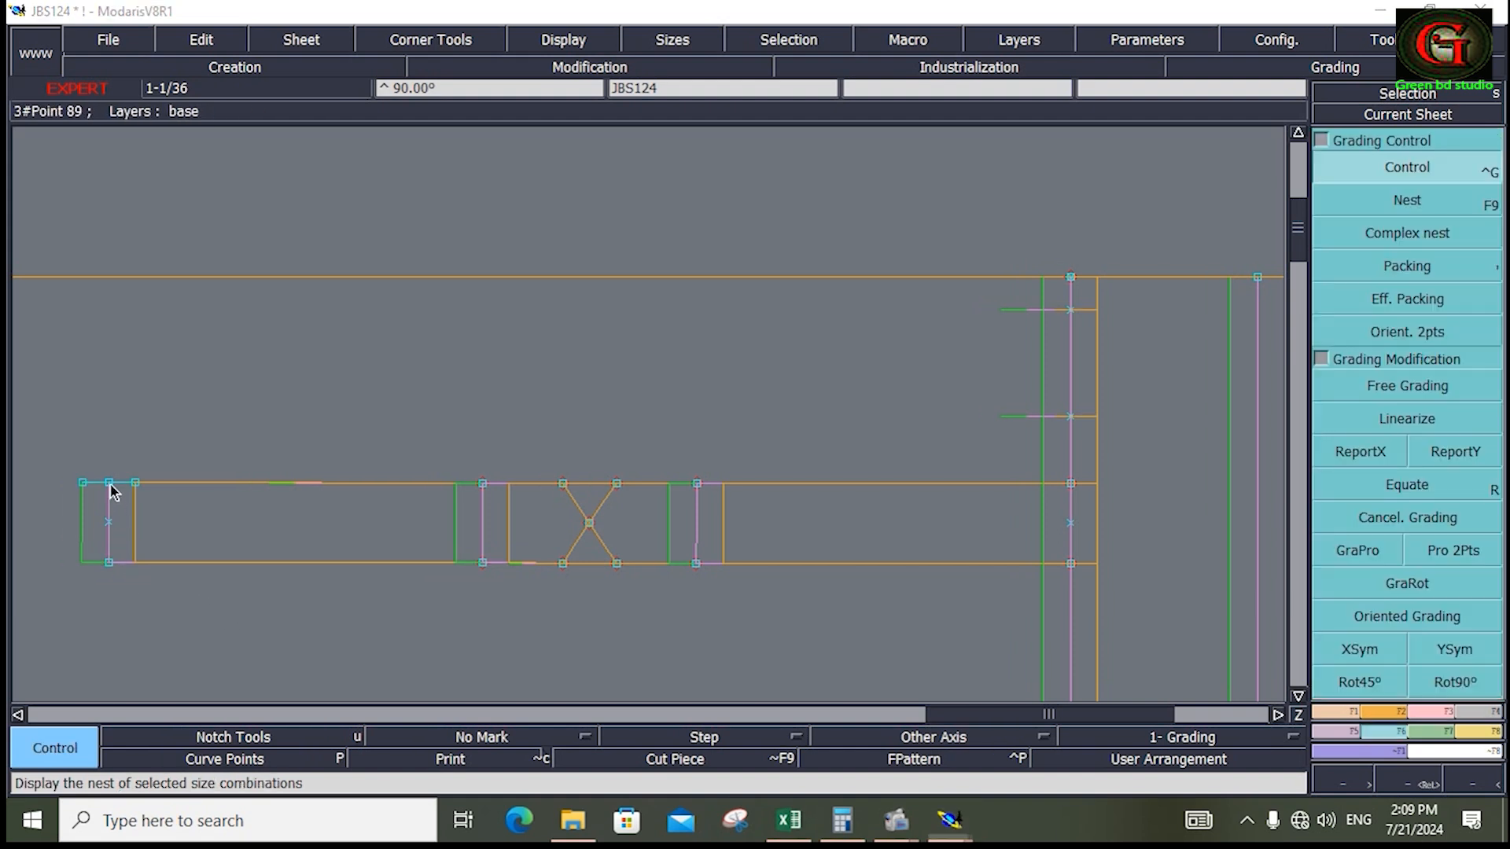
pyautogui.click(110, 488)
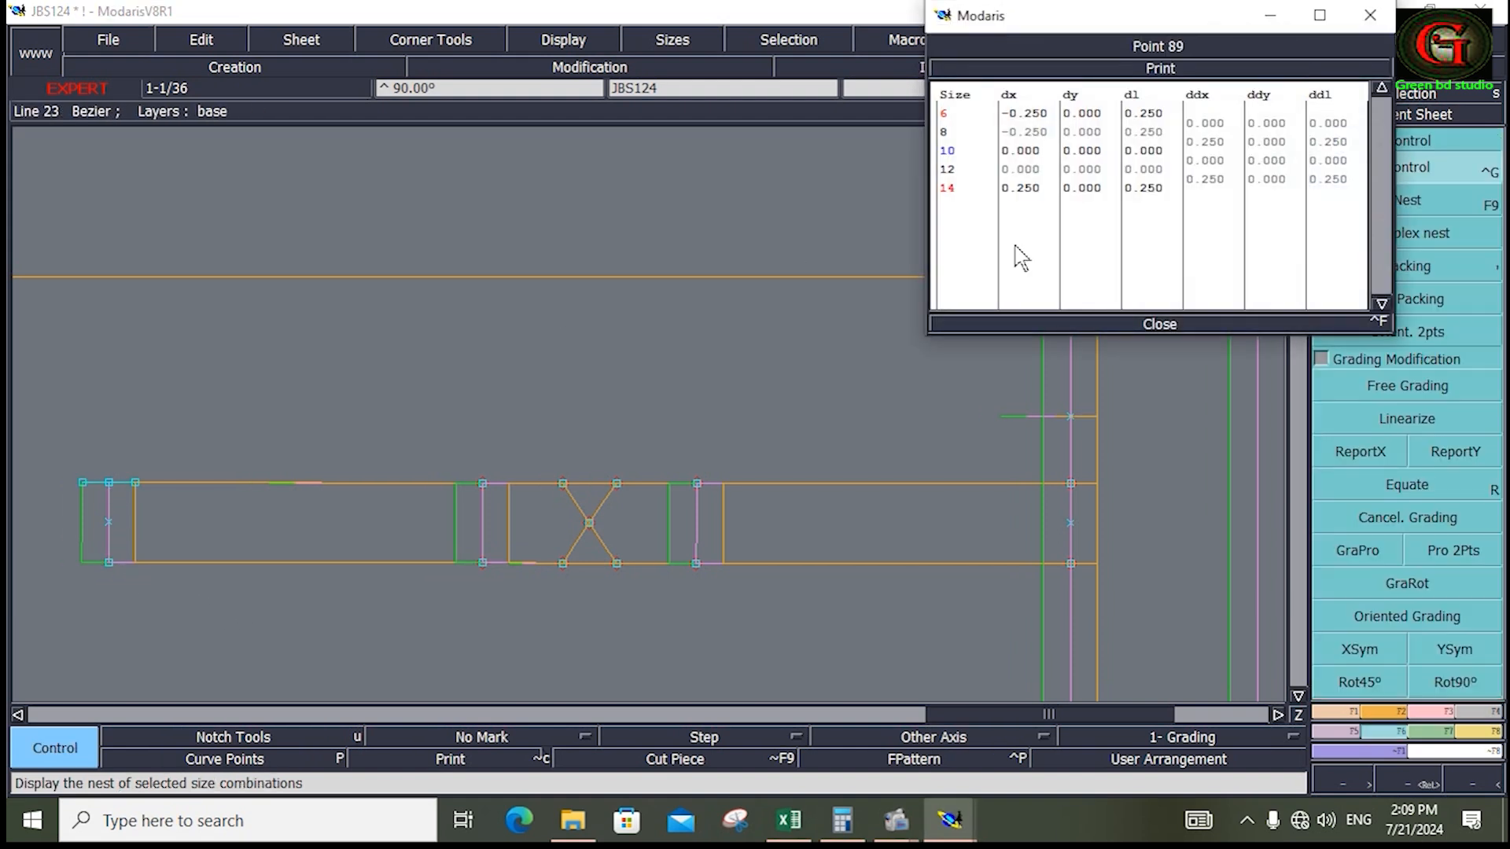
pyautogui.click(1211, 143)
pyautogui.write('-')
pyautogui.press('Return')
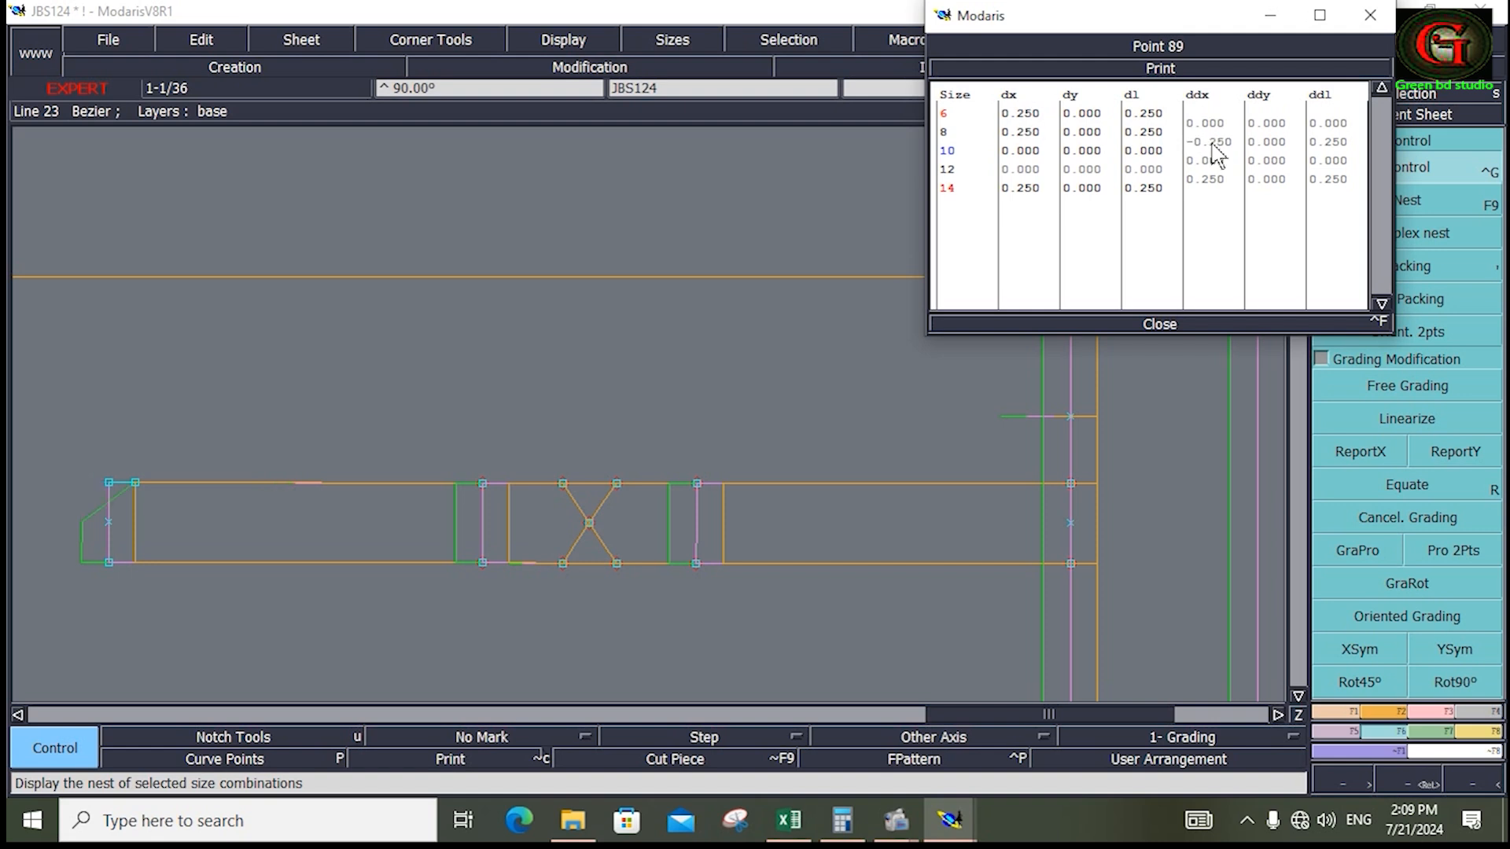
pyautogui.click(1164, 321)
# Step: Copy the upper corner's X grading to the other points on the placket's end line with ReportX
pyautogui.moveTo(49, 444); pyautogui.dragTo(165, 619)
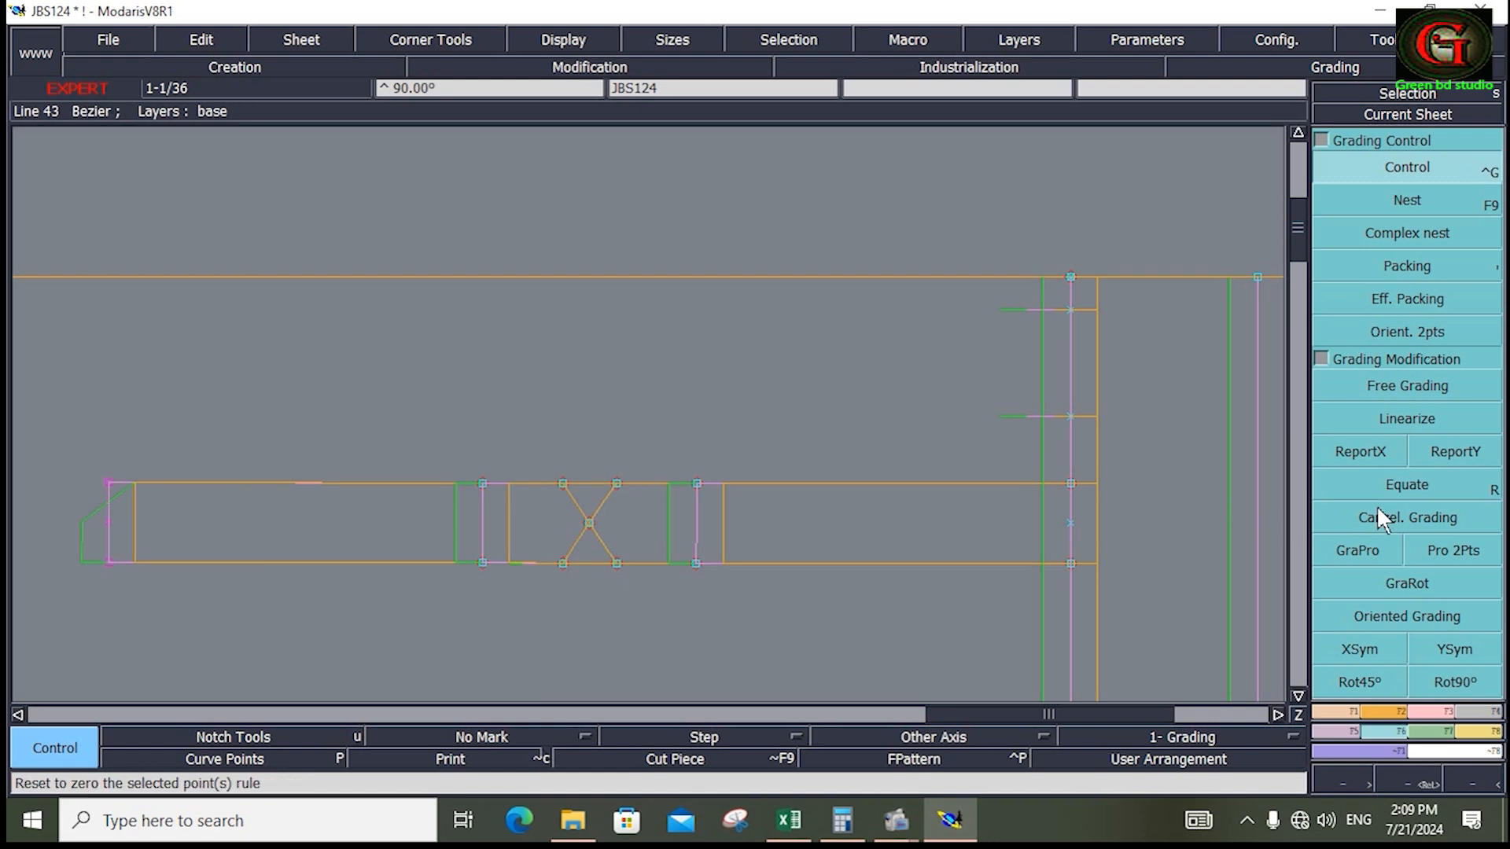
pyautogui.click(1377, 445)
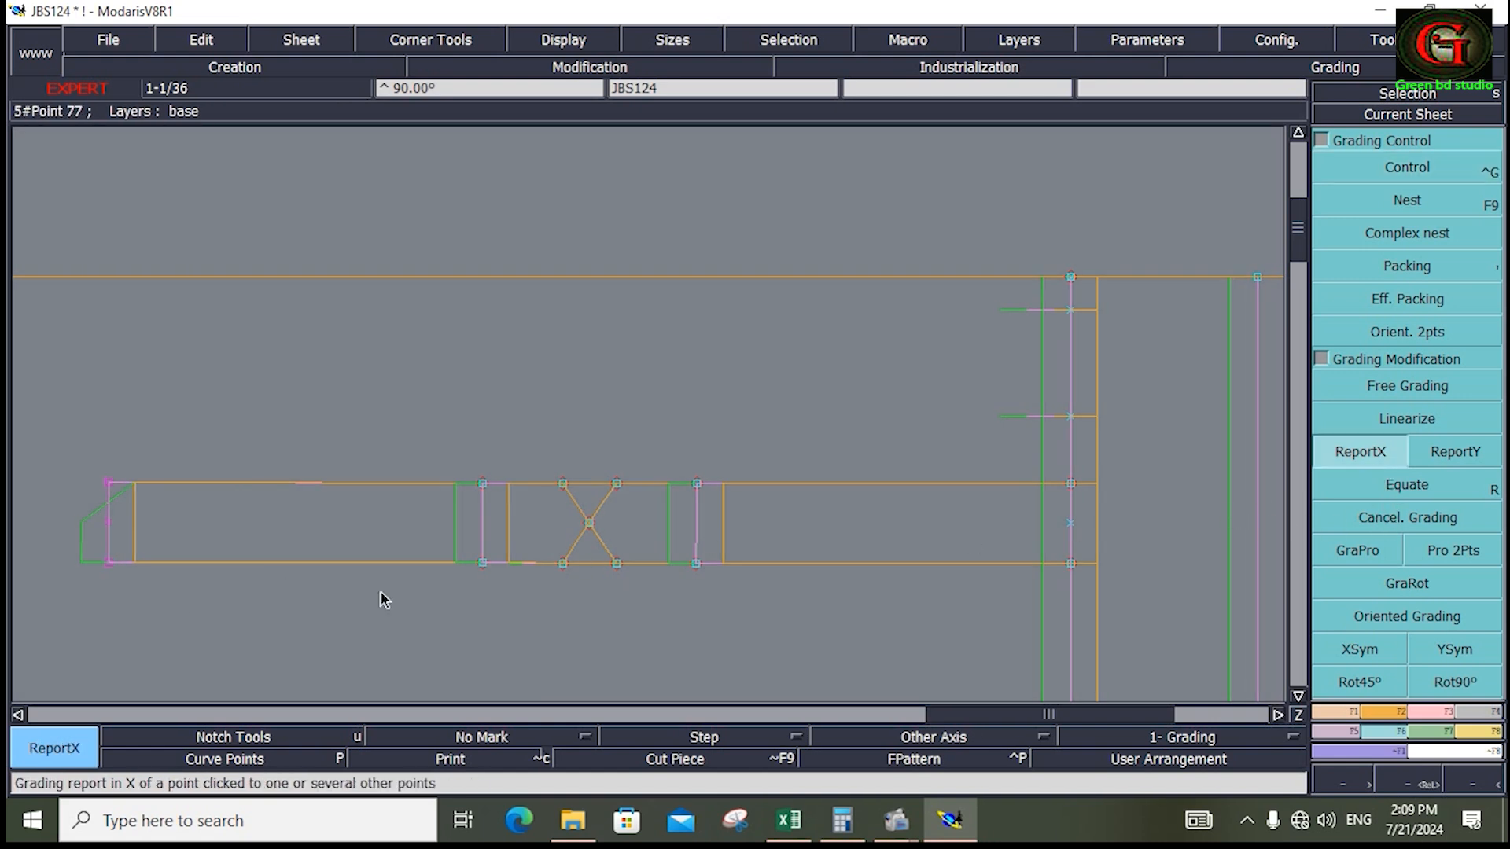
pyautogui.click(111, 484)
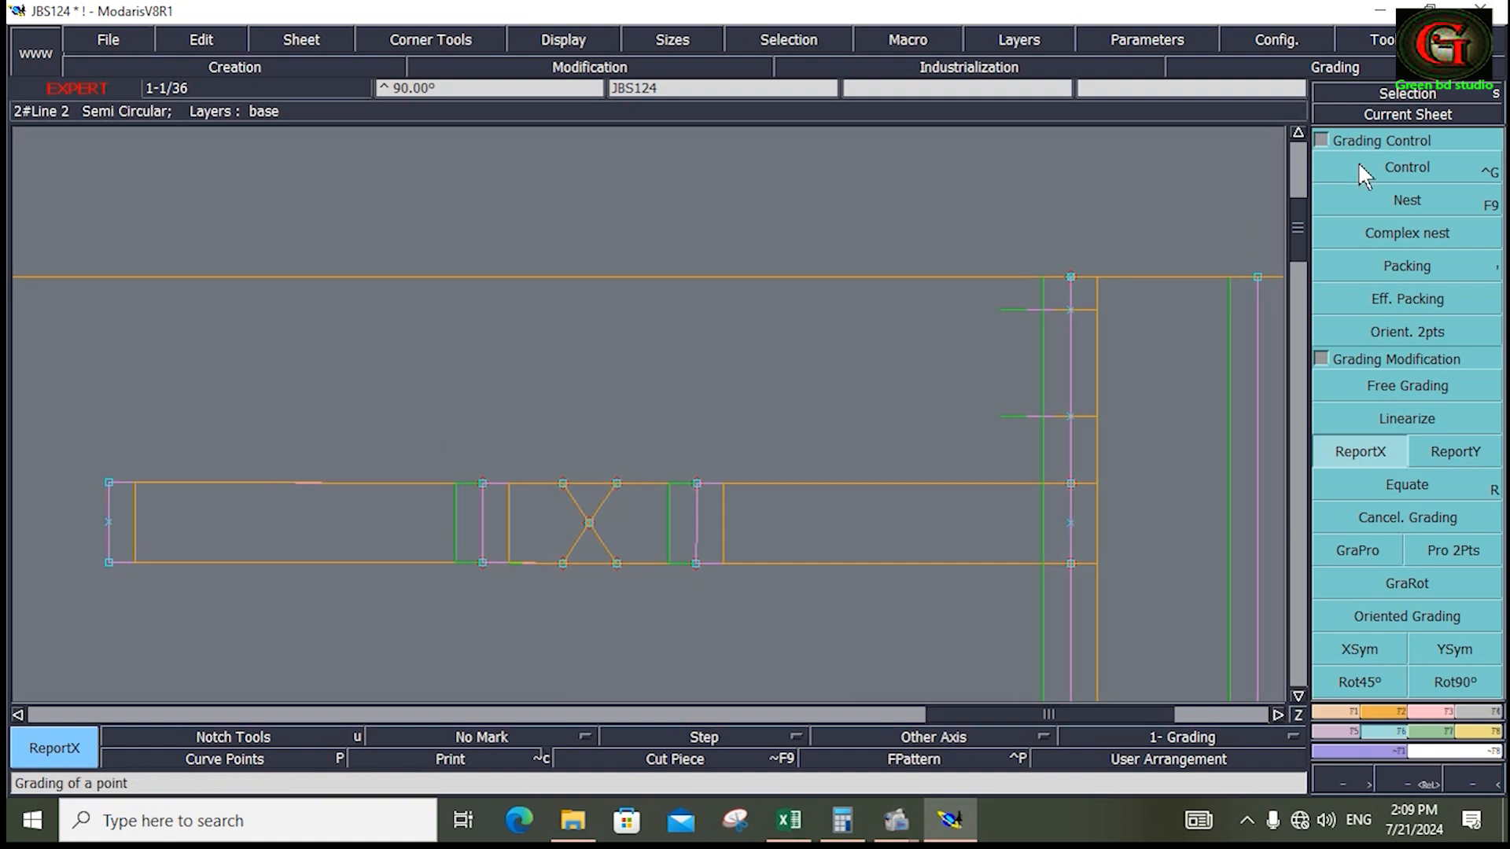
# Step: Set the same upper corner's ddx between sizes 12 and 14 to -0.25 and close its grading table
pyautogui.click(1408, 165)
pyautogui.click(110, 485)
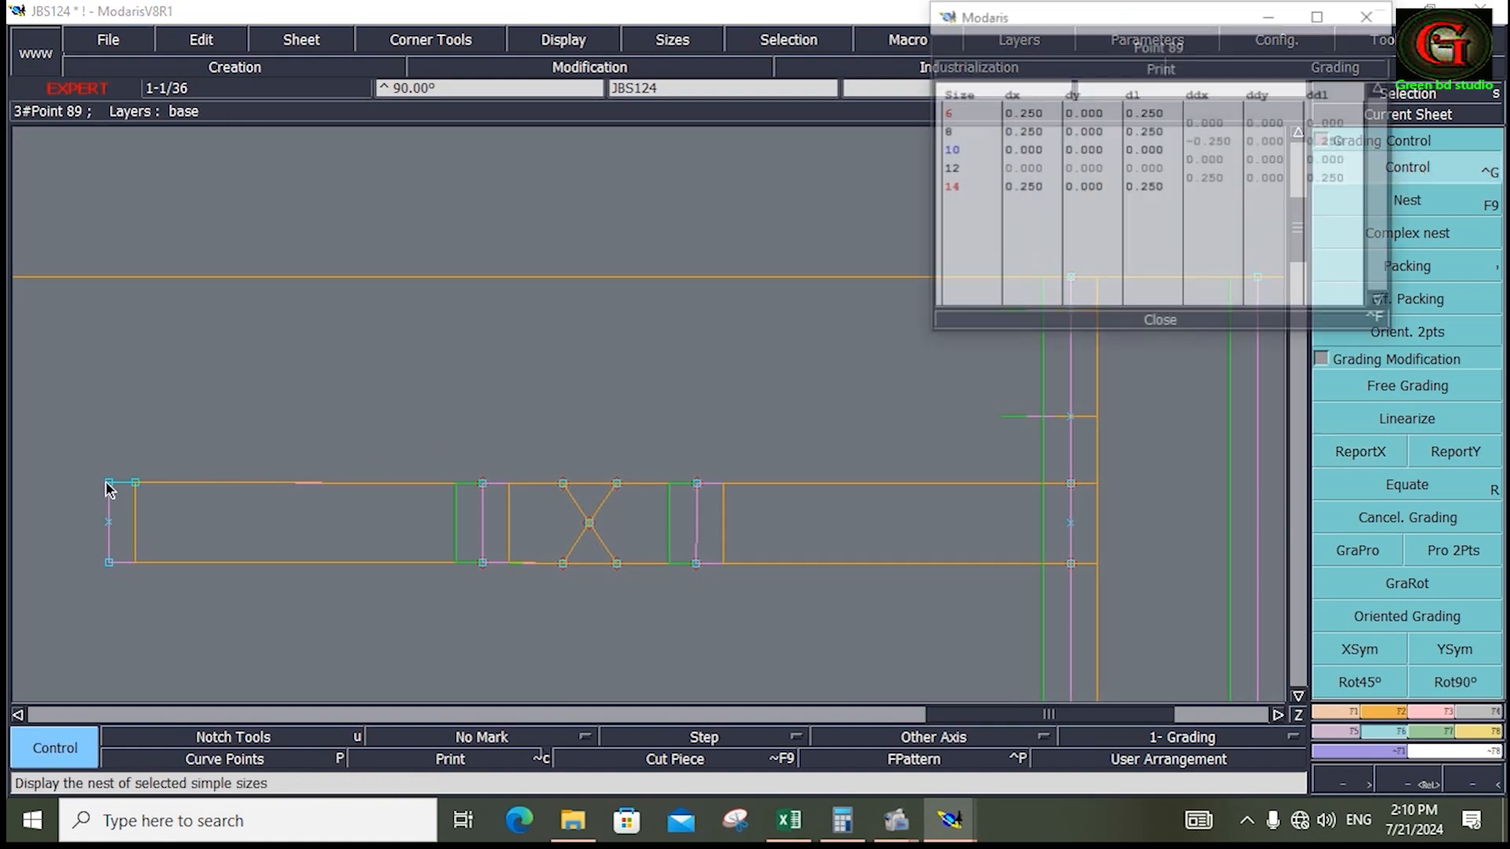
pyautogui.click(1211, 180)
pyautogui.write('-0')
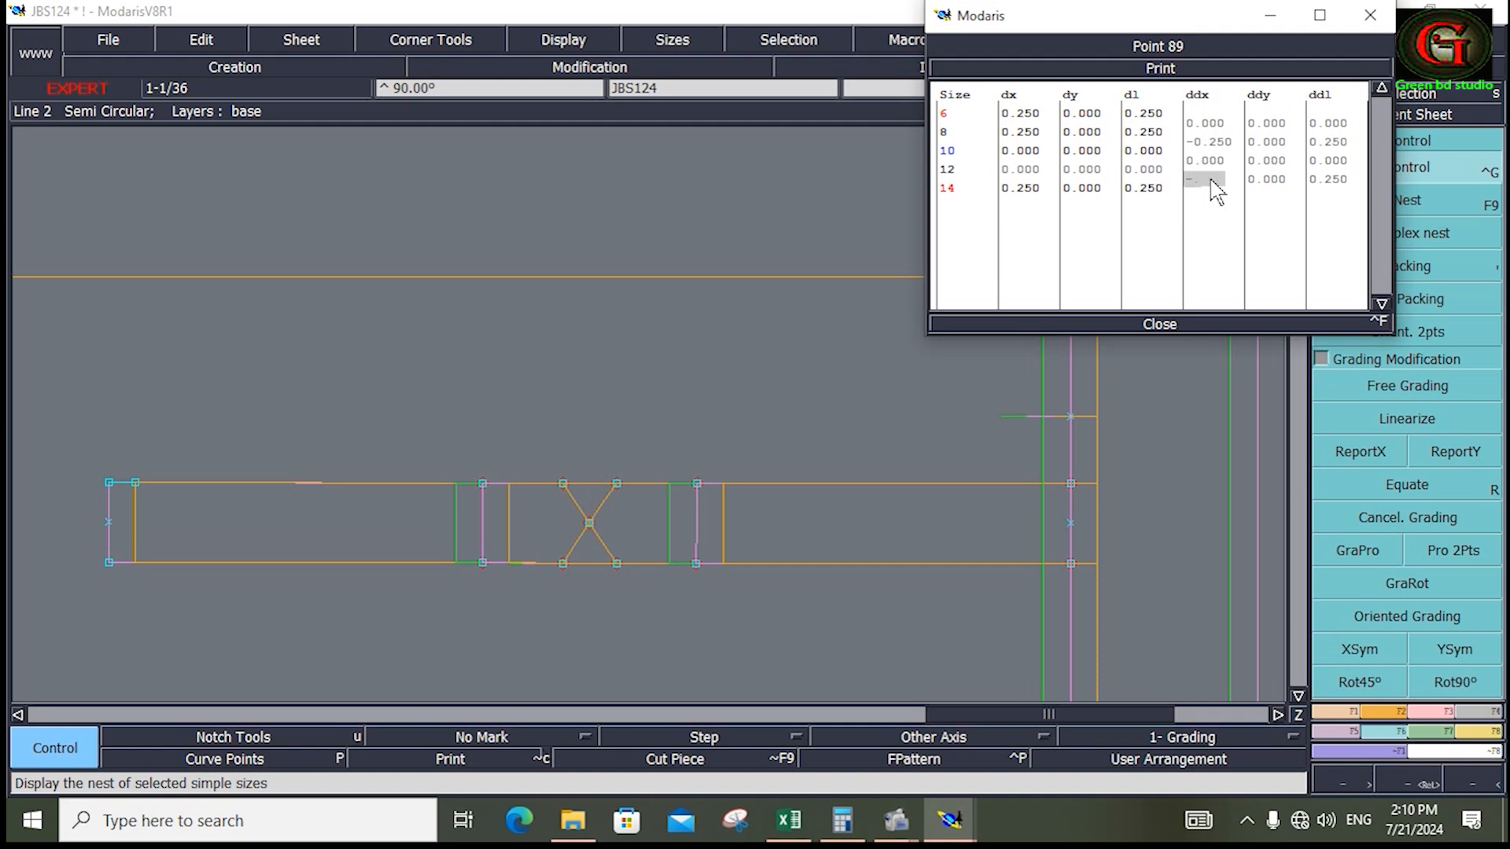
pyautogui.write('.25')
pyautogui.press('Return')
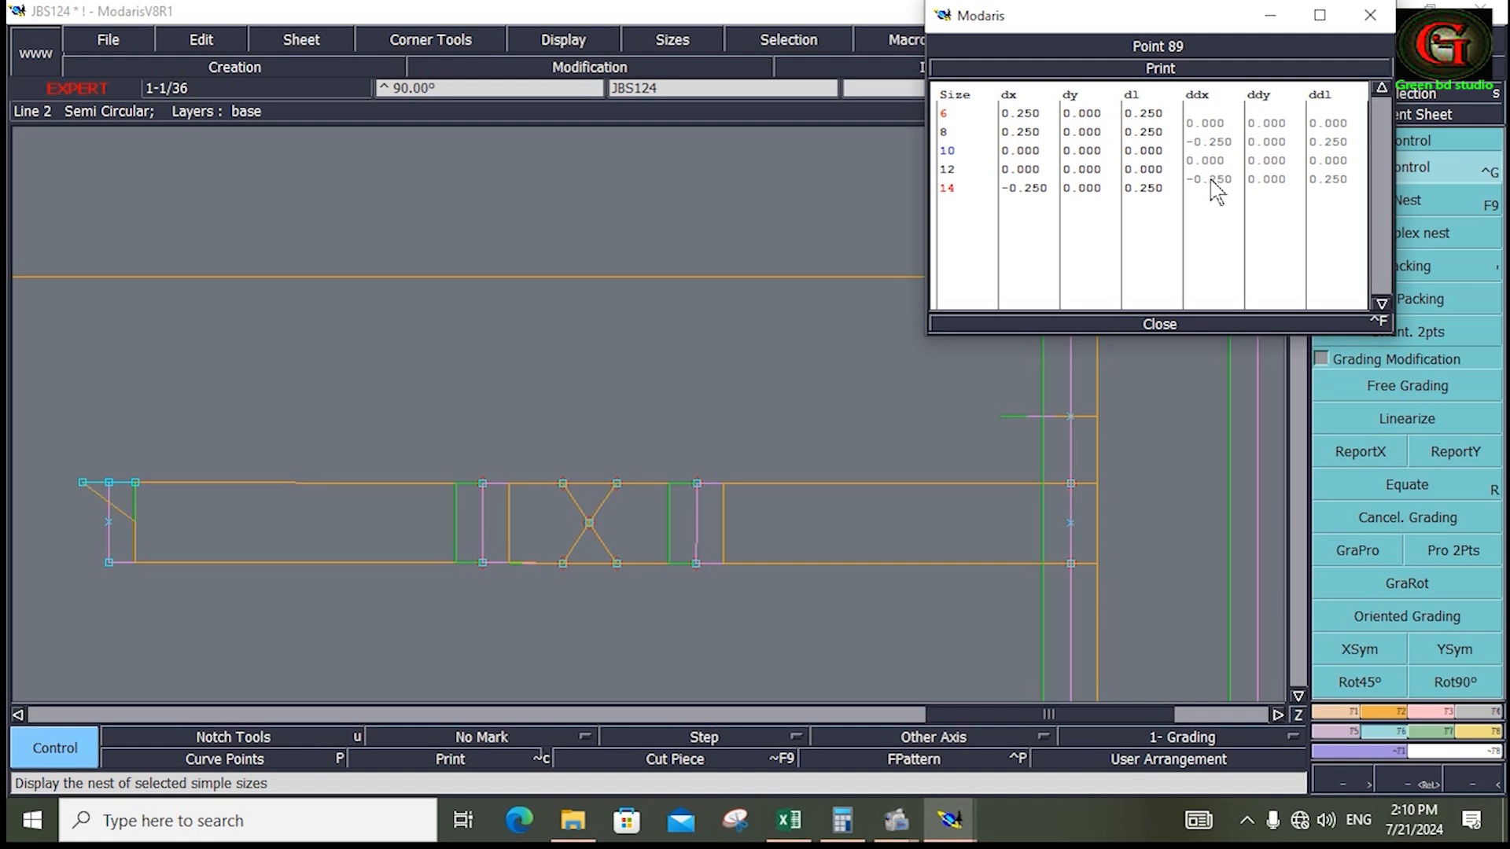
pyautogui.click(1160, 323)
# Step: Copy the upper corner's updated X grading to the lower corner with ReportX and delete the midpoint of the placket's end line
pyautogui.click(1360, 450)
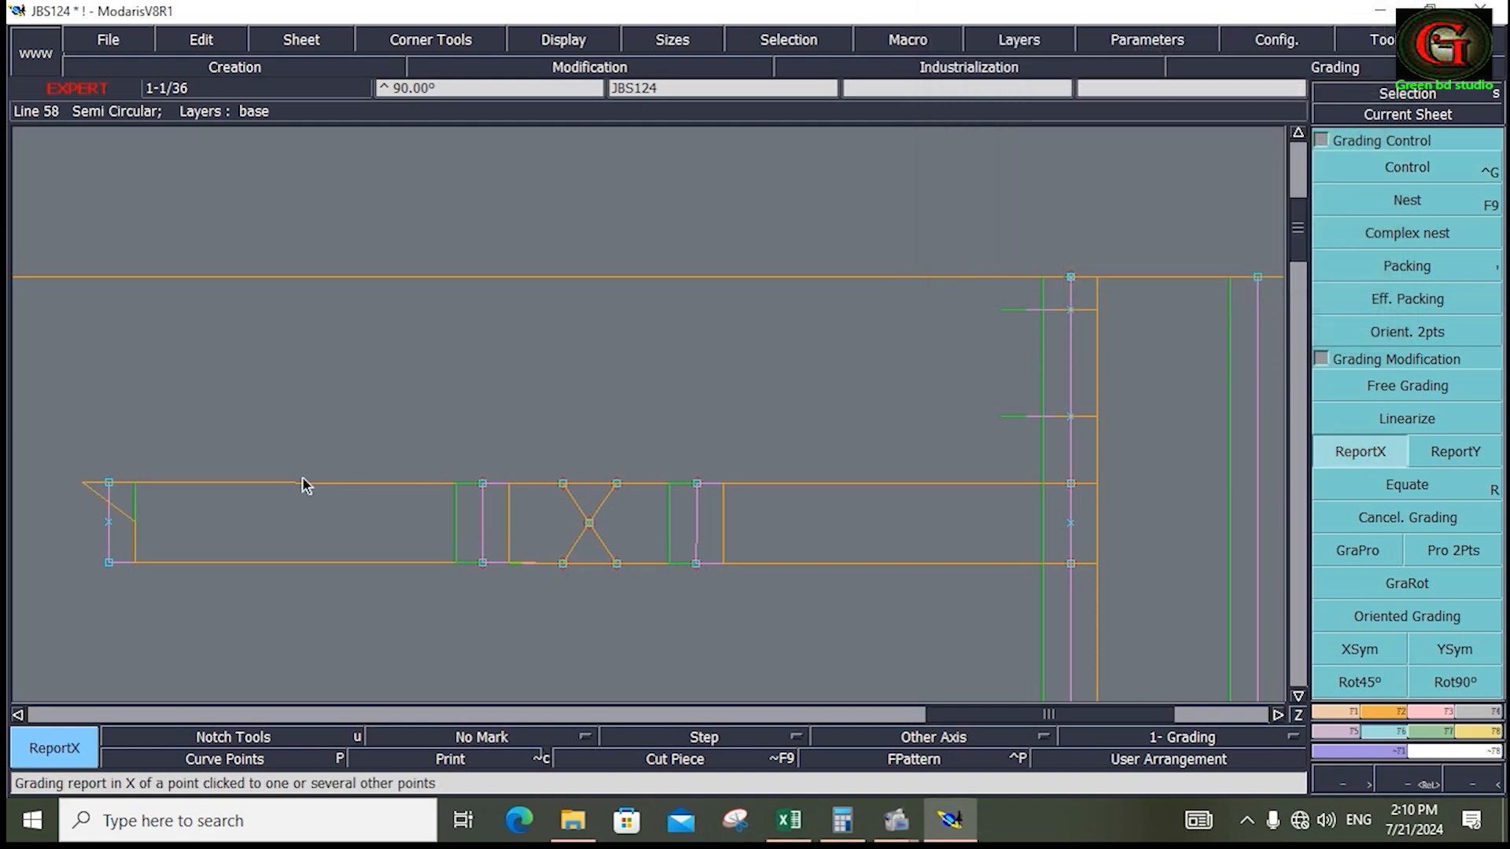
pyautogui.click(110, 523)
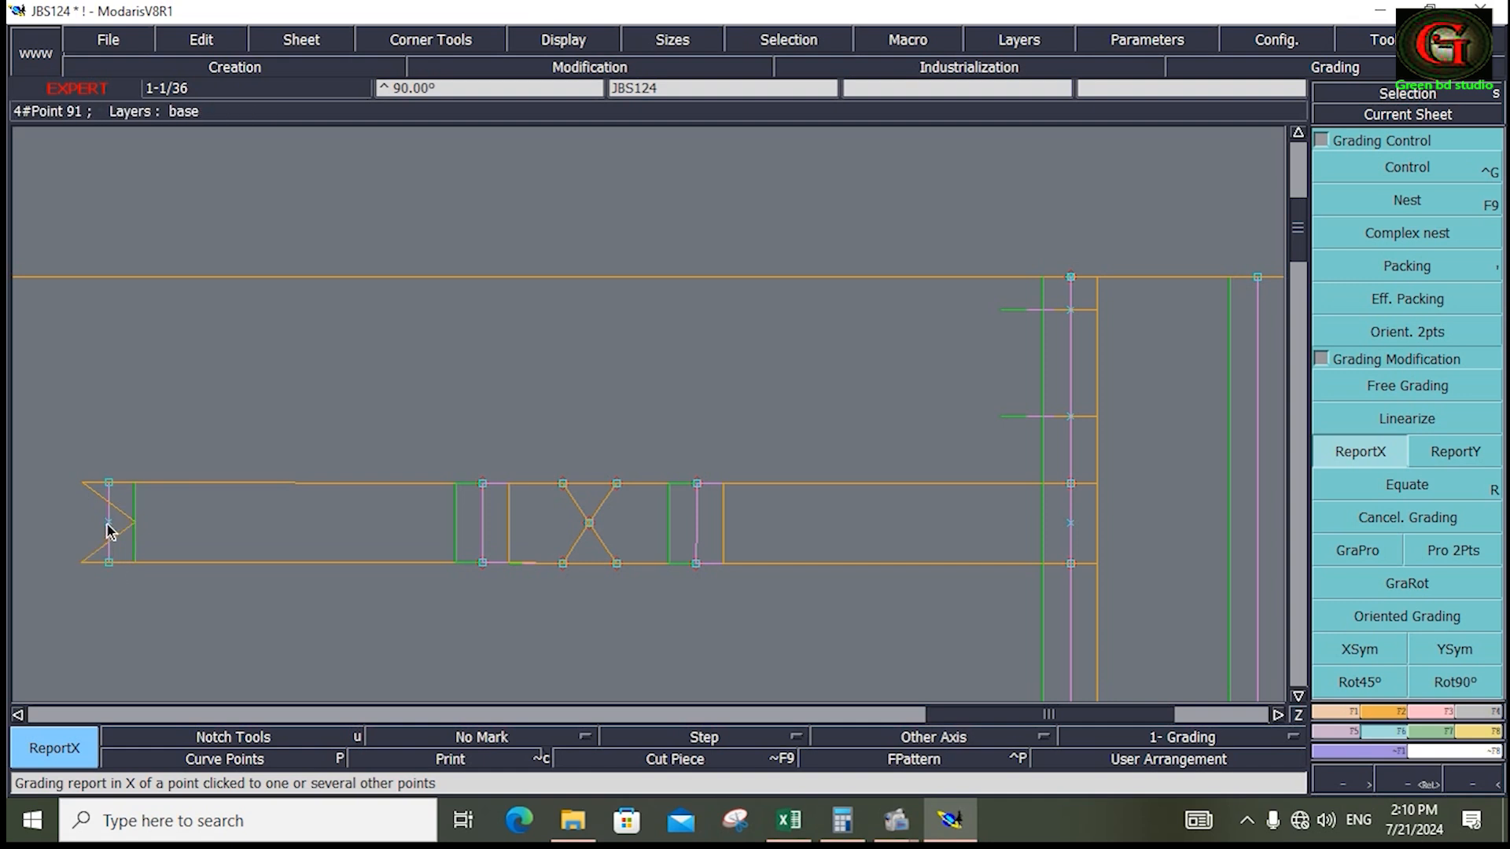
pyautogui.press('Delete')
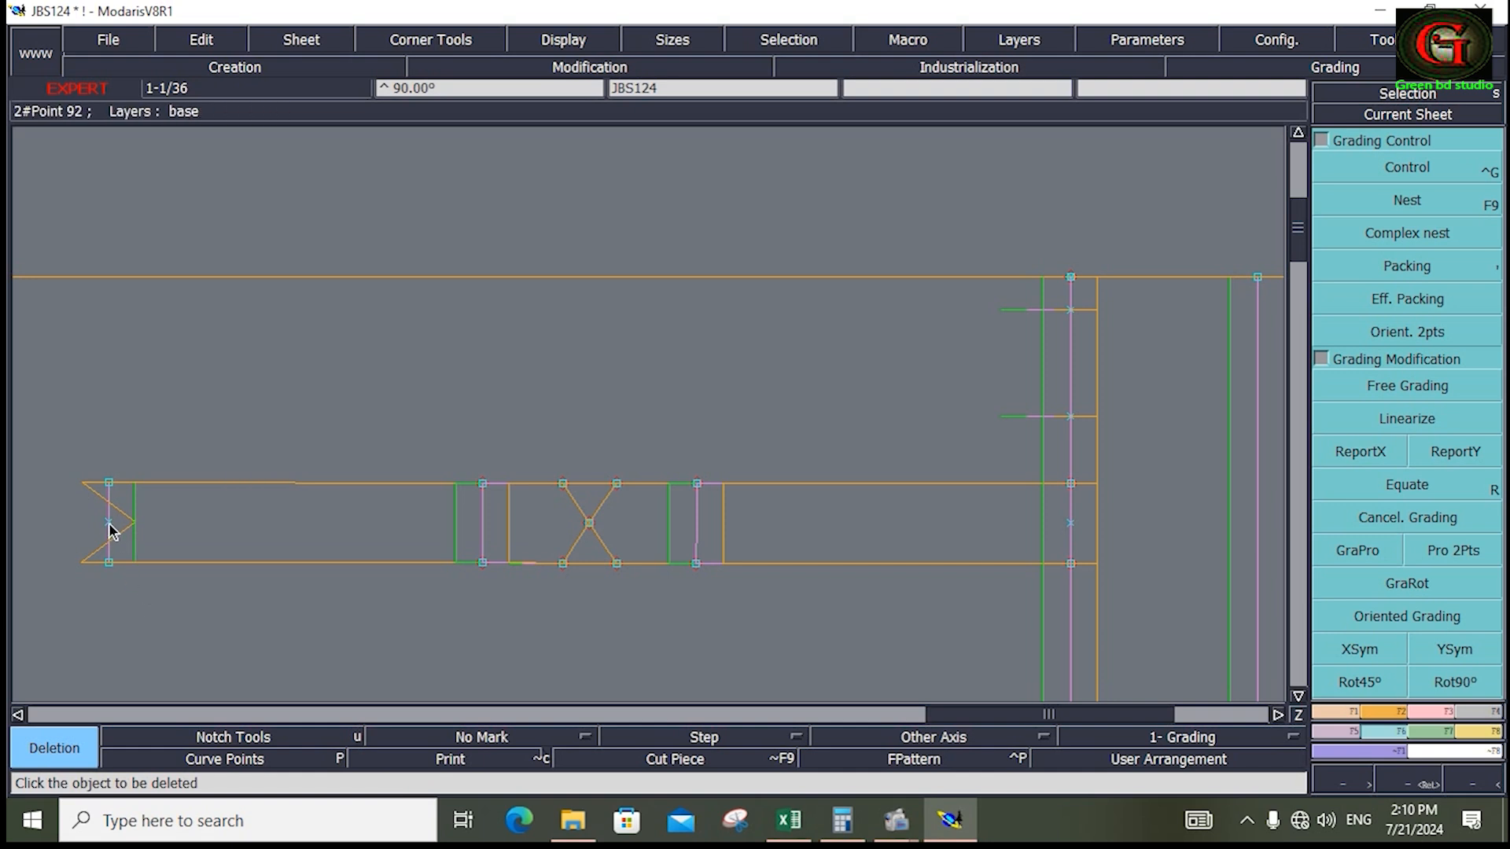
pyautogui.click(108, 522)
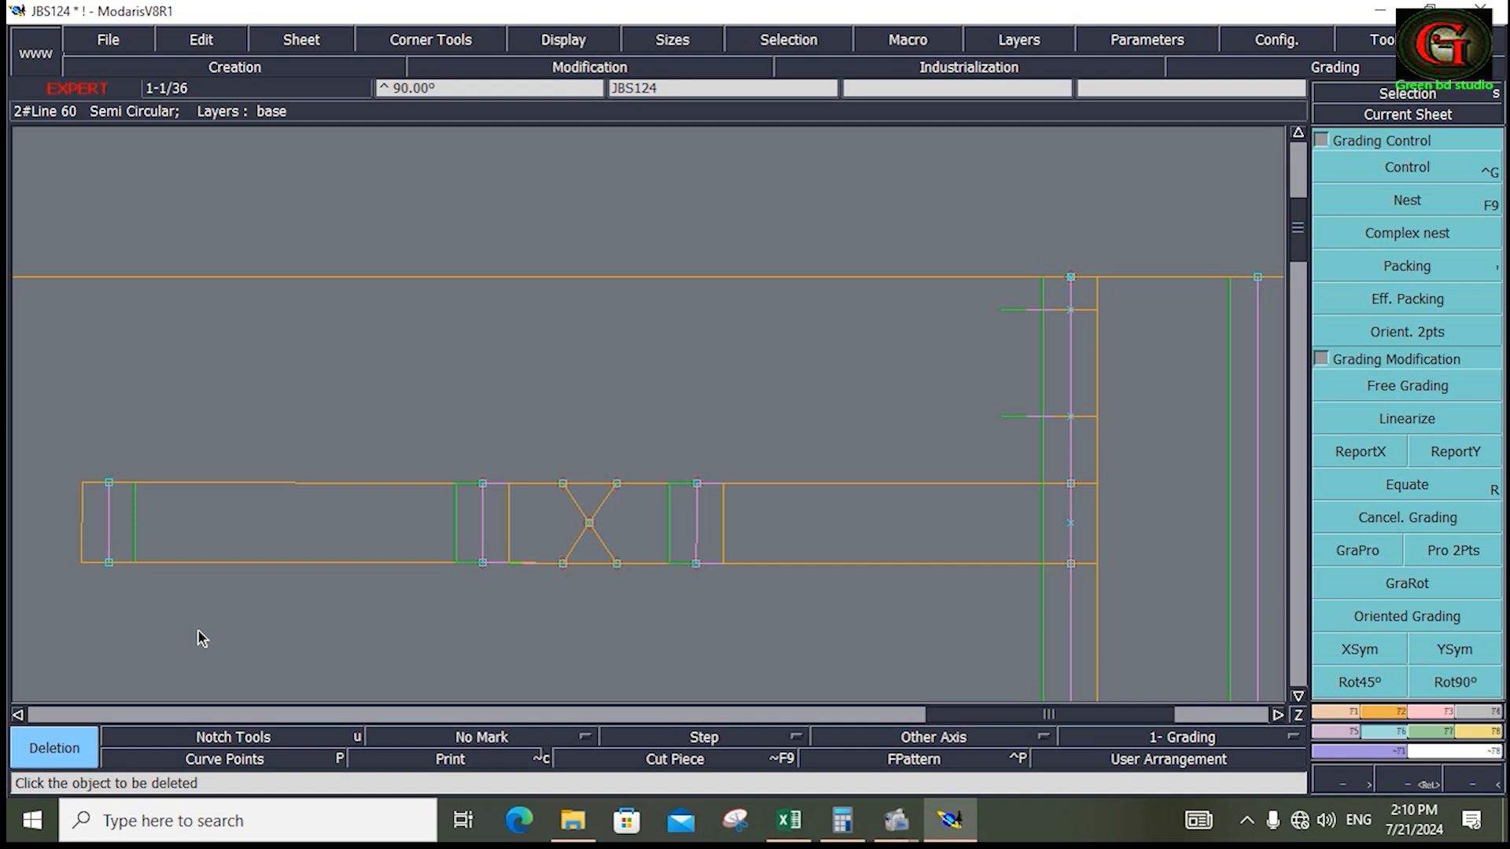
# Step: Select the placket's points, then open and empty the measurement spreadsheet, leaving the upper part of the placket uncovered
pyautogui.moveTo(65, 429); pyautogui.dragTo(1120, 631)
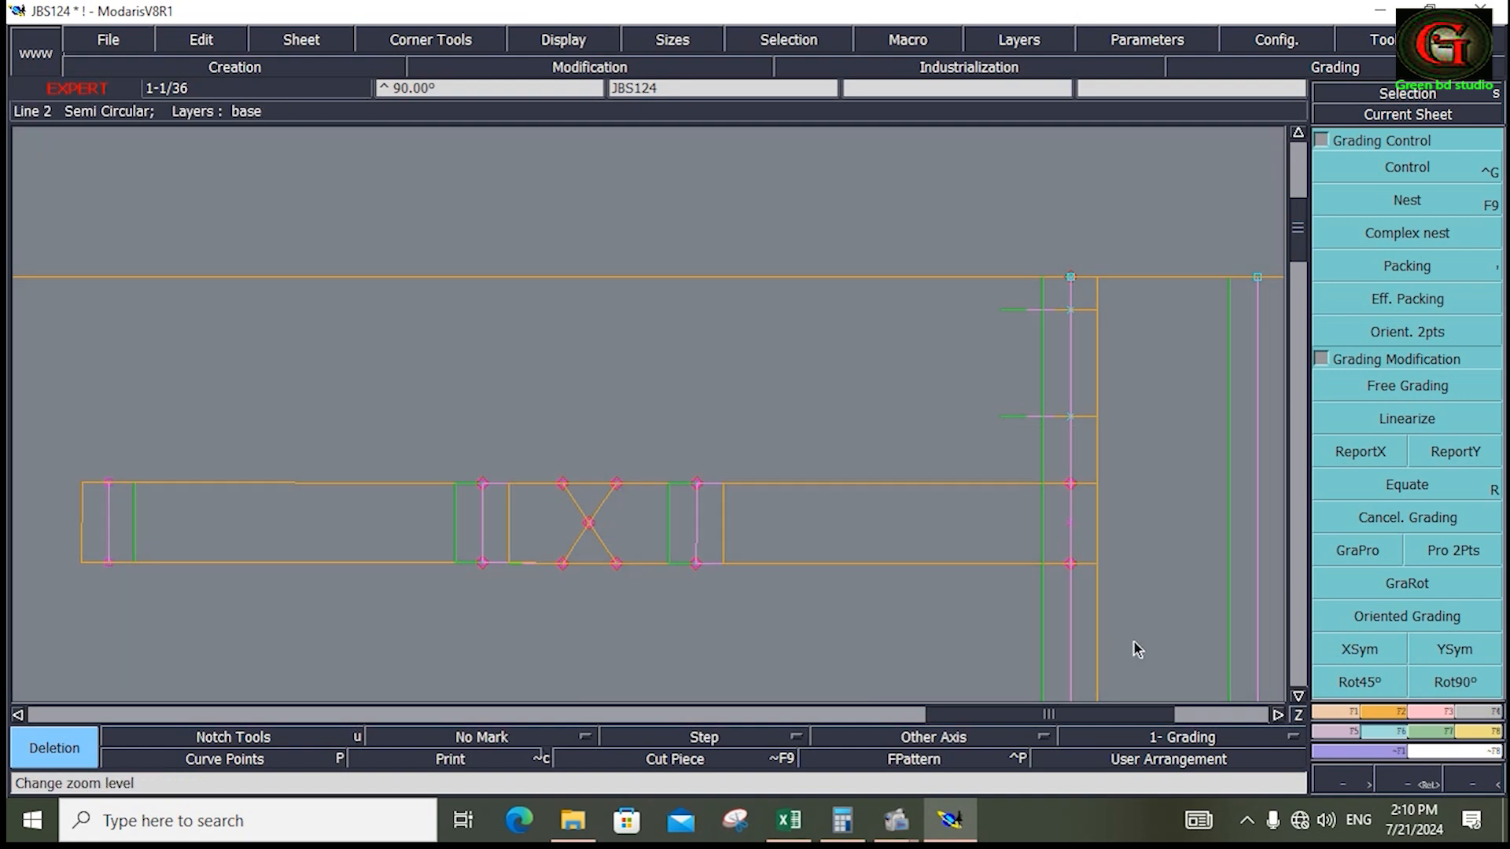
pyautogui.click(1478, 731)
pyautogui.click(1455, 167)
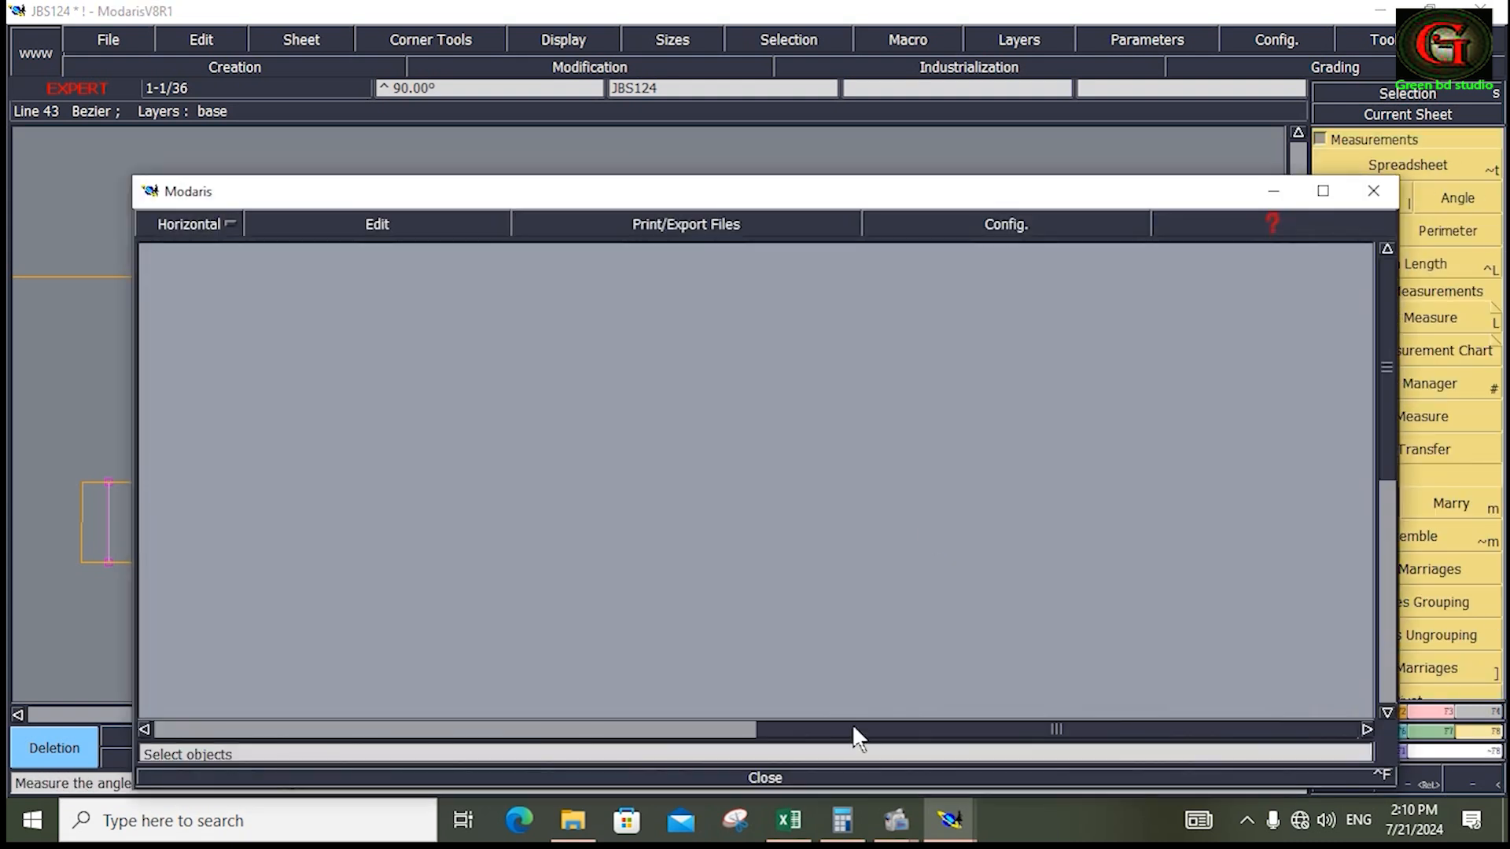
pyautogui.click(408, 217)
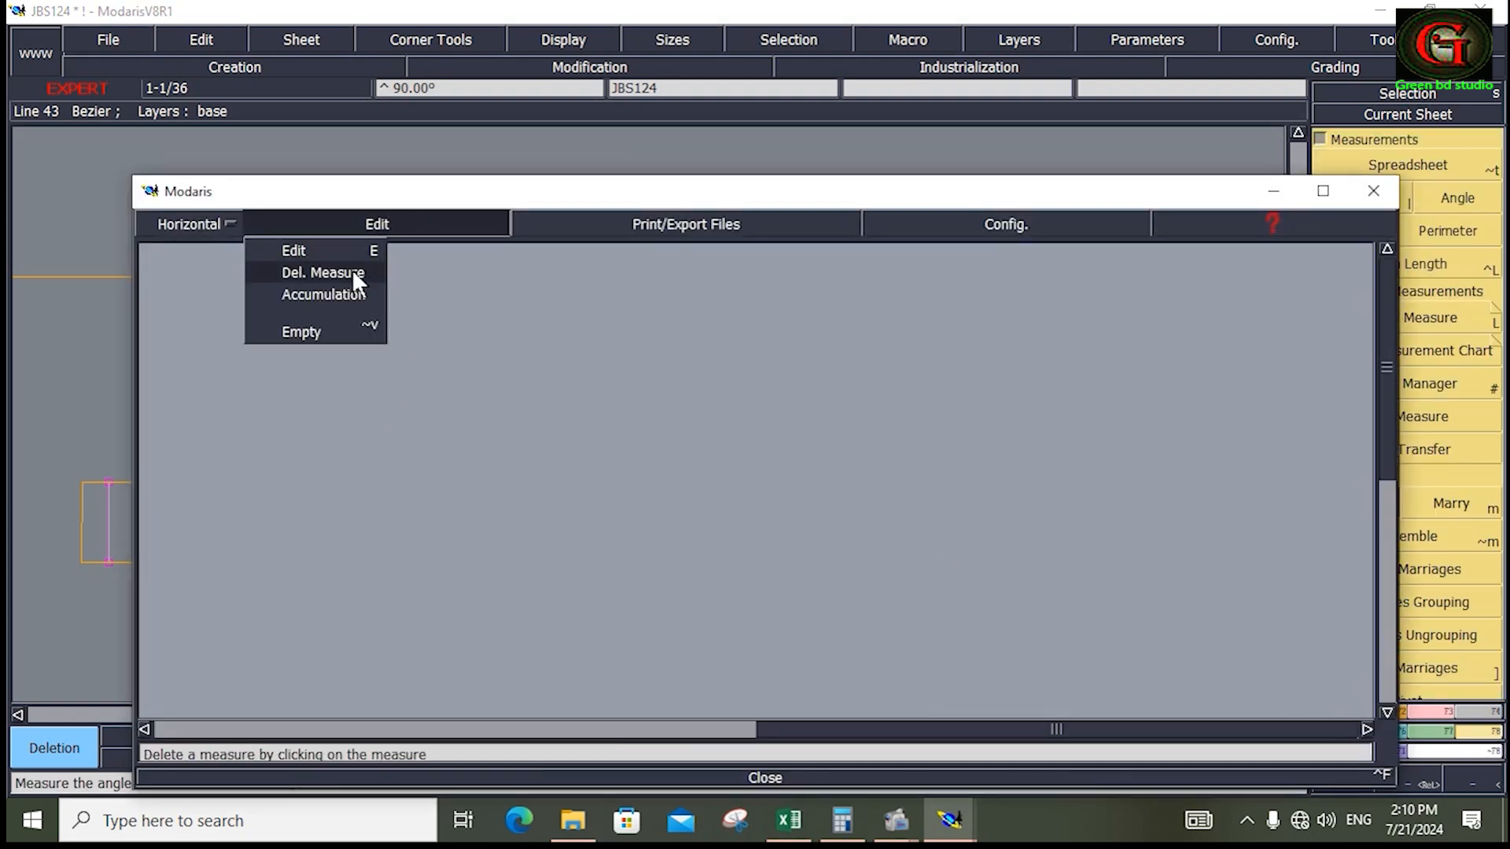
pyautogui.click(319, 332)
pyautogui.moveTo(341, 236); pyautogui.dragTo(327, 546)
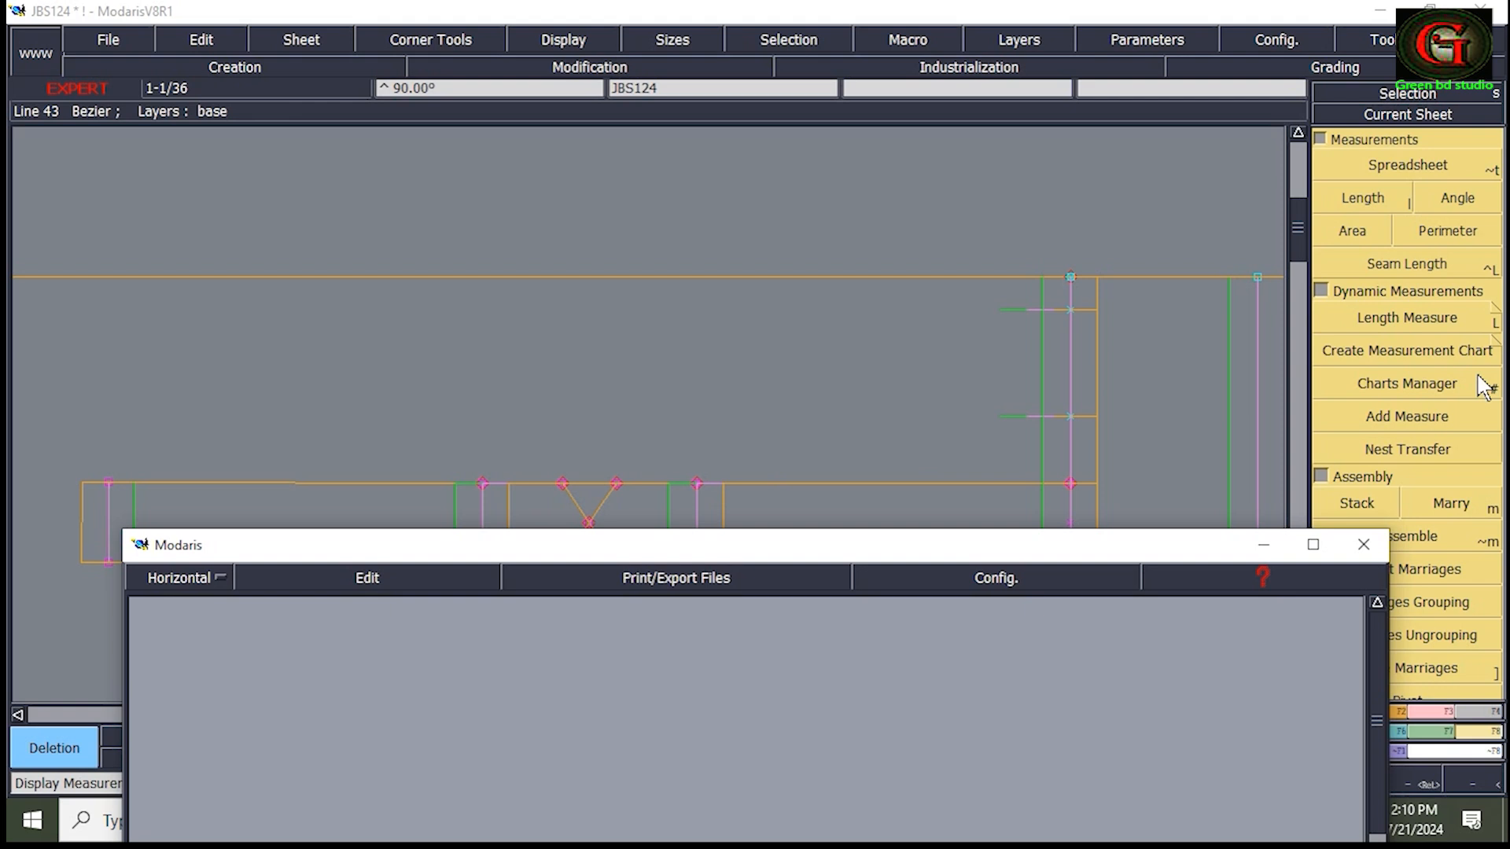
# Step: Measure the length between the upper end of the placket's second crossline and the nearest upper point of the X mark
pyautogui.click(1350, 206)
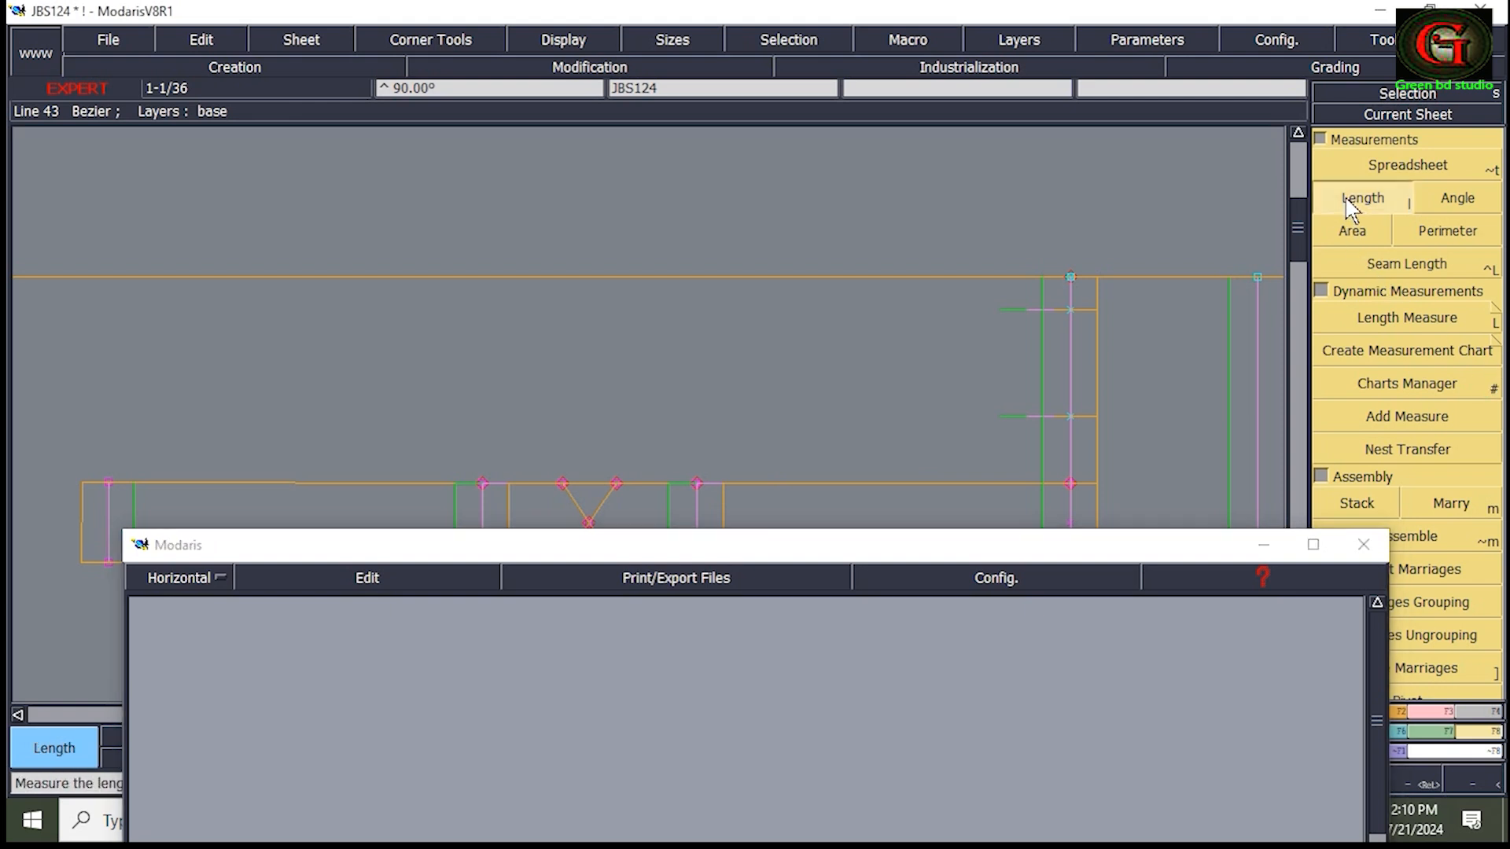
pyautogui.click(480, 486)
pyautogui.click(556, 488)
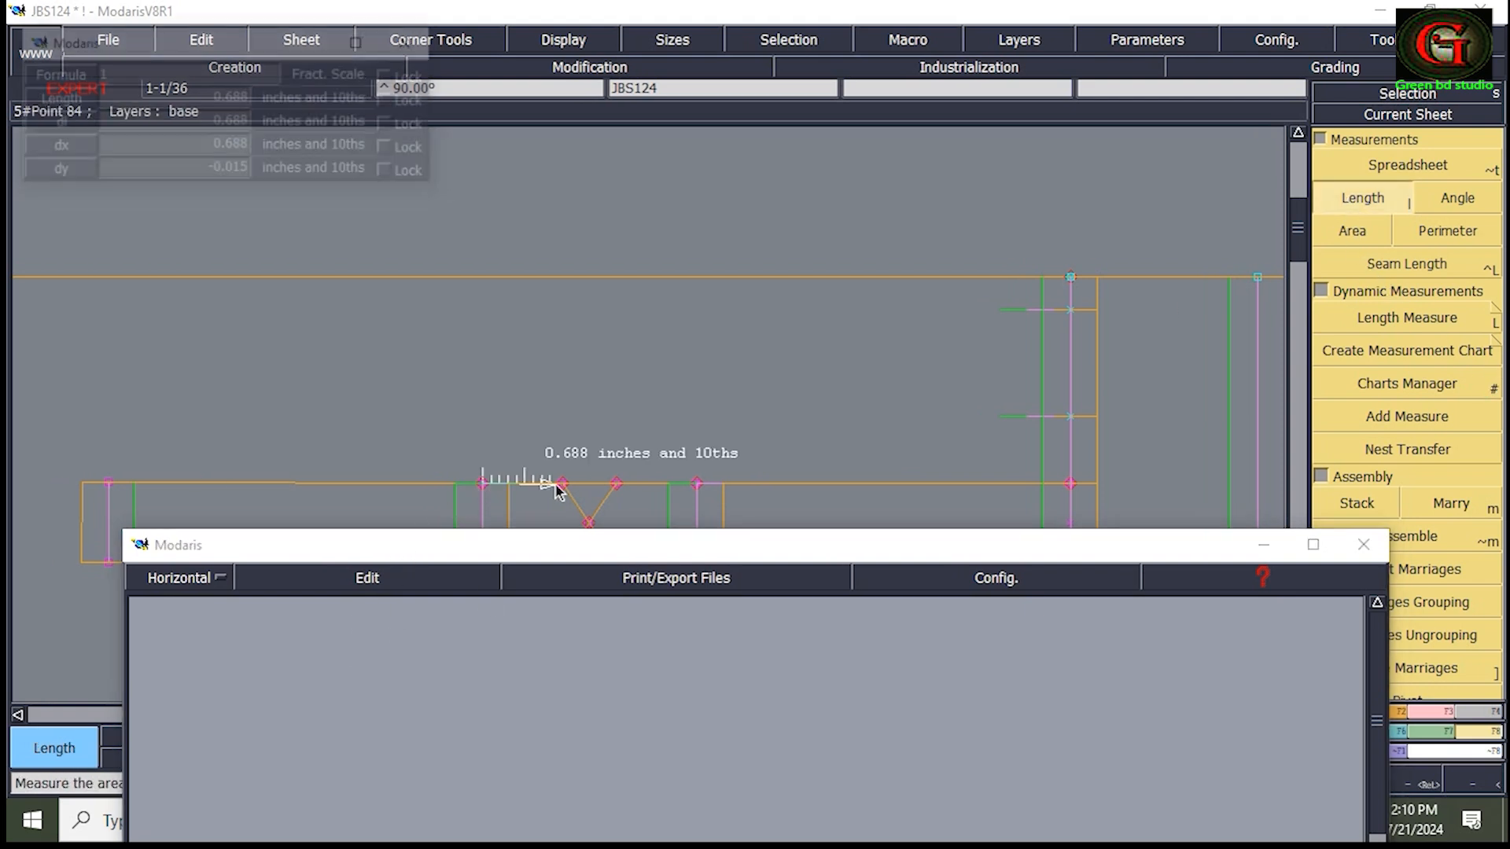
pyautogui.click(417, 575)
pyautogui.click(298, 681)
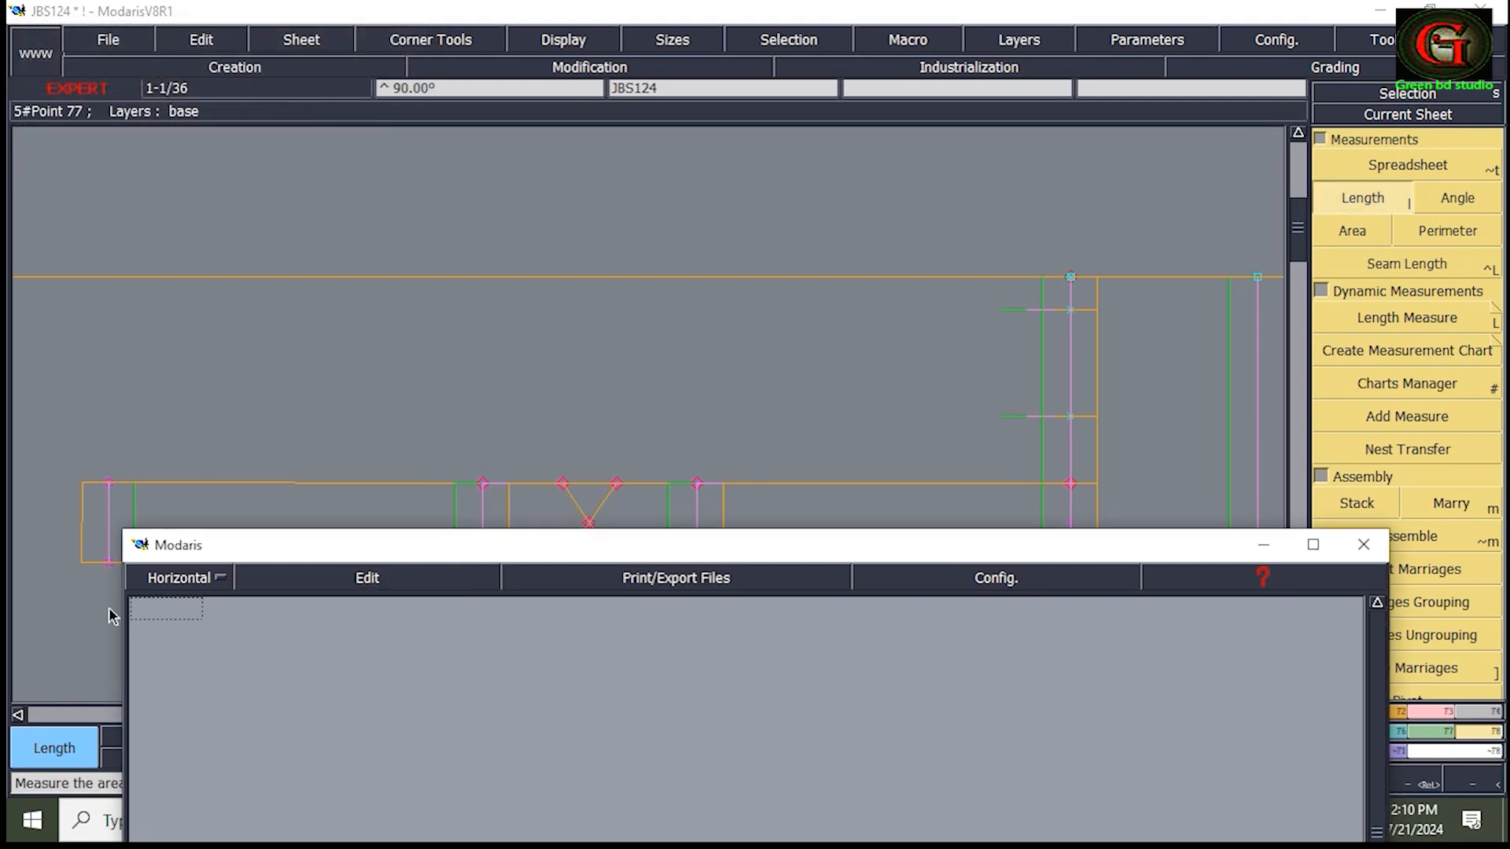
pyautogui.moveTo(307, 559); pyautogui.dragTo(335, 676)
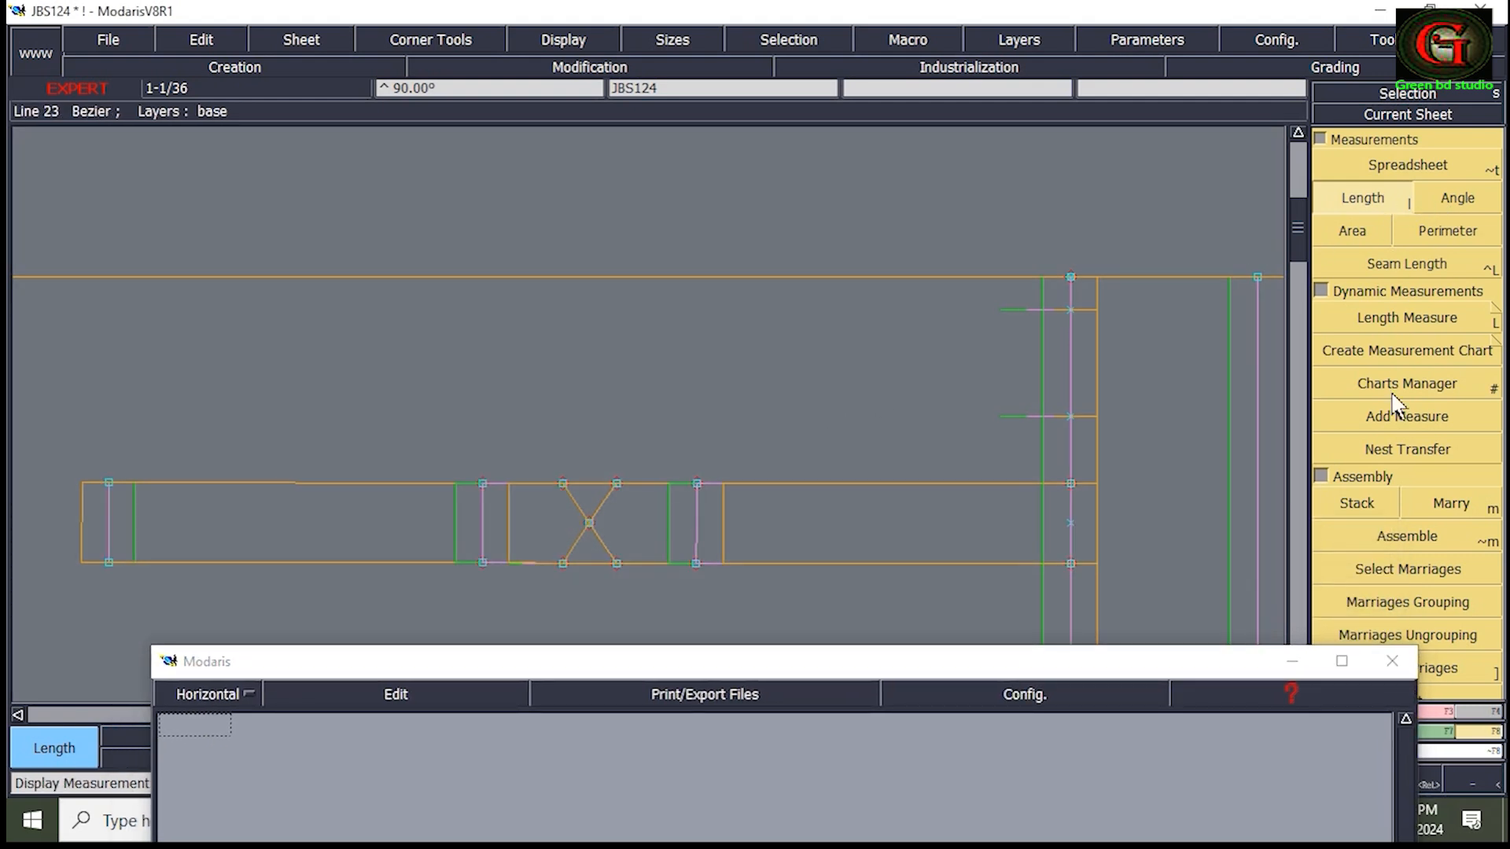
# Step: Select sizes 6 to 14 and measure the length from the placket X mark's centre to the sleeve end line
pyautogui.press('Home')
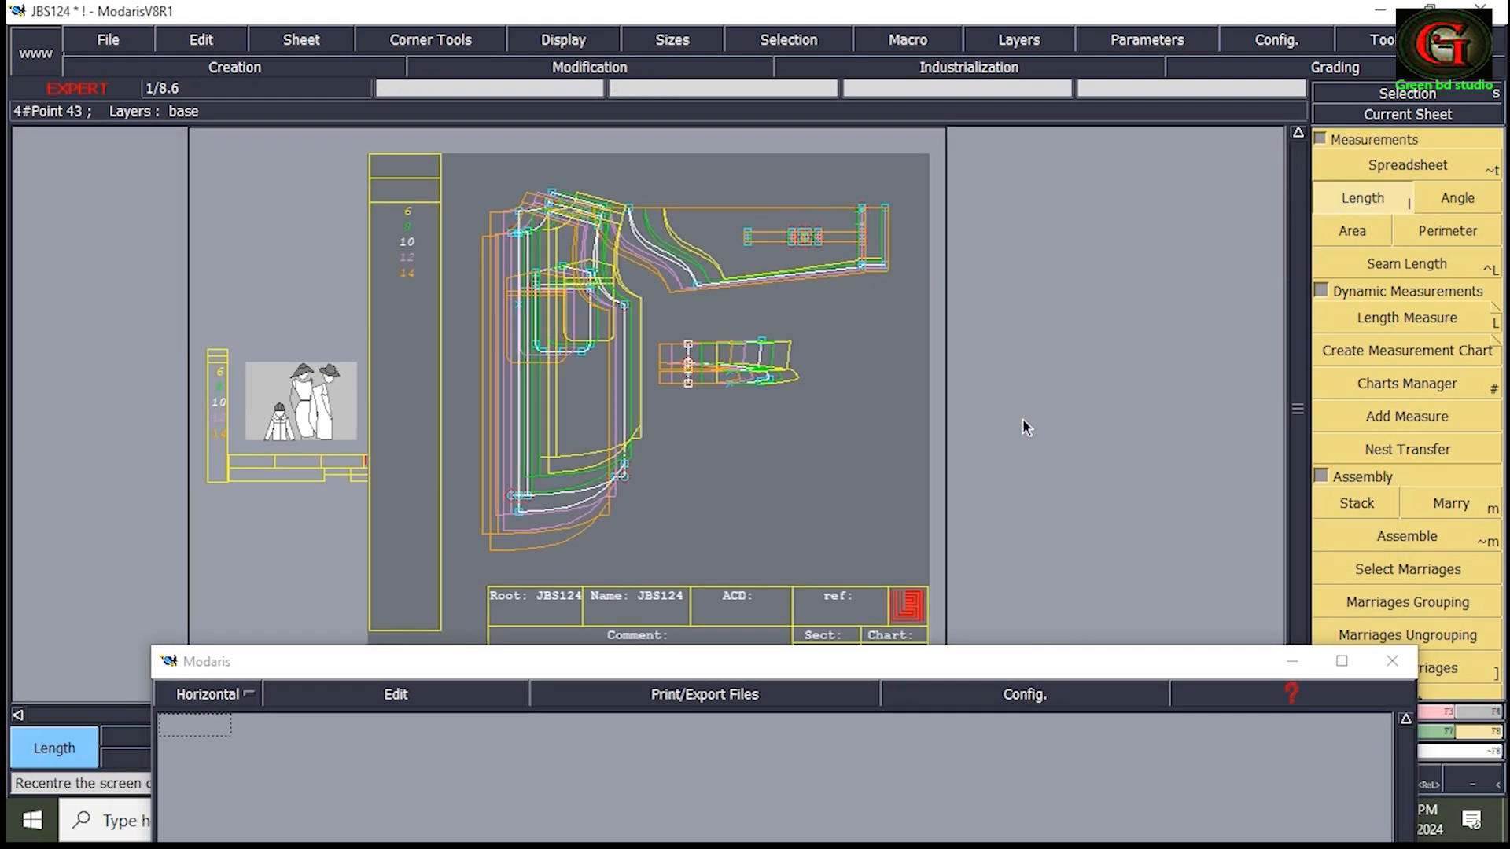
pyautogui.press('Return')
pyautogui.moveTo(910, 310); pyautogui.dragTo(367, 165)
pyautogui.moveTo(39, 281); pyautogui.dragTo(138, 455)
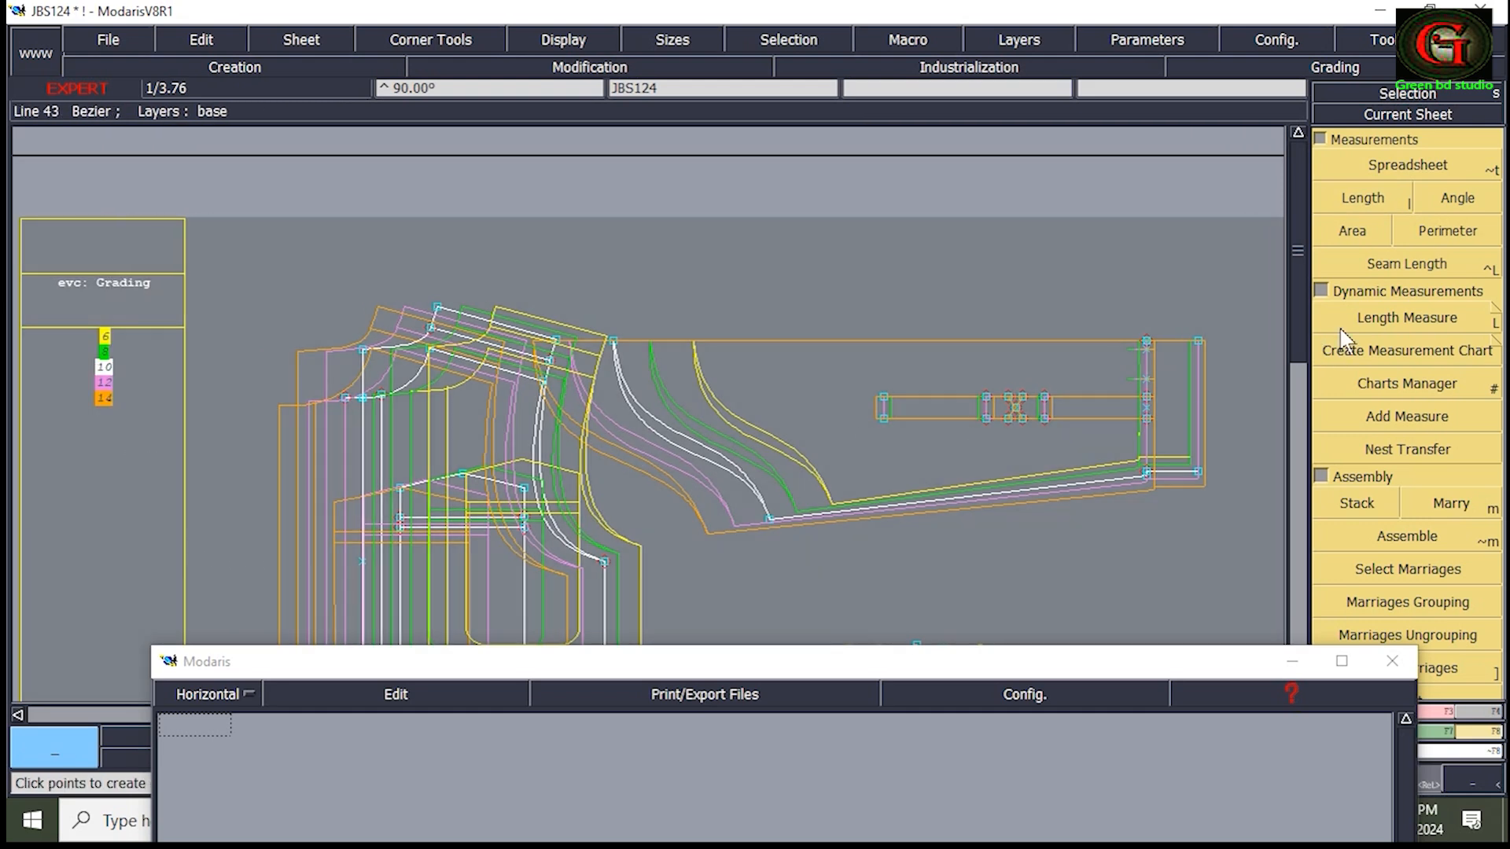
pyautogui.click(1368, 201)
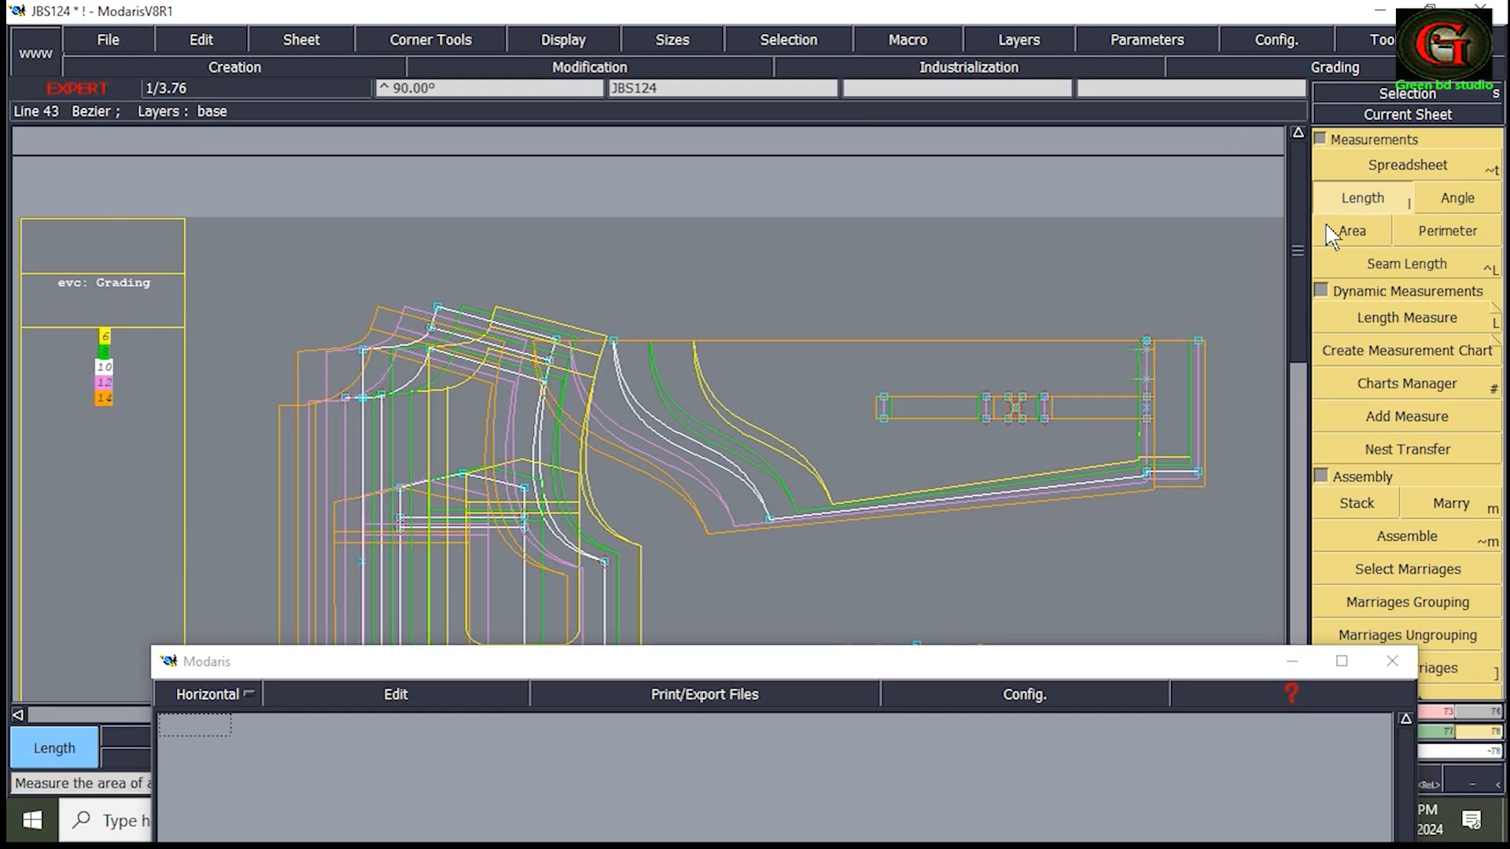
pyautogui.click(1016, 408)
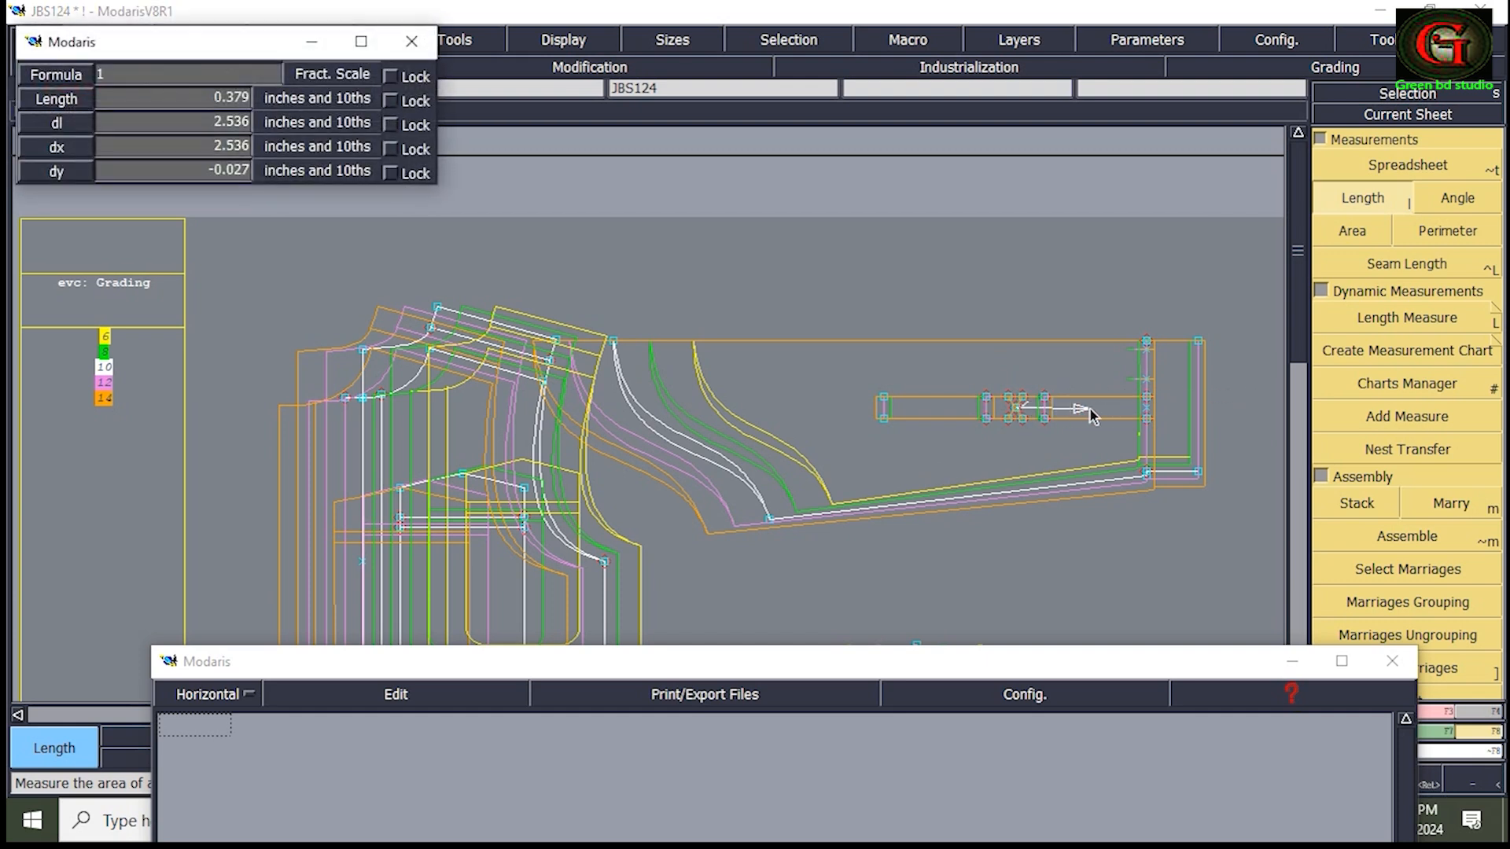
pyautogui.click(1148, 407)
pyautogui.moveTo(570, 511); pyautogui.dragTo(589, 635)
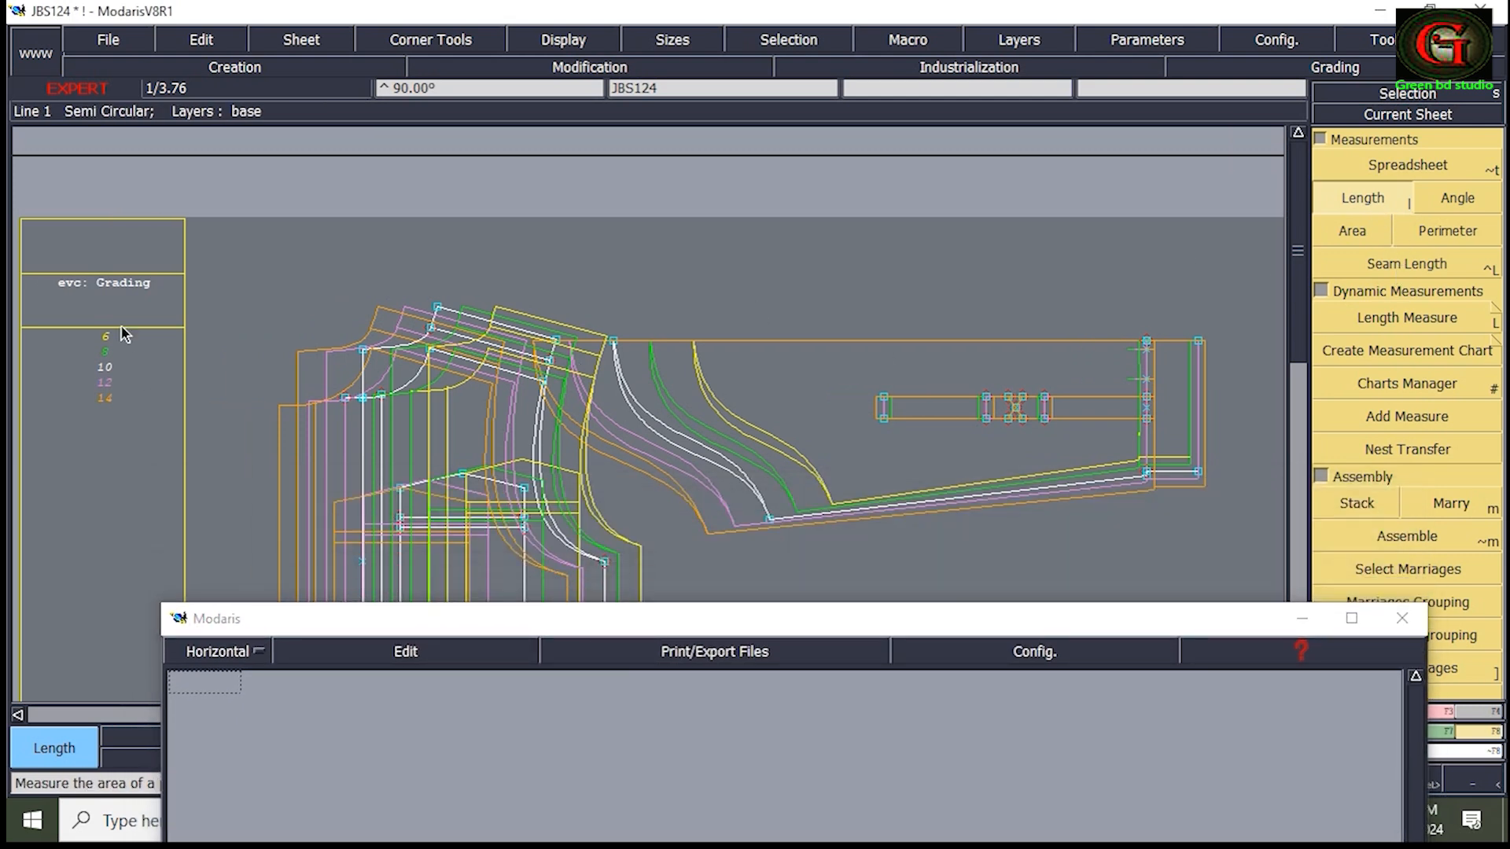
# Step: Reselect sizes 6 to 14, repeat the measurement from the X mark's centre to the sleeve end line, and bring the spreadsheet into view
pyautogui.click(77, 310)
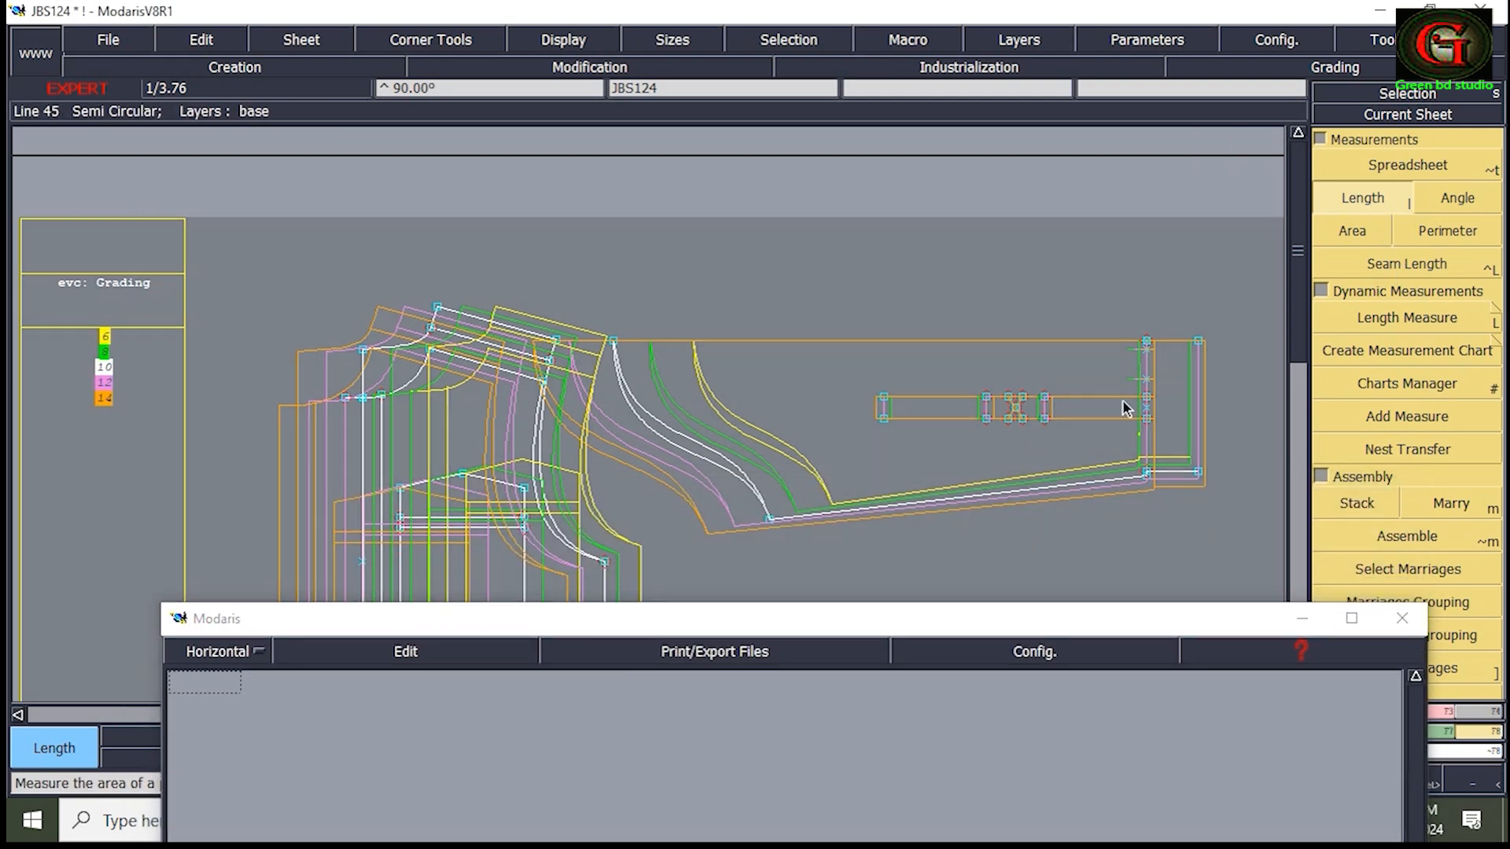
pyautogui.click(1015, 414)
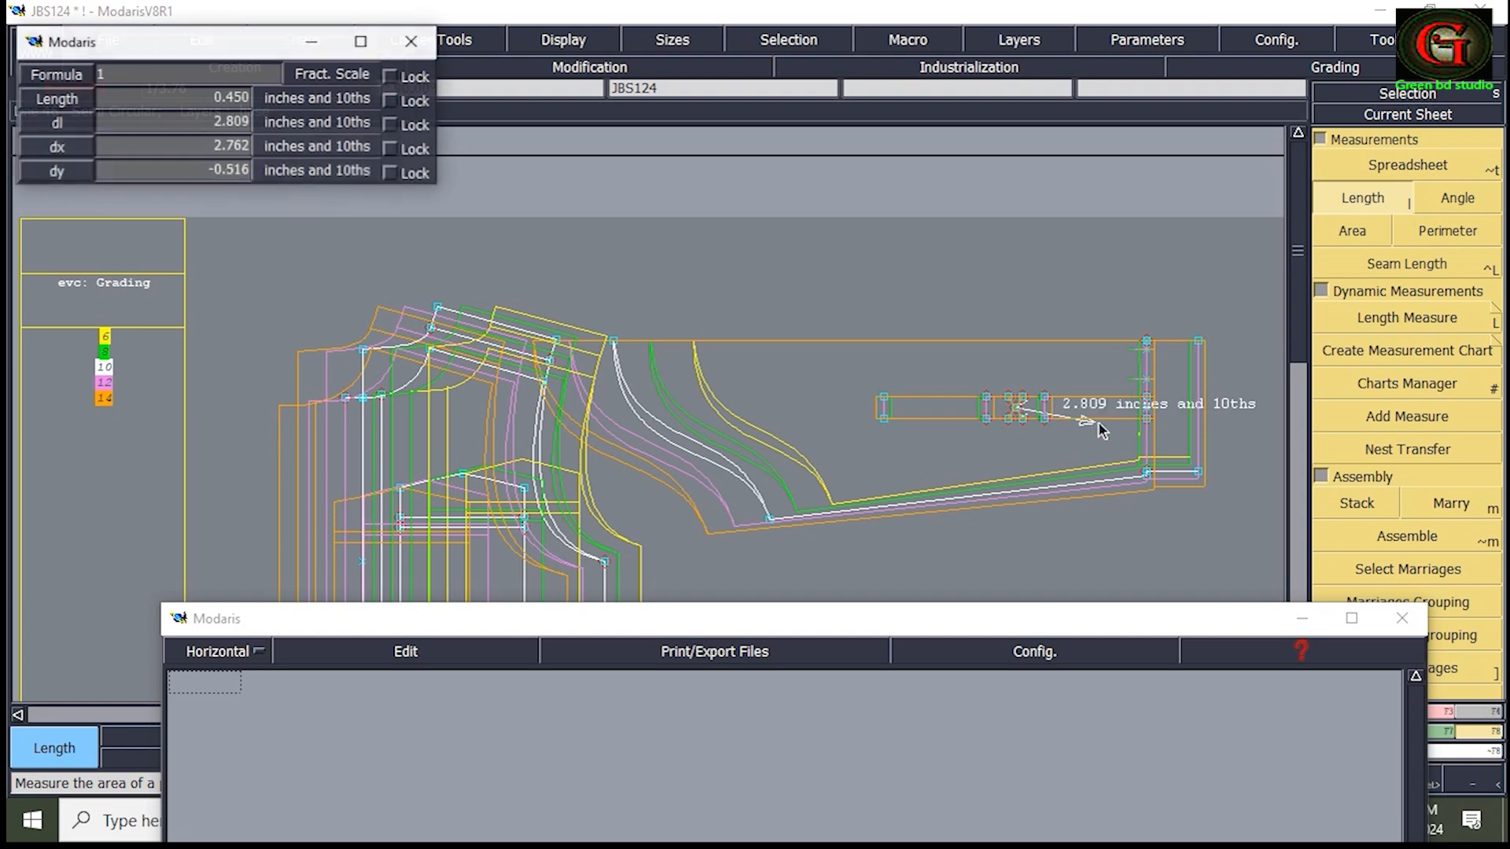
pyautogui.click(1145, 411)
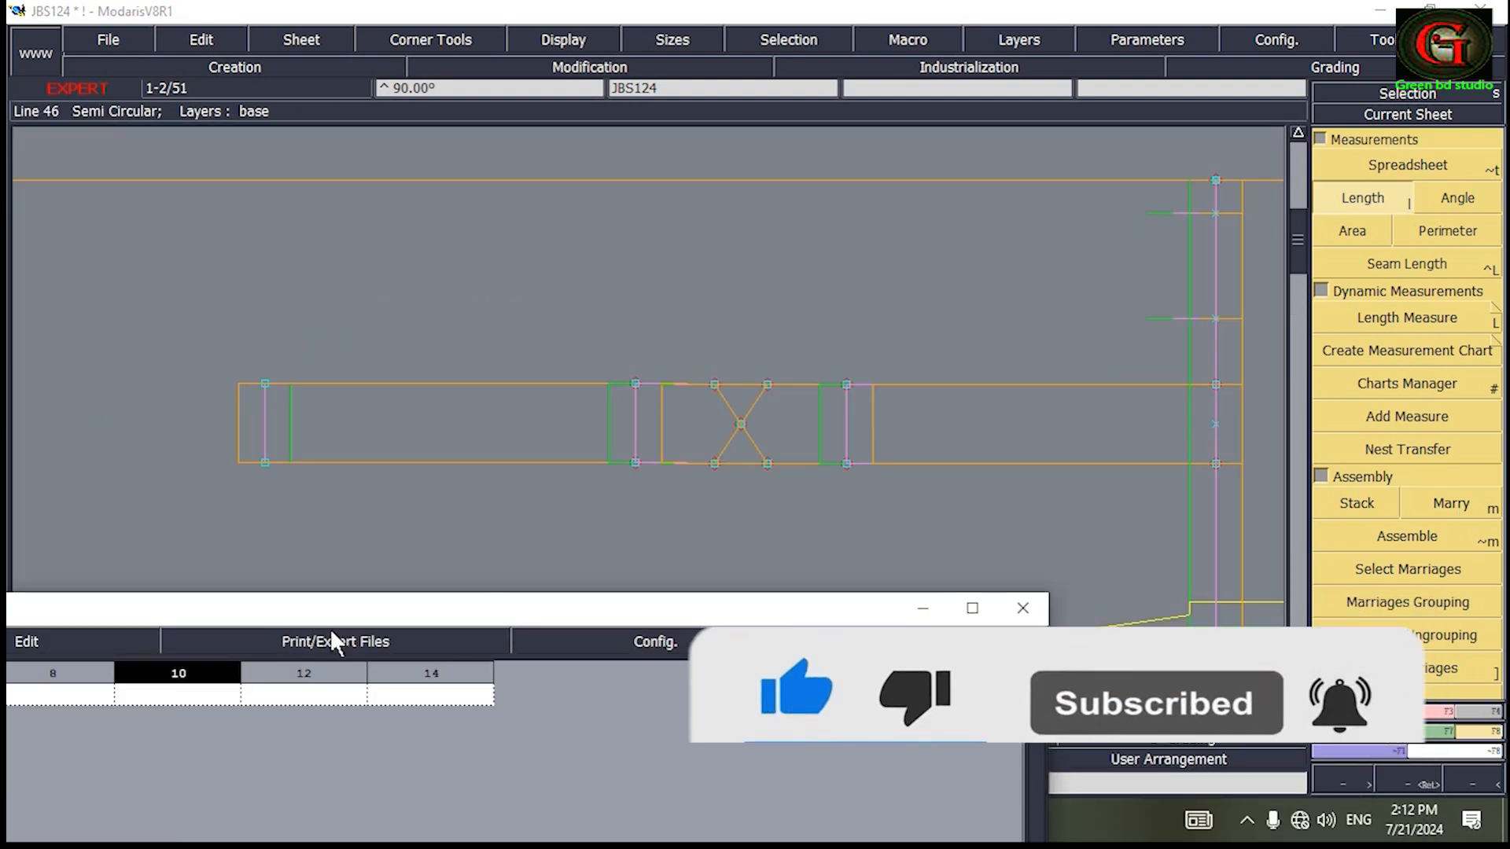
pyautogui.moveTo(460, 595); pyautogui.dragTo(640, 500)
pyautogui.moveTo(498, 516); pyautogui.dragTo(707, 442)
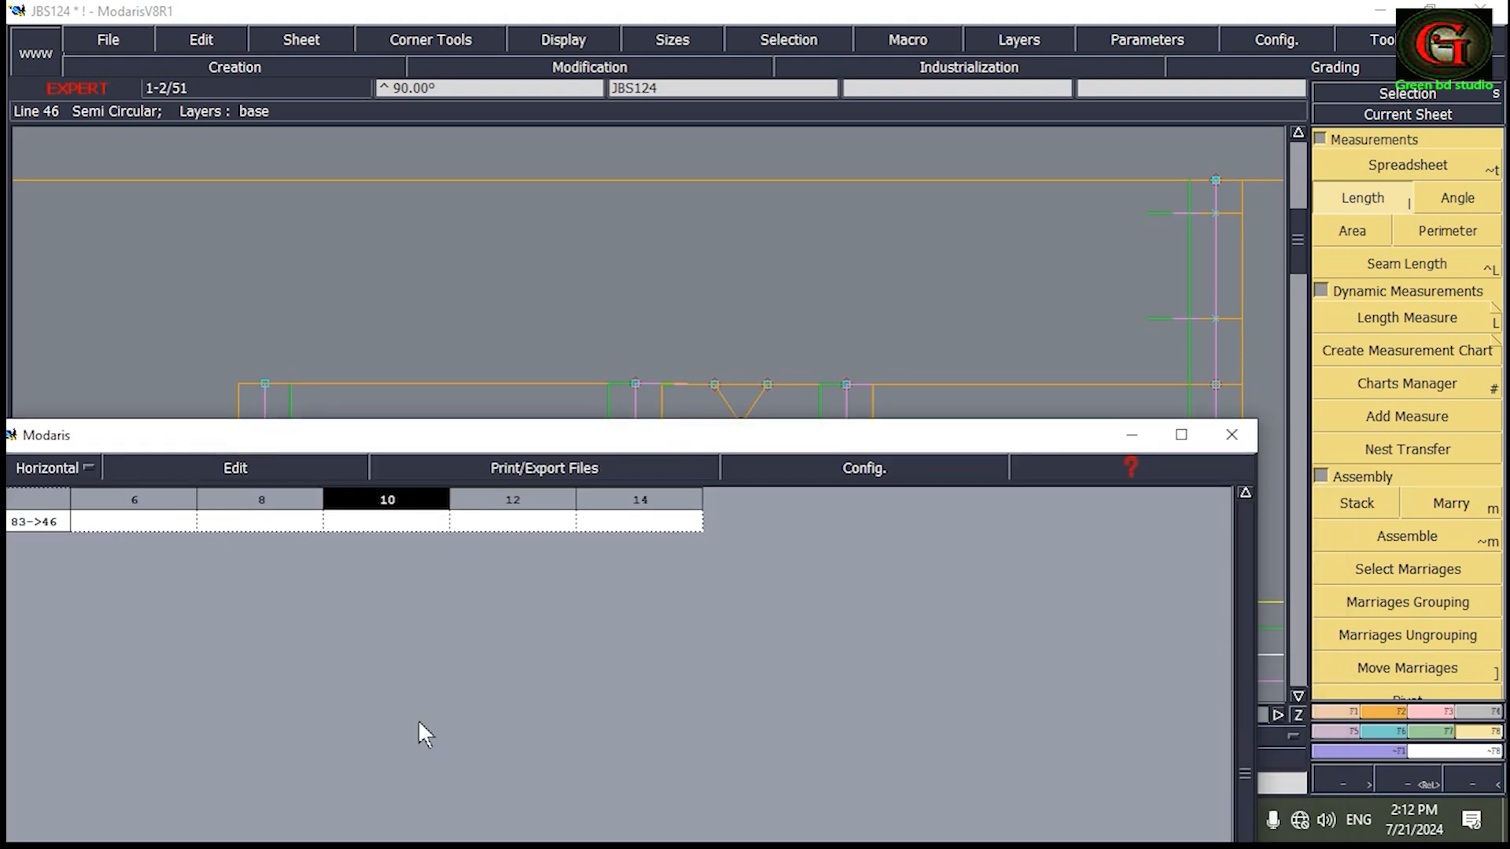
# Step: Configure the measurement spreadsheet to show Length and ddl /Size
pyautogui.click(873, 470)
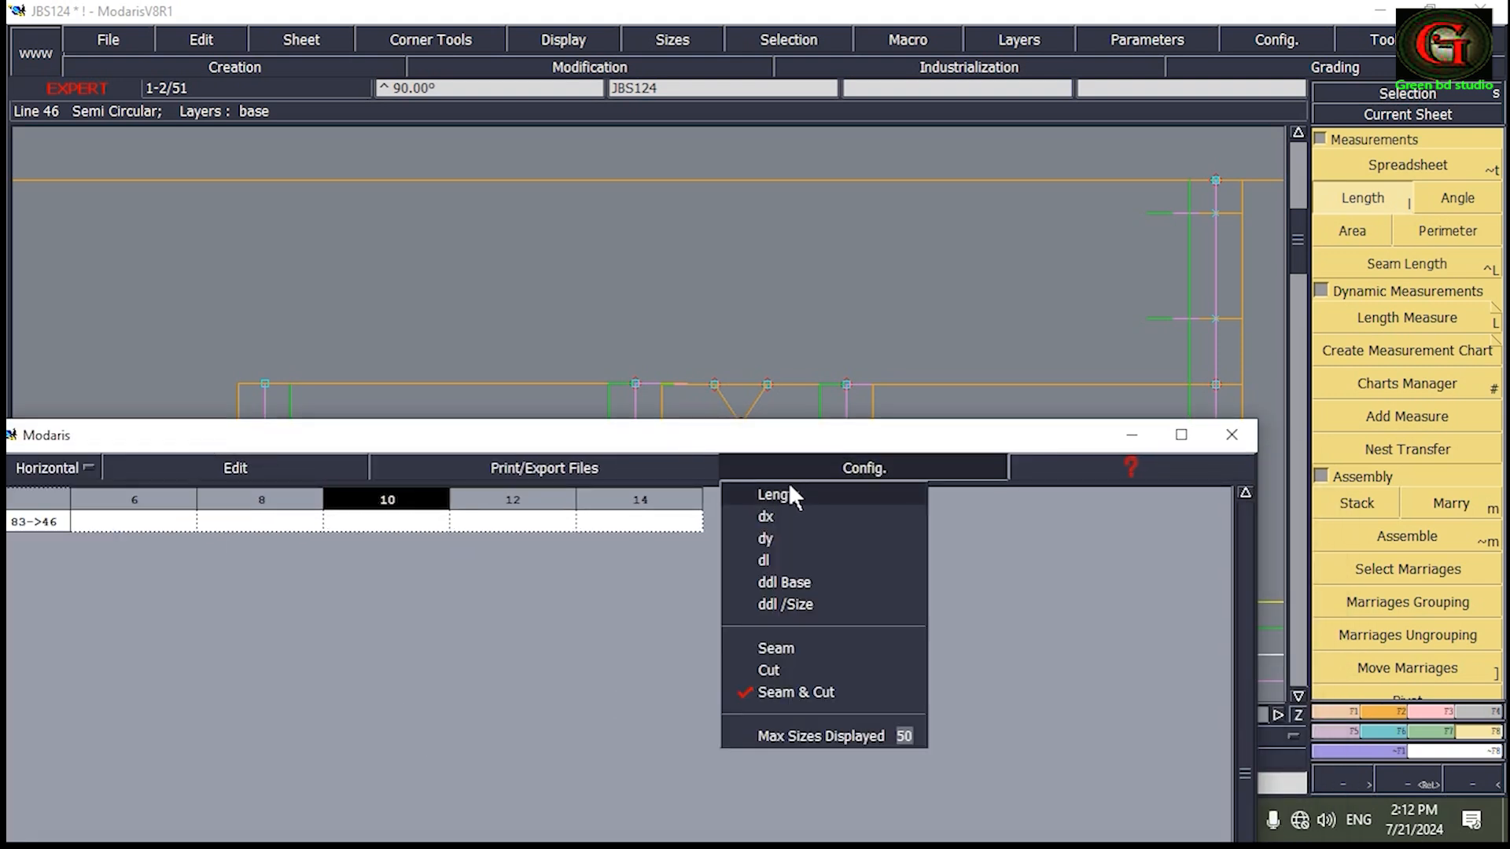
pyautogui.click(784, 485)
pyautogui.click(870, 462)
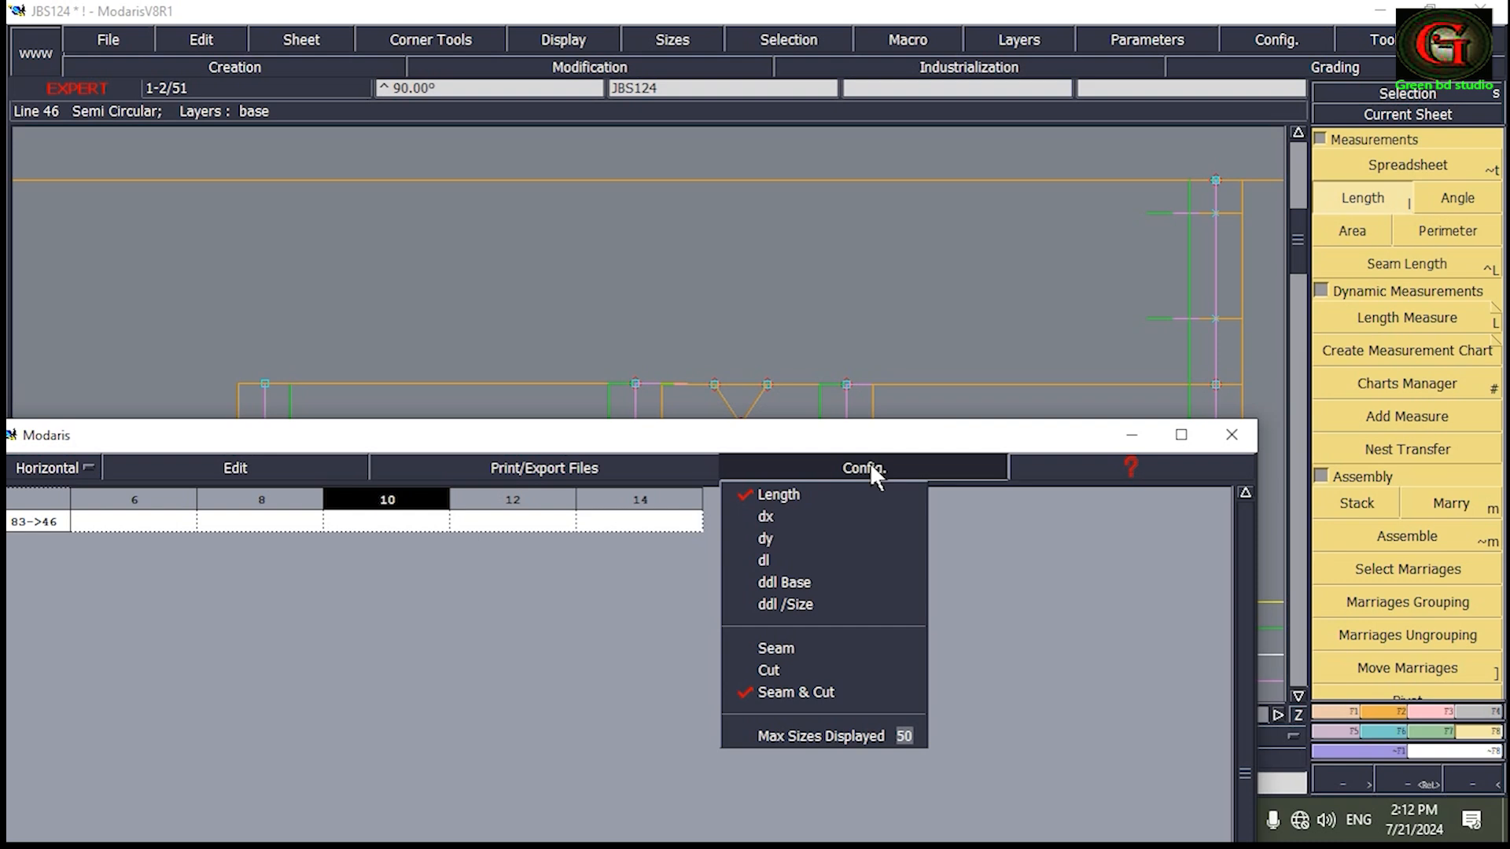
pyautogui.click(761, 606)
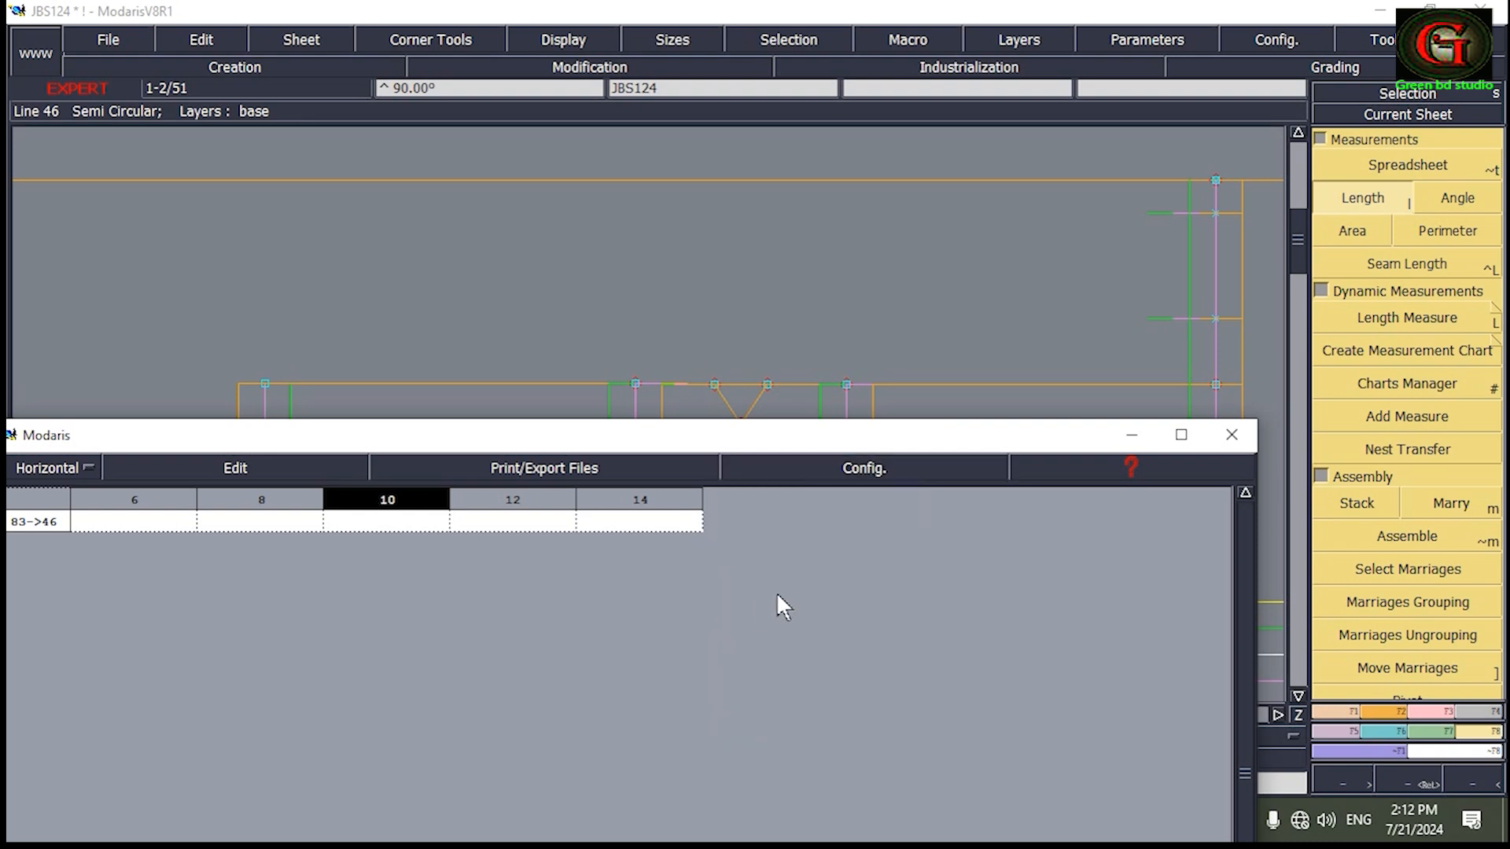
pyautogui.click(870, 468)
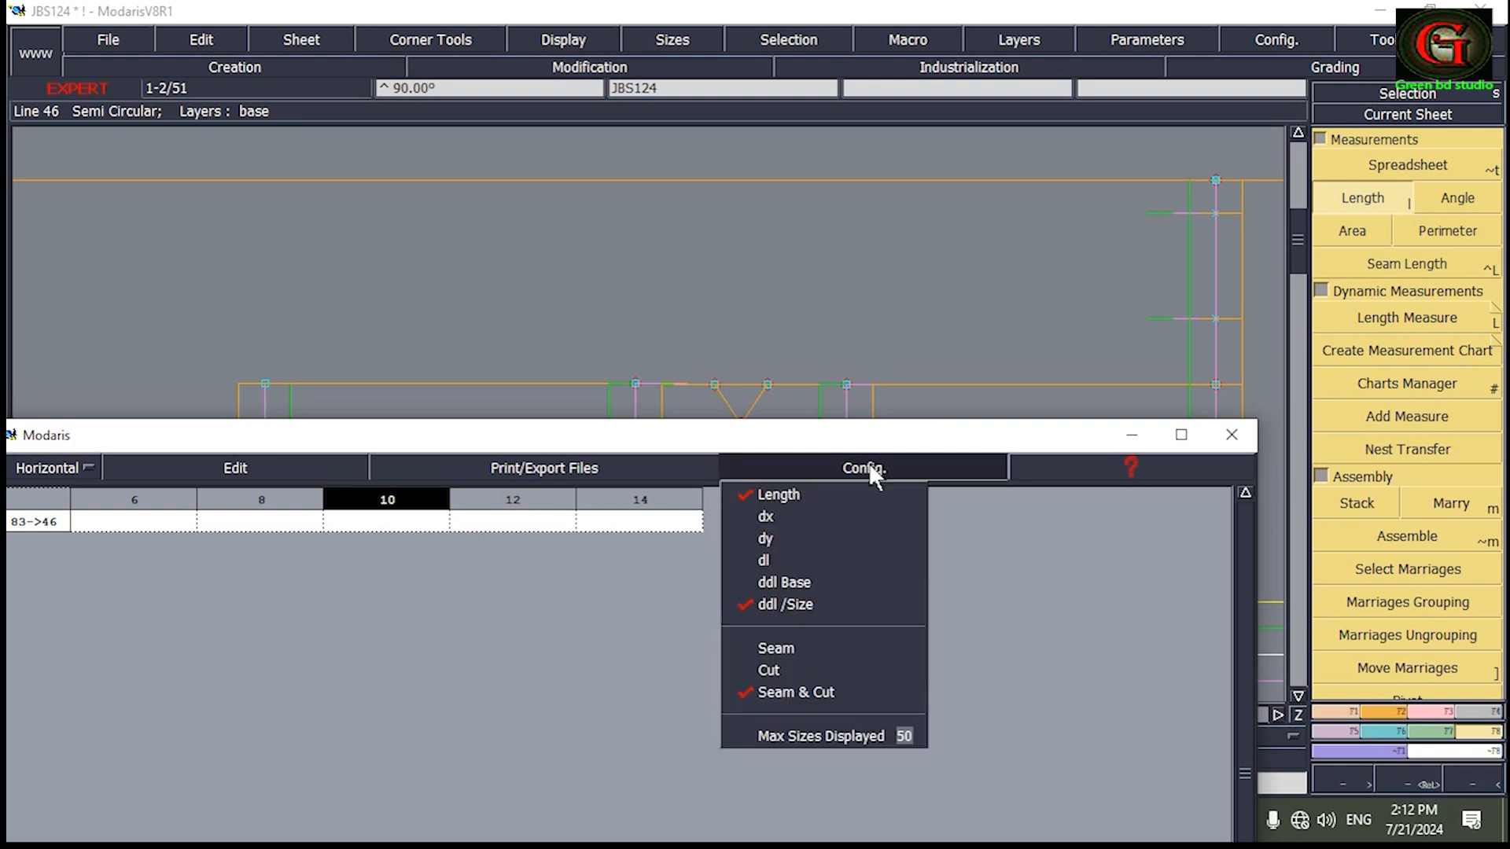
pyautogui.click(742, 647)
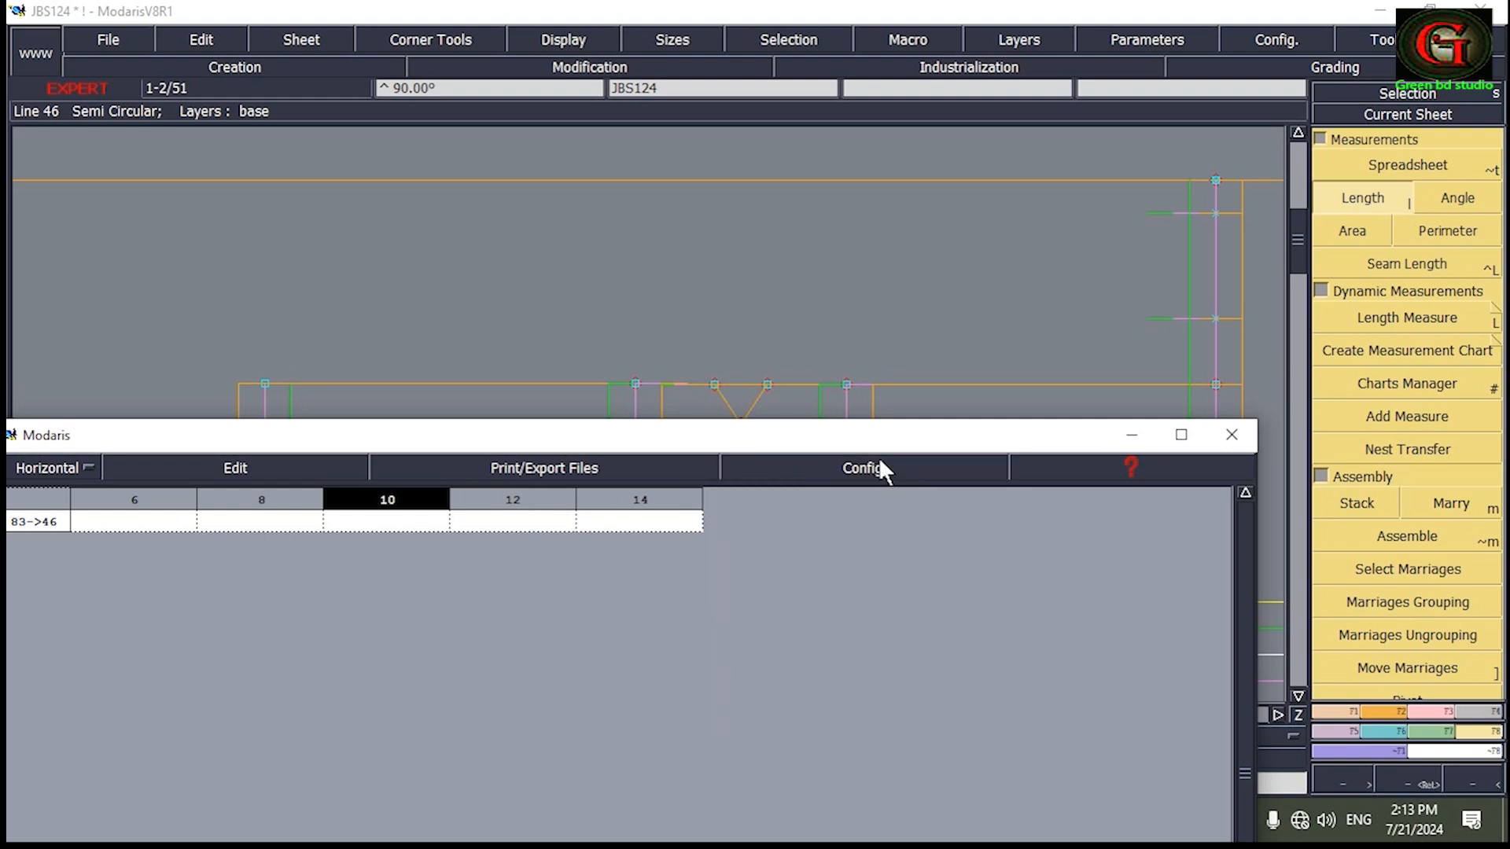
# Step: Empty the measurement spreadsheet and remeasure the X mark's centre to the sleeve end line in all sizes, showing the whole table
pyautogui.click(268, 481)
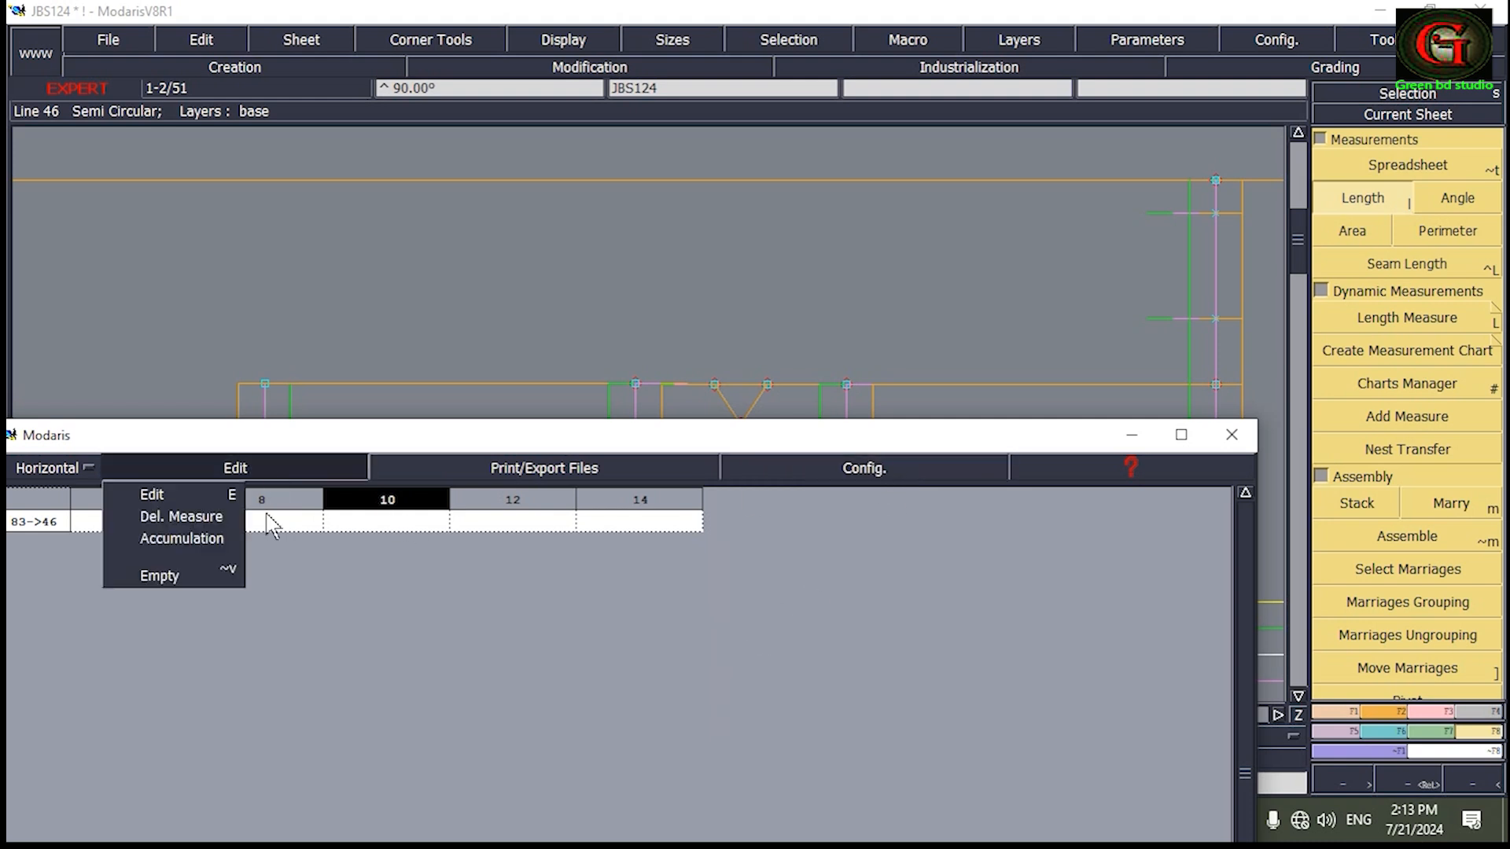
pyautogui.click(178, 568)
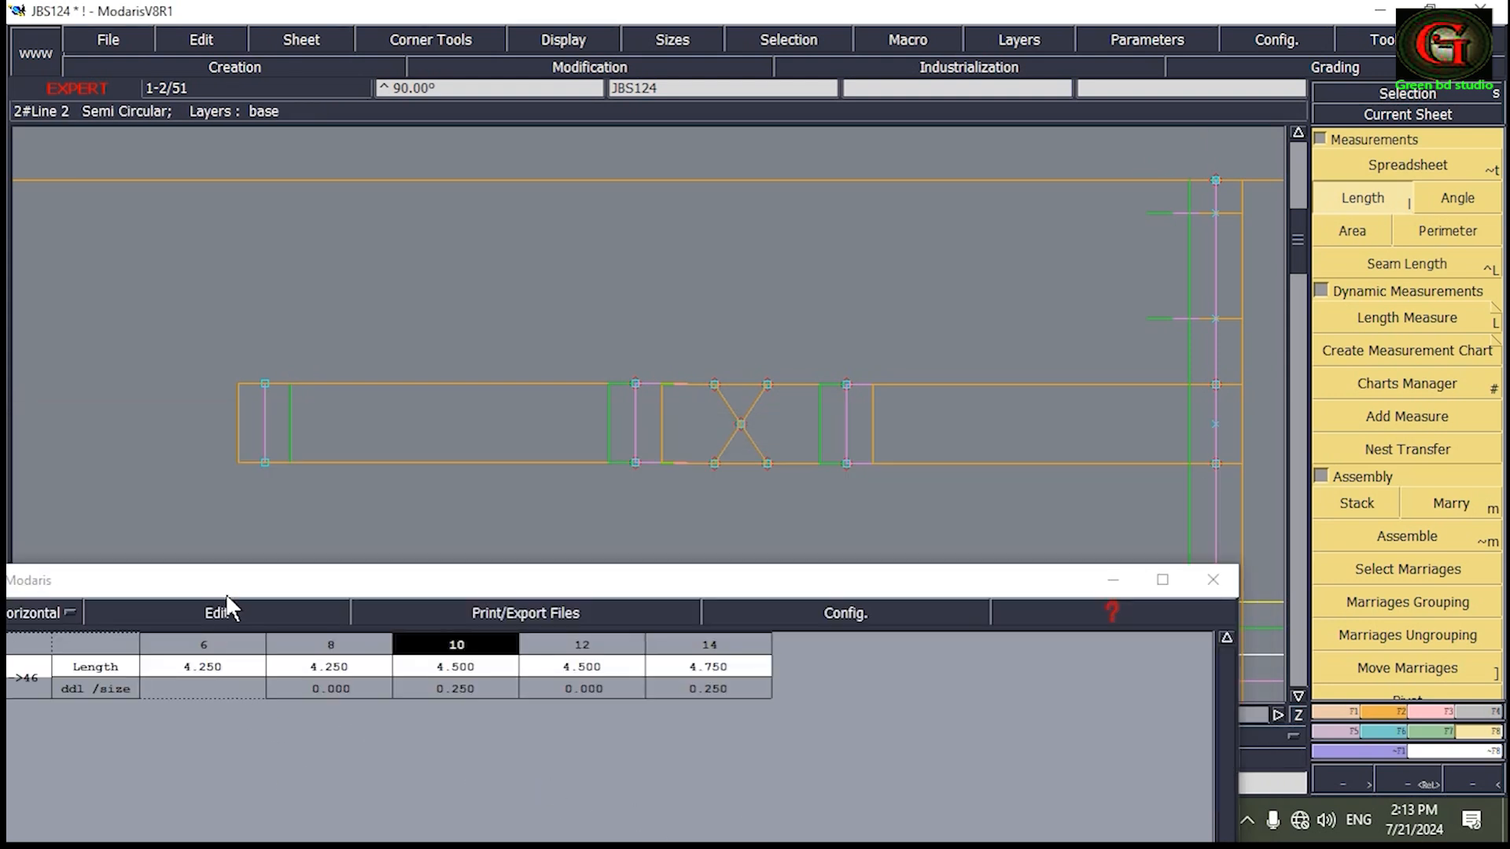
pyautogui.click(298, 595)
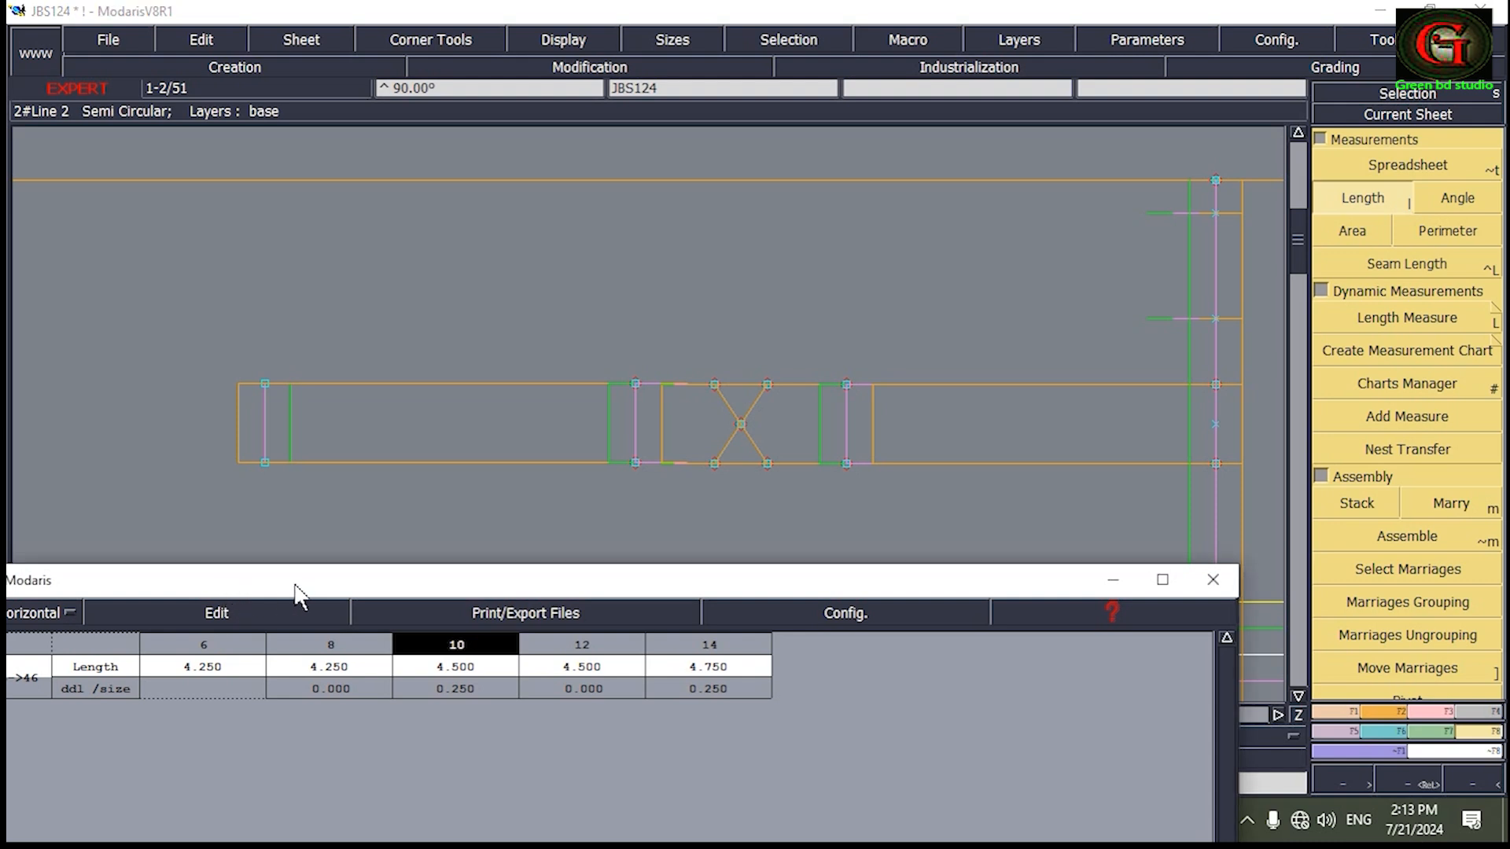
pyautogui.moveTo(280, 592); pyautogui.dragTo(480, 588)
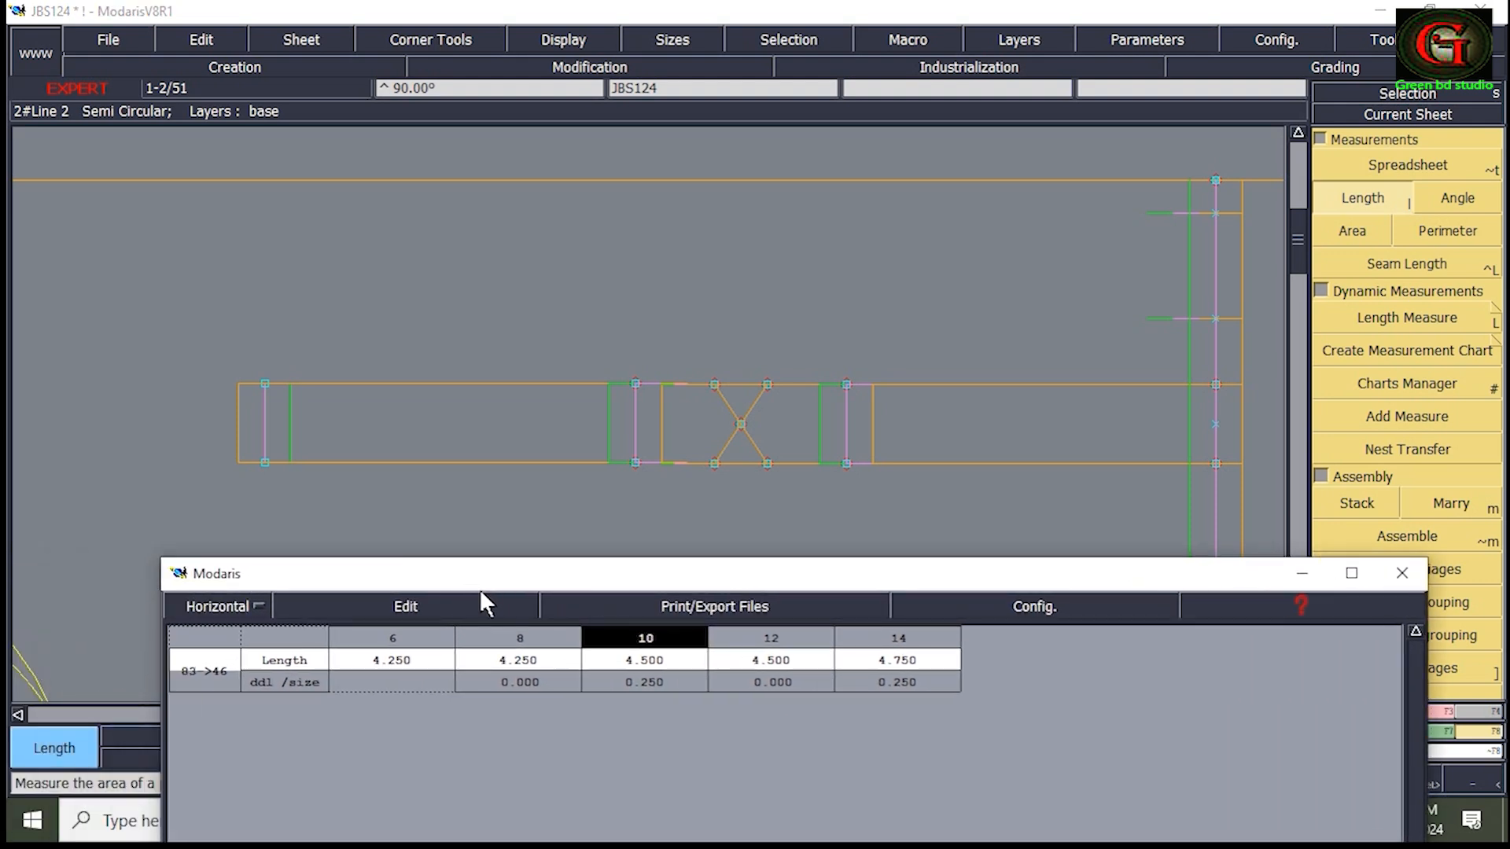
# Step: Switch the measurement spreadsheet's orientation to Vertical and close it
pyautogui.click(256, 604)
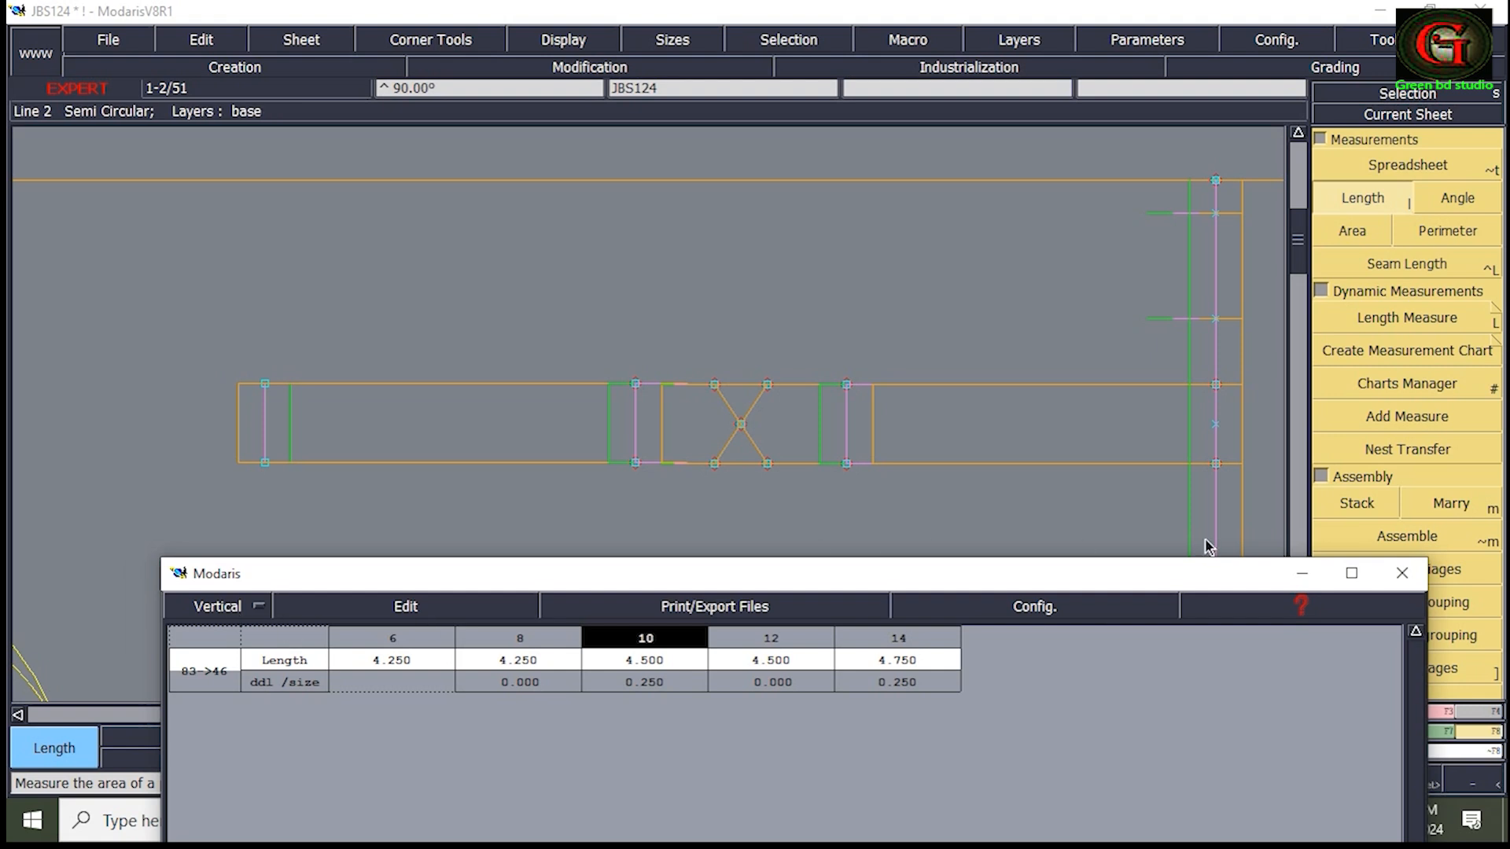
pyautogui.moveTo(983, 572); pyautogui.dragTo(886, 176)
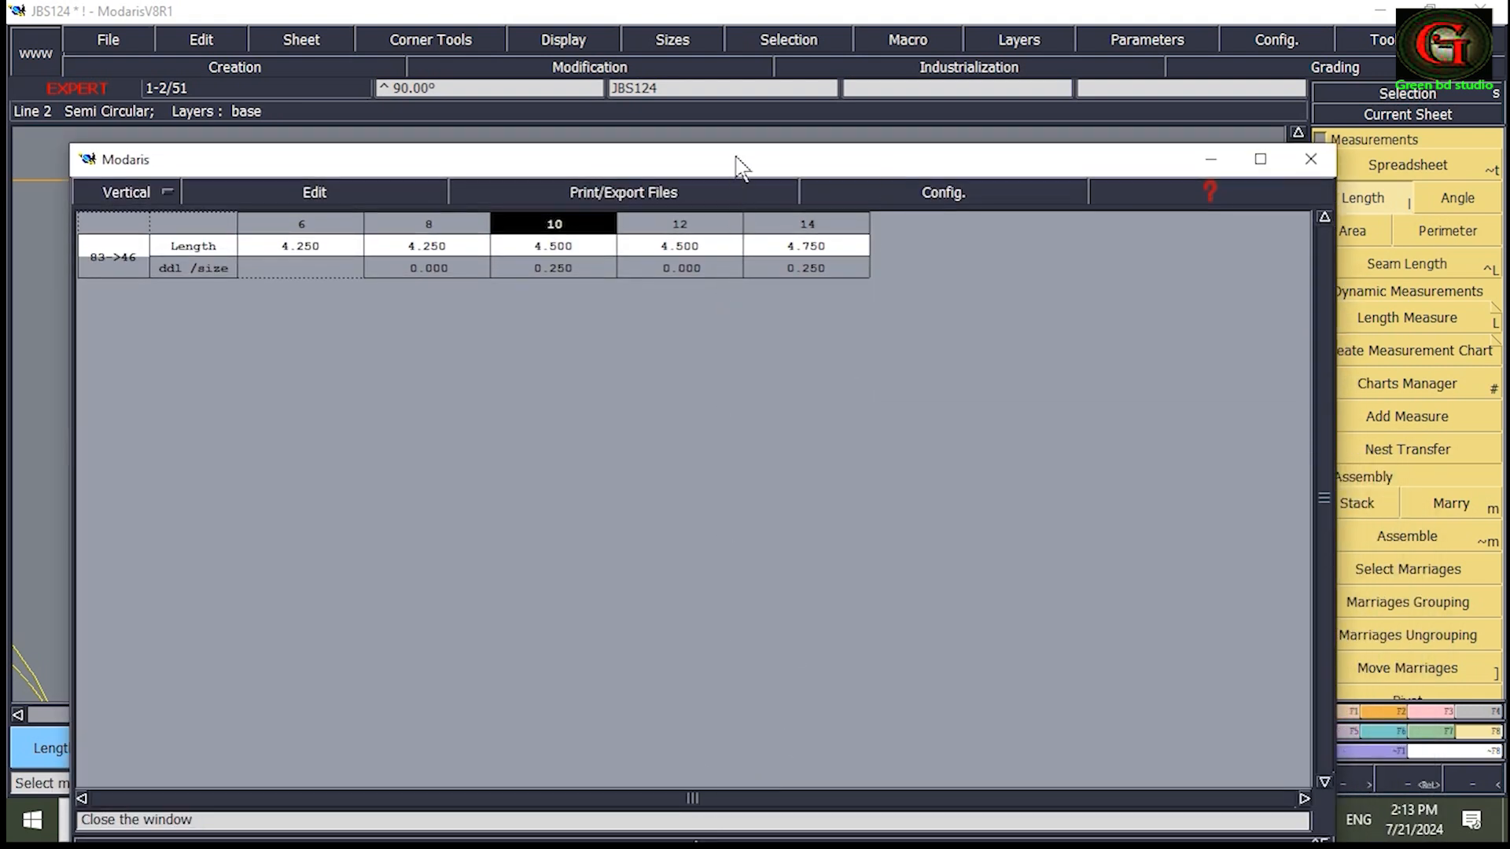
pyautogui.moveTo(736, 158); pyautogui.dragTo(739, 21)
pyautogui.click(706, 709)
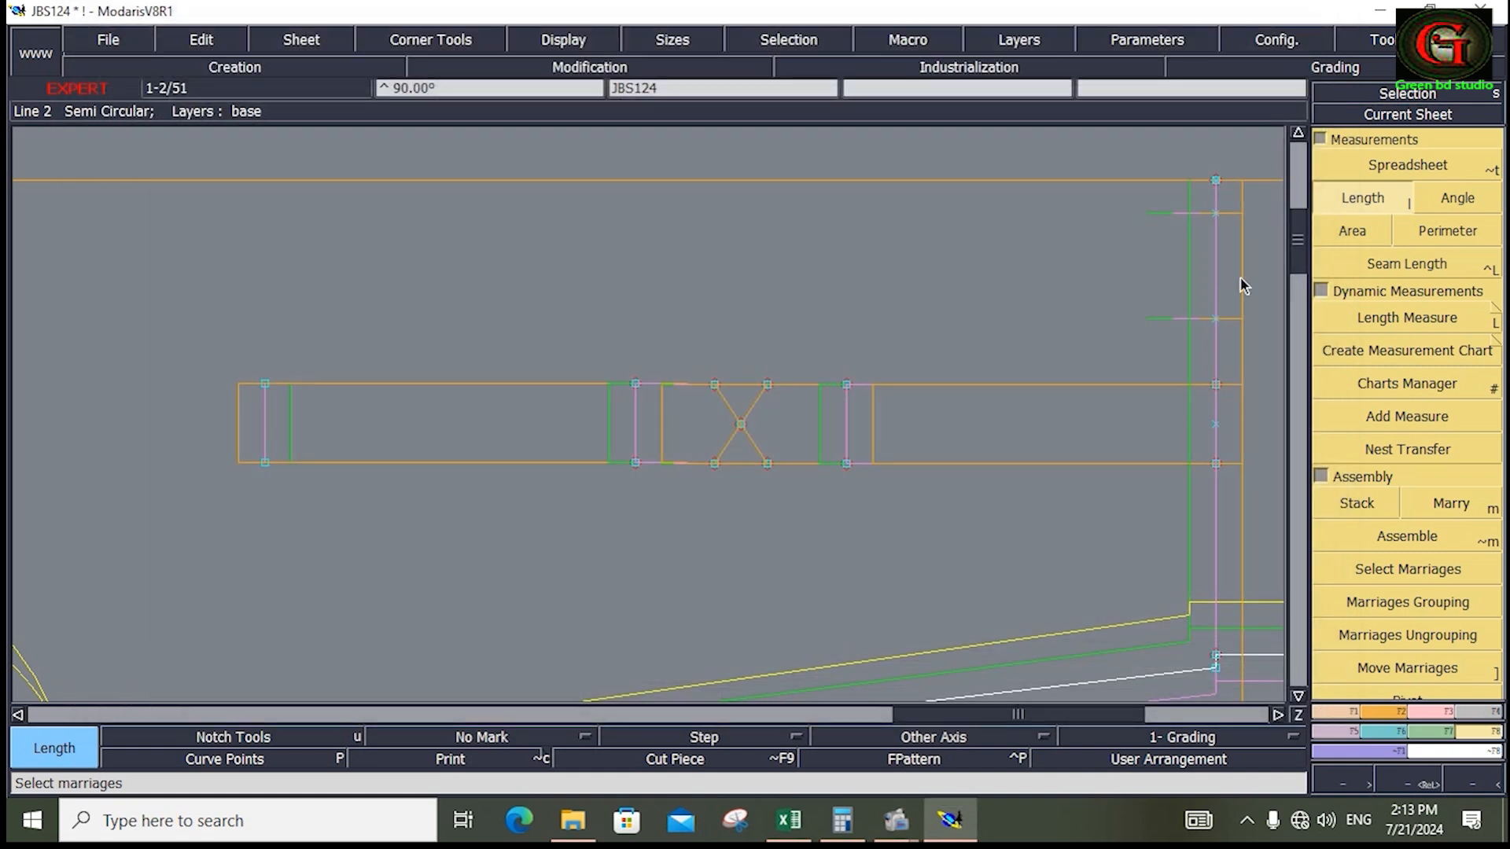
# Step: Reopen the measurement spreadsheet, empty its table and move it clear of the sleeve
pyautogui.click(1387, 168)
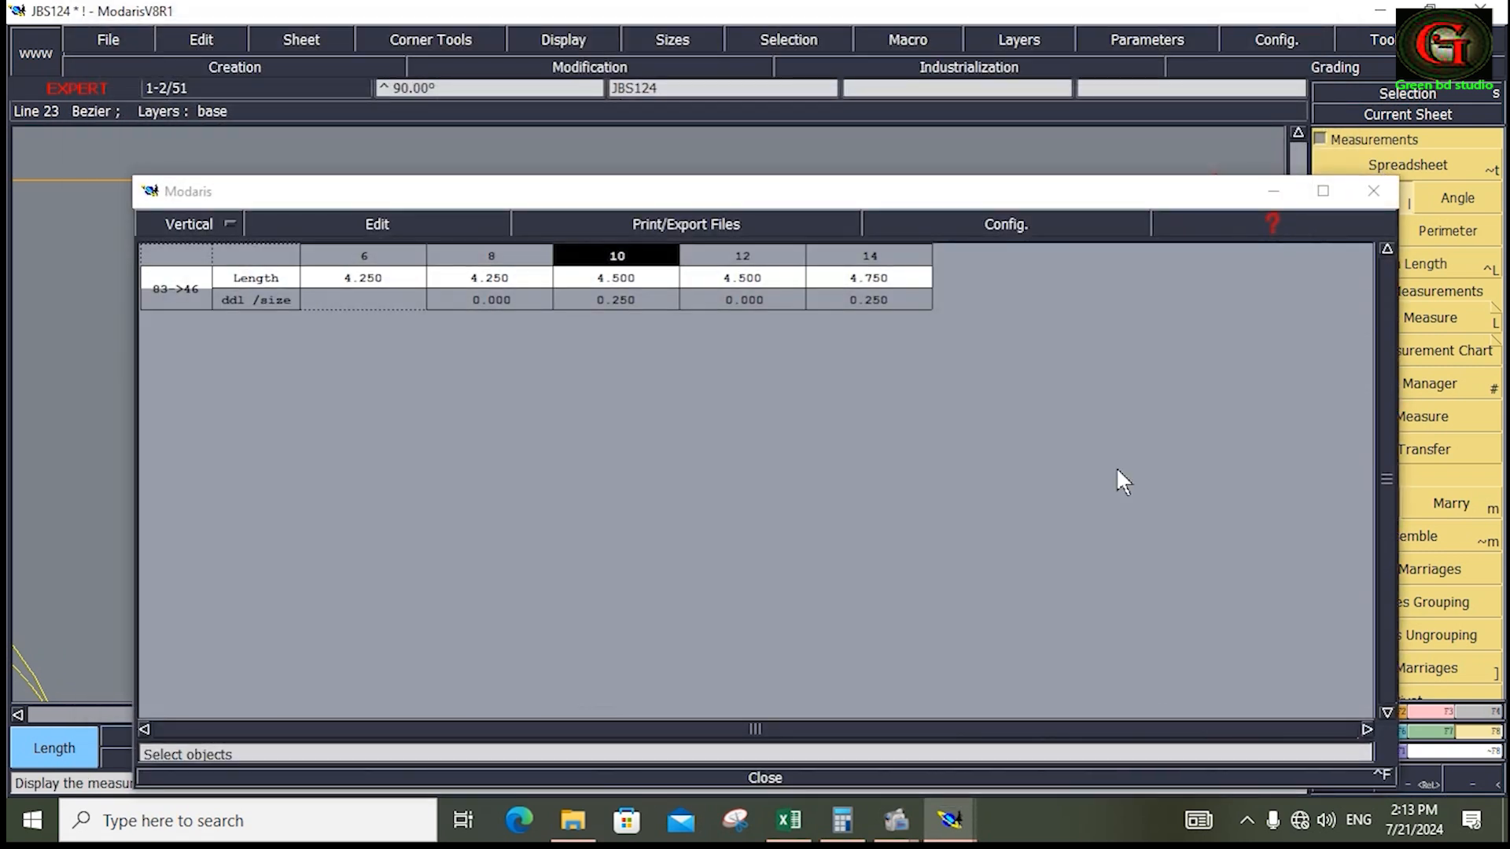
pyautogui.click(425, 231)
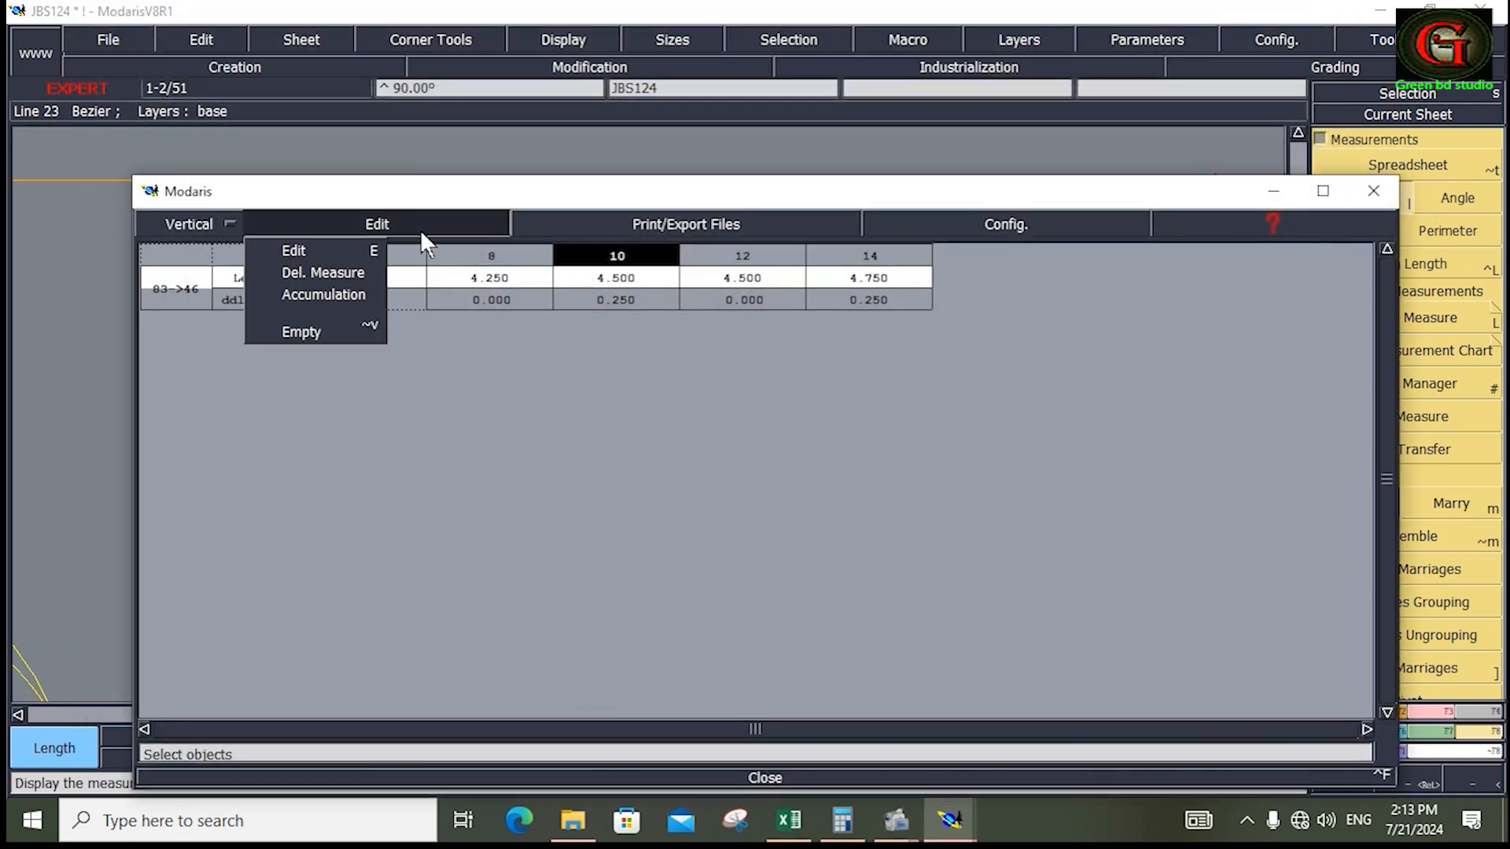
pyautogui.click(313, 336)
pyautogui.moveTo(629, 191); pyautogui.dragTo(621, 548)
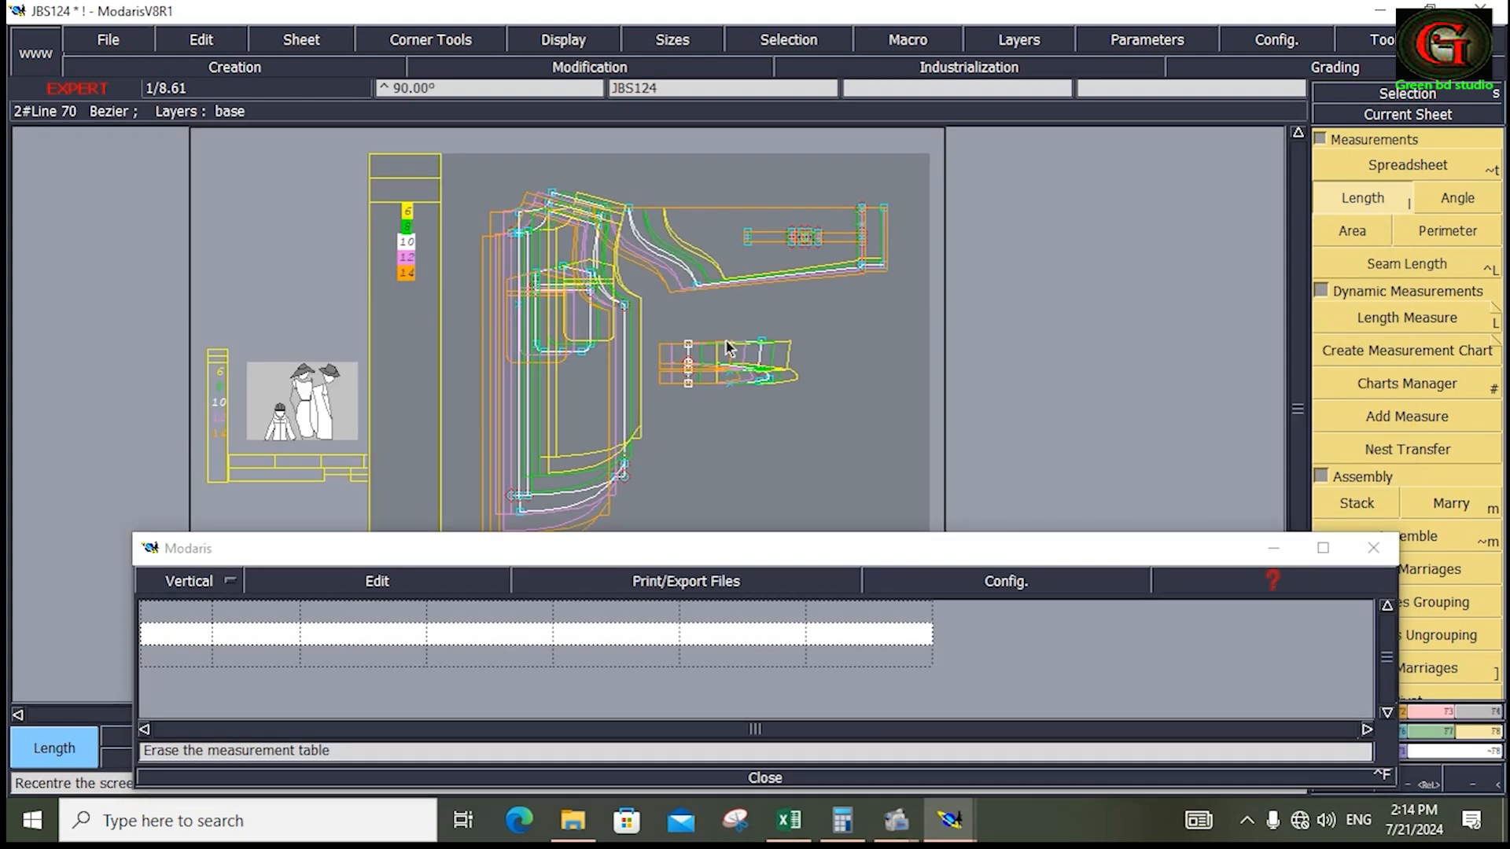
# Step: Measure from the X mark's centre to the sleeve end line and to the placket's far end in all sizes
pyautogui.press('Return')
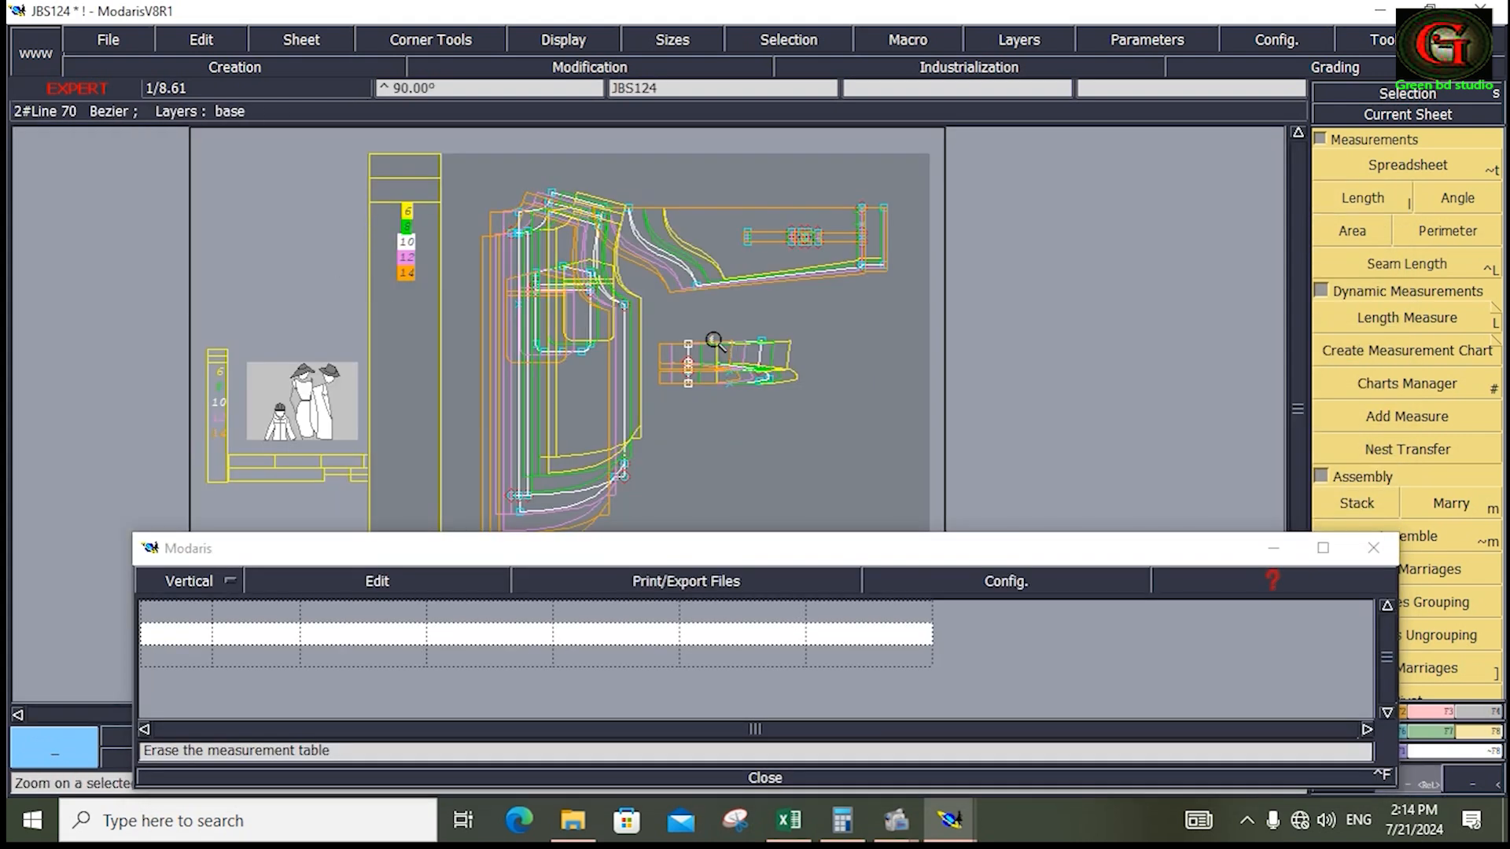
pyautogui.moveTo(658, 176); pyautogui.dragTo(930, 315)
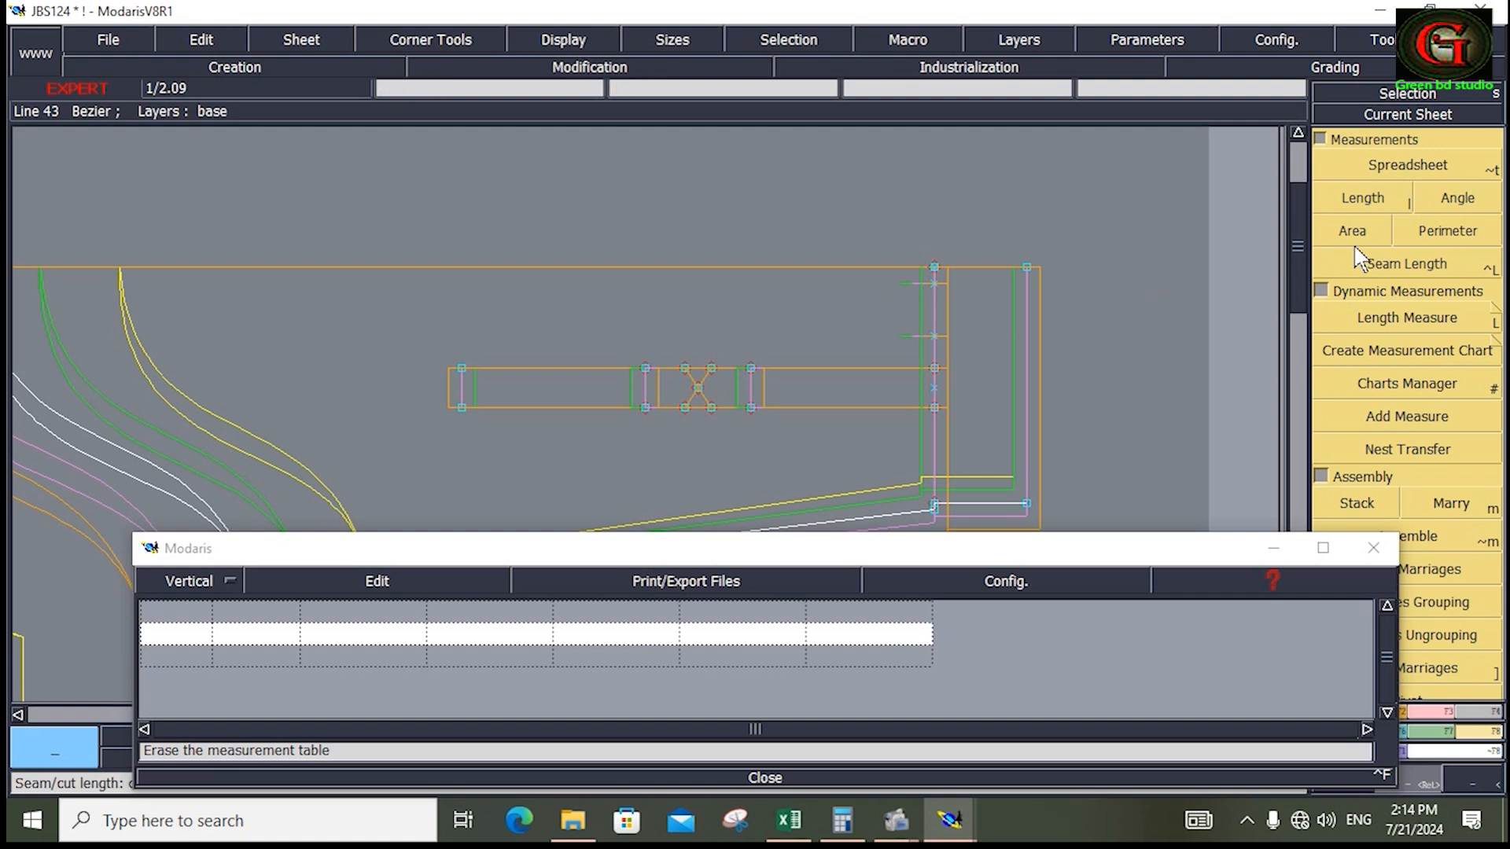
pyautogui.click(1362, 198)
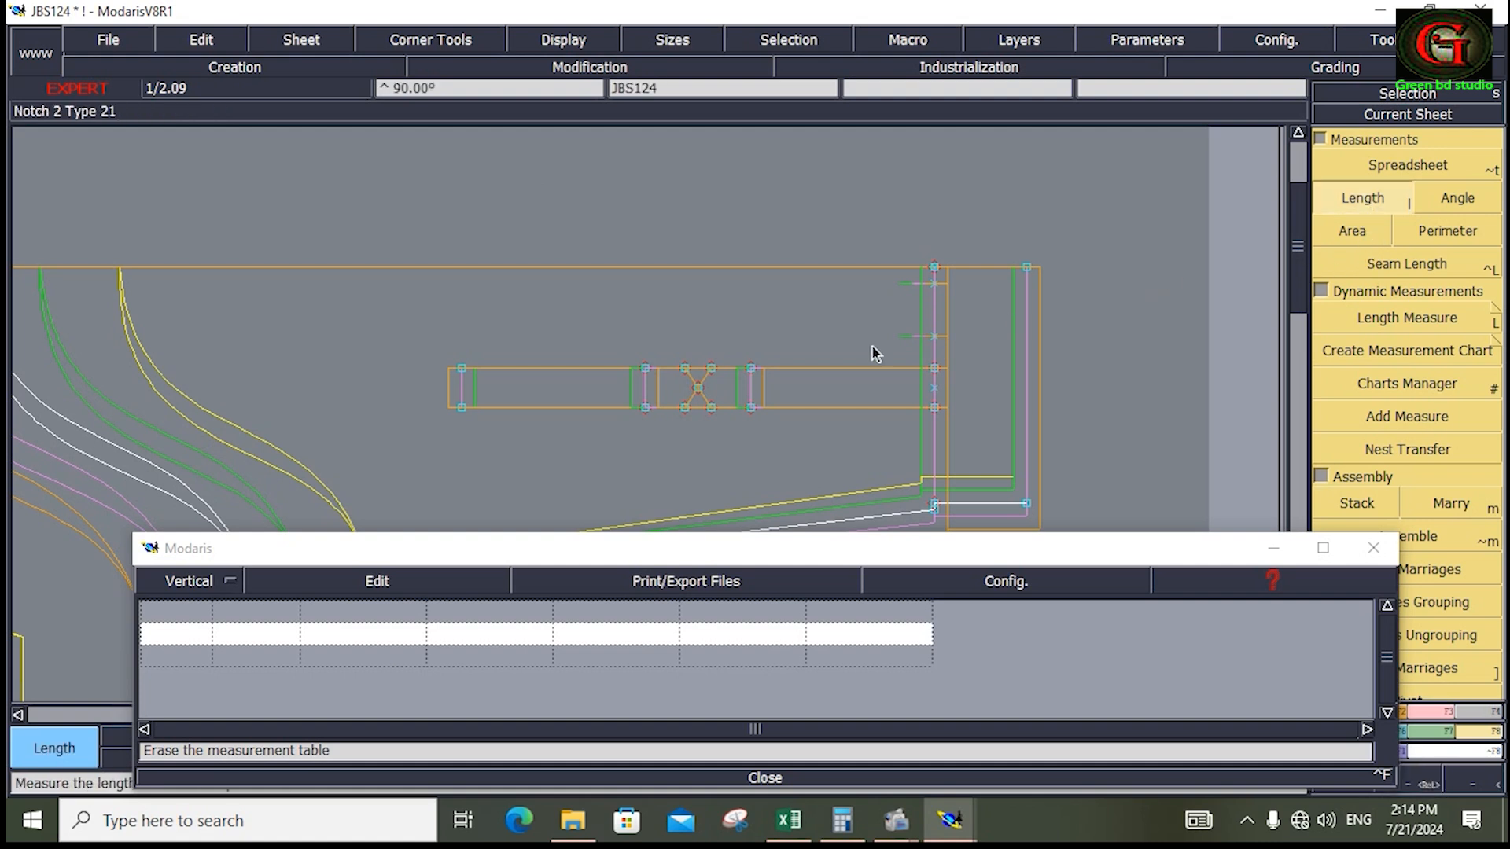
pyautogui.click(698, 390)
pyautogui.click(936, 392)
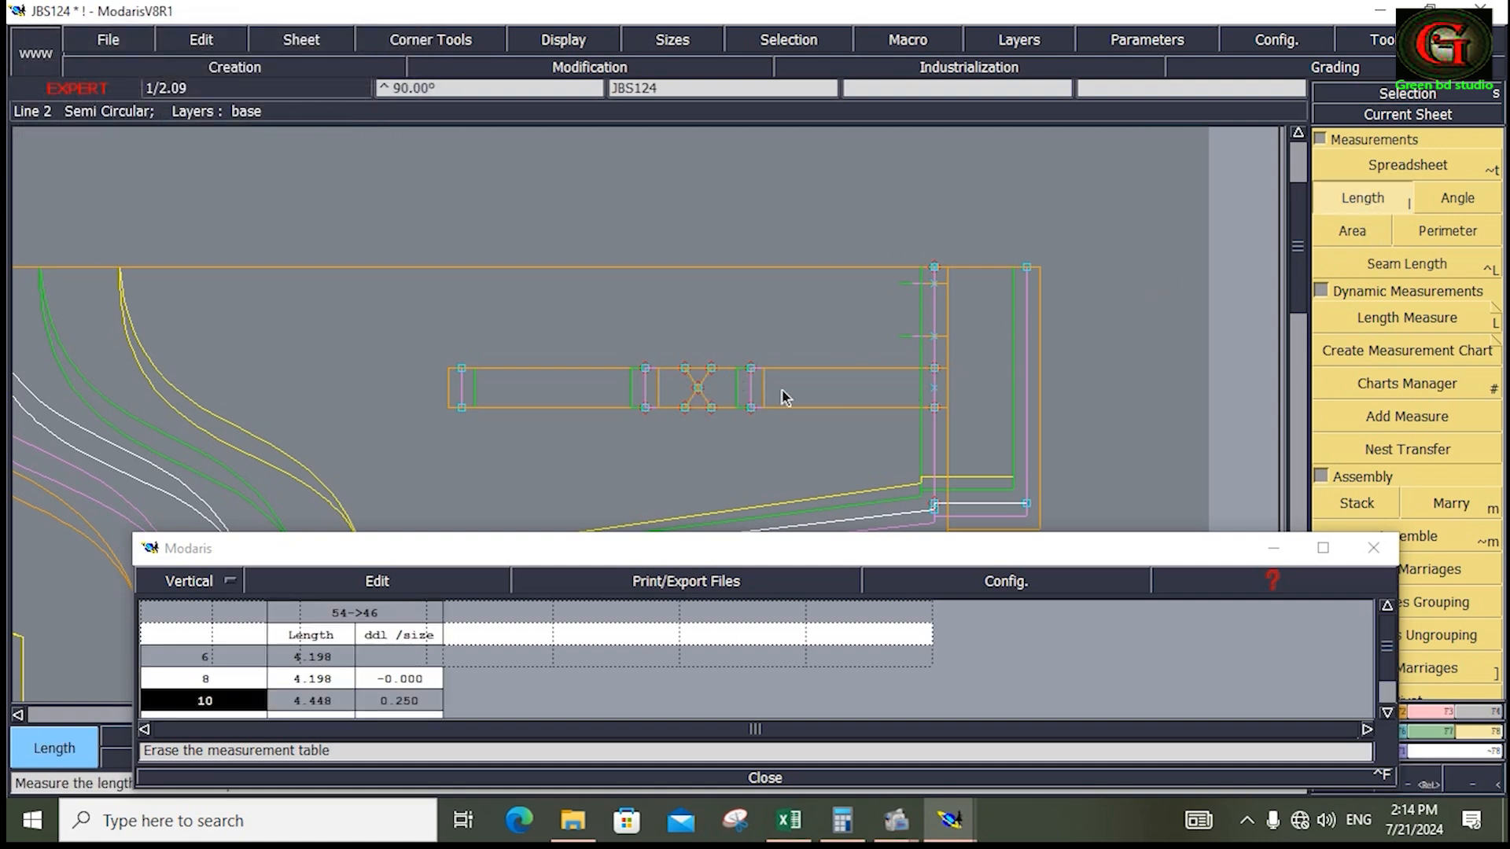
pyautogui.click(698, 391)
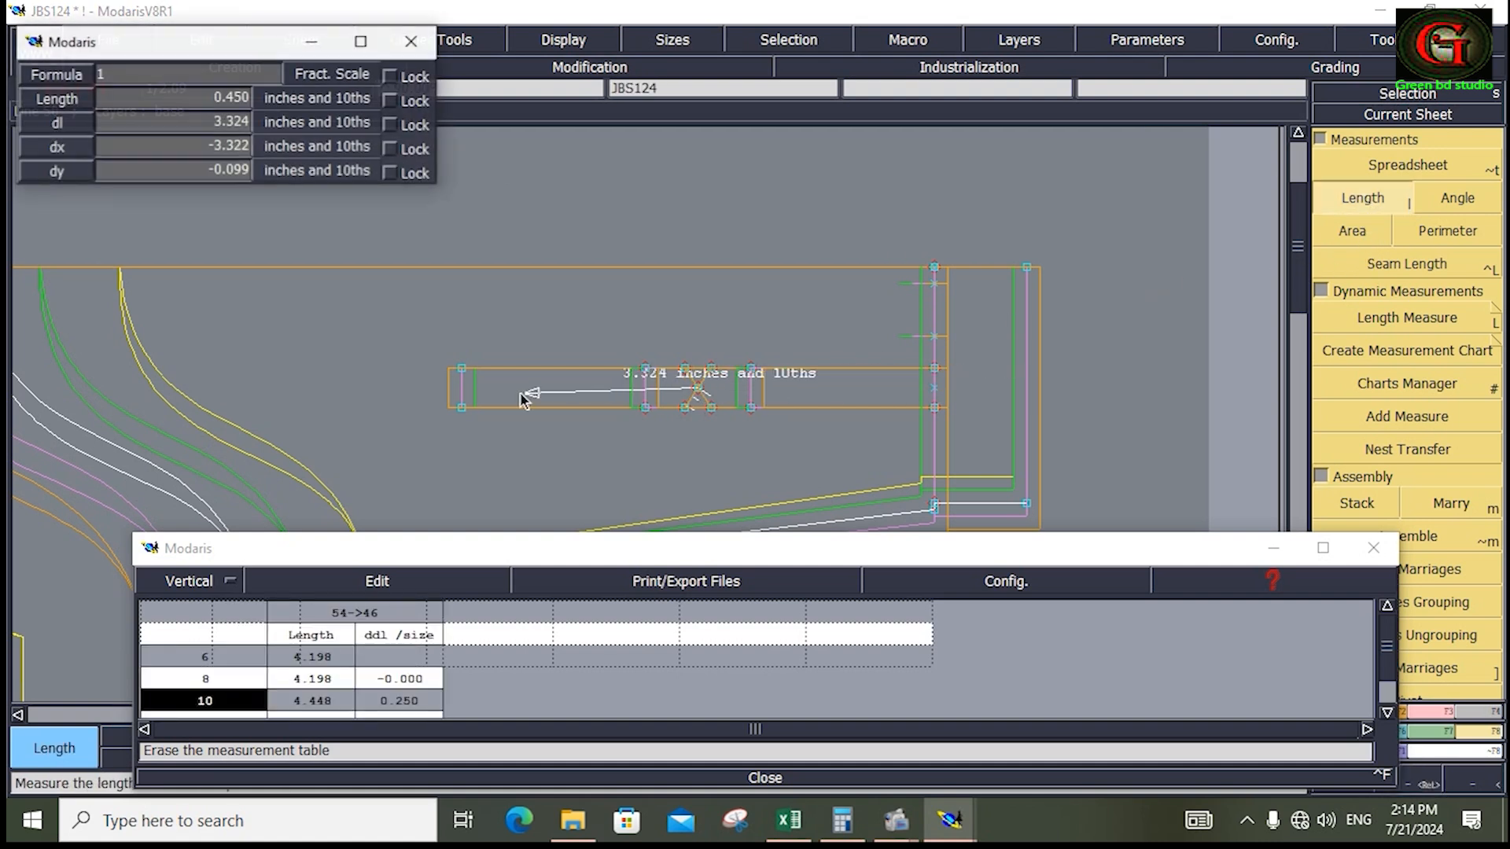
pyautogui.click(466, 400)
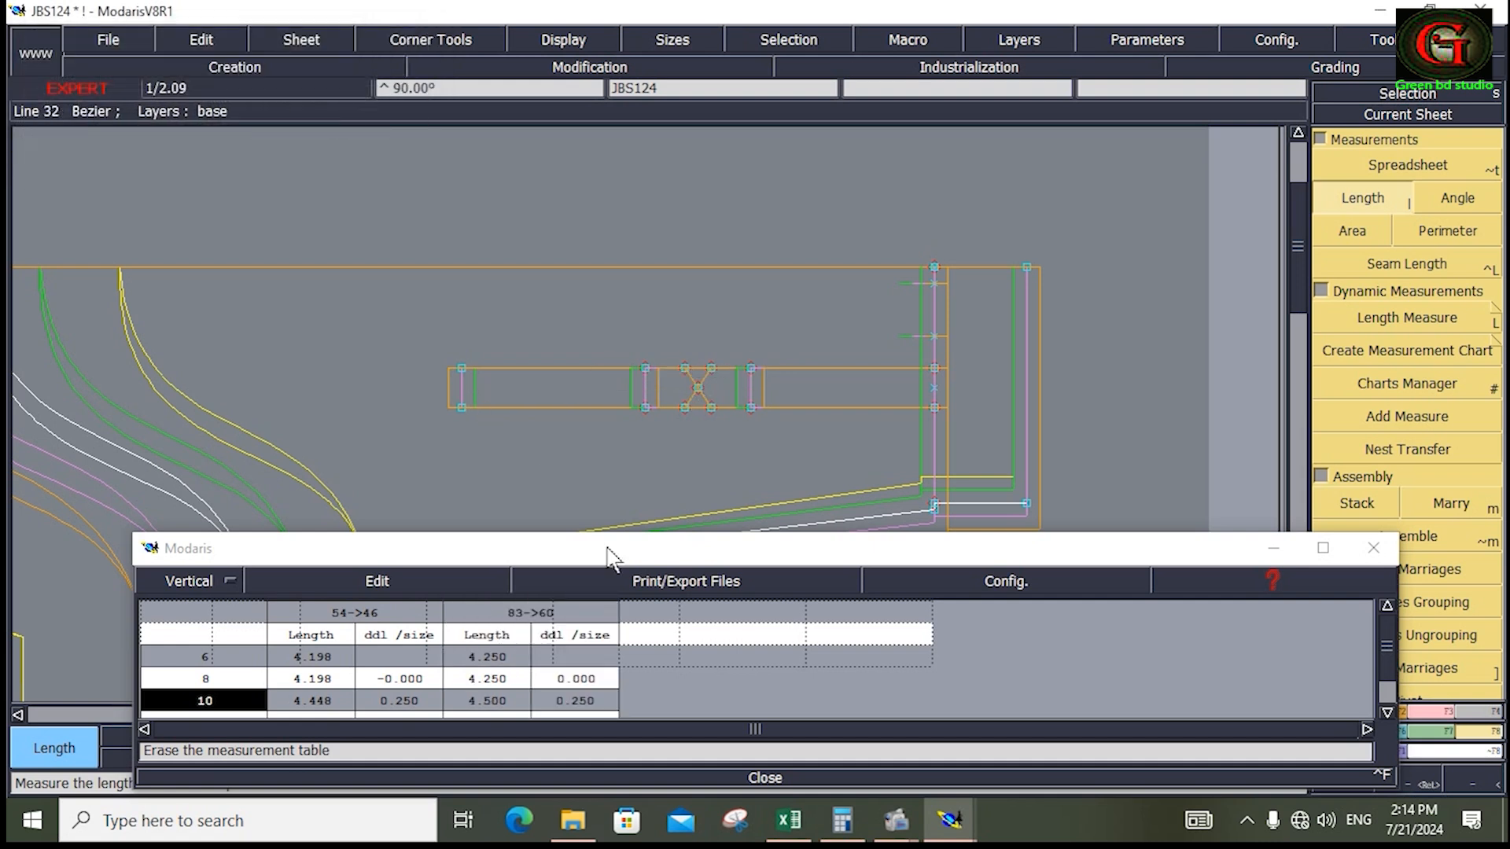
# Step: Bring the whole placket measurement table into view for sizes 6 to 14, review it and close the spreadsheet
pyautogui.moveTo(601, 549); pyautogui.dragTo(609, 383)
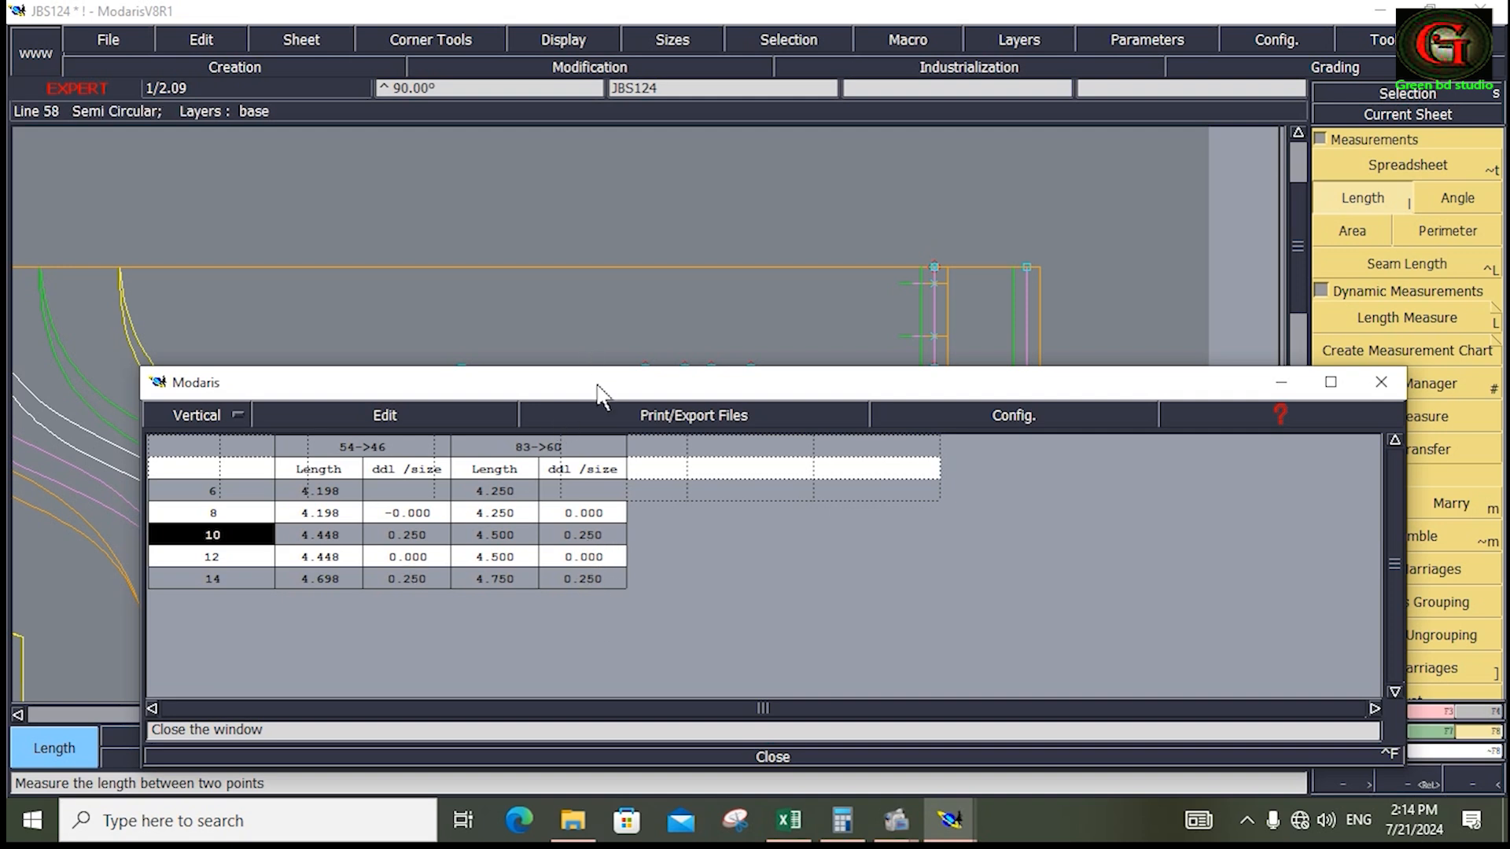
pyautogui.moveTo(592, 385); pyautogui.dragTo(622, 150)
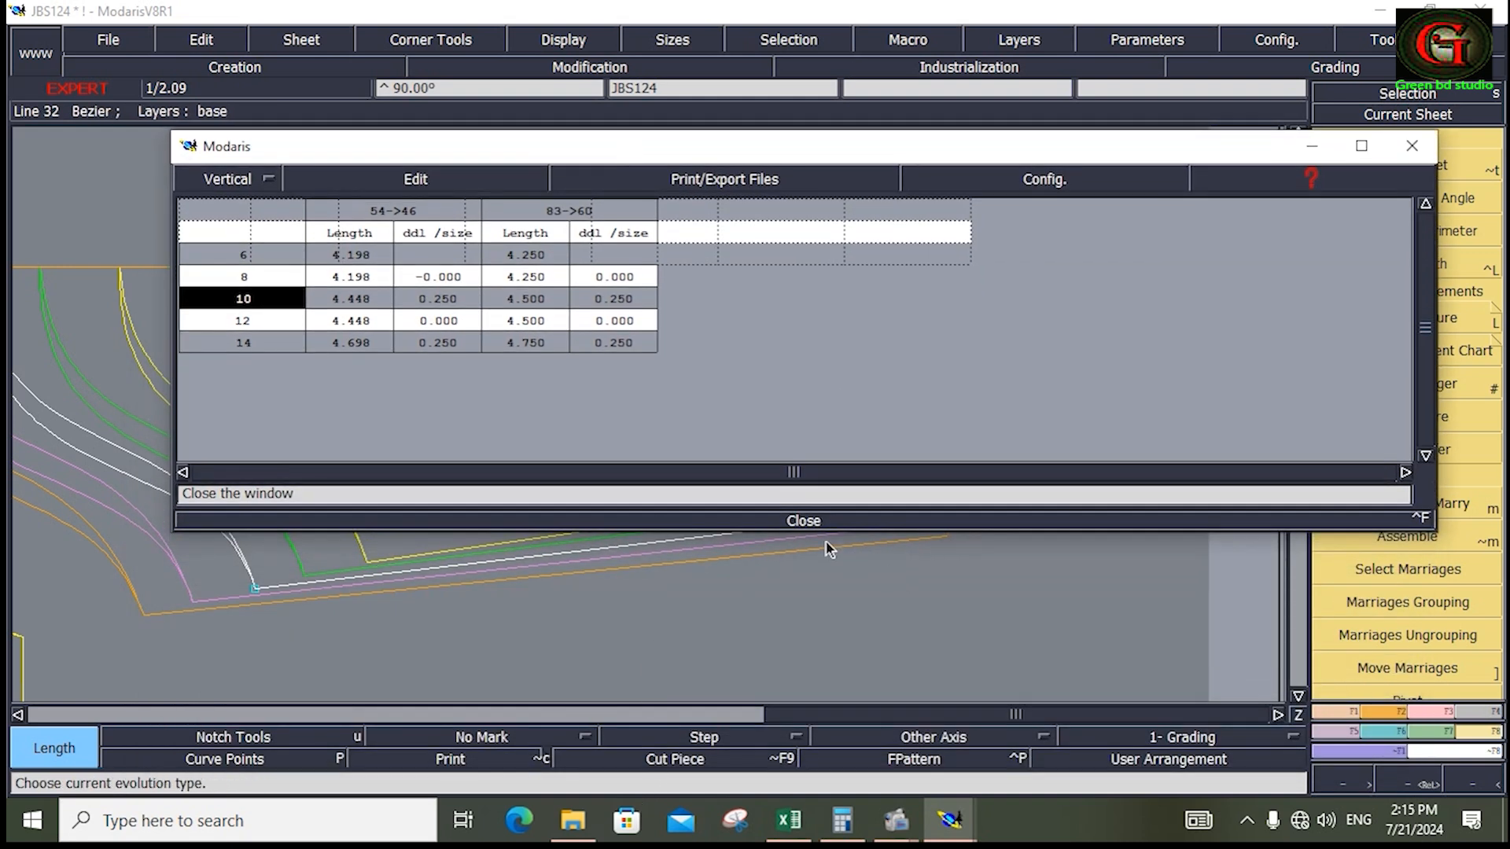
pyautogui.click(804, 521)
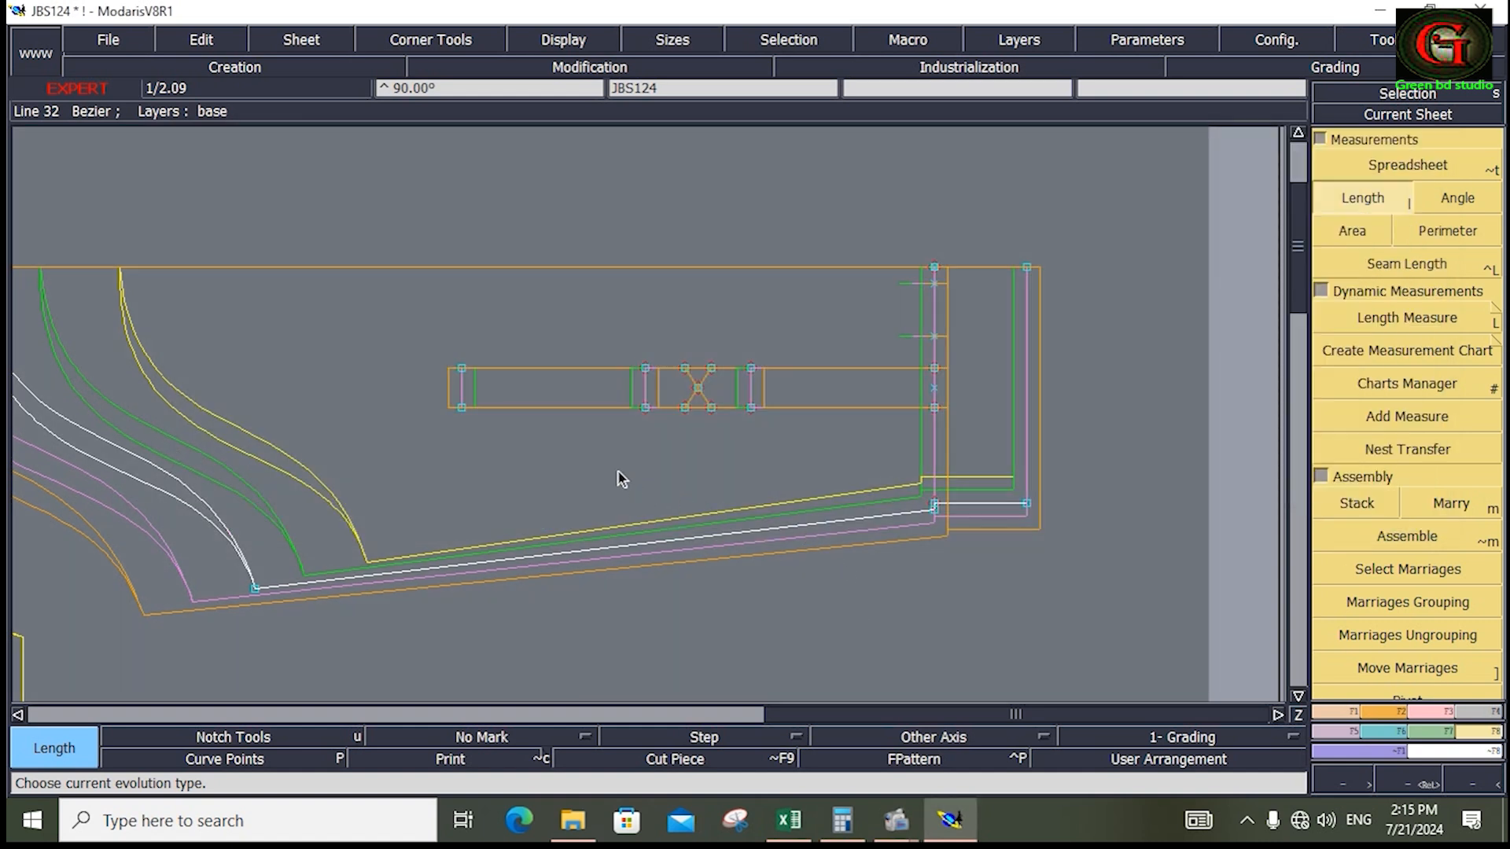
# Step: Restack the graded nest of the shirt pieces on the full sheet with Packing
pyautogui.press('j')
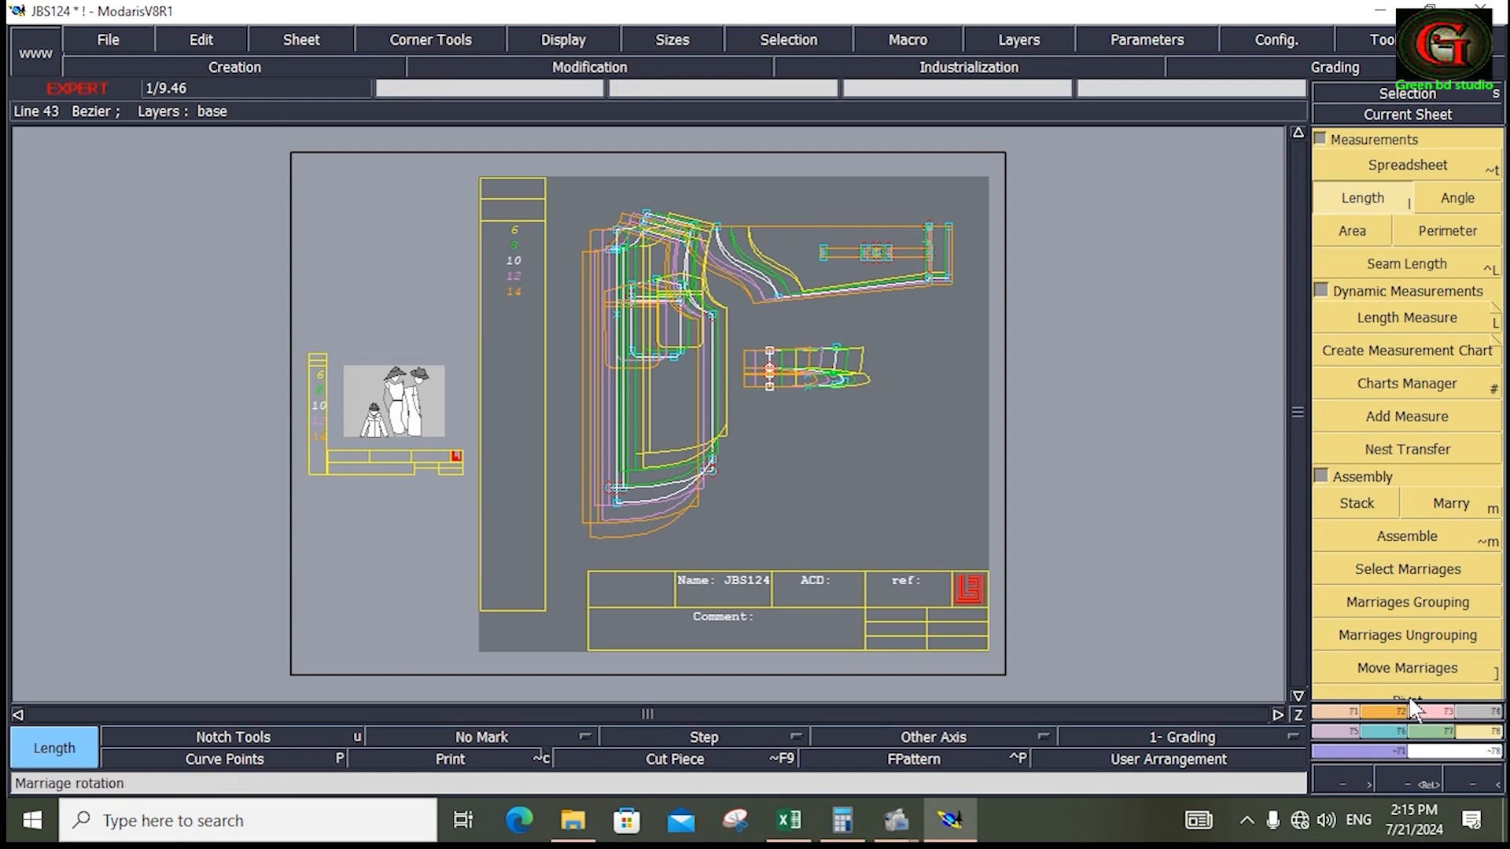
pyautogui.click(1381, 730)
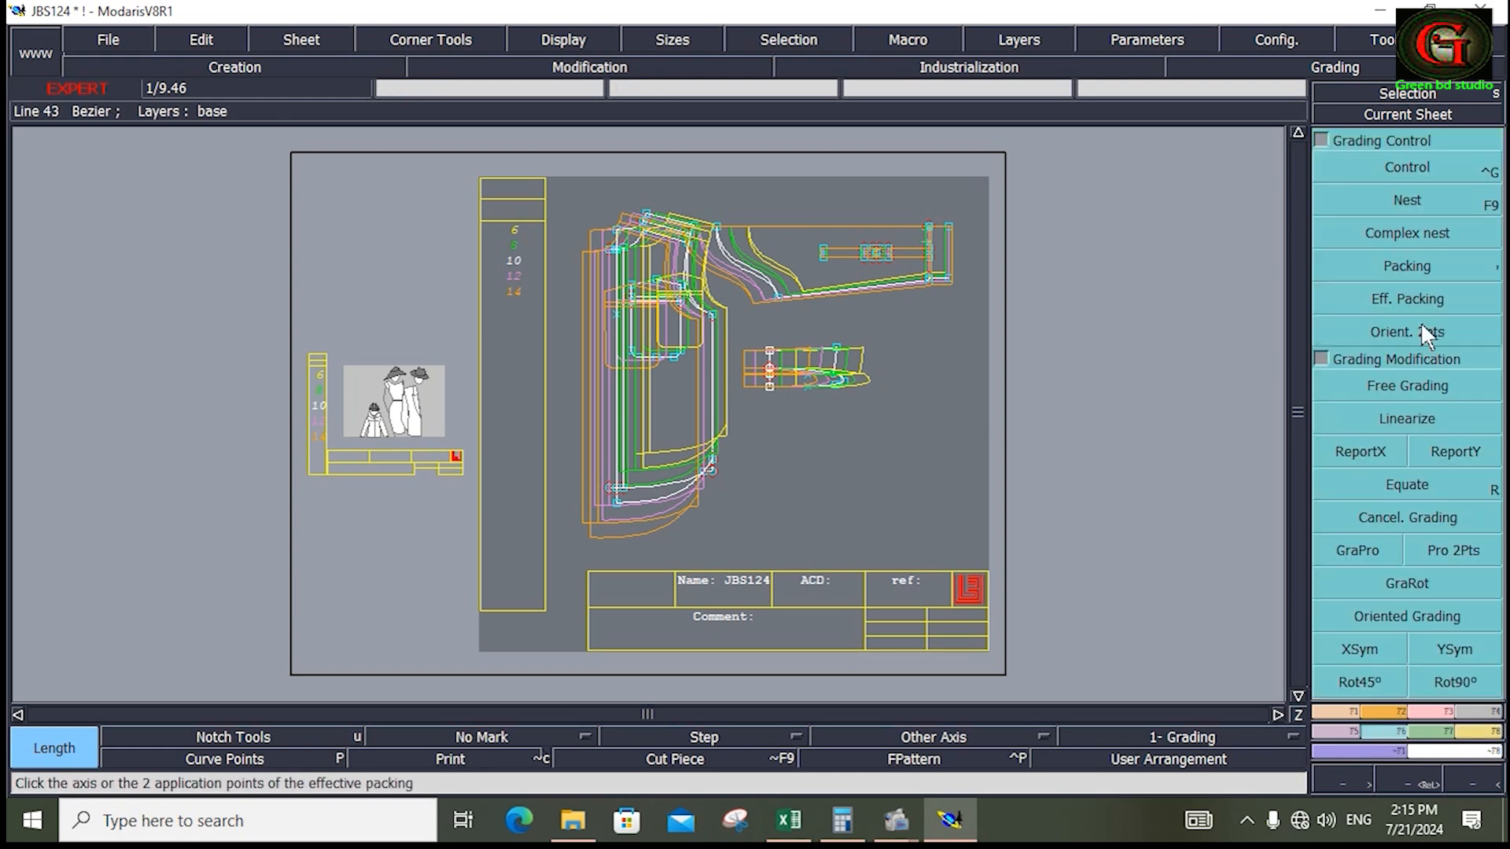
pyautogui.click(1409, 266)
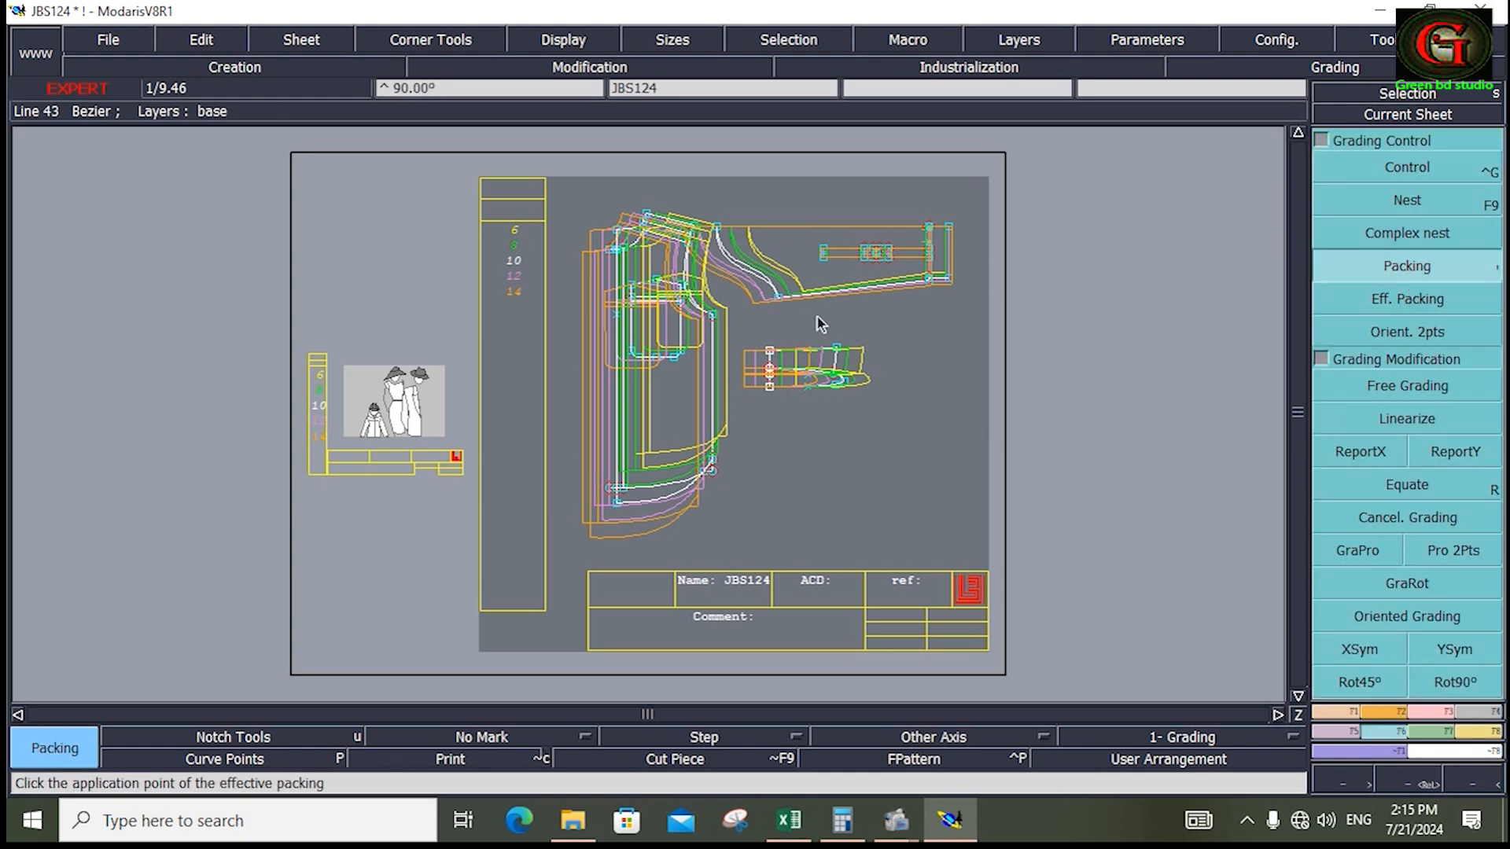
pyautogui.click(792, 252)
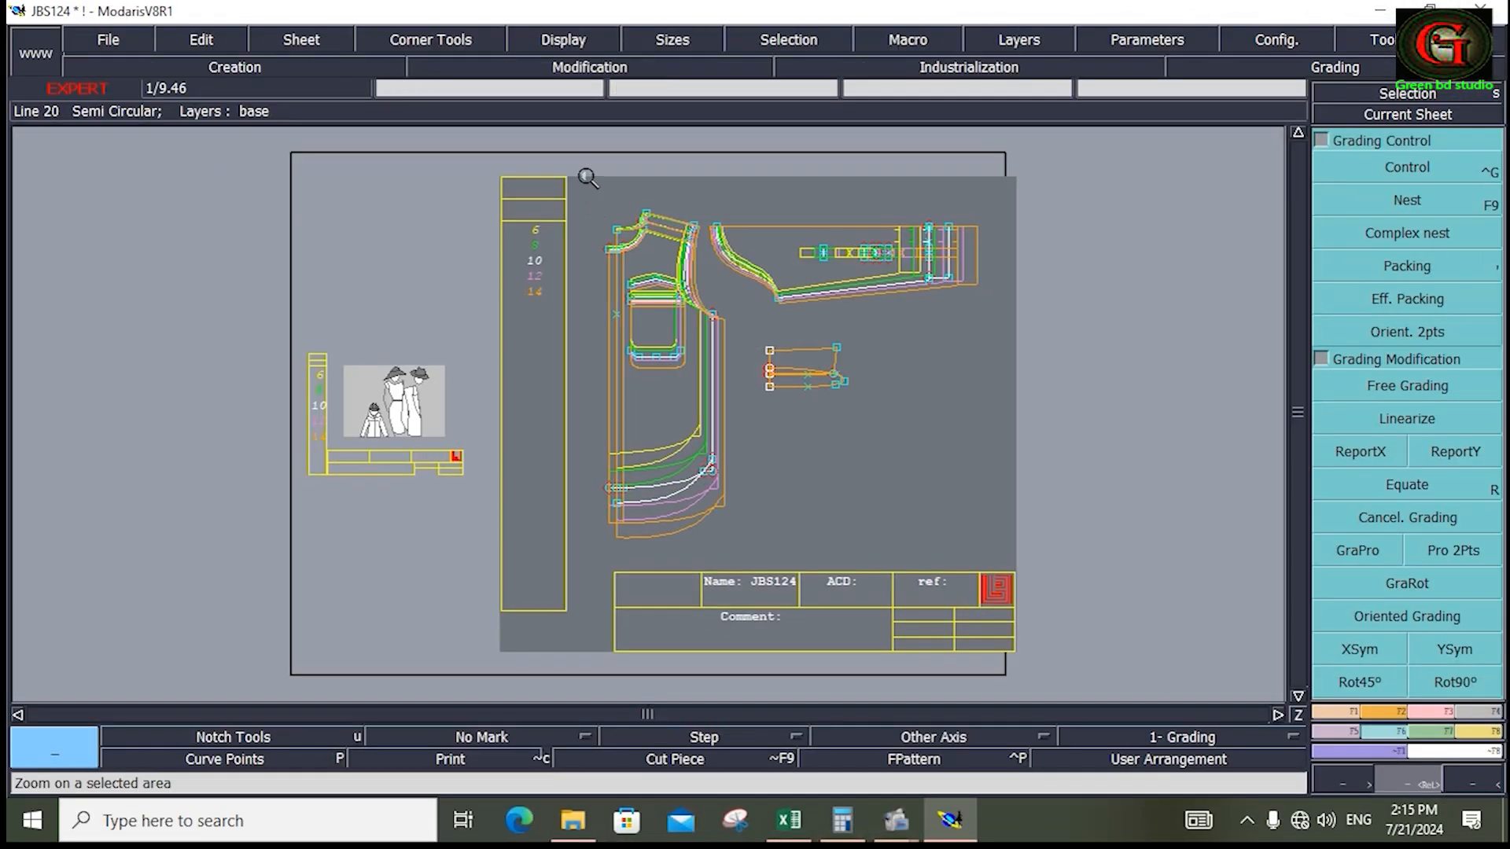
# Step: Hide the curves of the other sizes so only the base size shows at the armhole and sleeve cap
pyautogui.moveTo(588, 178); pyautogui.dragTo(814, 354)
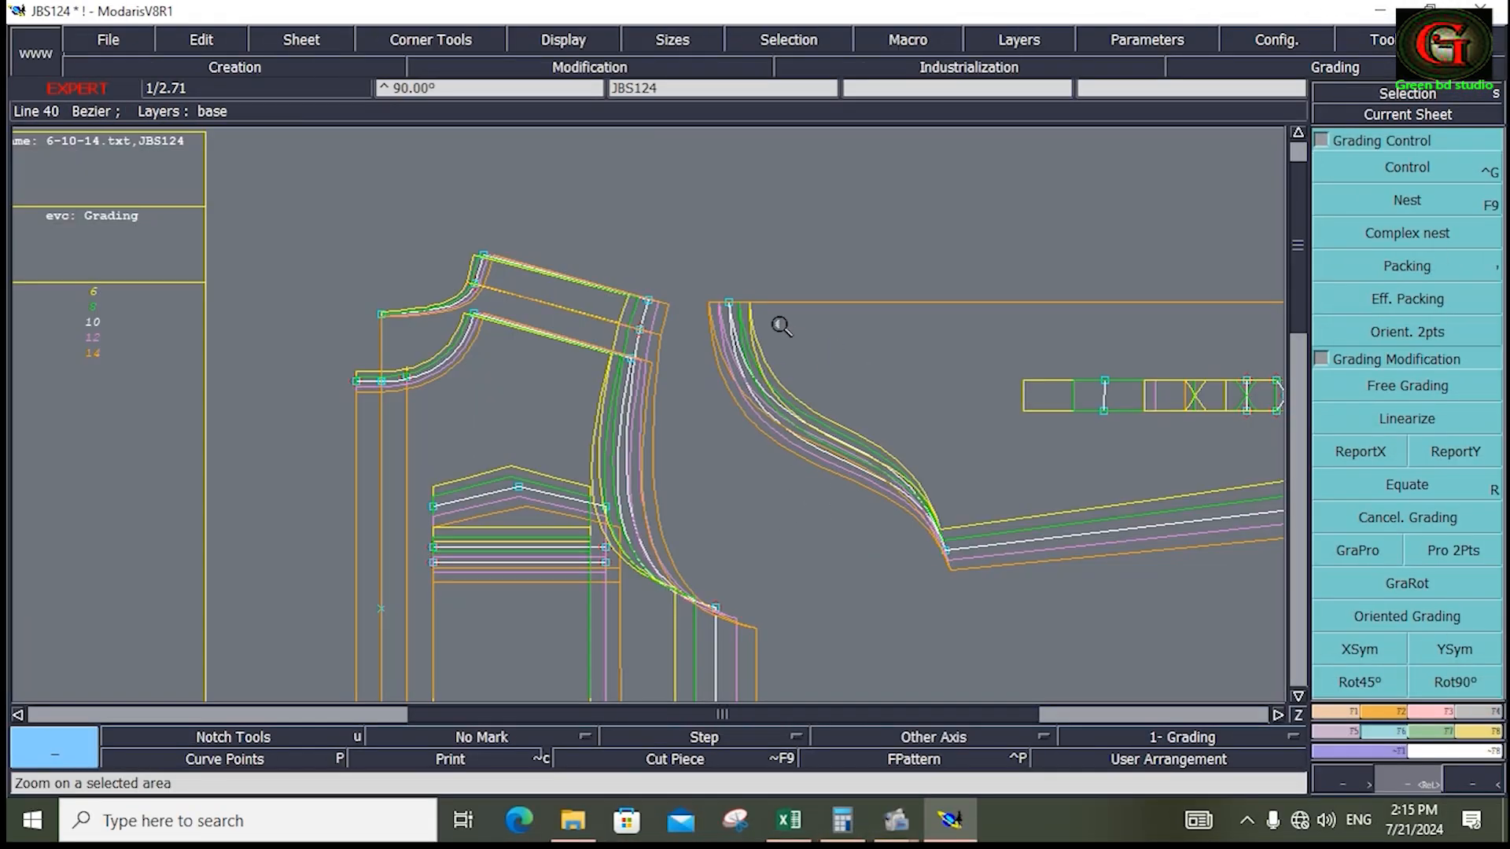
pyautogui.moveTo(696, 259); pyautogui.dragTo(979, 616)
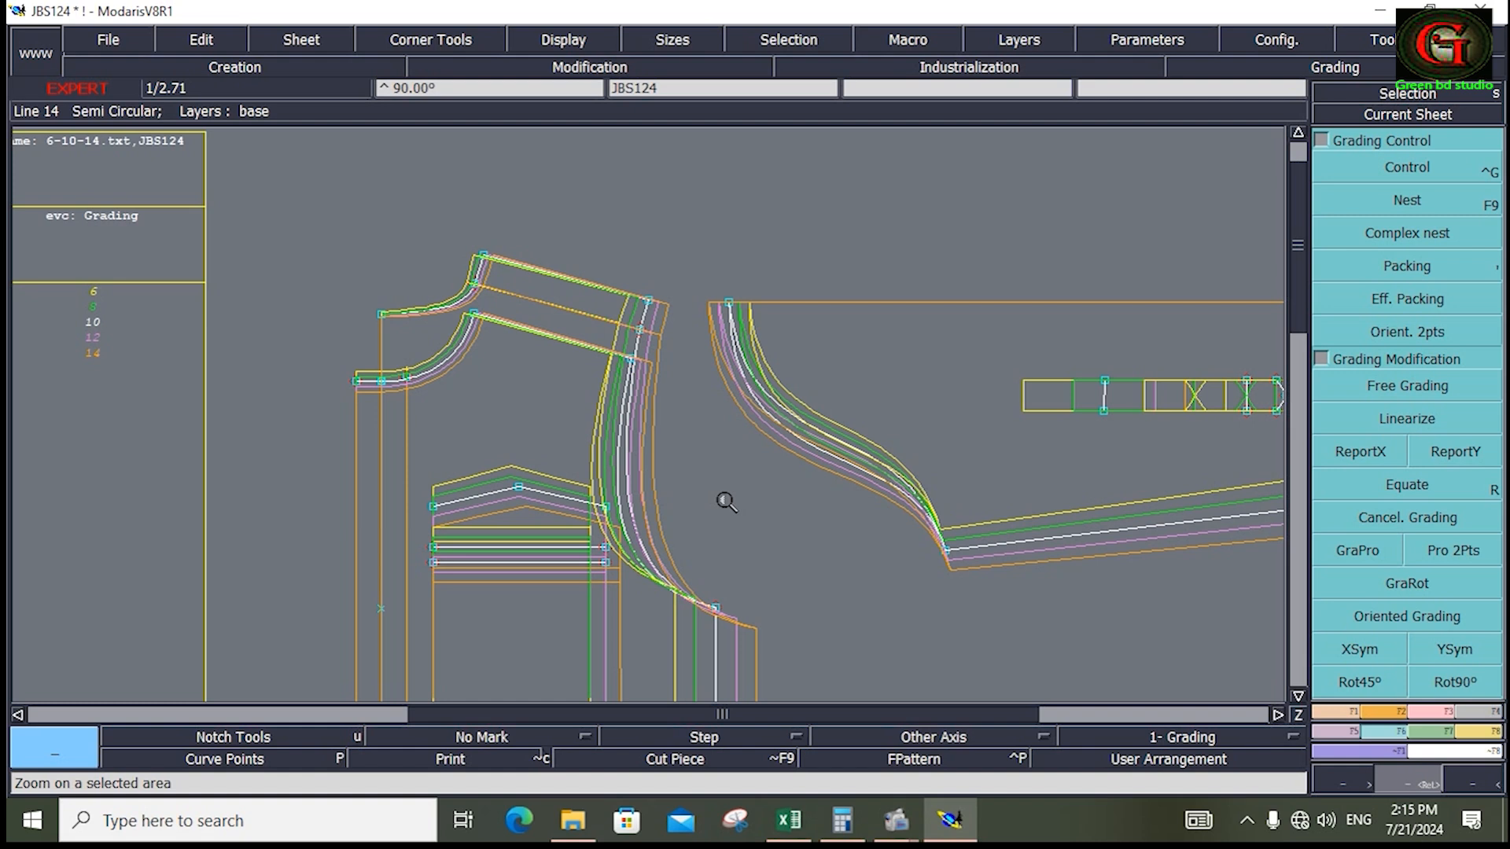
pyautogui.press('space')
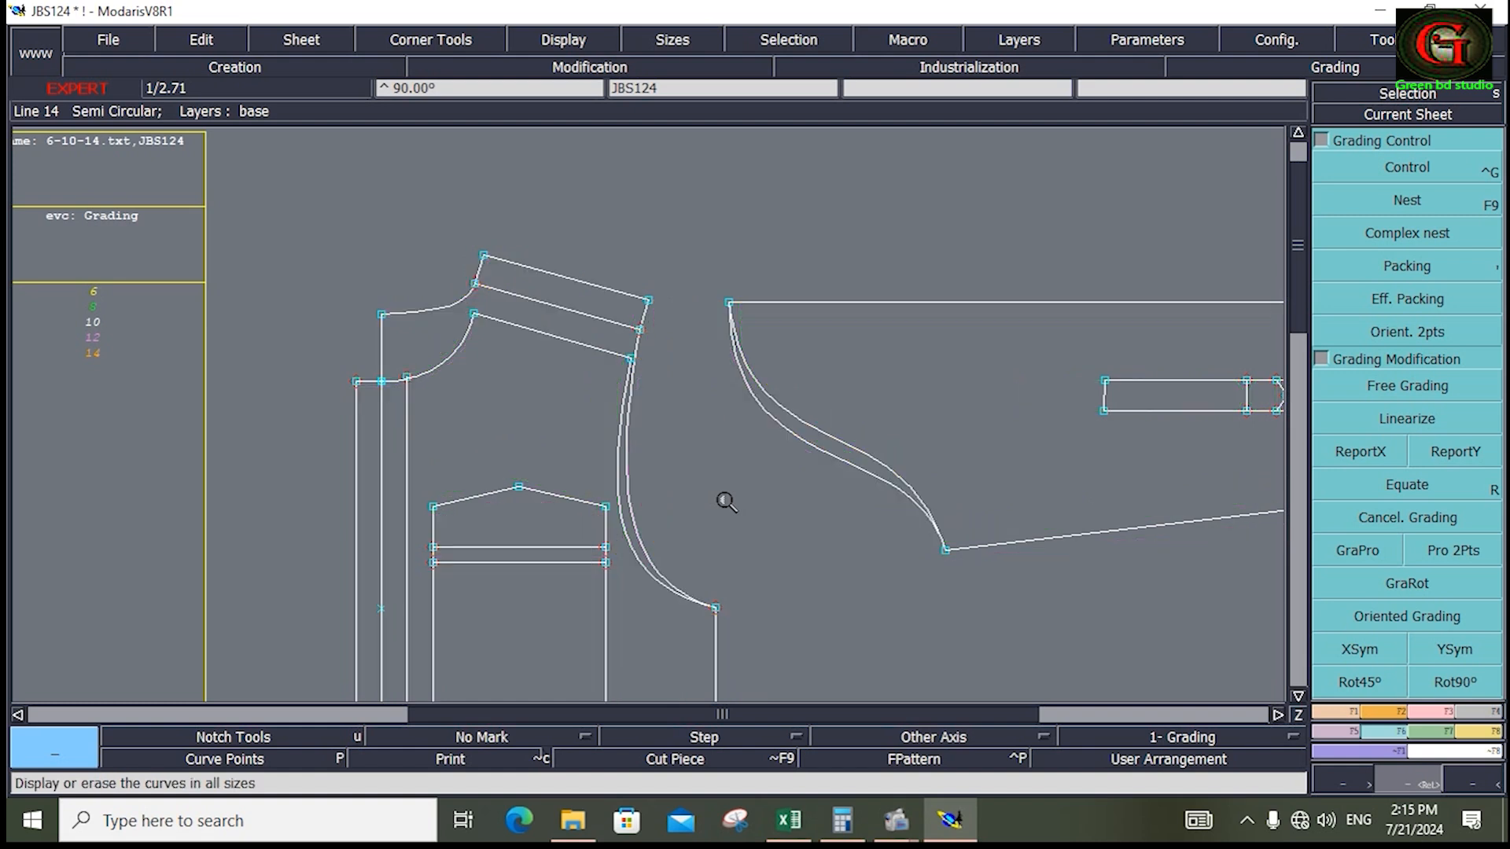
pyautogui.press('space')
pyautogui.press('F9')
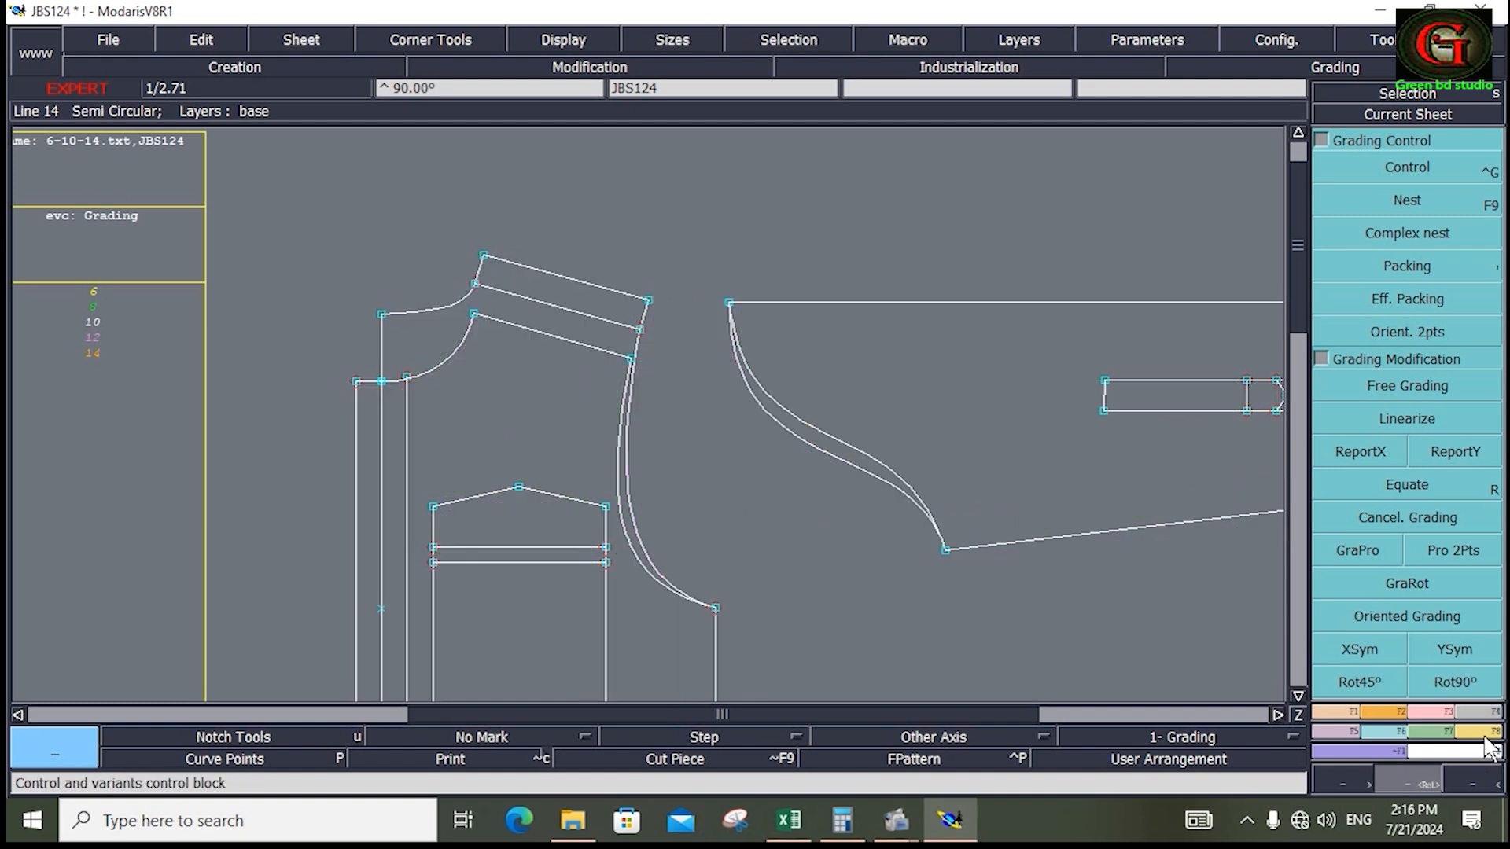
# Step: Reopen the measurement spreadsheet, place it below the armhole and sleeve cap, and empty its table
pyautogui.click(1486, 733)
pyautogui.click(1415, 168)
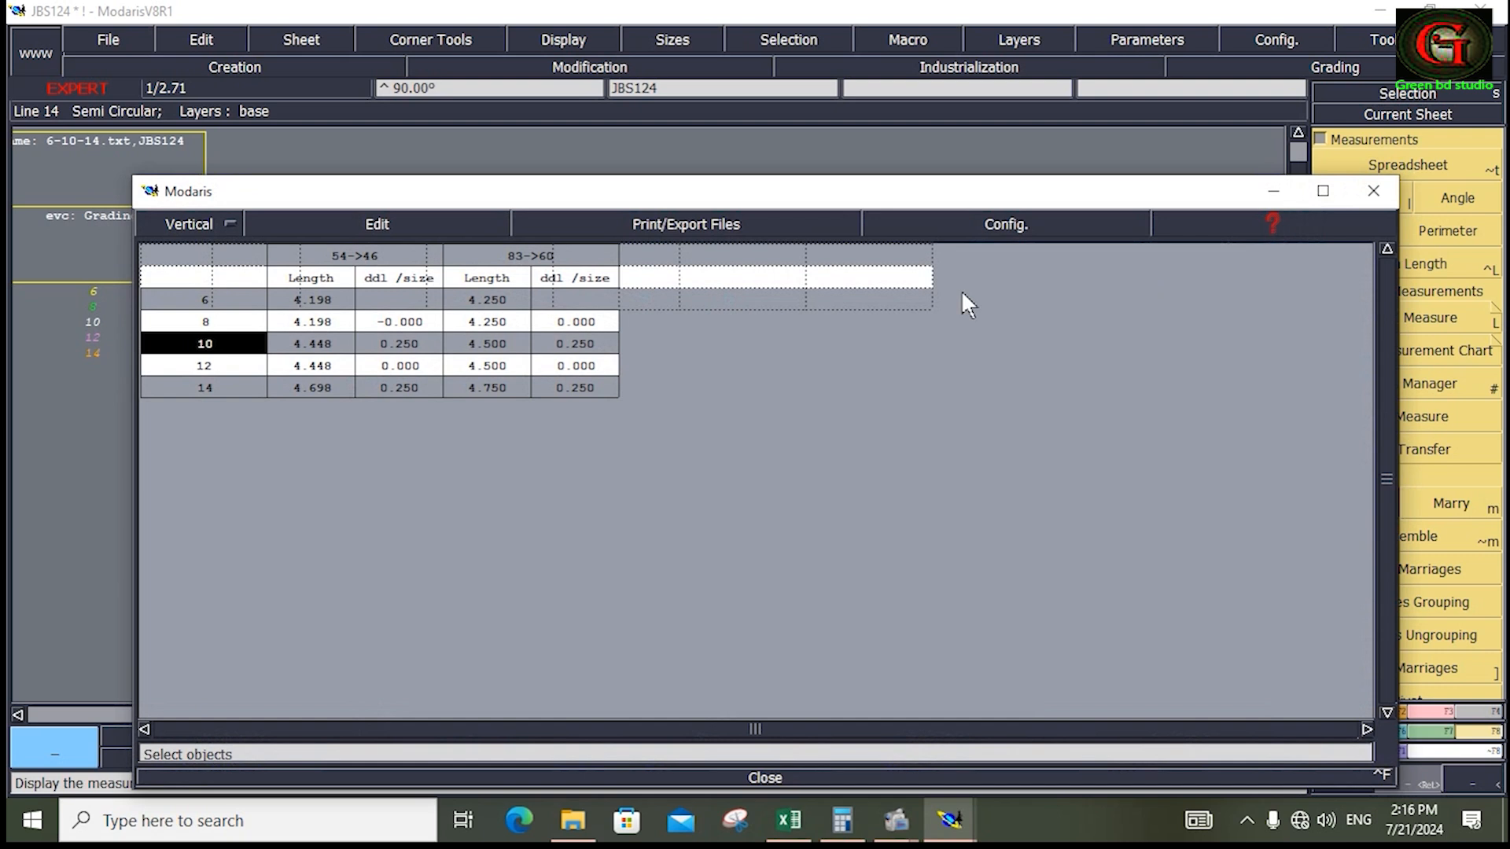
pyautogui.moveTo(826, 190); pyautogui.dragTo(858, 644)
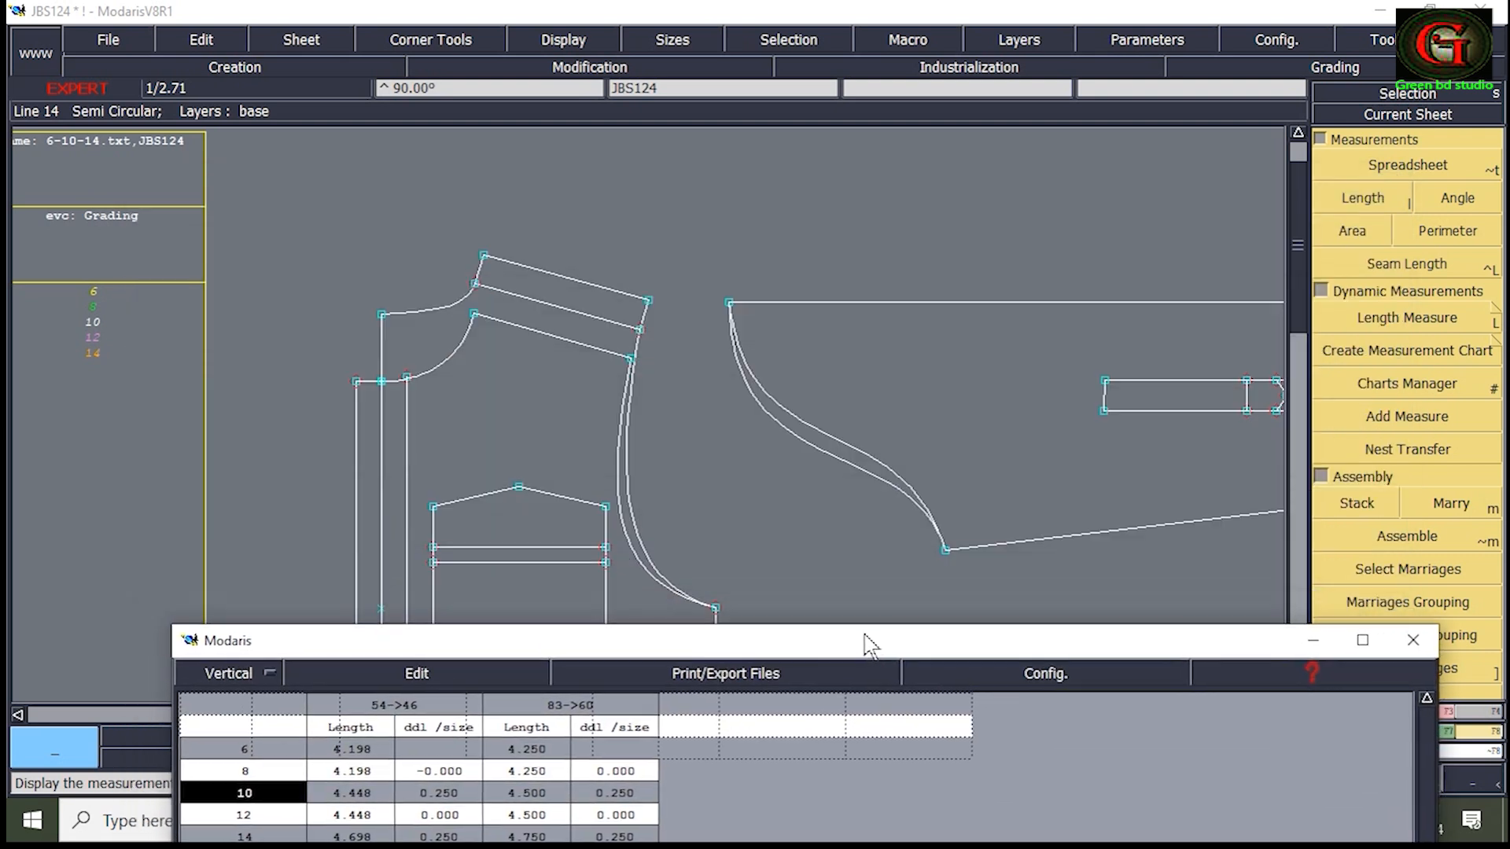
pyautogui.click(418, 677)
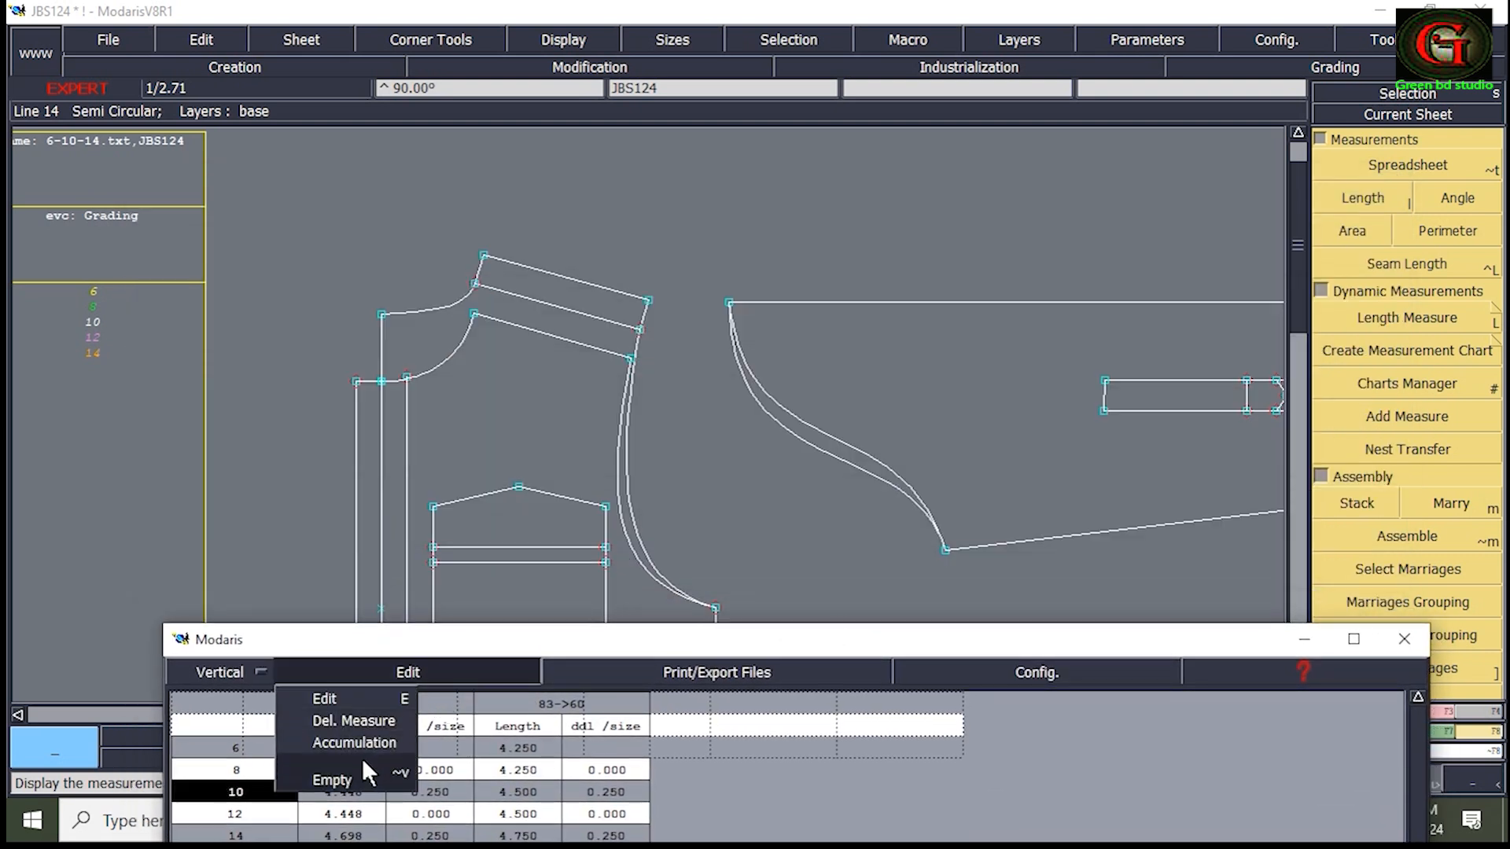
pyautogui.click(329, 779)
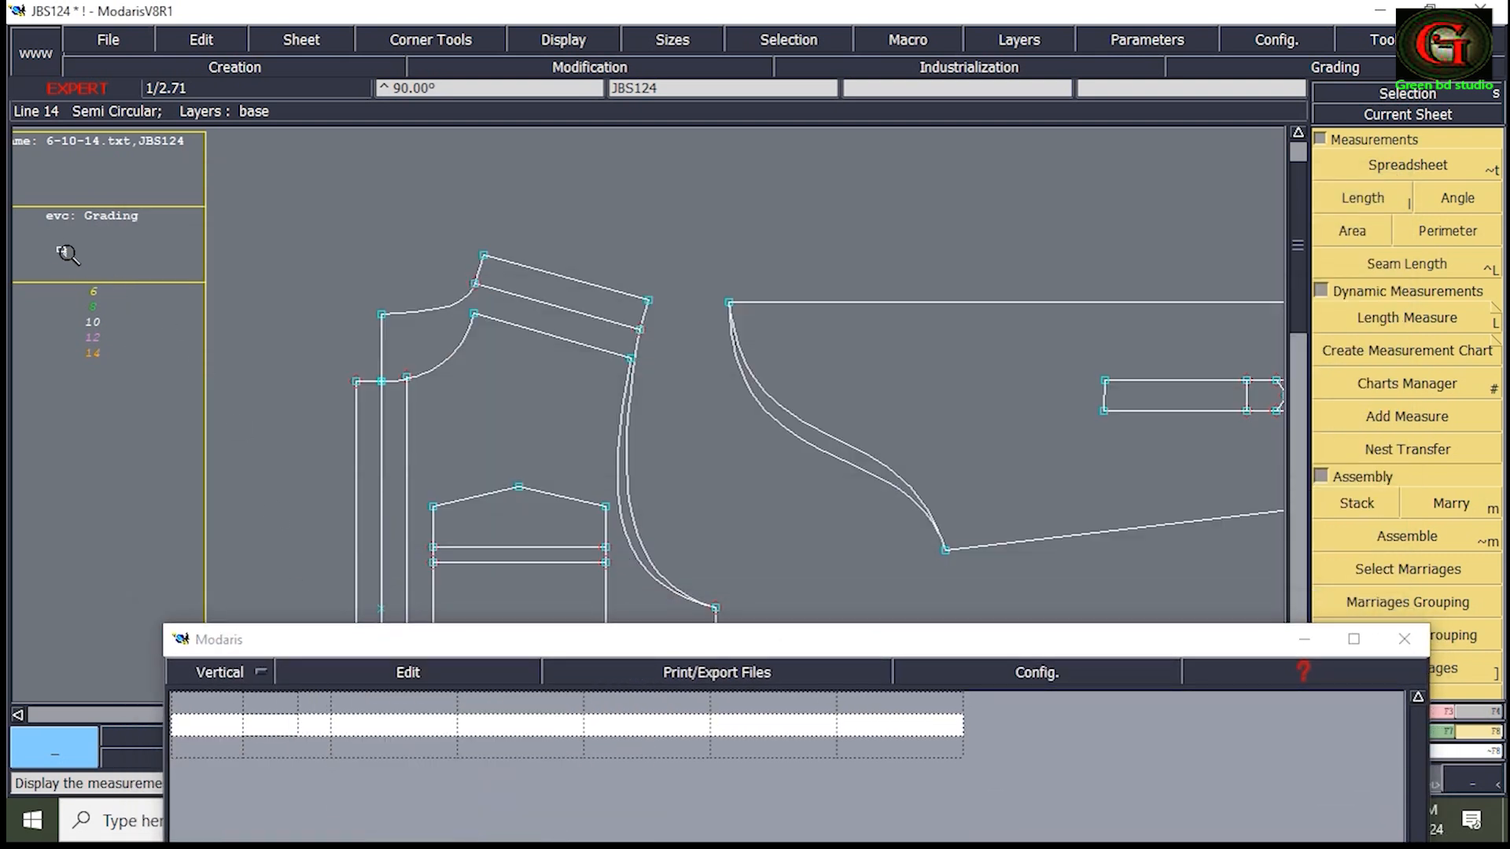
# Step: Measure the back and front armhole curves from shoulder end to underarm point in sizes 6 to 14 and accumulate both lengths
pyautogui.moveTo(61, 250); pyautogui.dragTo(141, 401)
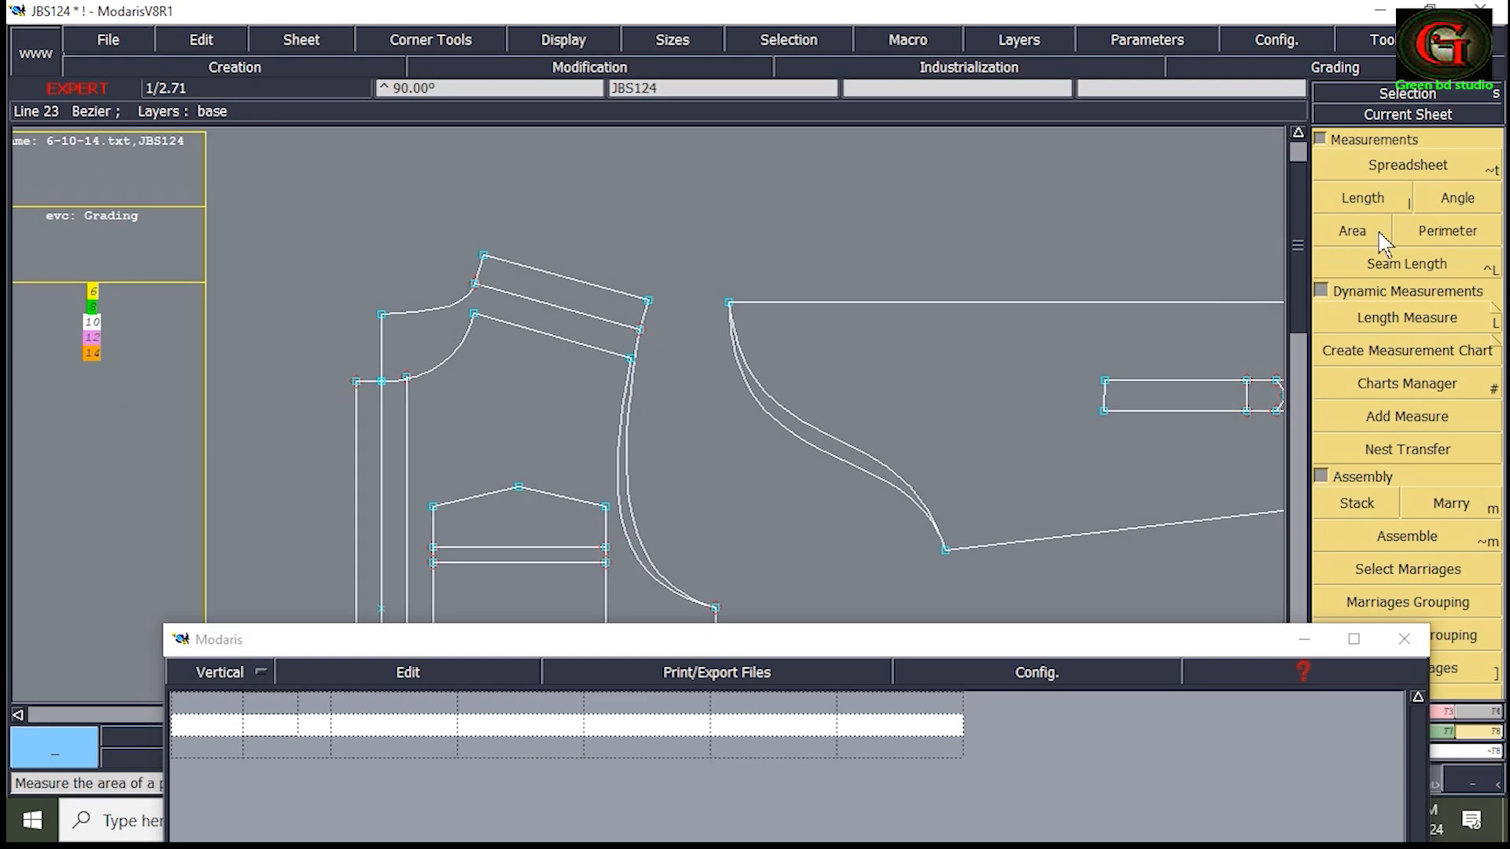
pyautogui.click(1372, 200)
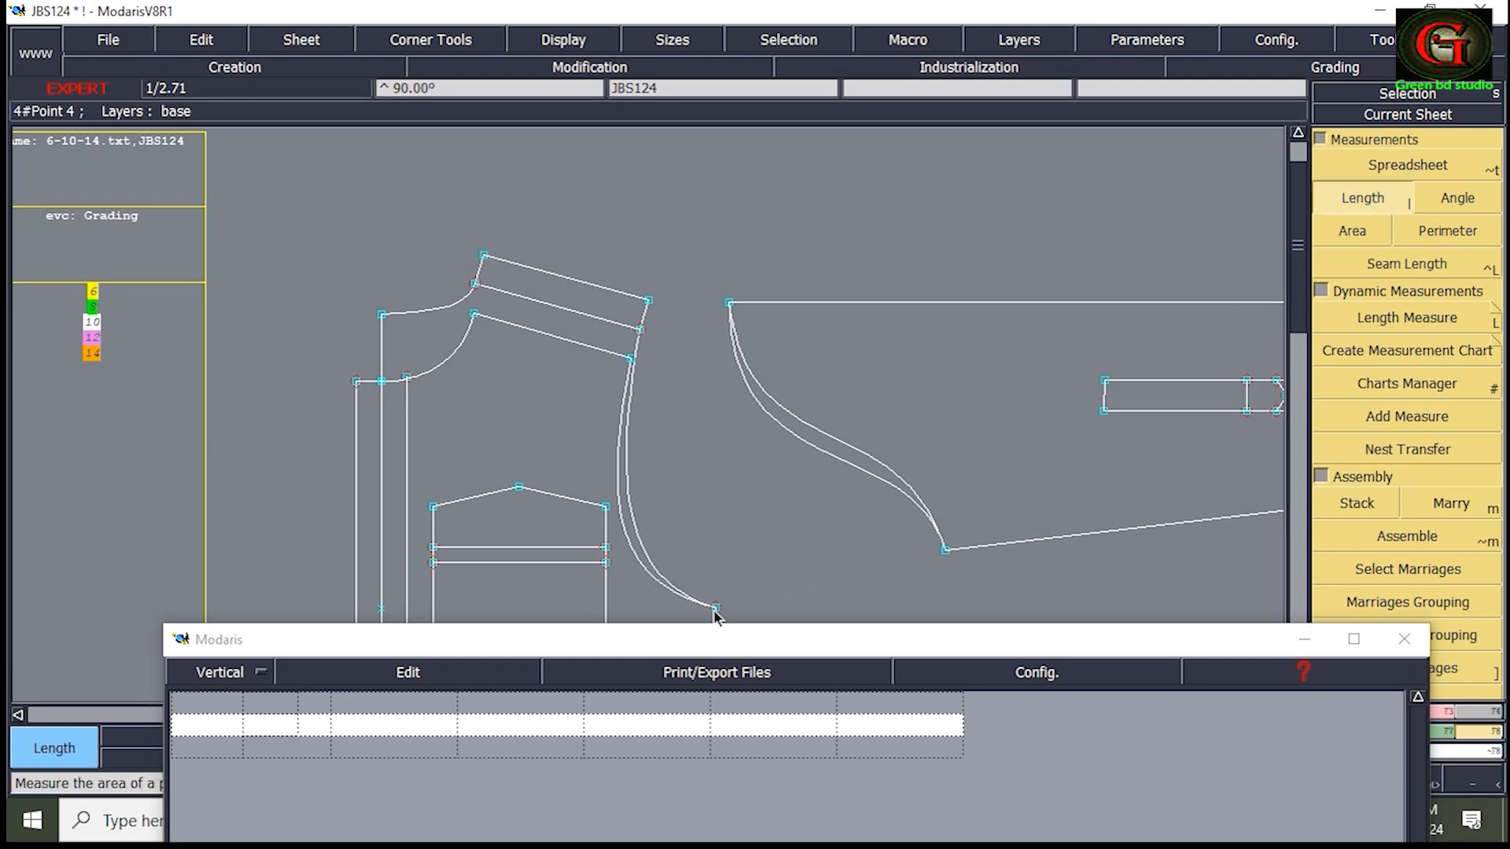
pyautogui.click(649, 304)
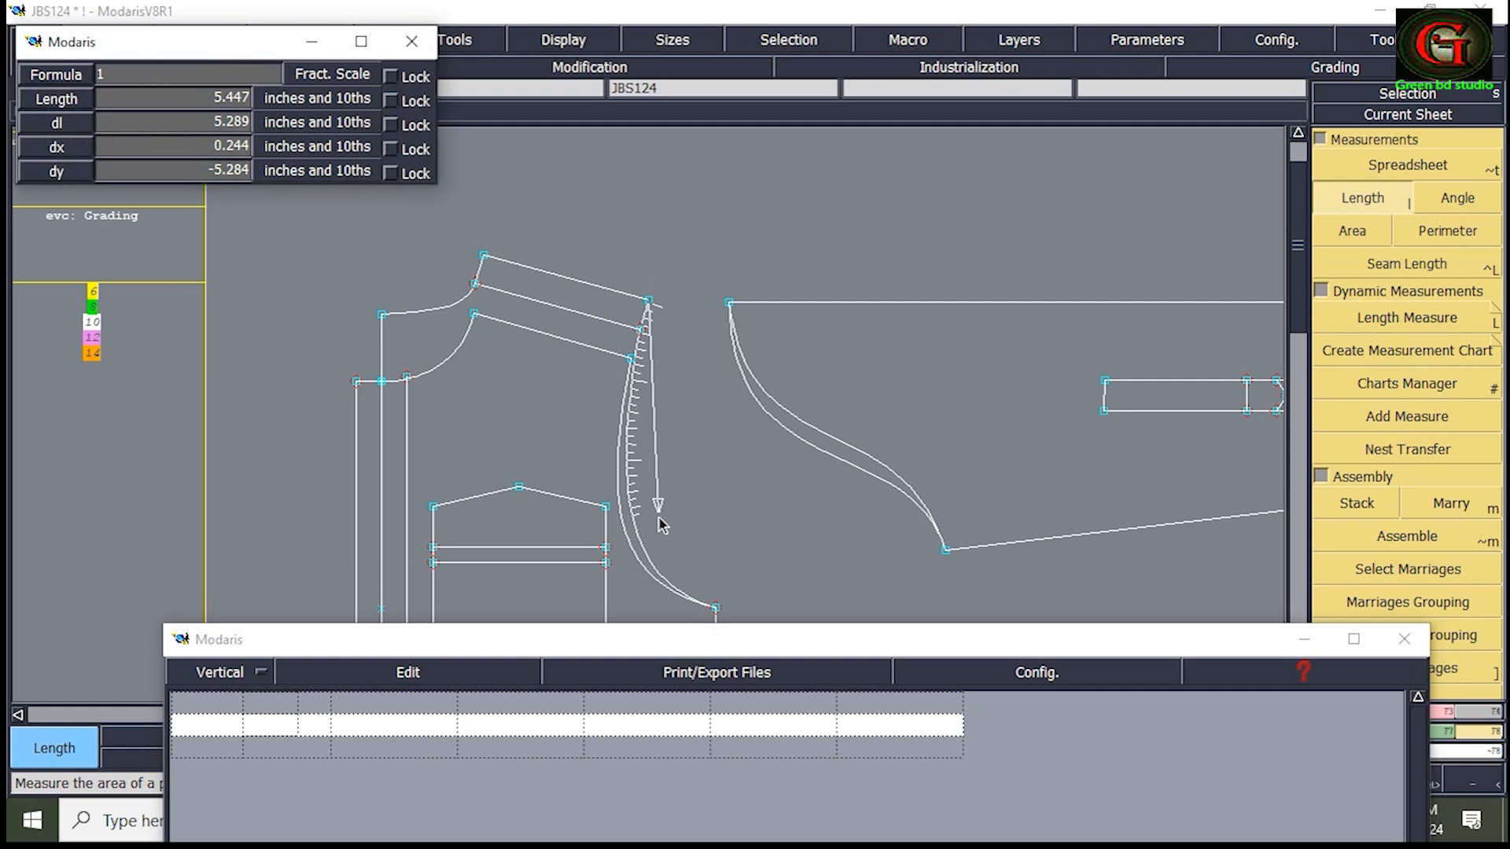
pyautogui.click(713, 610)
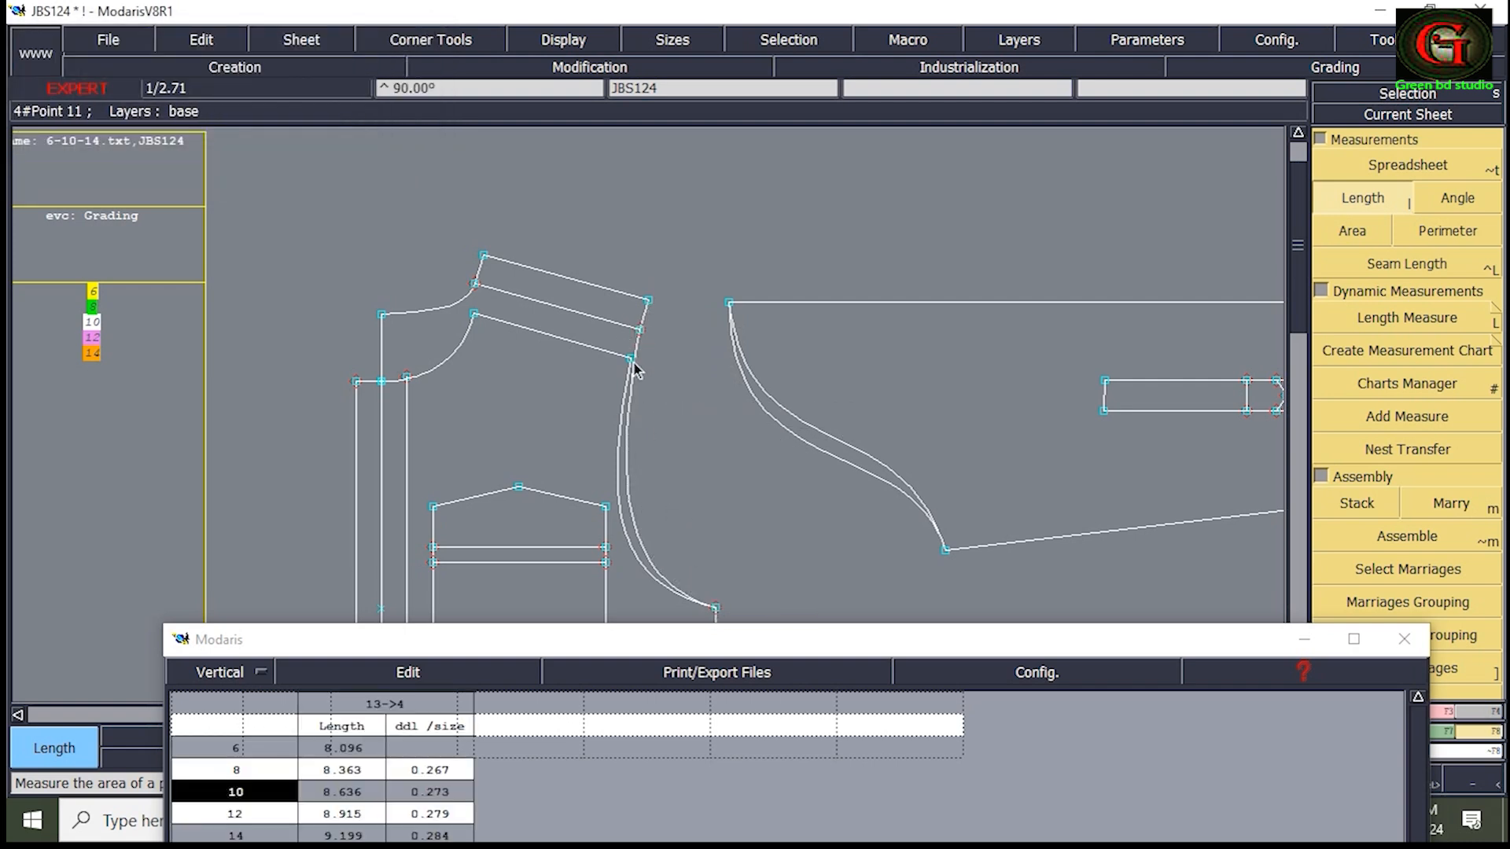
pyautogui.click(631, 360)
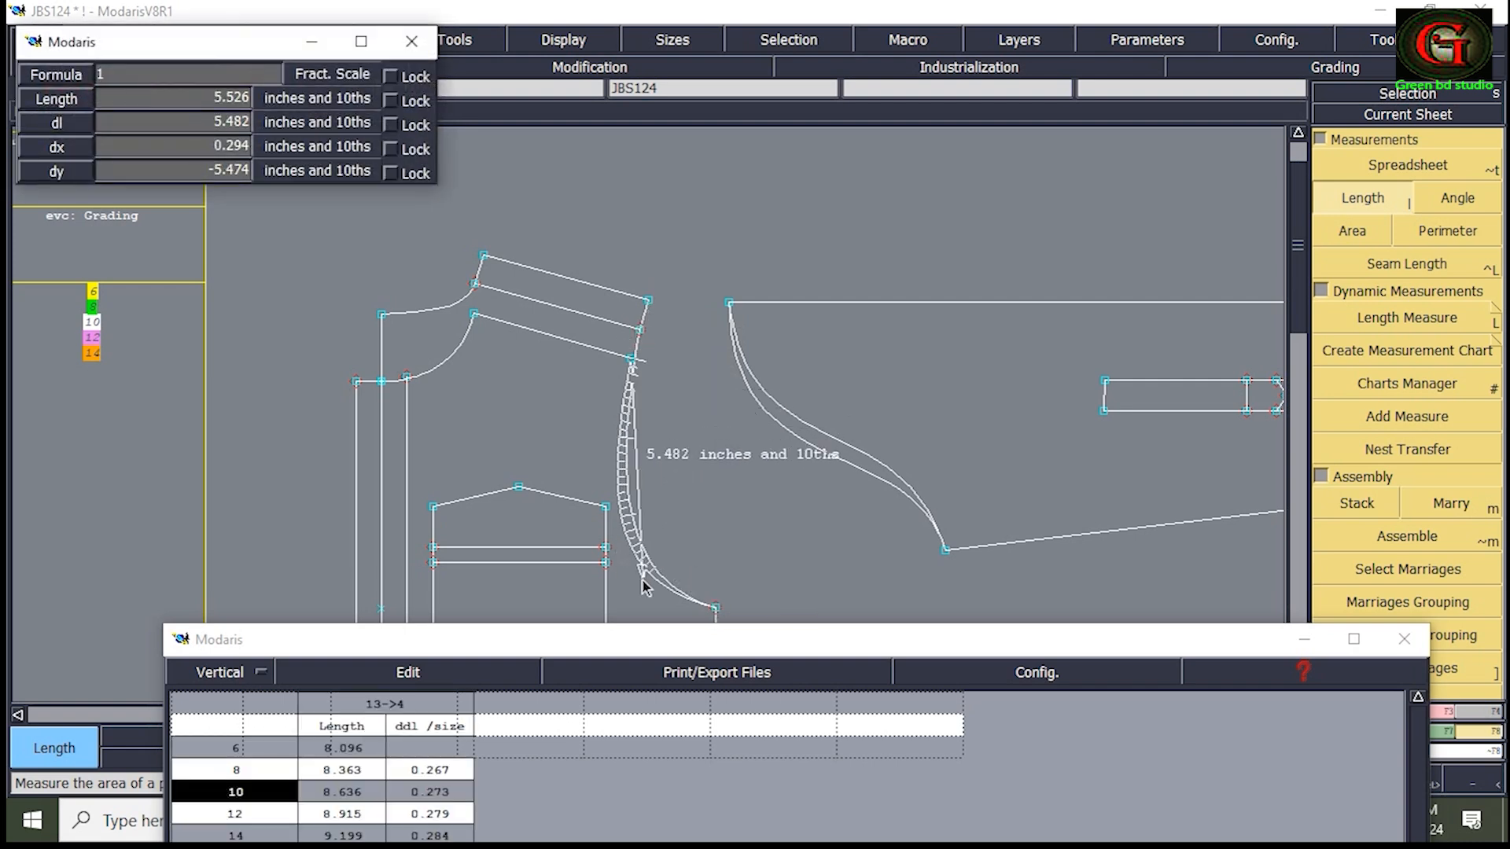
pyautogui.click(716, 610)
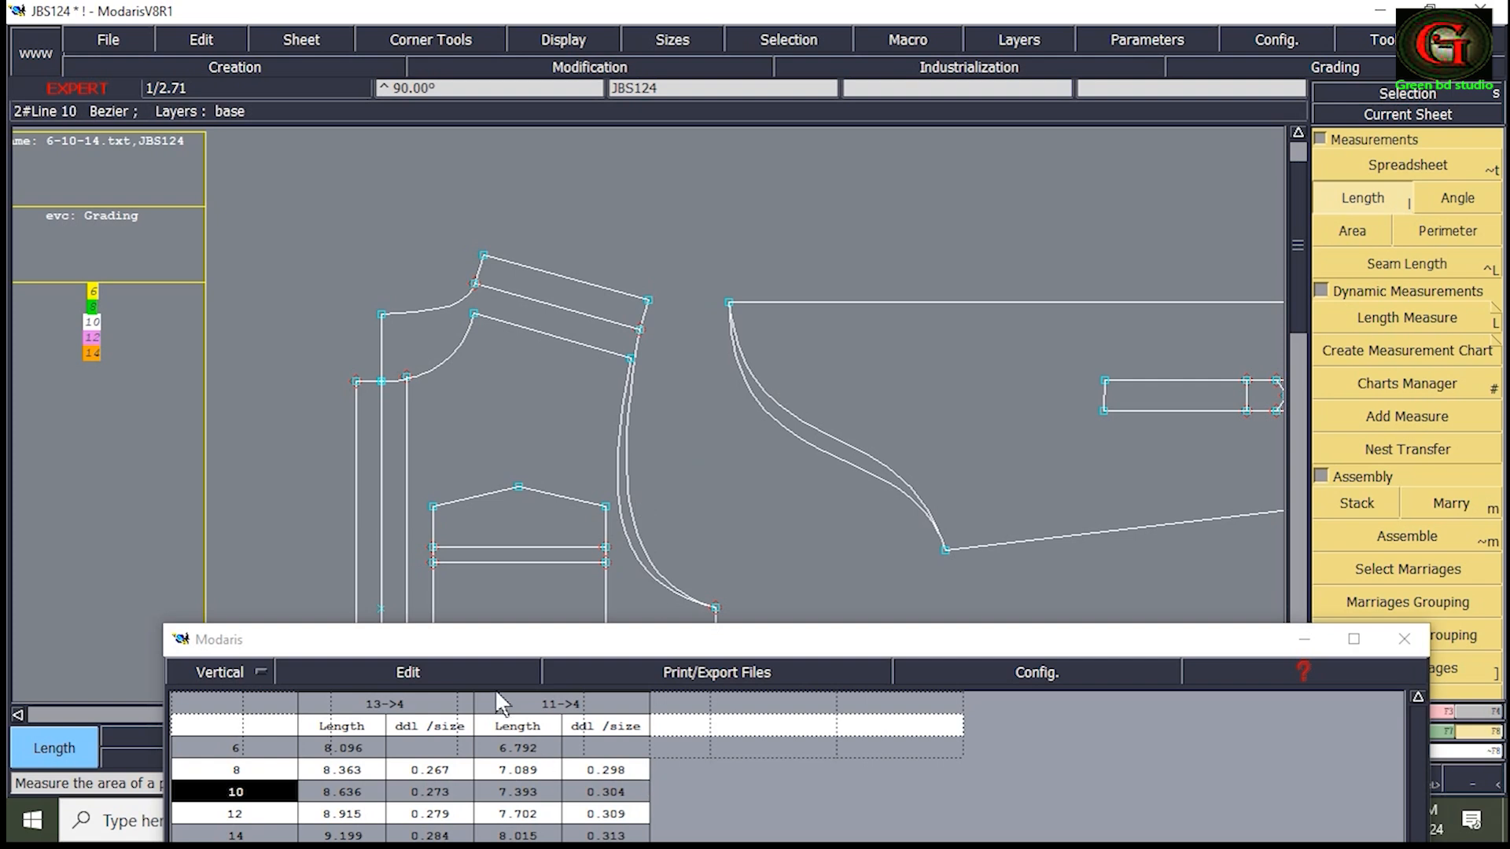
pyautogui.click(422, 673)
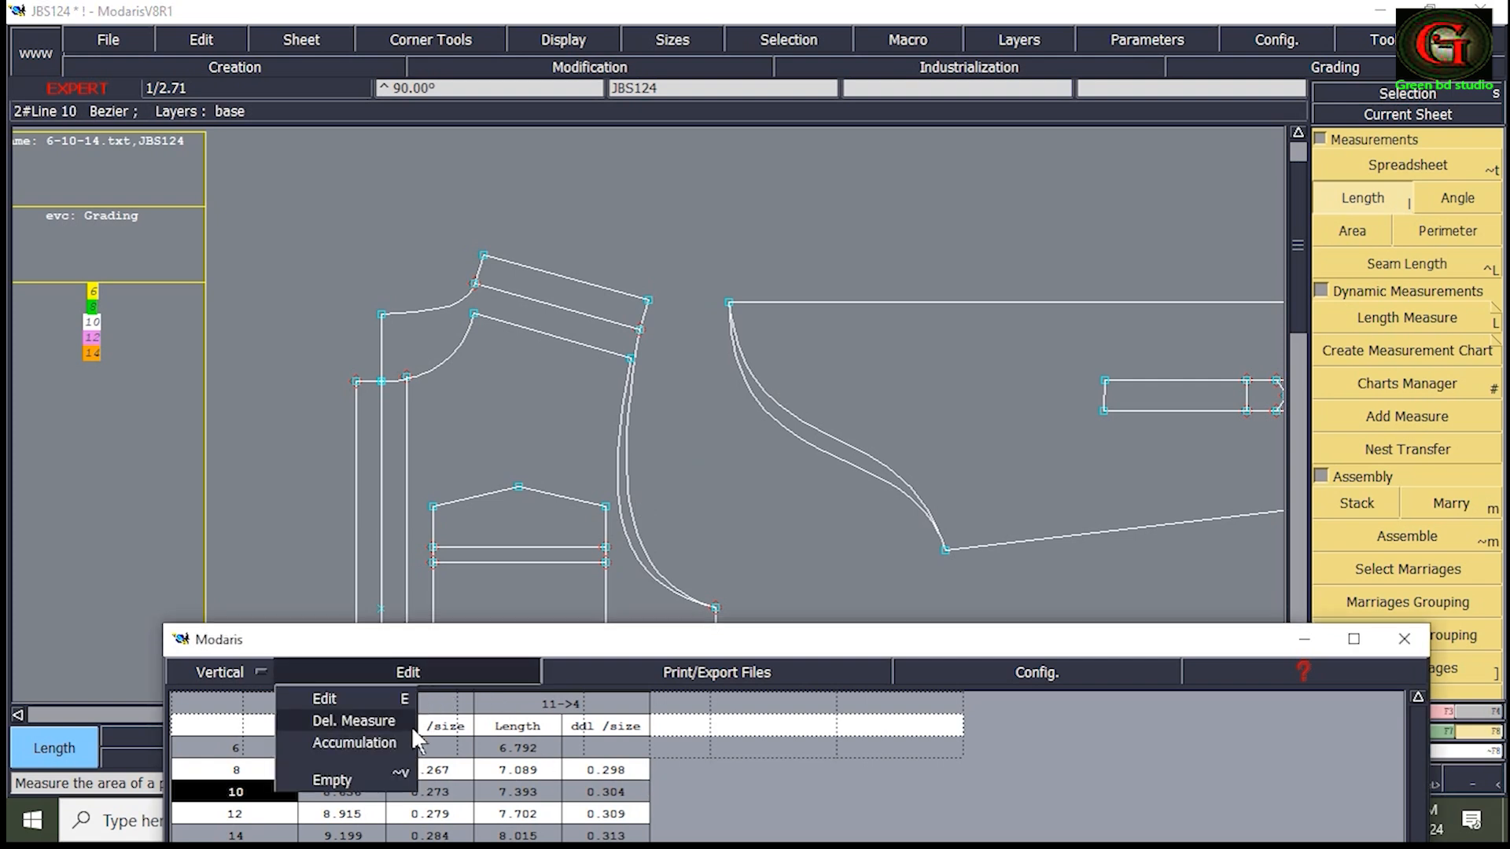
pyautogui.click(365, 738)
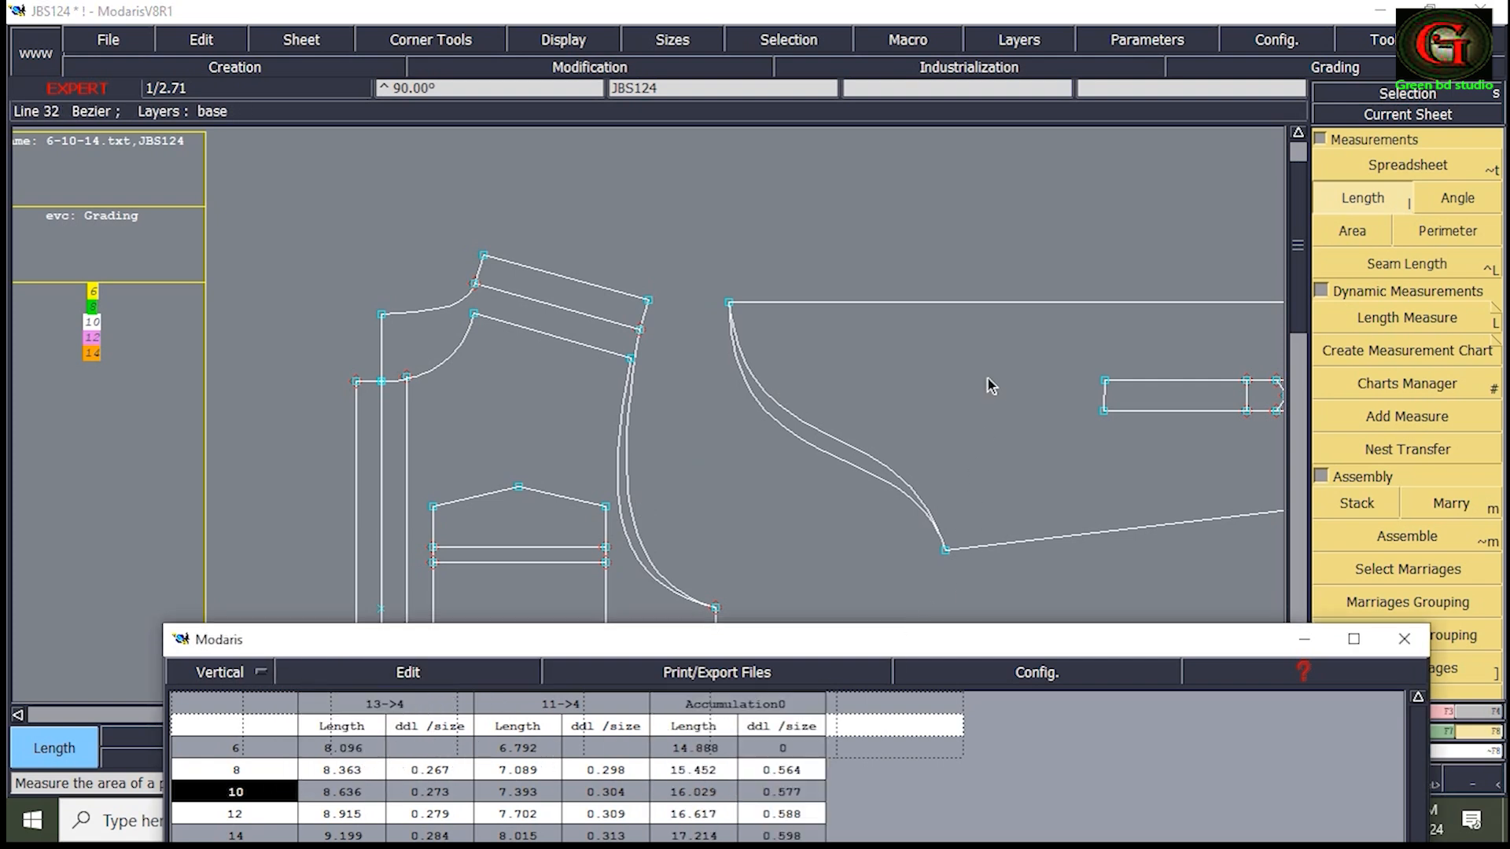
# Step: Measure both sleeve cap curves between the underarm point and the cap's top point in all sizes
pyautogui.click(1364, 202)
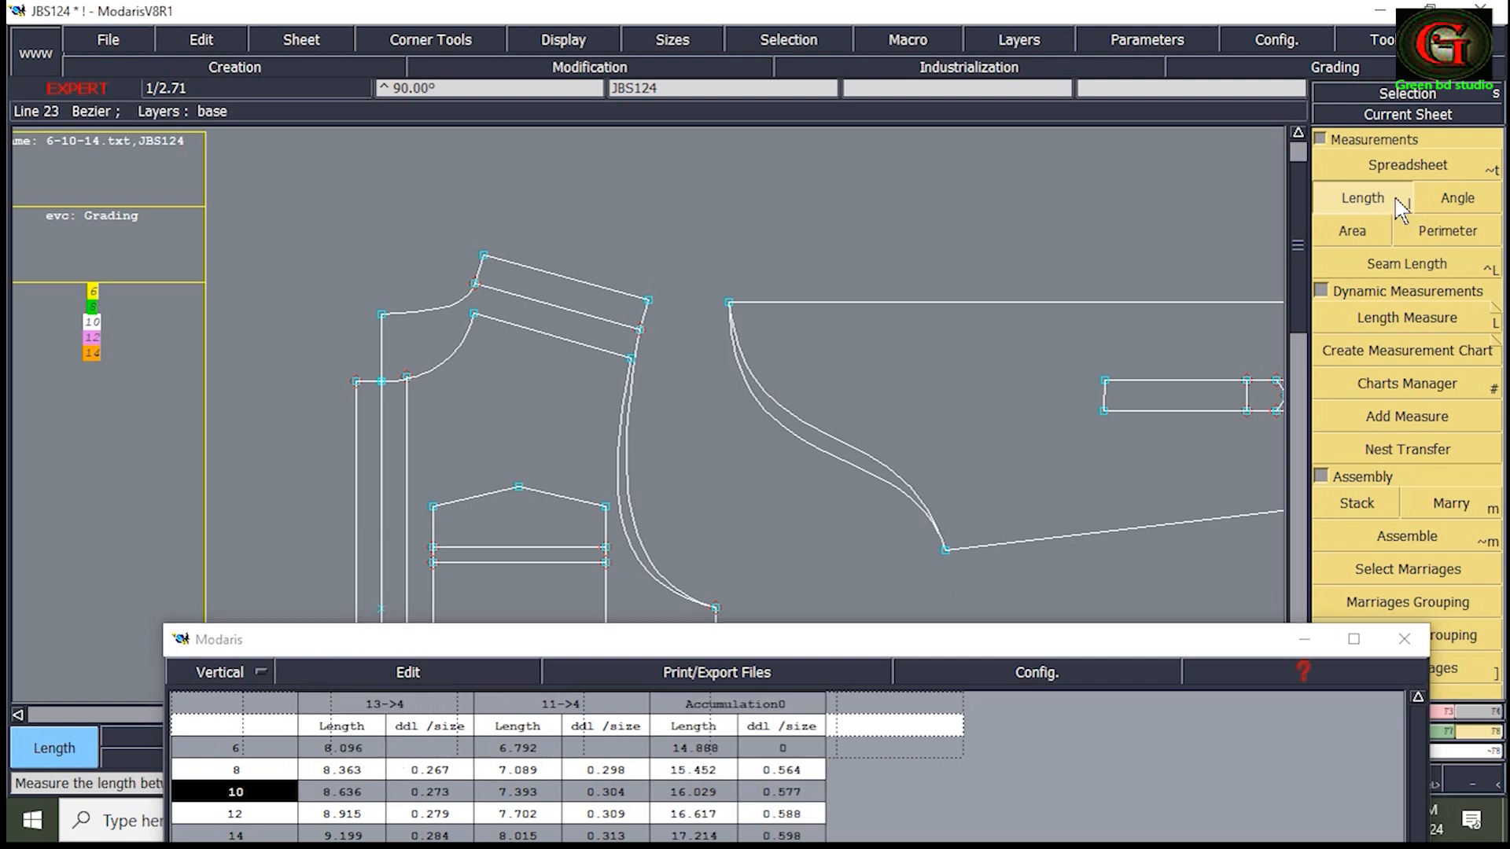
pyautogui.click(946, 550)
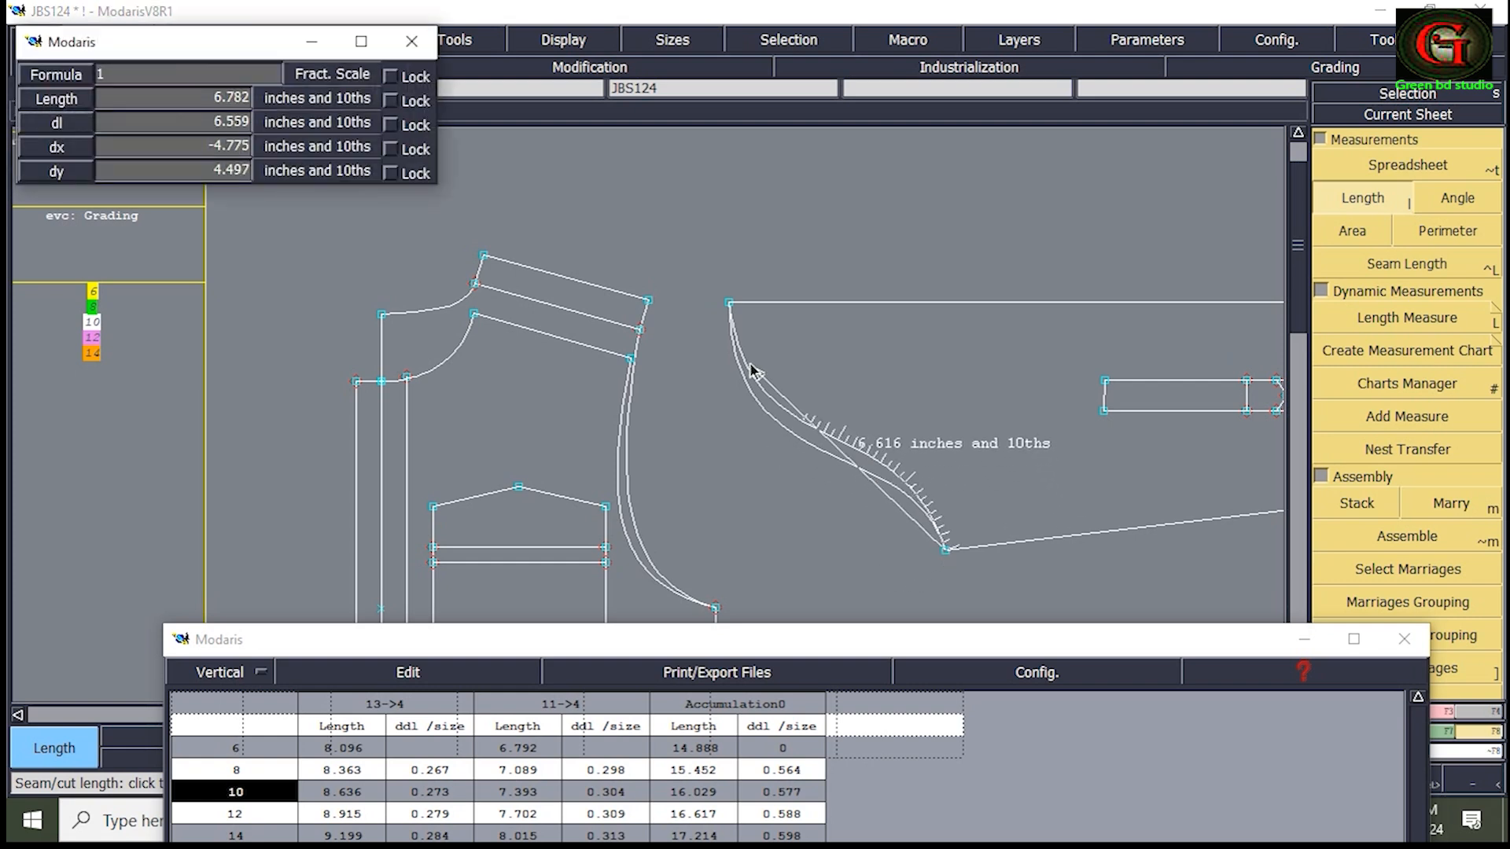
pyautogui.click(730, 304)
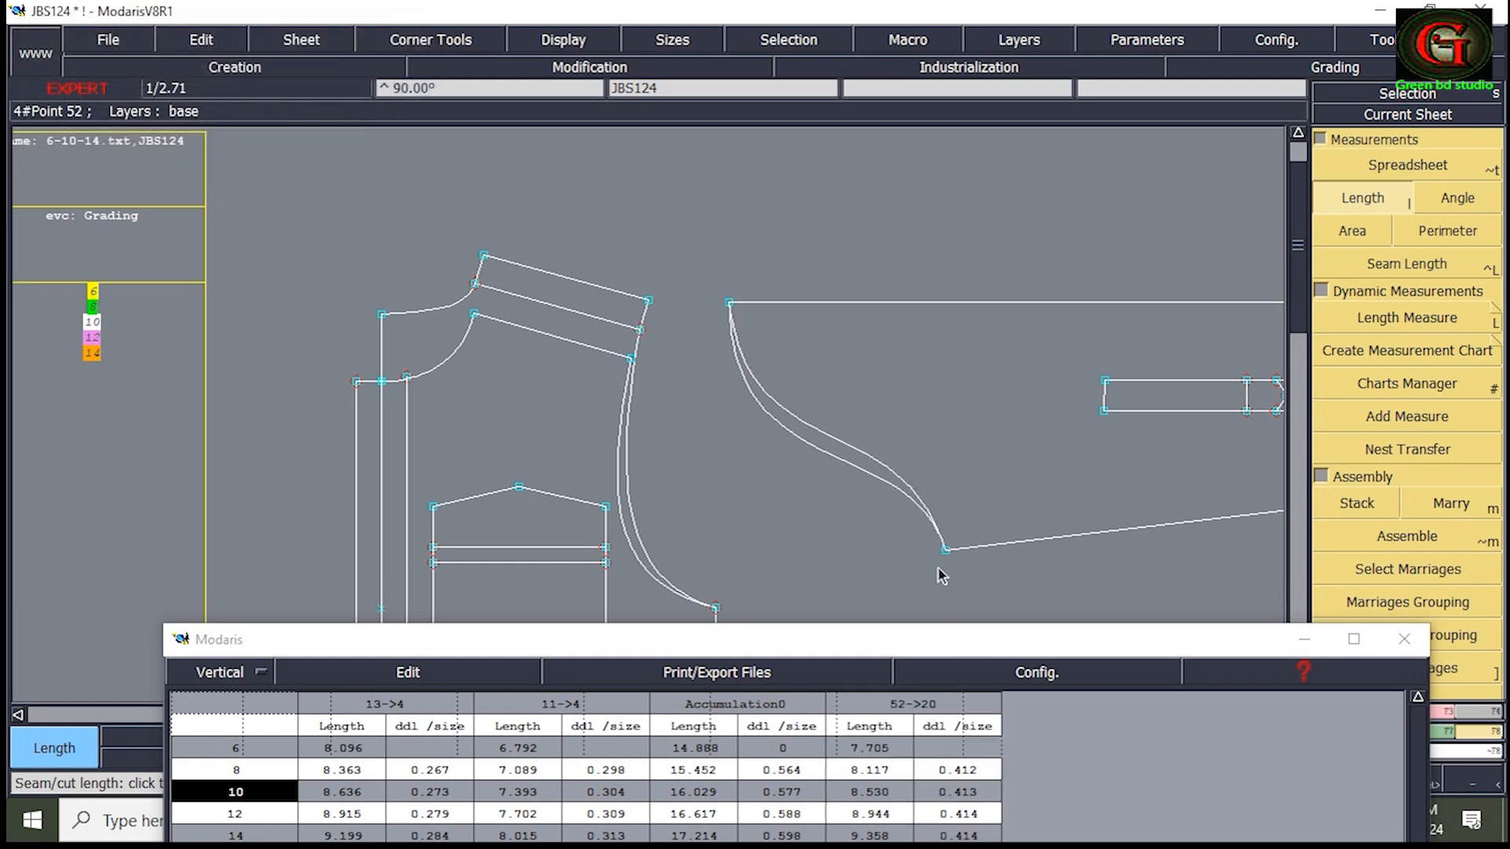
pyautogui.click(940, 551)
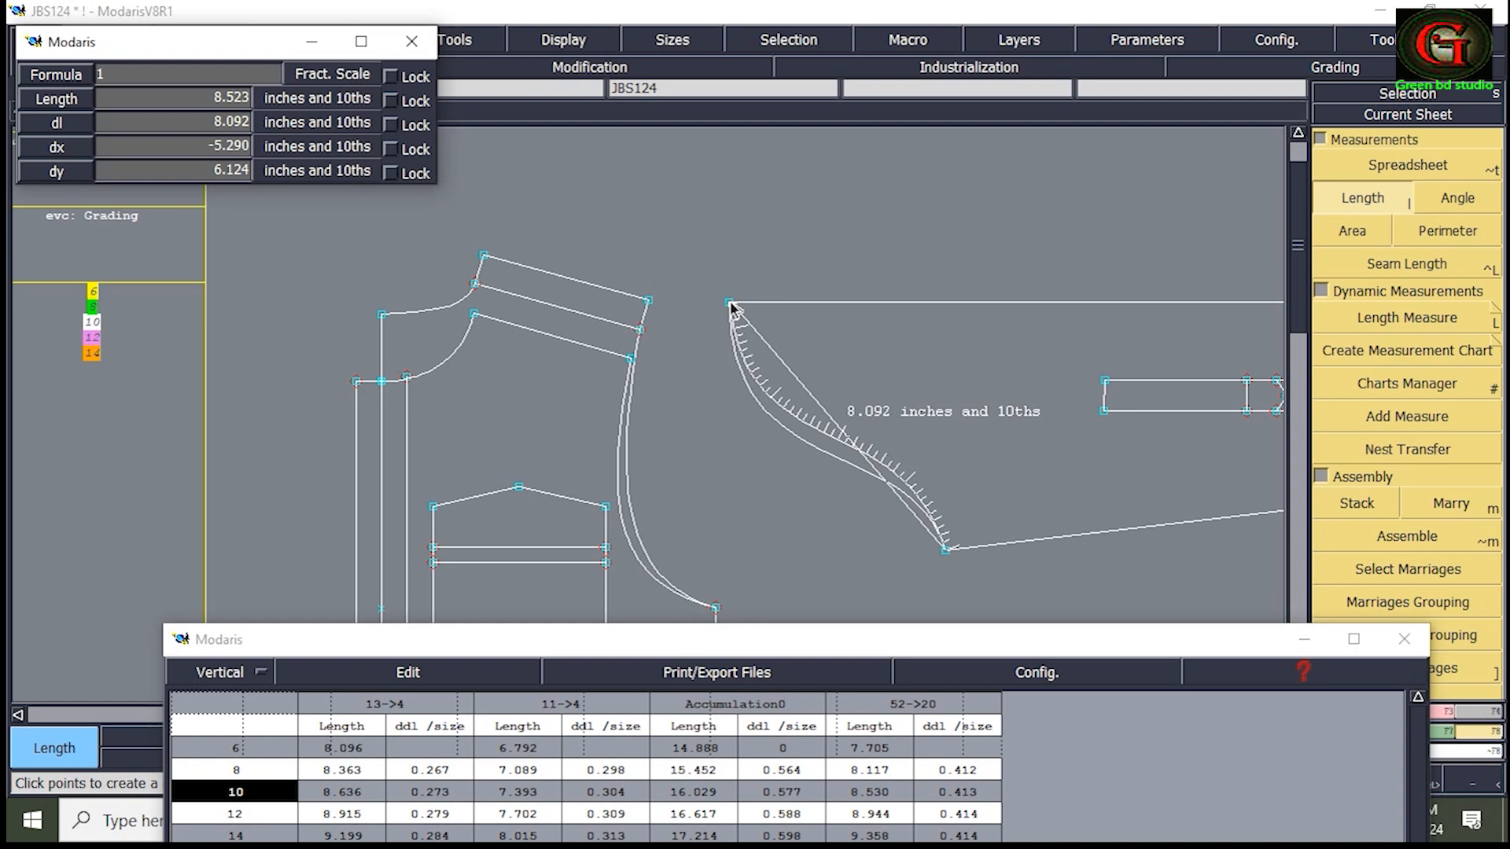
pyautogui.click(731, 307)
pyautogui.click(731, 307)
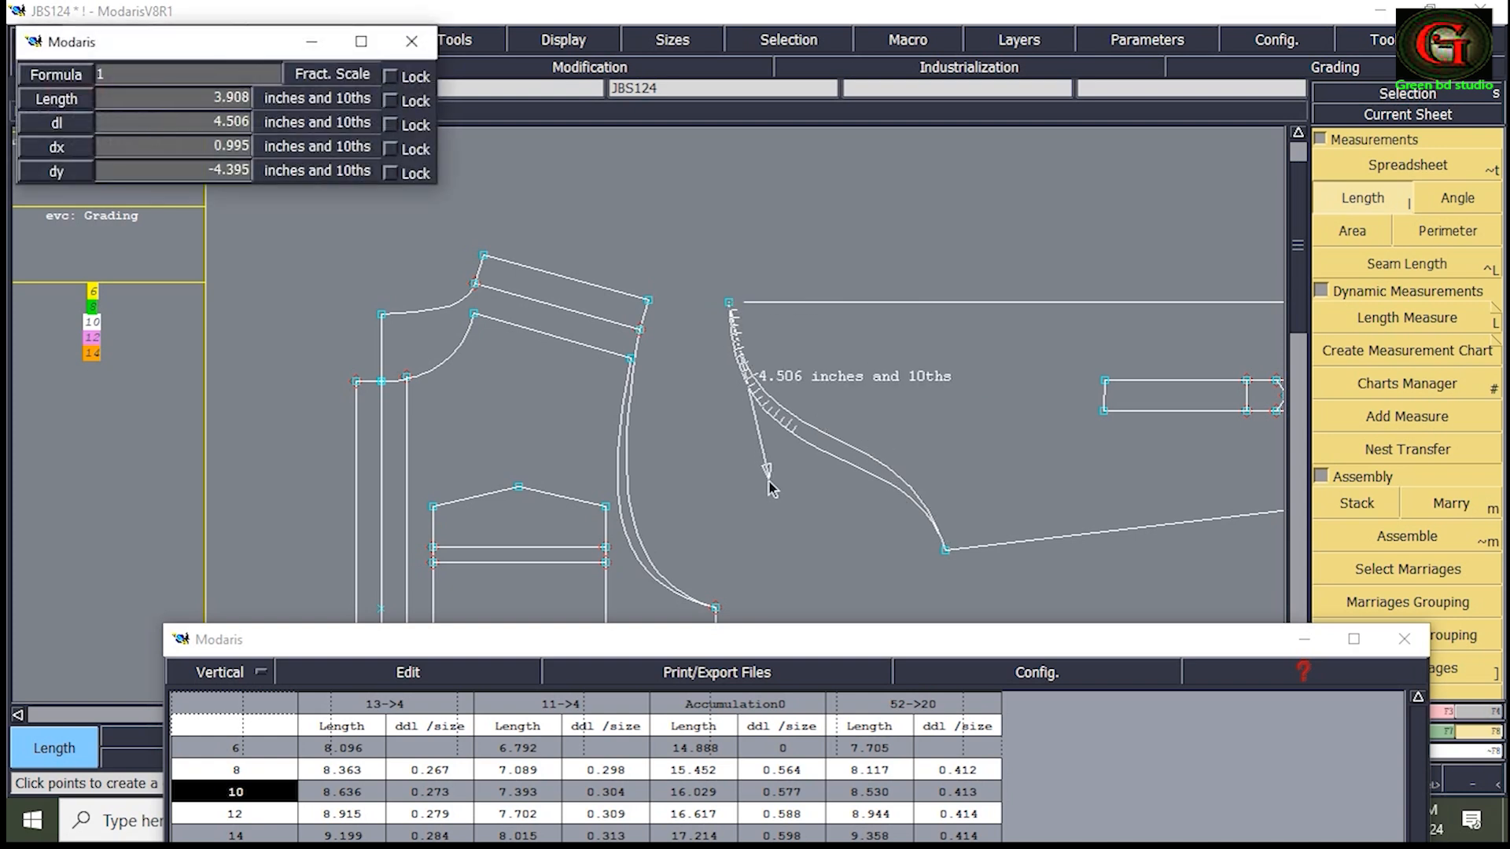
pyautogui.click(946, 552)
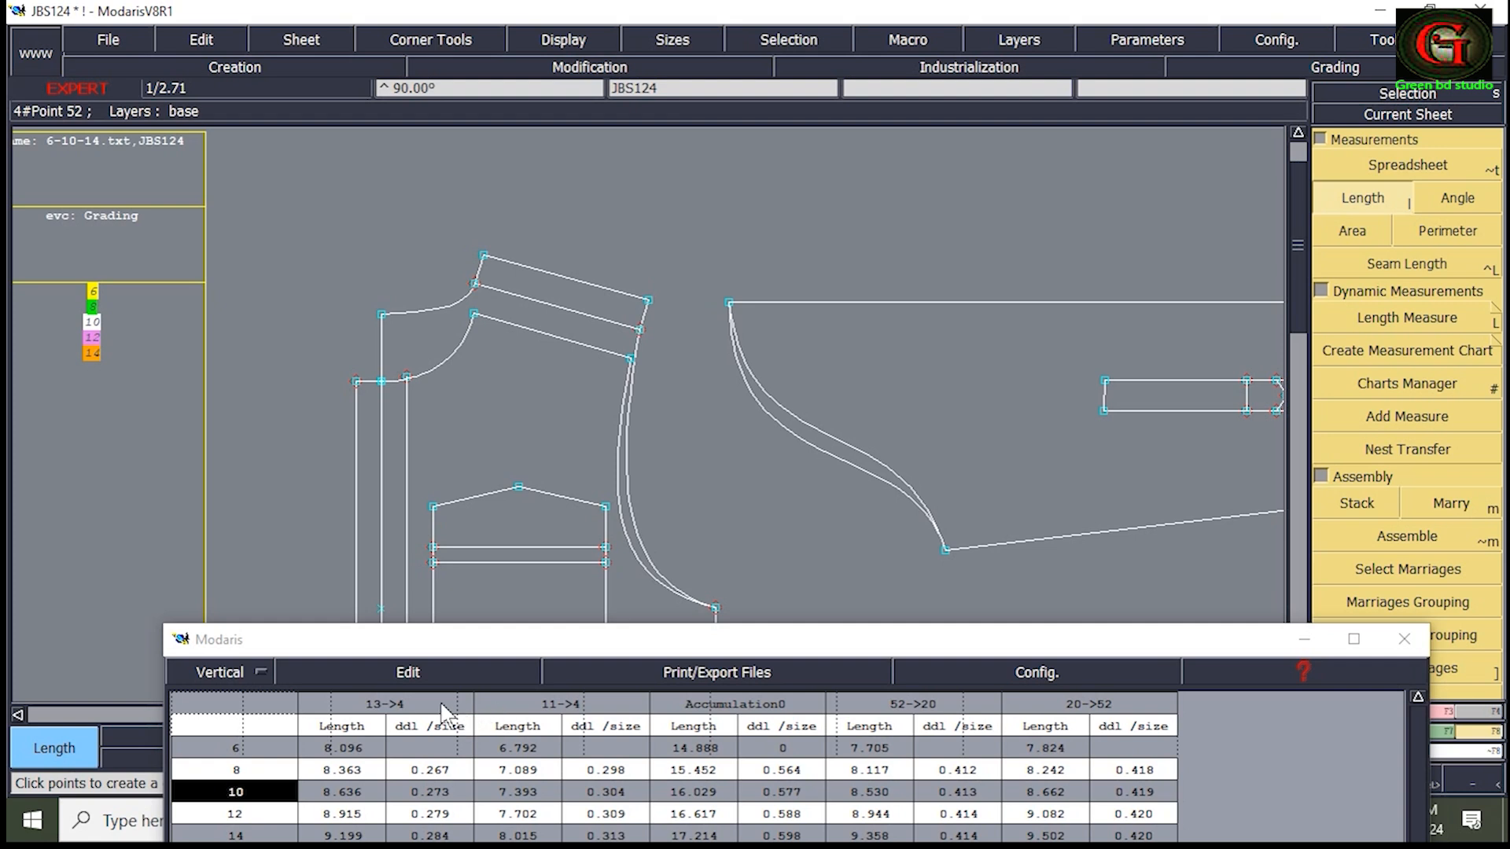
# Step: Accumulate the two sleeve cap lengths in the spreadsheet, and empty the measurement table
pyautogui.click(435, 675)
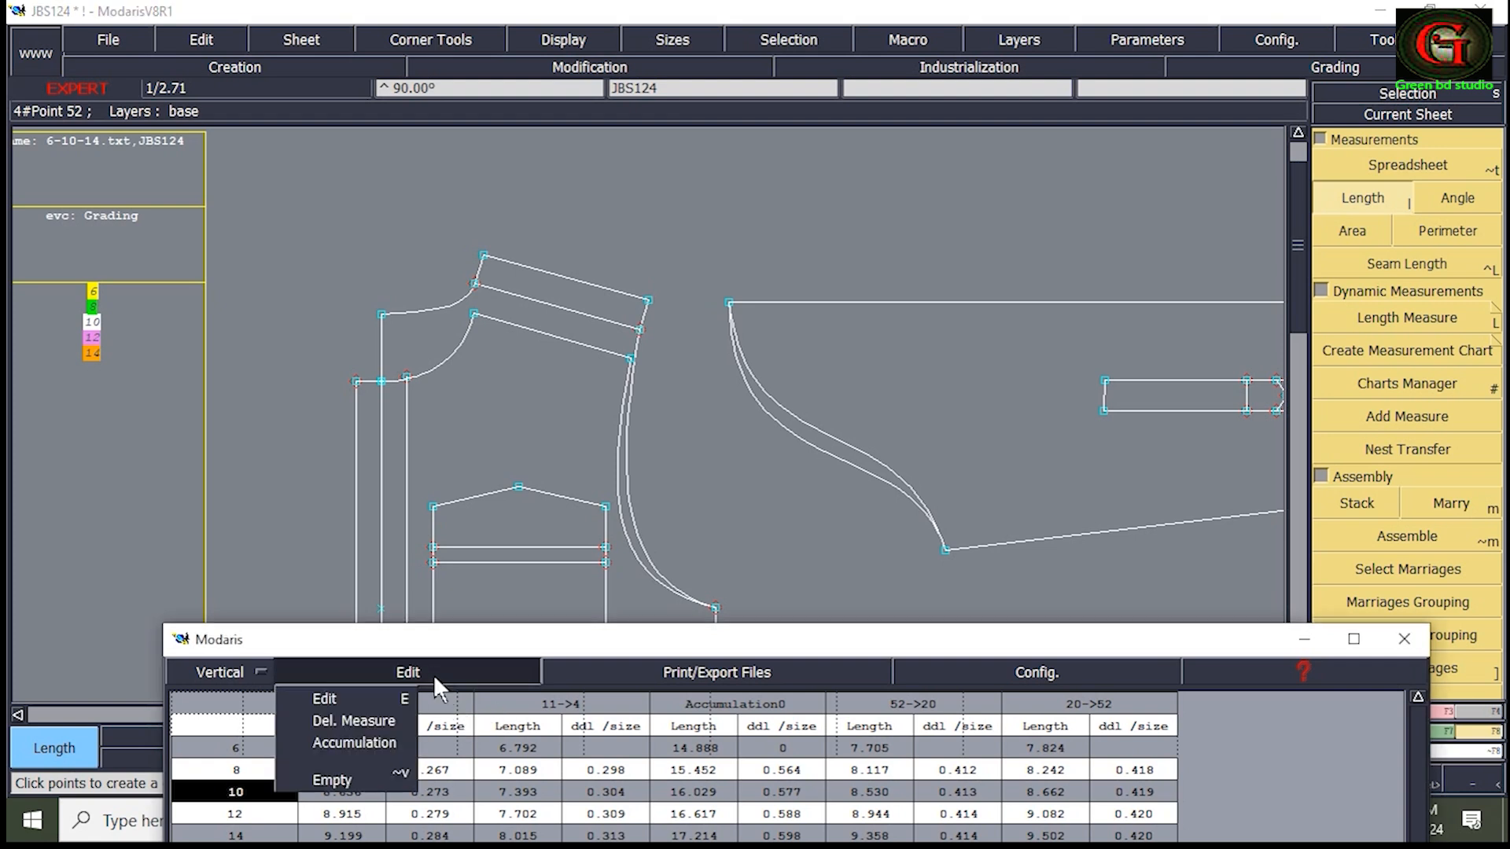
pyautogui.click(378, 739)
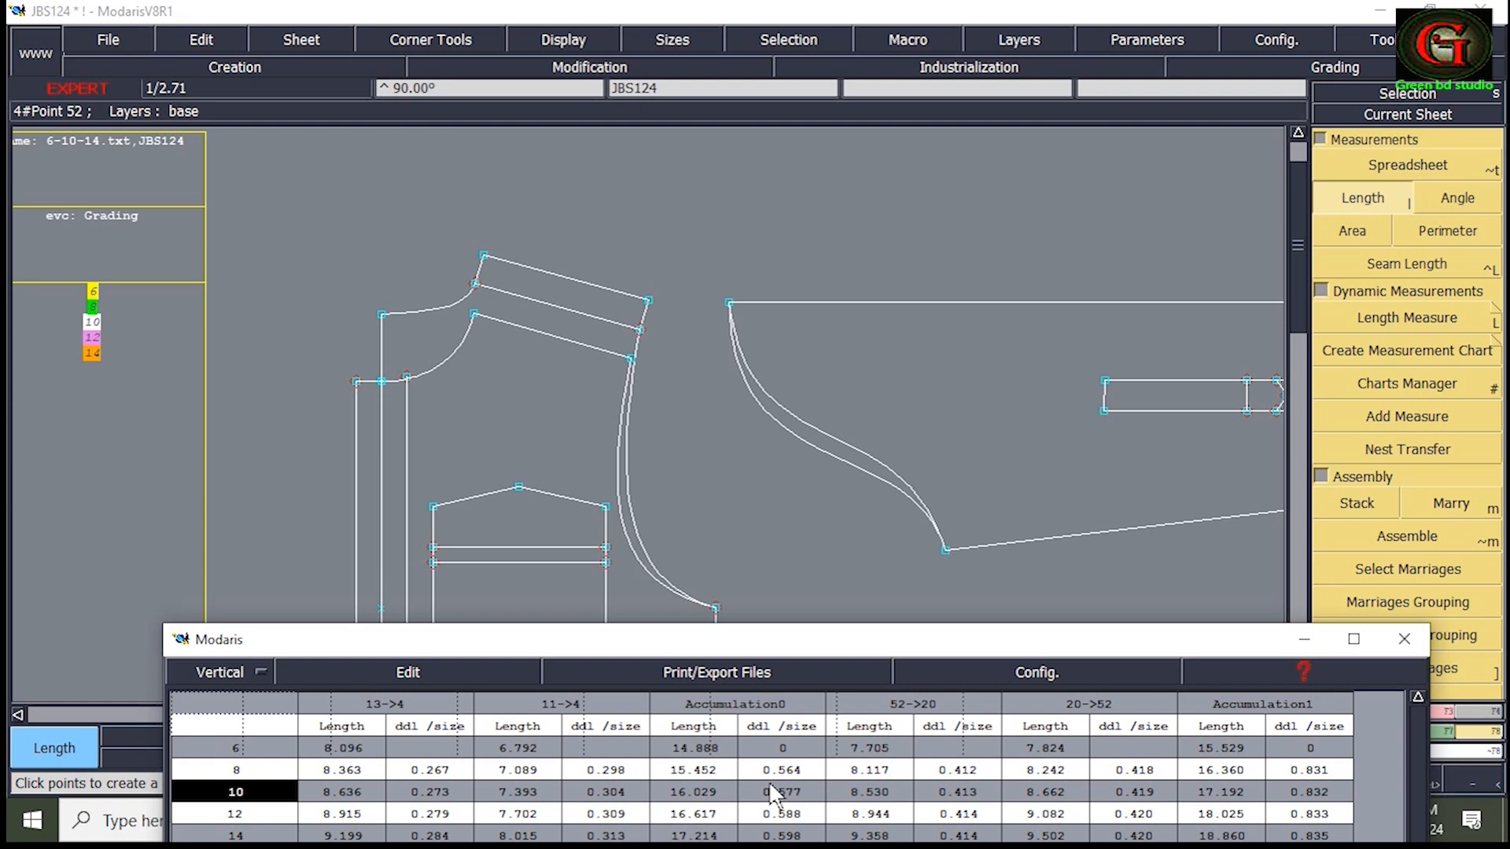
pyautogui.click(420, 672)
pyautogui.click(337, 775)
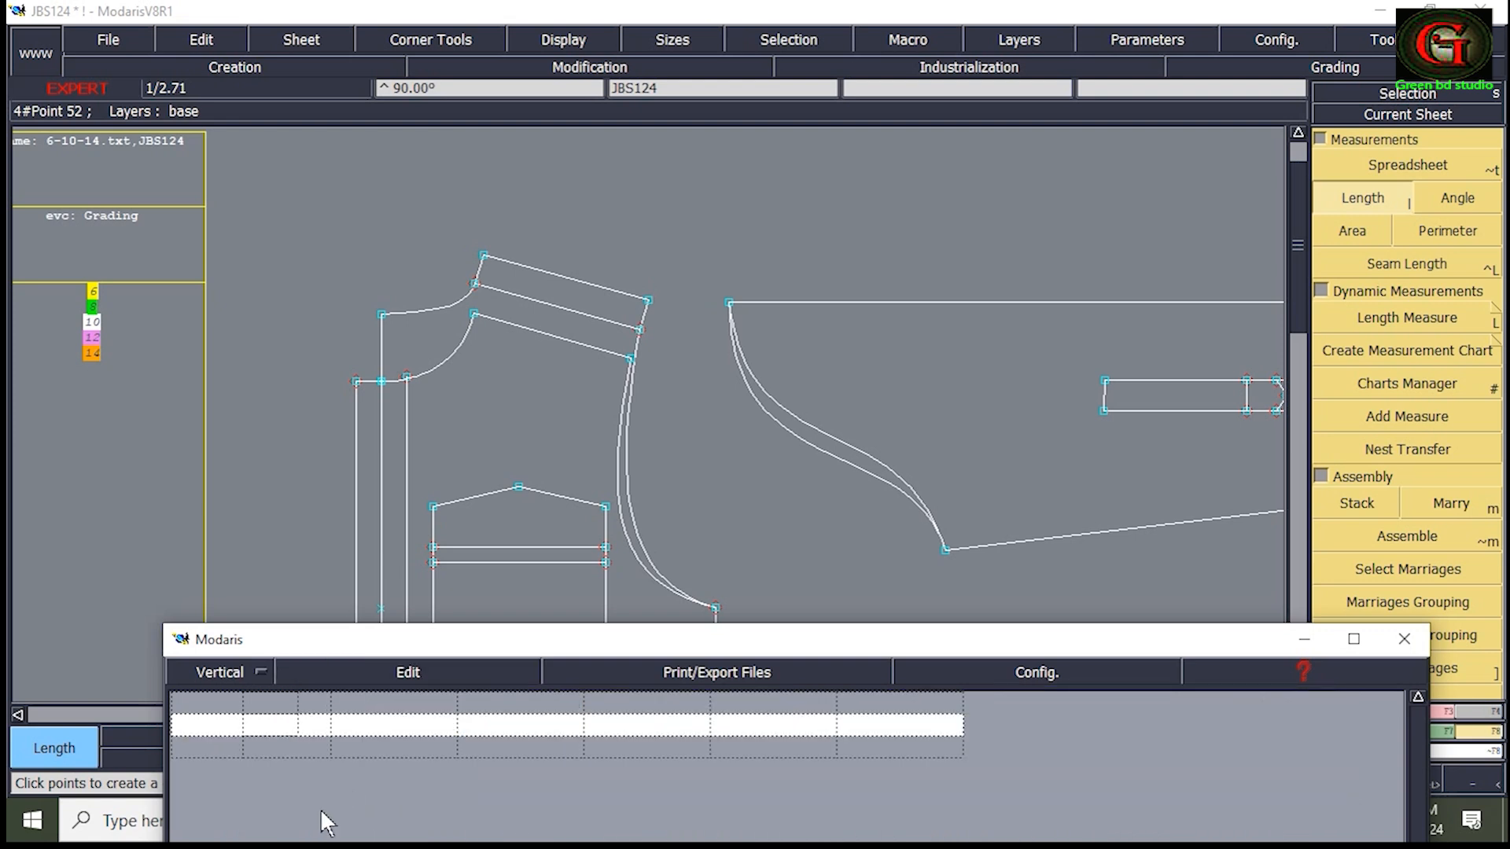
# Step: Remeasure both armhole curves from shoulder end to underarm point in all sizes and accumulate the two lengths
pyautogui.click(1361, 197)
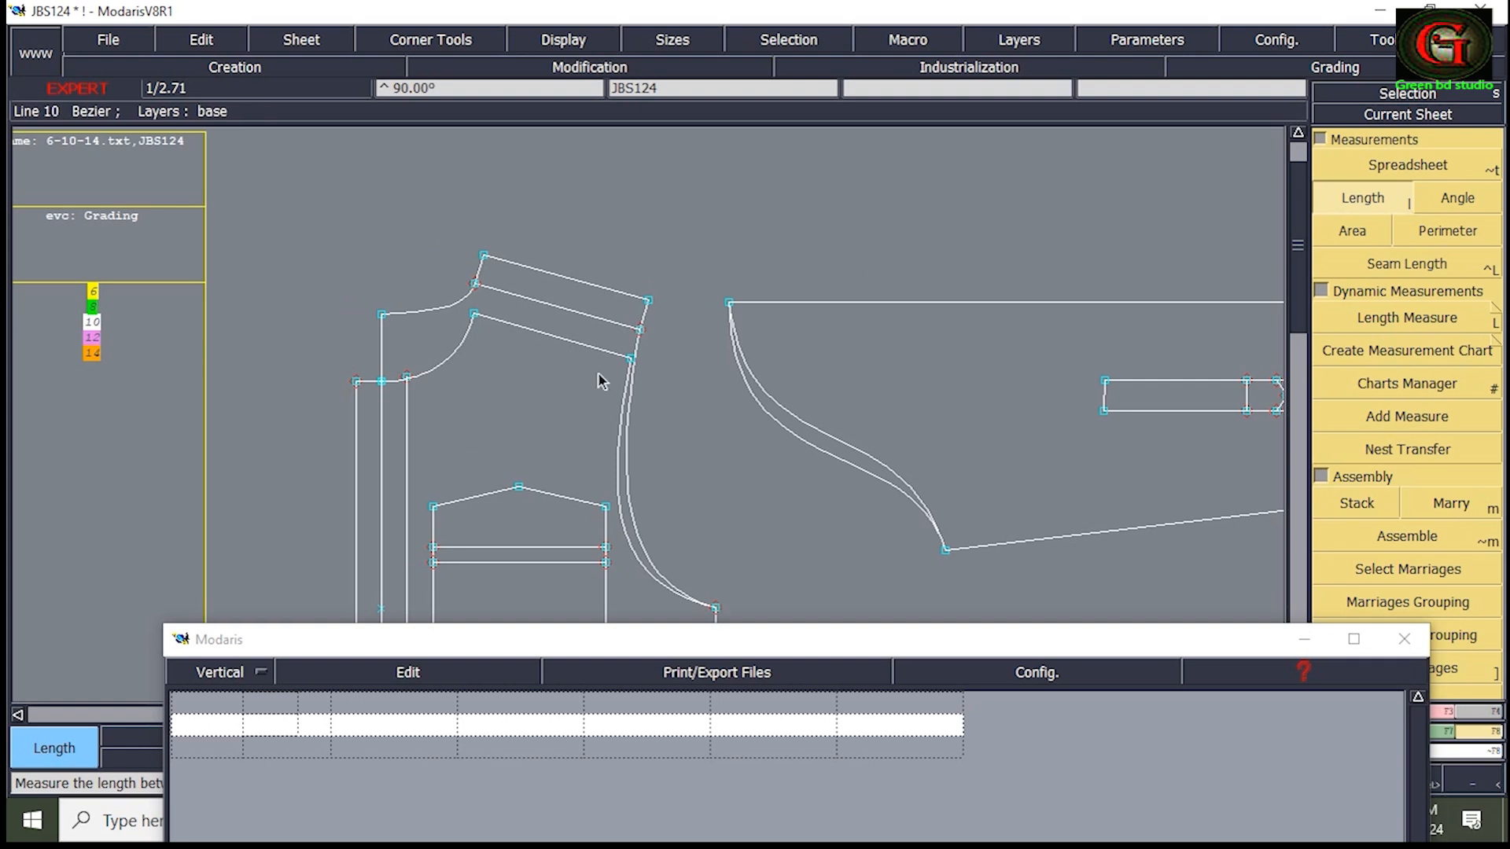
pyautogui.click(631, 366)
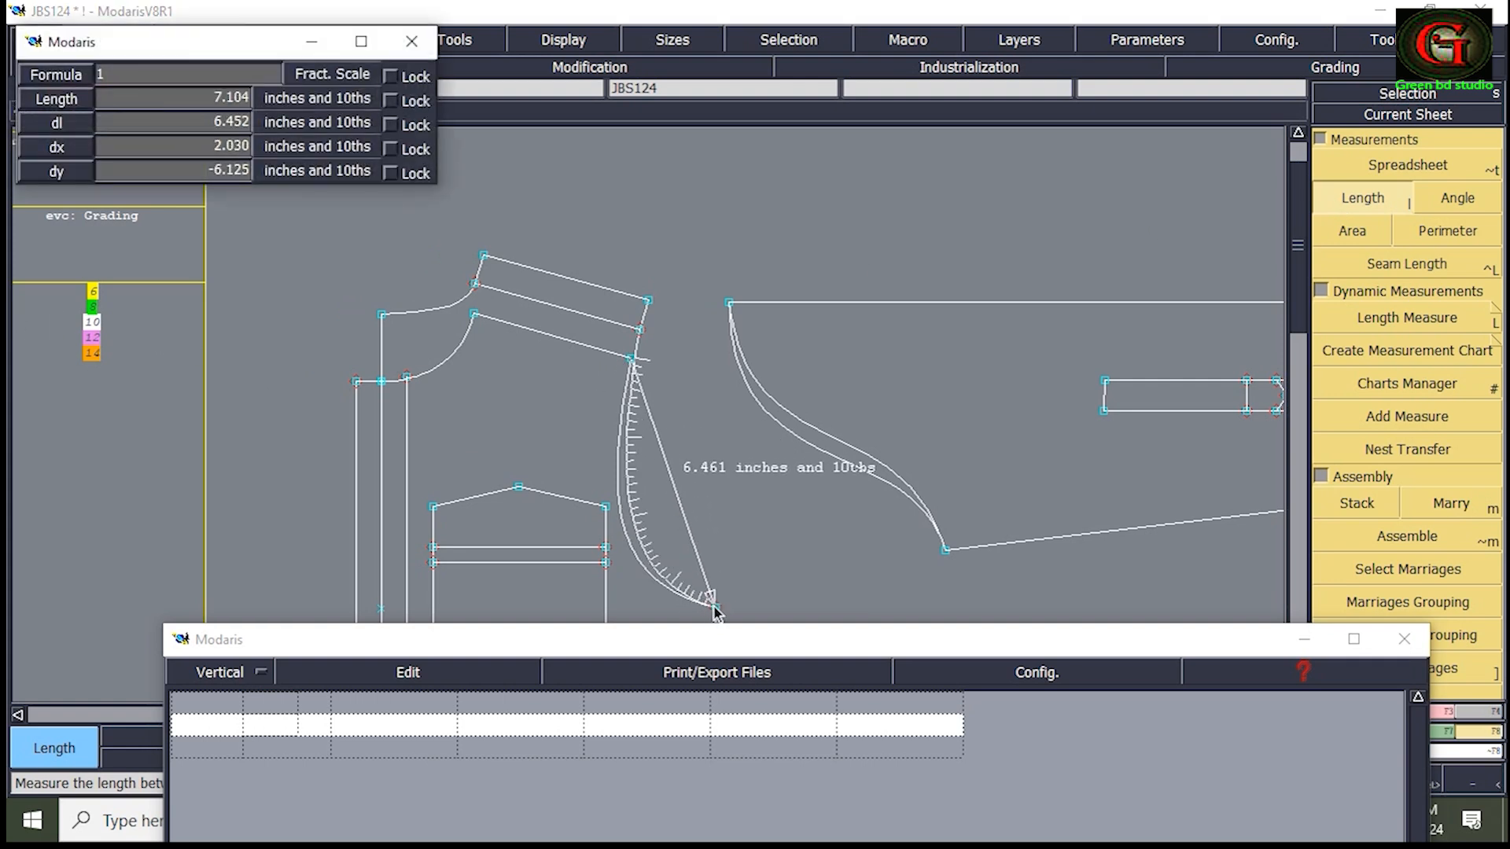
pyautogui.click(716, 608)
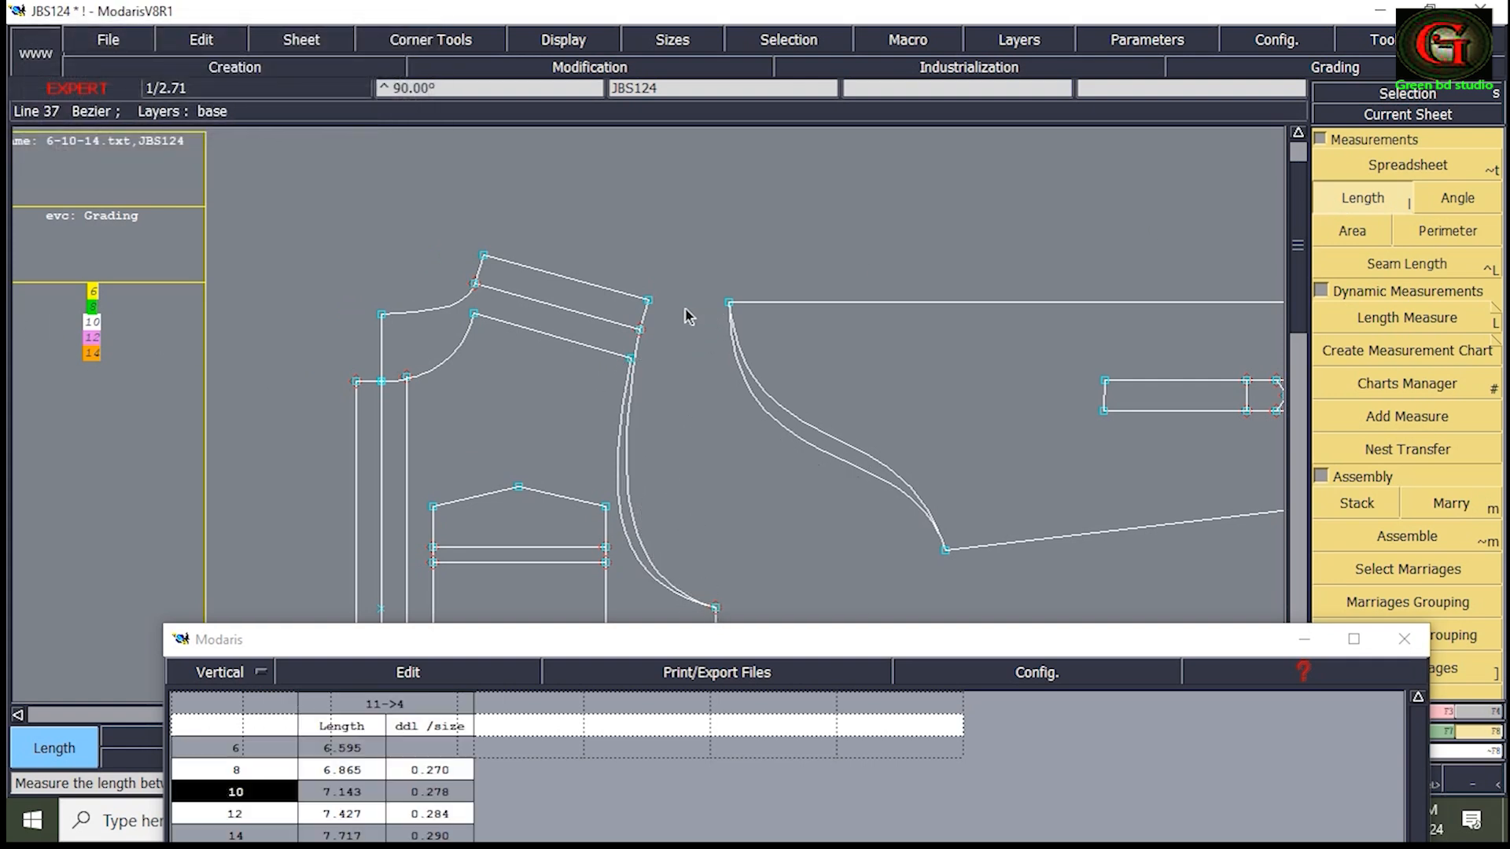
pyautogui.click(648, 301)
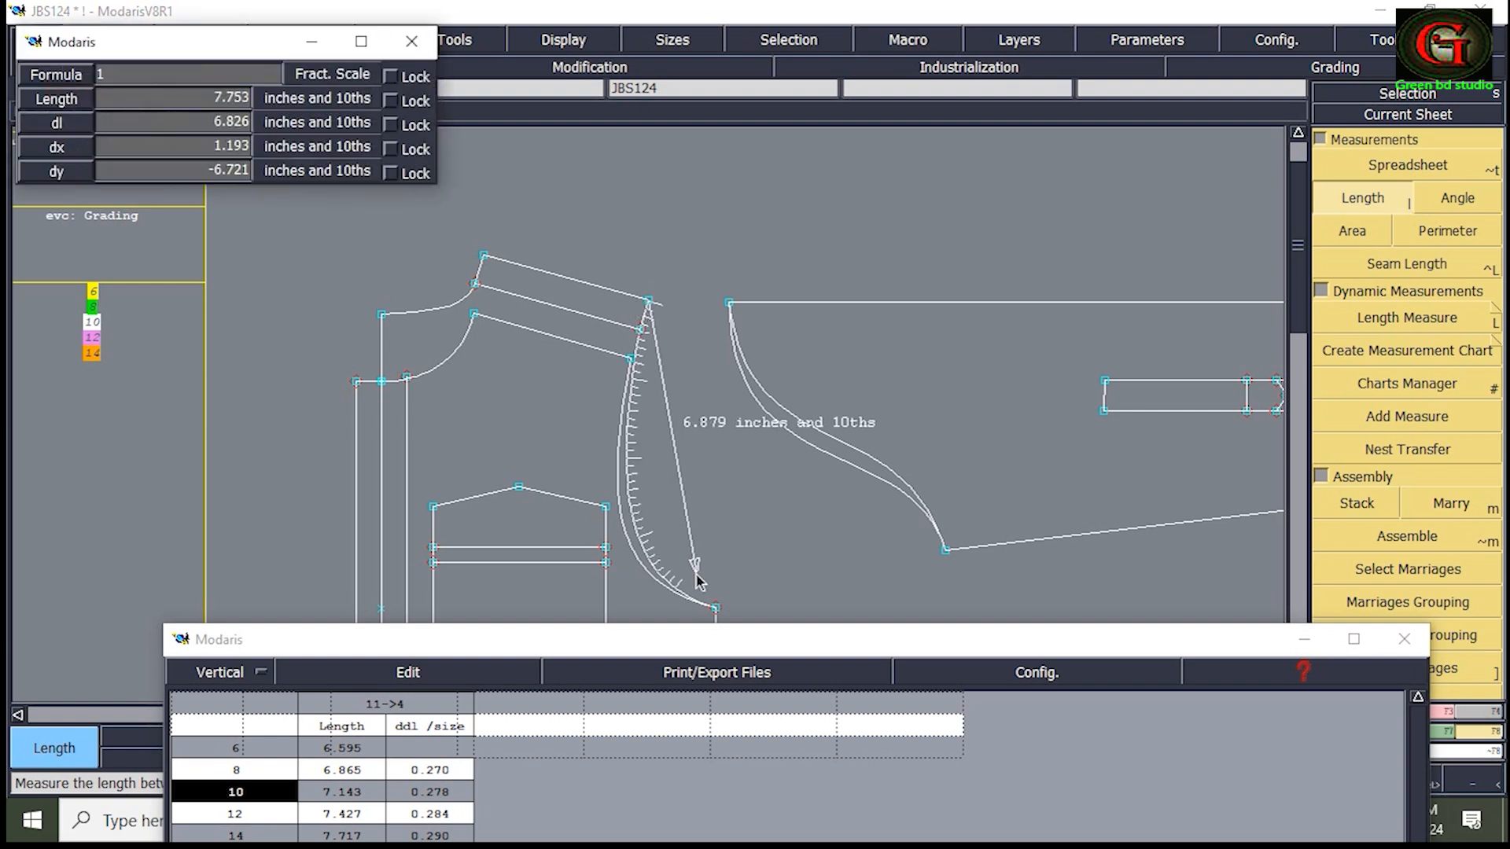
pyautogui.click(715, 608)
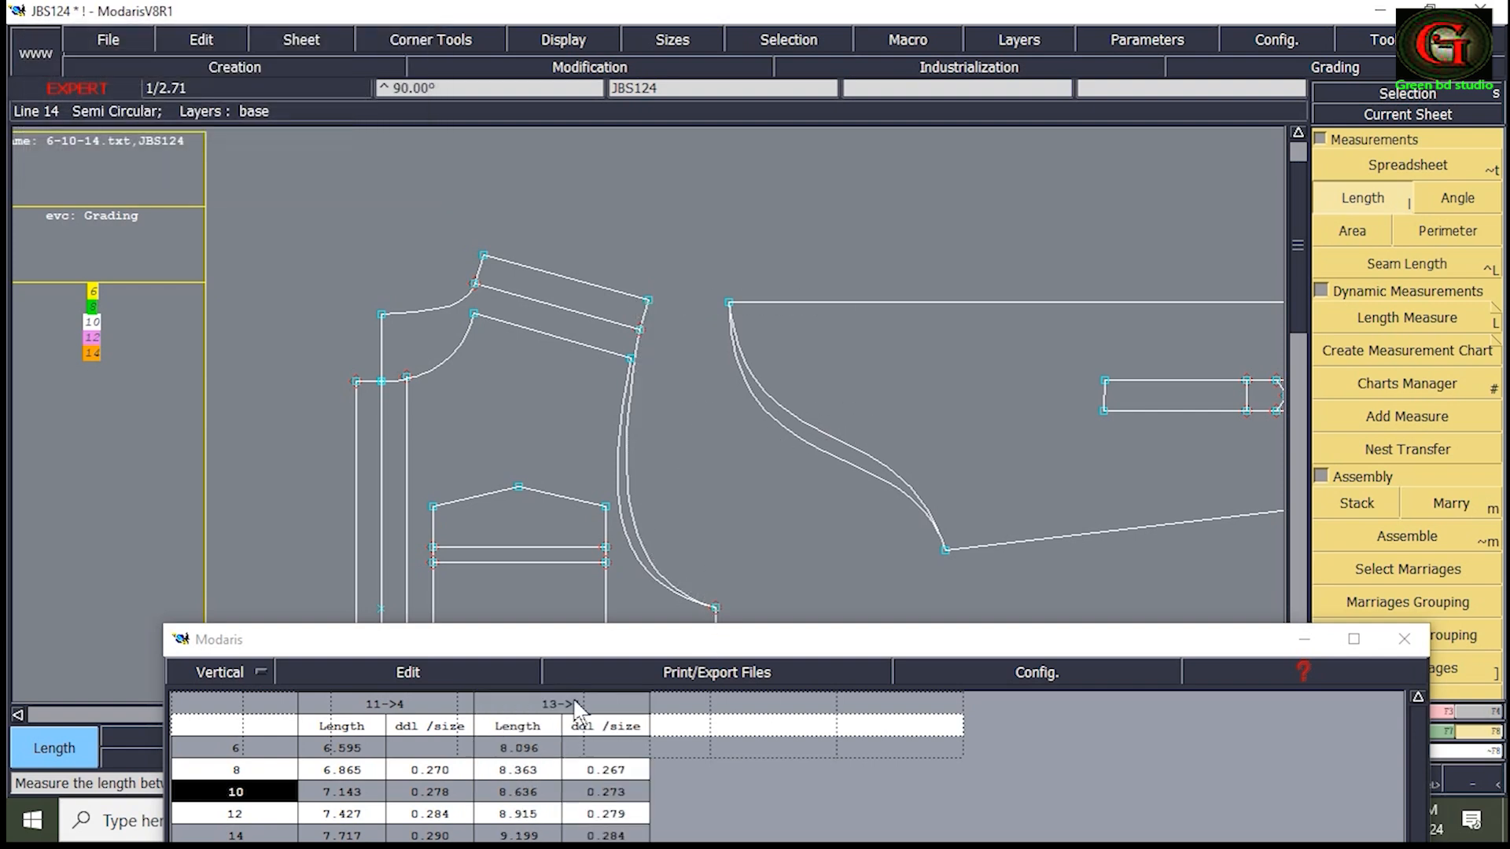
pyautogui.click(426, 677)
pyautogui.click(356, 735)
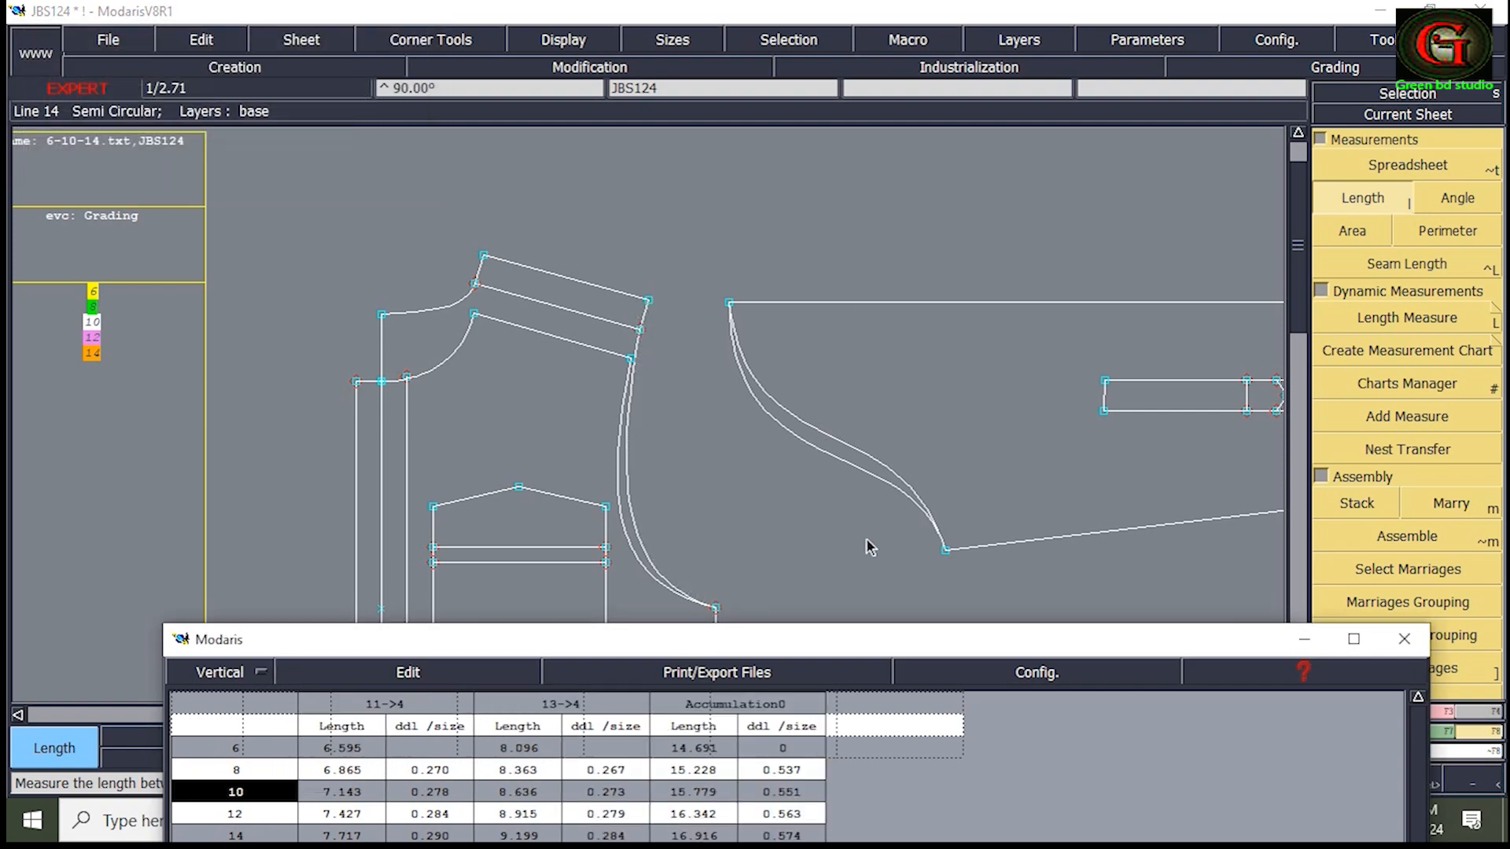
# Step: Remeasure both sleeve cap curves from the cap's top point to the underarm point in all sizes
pyautogui.click(730, 302)
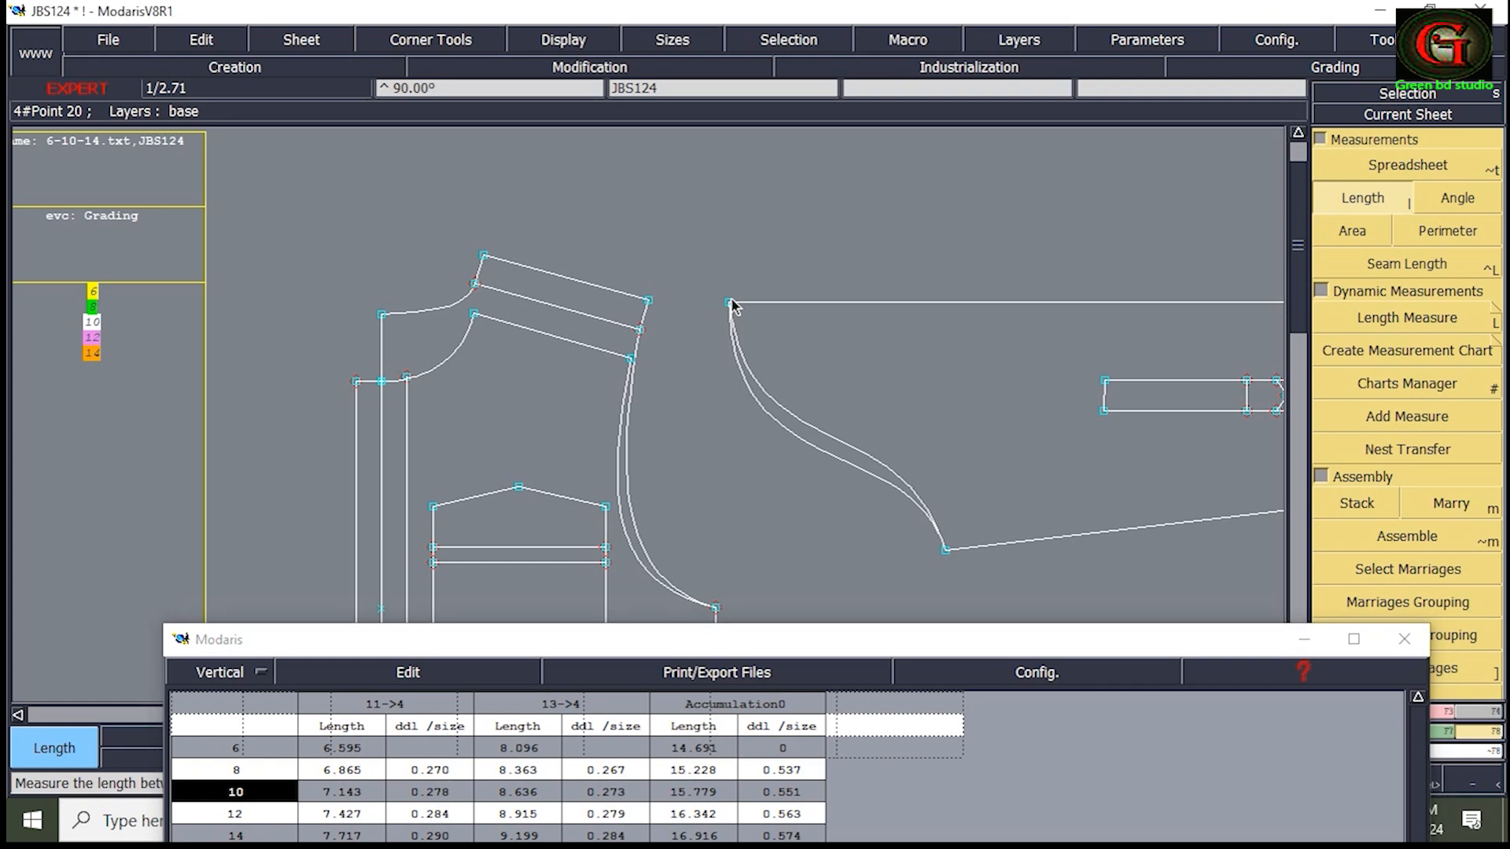
pyautogui.click(944, 551)
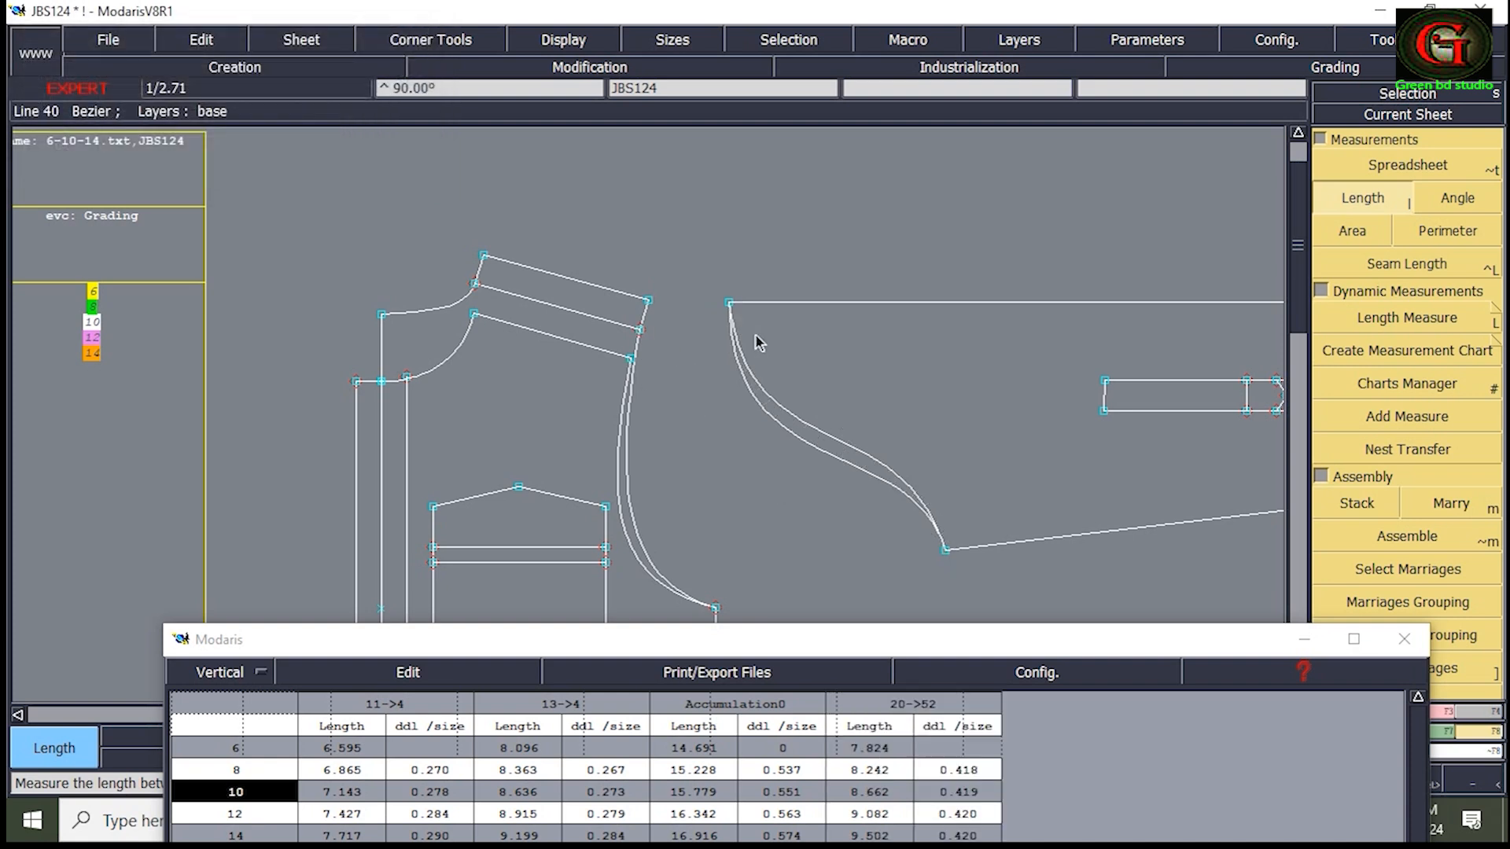
pyautogui.click(728, 302)
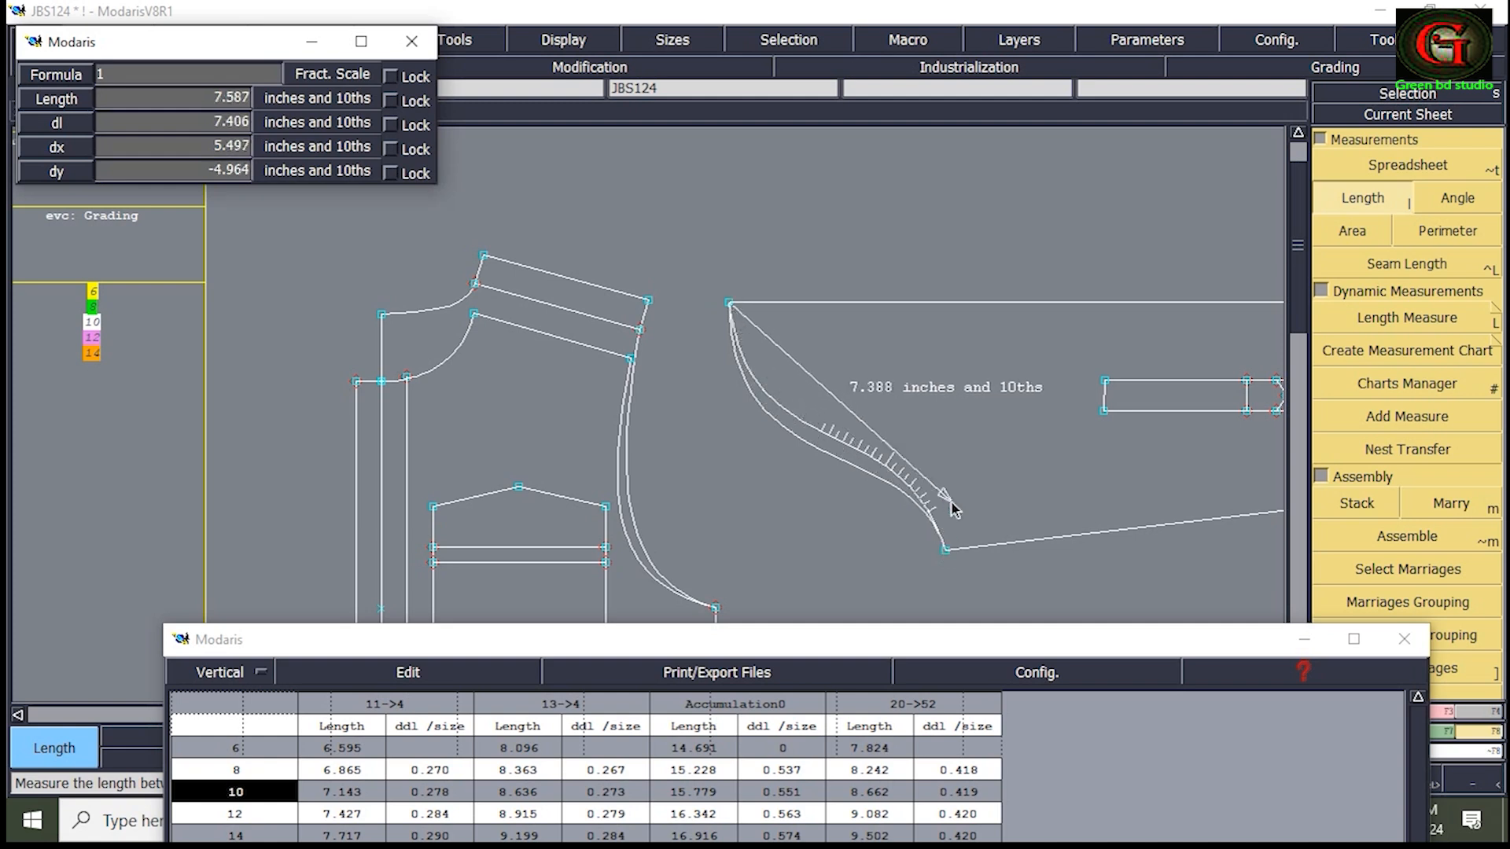
pyautogui.click(946, 548)
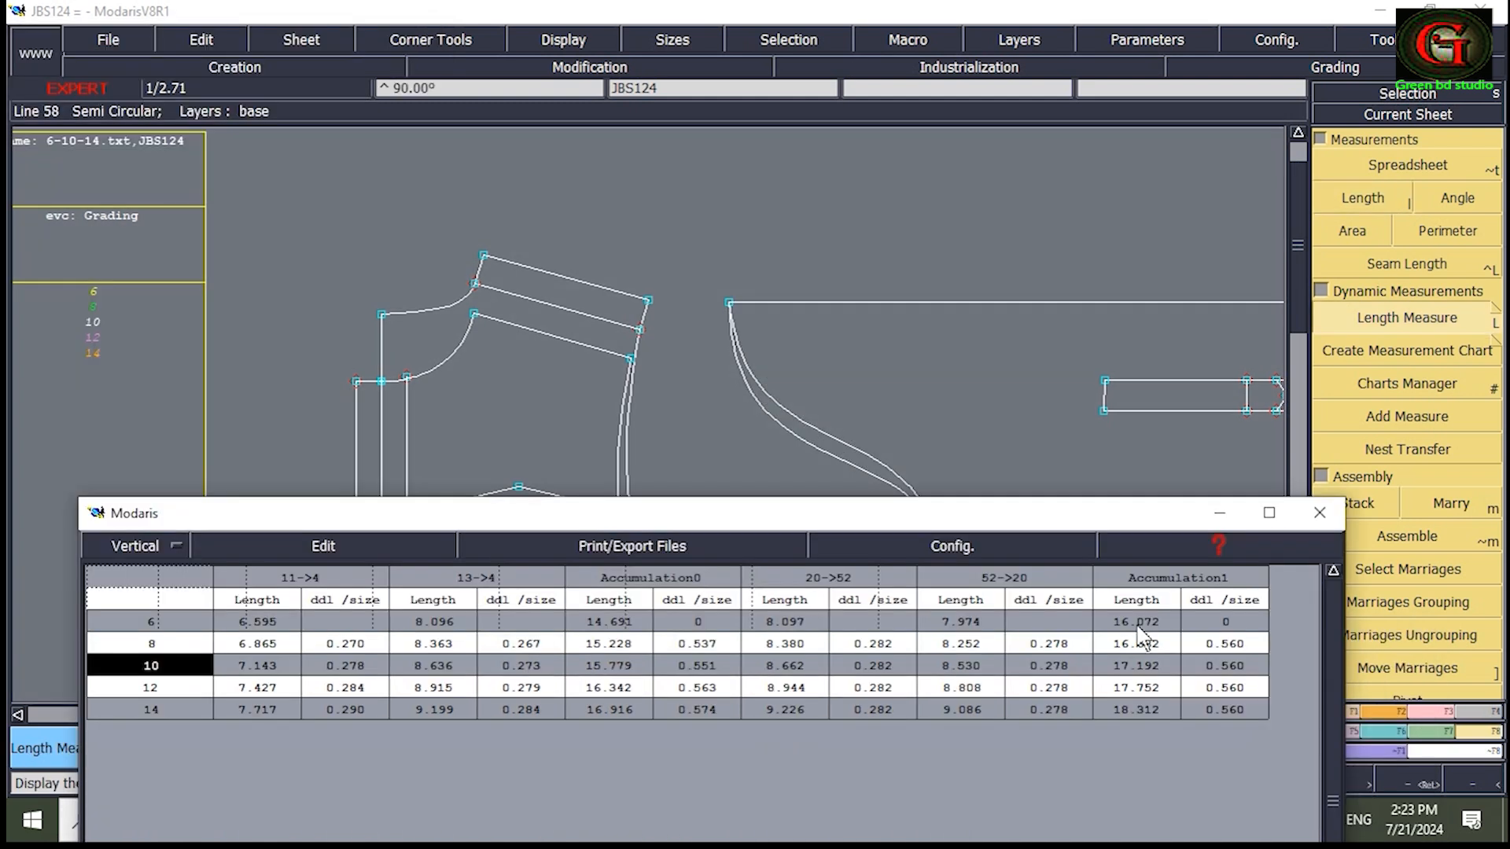
# Step: Compare the accumulated armhole and sleeve cap lengths for sizes 6 to 14, and empty the table
pyautogui.moveTo(758, 515); pyautogui.dragTo(735, 232)
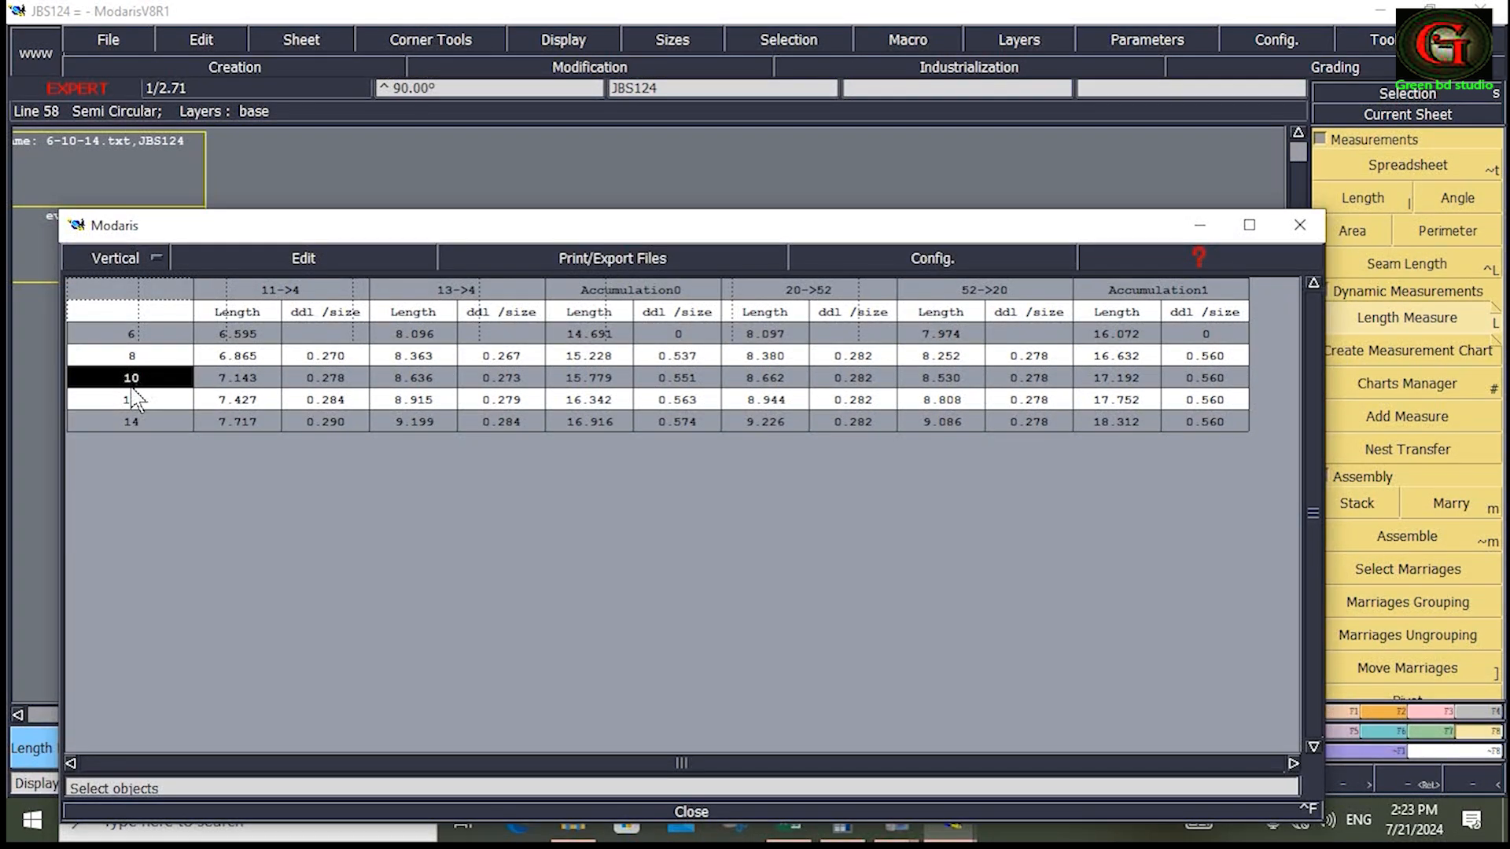
pyautogui.click(319, 250)
pyautogui.click(242, 363)
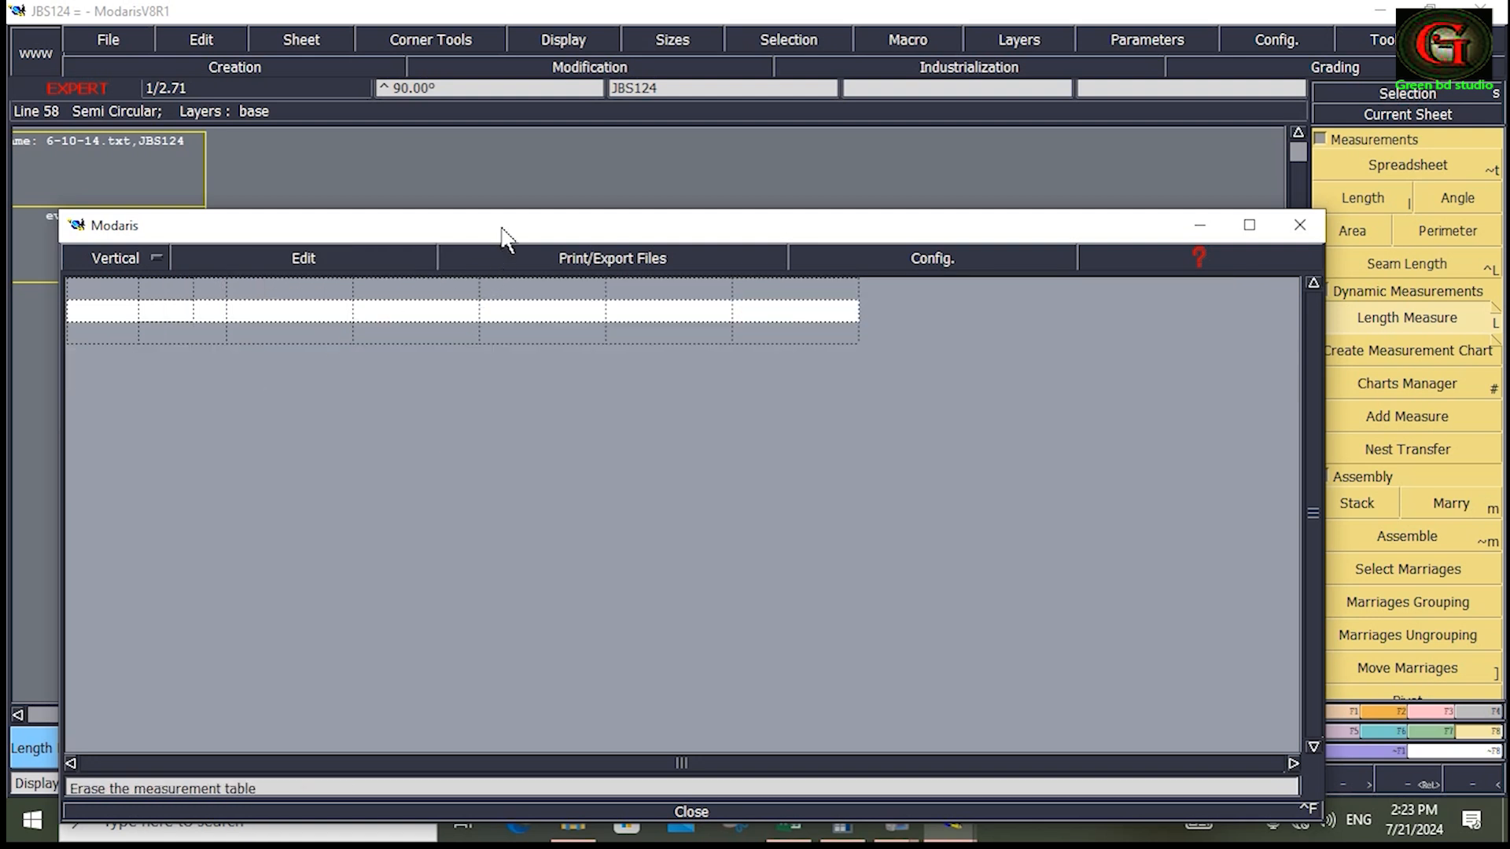
pyautogui.moveTo(503, 230); pyautogui.dragTo(506, 663)
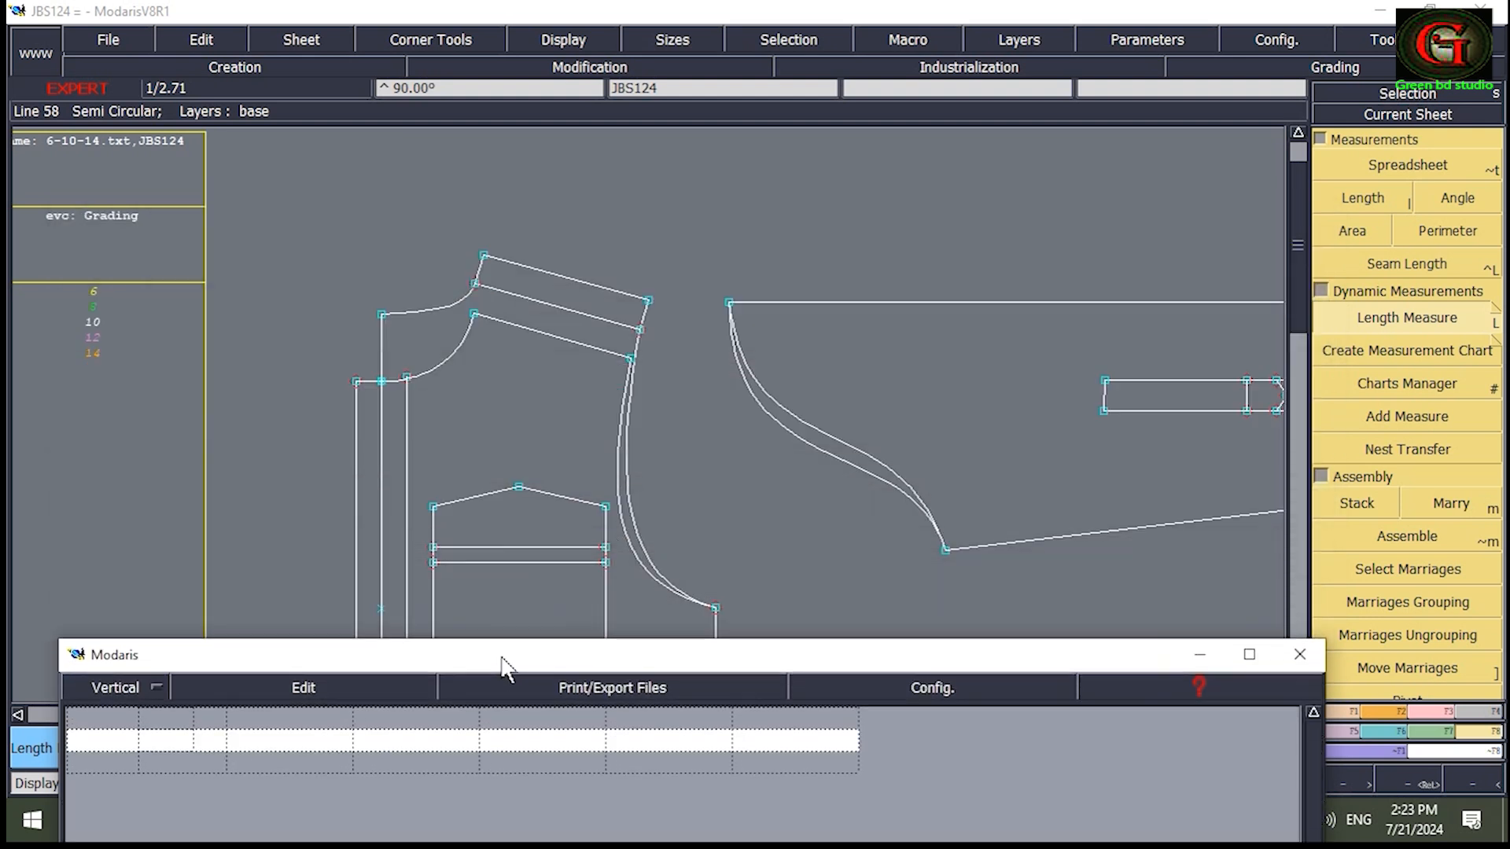
# Step: Show the hidden length measures on the armhole and sleeve cap curves
pyautogui.click(559, 39)
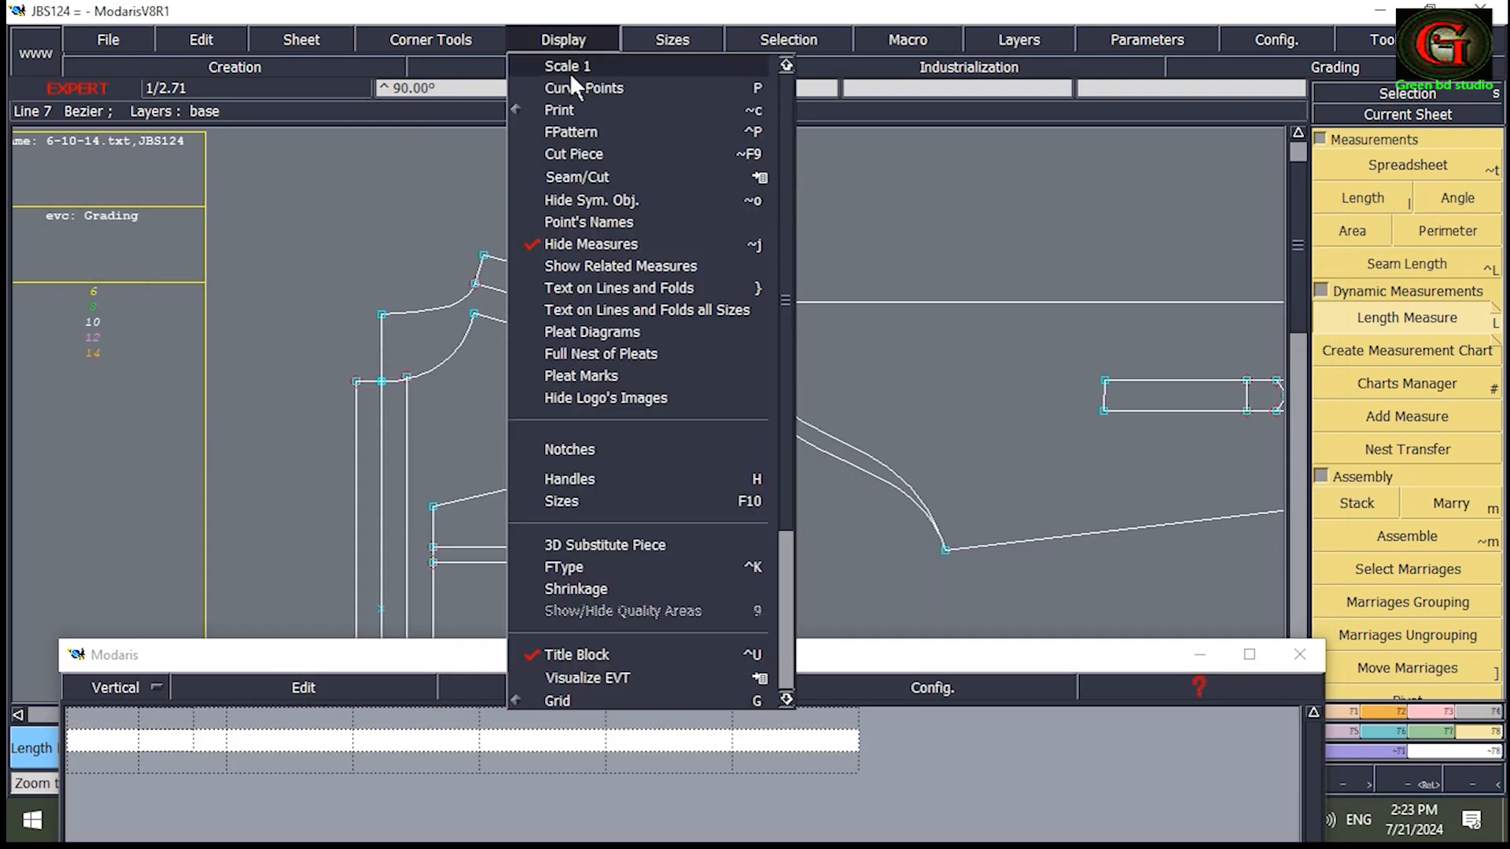
pyautogui.click(573, 244)
pyautogui.click(781, 668)
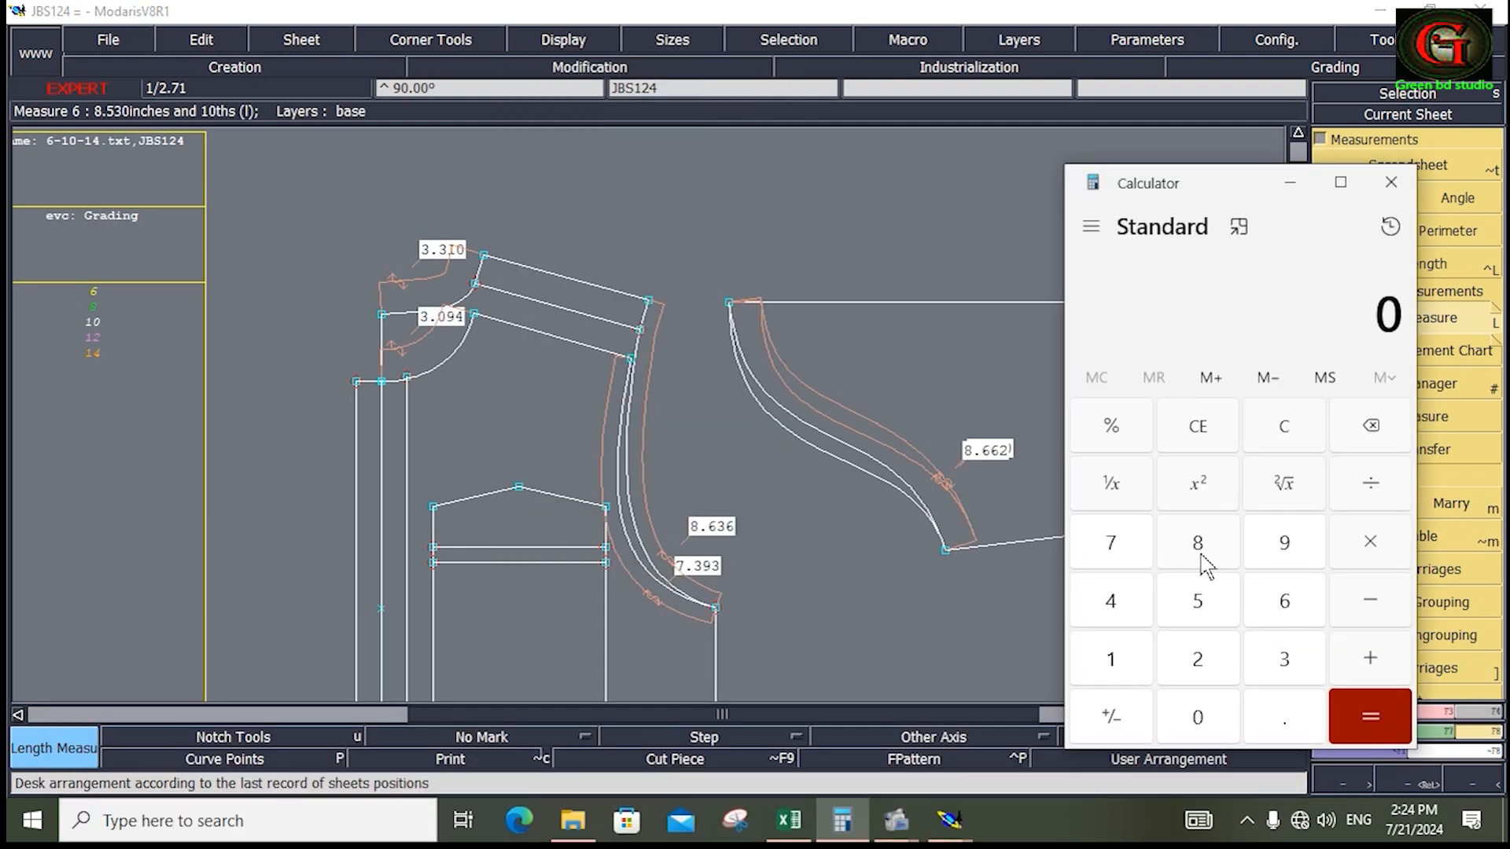
# Step: Calculate the total base-size armhole length in the Calculator by adding 8.636 and 7.393
pyautogui.click(1203, 560)
pyautogui.click(1284, 715)
pyautogui.click(1286, 604)
pyautogui.click(1281, 663)
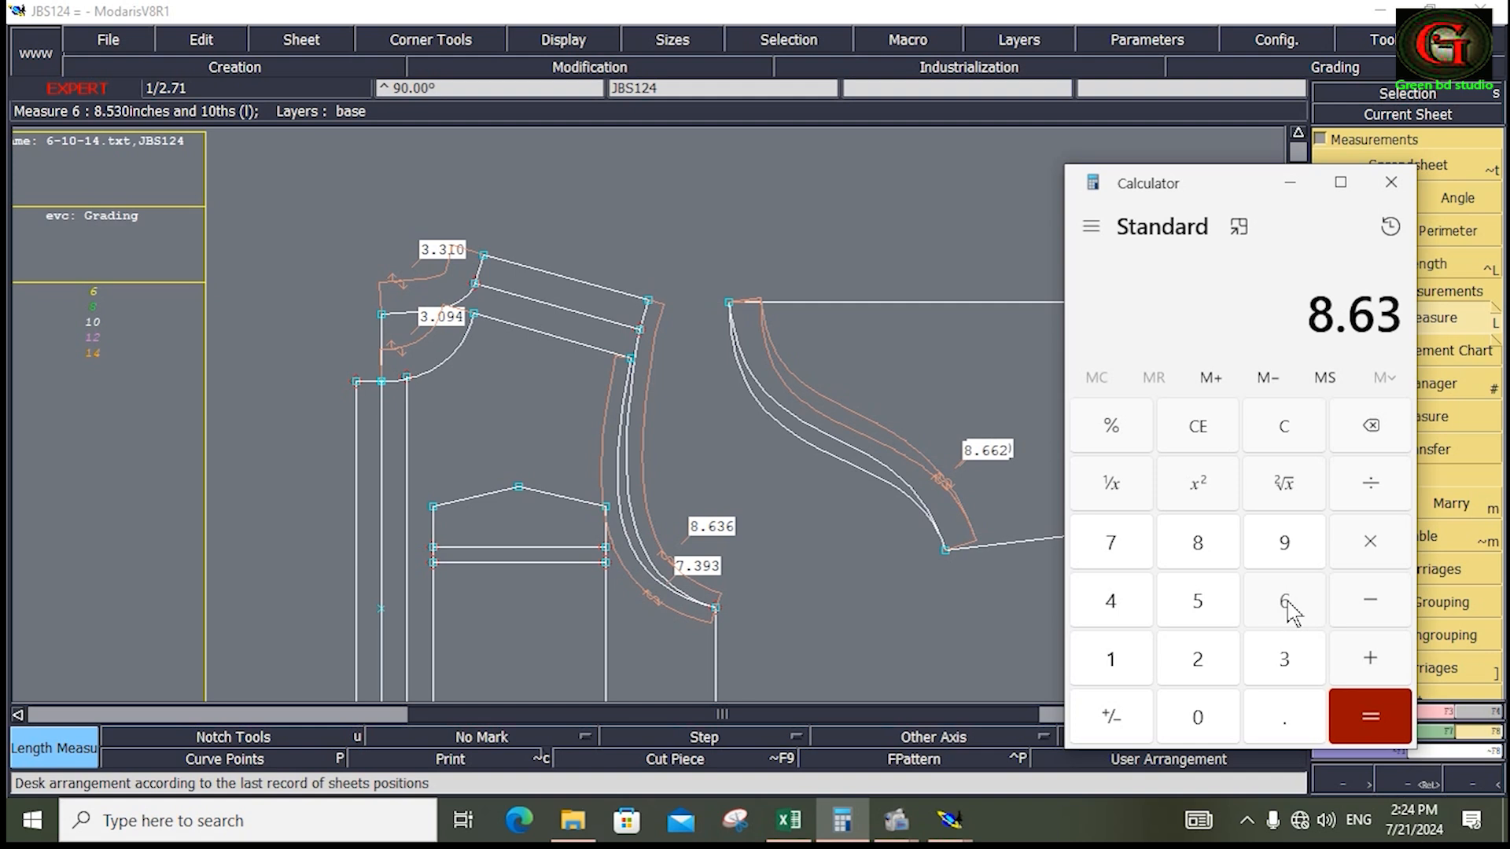
pyautogui.click(1287, 604)
pyautogui.click(1368, 665)
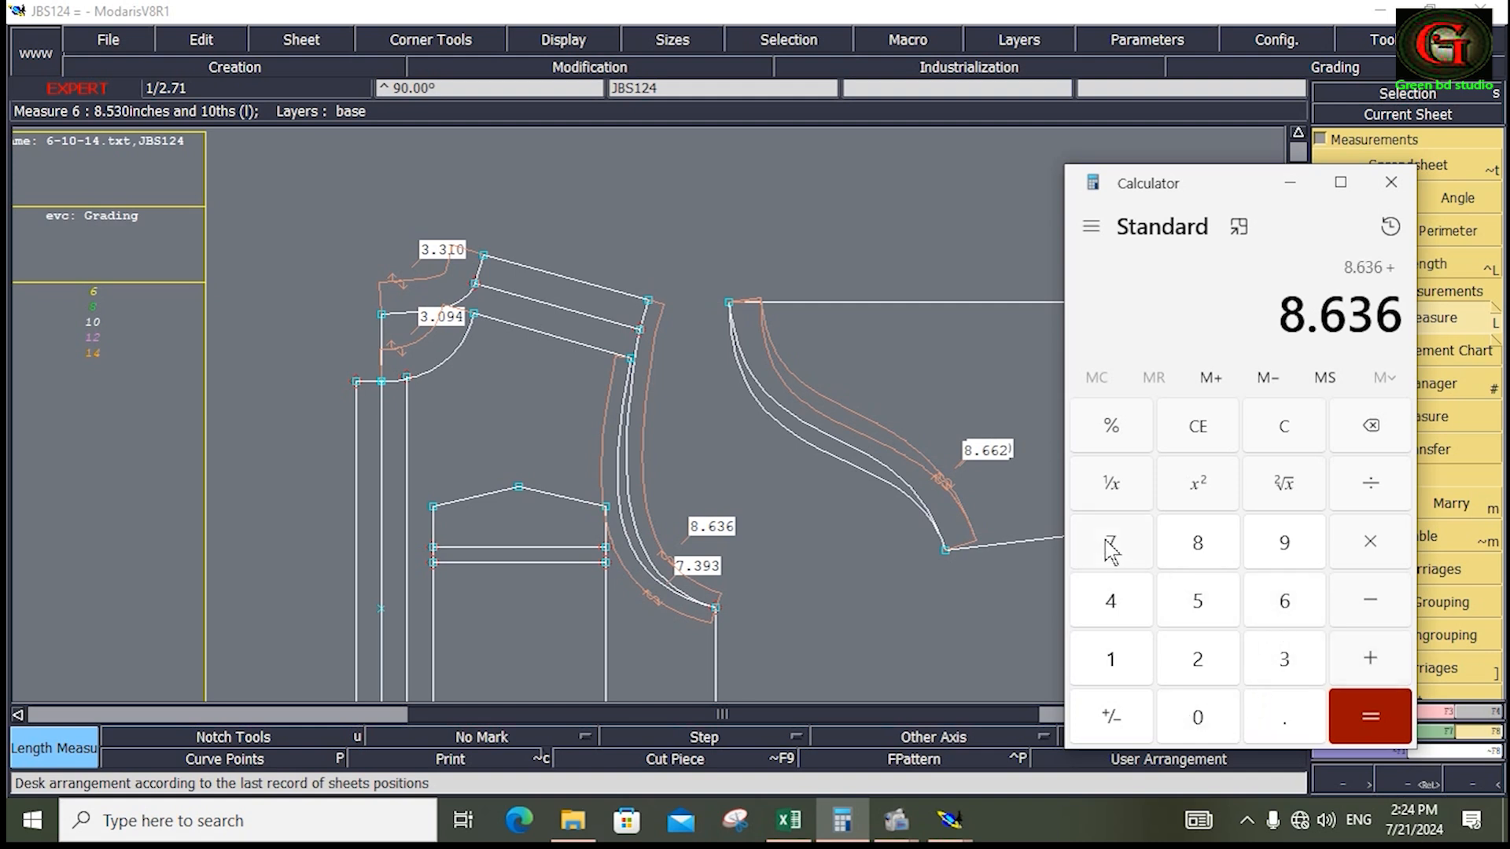
pyautogui.click(1109, 546)
pyautogui.click(1282, 714)
pyautogui.click(1284, 659)
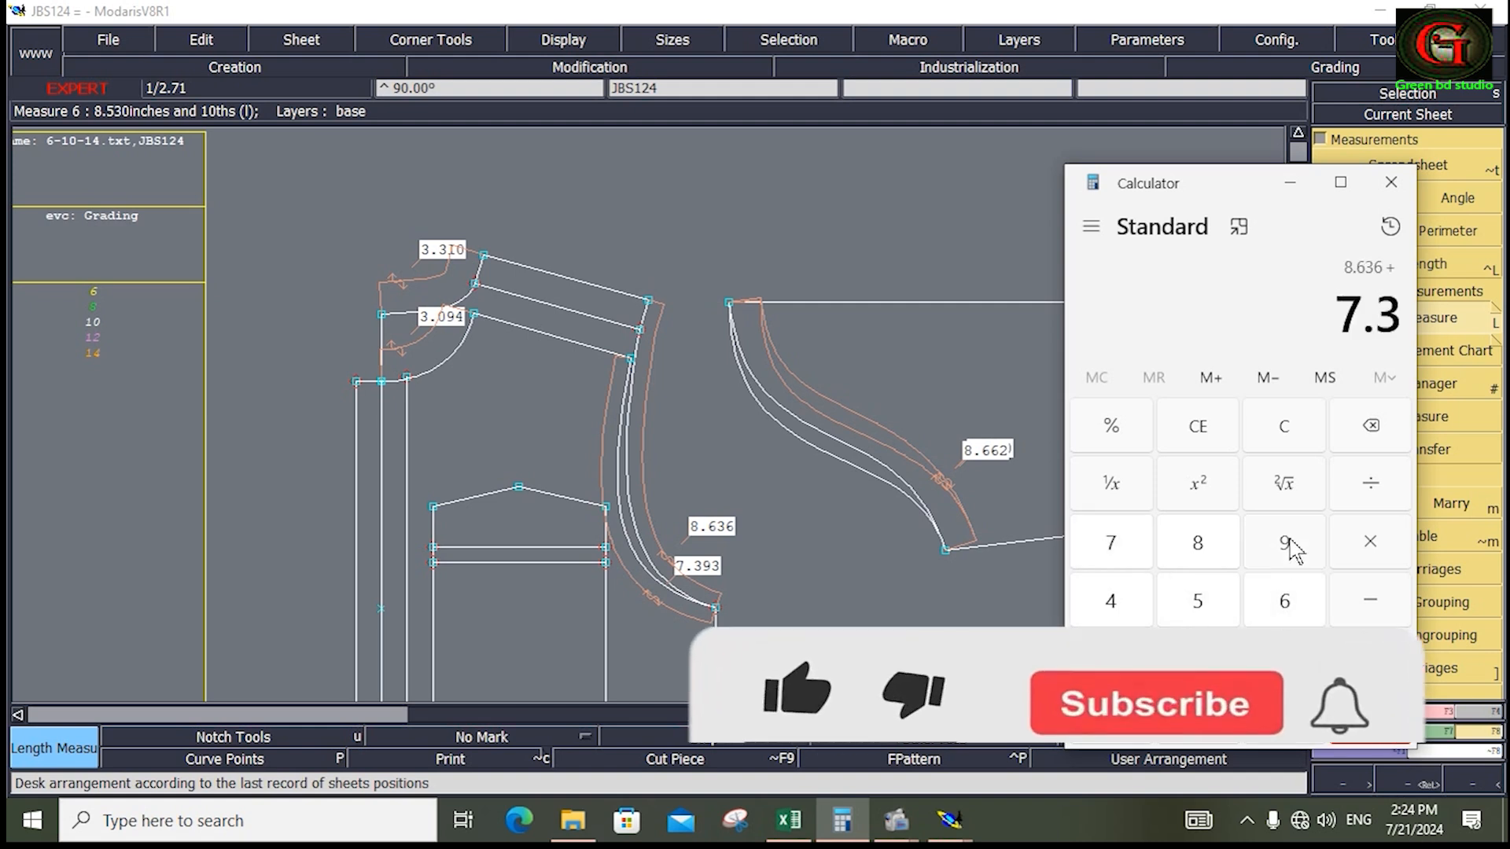
pyautogui.click(1284, 542)
pyautogui.click(1284, 659)
pyautogui.click(1370, 717)
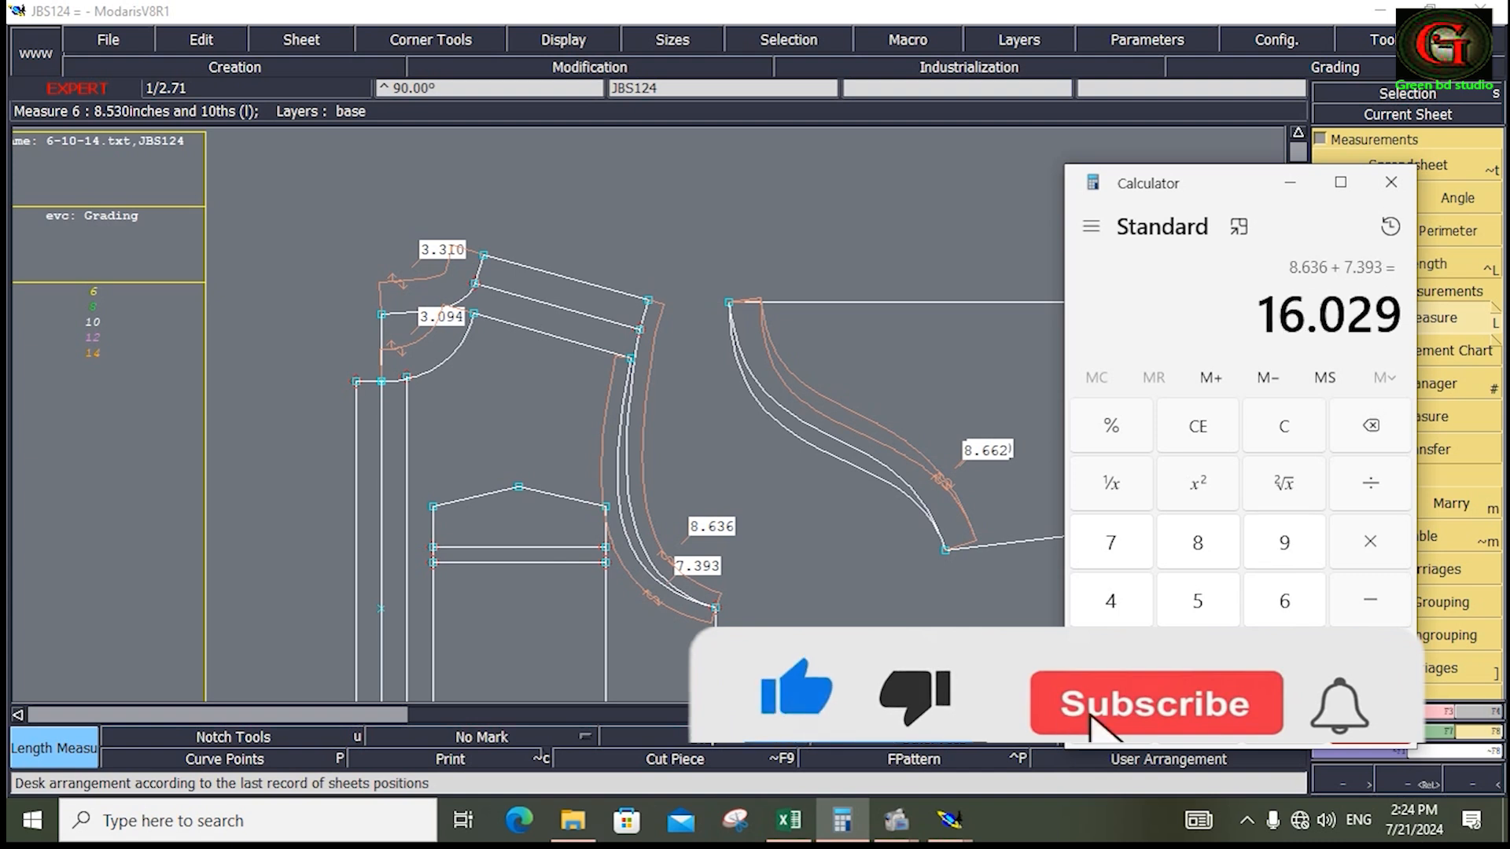
# Step: Add 0.5 of sleeve ease to the armhole total and divide the sum by 2
pyautogui.click(1360, 672)
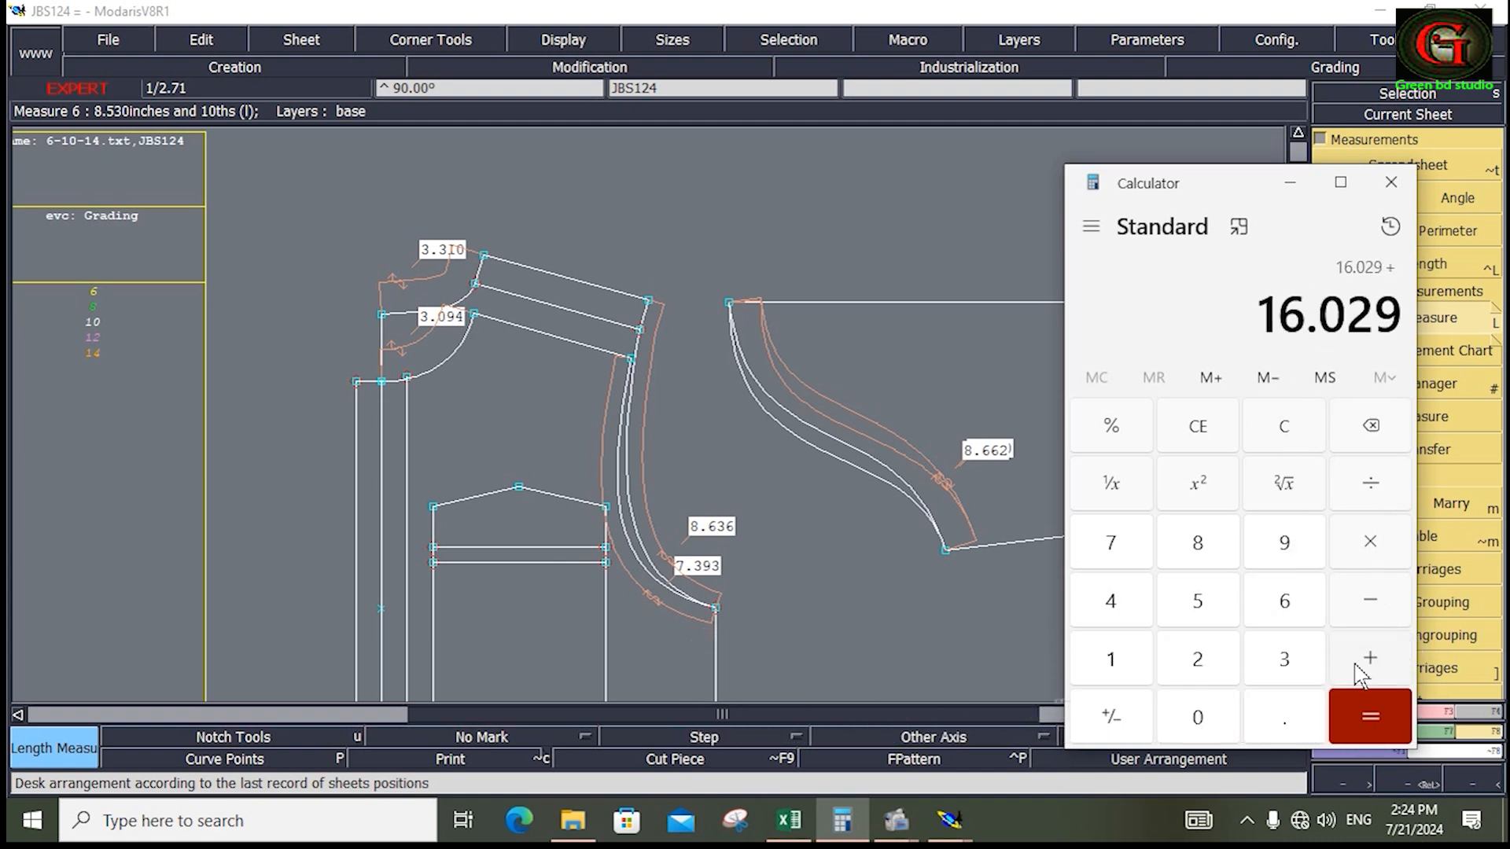
pyautogui.click(1284, 717)
pyautogui.click(1197, 601)
pyautogui.click(1370, 722)
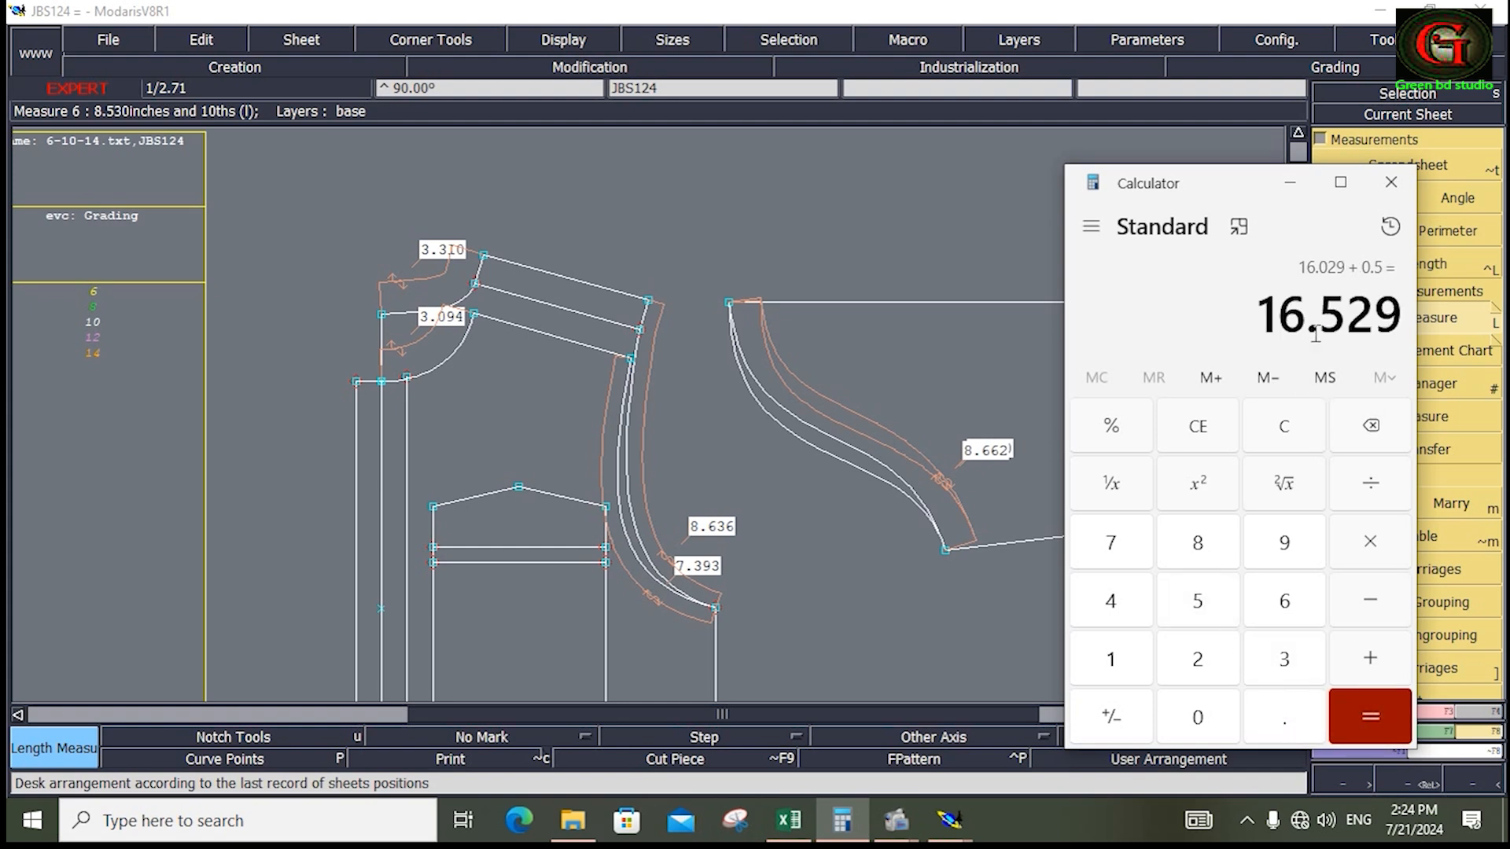
pyautogui.click(1369, 483)
pyautogui.click(1198, 661)
pyautogui.click(1367, 719)
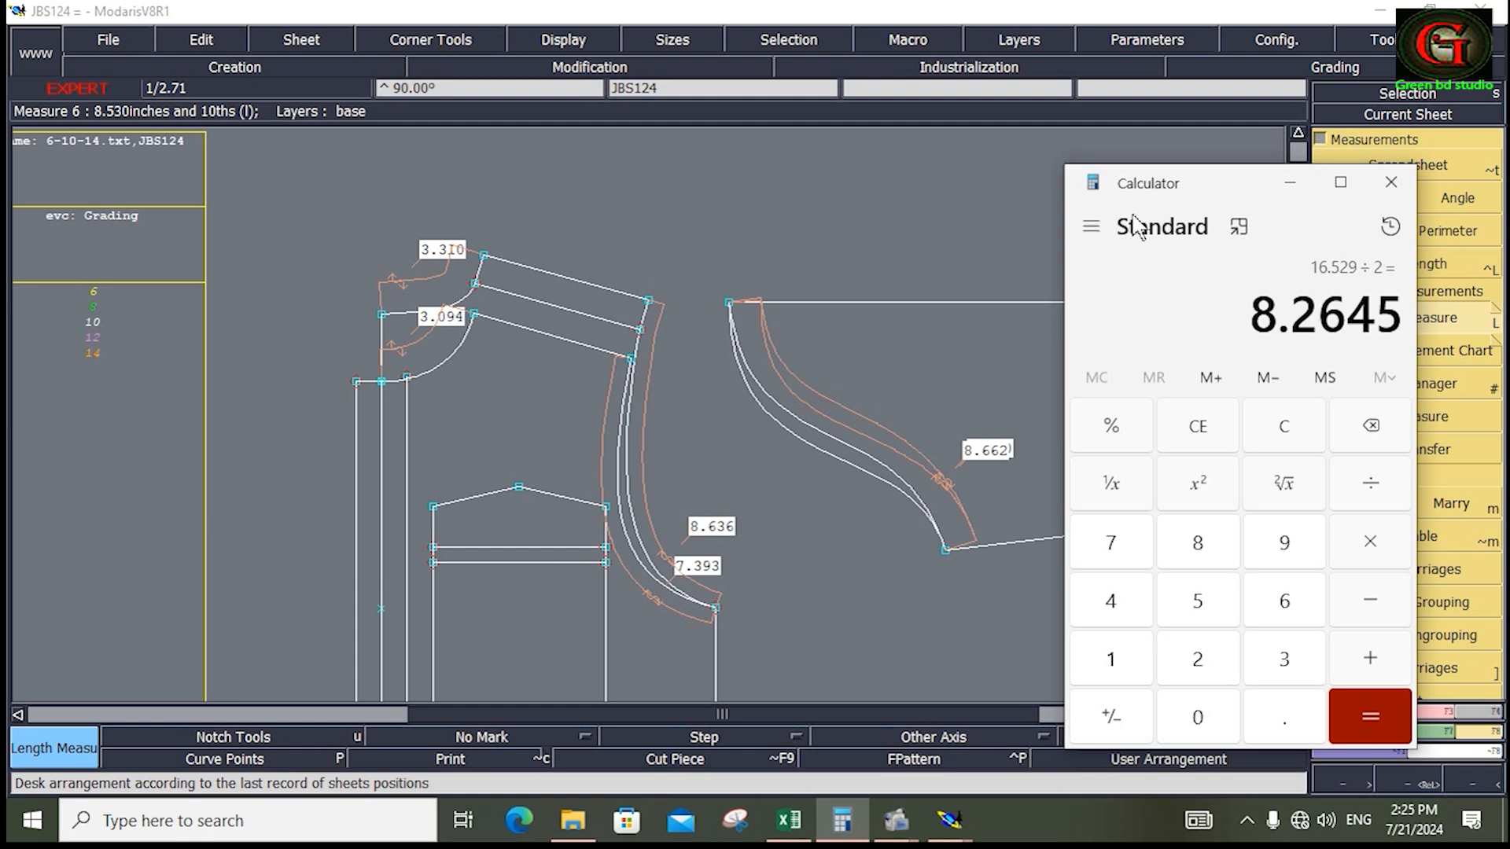
# Step: Move the Calculator aside, return to Modaris, select the sleeve's underarm point and pin the sheet's end points
pyautogui.moveTo(1221, 191); pyautogui.dragTo(1332, 196)
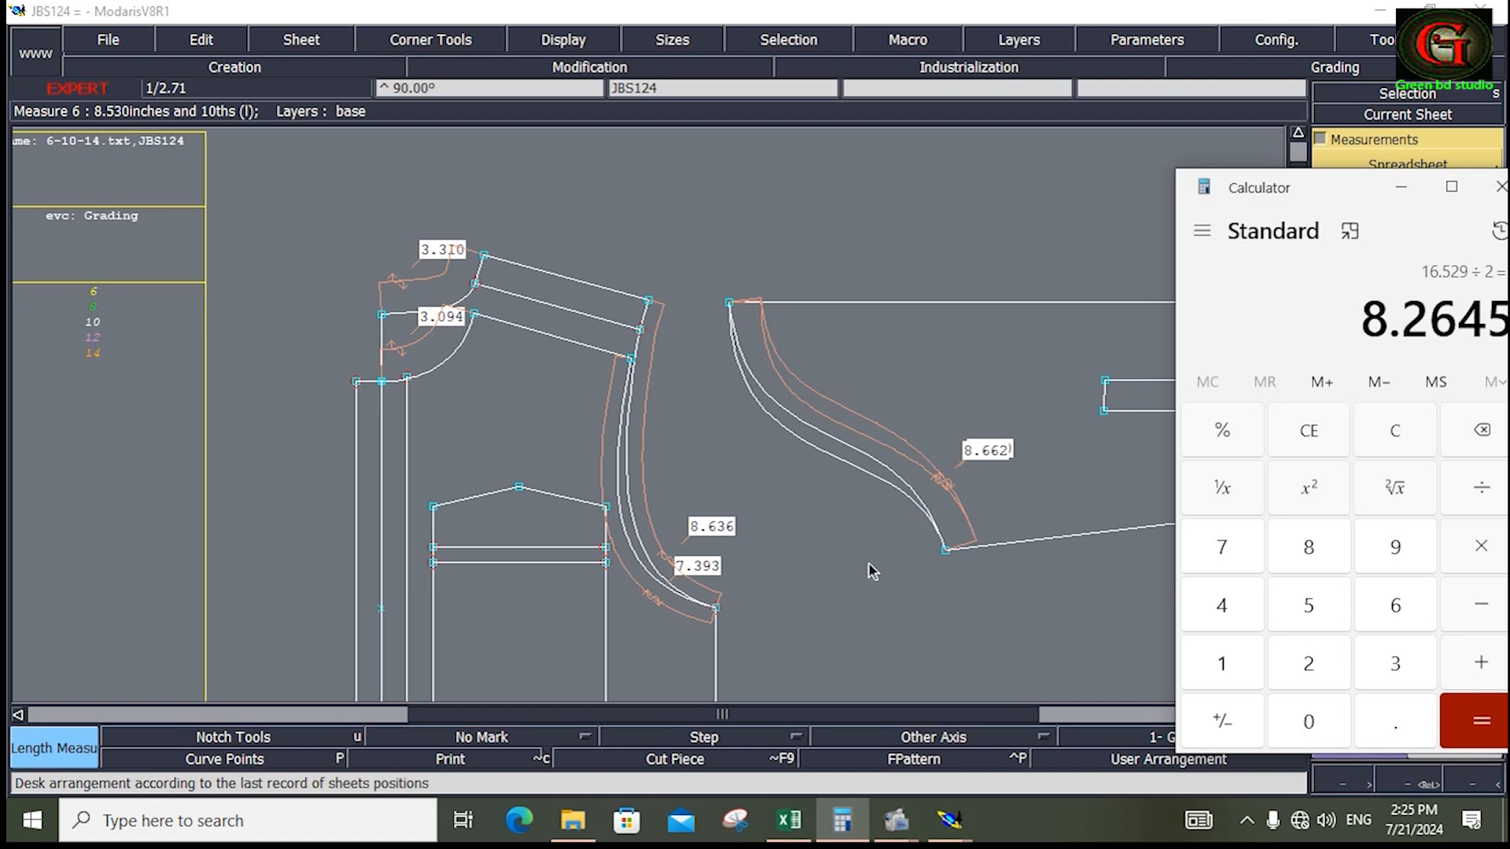
pyautogui.click(873, 535)
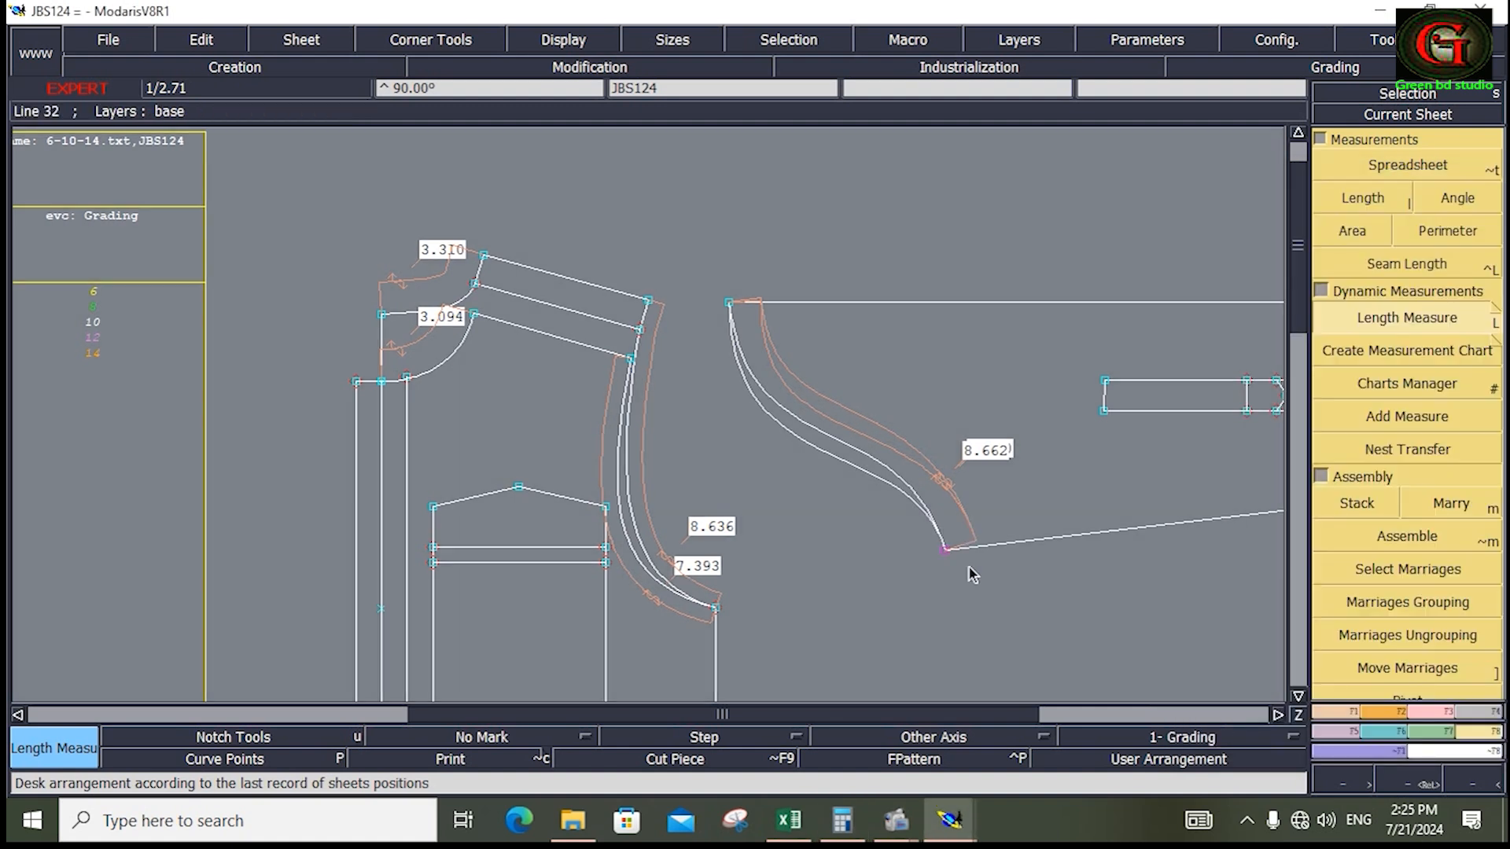
pyautogui.press('s')
pyautogui.press('e')
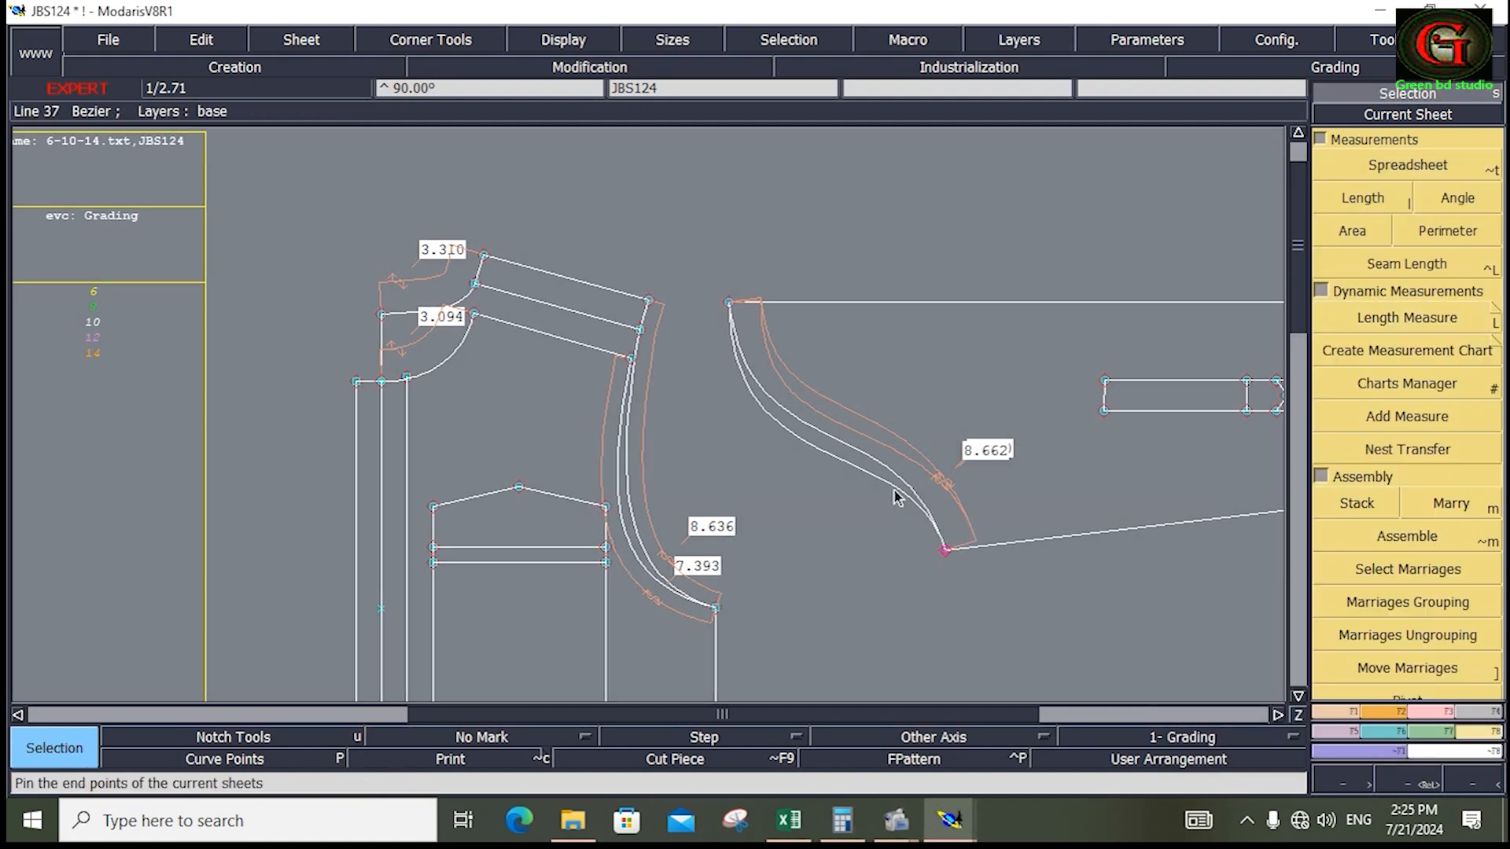
# Step: Move the sleeve's underarm point by -0.25 in X and 0 in Y to shorten the sleeve cap curves
pyautogui.click(1436, 710)
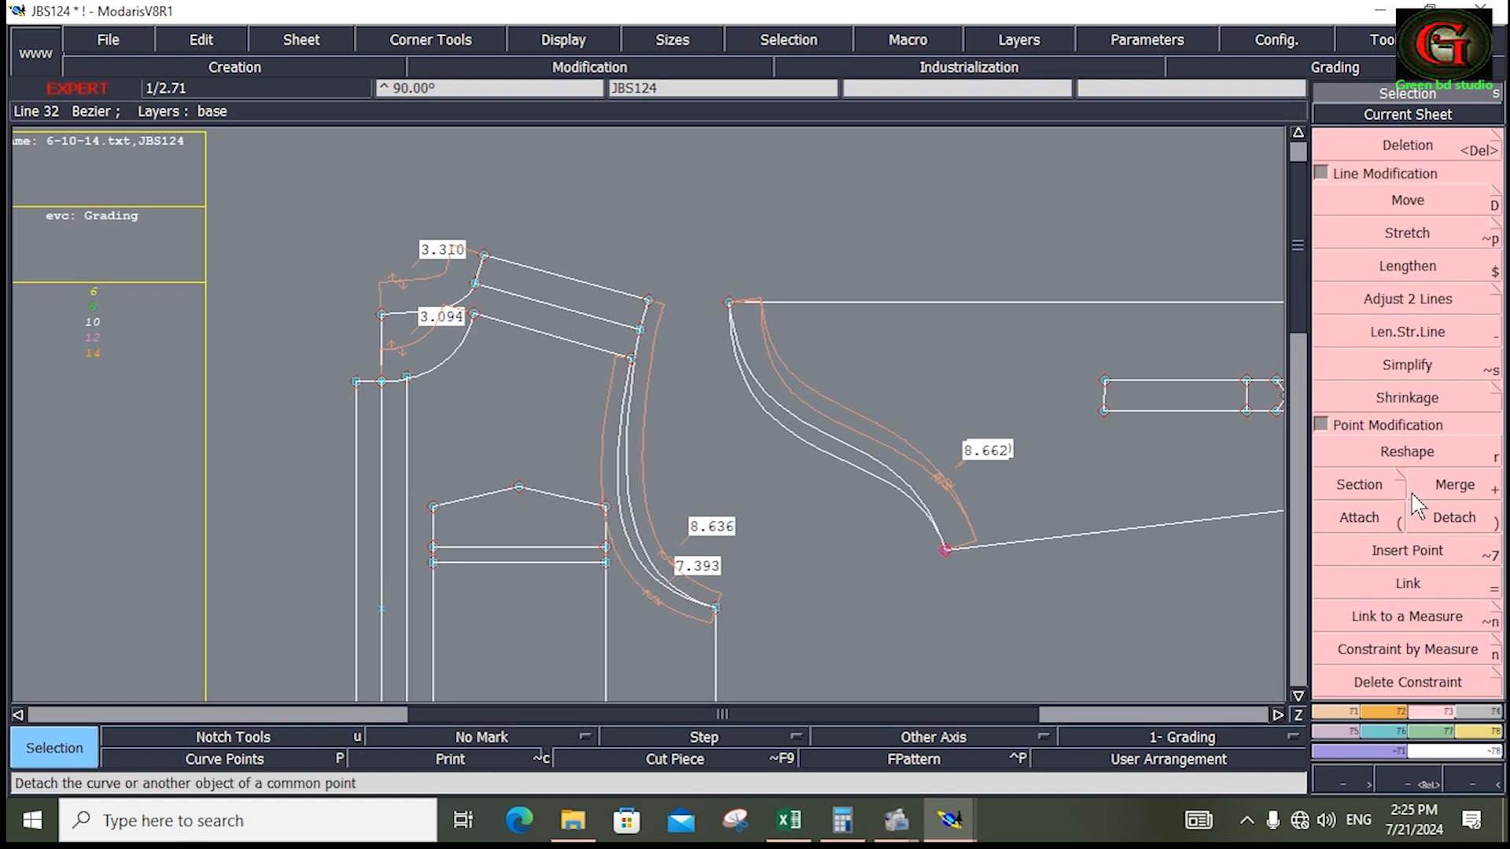
pyautogui.click(1418, 198)
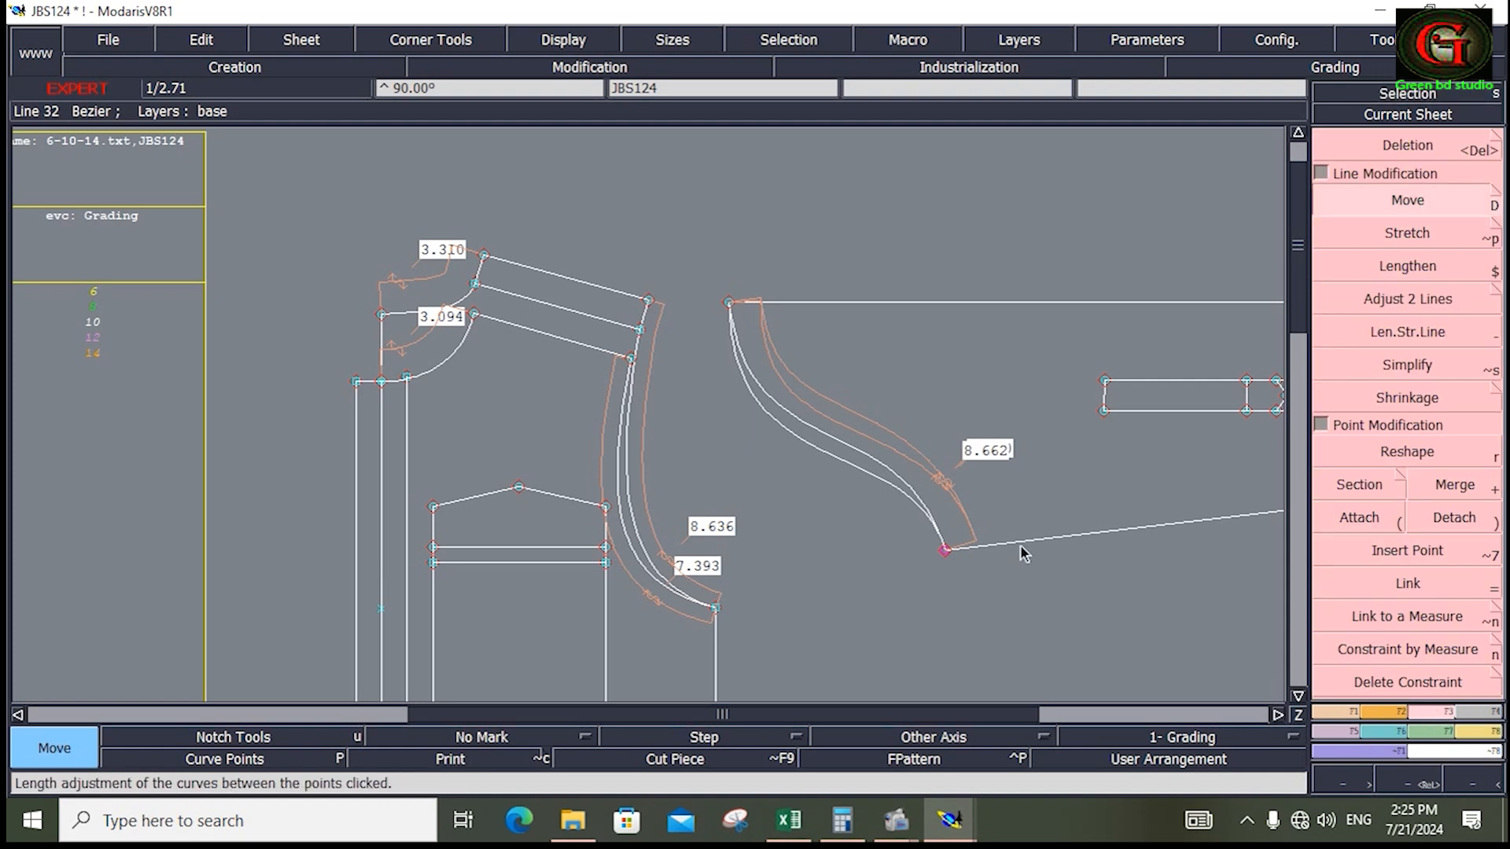
pyautogui.click(946, 551)
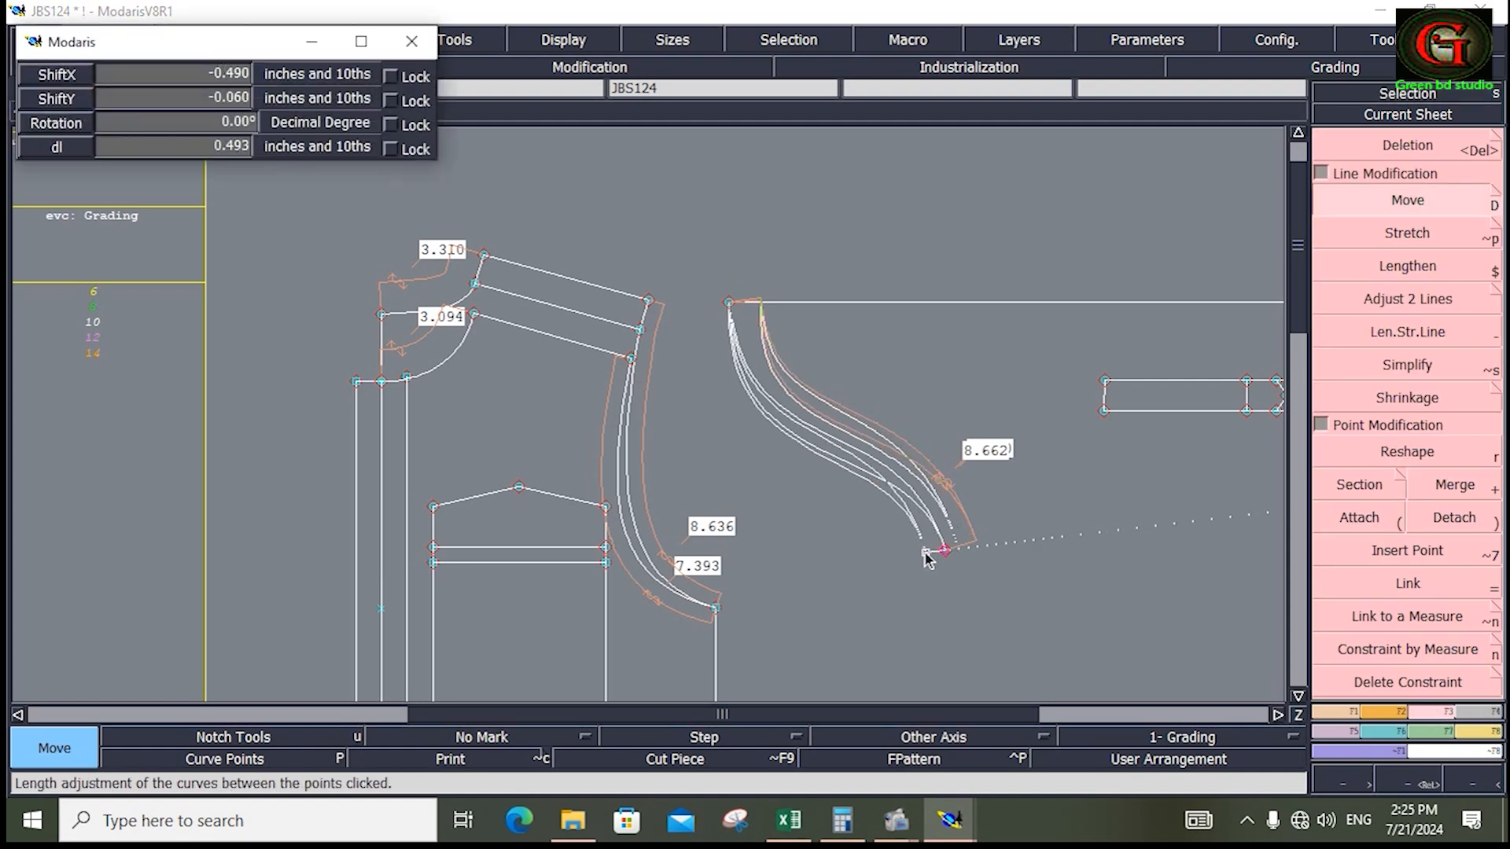
pyautogui.press('Down')
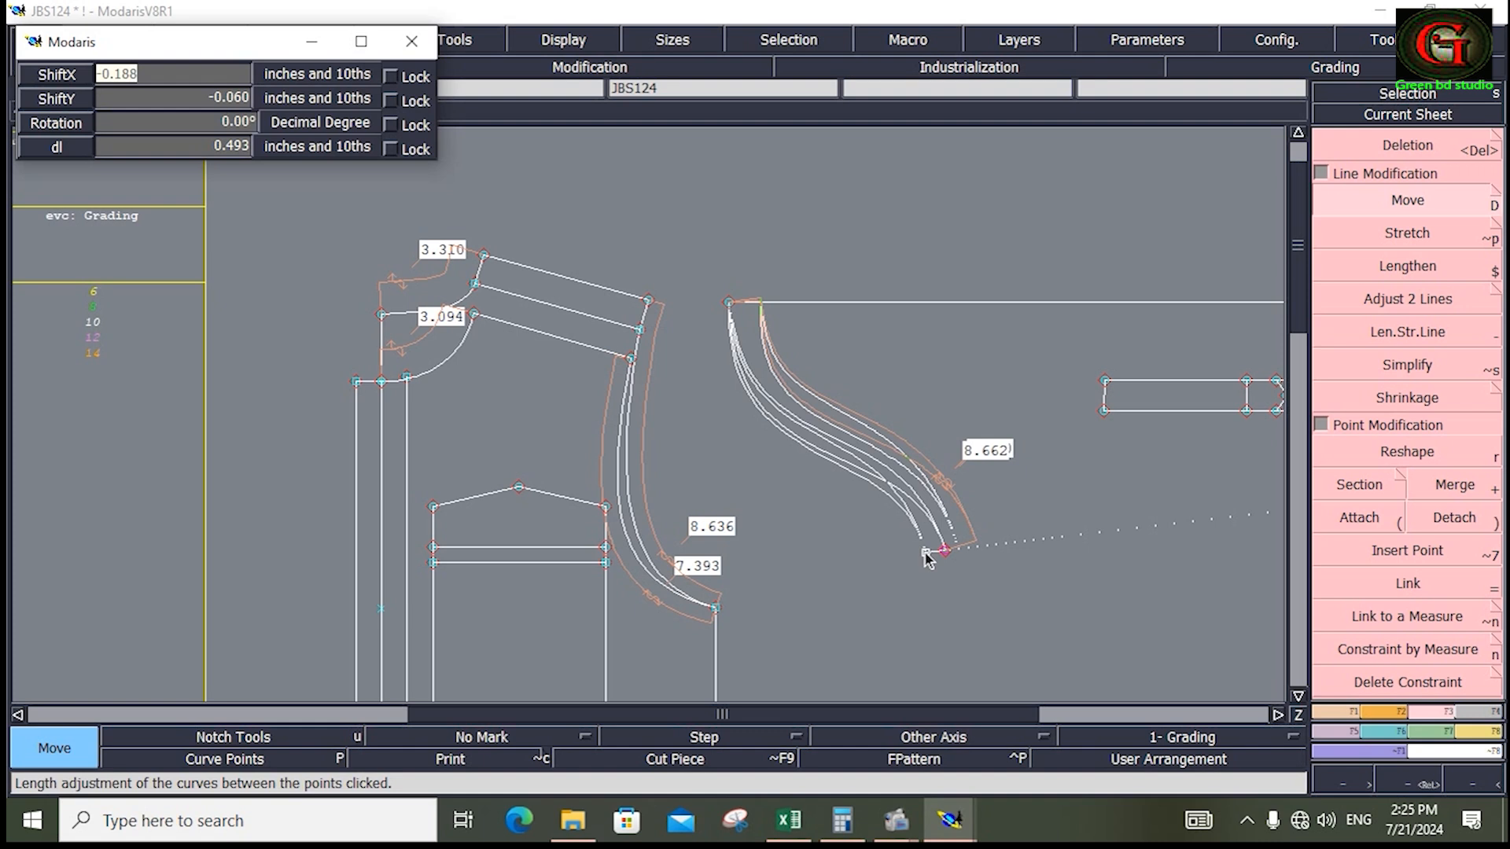
pyautogui.write('-.25')
pyautogui.press('Down')
pyautogui.write('0')
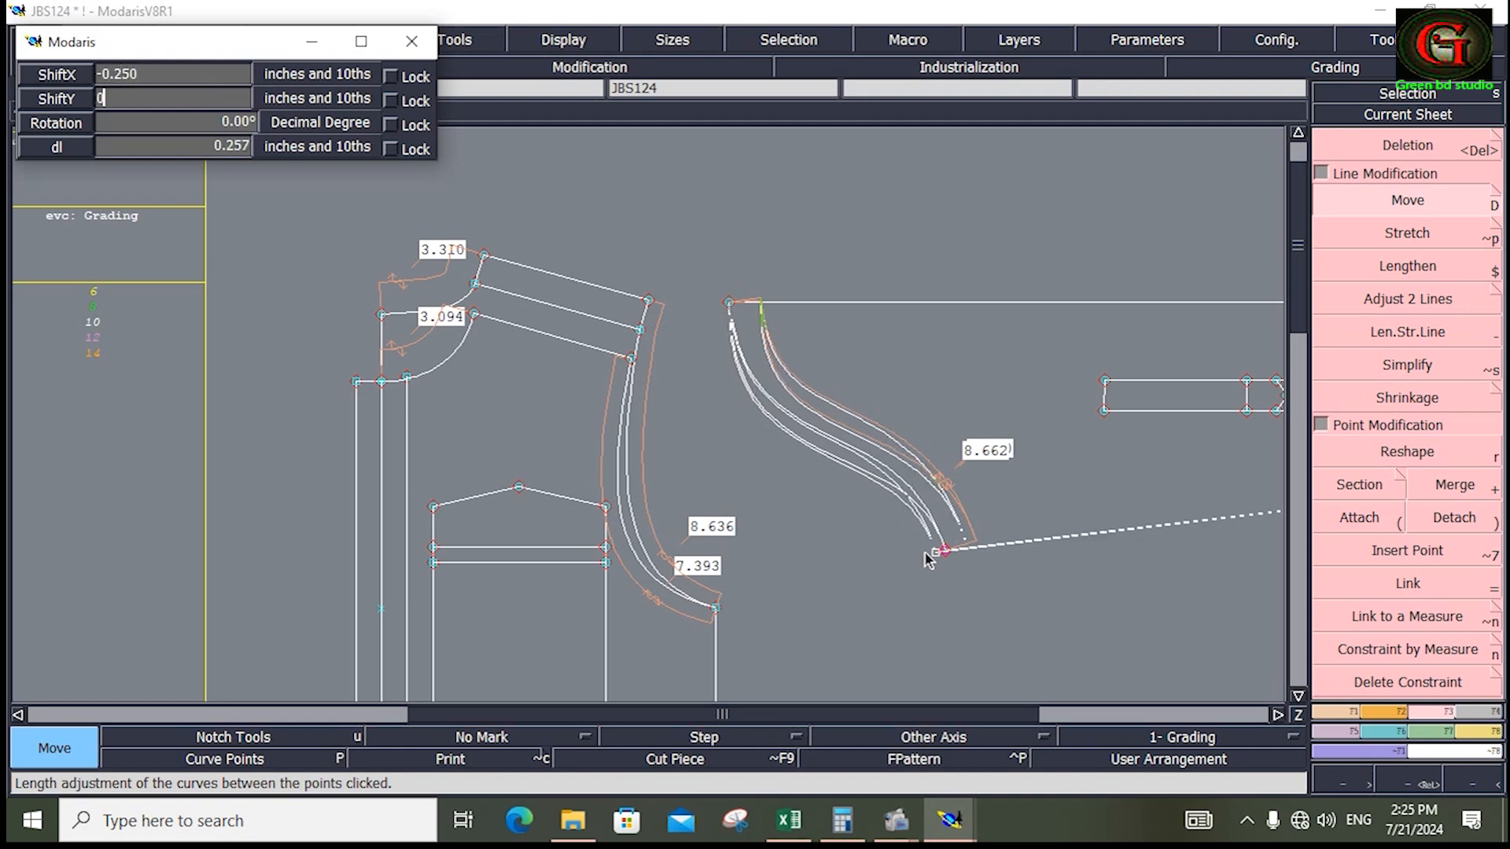
pyautogui.press('Down')
pyautogui.press('Return')
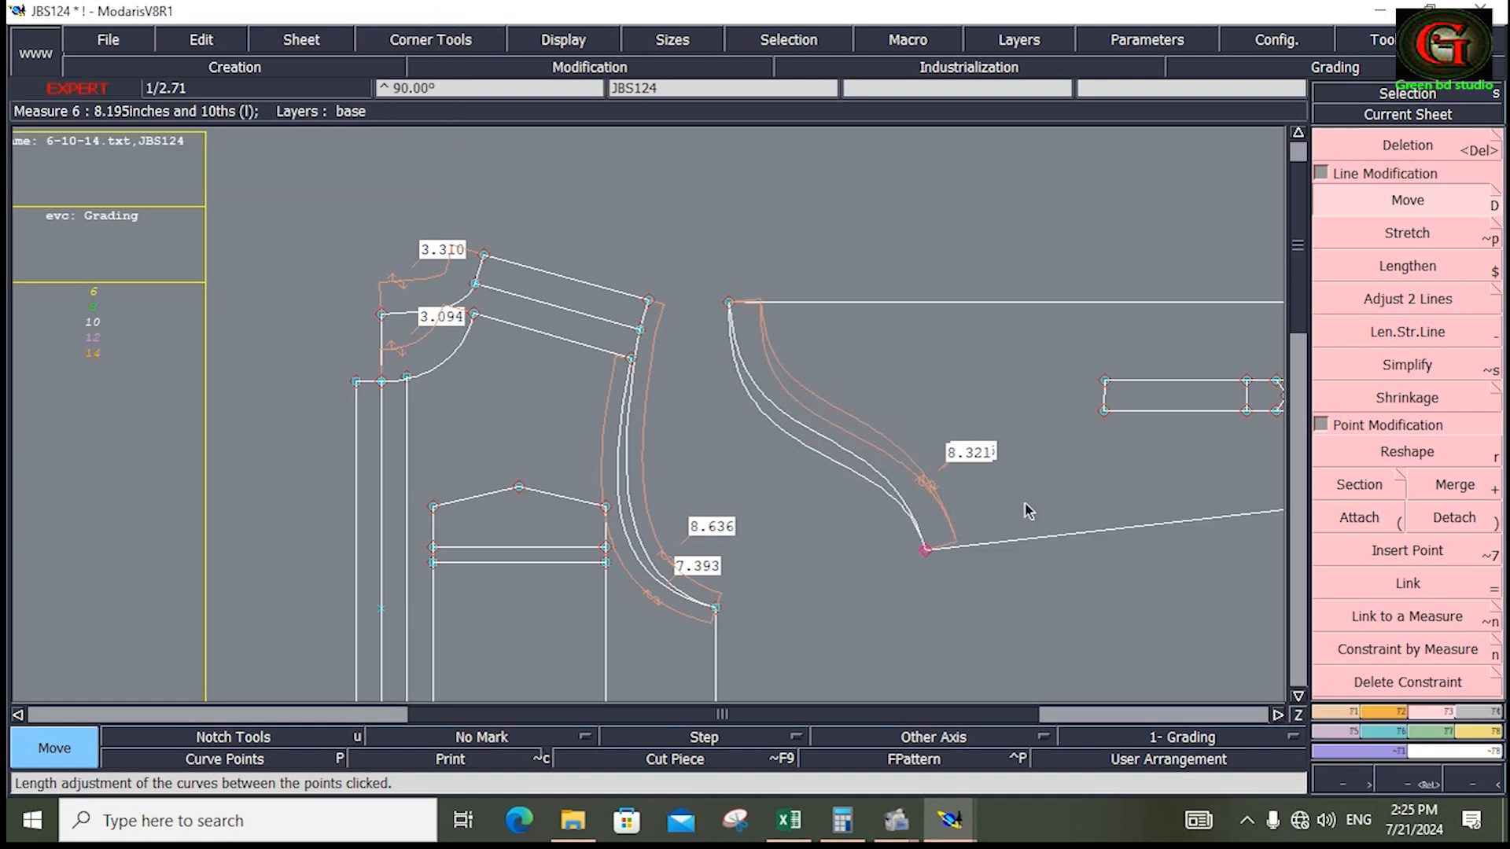
# Step: Shift the sleeve's underarm point a further -0.125 in X, check the cap length against the Calculator result and minimize the Calculator
pyautogui.click(924, 550)
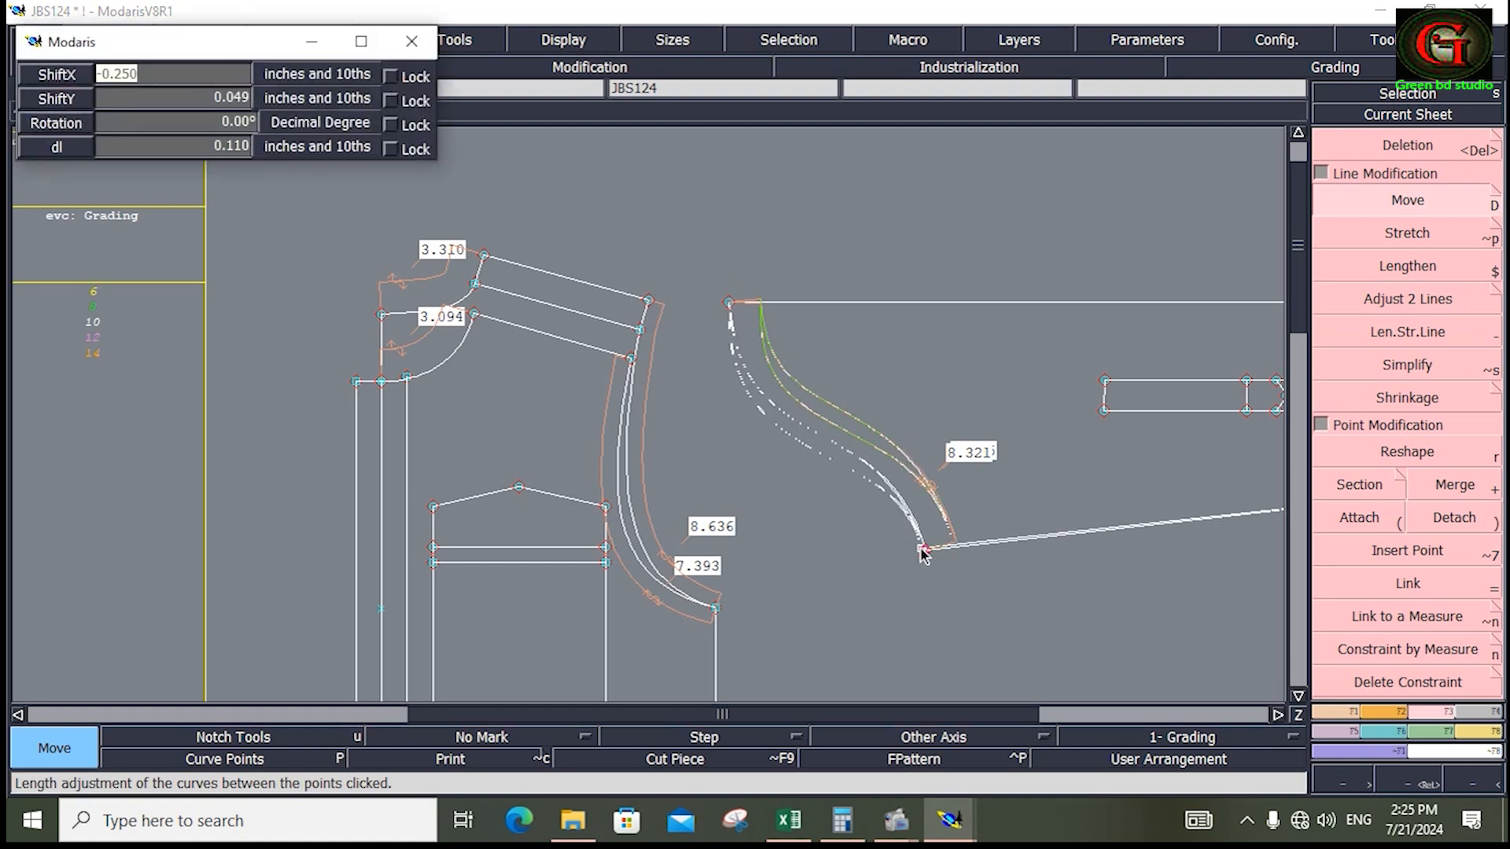
pyautogui.write('-')
pyautogui.write('.125')
pyautogui.press('Return')
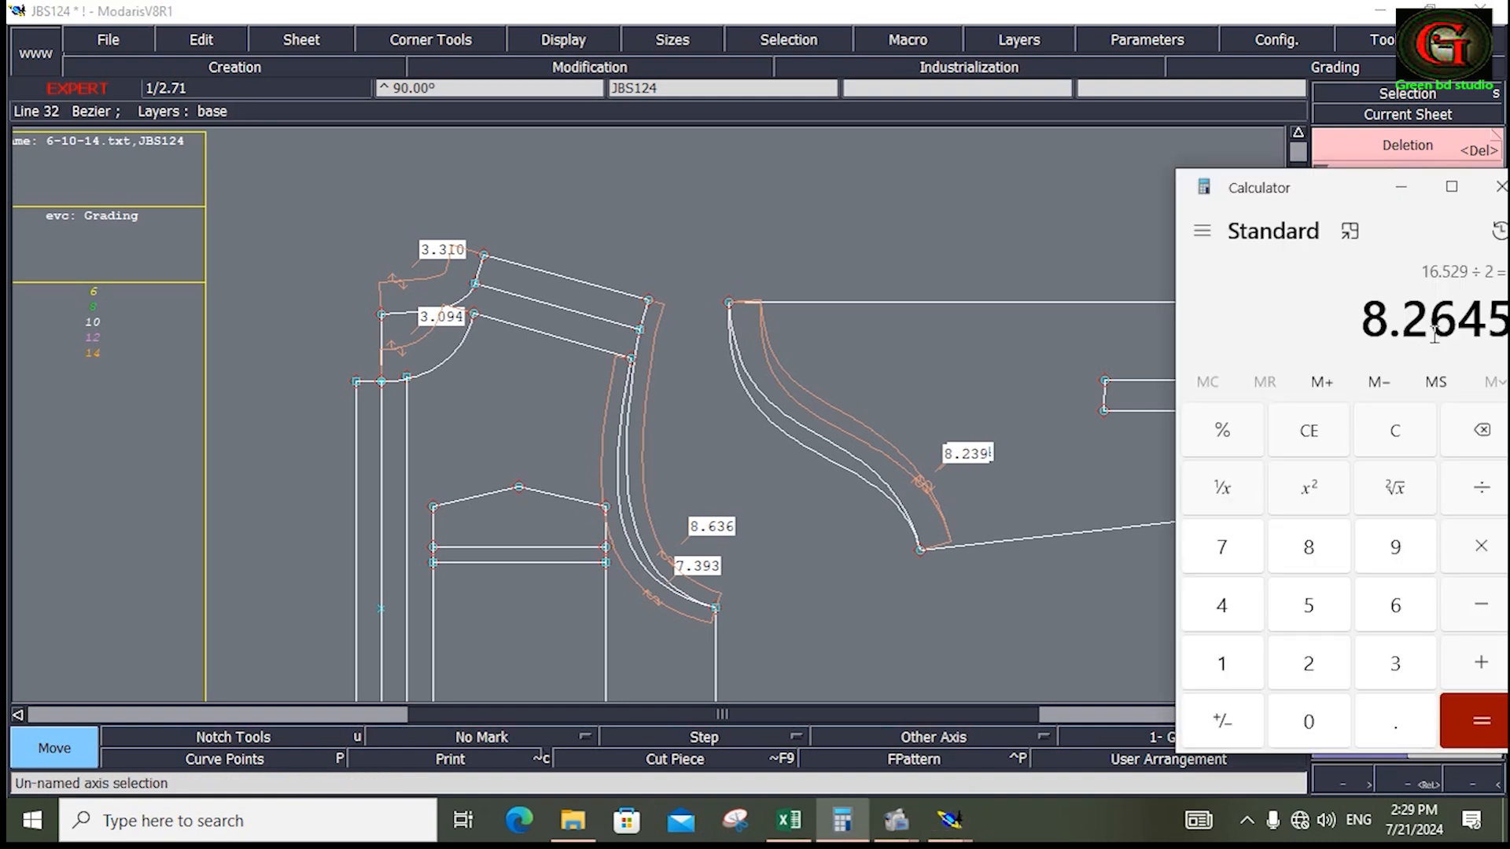
pyautogui.click(1401, 187)
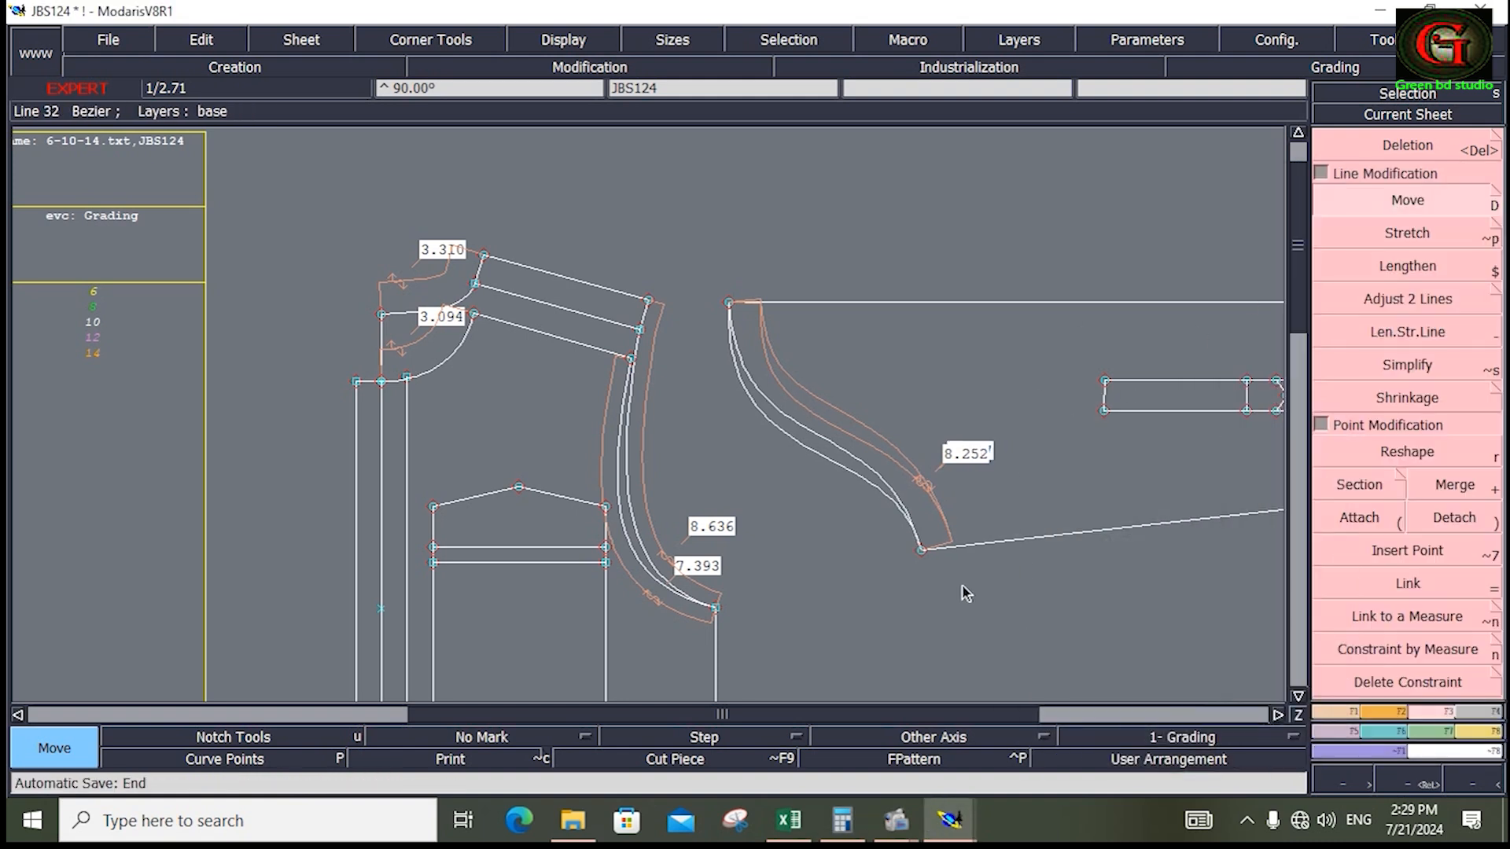
# Step: Save the JBS124 model over the existing file and hide the measures on the pattern
pyautogui.click(110, 39)
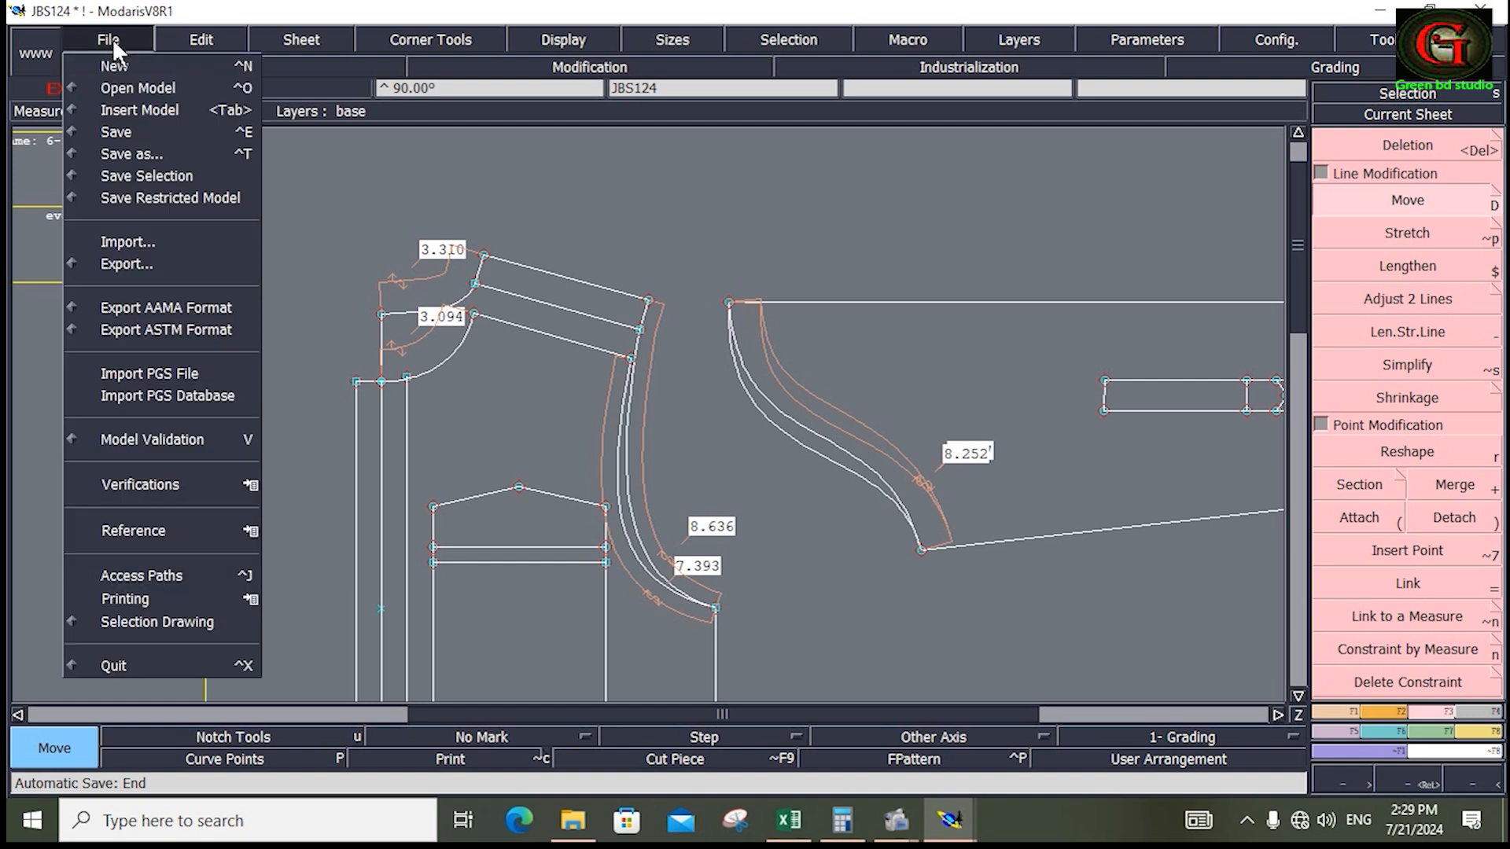
pyautogui.click(122, 133)
pyautogui.click(614, 536)
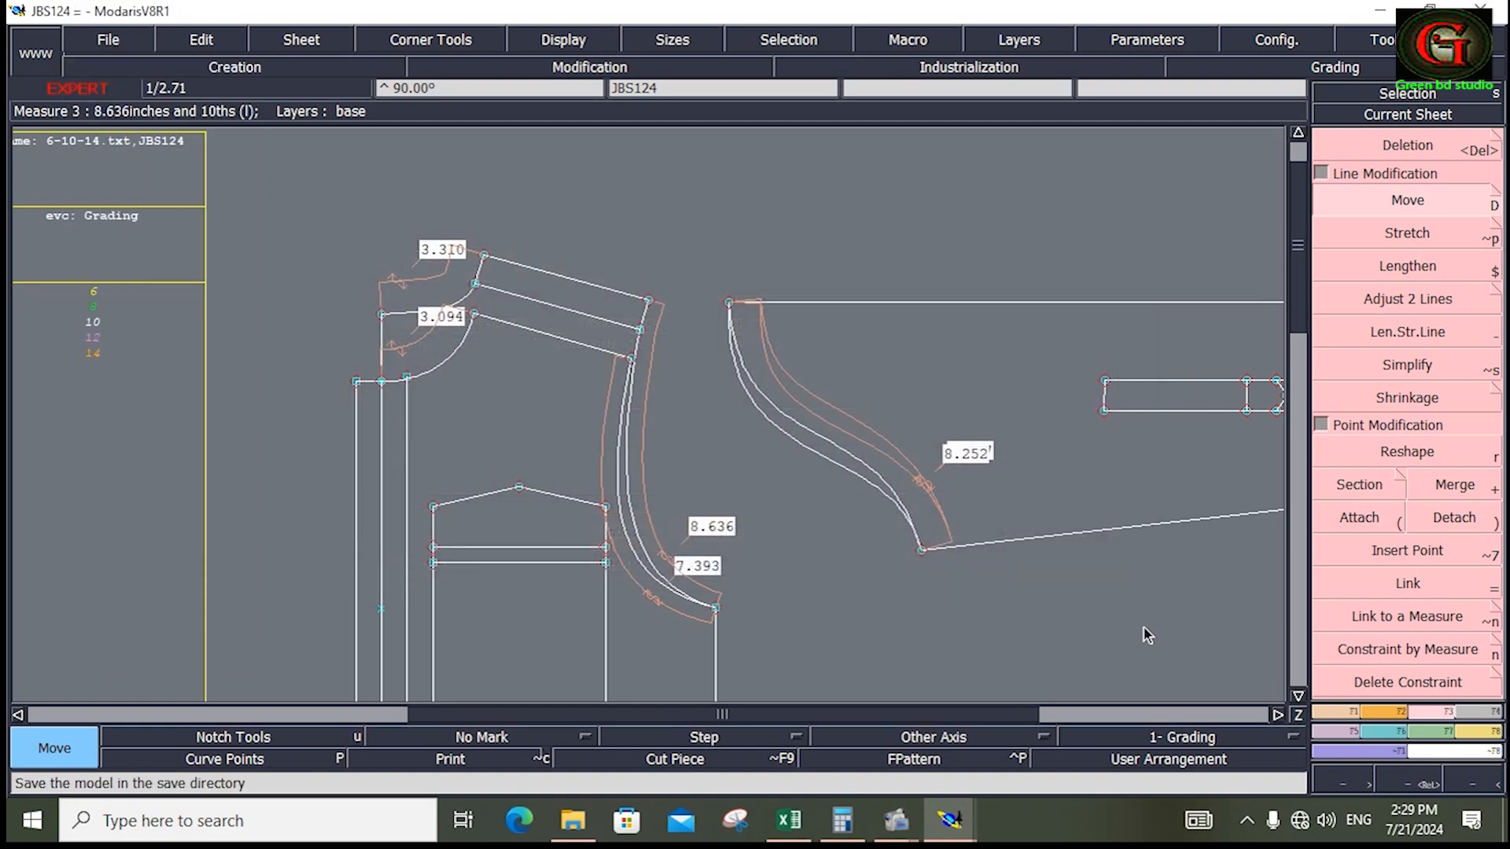
pyautogui.click(560, 37)
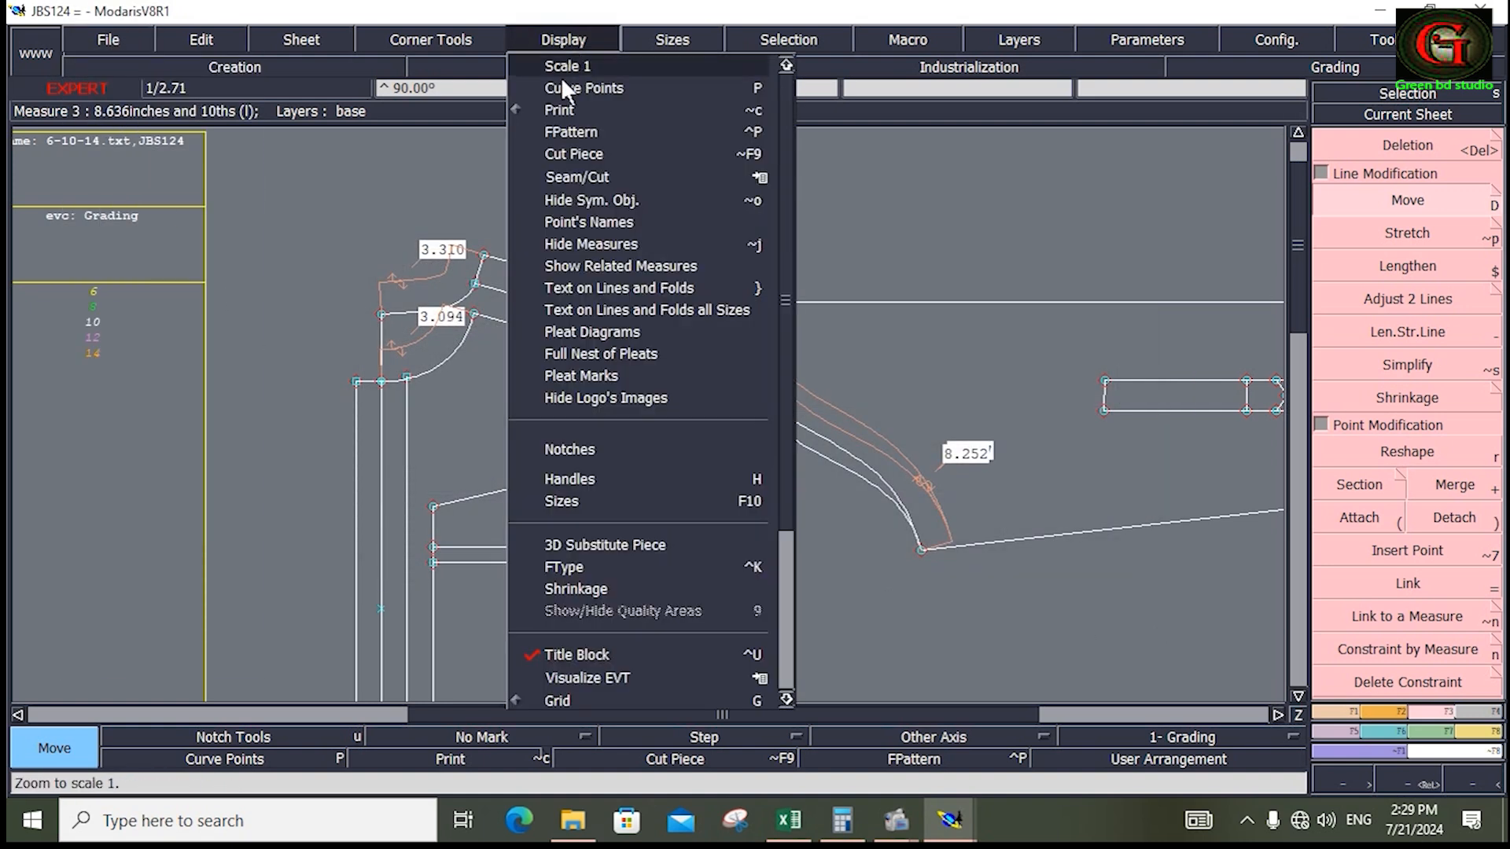
pyautogui.click(582, 244)
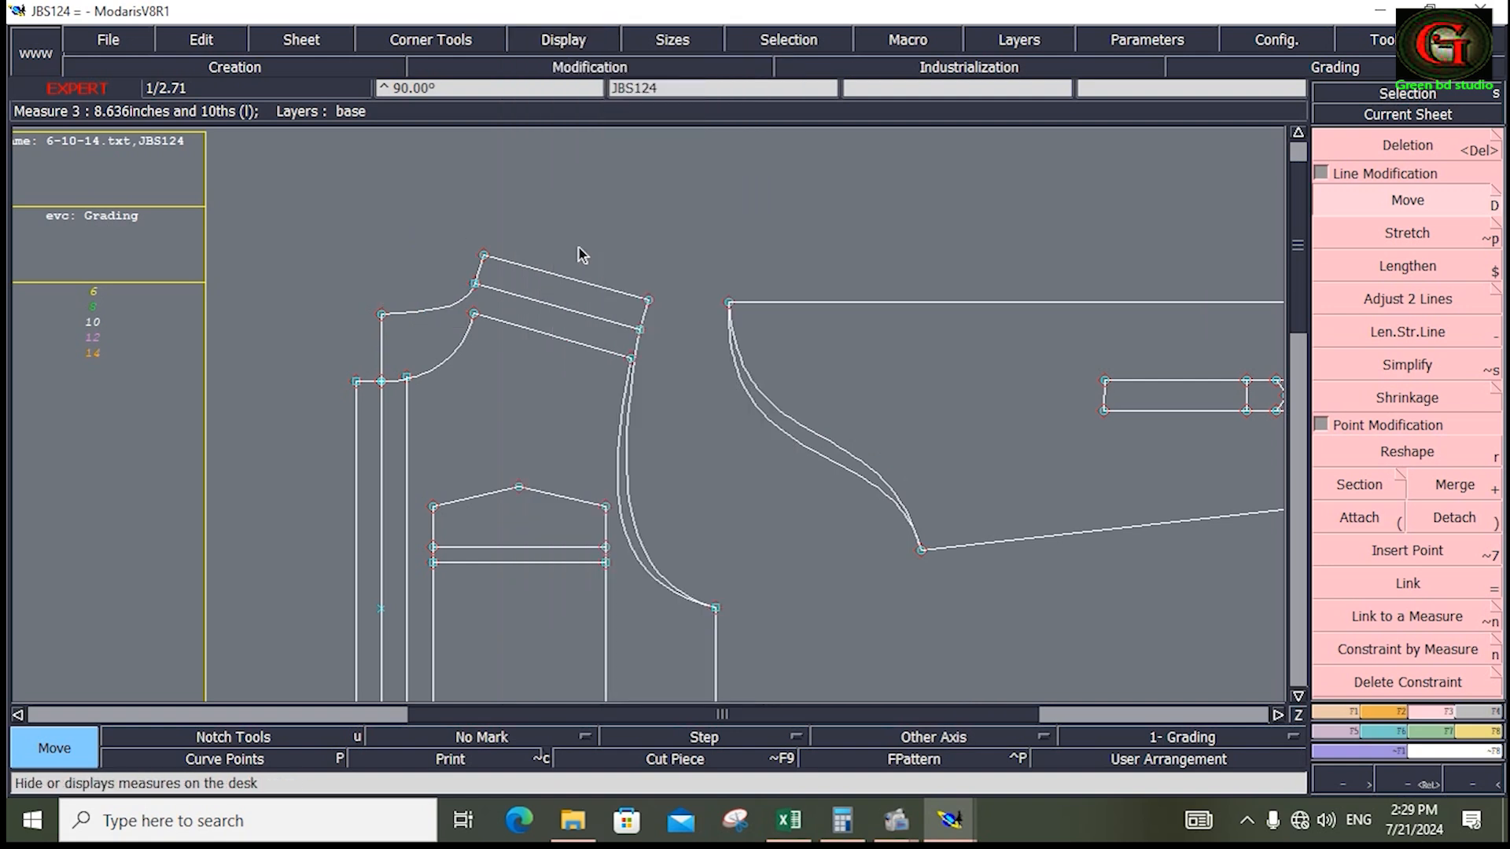
# Step: Open the measurement spreadsheet below the pattern, start Length measuring and select all sizes from 6 to 14
pyautogui.click(1489, 731)
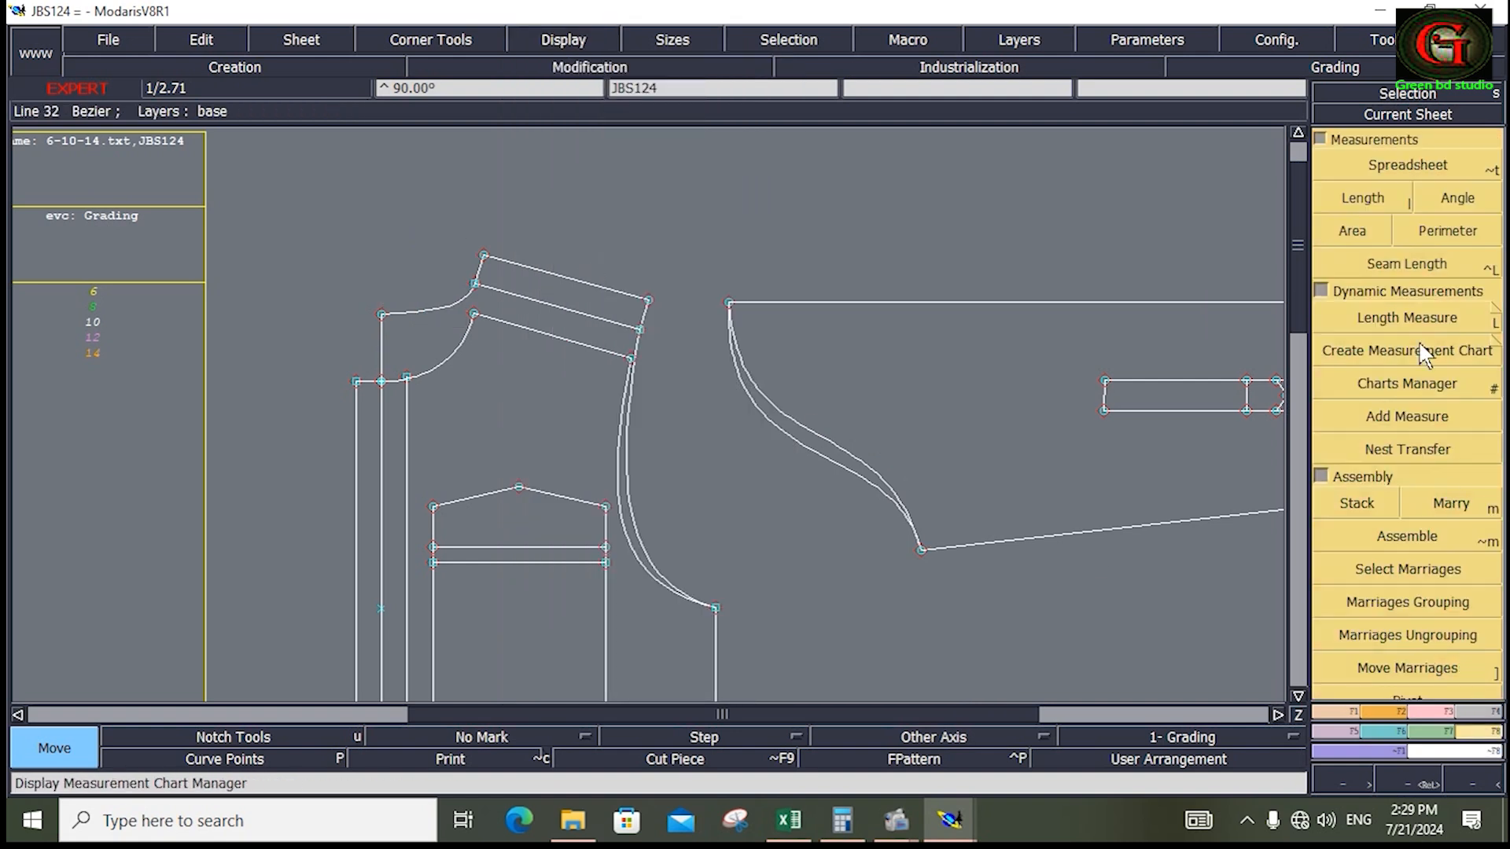
pyautogui.click(1407, 167)
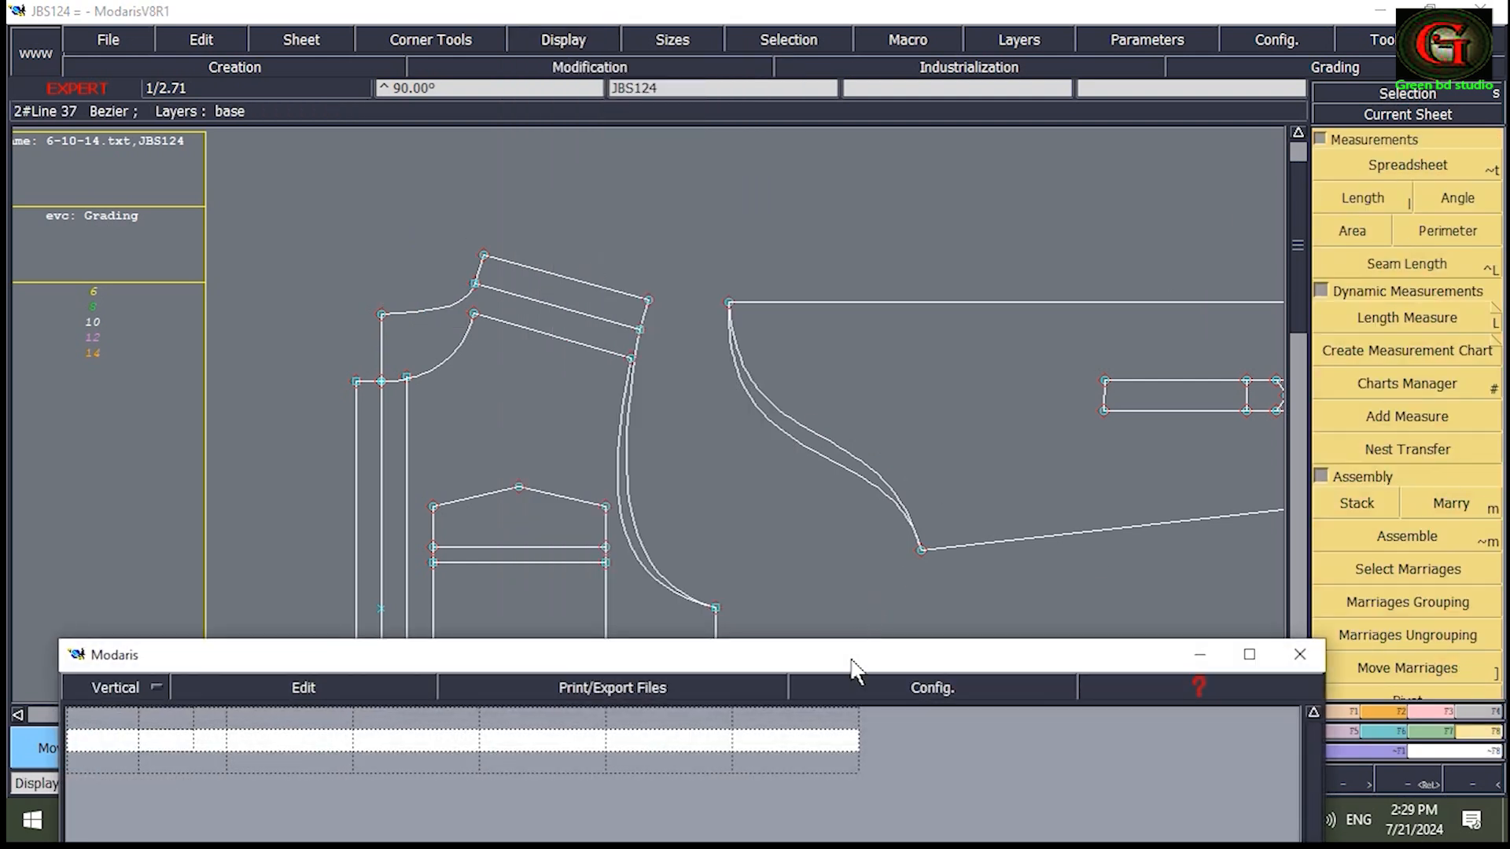
pyautogui.moveTo(853, 663); pyautogui.dragTo(840, 639)
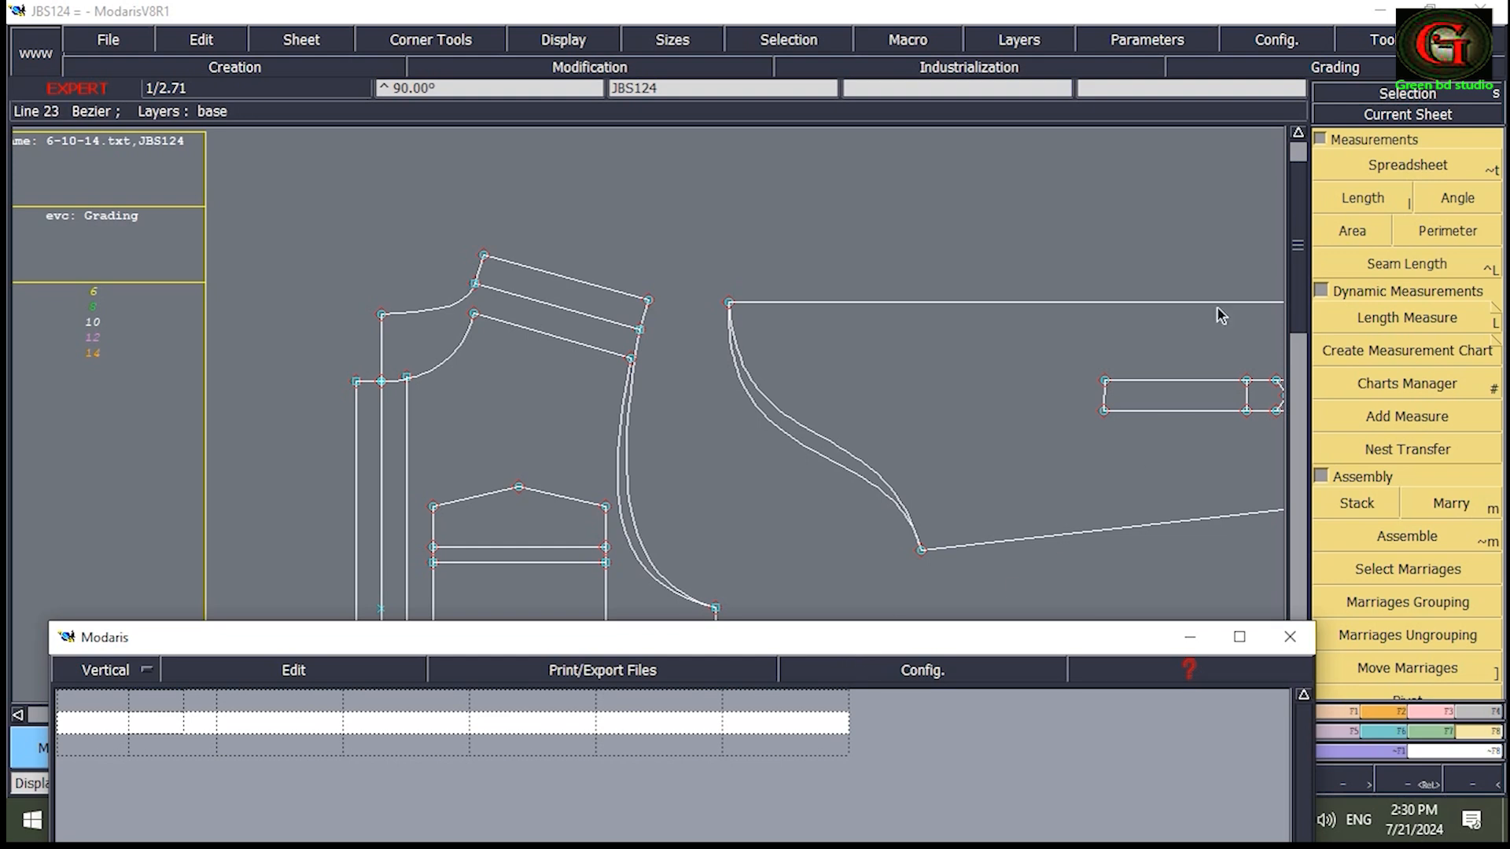
pyautogui.click(1362, 199)
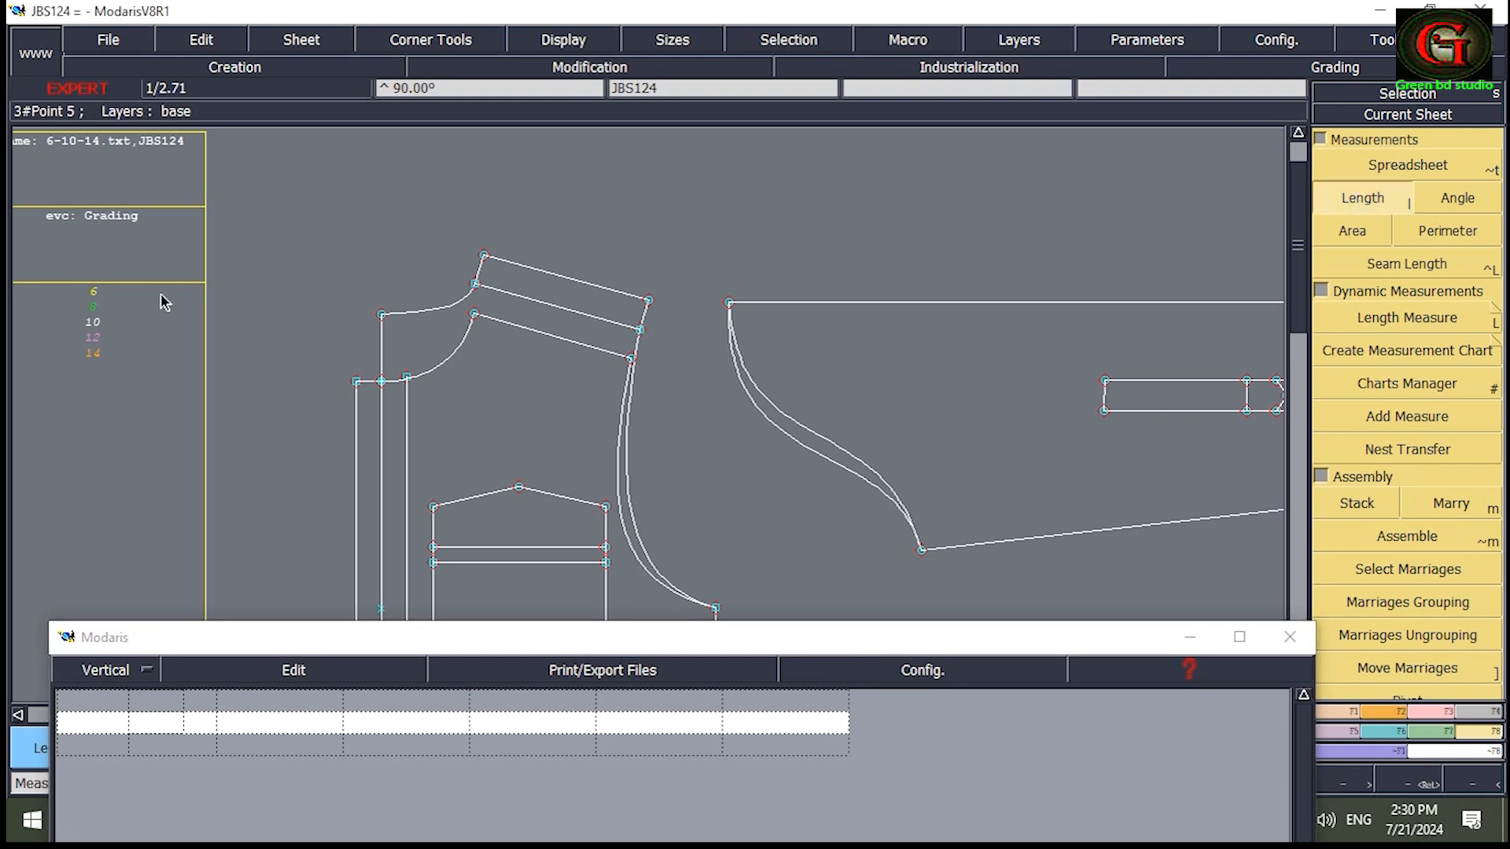
pyautogui.moveTo(53, 251); pyautogui.dragTo(113, 390)
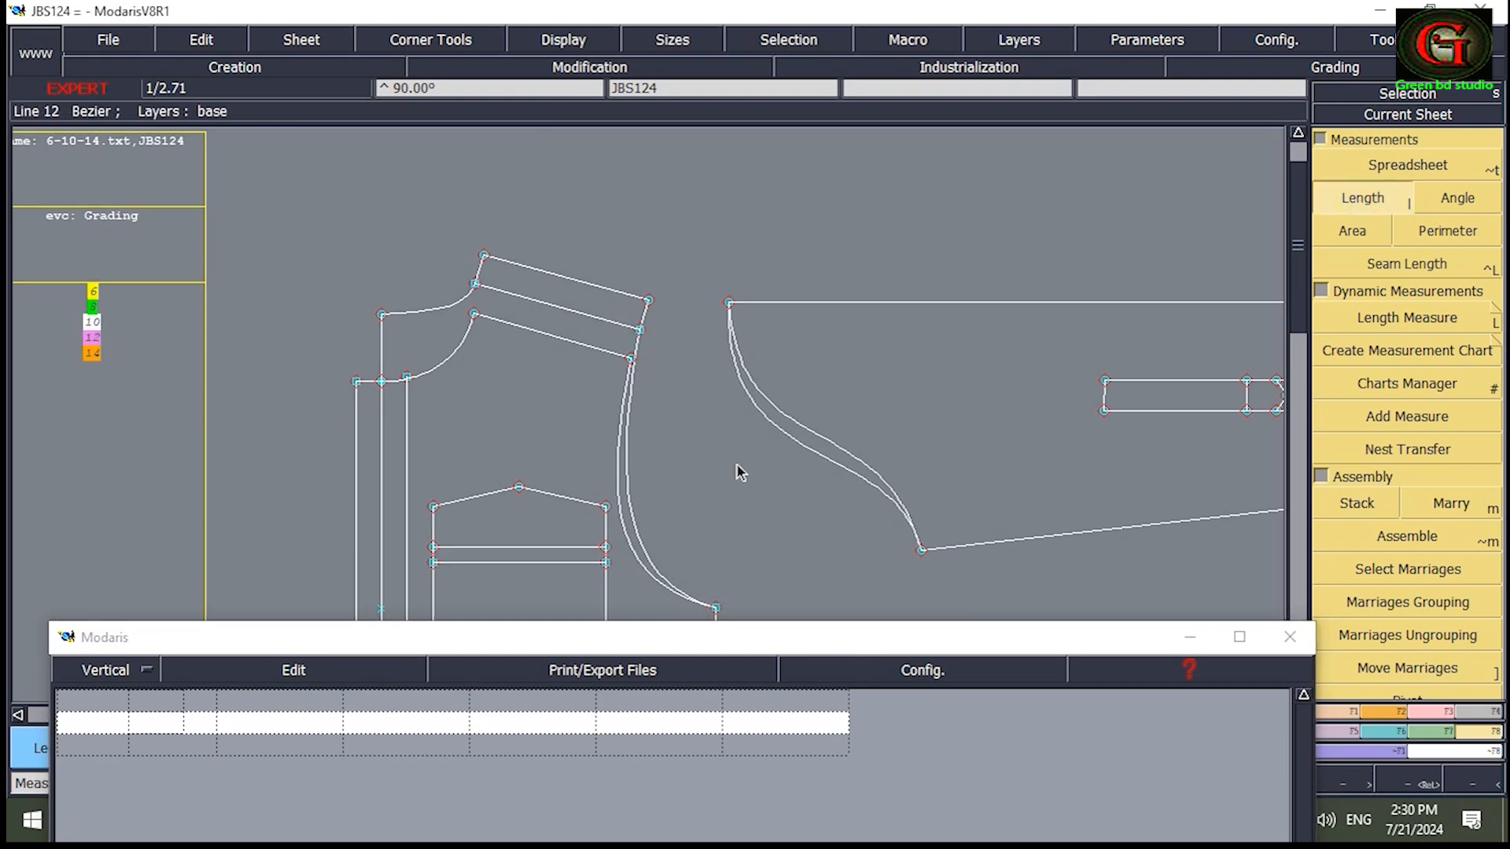
# Step: Measure the front and back armhole curves for all sizes and add an accumulation of both lengths to the spreadsheet
pyautogui.moveTo(635, 352); pyautogui.dragTo(714, 611)
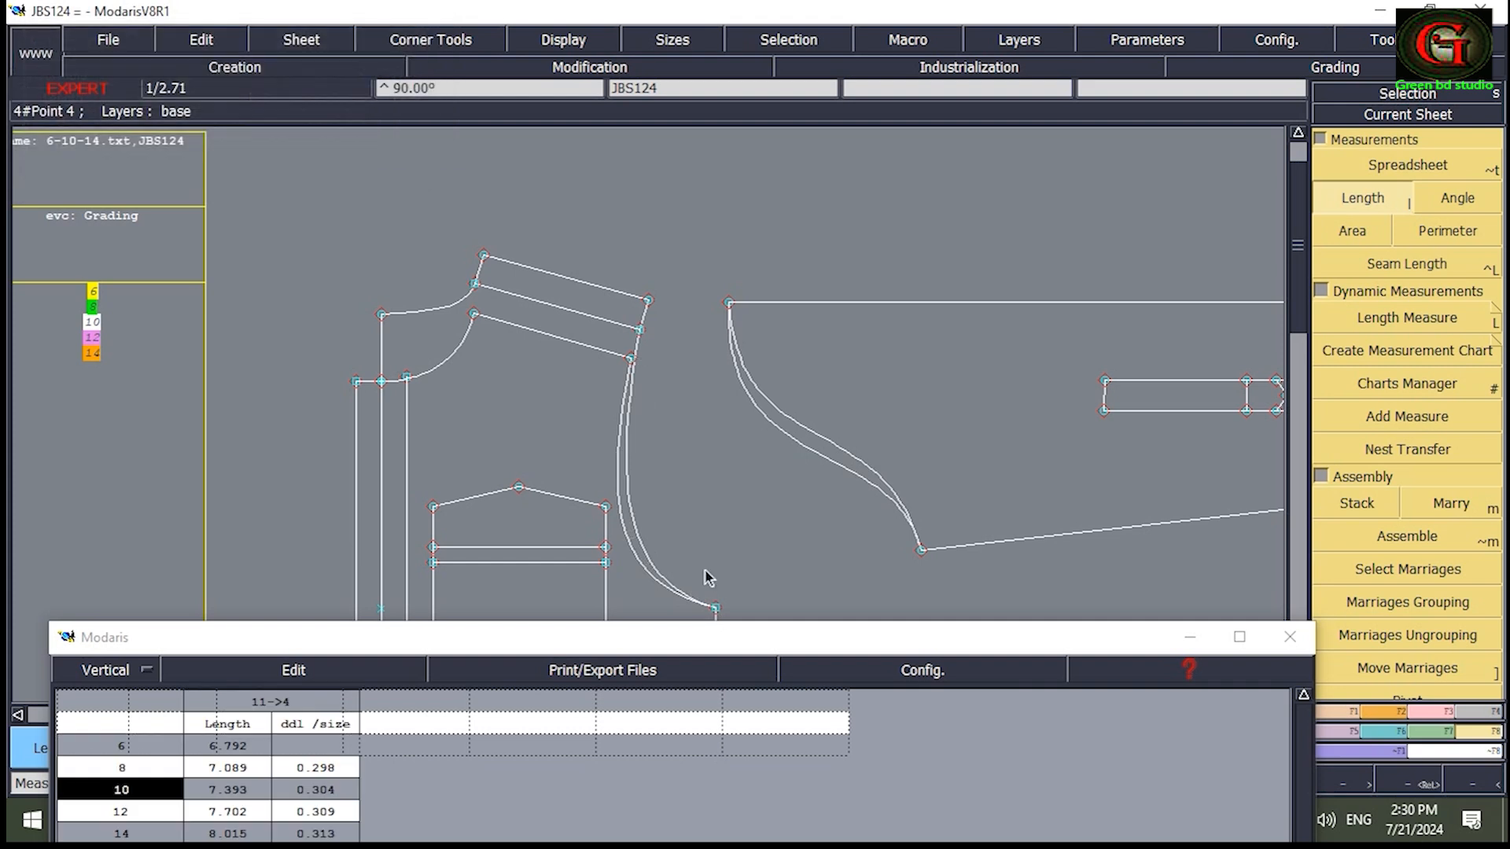
pyautogui.moveTo(658, 293); pyautogui.dragTo(717, 611)
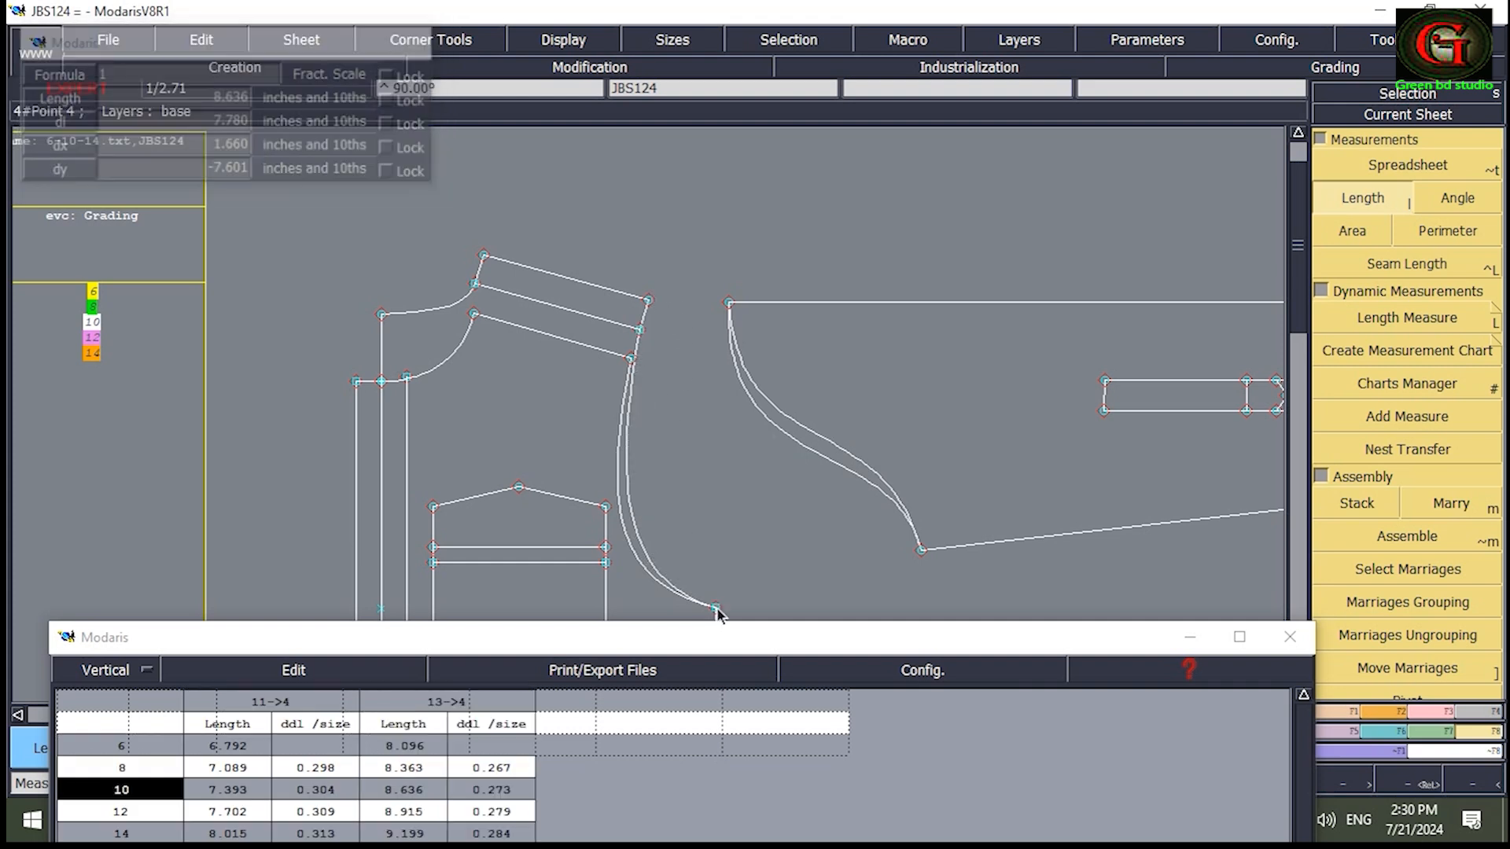
pyautogui.click(302, 669)
pyautogui.click(212, 727)
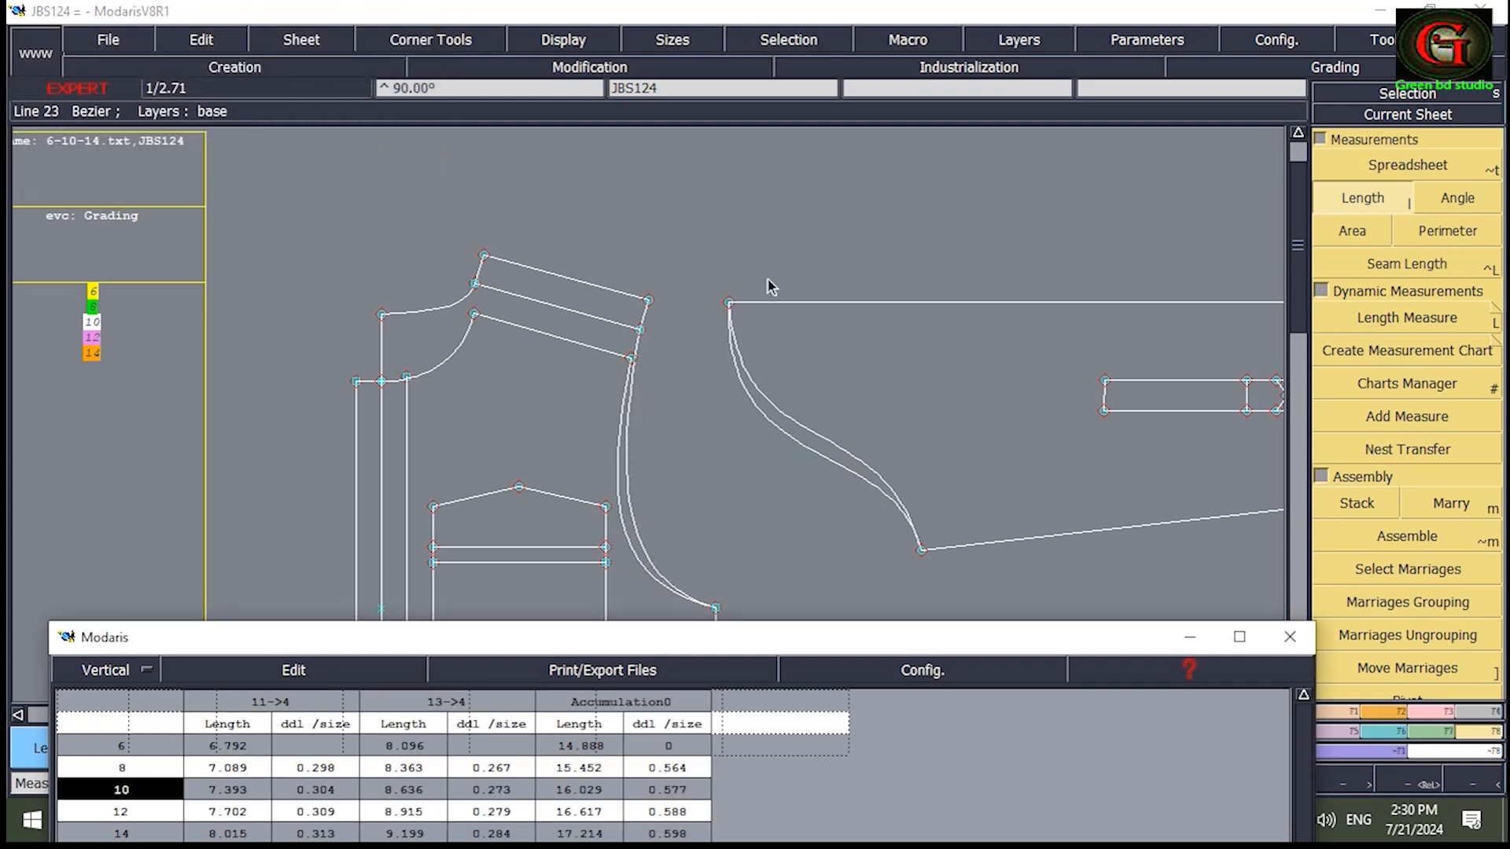
# Step: Measure both sleeve cap curves, accumulate their lengths, compare the total with the armhole total per size, and close the spreadsheet
pyautogui.moveTo(737, 311)
pyautogui.mouseDown()
pyautogui.moveTo(810, 437)
pyautogui.moveTo(912, 525)
pyautogui.moveTo(920, 554)
pyautogui.moveTo(802, 361)
pyautogui.moveTo(733, 311)
pyautogui.mouseUp()
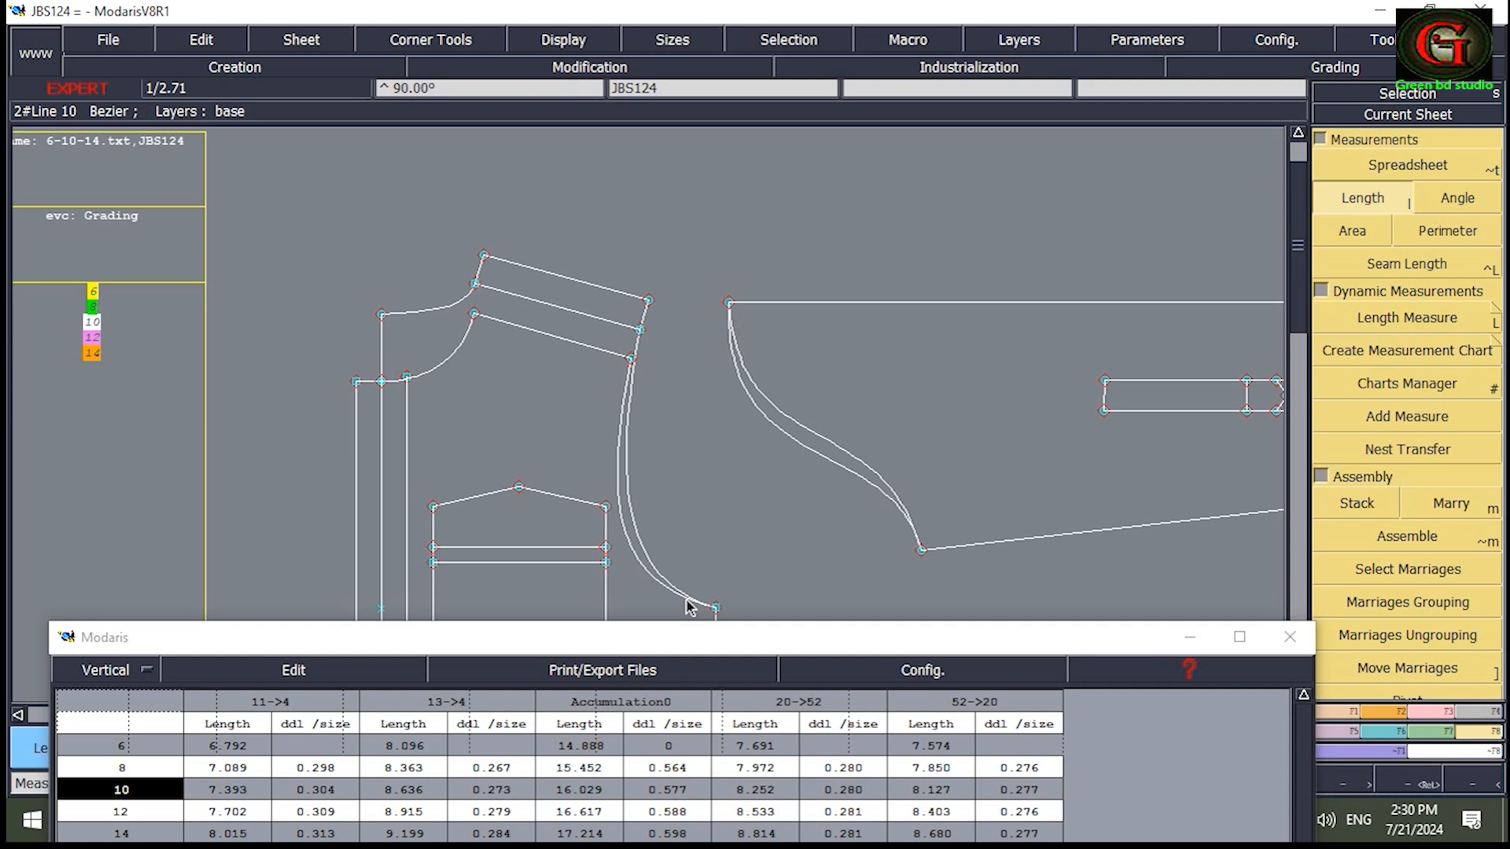
pyautogui.click(329, 672)
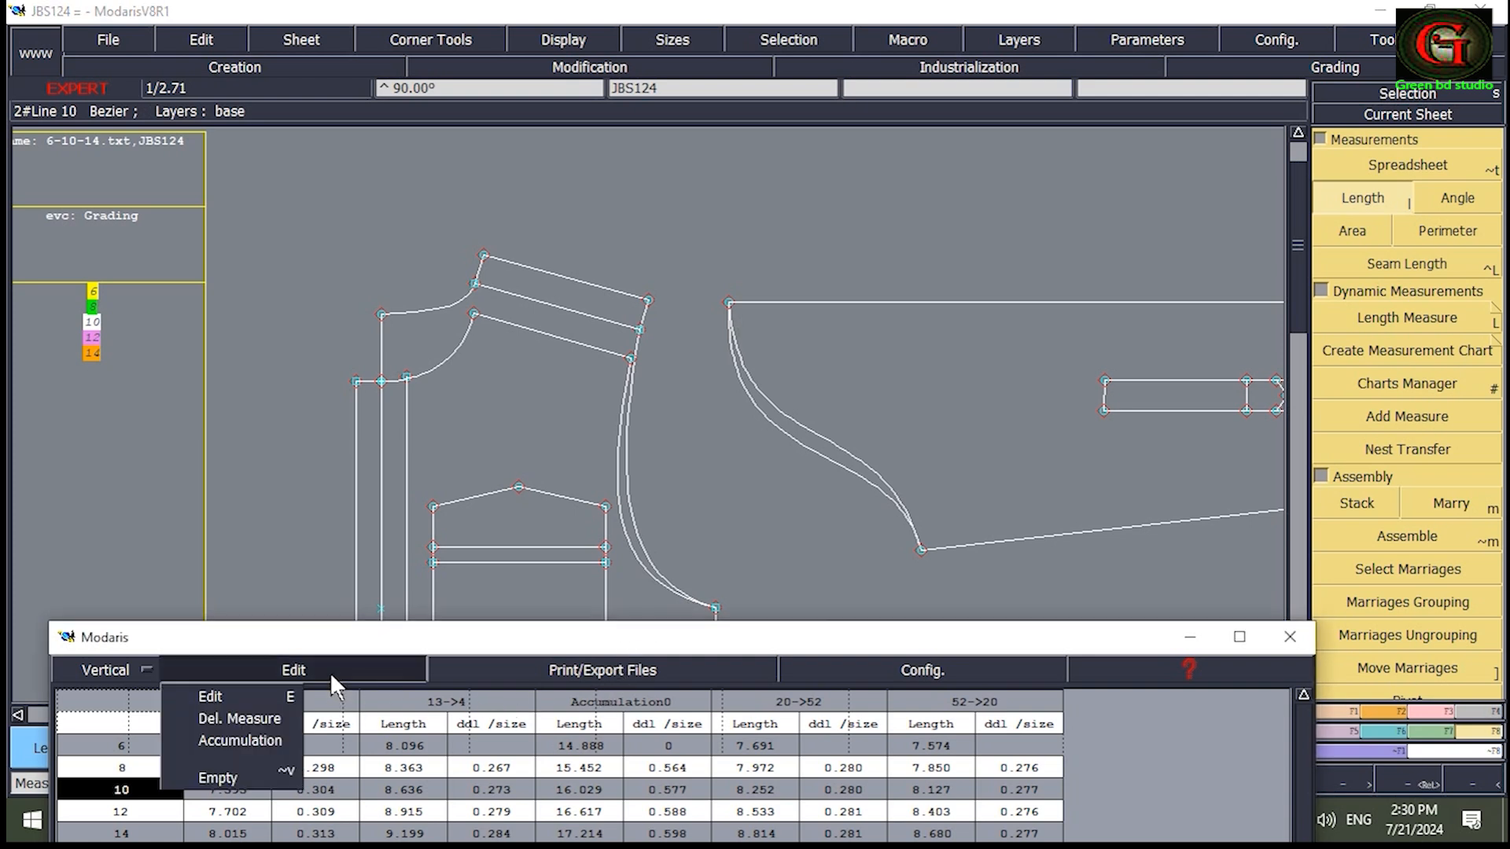
pyautogui.click(237, 739)
pyautogui.moveTo(761, 646); pyautogui.dragTo(731, 319)
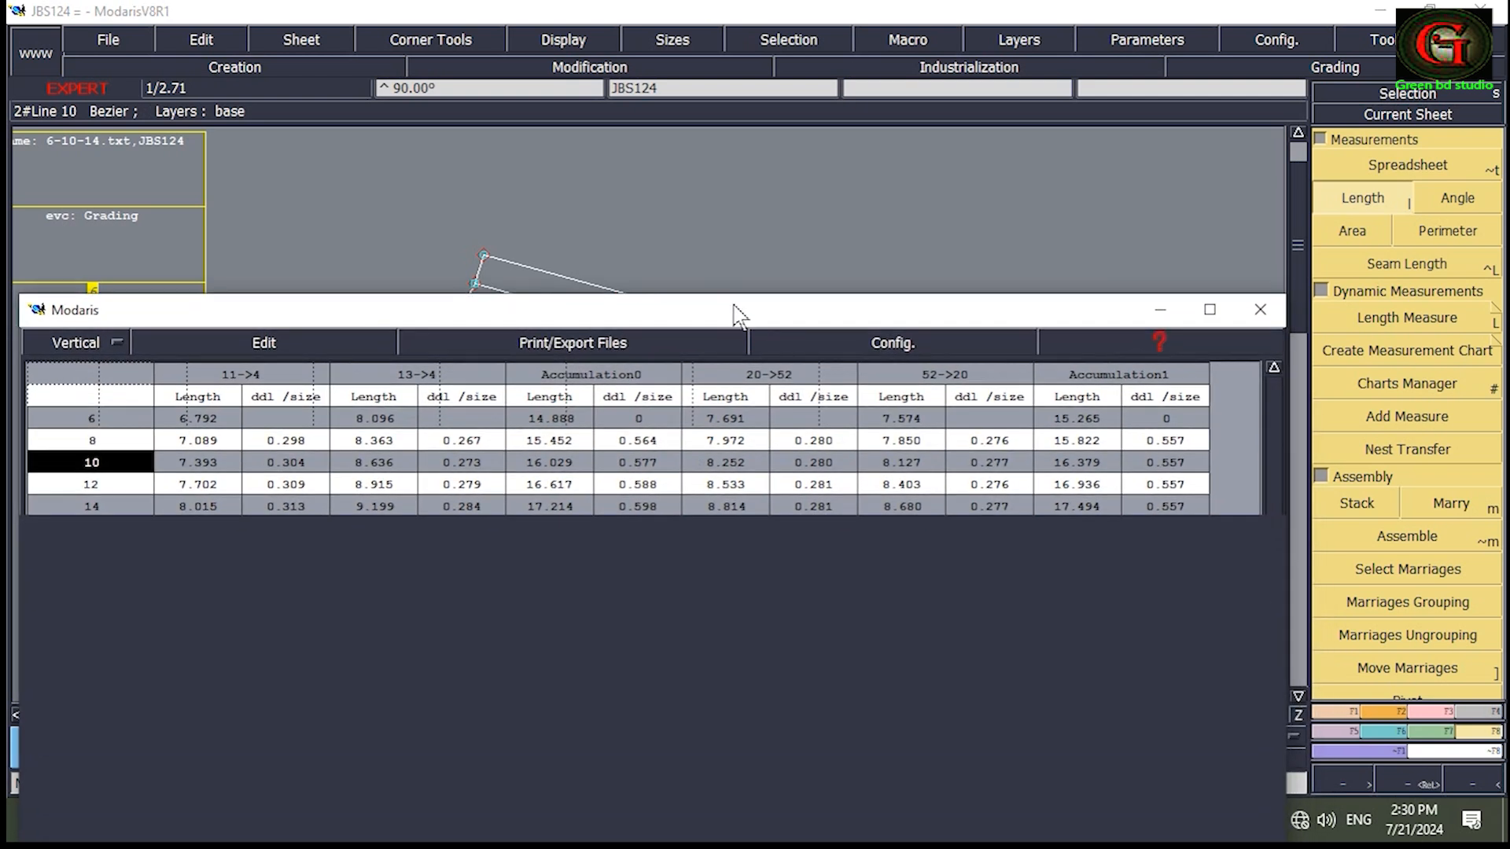
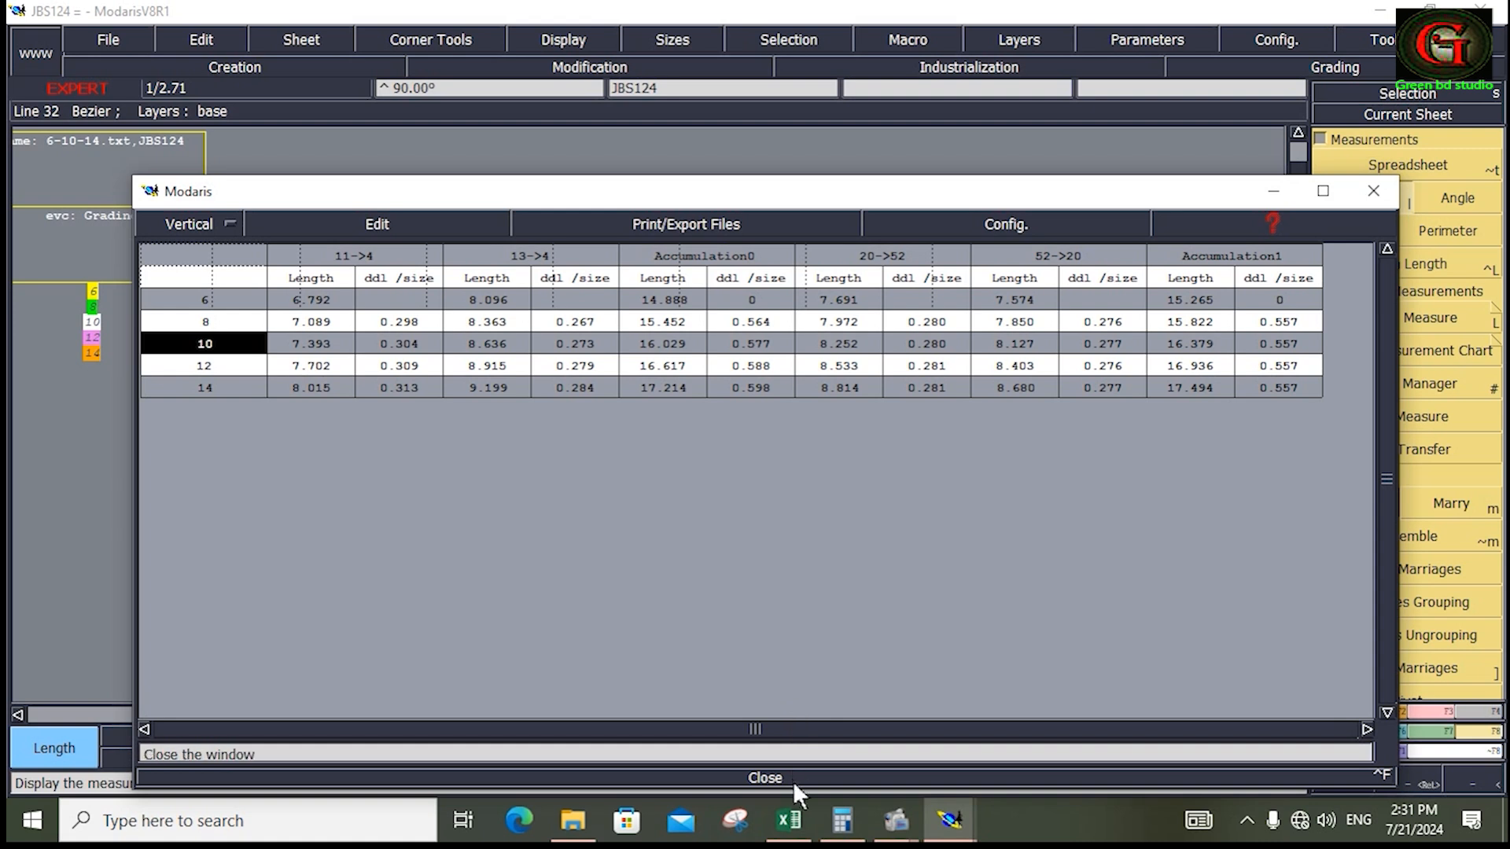
pyautogui.click(771, 776)
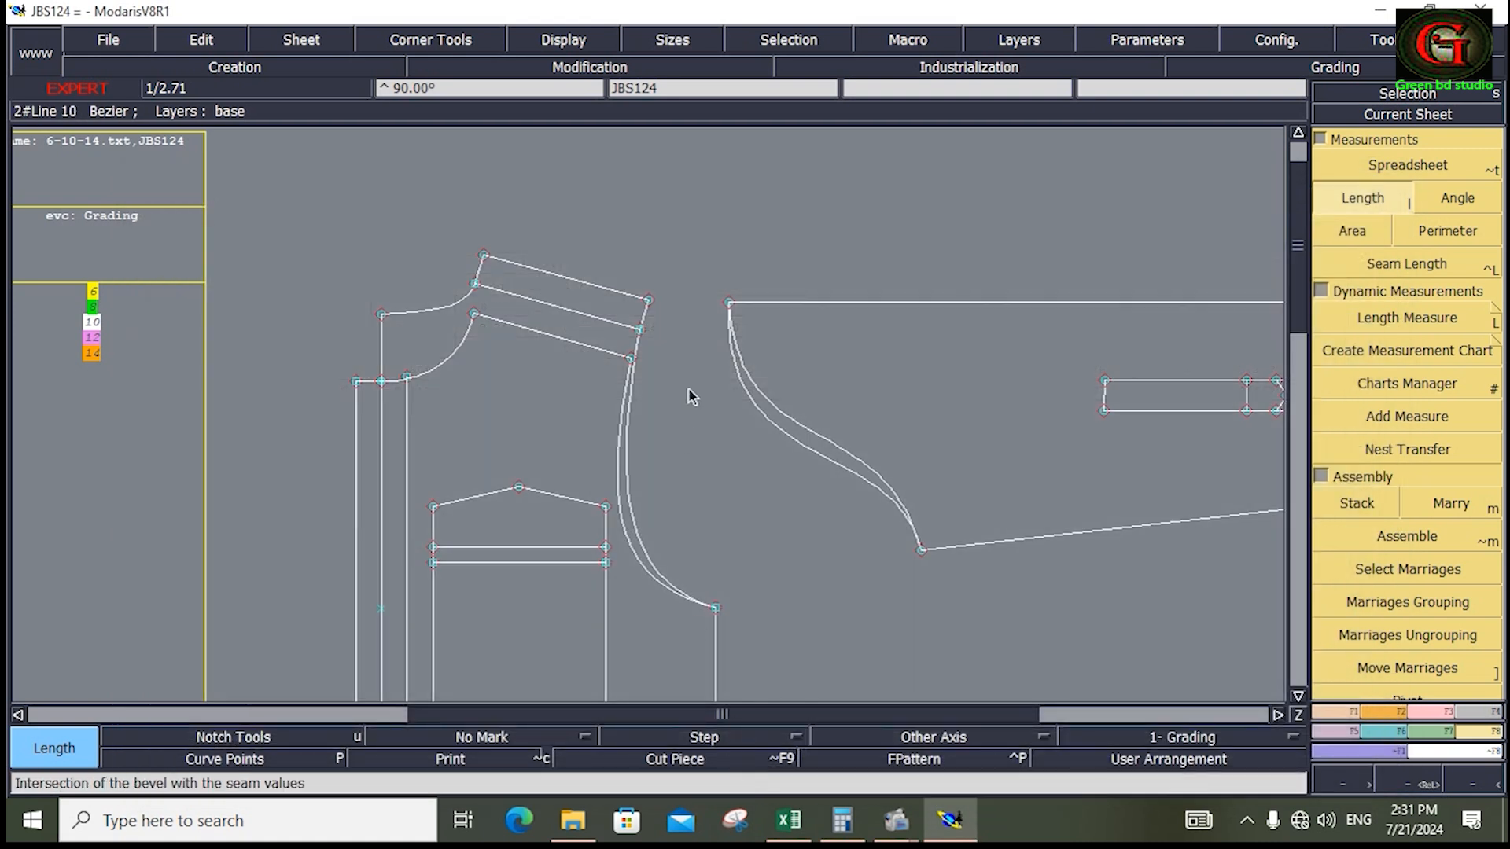
# Step: Recentre on the whole sheet and save the JBS124 model again over the existing file
pyautogui.press('Home')
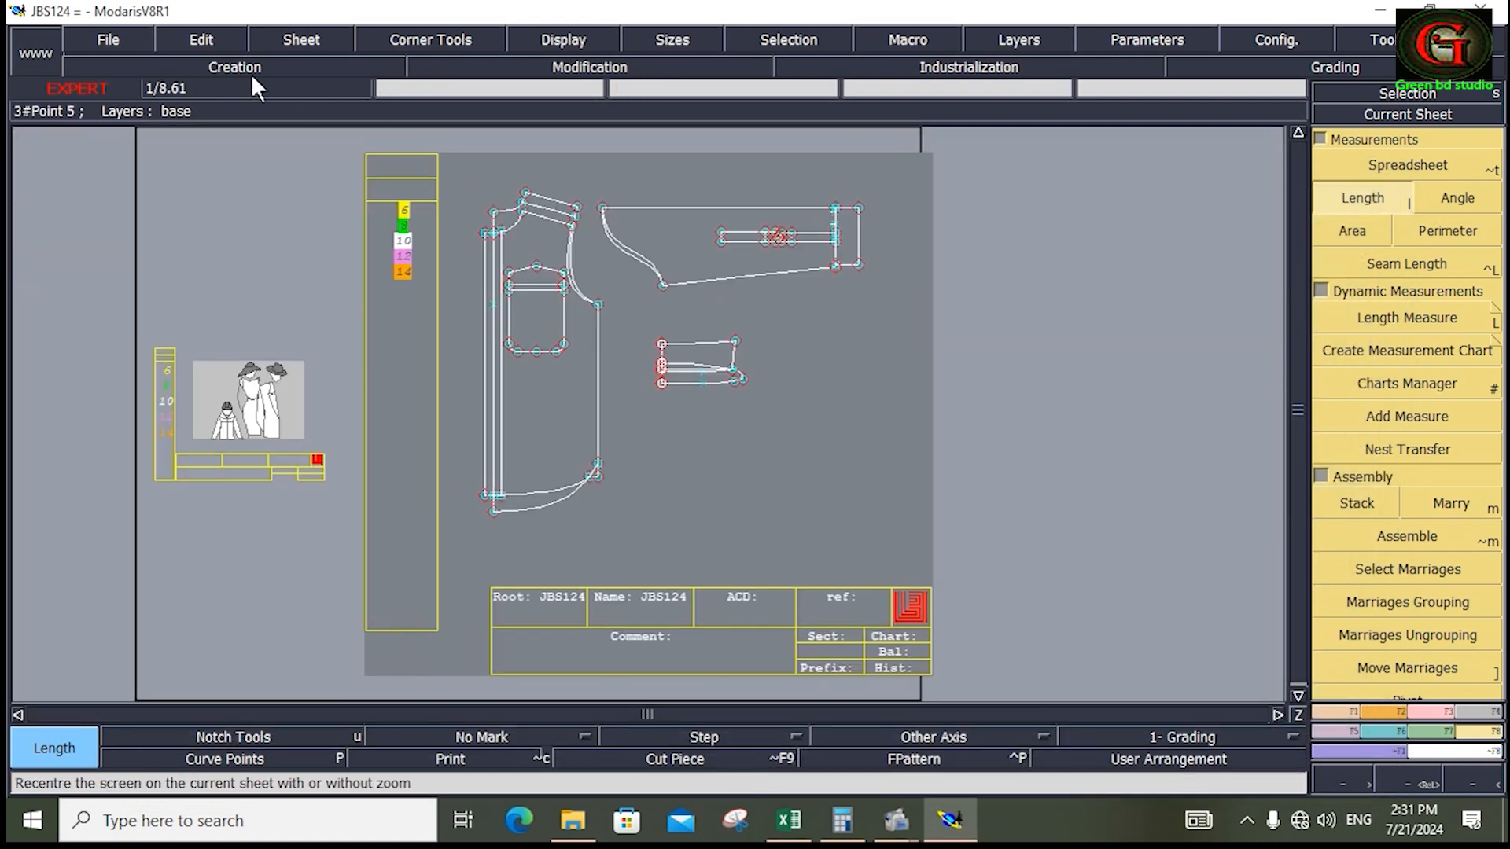
pyautogui.click(118, 37)
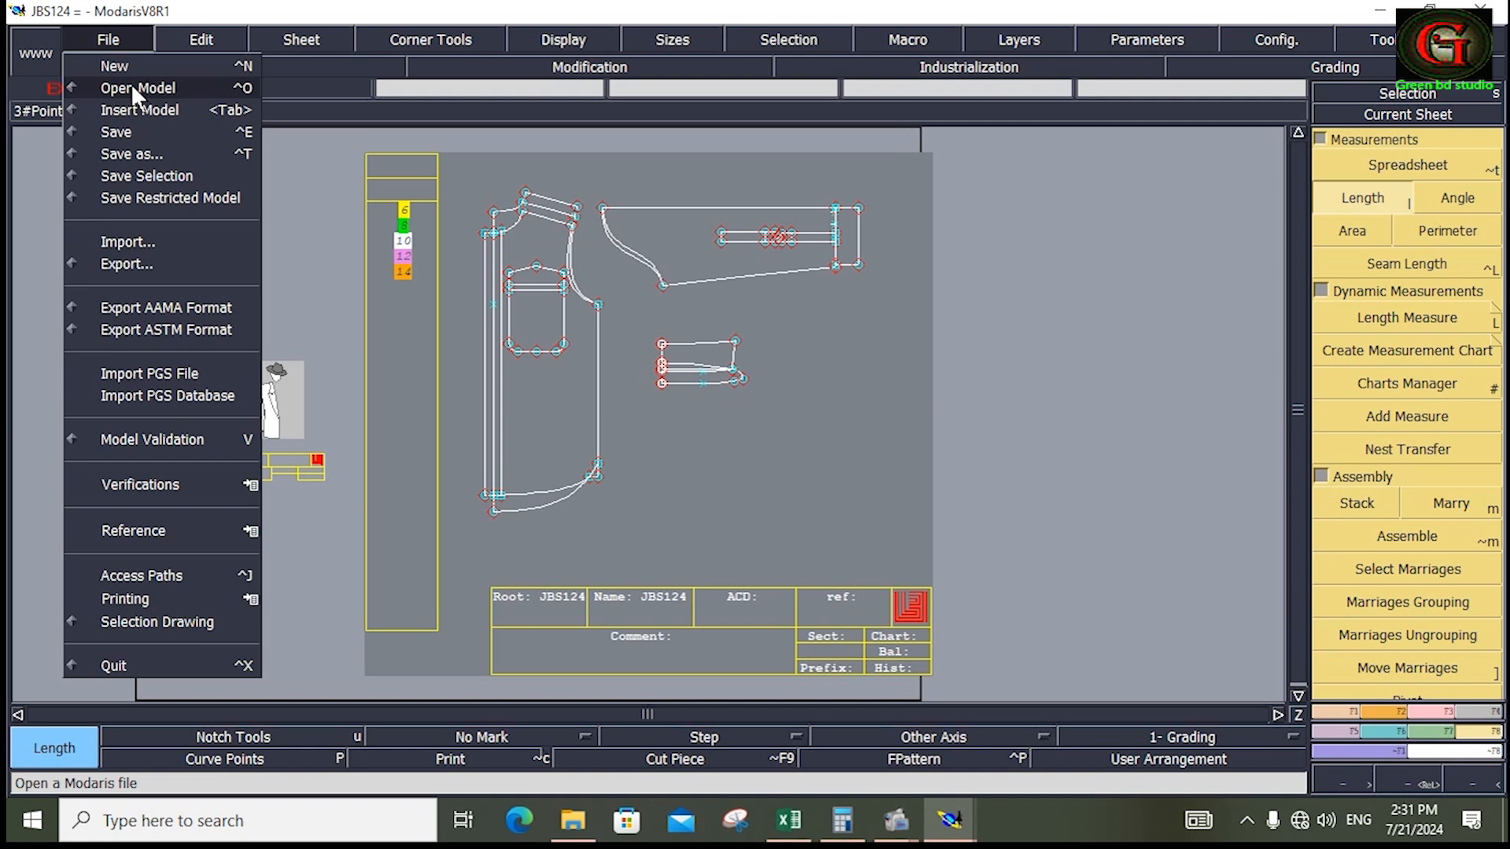
pyautogui.click(134, 132)
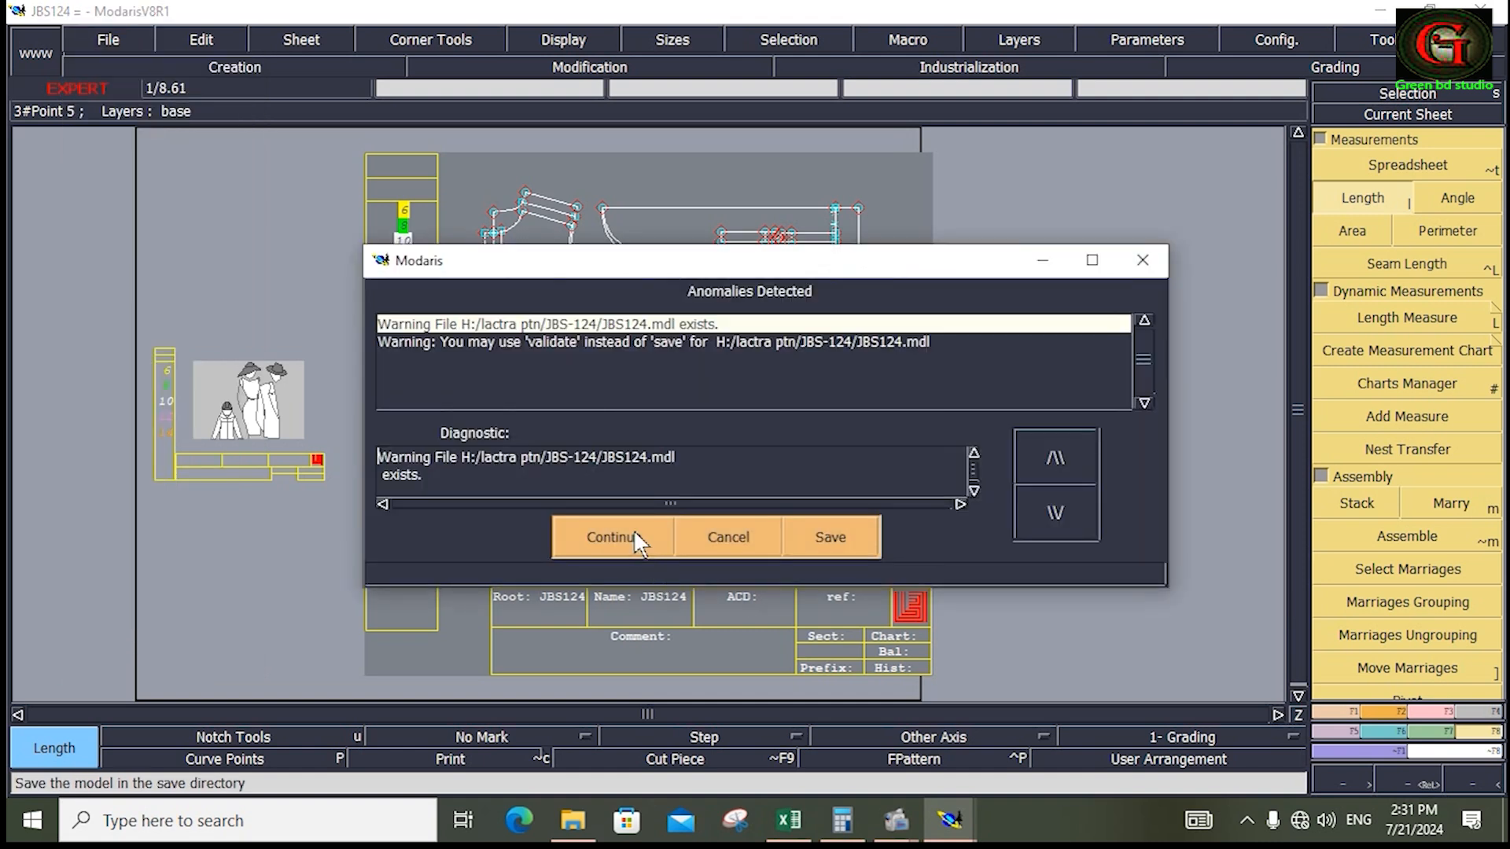
pyautogui.click(633, 530)
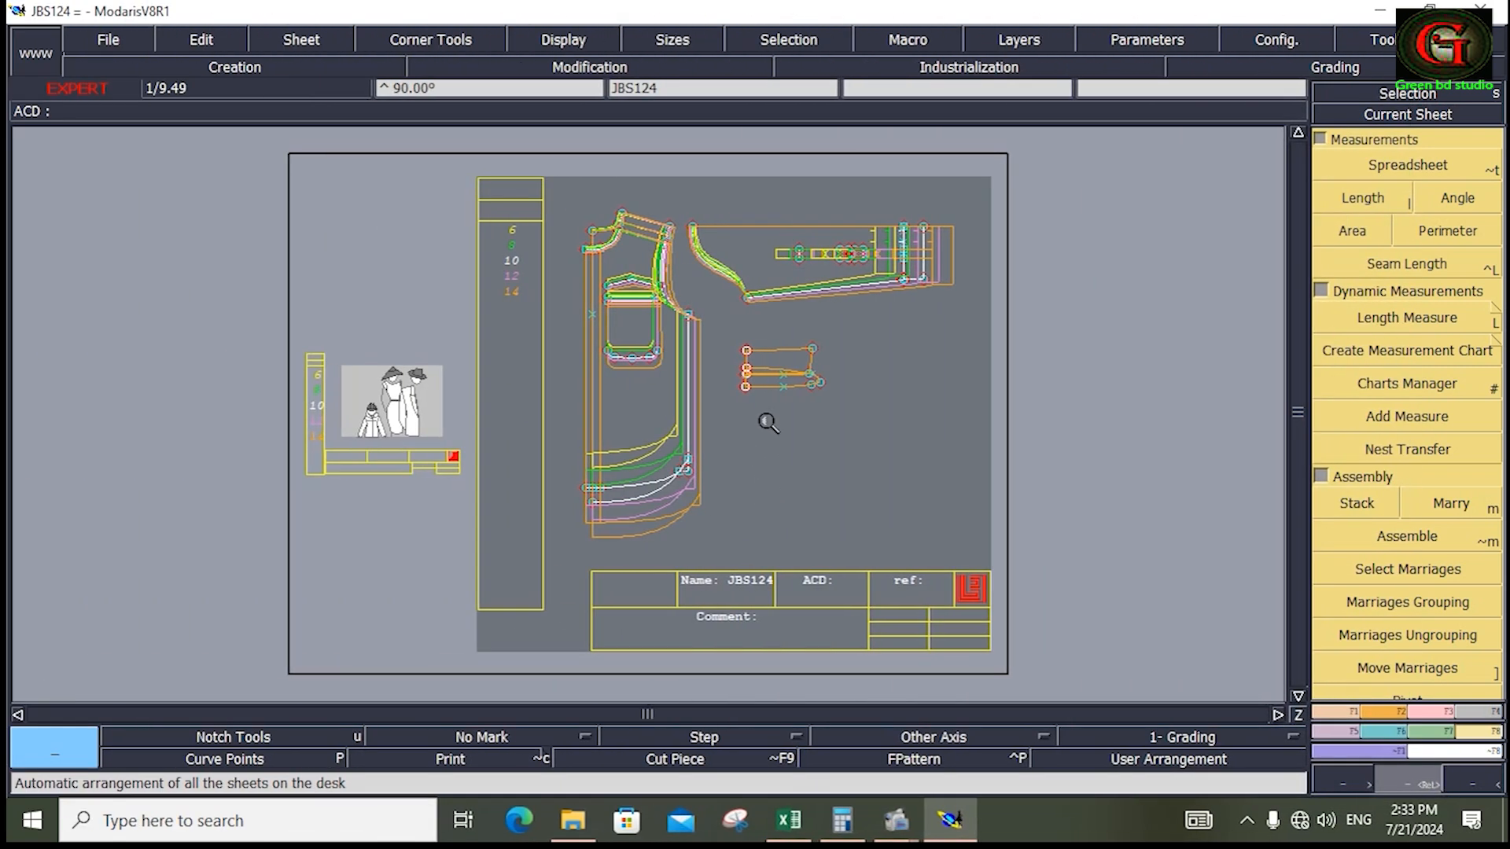
# Step: Examine the collar pieces, check the collar length grading increment in the Excel measurement chart and return to Modaris
pyautogui.moveTo(725, 320); pyautogui.dragTo(836, 411)
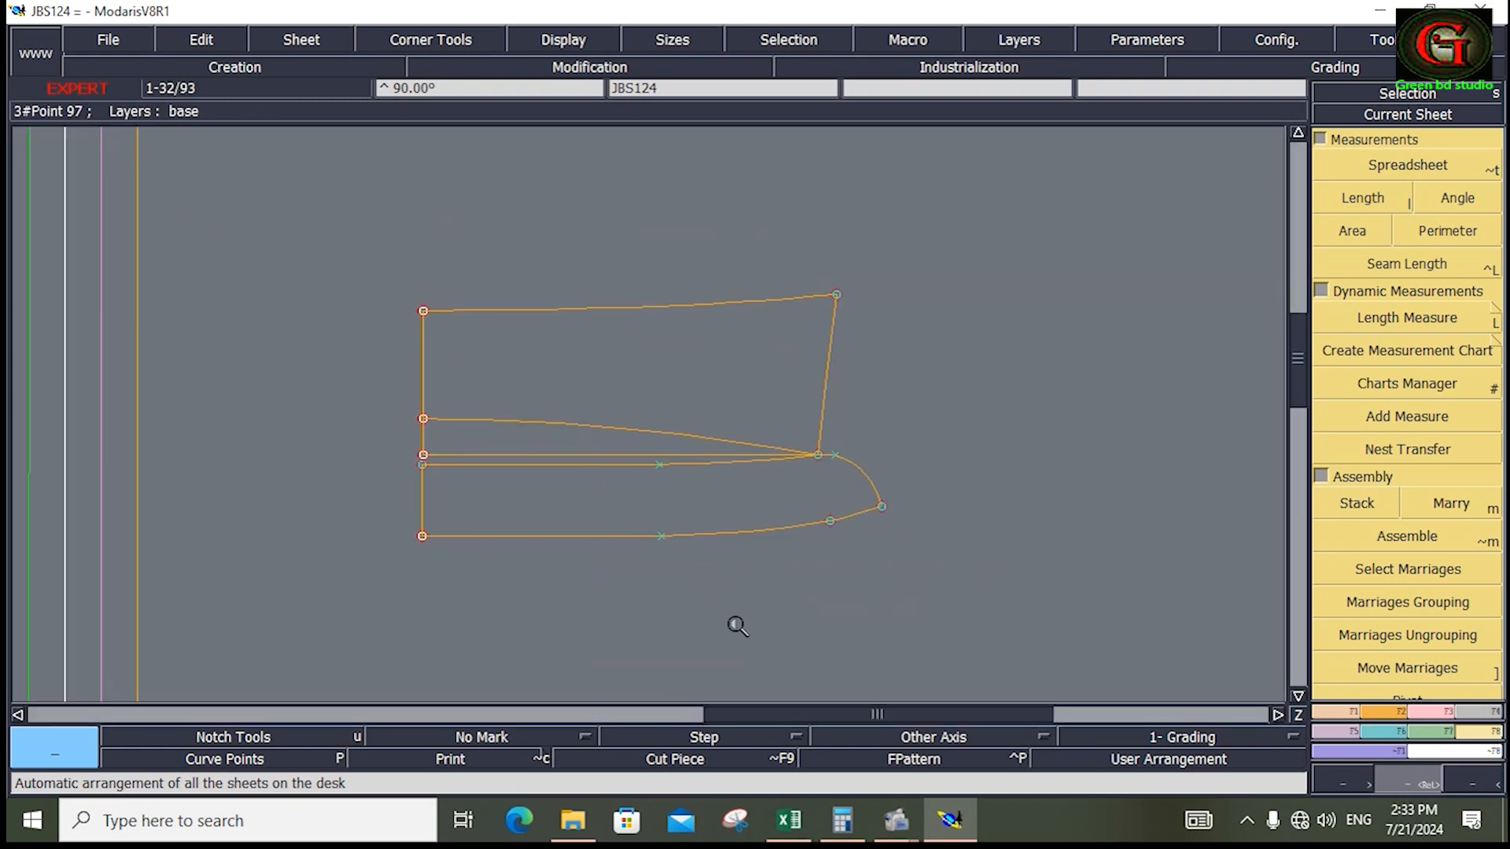
pyautogui.click(789, 820)
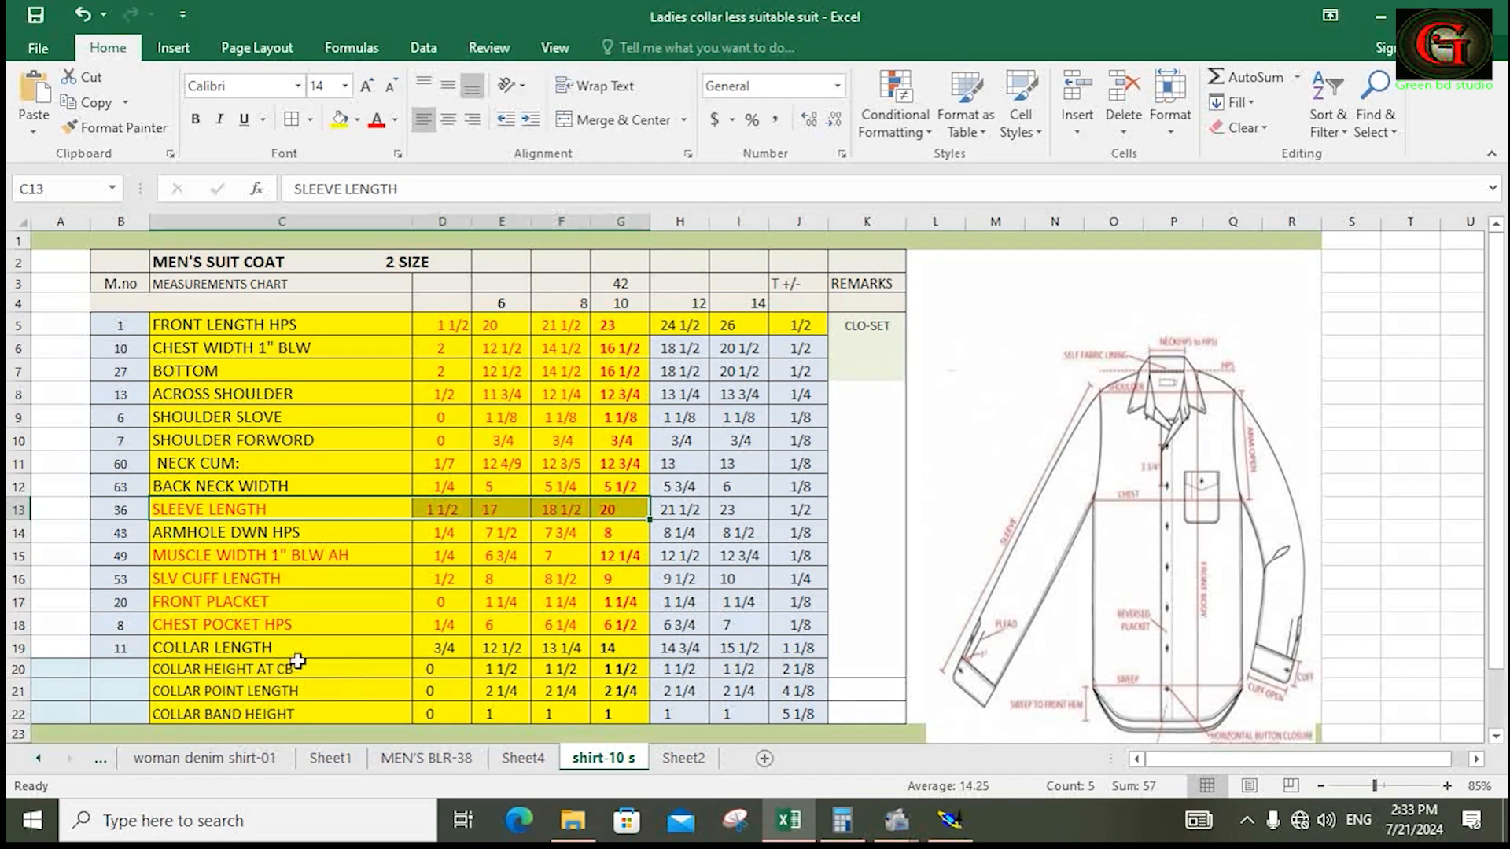
pyautogui.click(444, 650)
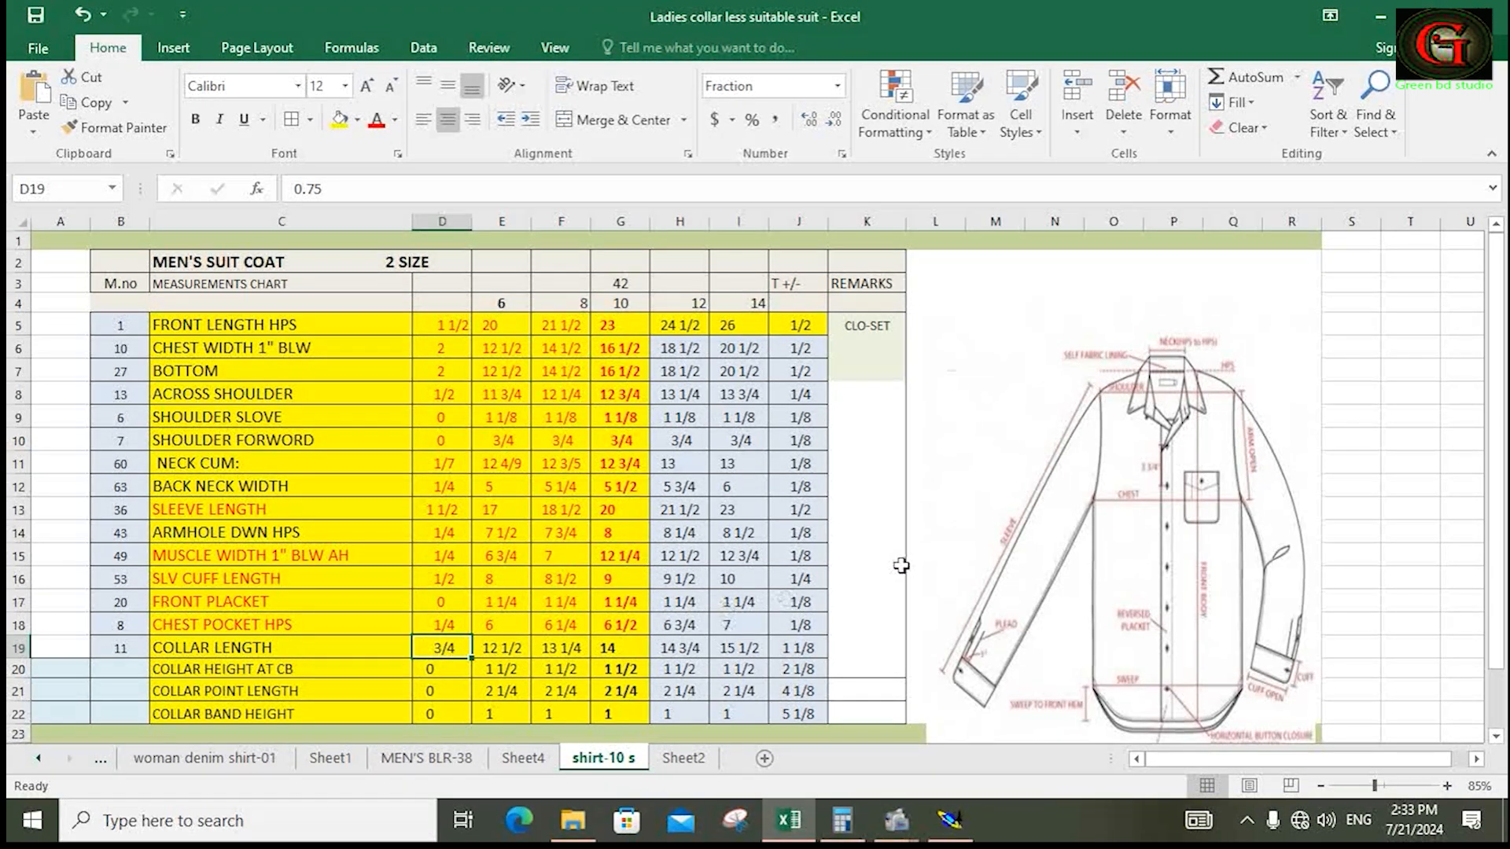
pyautogui.click(949, 819)
# Step: Reopen the measurement spreadsheet and empty it of the armhole and sleeve cap measurements
pyautogui.click(1392, 165)
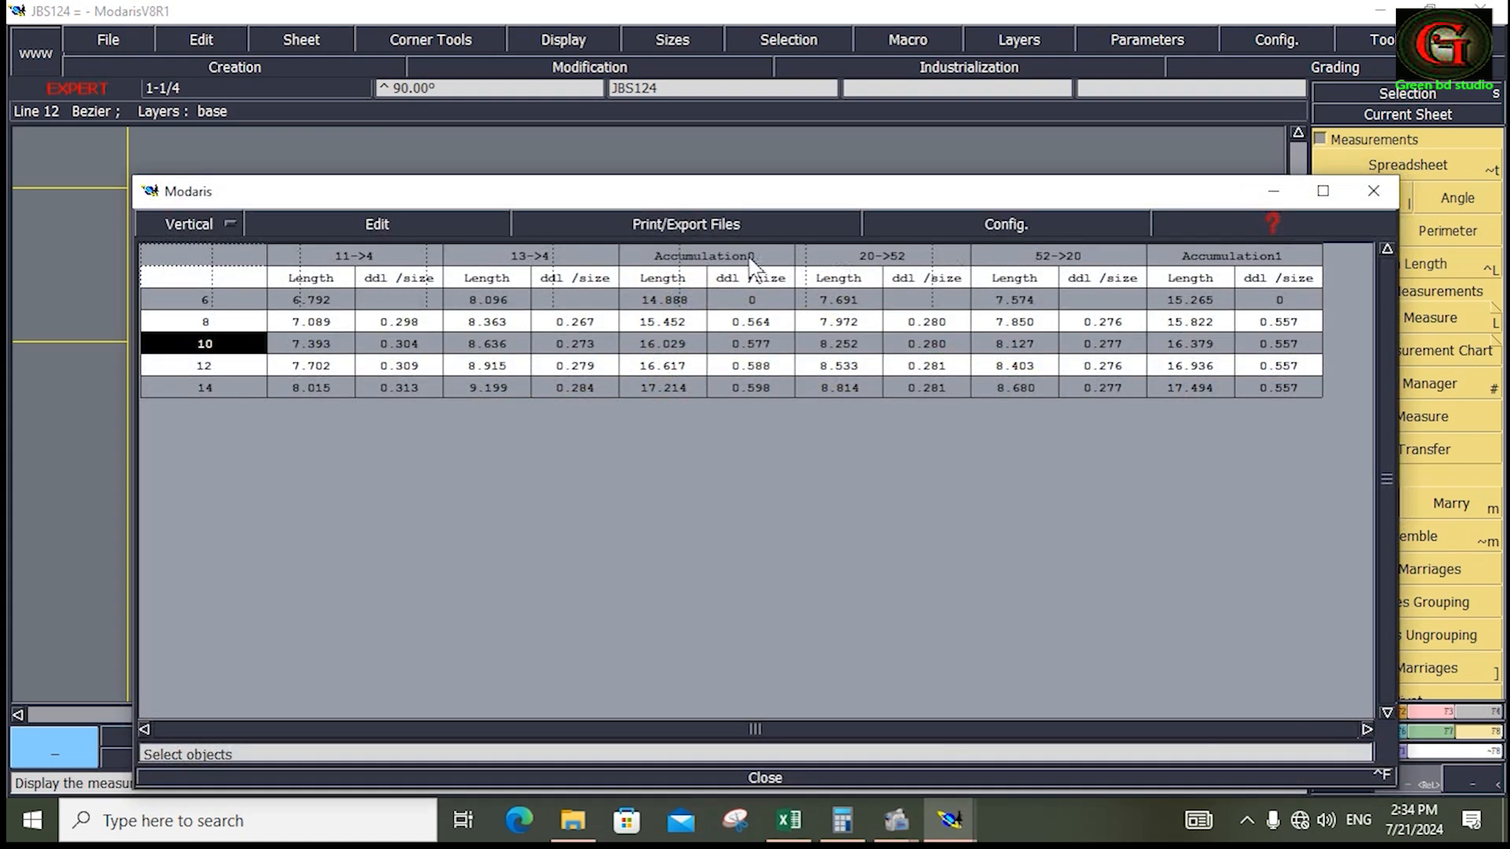
pyautogui.click(446, 224)
pyautogui.click(326, 322)
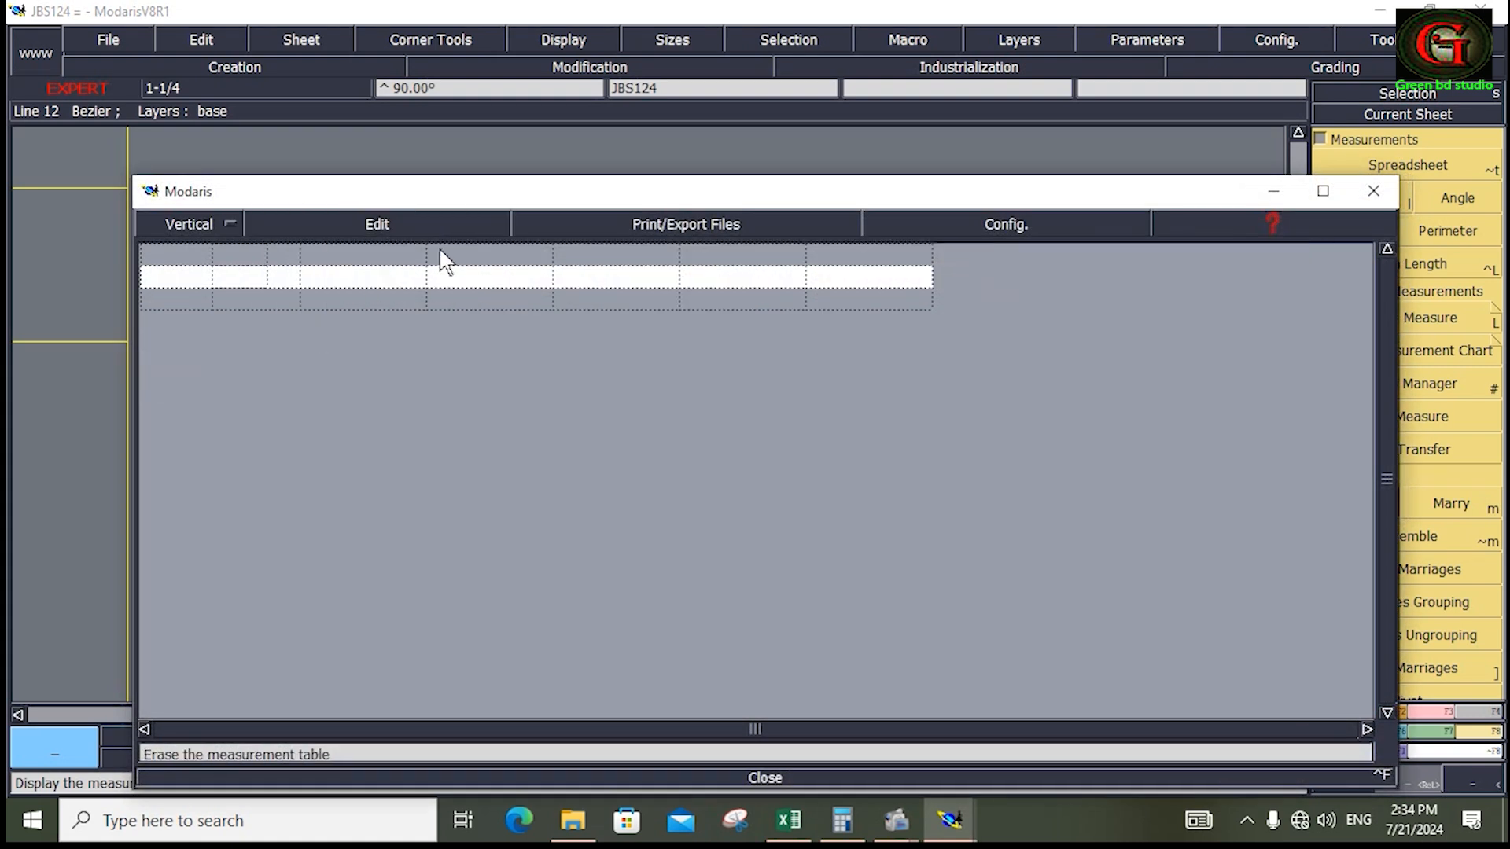
# Step: Measure the front neckline curve's length, then empty the spreadsheet of that measurement
pyautogui.click(1352, 255)
pyautogui.click(1364, 202)
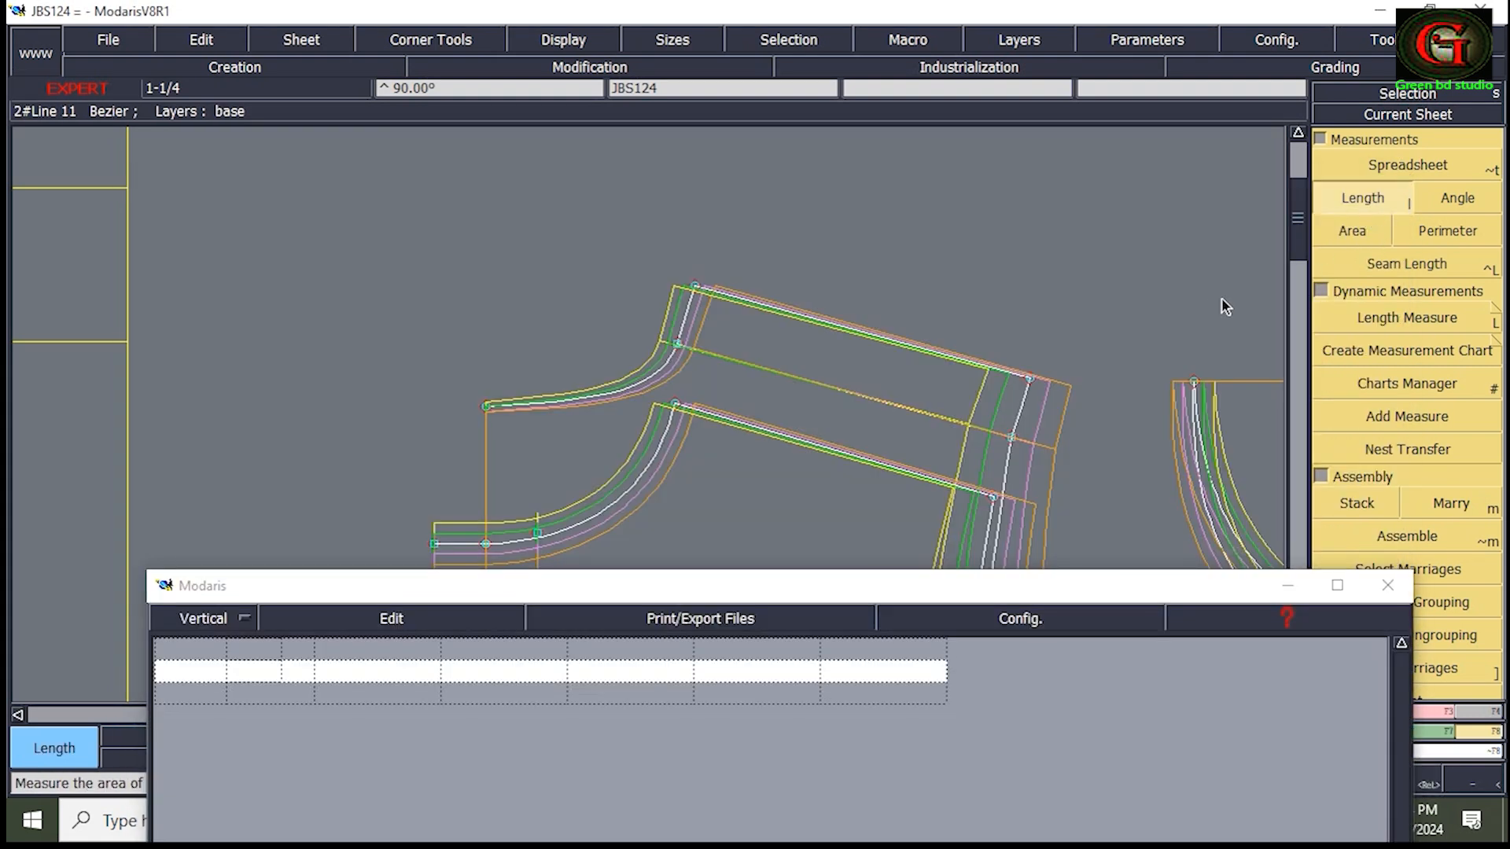
pyautogui.click(676, 408)
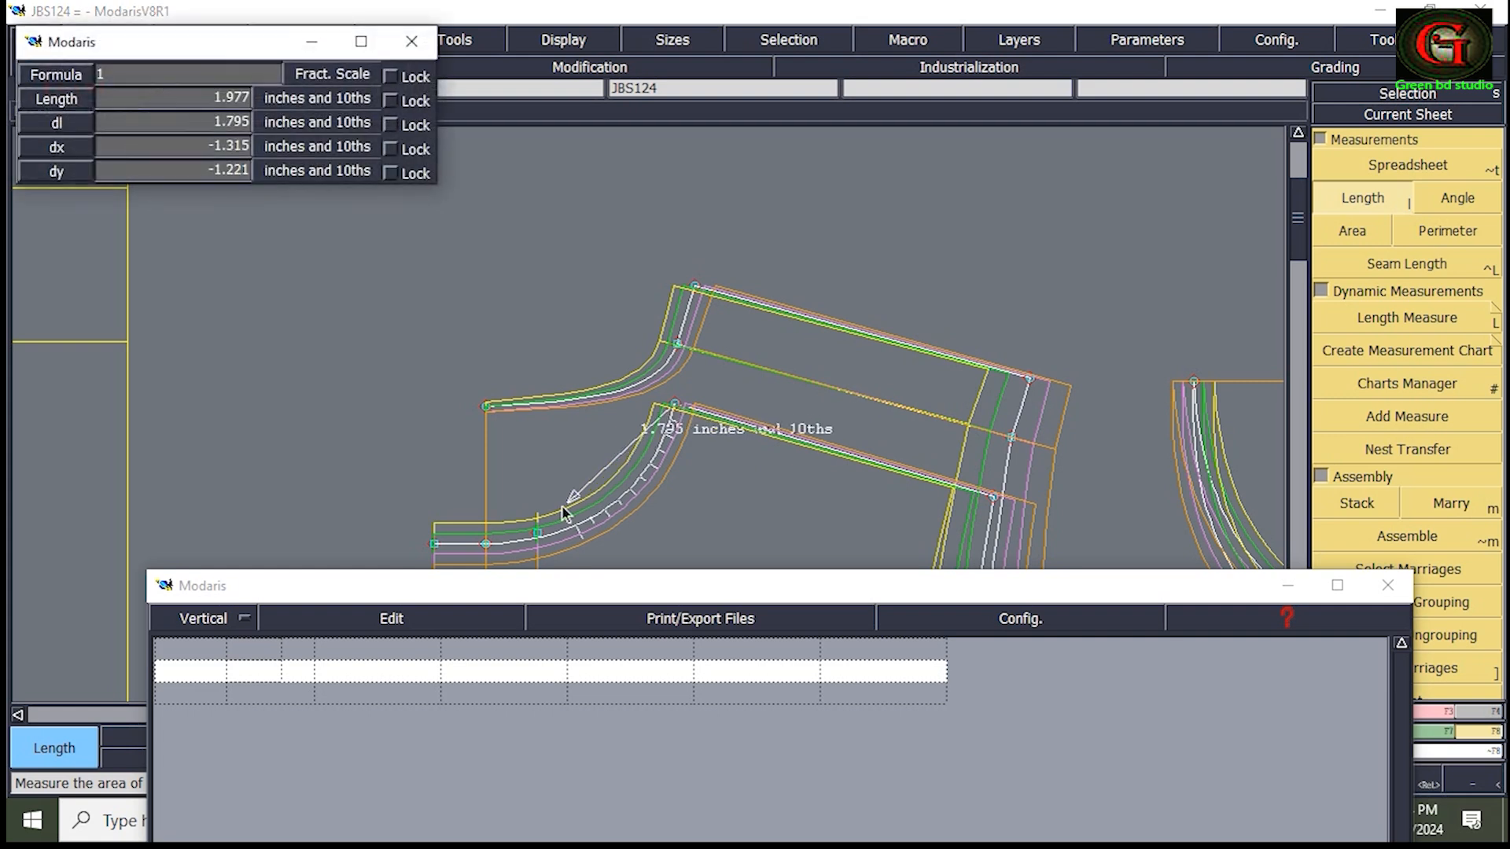
pyautogui.click(487, 543)
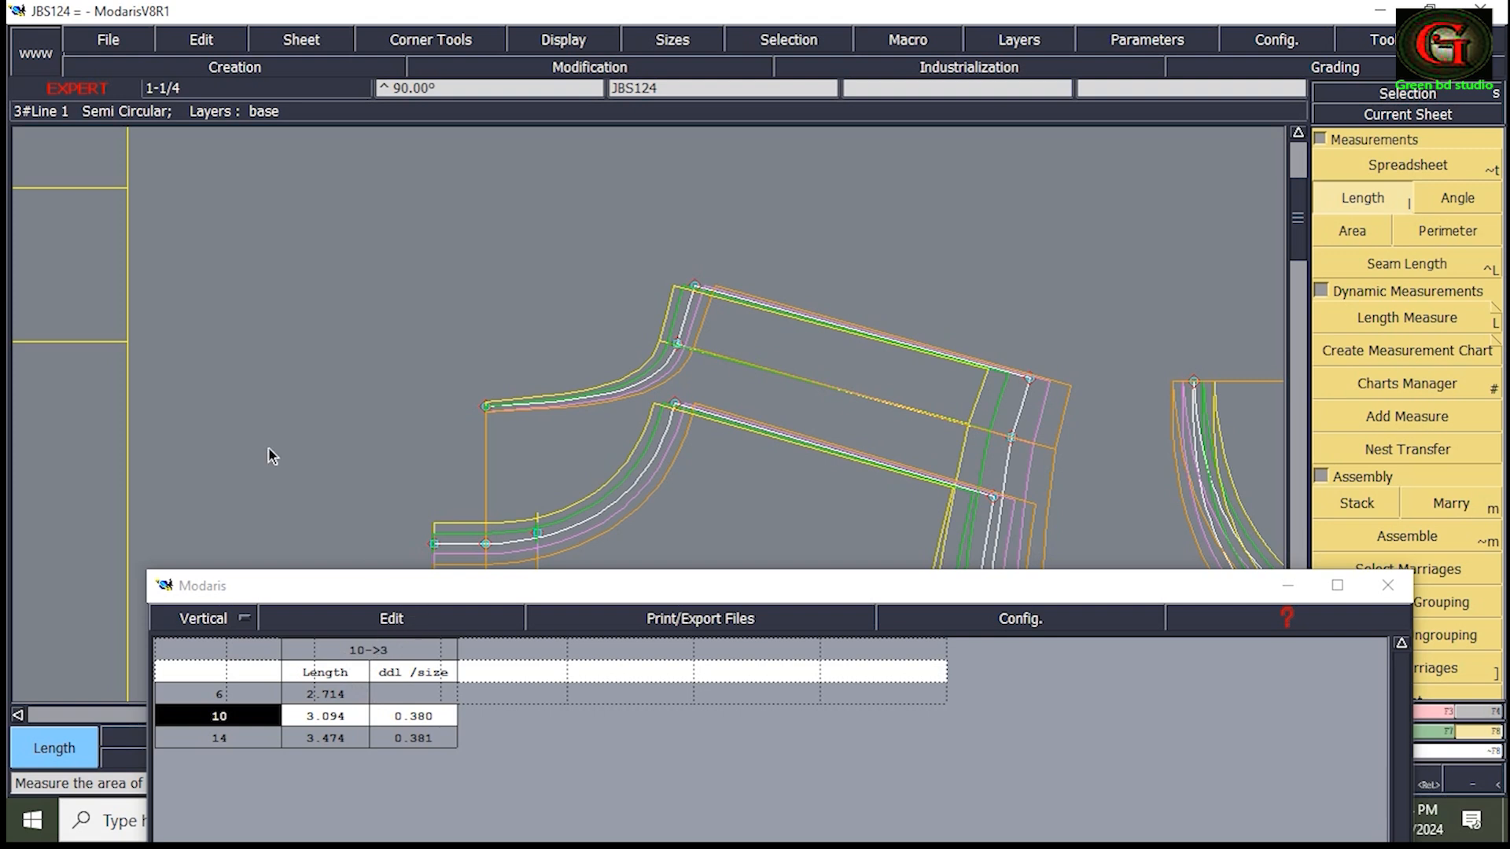
pyautogui.click(408, 621)
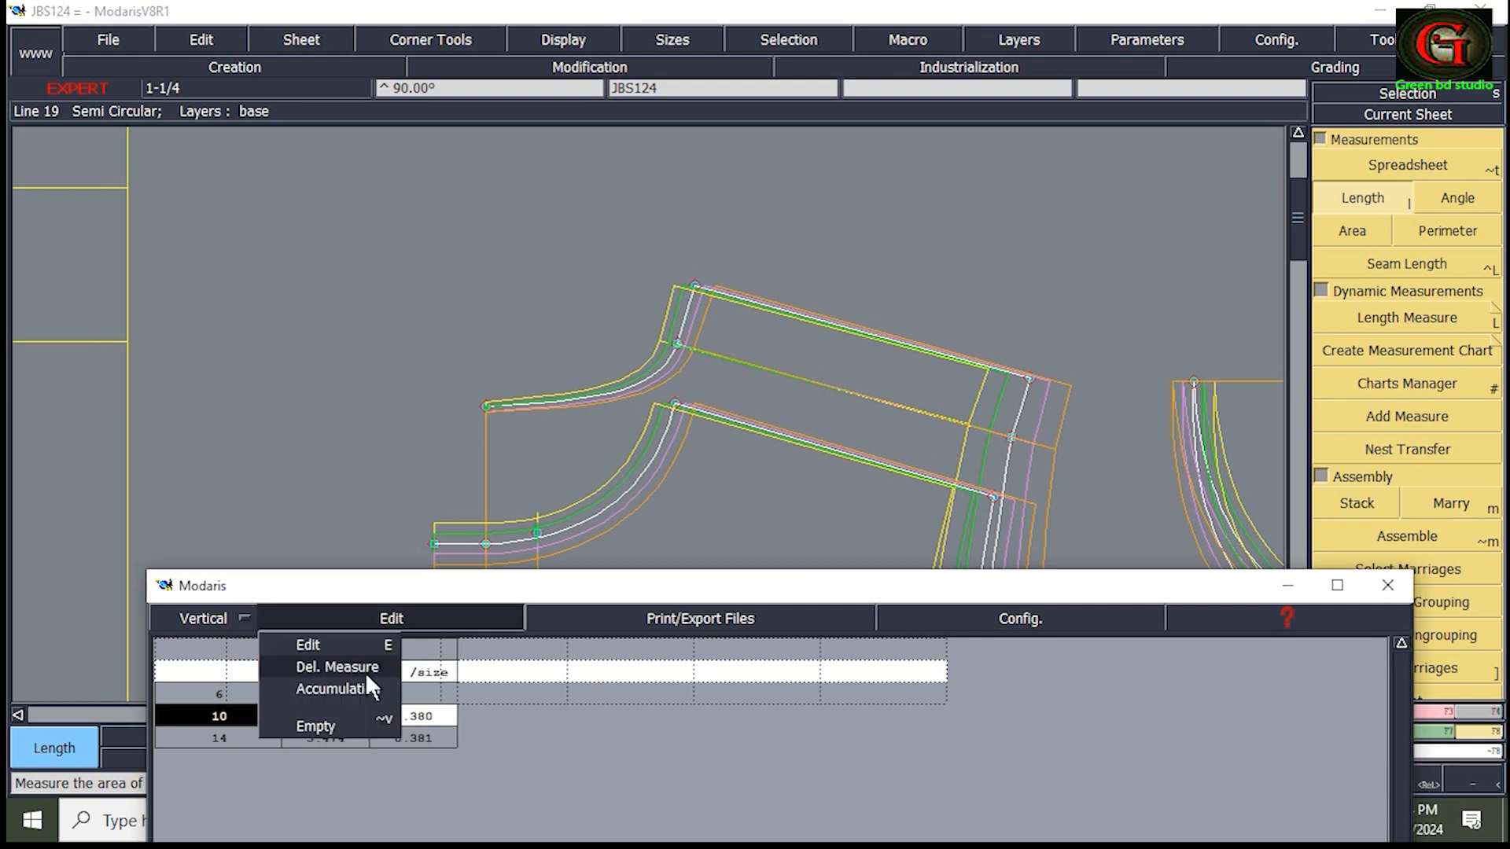
pyautogui.click(328, 722)
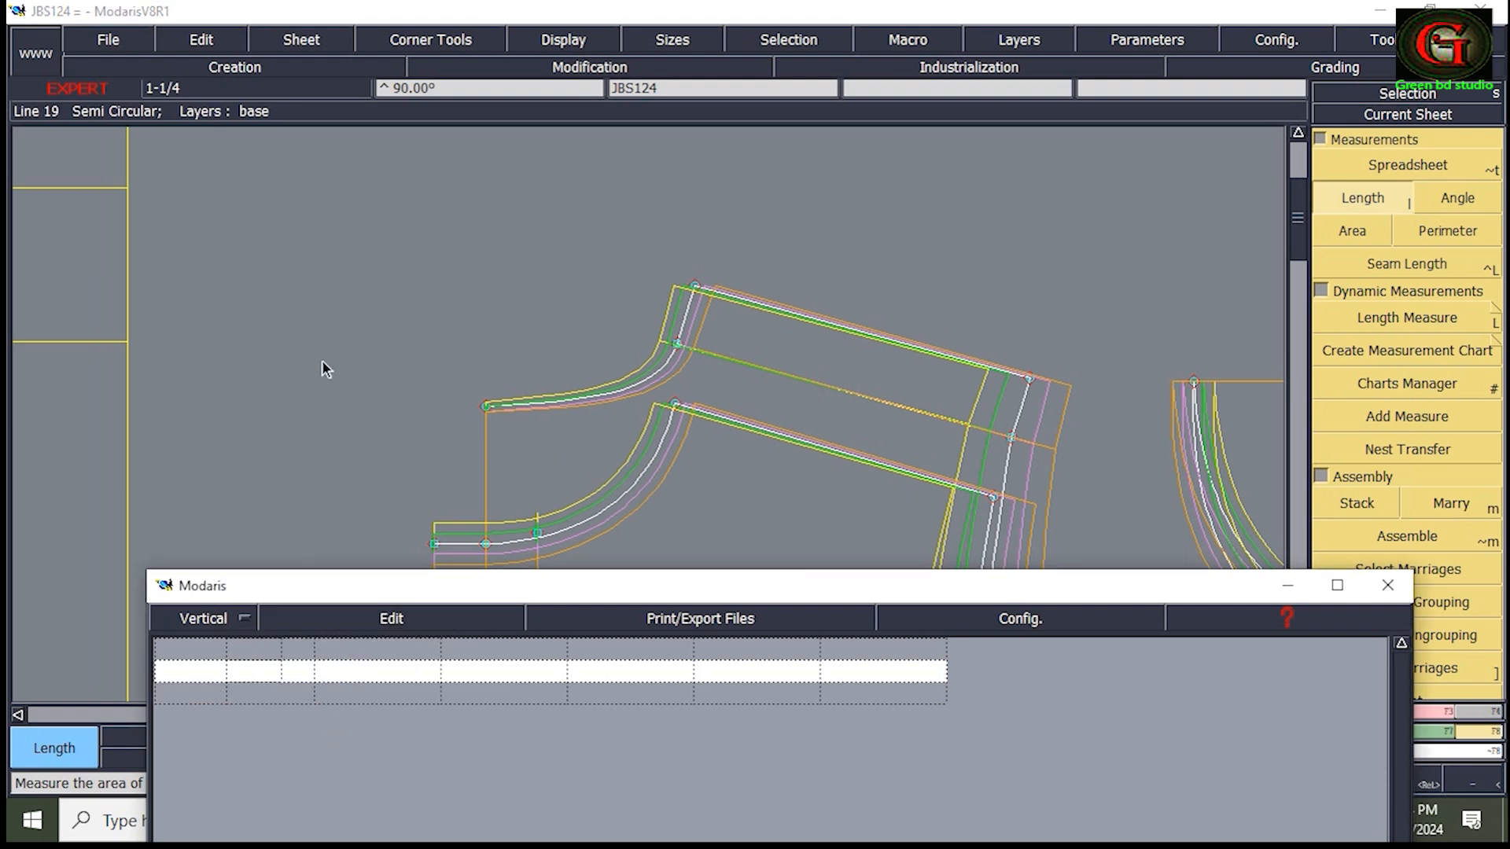
# Step: Measure the front neckline curve and the back neckline curve of the body for all sizes from 6 to 14
pyautogui.press('Home')
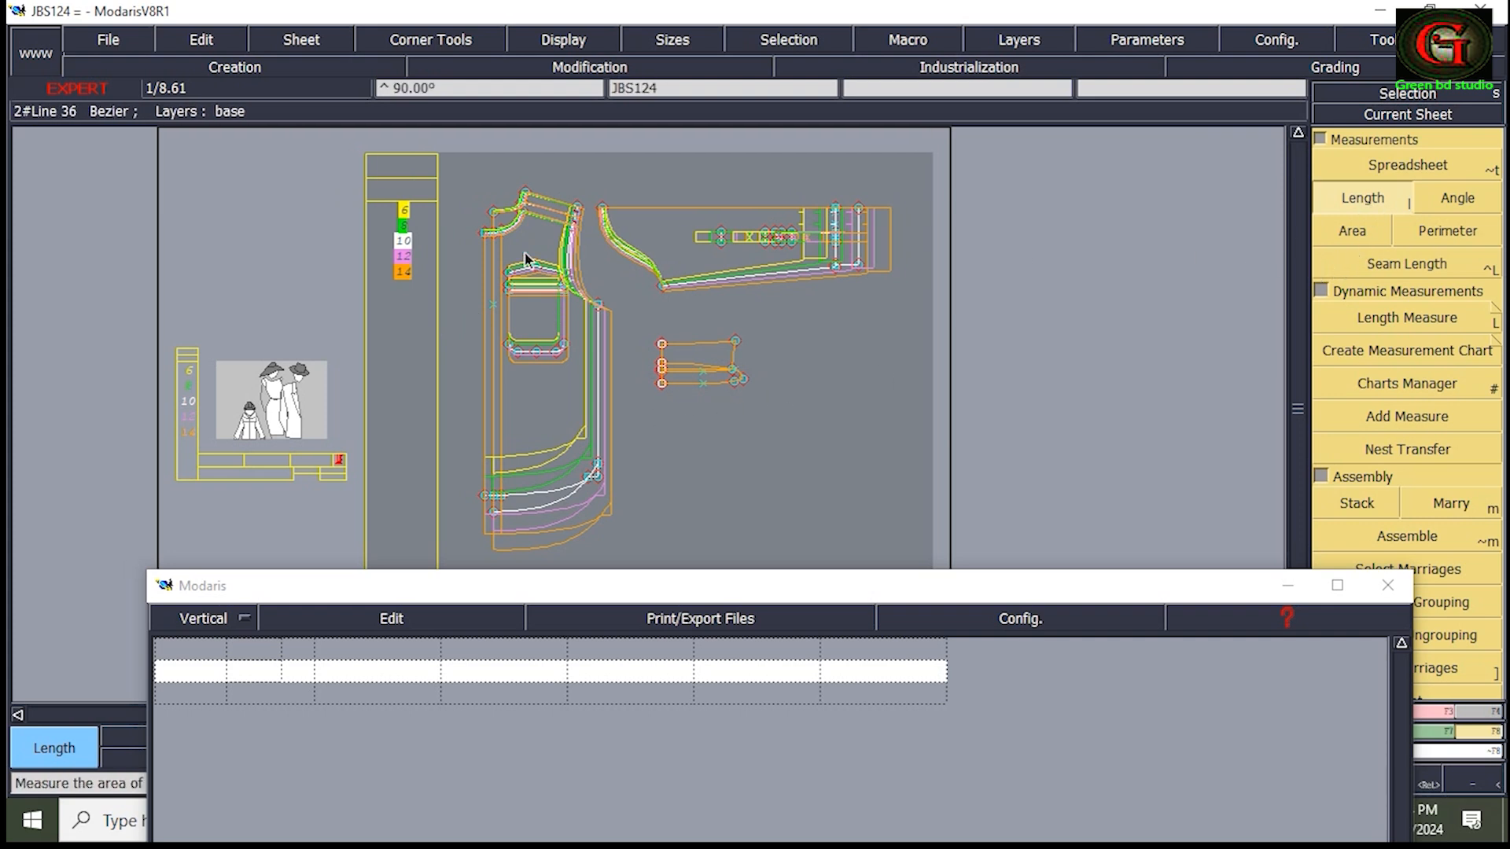
pyautogui.press('z')
pyautogui.moveTo(394, 188); pyautogui.dragTo(590, 332)
pyautogui.click(774, 351)
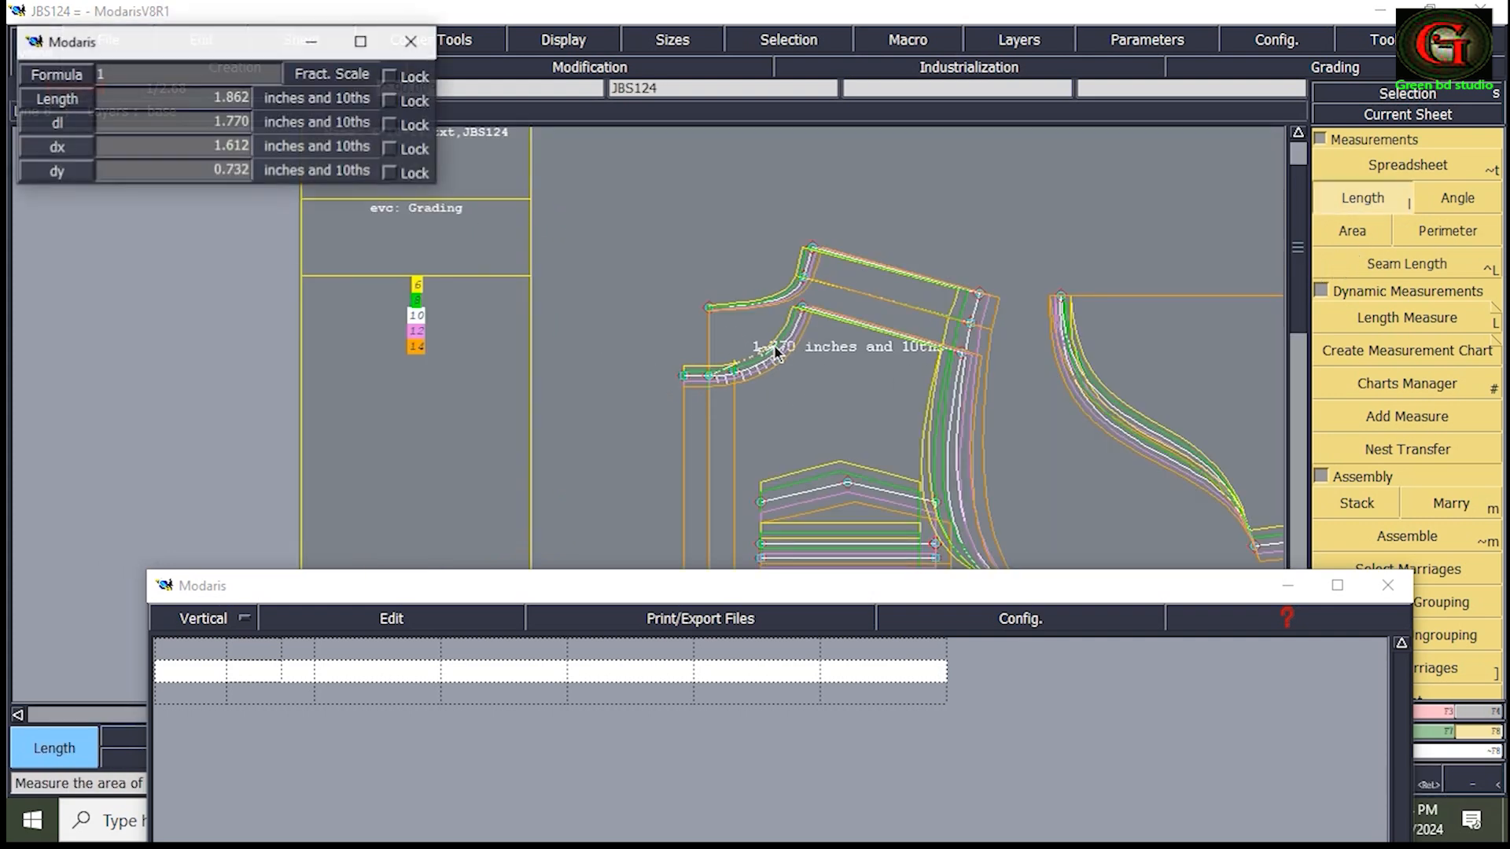
pyautogui.click(802, 309)
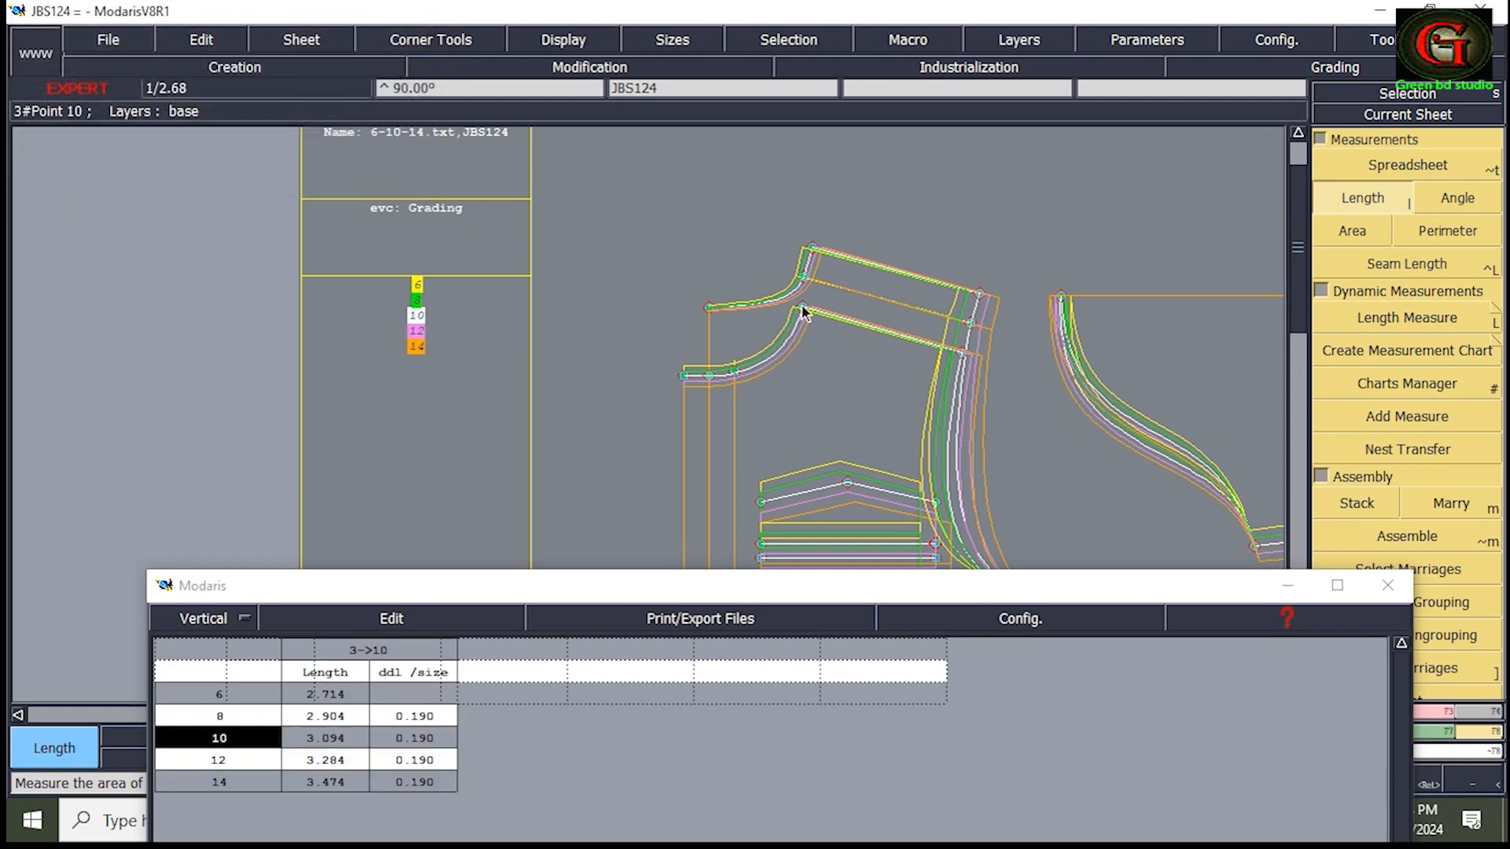
pyautogui.click(813, 250)
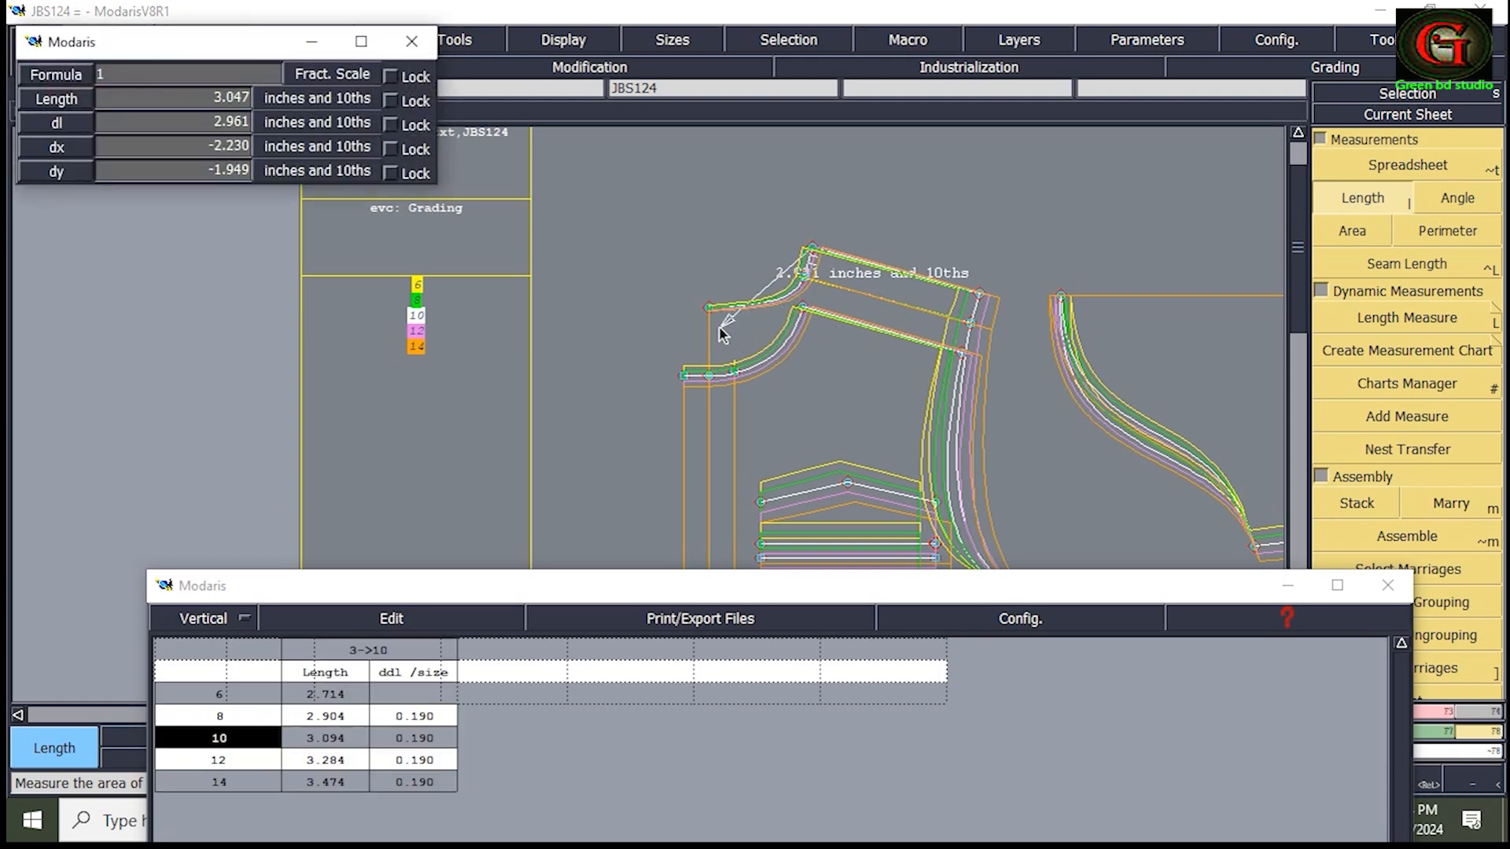
pyautogui.click(710, 308)
# Step: Measure the short front extension at the neckline and accumulate the three neckline lengths in the spreadsheet
pyautogui.click(684, 376)
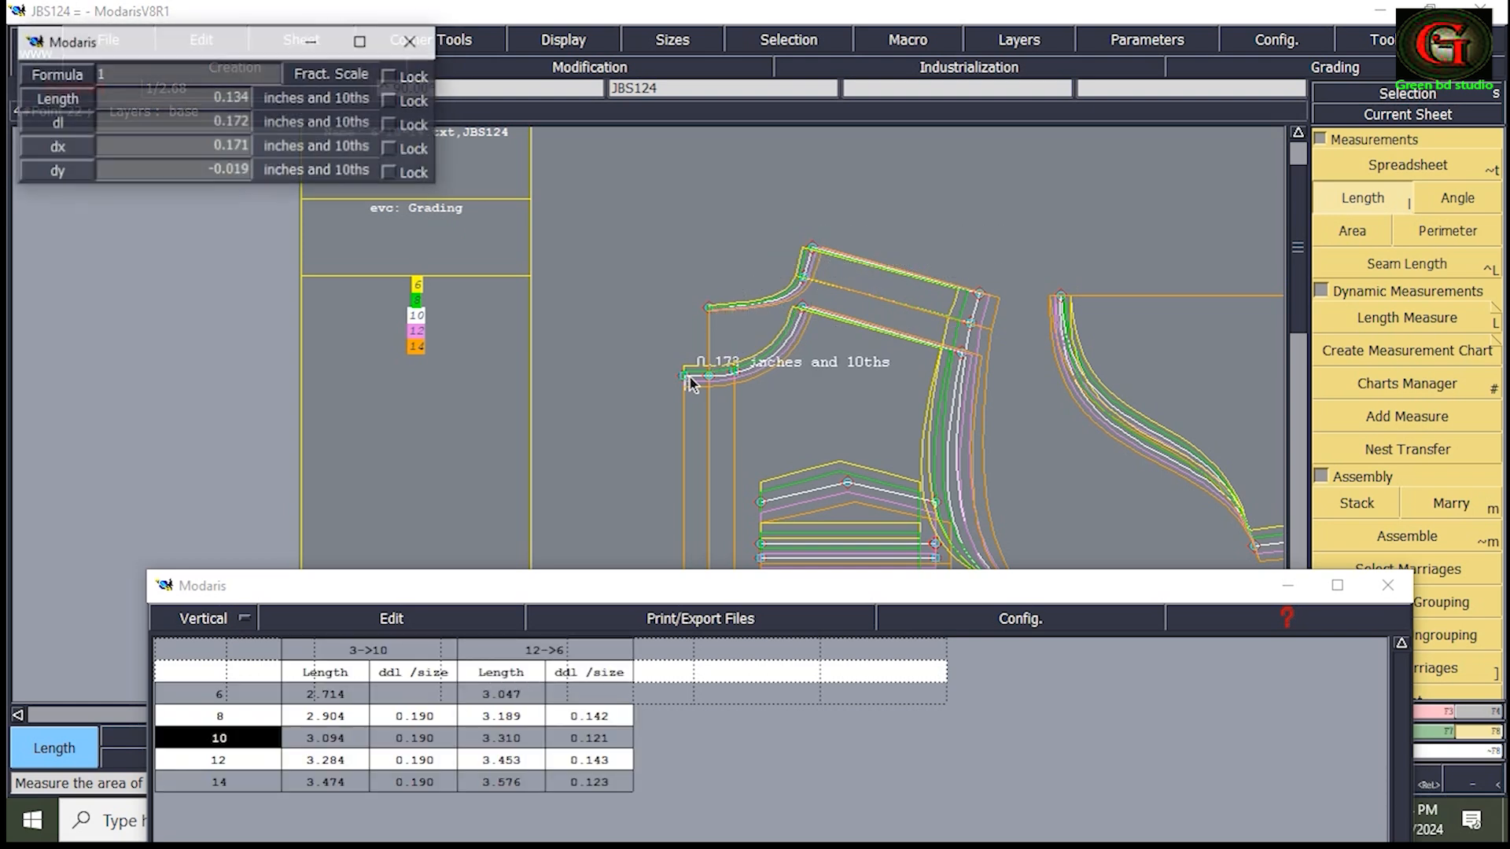
pyautogui.click(707, 375)
pyautogui.click(391, 618)
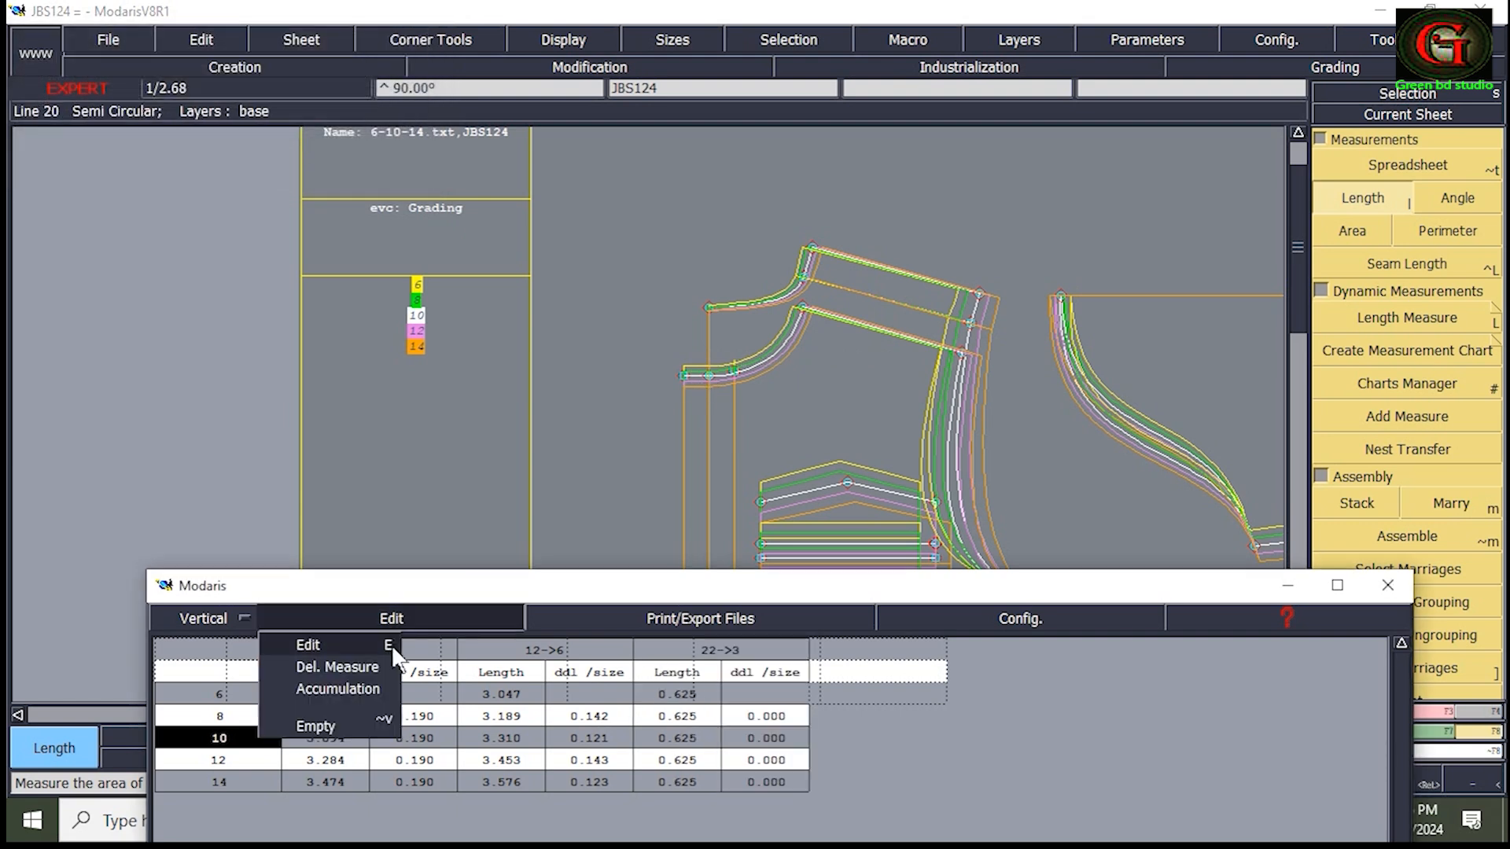
pyautogui.click(330, 688)
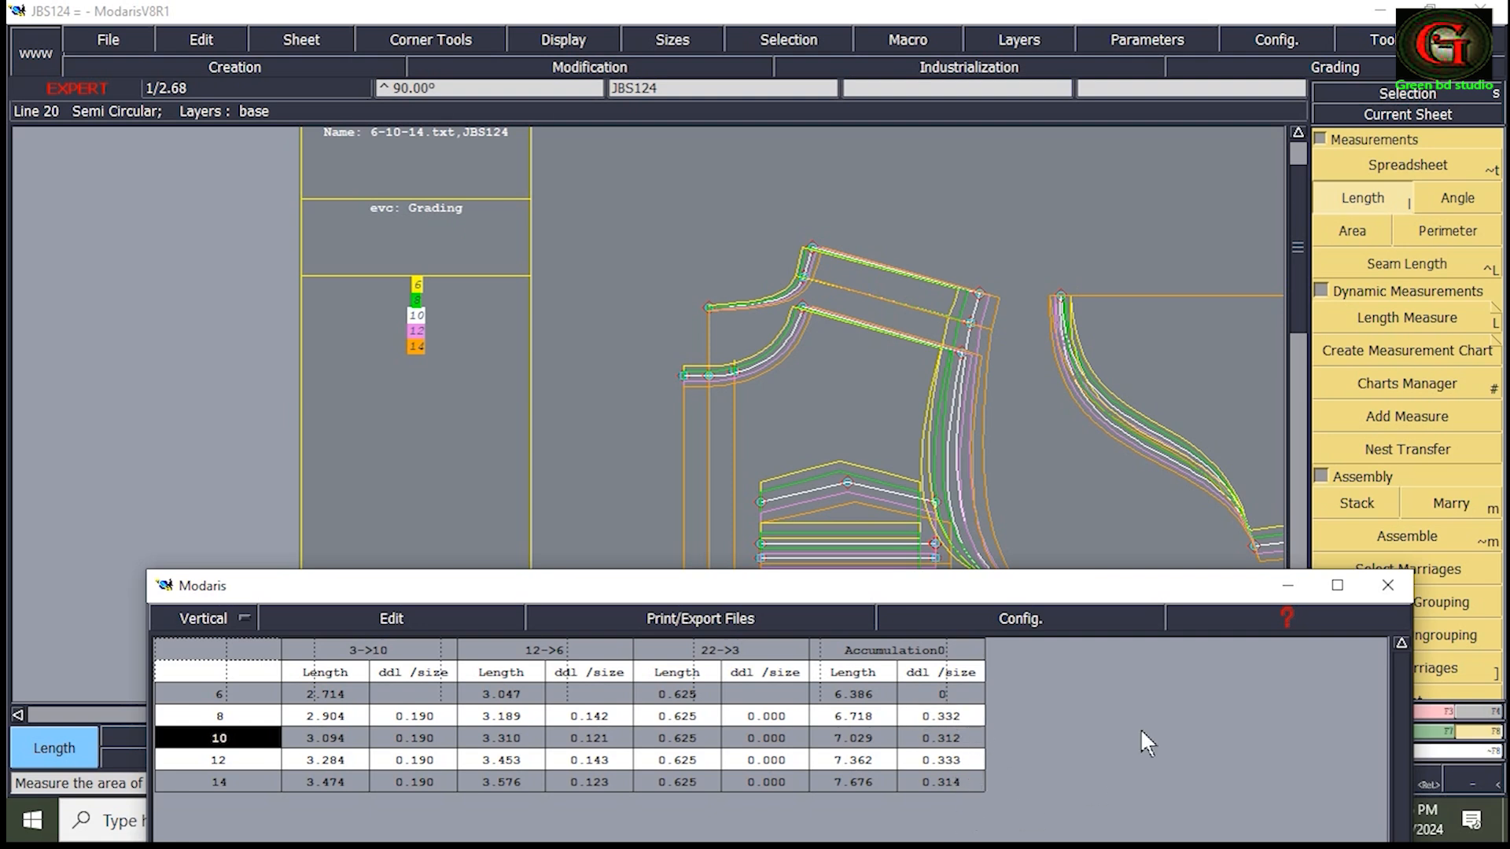
# Step: Open the grading table of the collar band's front tip point and set its ddy increment between sizes 12 and 14 to 0.314
pyautogui.moveTo(975, 597); pyautogui.dragTo(597, 487)
pyautogui.press('Home')
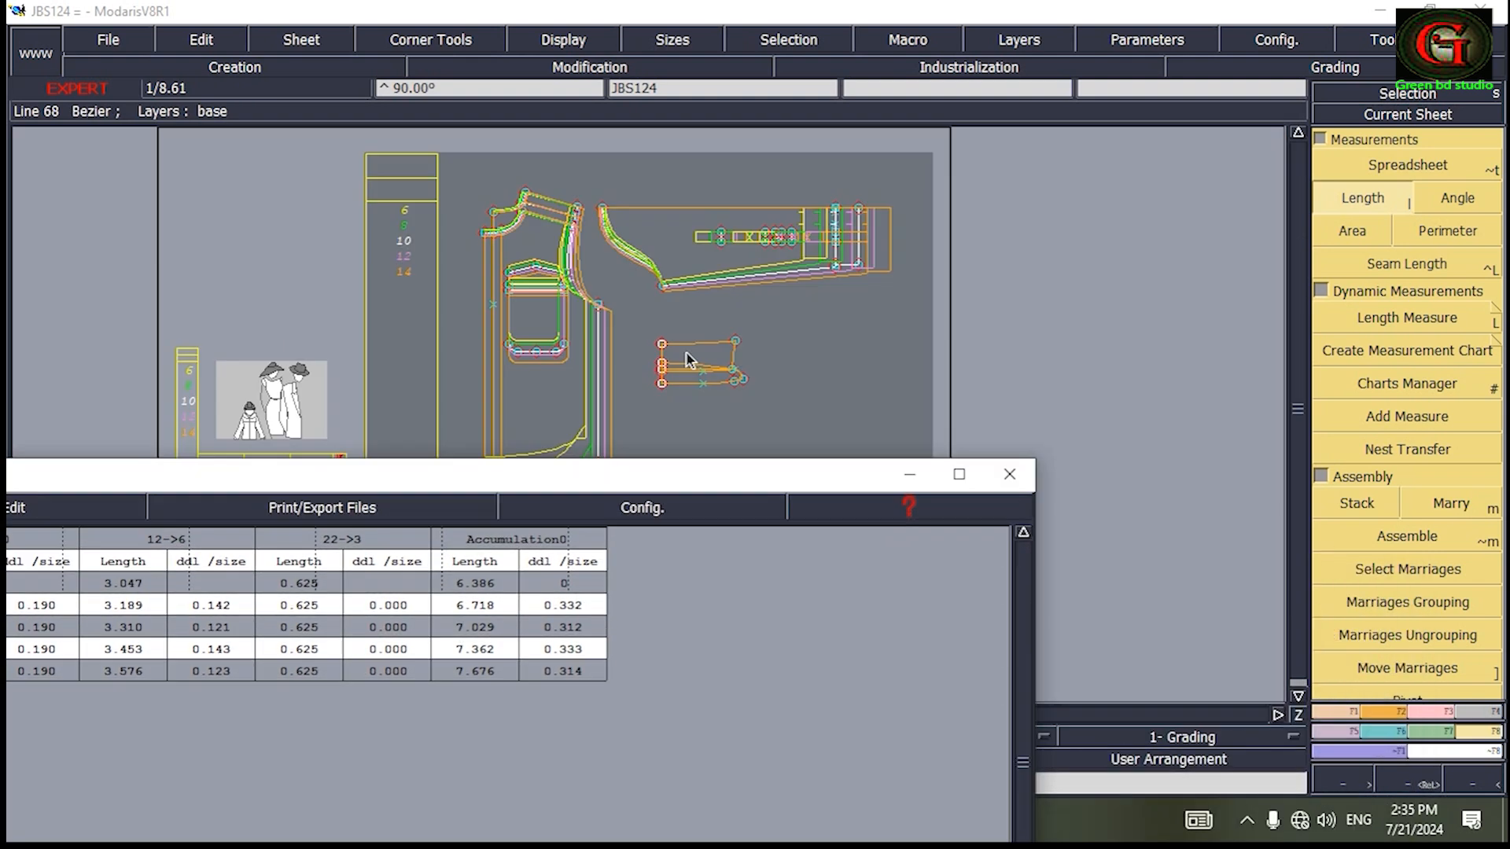
pyautogui.press('Return')
pyautogui.moveTo(618, 312); pyautogui.dragTo(761, 404)
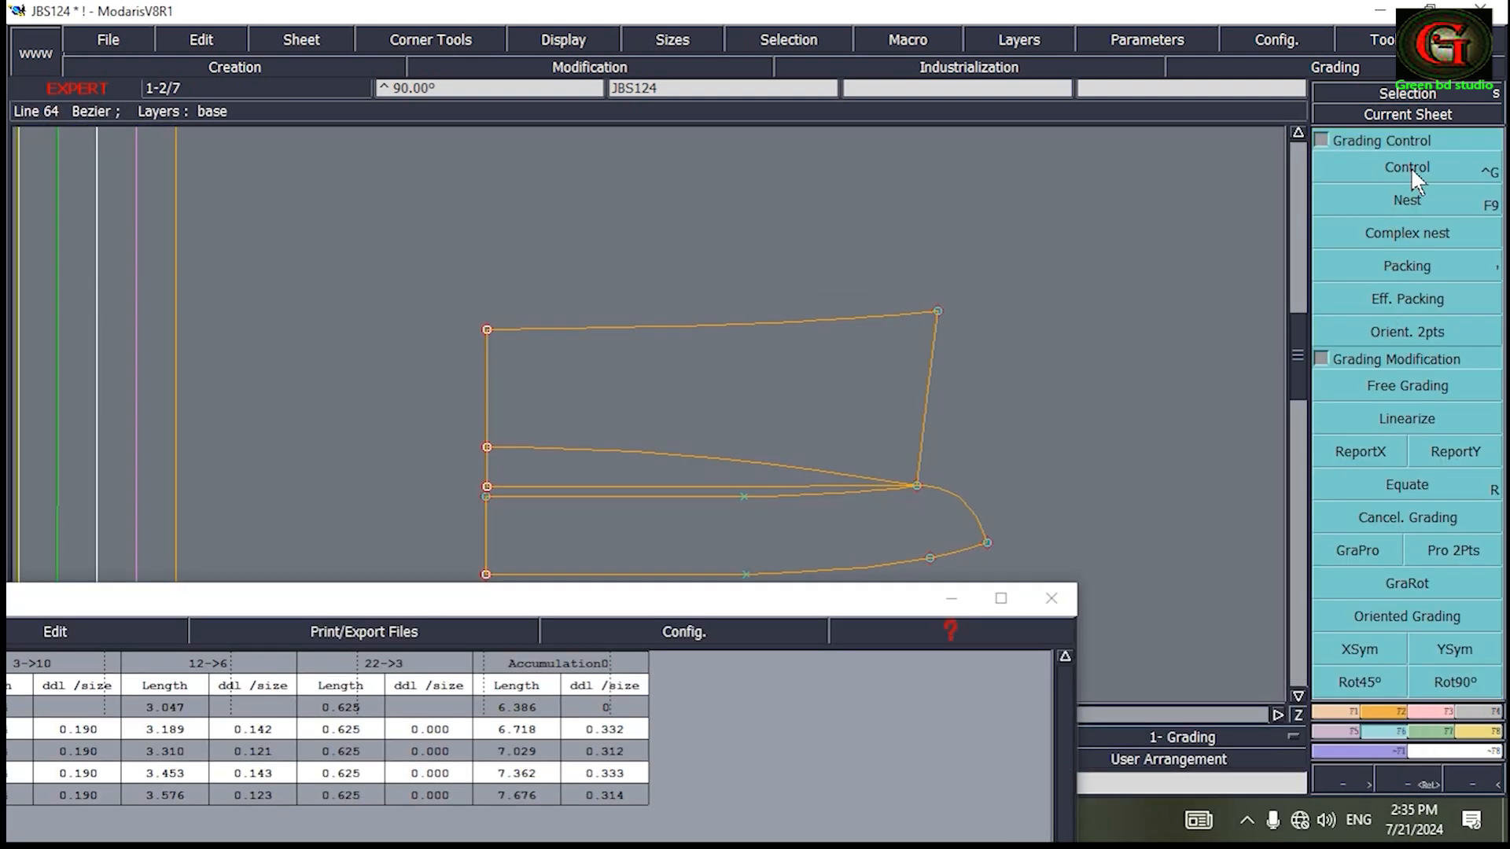
pyautogui.click(1413, 167)
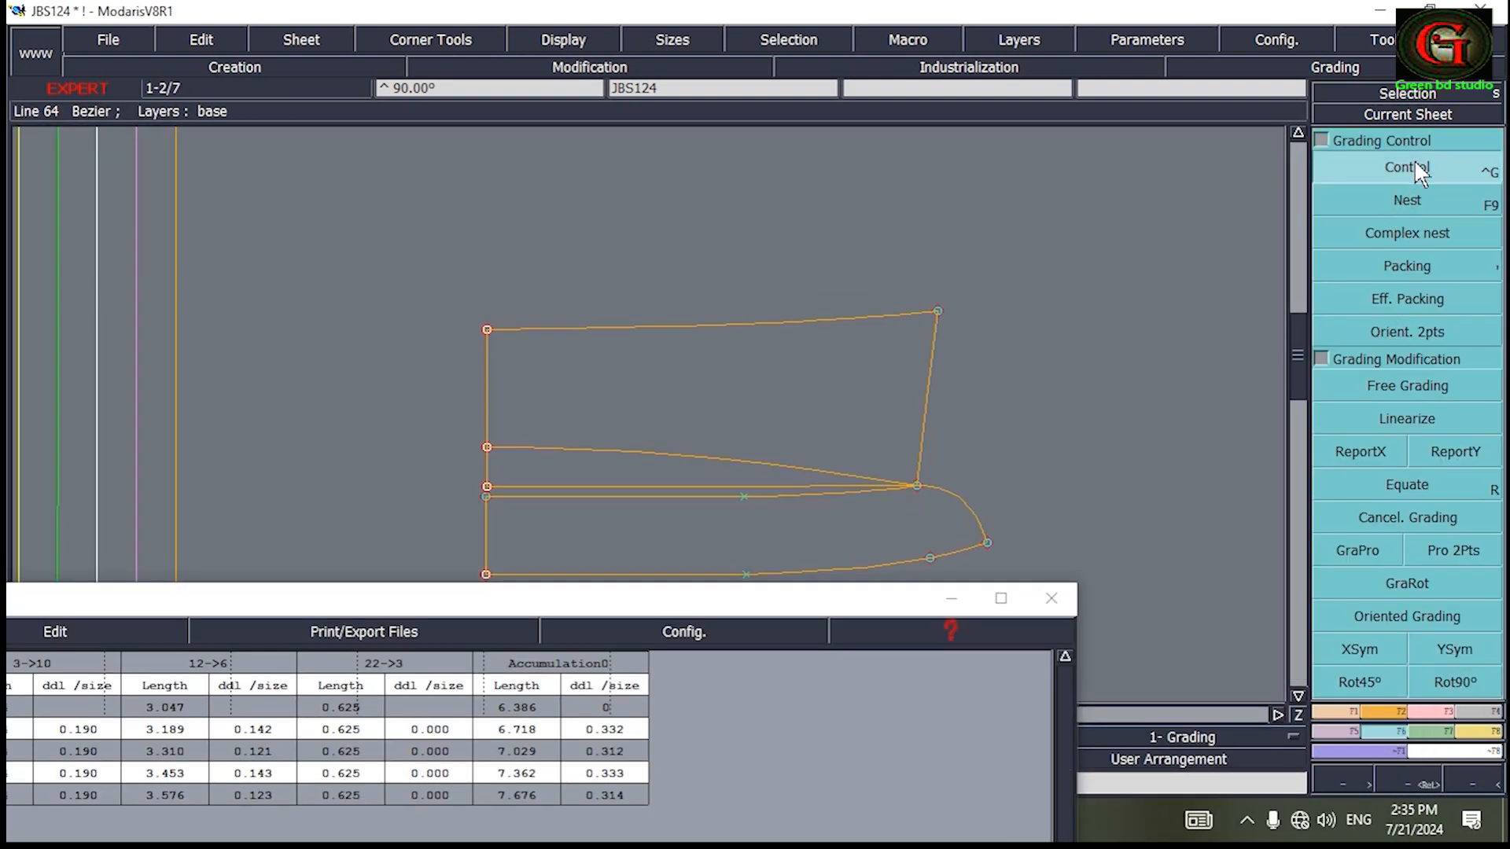
pyautogui.click(988, 543)
pyautogui.click(1267, 181)
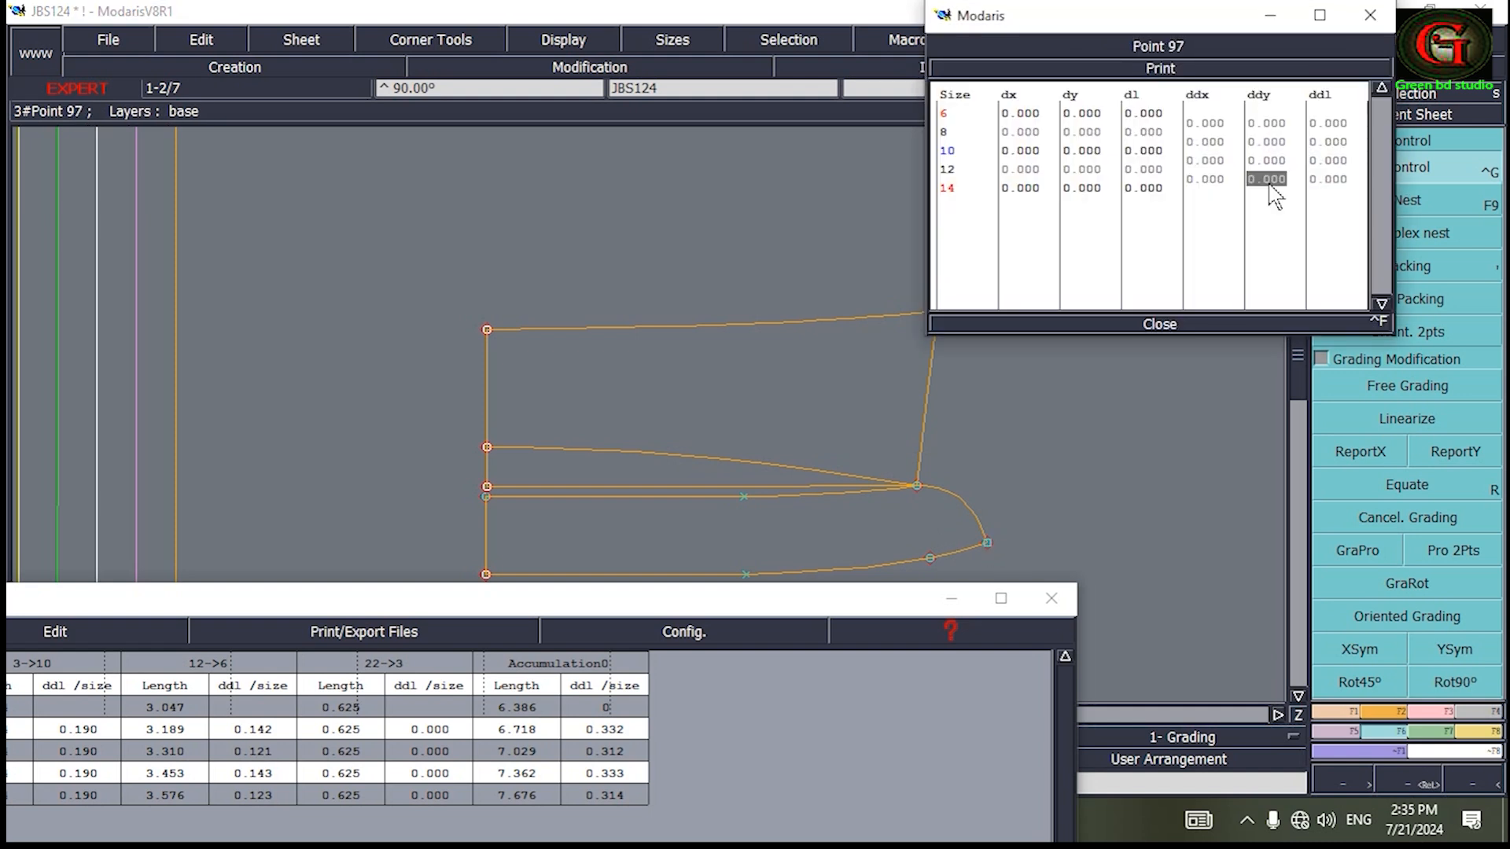
pyautogui.write('.314')
pyautogui.press('Return')
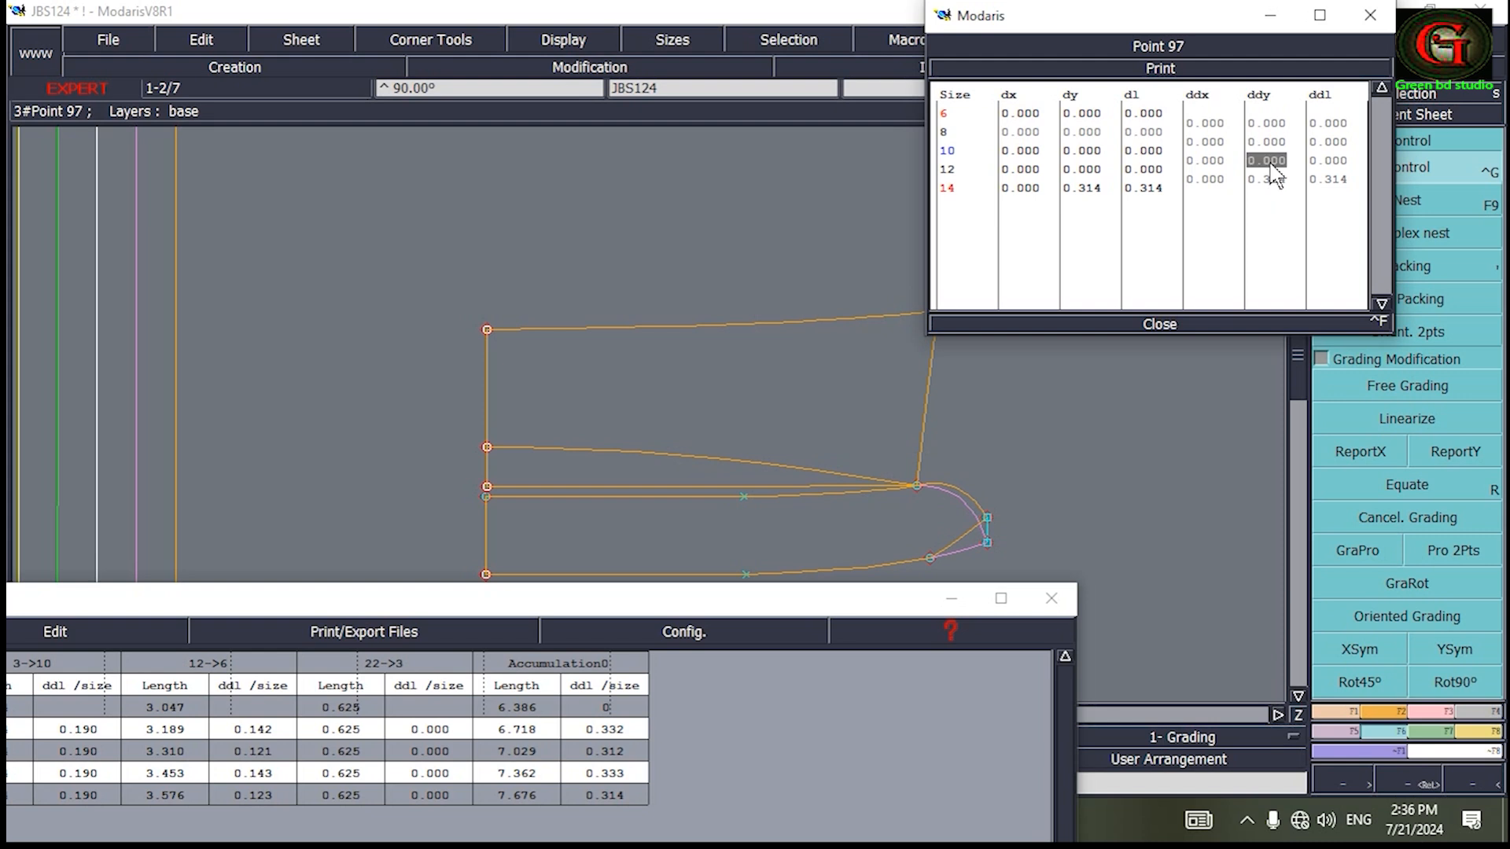
# Step: Set the tip point's other ddy increments to 0.333 for sizes 10–12, 0.312 for 8–10 and 0.332 for 6–8
pyautogui.write('.')
pyautogui.click(1276, 143)
pyautogui.write('.')
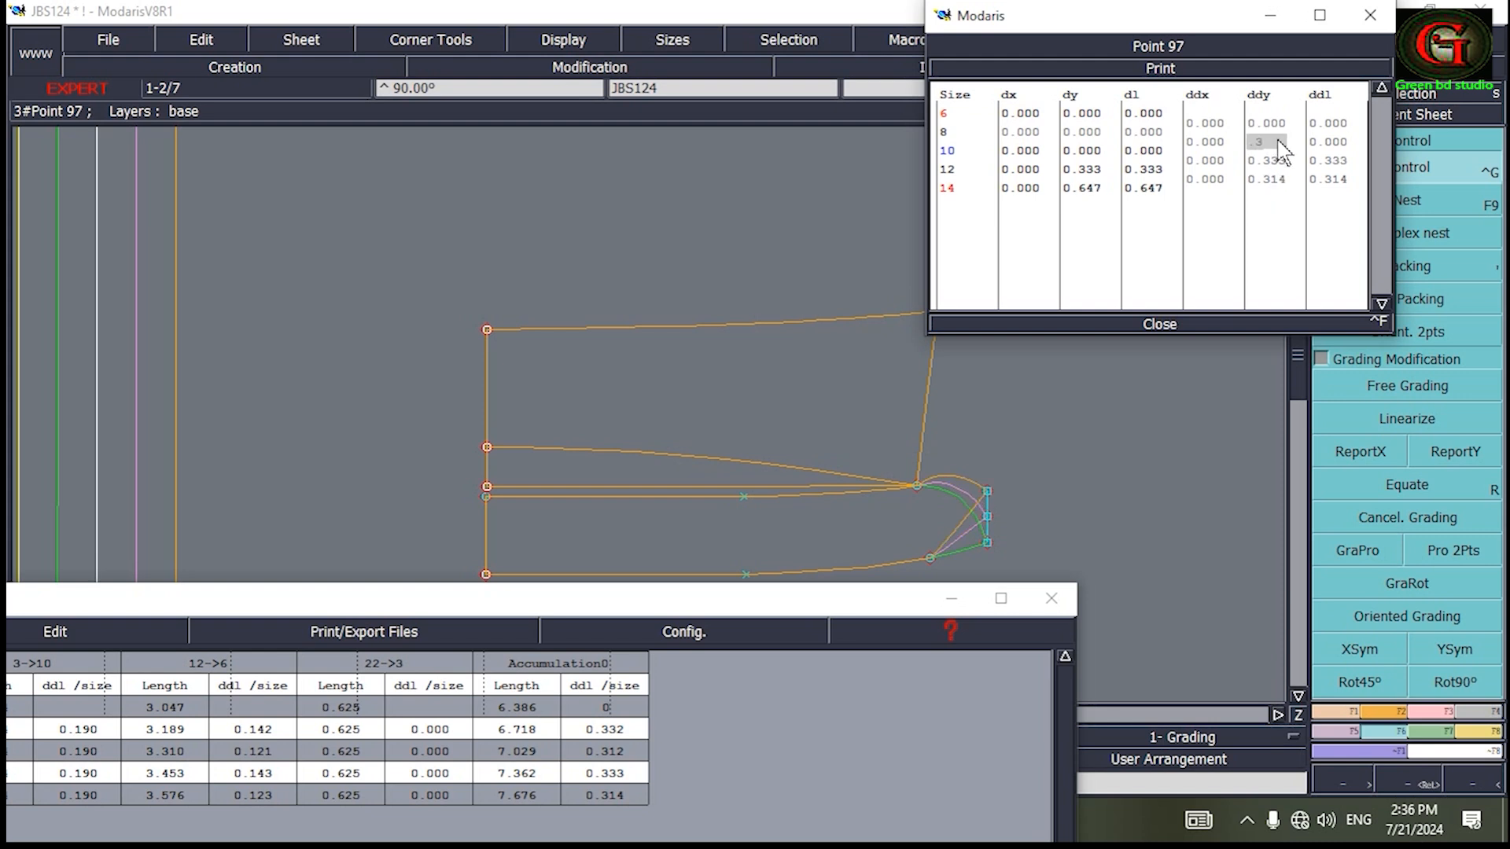
pyautogui.write('312')
pyautogui.press('Return')
pyautogui.click(1275, 123)
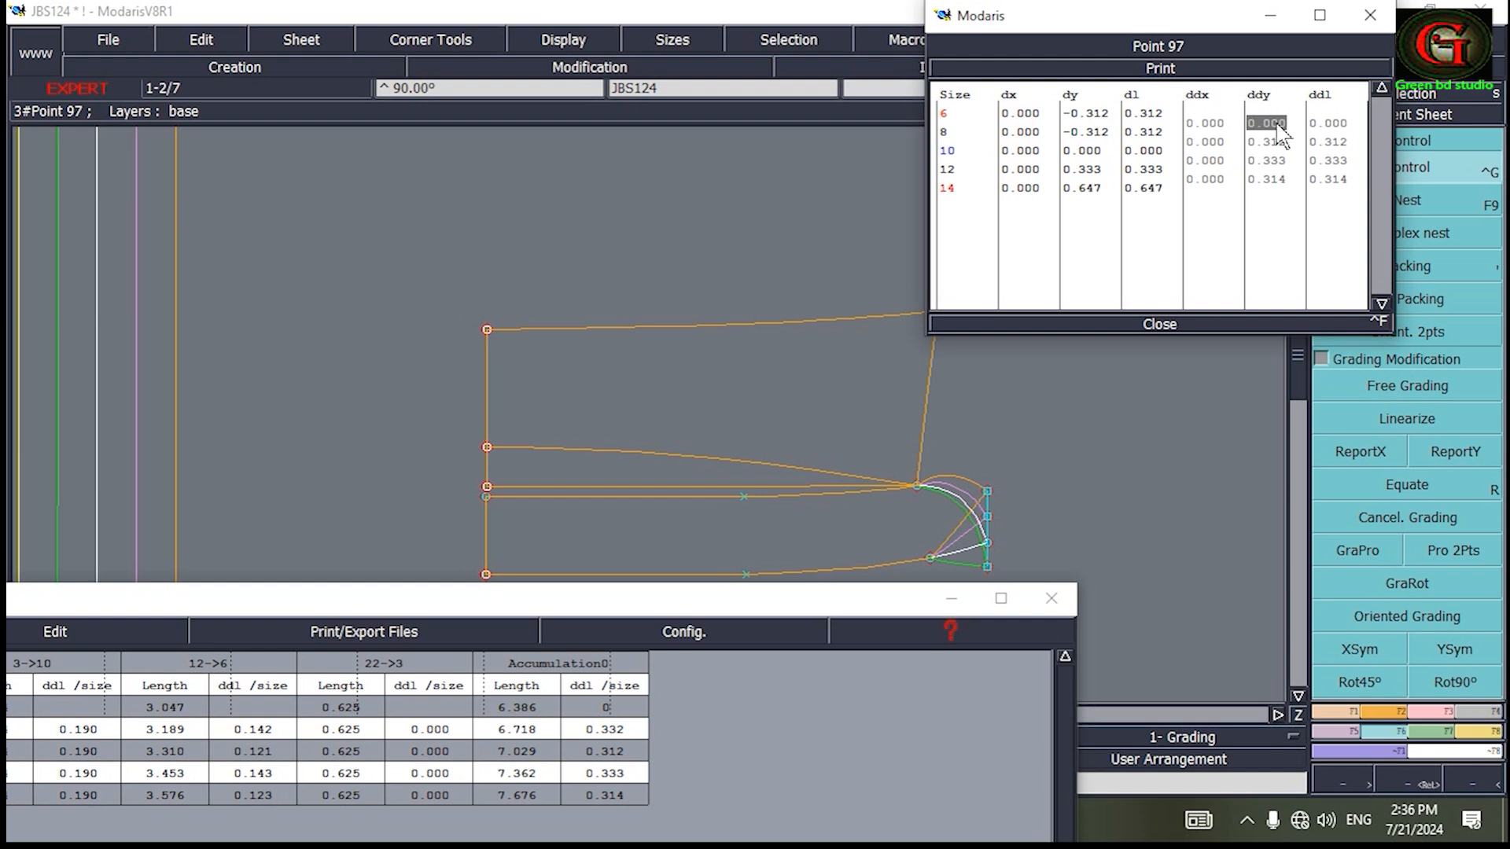
pyautogui.write('.332')
pyautogui.press('Return')
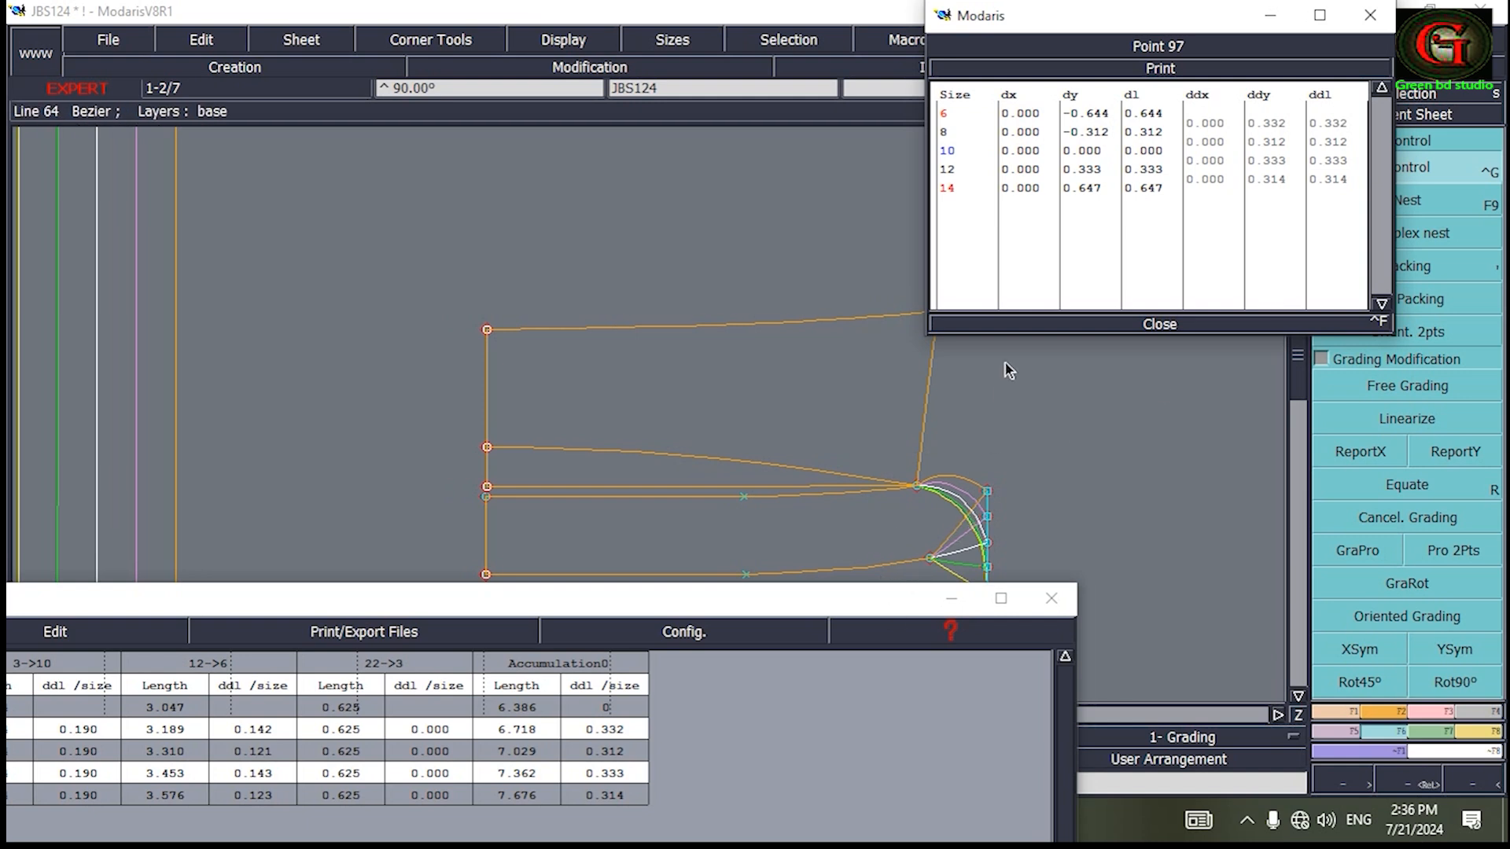
# Step: Enter 0.000, 0.312, 0.333 and 0.314 as the tip point's ddx increments, reset its ddy increments to zero and close the grading table
pyautogui.moveTo(1215, 123); pyautogui.dragTo(1223, 175)
pyautogui.write('0.000 0.312 0.333 0.314')
pyautogui.moveTo(1277, 124); pyautogui.dragTo(1277, 173)
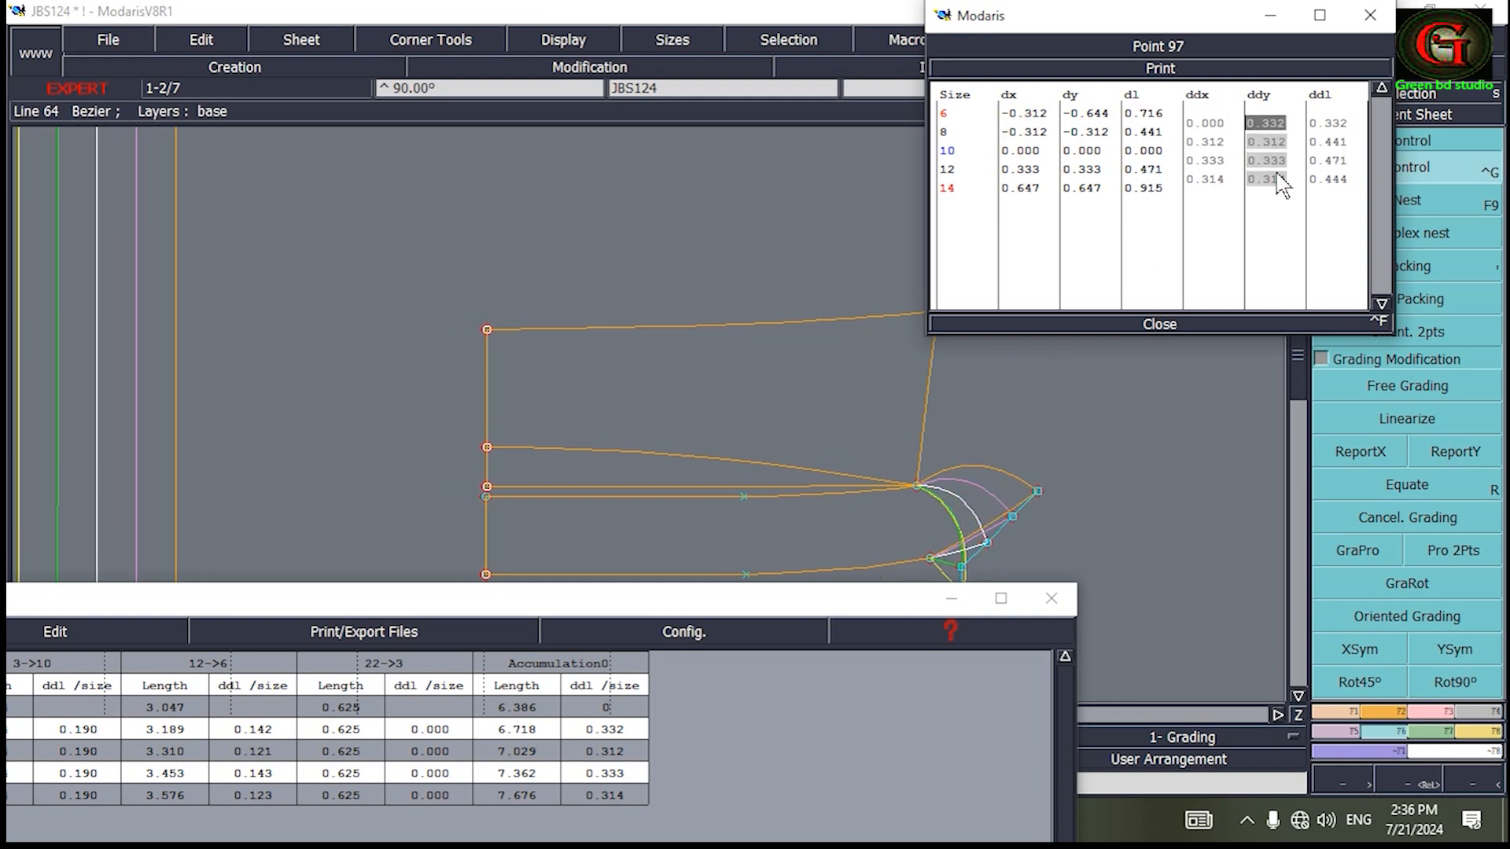
pyautogui.hotkey('ctrl', 'v')
pyautogui.hotkey('ctrl', 'f')
# Step: Apply GraPro proportional grading along the collar band's lower edge, from the front tip to the centre back point
pyautogui.click(1344, 550)
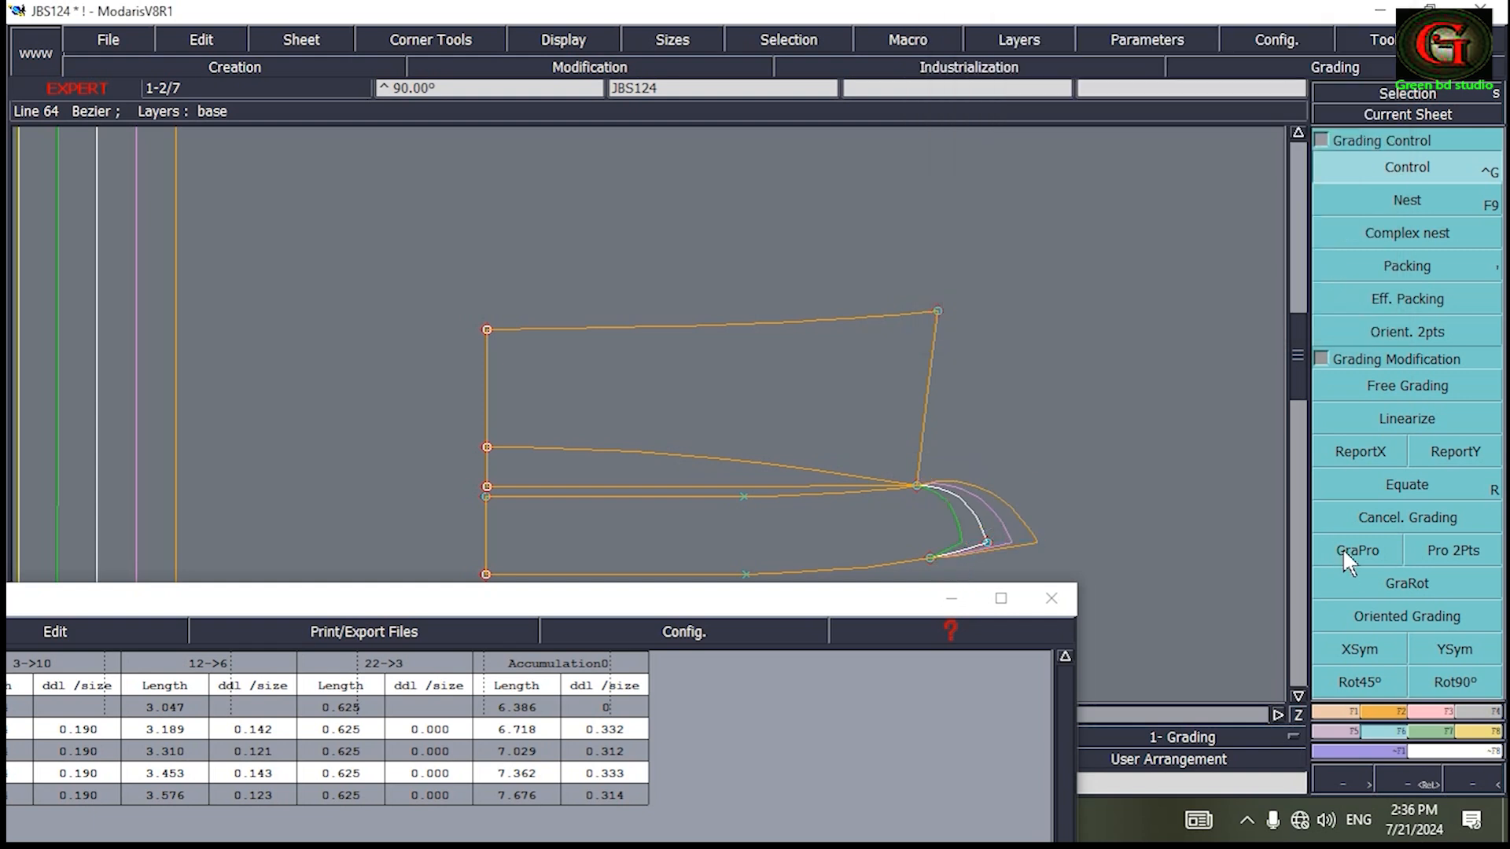
pyautogui.click(987, 543)
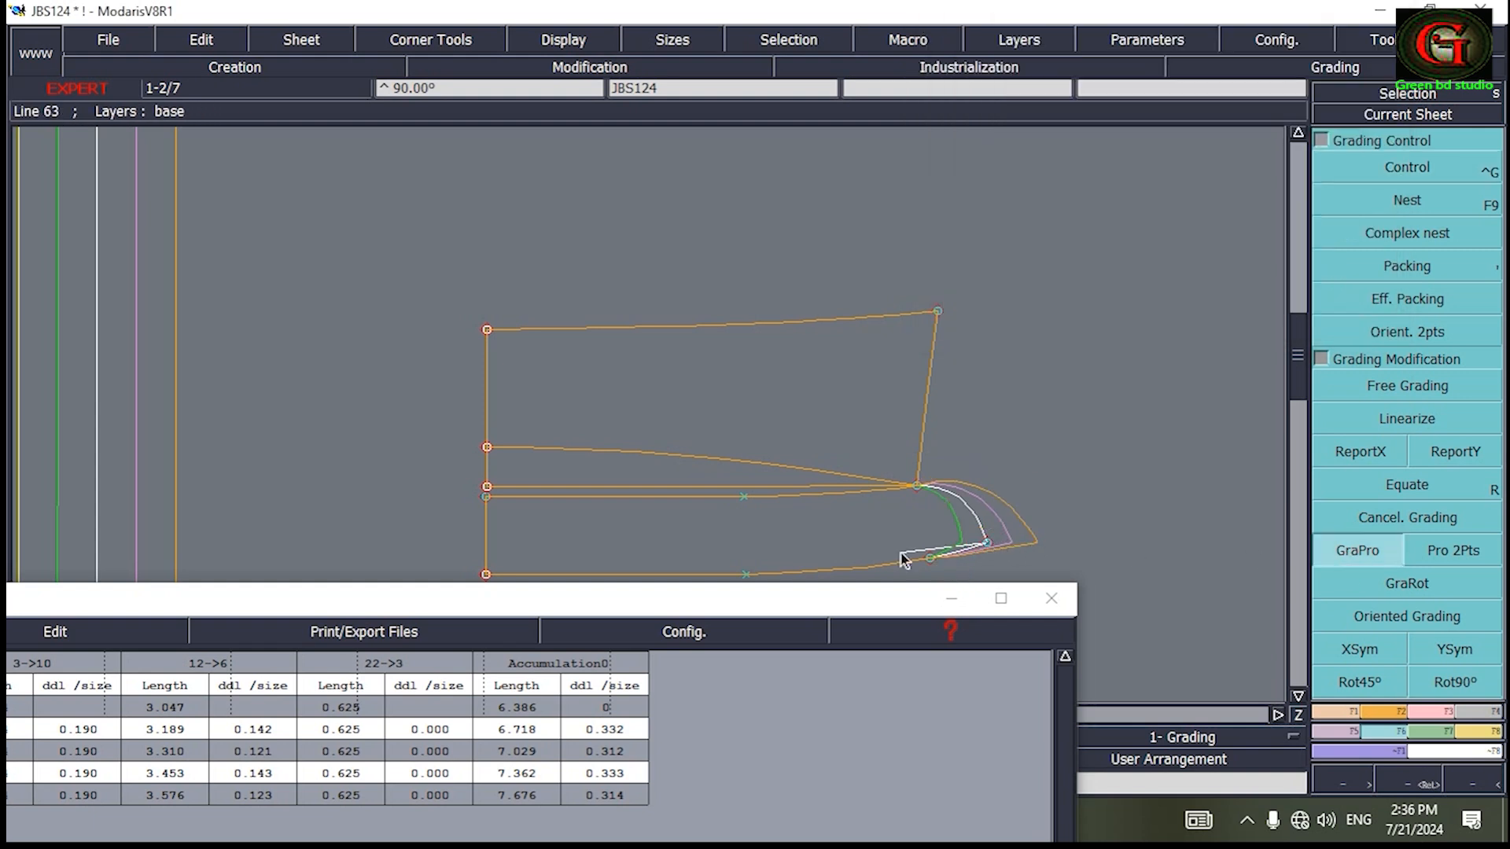
pyautogui.click(487, 575)
# Step: Measure both segments of the collar band's lower edge and accumulate their lengths in the spreadsheet
pyautogui.press('F8')
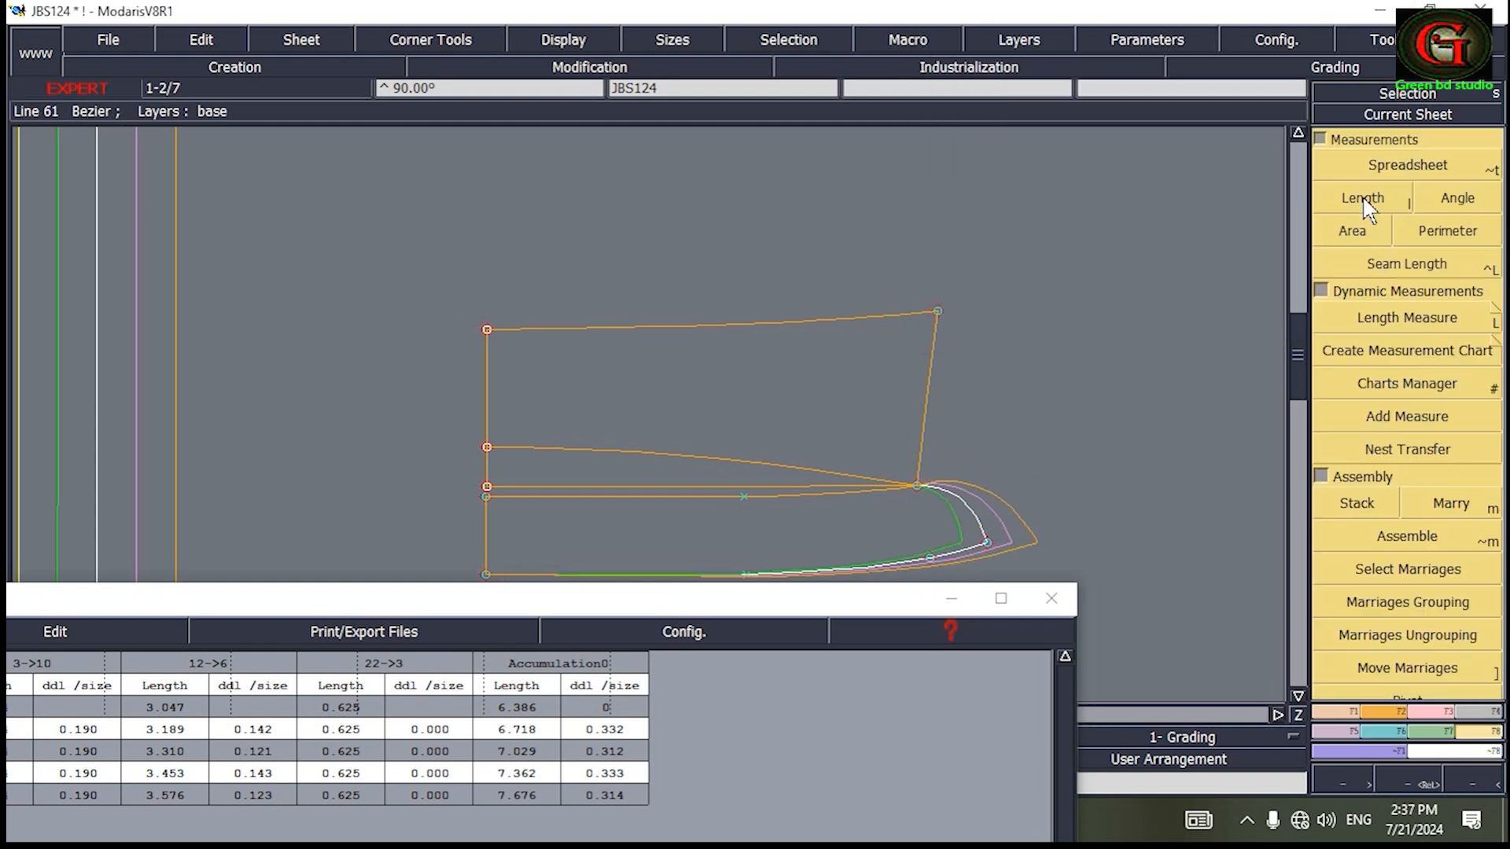
pyautogui.click(1363, 200)
pyautogui.click(485, 574)
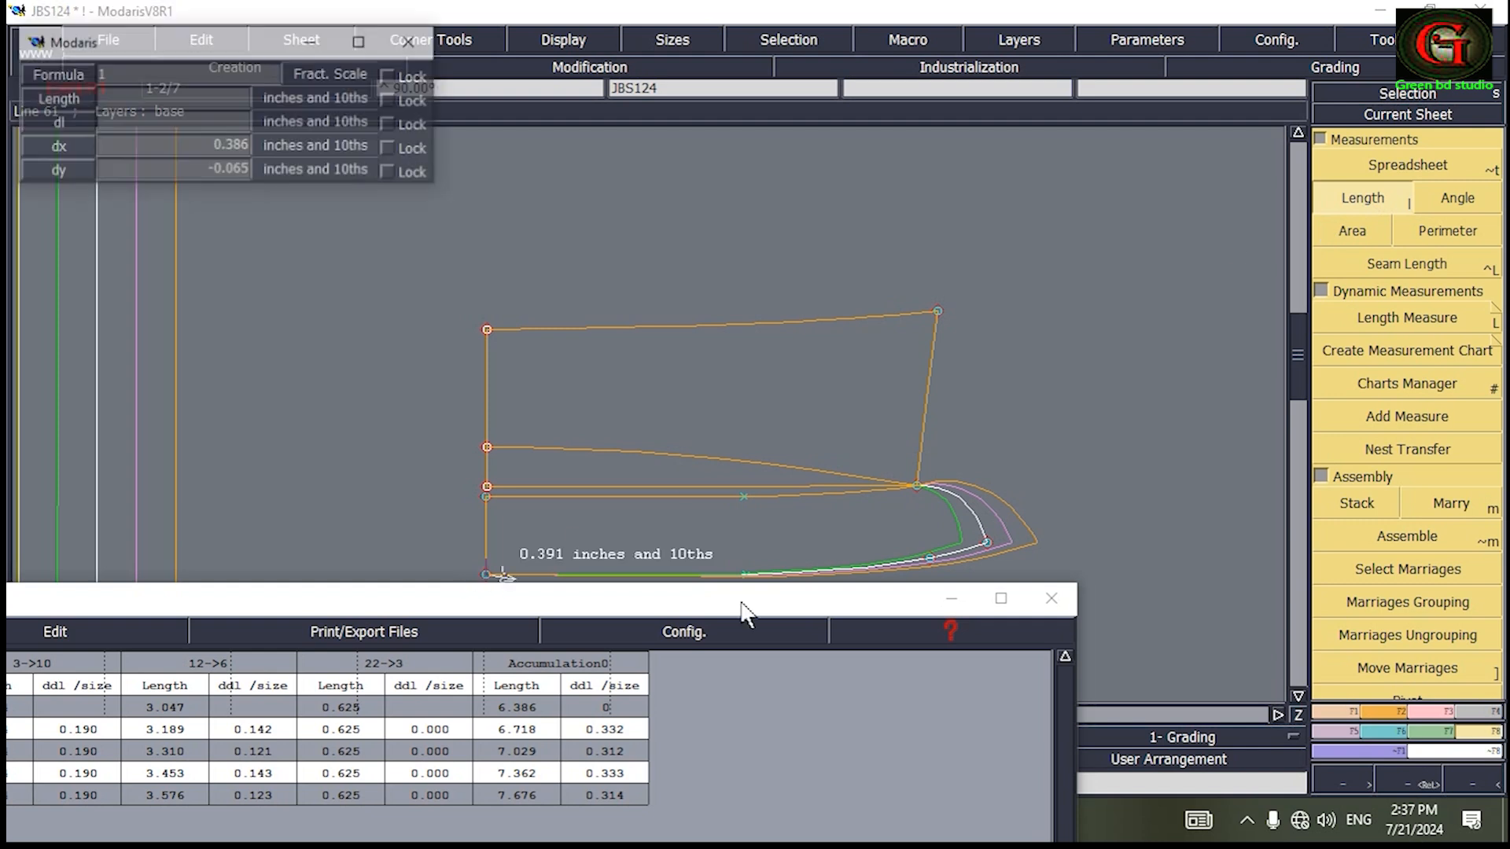
pyautogui.click(931, 560)
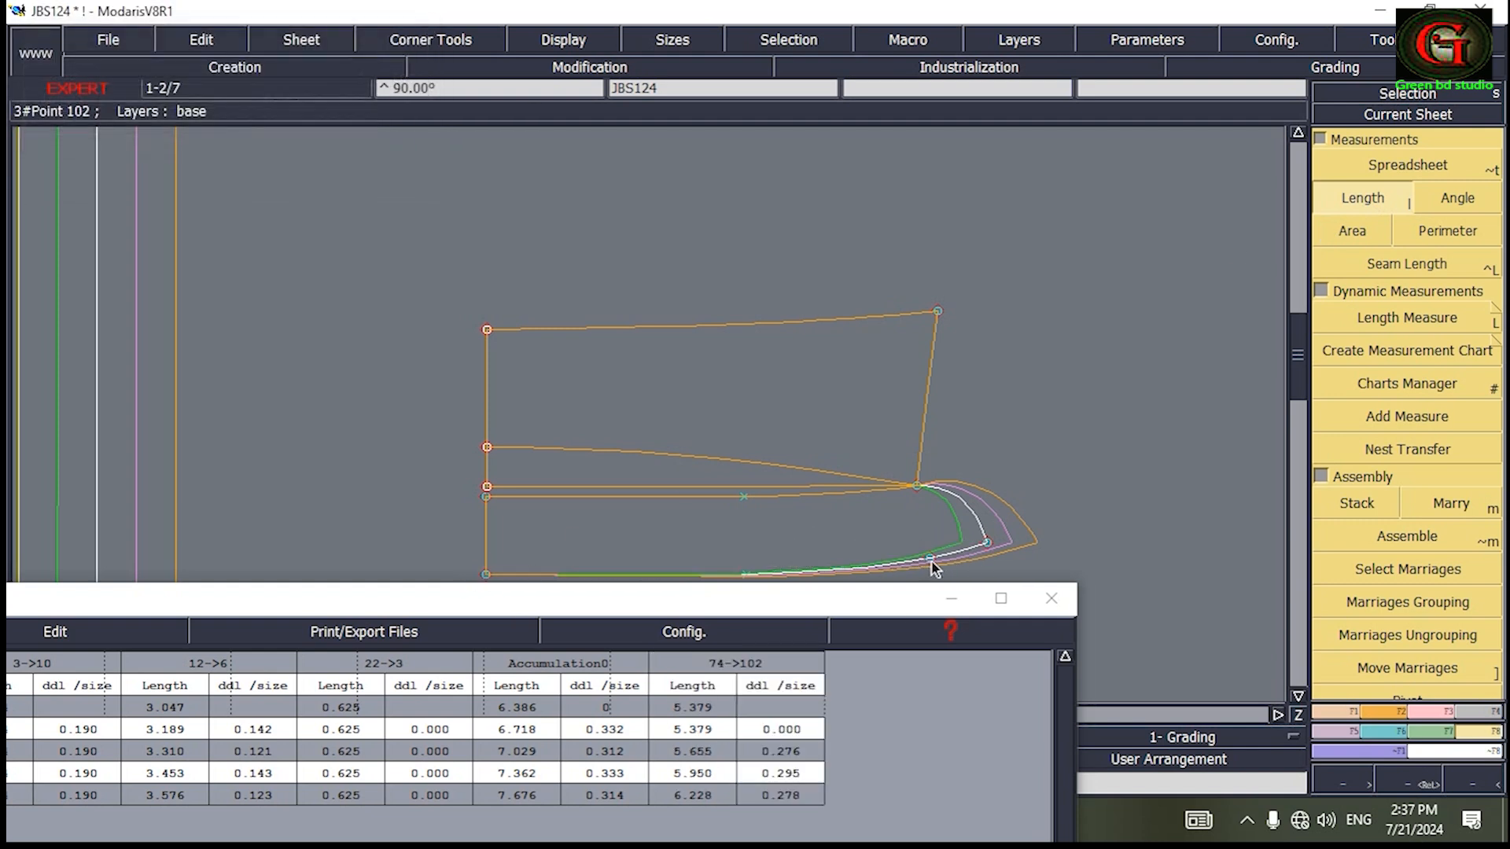
pyautogui.click(987, 542)
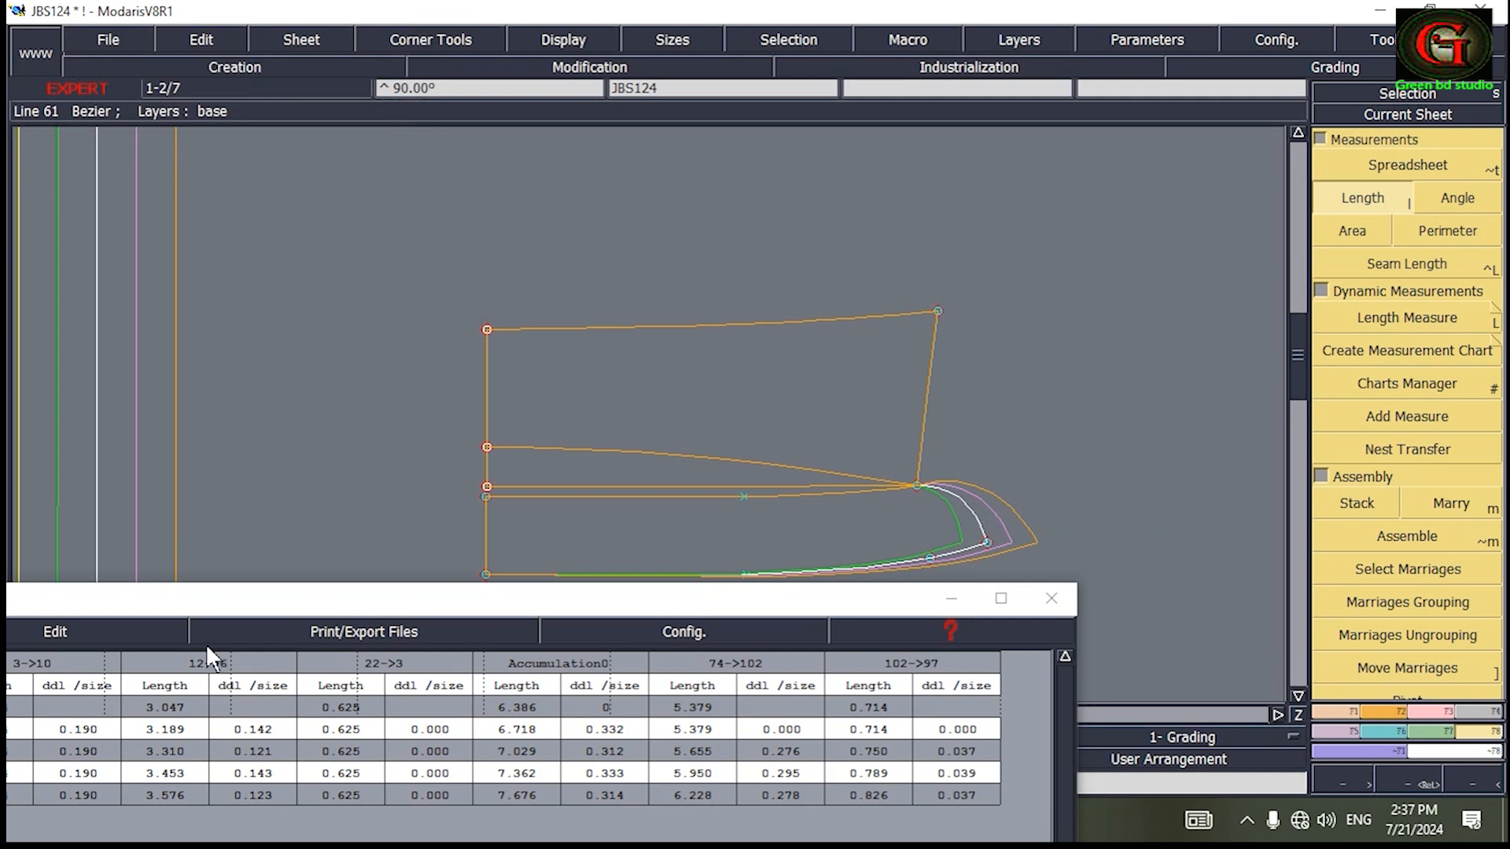
pyautogui.click(86, 632)
pyautogui.click(79, 696)
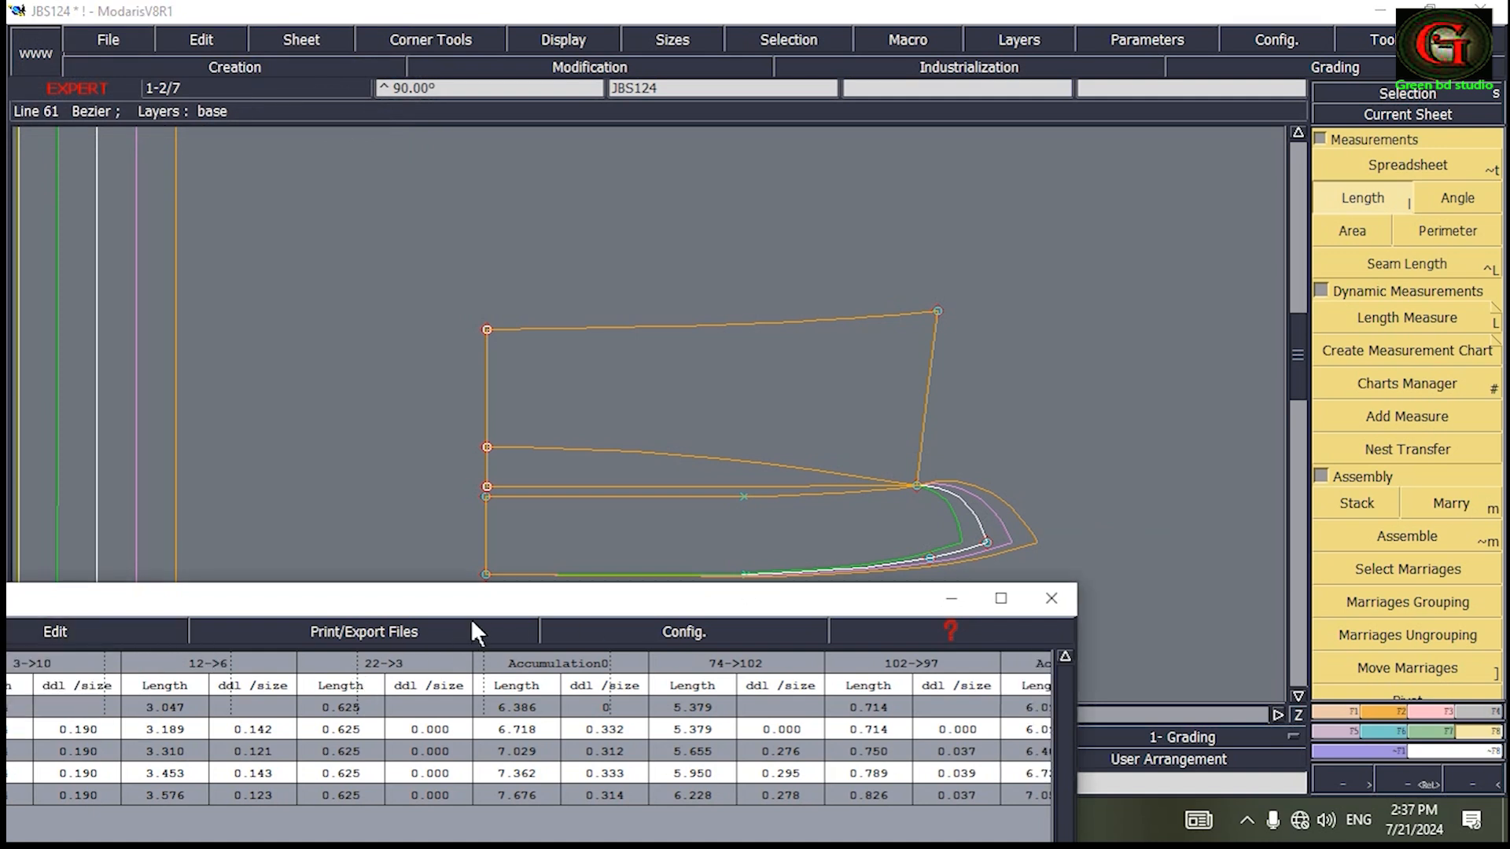
# Step: Reposition and widen the measurement spreadsheet to compare the collar band total with the neckline total for each size
pyautogui.moveTo(469, 610); pyautogui.dragTo(598, 420)
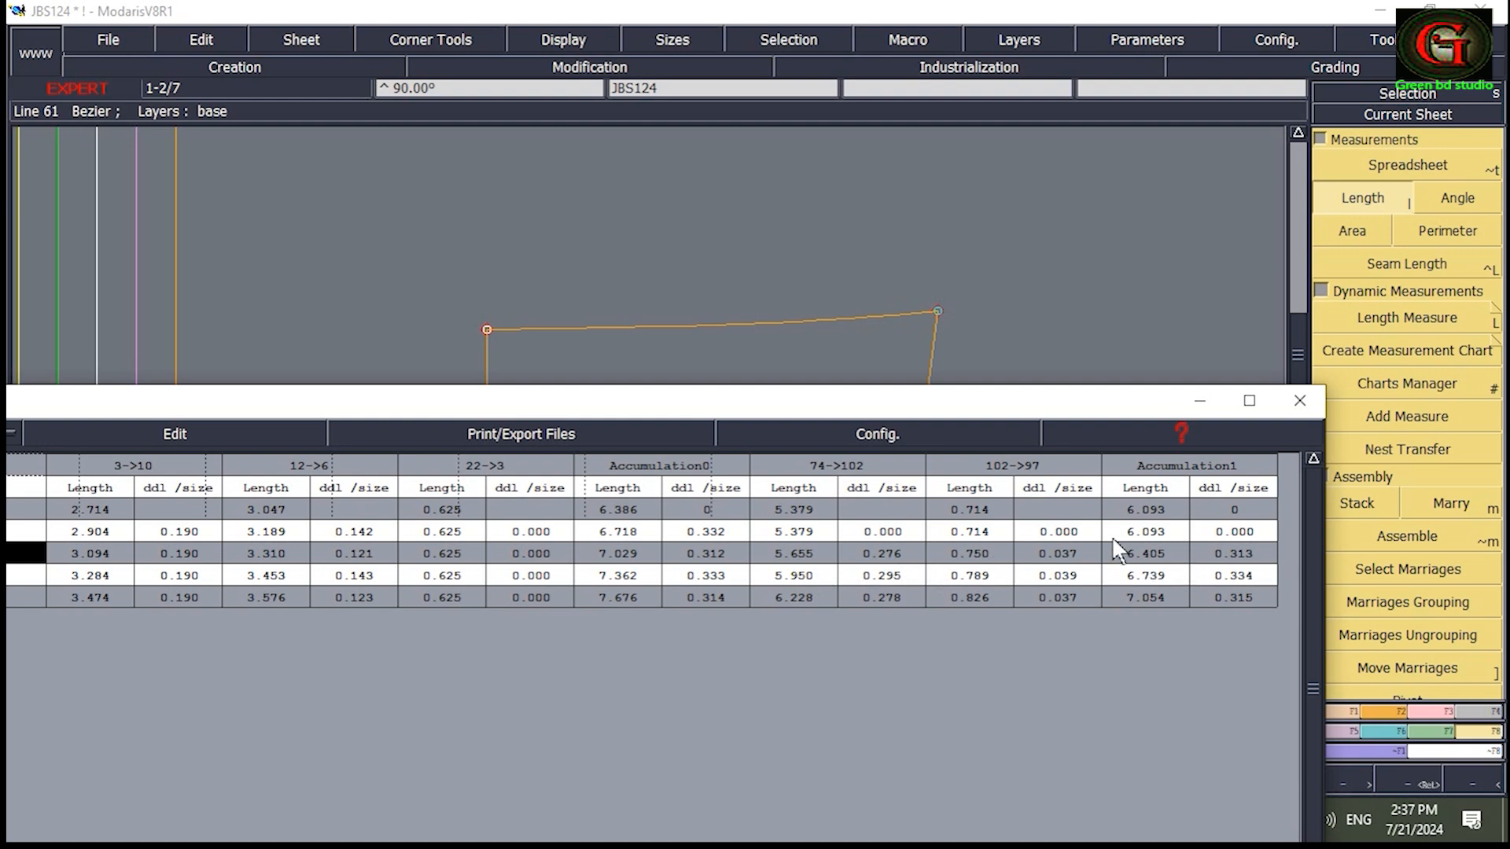
pyautogui.moveTo(1051, 412); pyautogui.dragTo(638, 280)
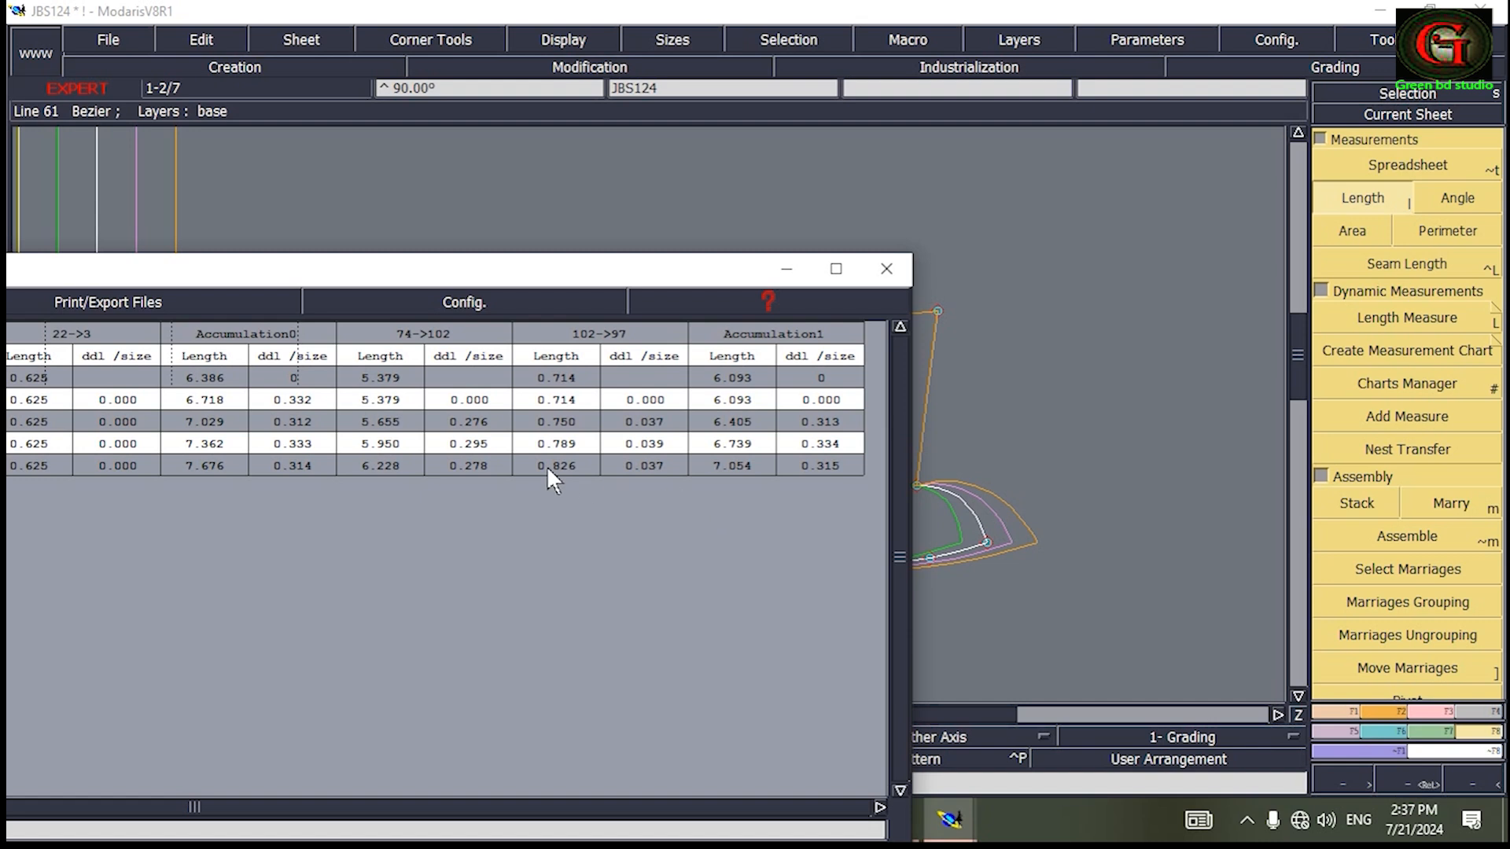
pyautogui.moveTo(532, 281); pyautogui.dragTo(711, 266)
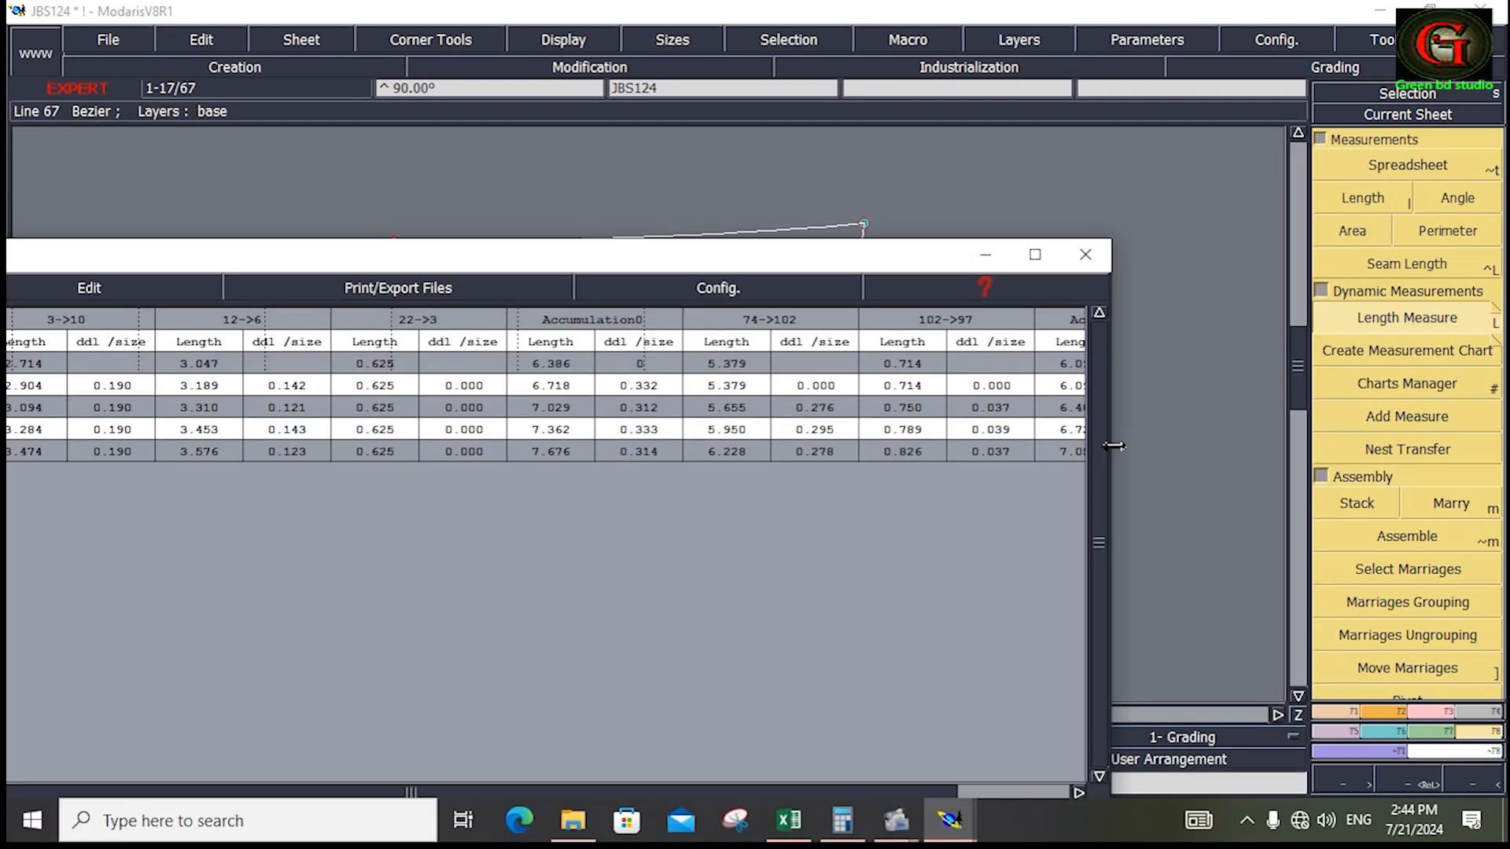
pyautogui.moveTo(1105, 443); pyautogui.dragTo(1188, 443)
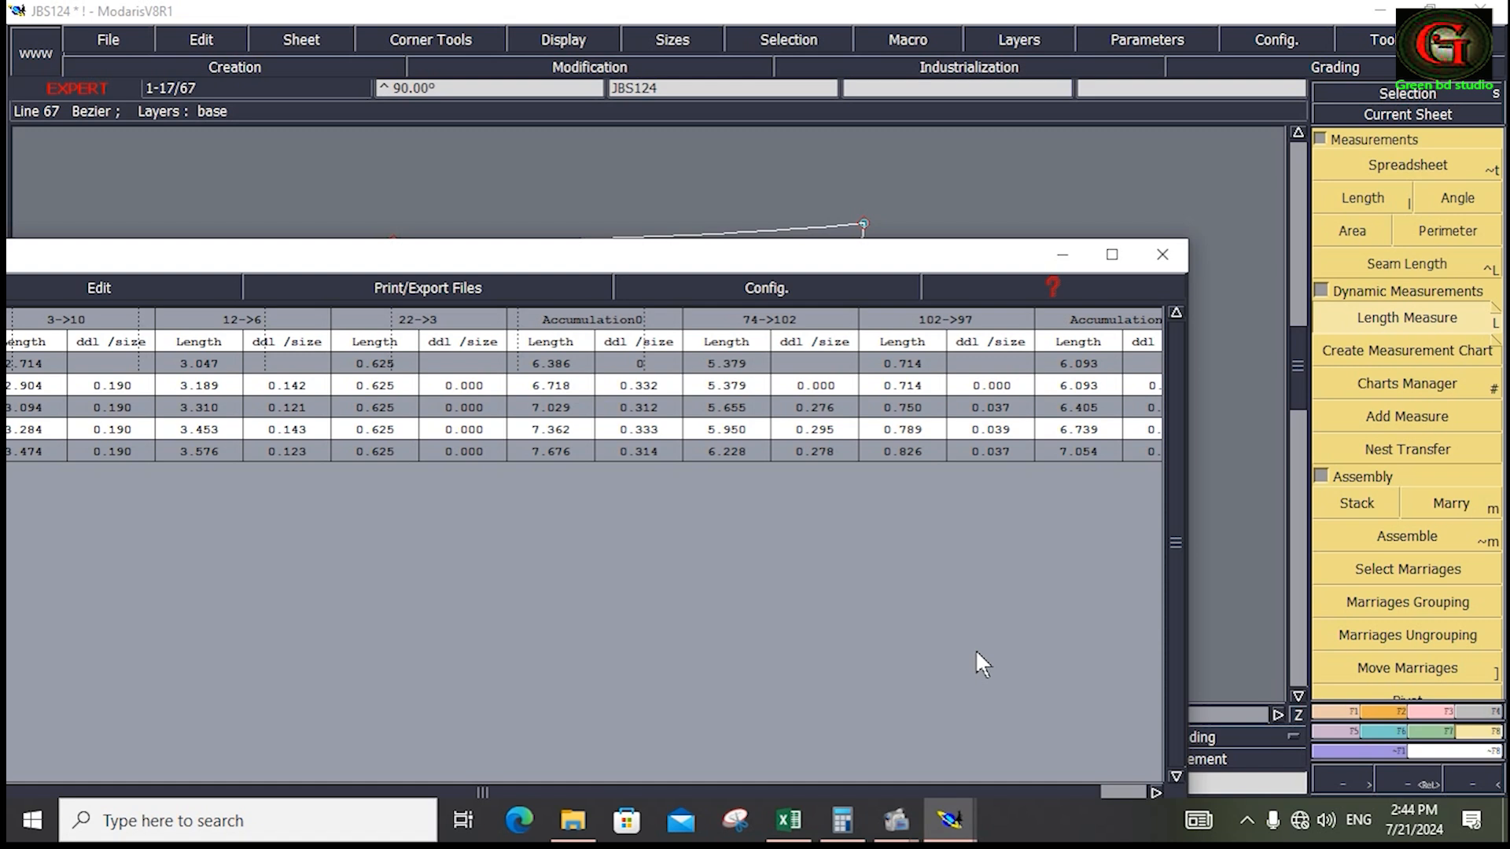
pyautogui.click(885, 760)
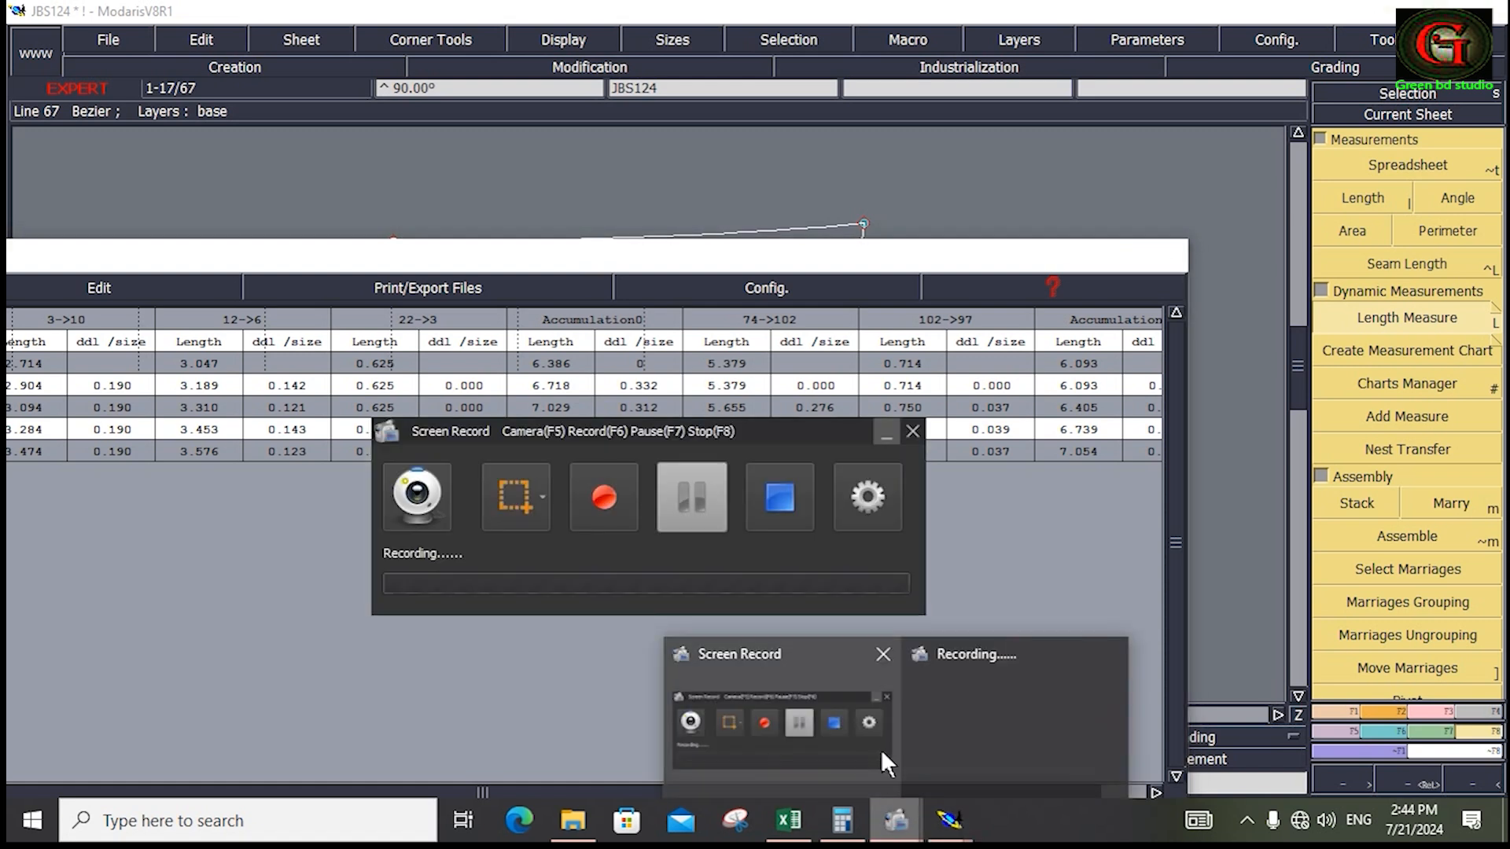
pyautogui.click(881, 749)
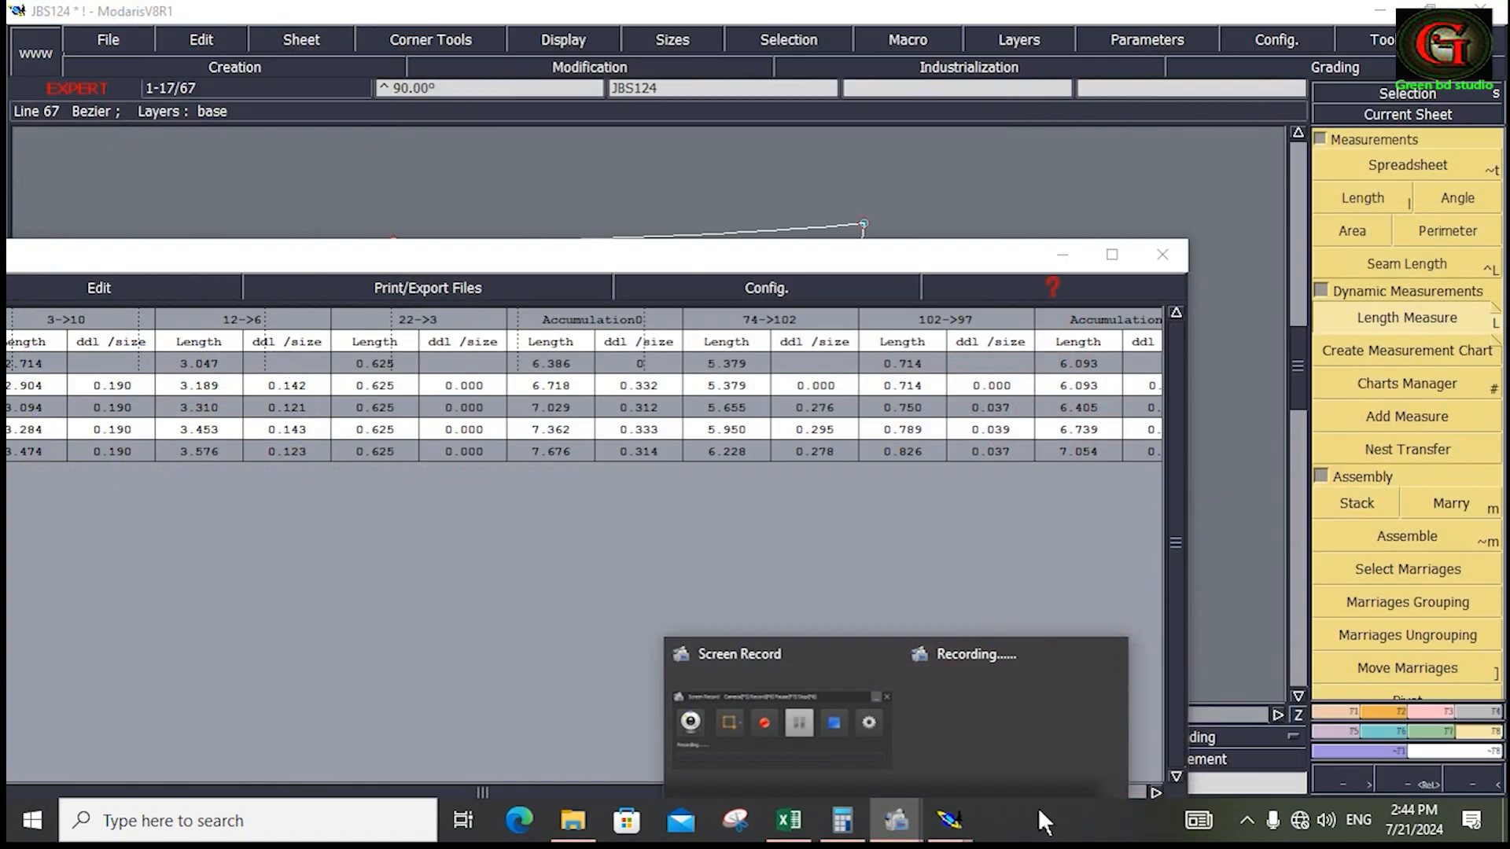
pyautogui.click(971, 818)
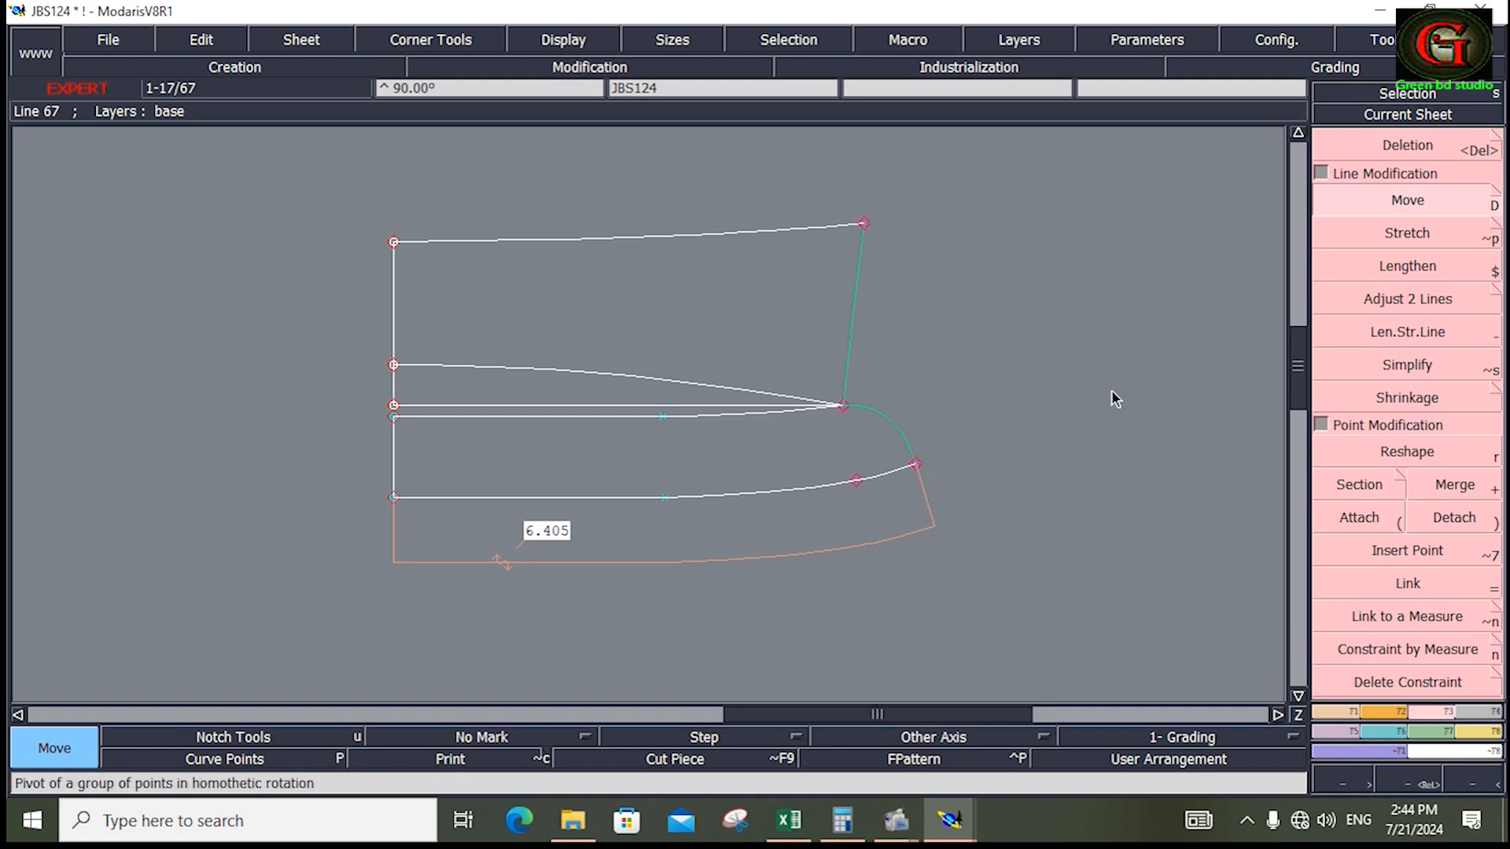
# Step: Move the collar's front points in X by 0.400 inches and again by 0.125 inches to lengthen the collar
pyautogui.click(916, 464)
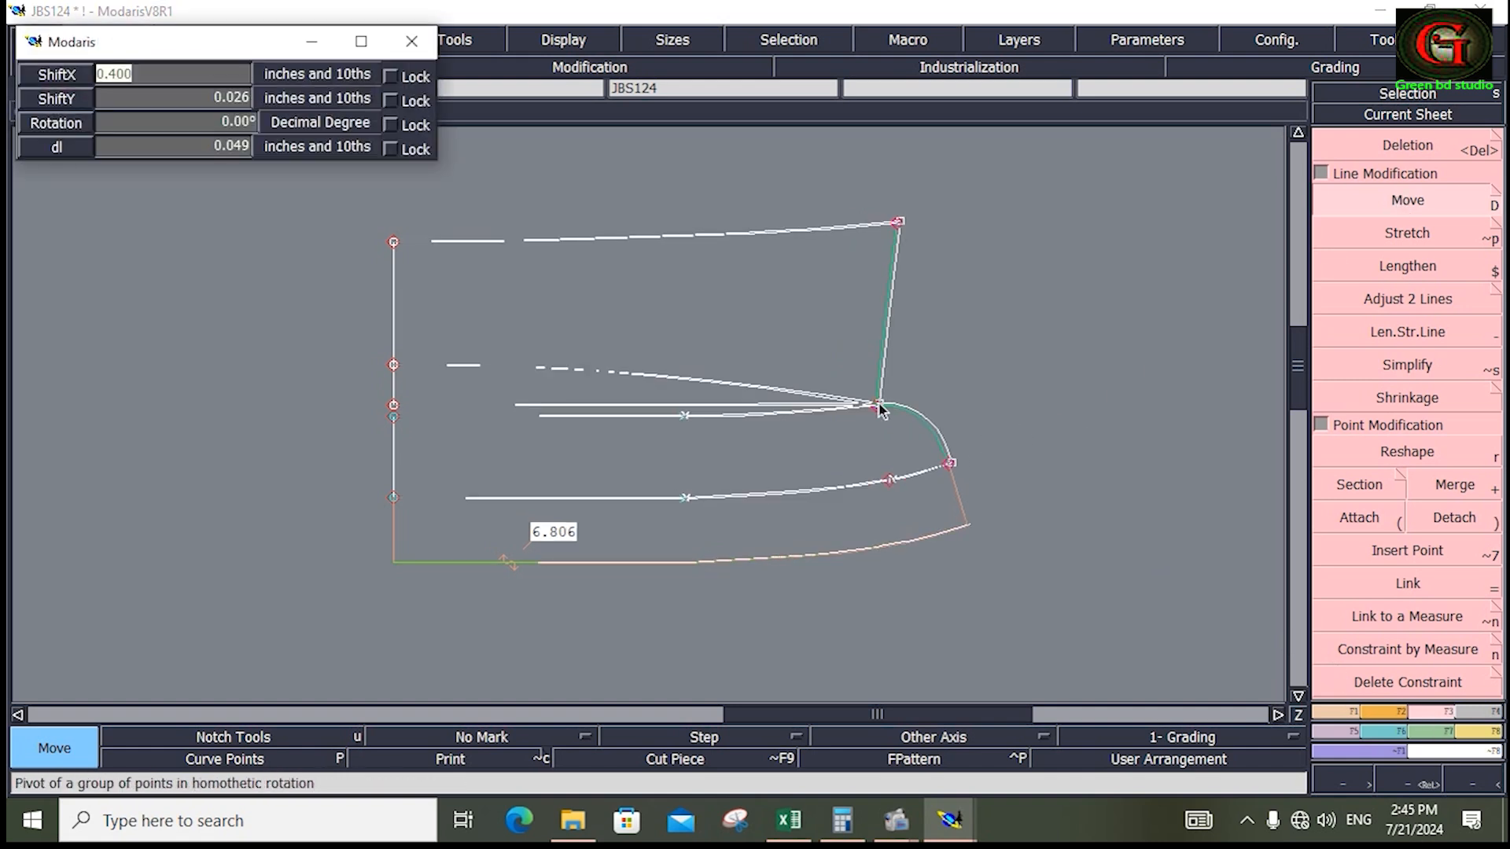
pyautogui.write('0.125')
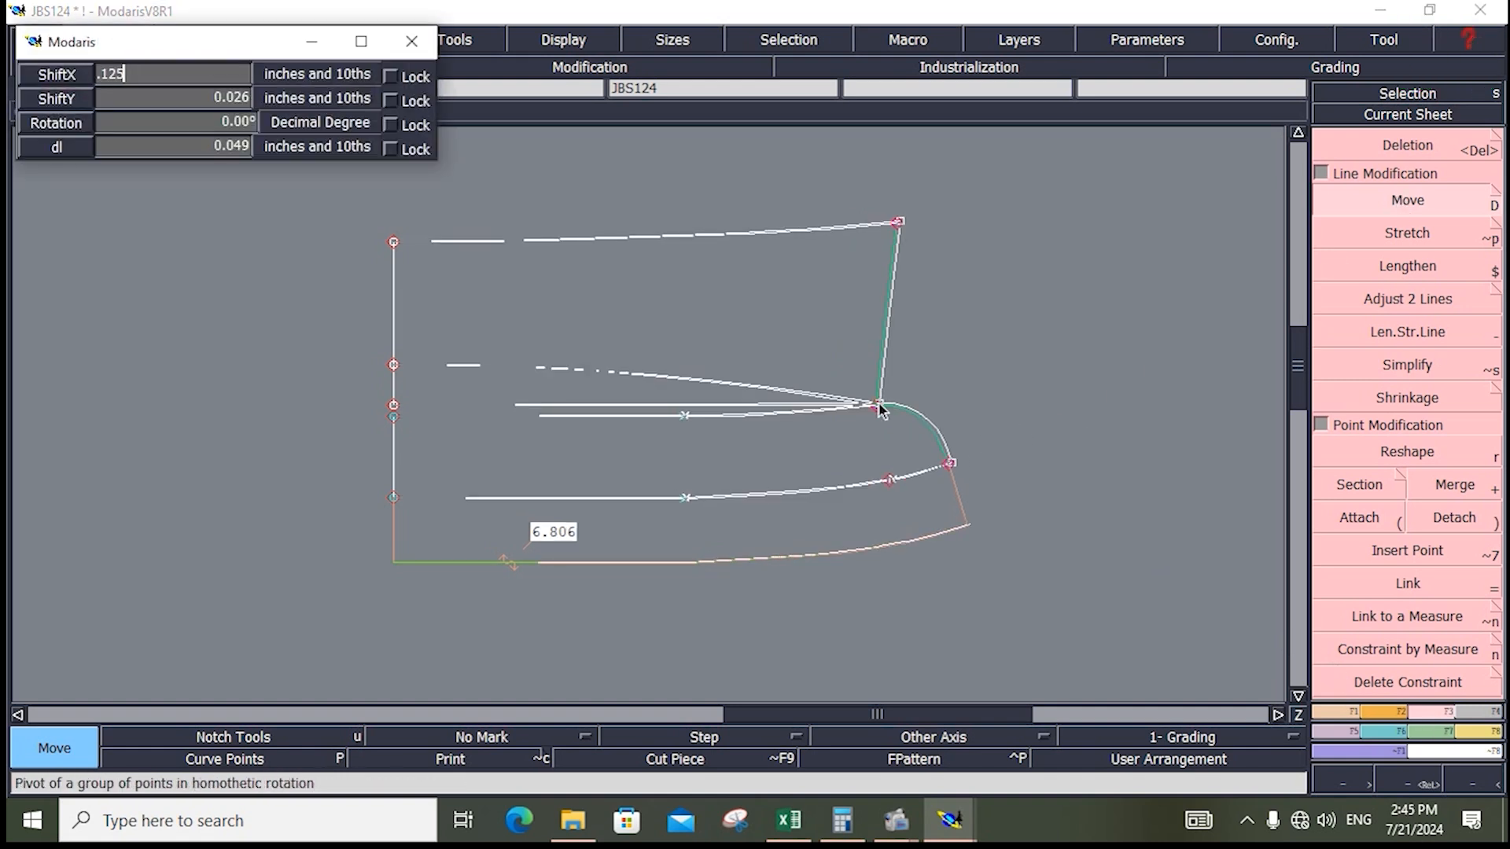
pyautogui.press('Tab')
pyautogui.press('Tab')
pyautogui.press('Return')
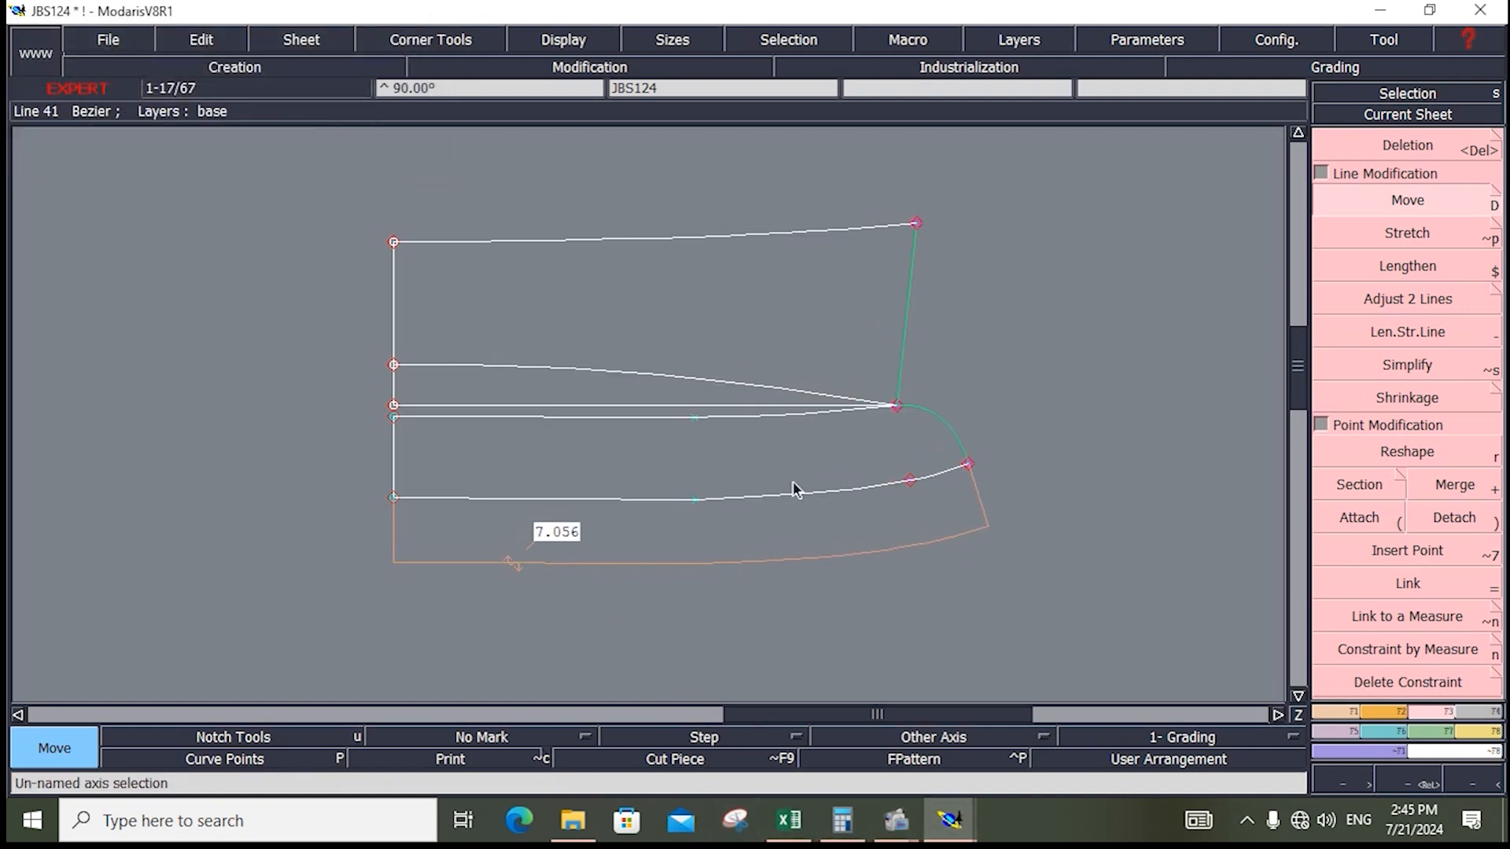
# Step: Check the collar length against the spreadsheet totals and shift the front points by -0.030 inches in X and 0.000 in Y
pyautogui.moveTo(955, 822)
pyautogui.click(1024, 738)
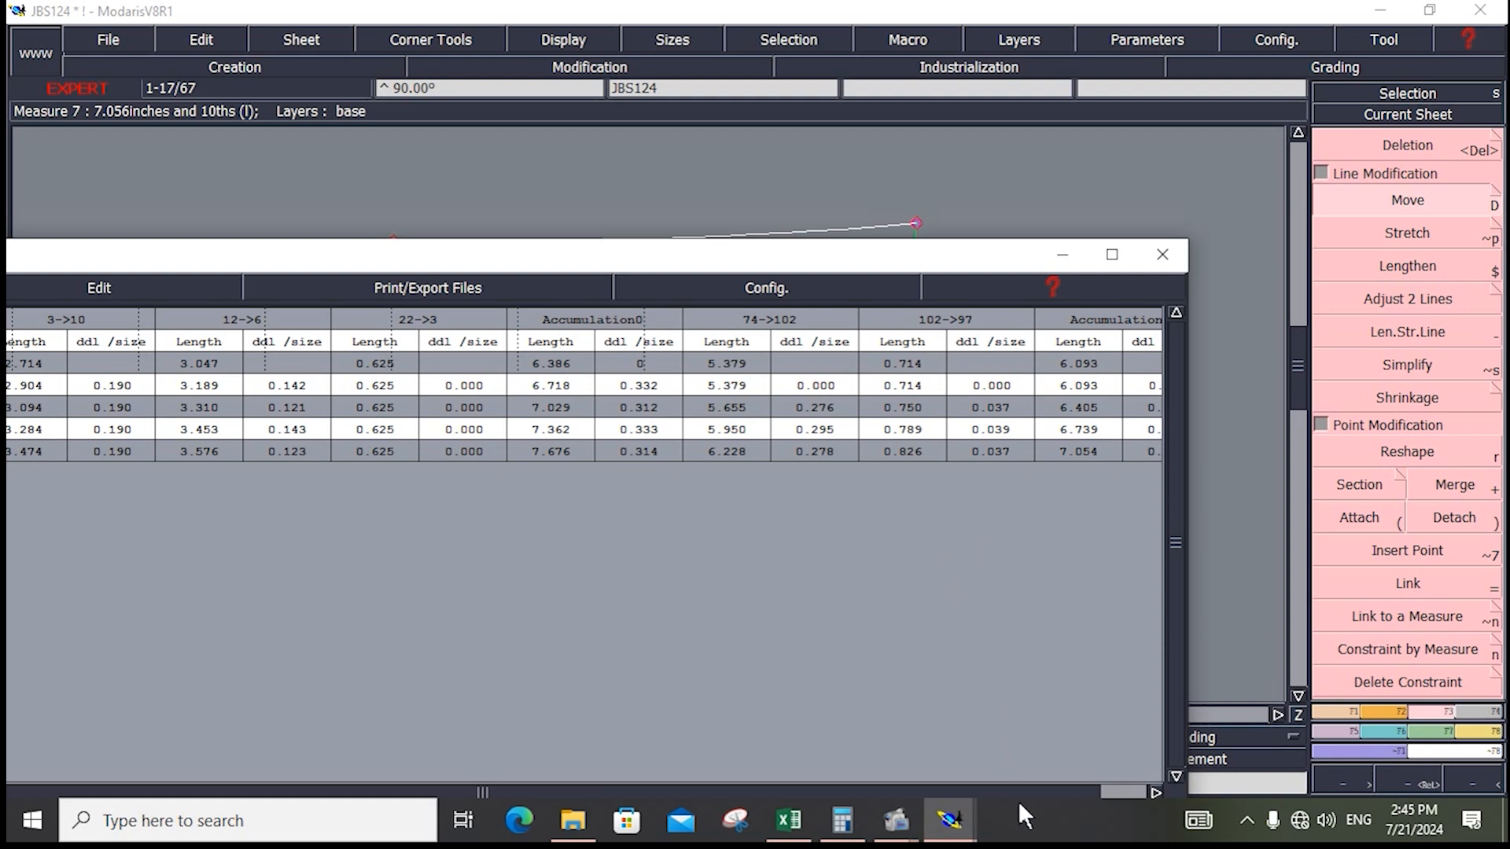
pyautogui.moveTo(965, 813)
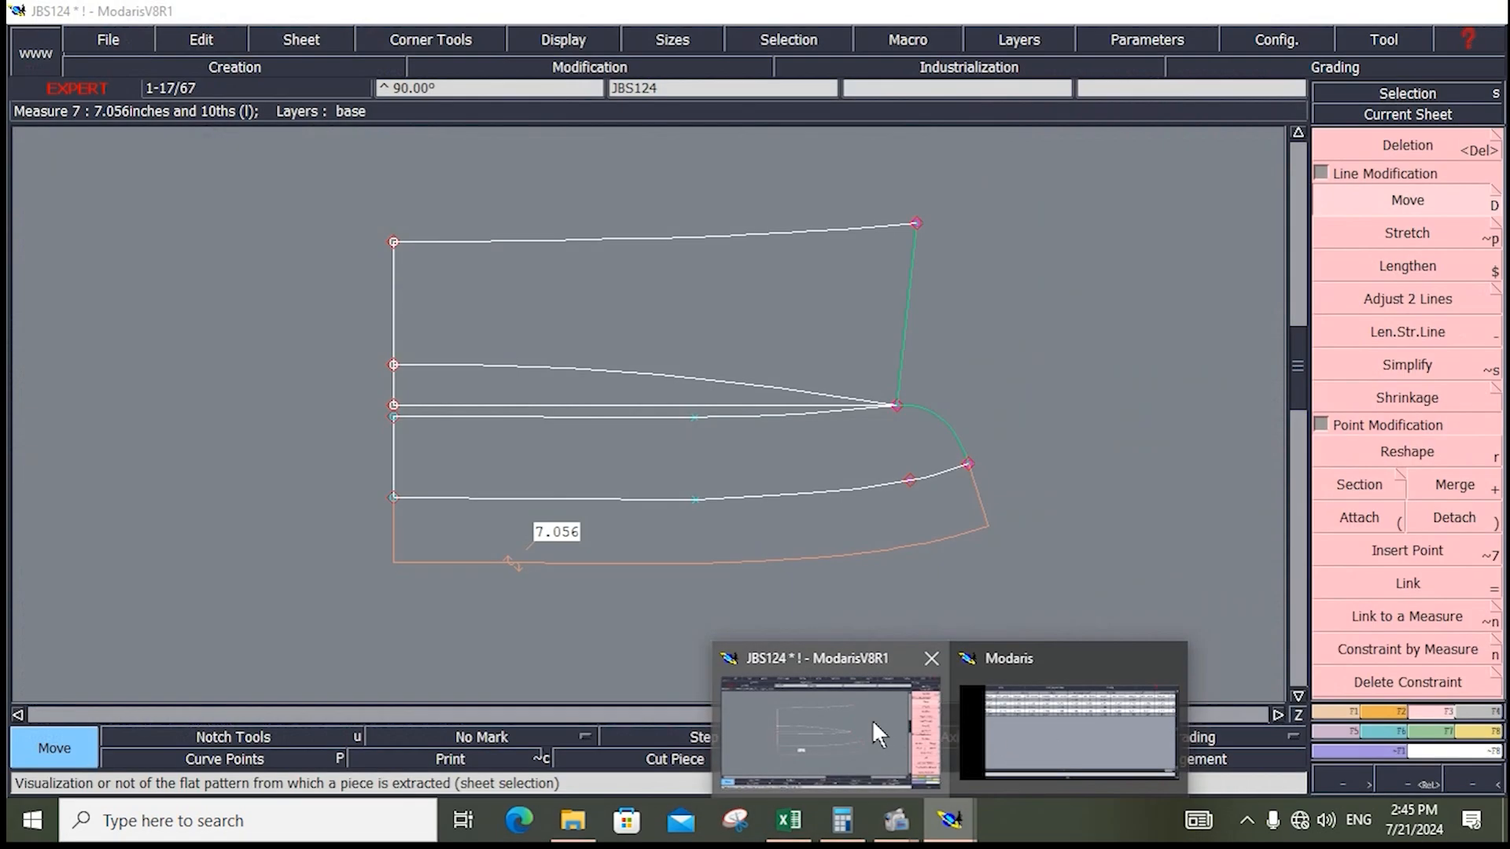
pyautogui.click(873, 721)
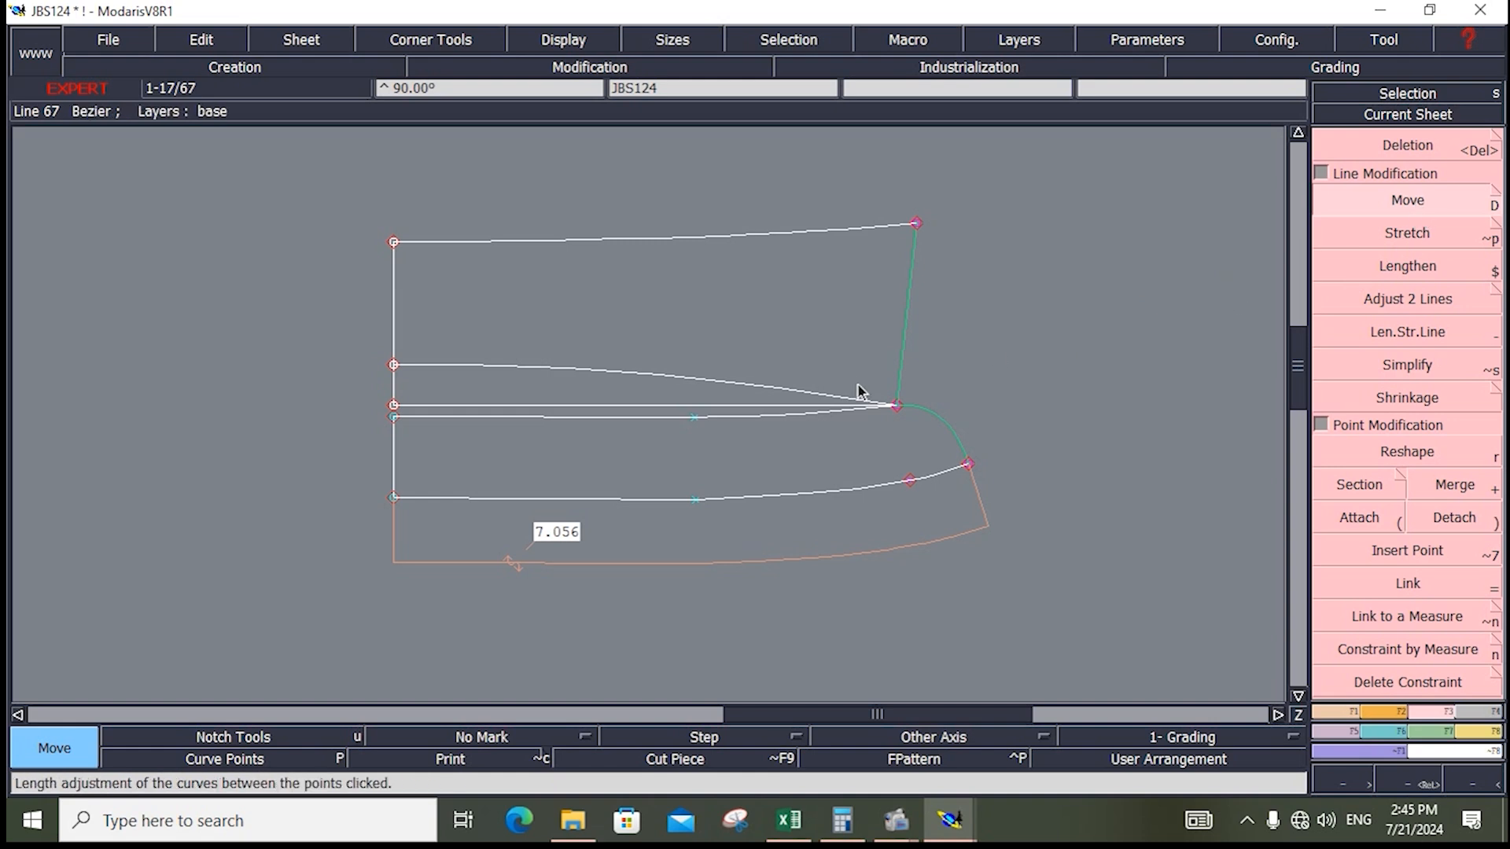
pyautogui.click(895, 407)
pyautogui.write('0.125')
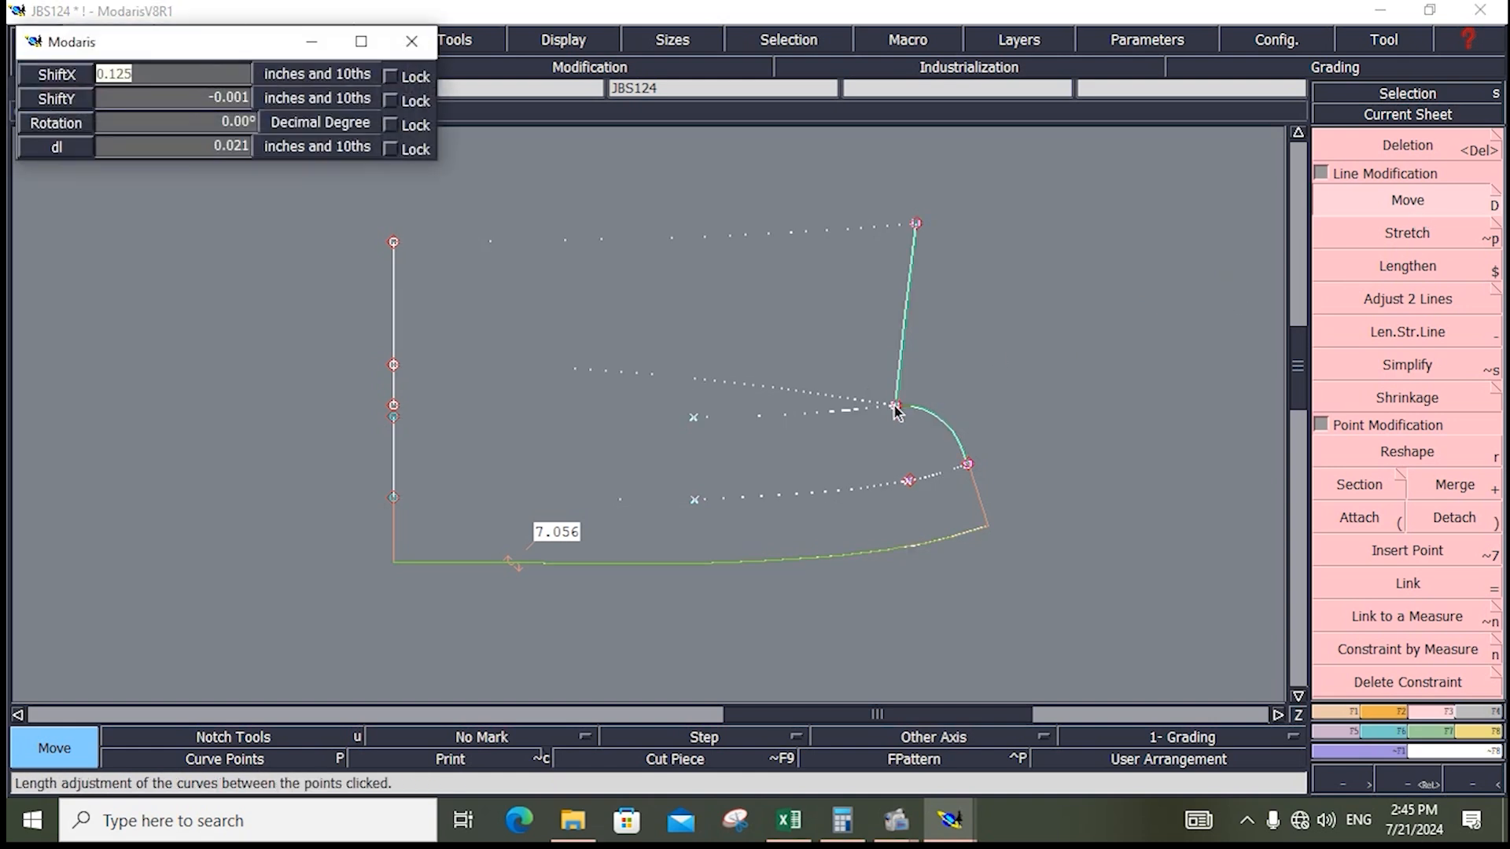
pyautogui.write('-.03')
pyautogui.press('Return')
pyautogui.press('Return')
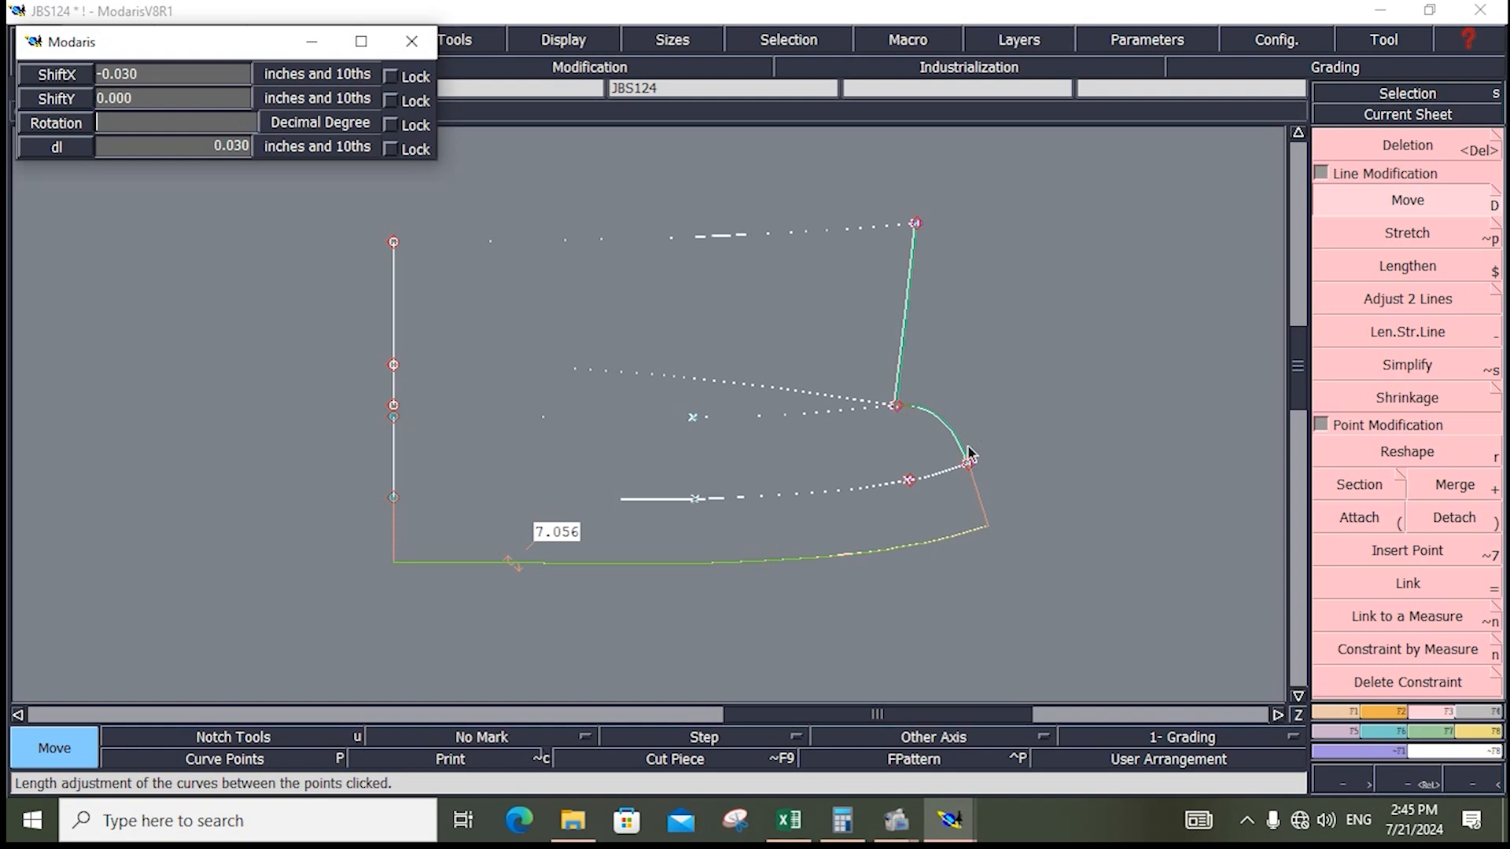
pyautogui.click(1046, 565)
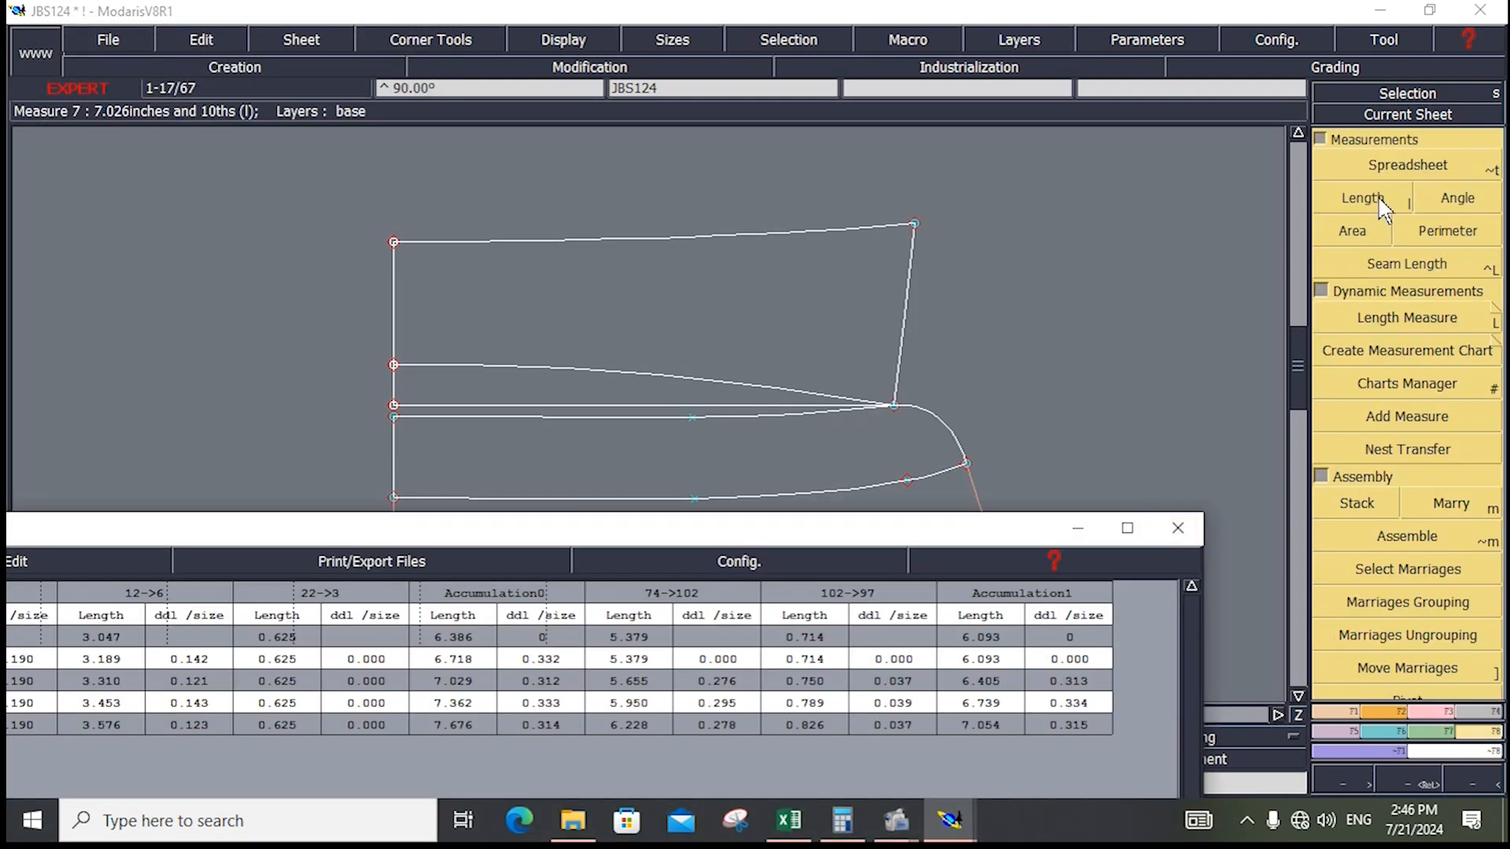
# Step: Measure the length of the collar band's lower edge from the centre back point to the front tip
pyautogui.click(1381, 206)
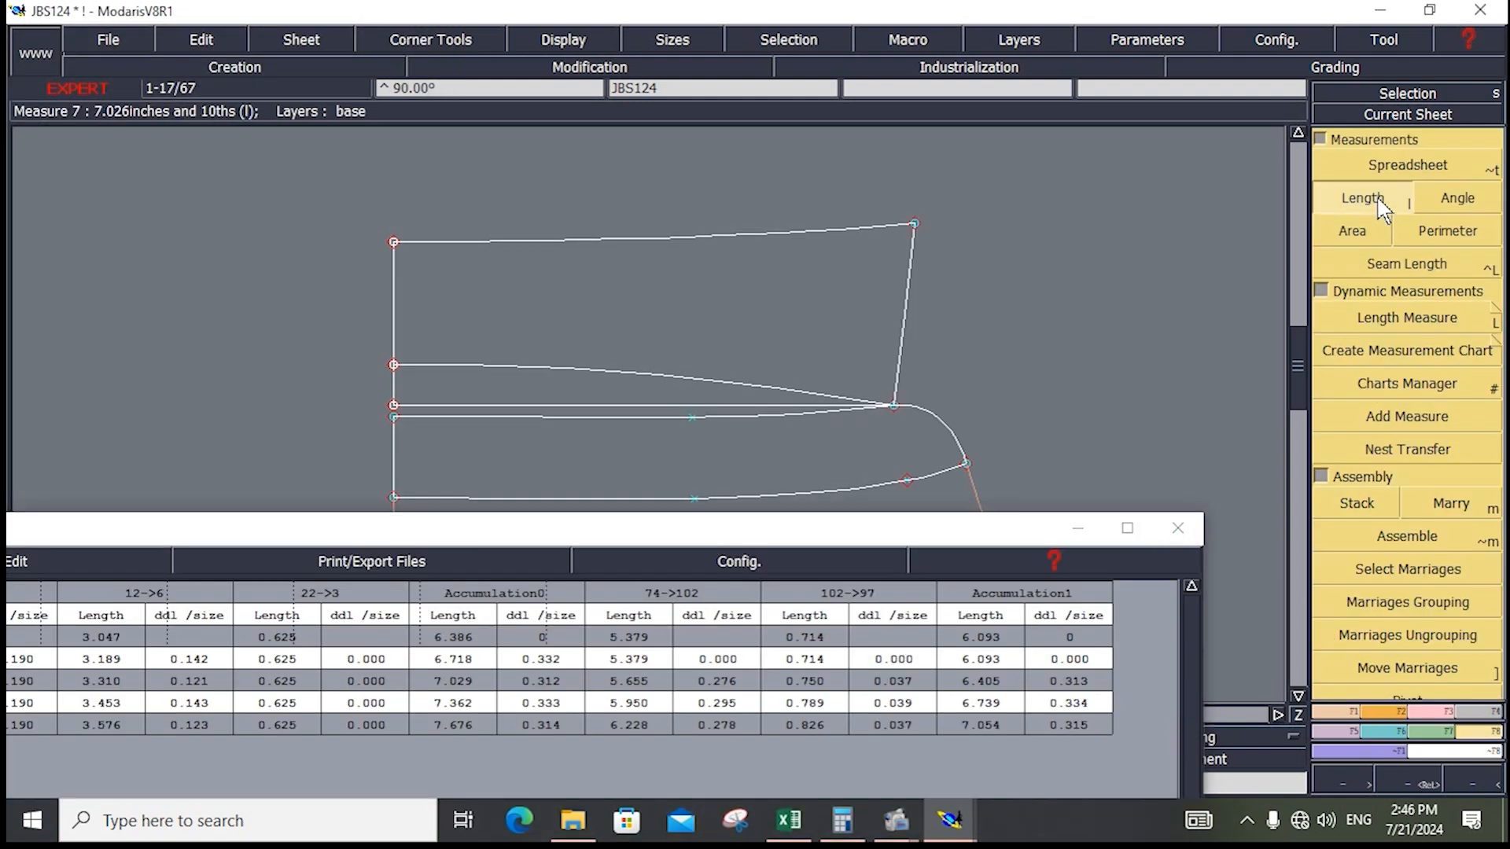
pyautogui.click(397, 498)
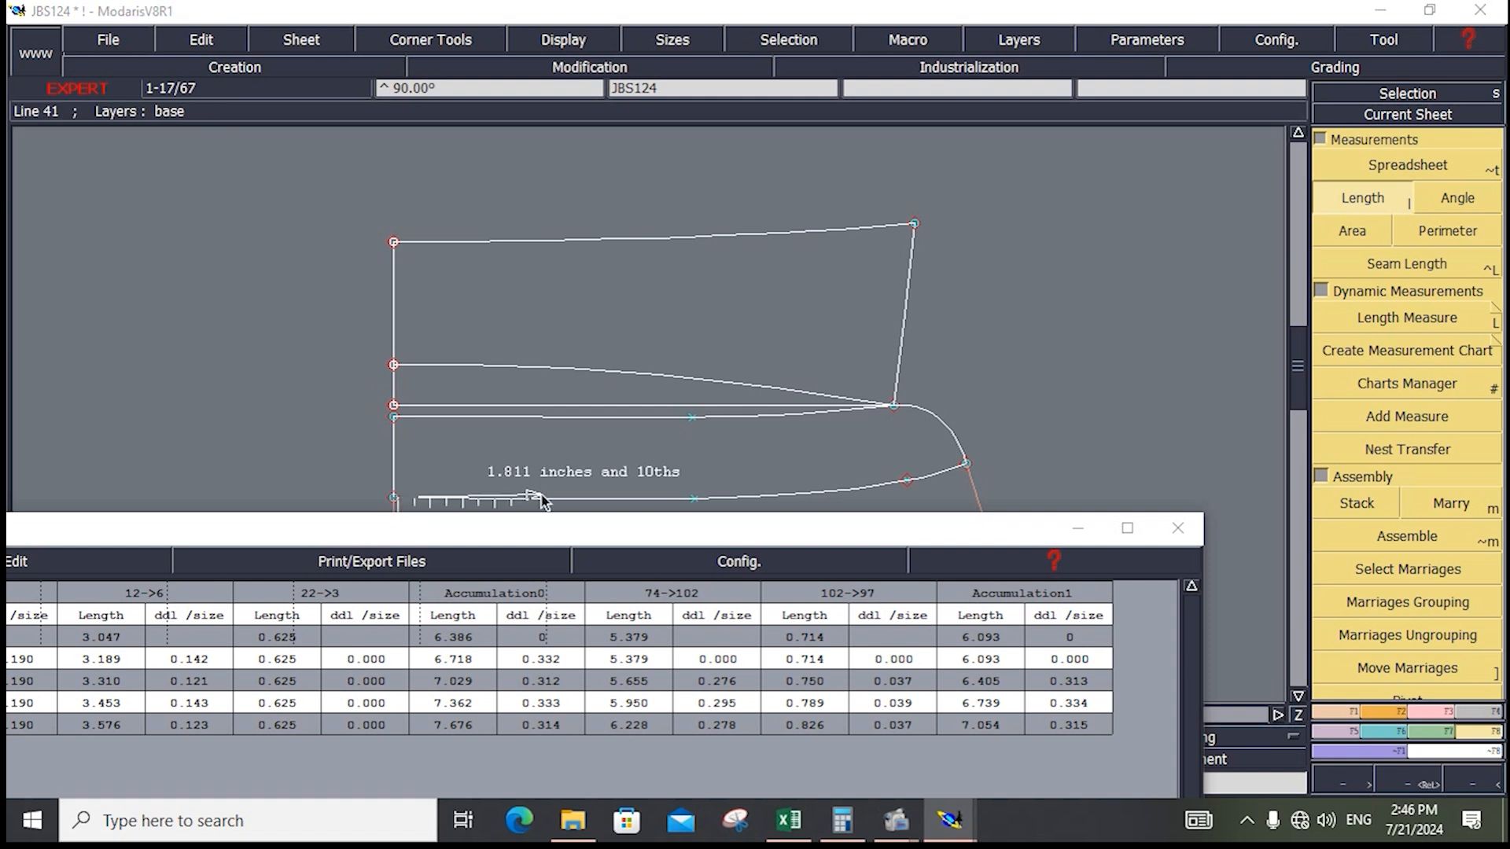
pyautogui.click(966, 466)
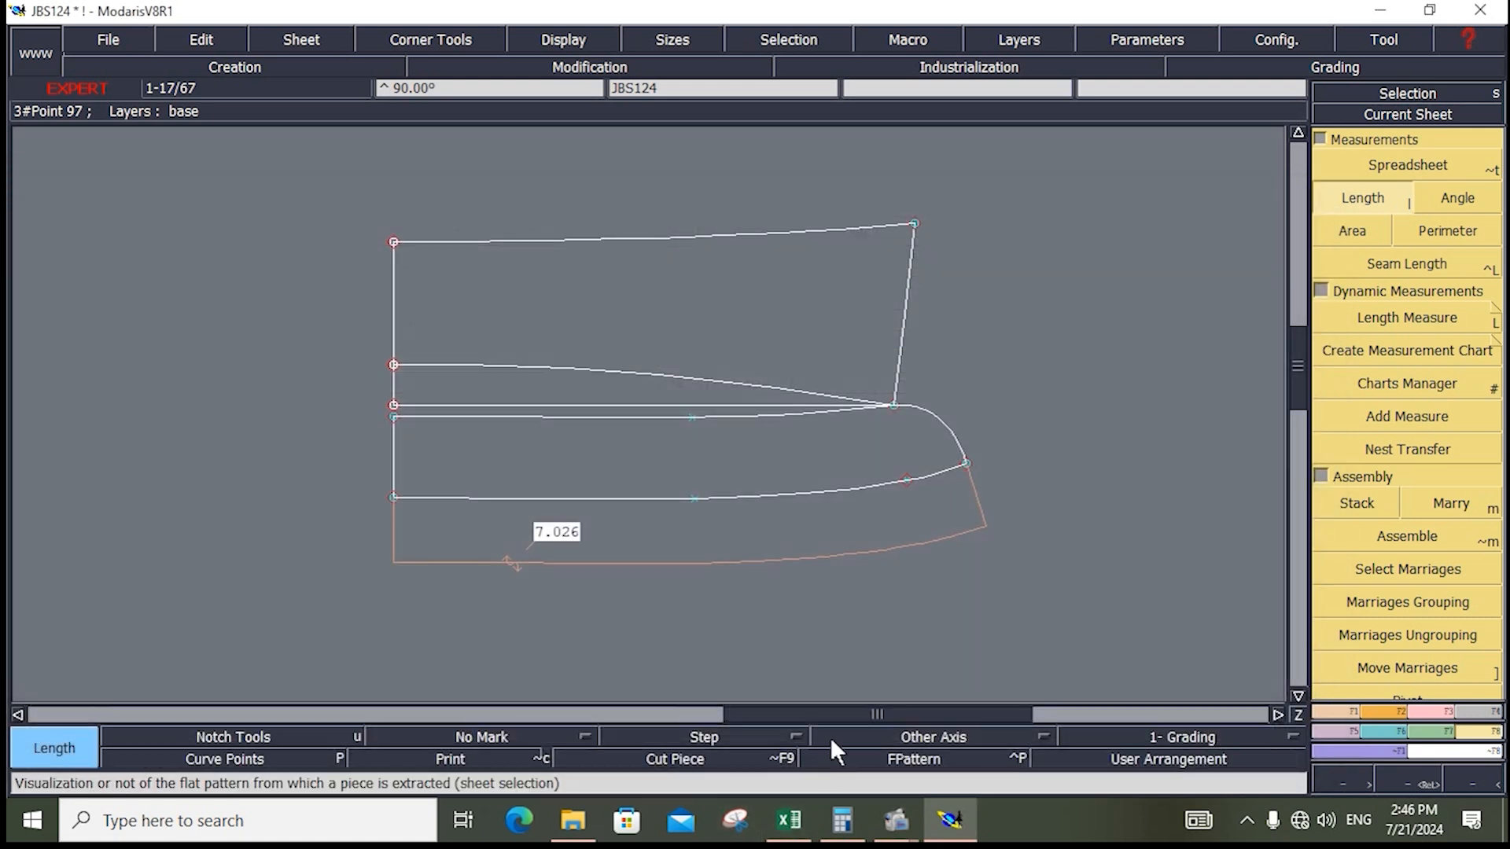
pyautogui.click(599, 770)
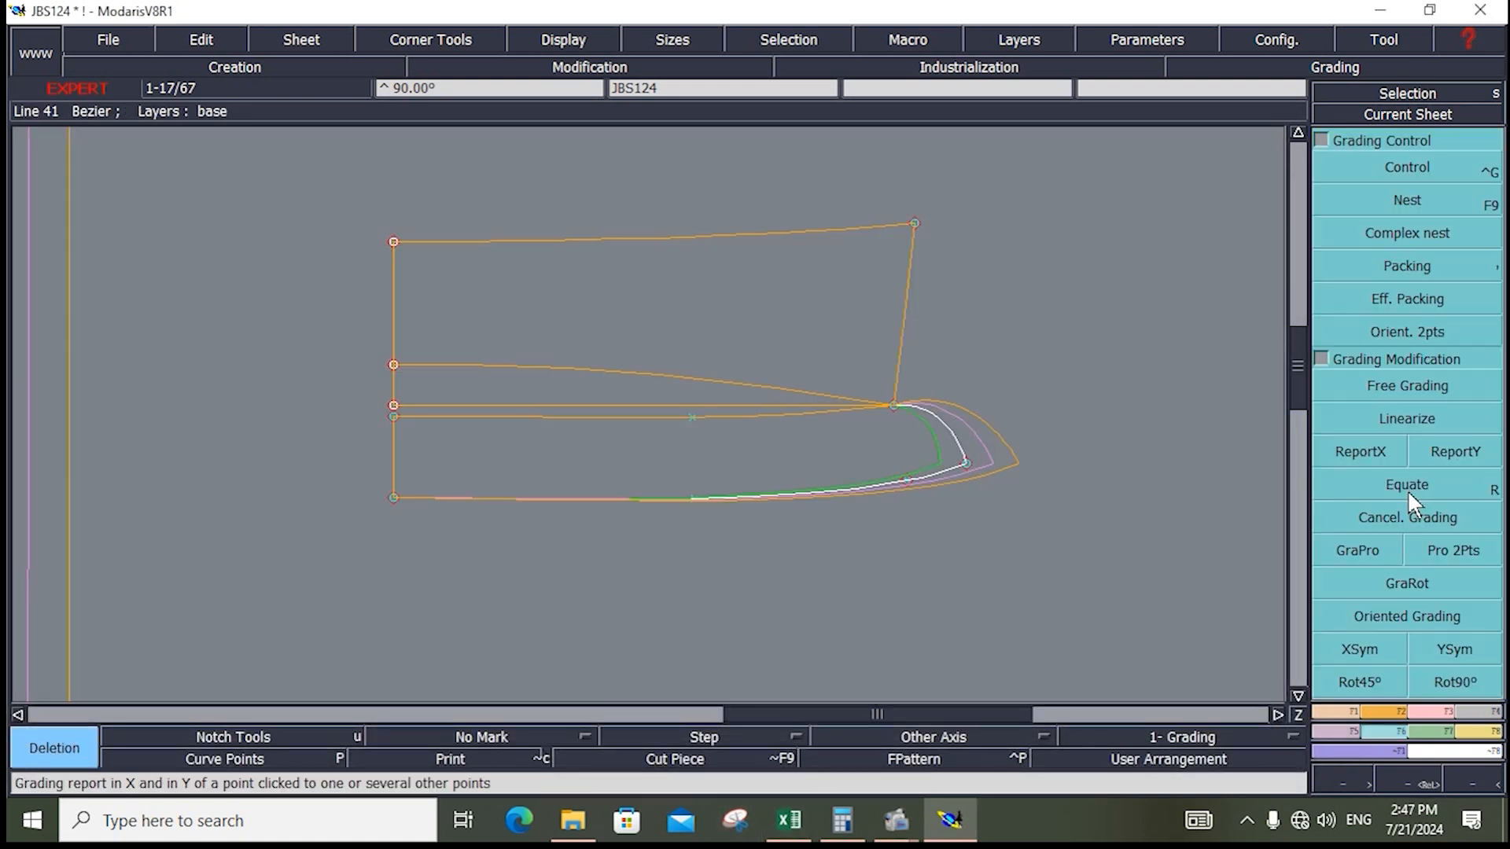
# Step: Equate the band tip's grading to the front point where the collar meets the band
pyautogui.click(1407, 489)
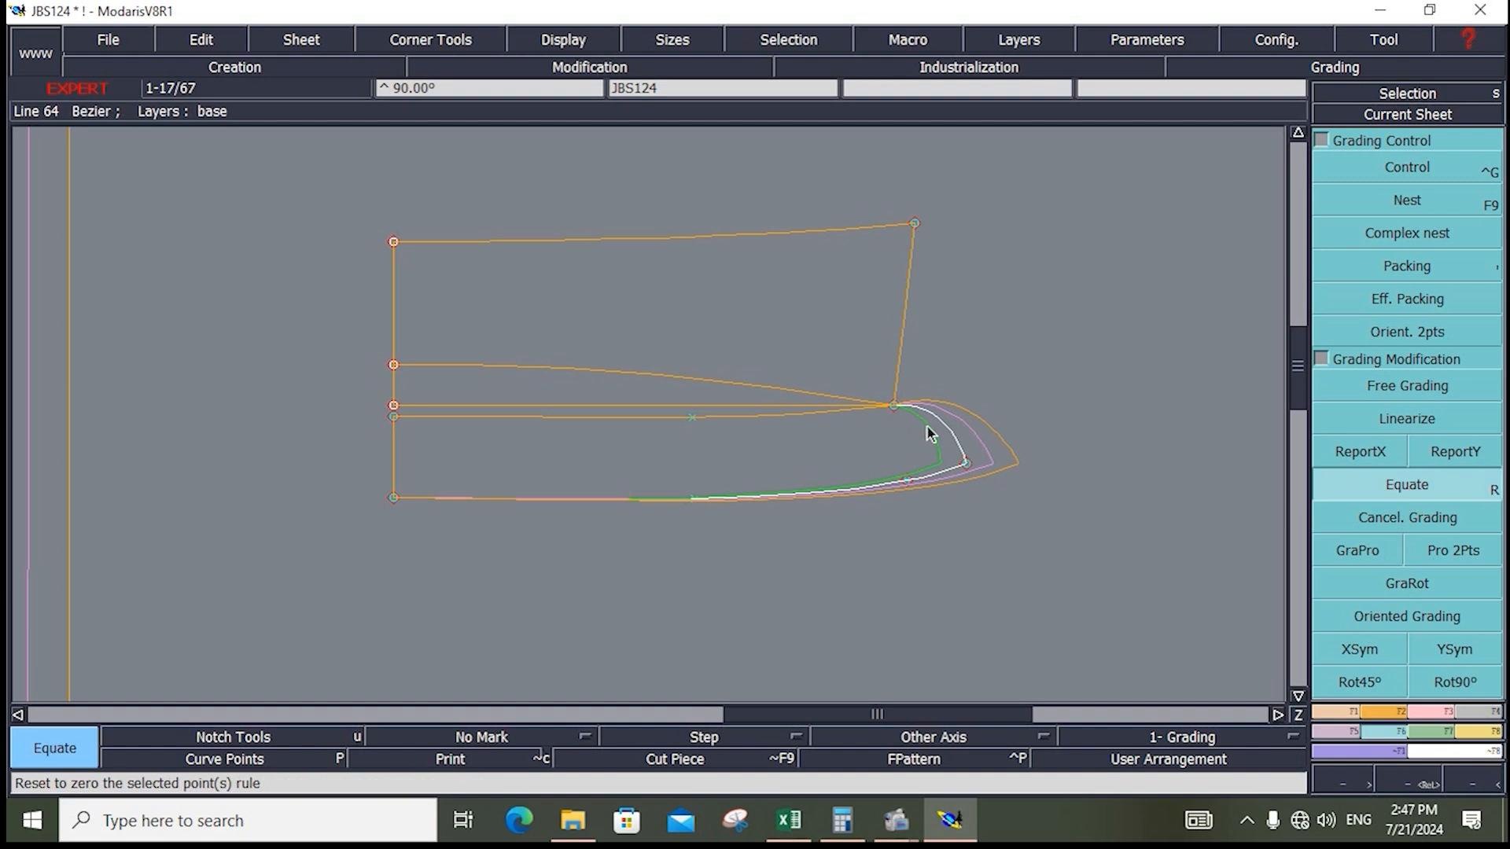
pyautogui.click(891, 405)
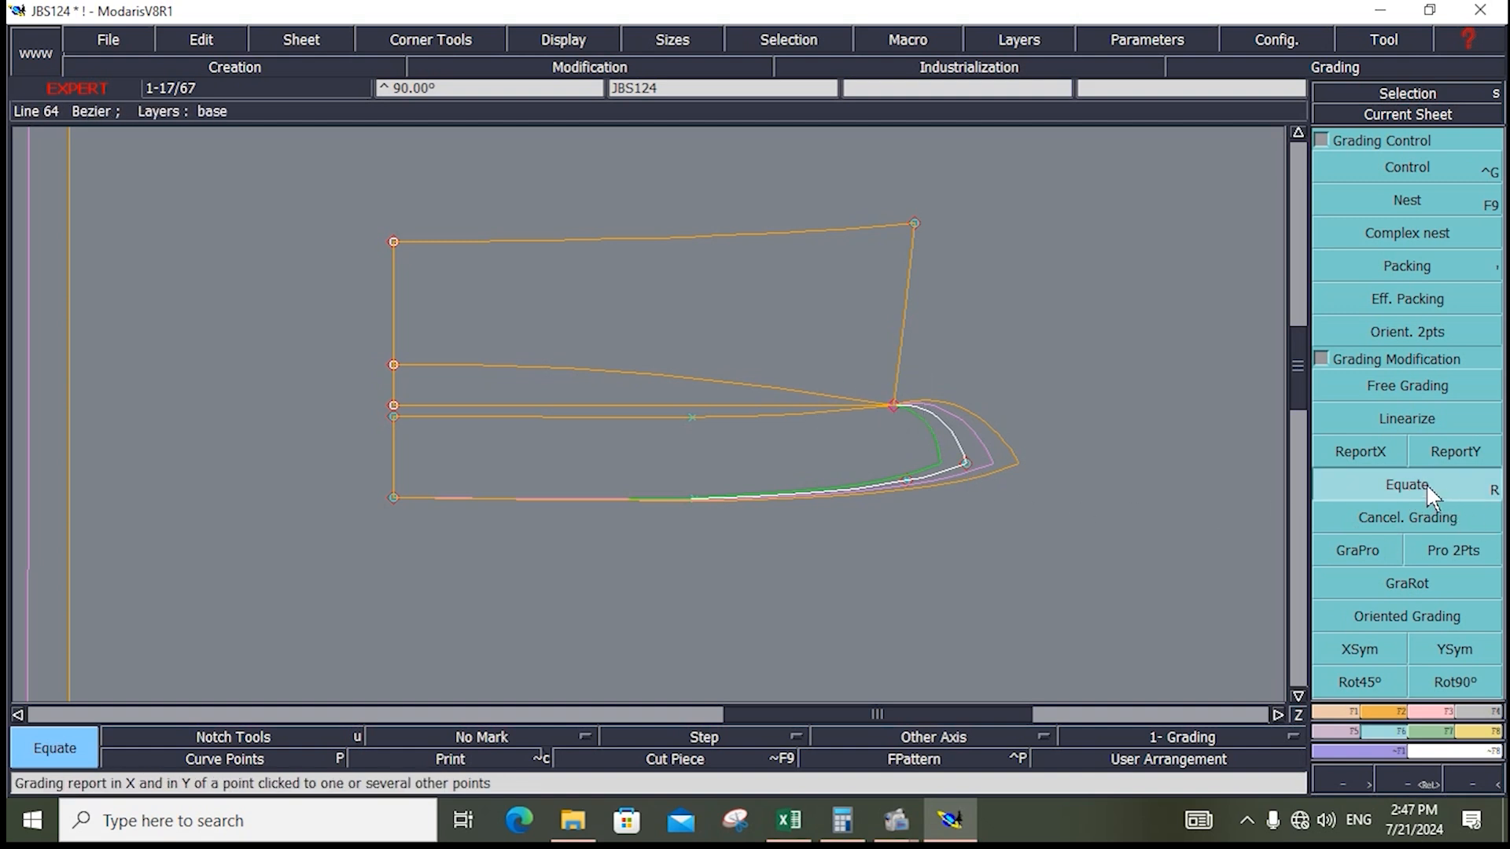
pyautogui.click(894, 405)
# Step: Apply GraPro proportional grading to the collar band lines, and copy the front tip's X grading to the collar and band junction point
pyautogui.click(1348, 552)
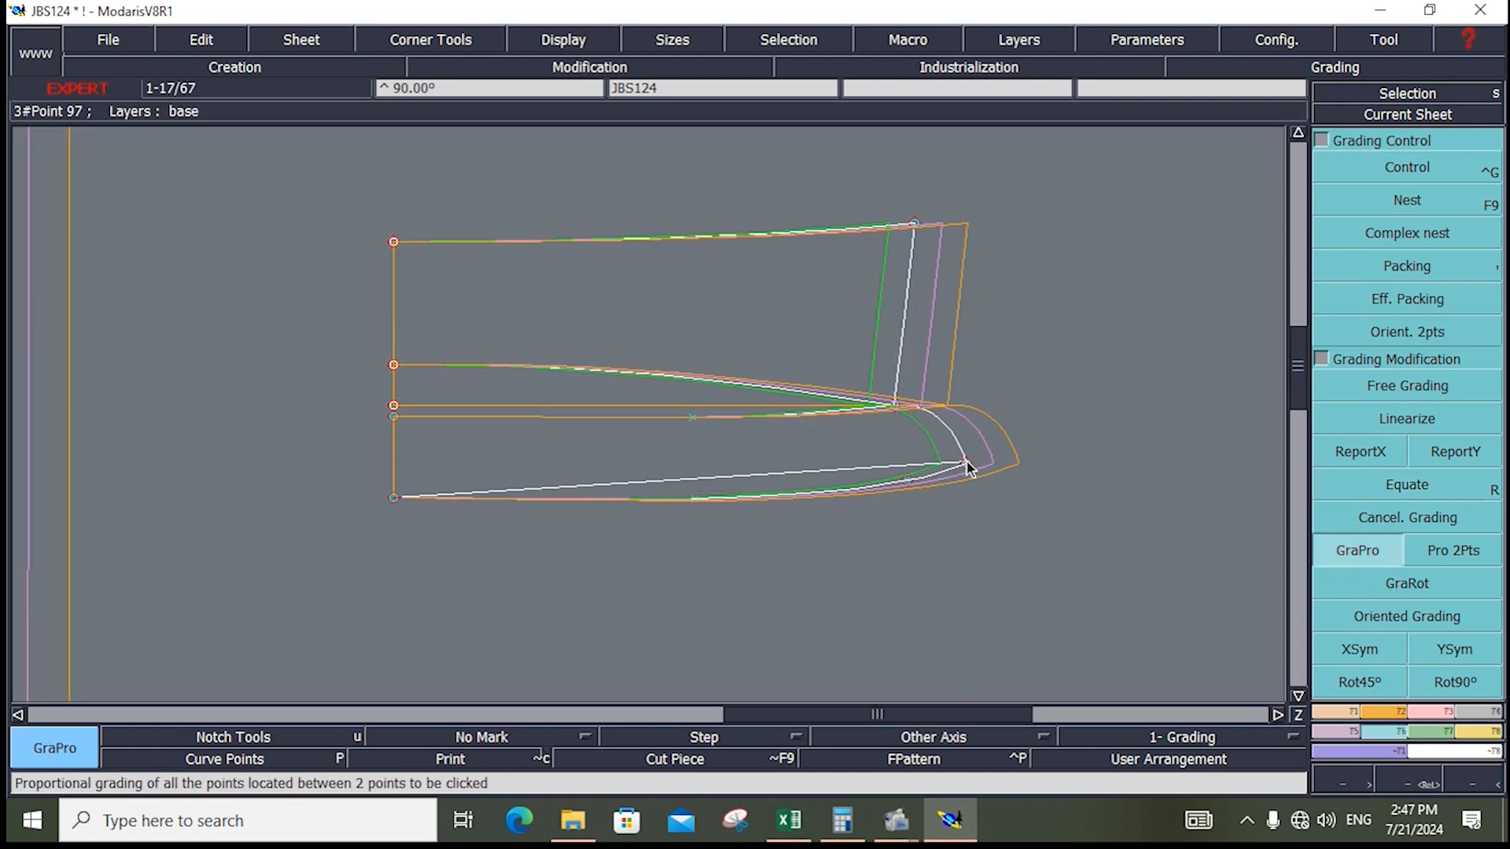
pyautogui.click(894, 408)
pyautogui.click(1361, 452)
pyautogui.click(966, 462)
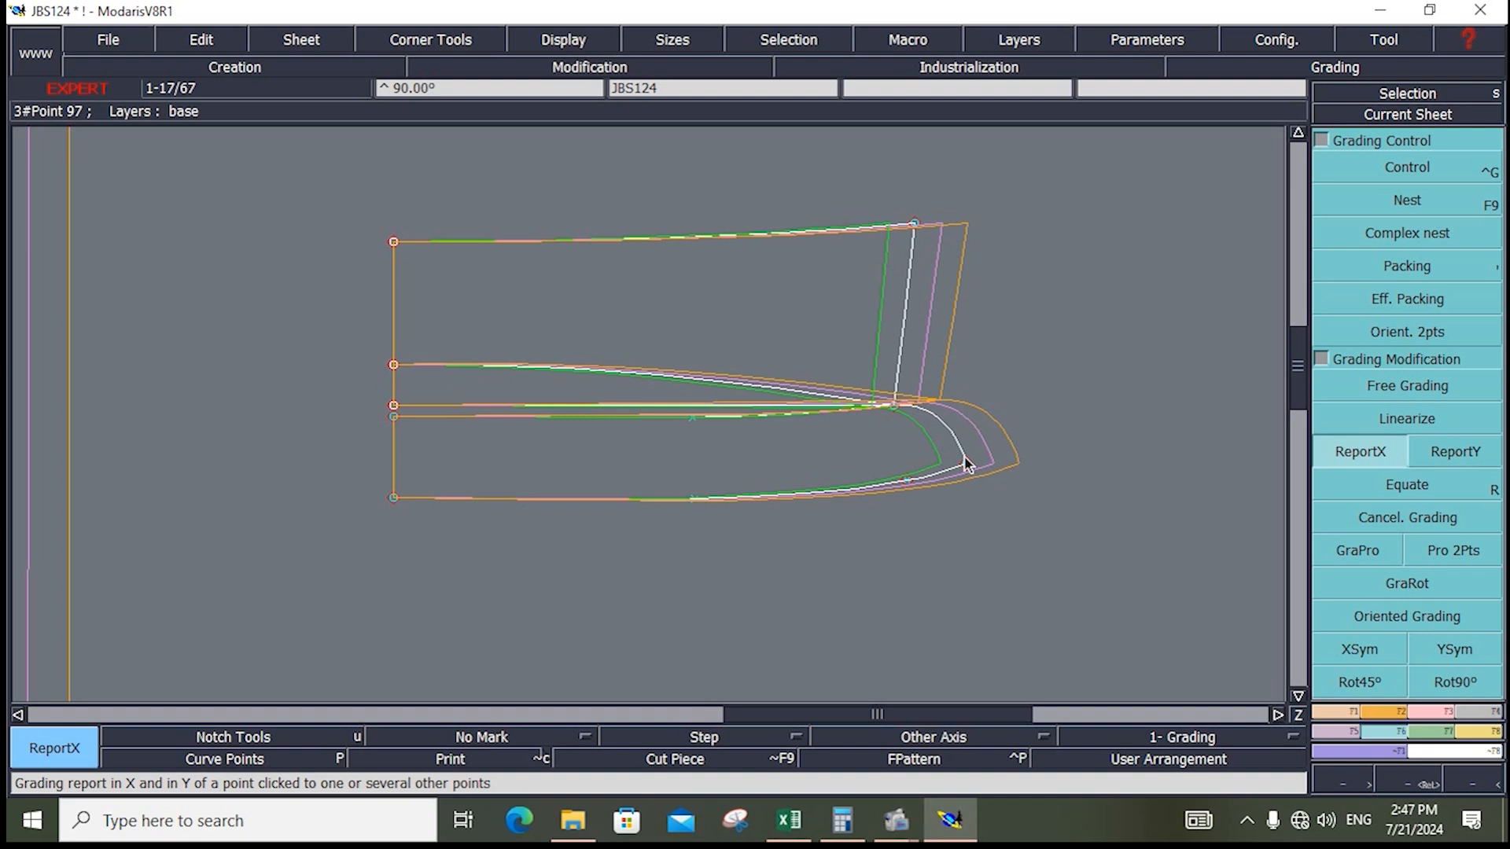
pyautogui.click(892, 404)
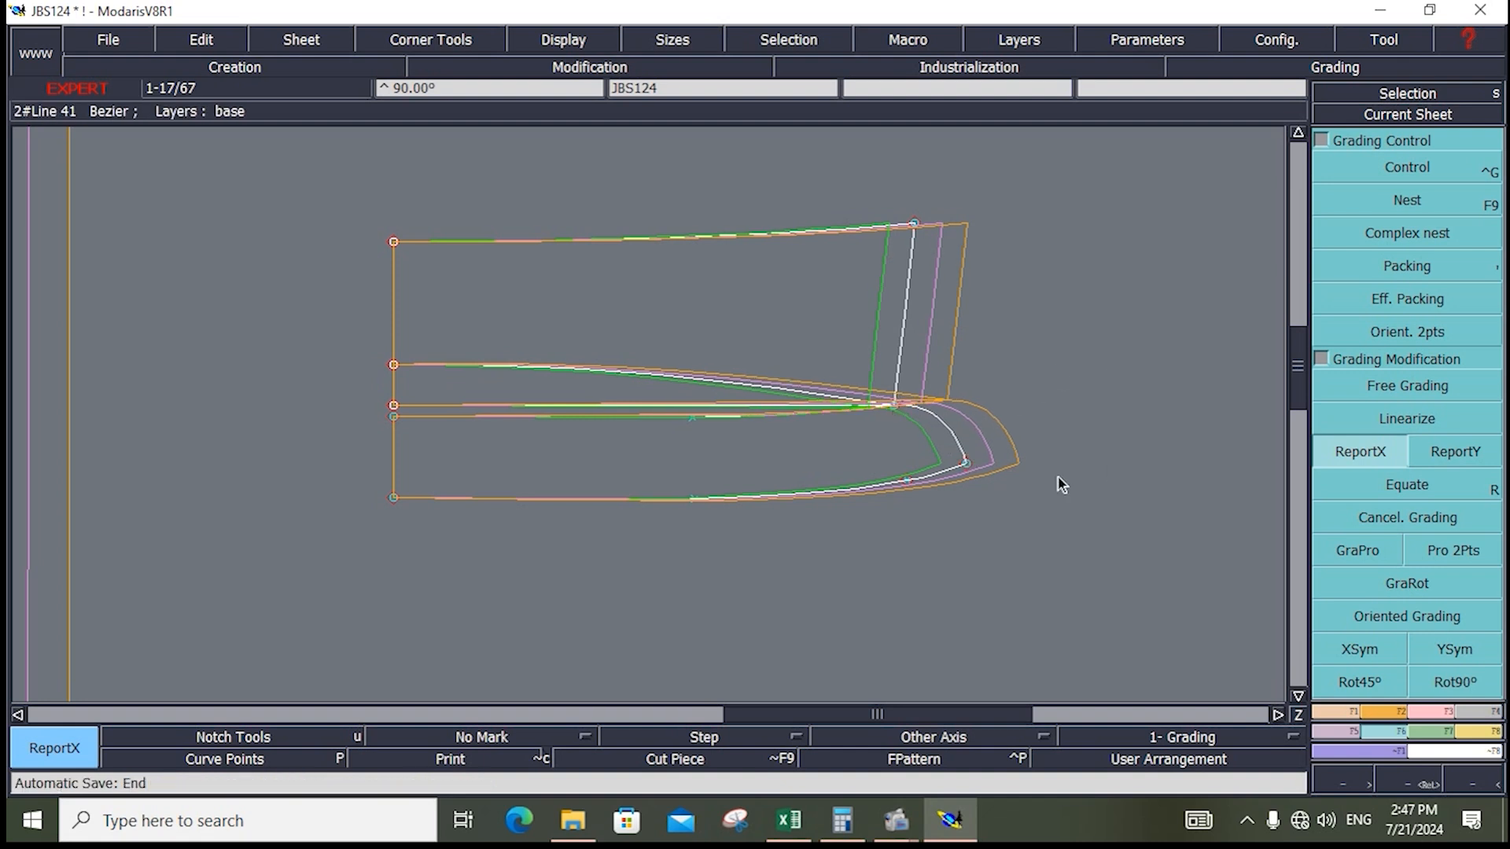
# Step: Arrange all the sheets on the desk and hide the measures
pyautogui.press('j')
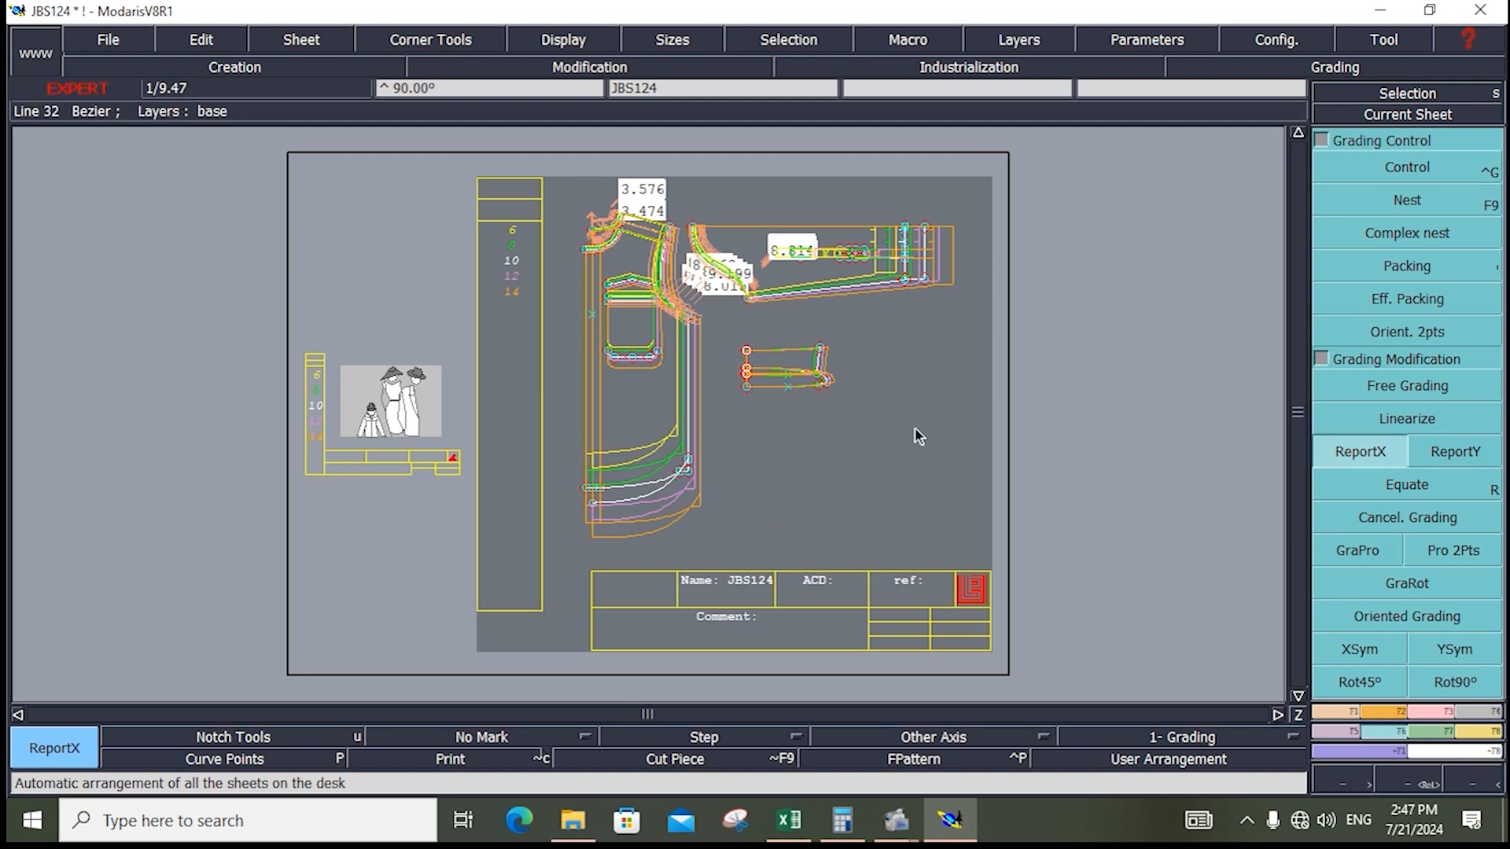
pyautogui.click(550, 41)
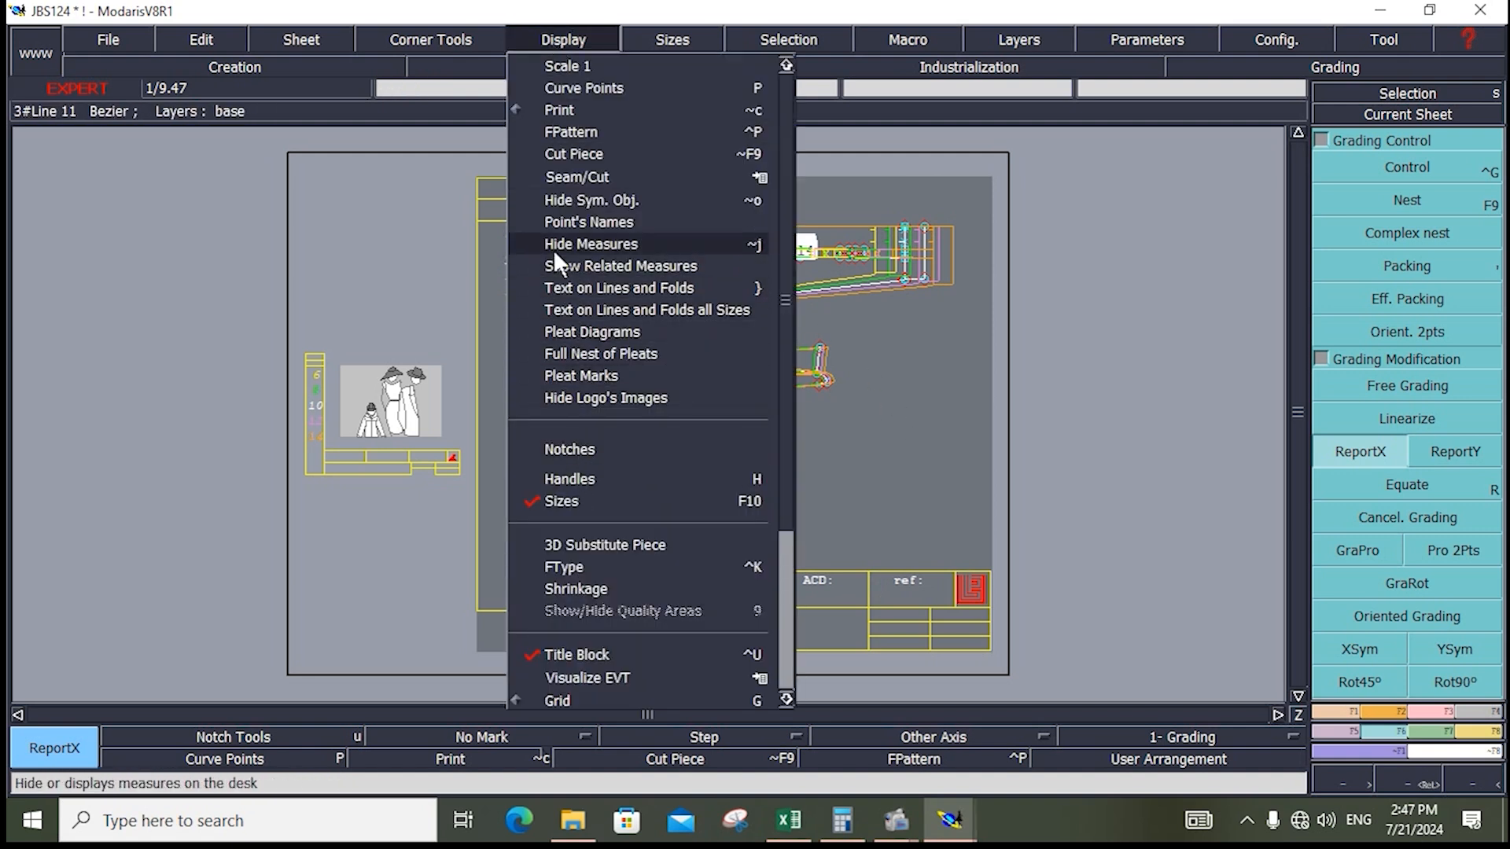
pyautogui.click(575, 246)
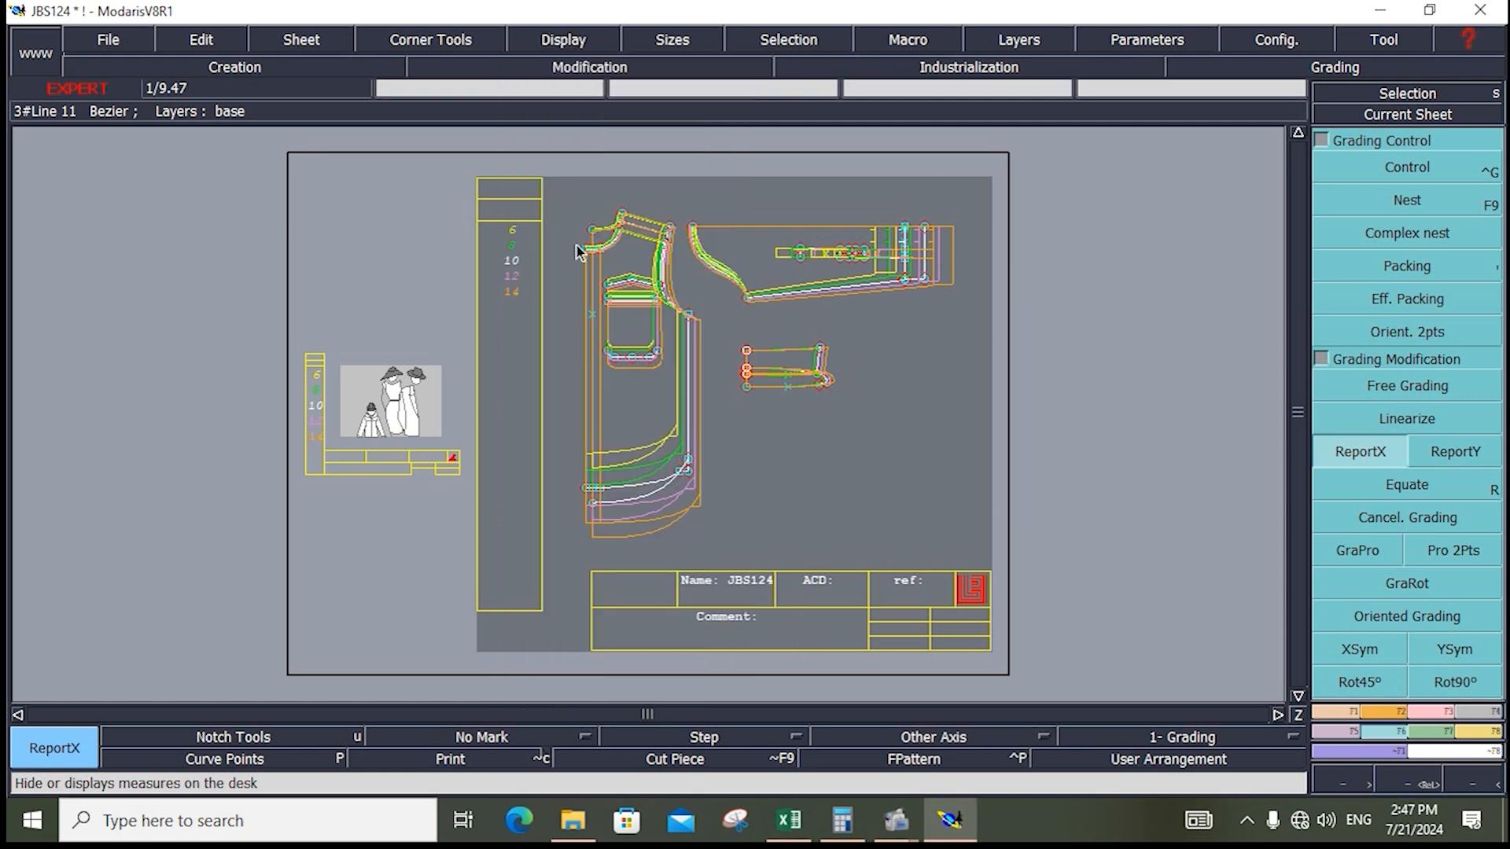
# Step: Save the graded model JBS124
pyautogui.click(122, 38)
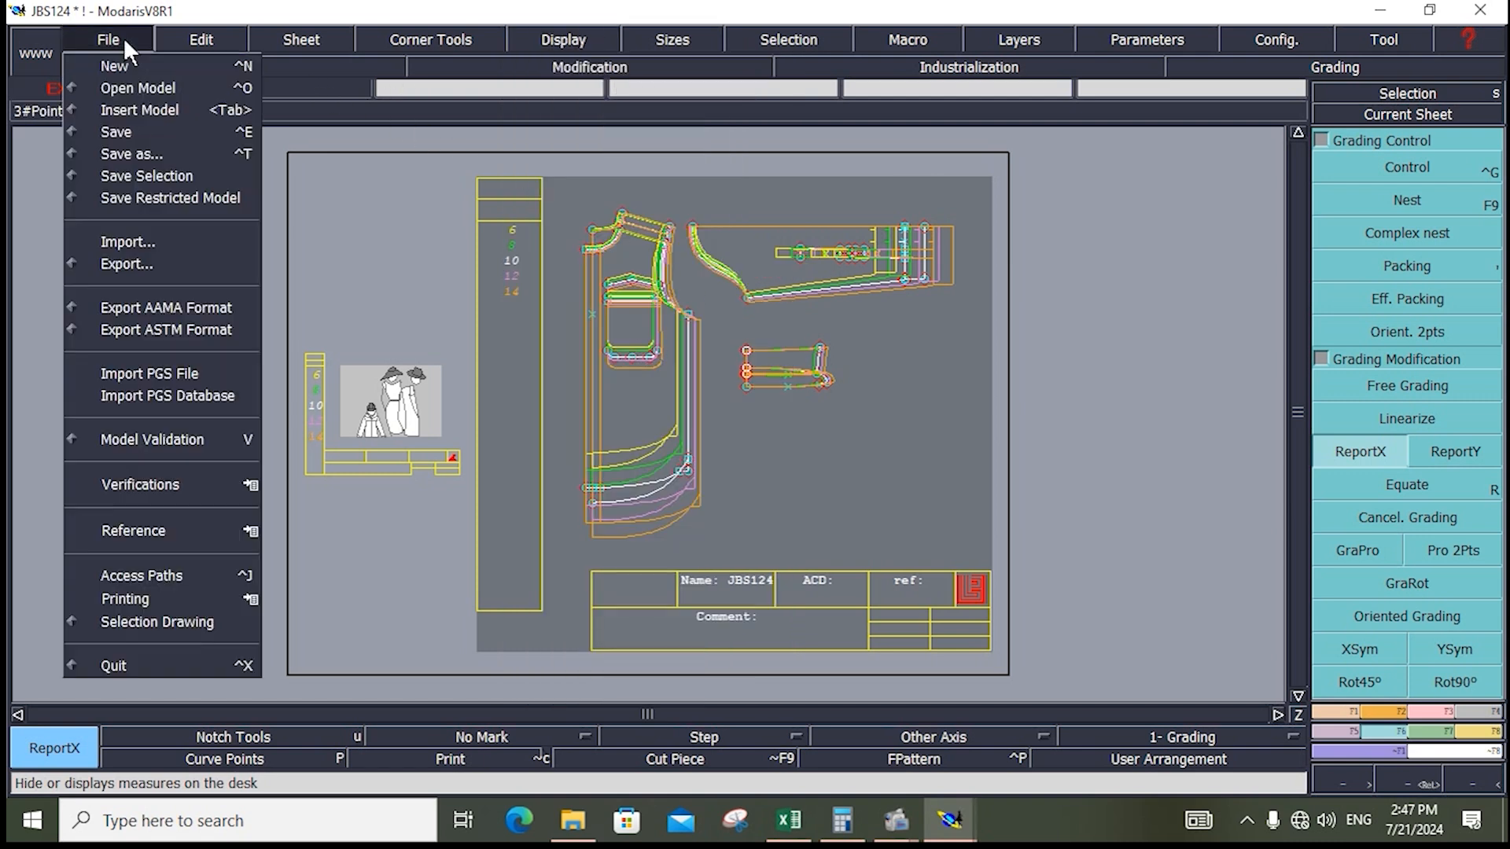
pyautogui.click(130, 132)
pyautogui.click(638, 538)
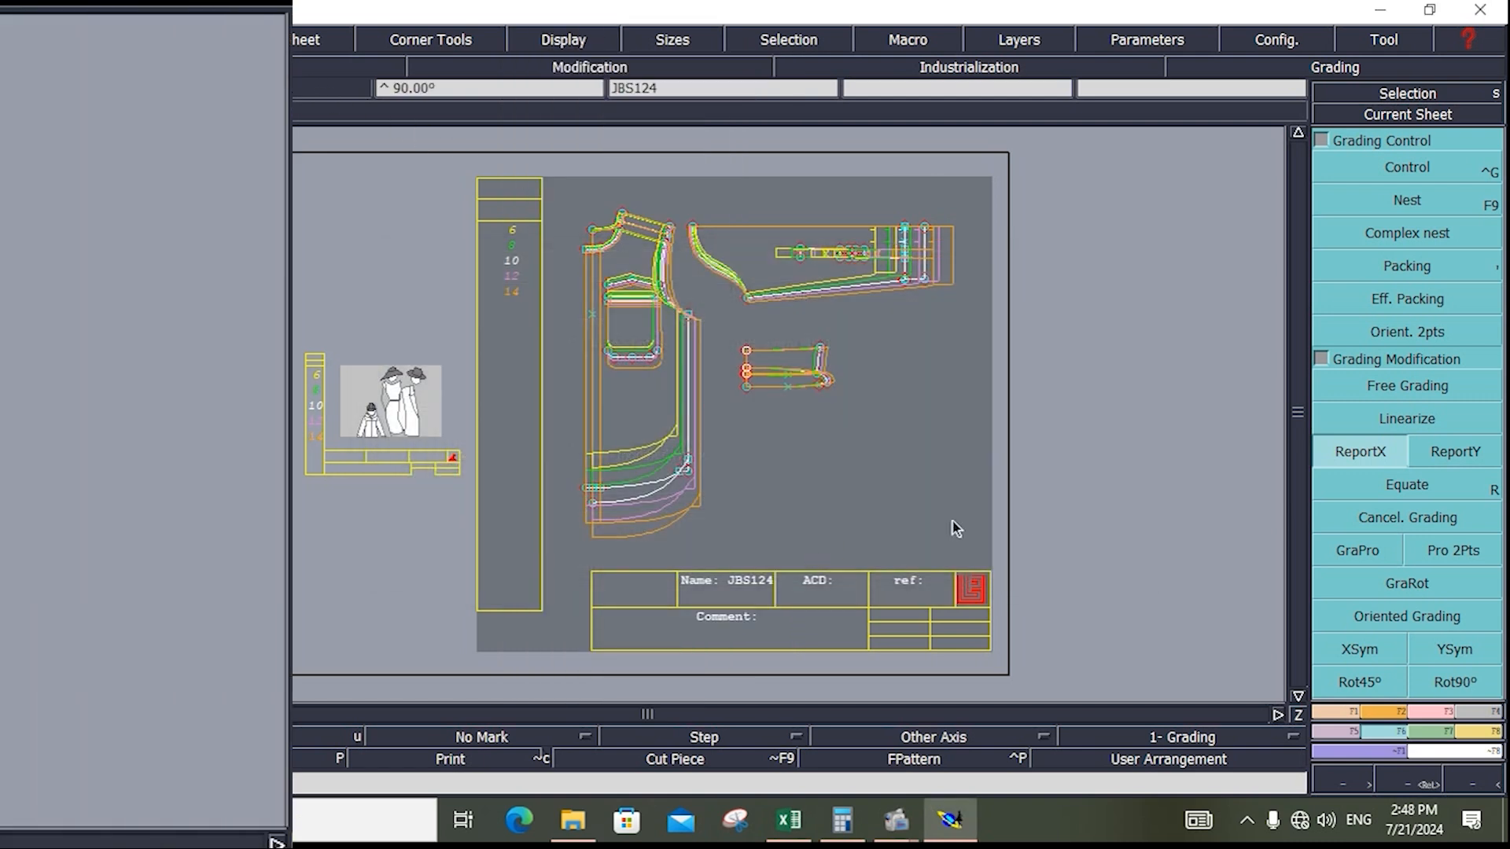